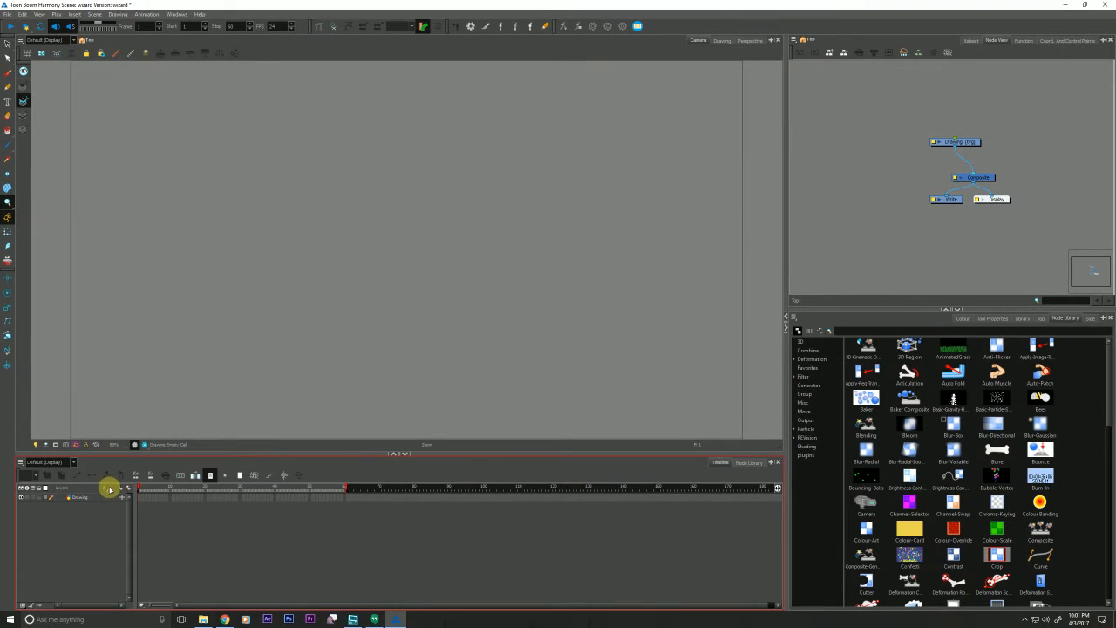
- Add a Colour-Card layer to the scene and rename the existing drawing layer to roughs
{"action": "left_click", "coordinate": [104, 488]}
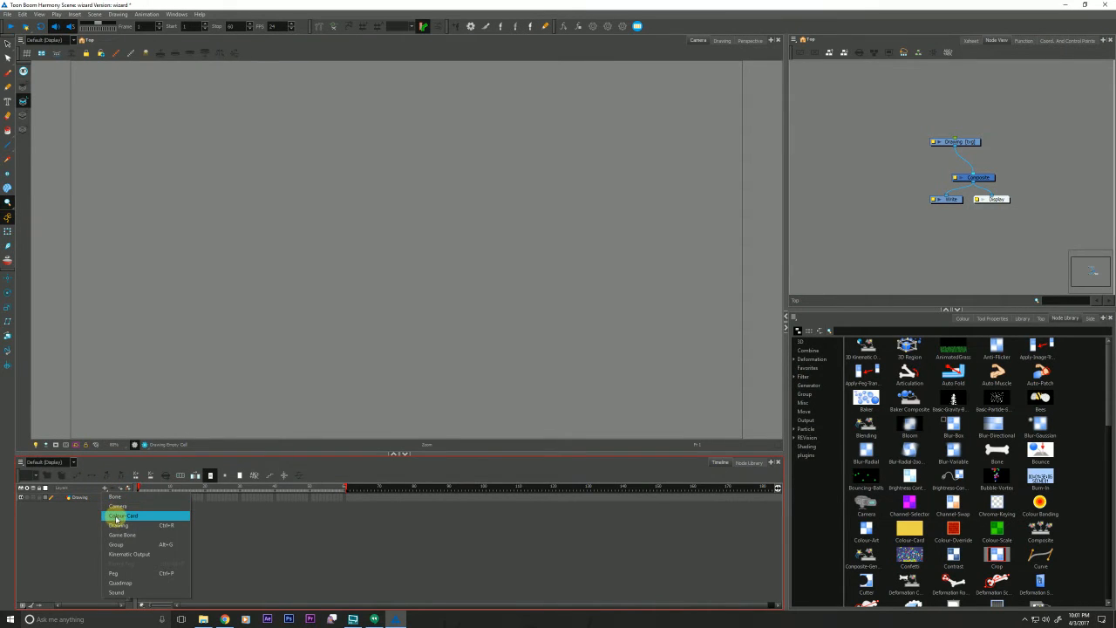
{"action": "left_click", "coordinate": [118, 518]}
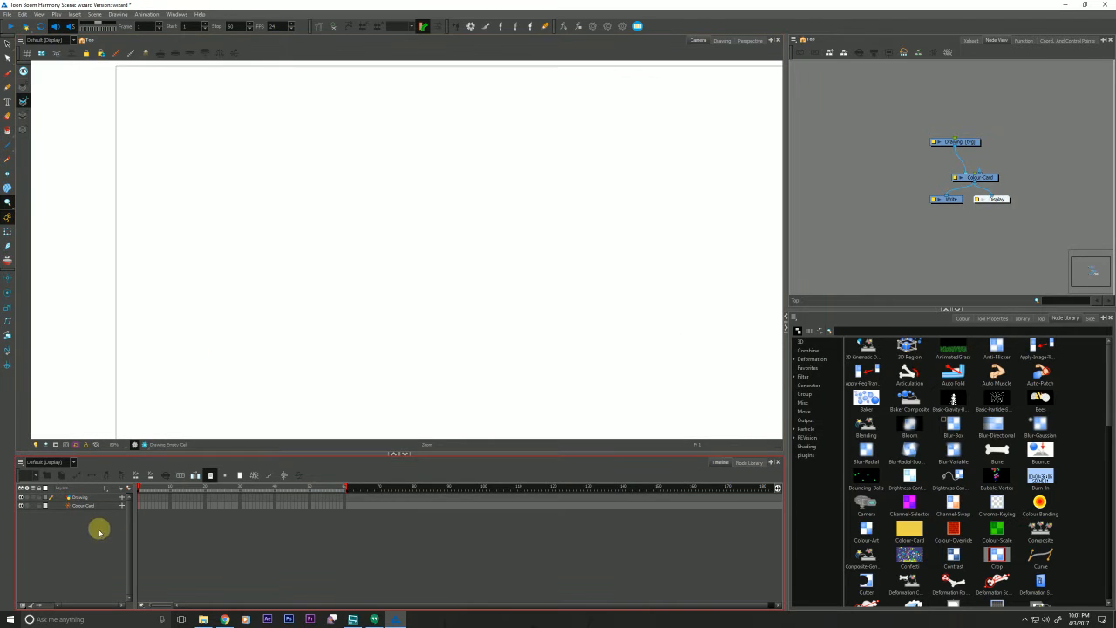
{"action": "double_click", "coordinate": [78, 496]}
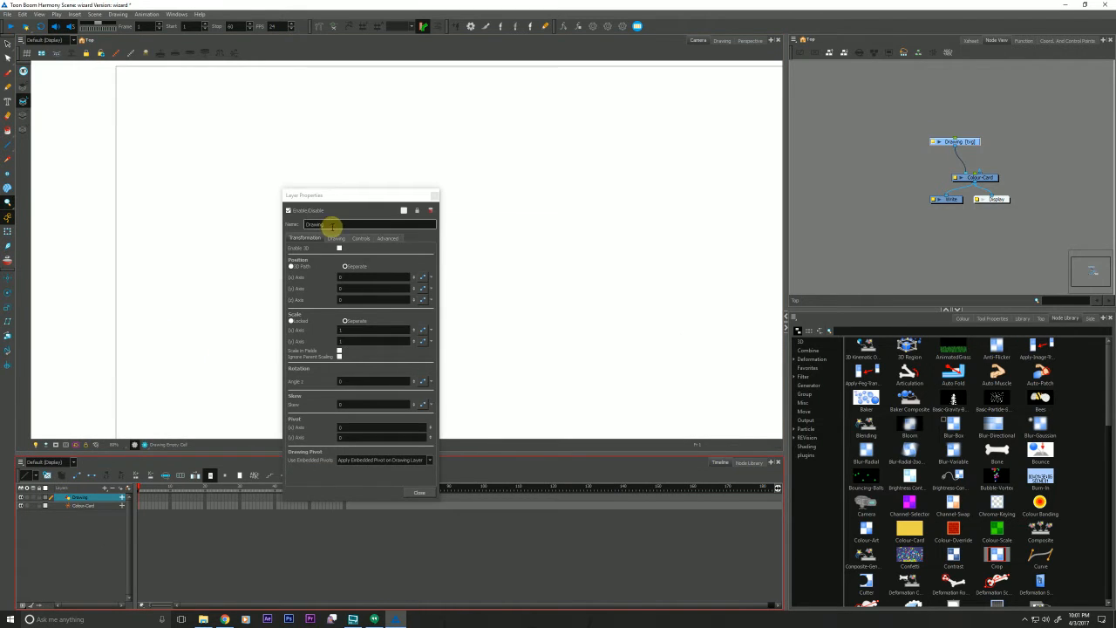
{"action": "type", "text": "rough"}
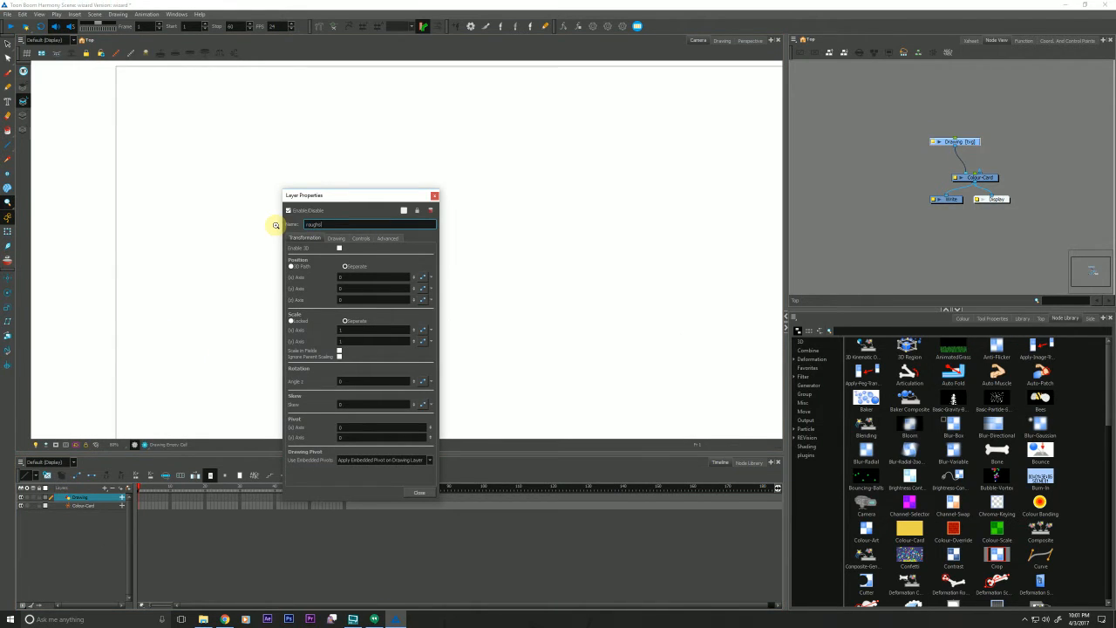
{"action": "type", "text": "s"}
{"action": "left_click", "coordinate": [419, 492]}
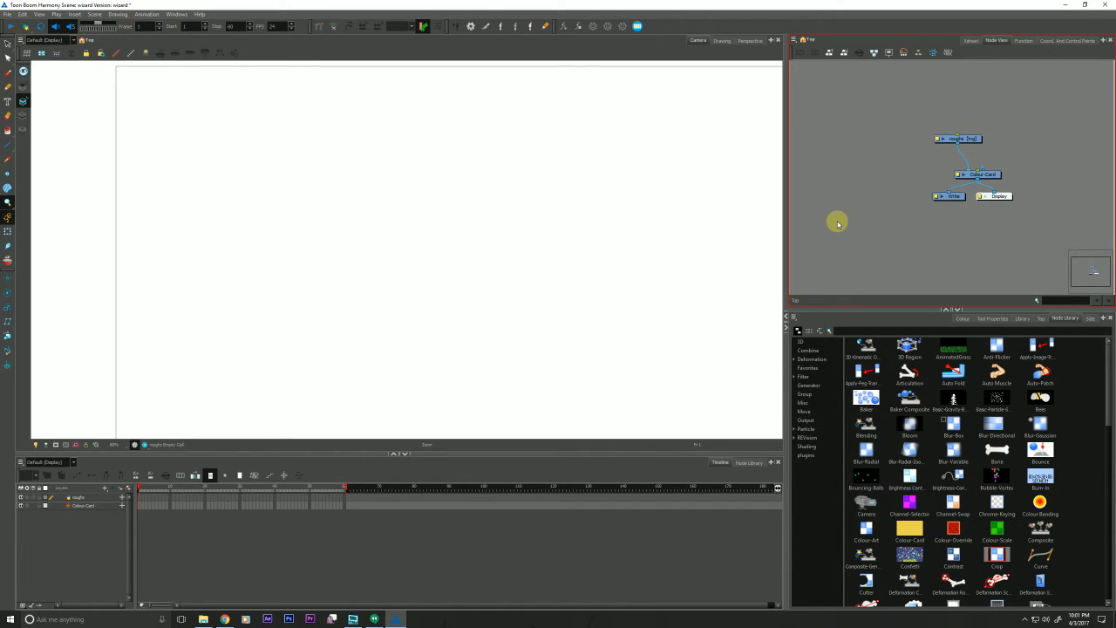
- Spread the roughs and Colour-Card nodes apart above the Composite node in the node network
{"action": "left_click_drag", "start_coordinate": [971, 140], "coordinate": [964, 112]}
{"action": "left_click_drag", "start_coordinate": [992, 174], "coordinate": [1043, 117]}
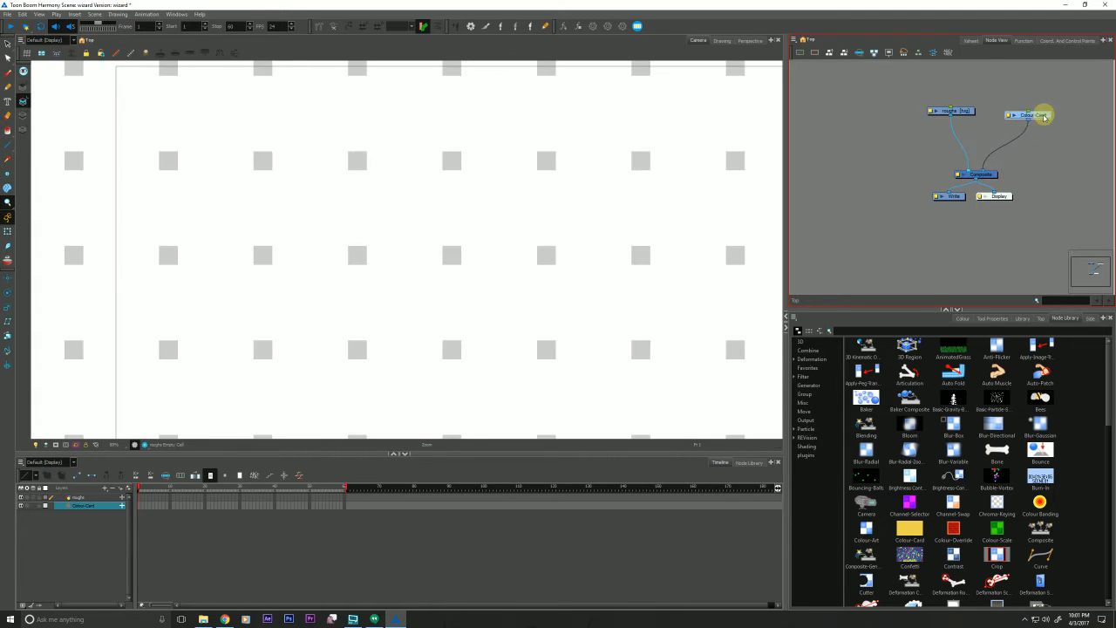
- On the roughs layer's overlay art, mix a blue bitmap colour with hue 200, saturation 54 and value 54, and add it to the palette
{"action": "left_click", "coordinate": [962, 318]}
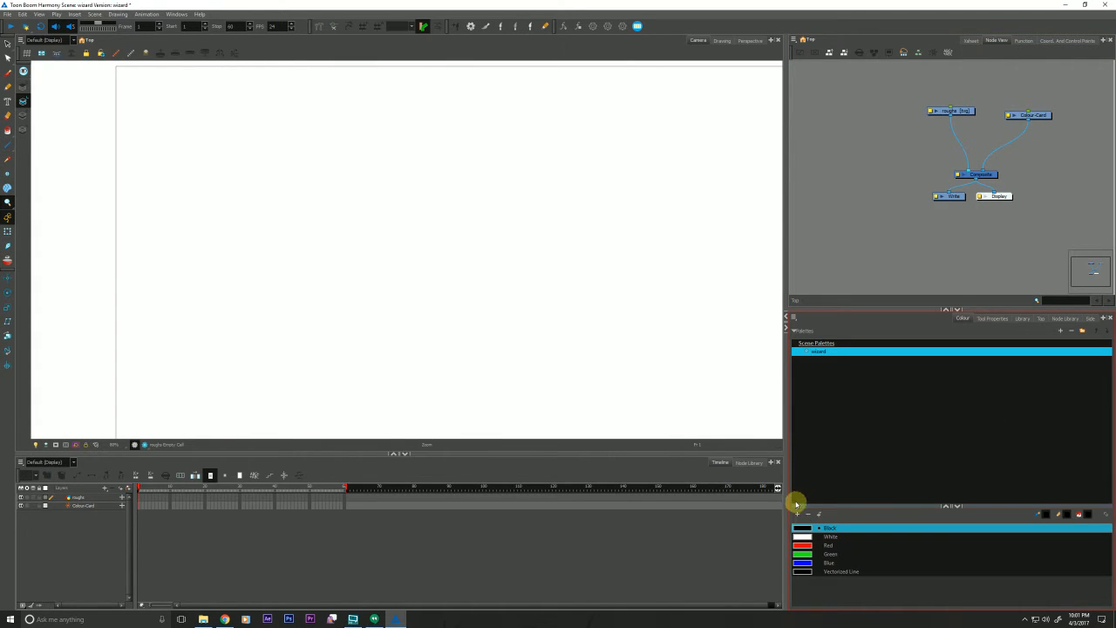
{"action": "left_click", "coordinate": [964, 108]}
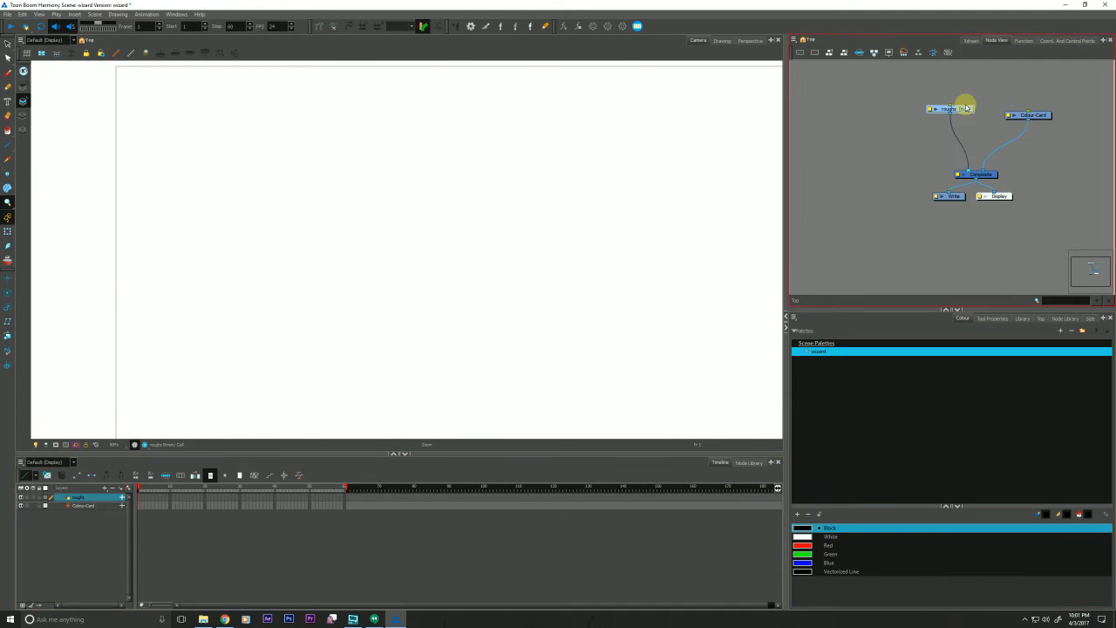
{"action": "left_click", "coordinate": [23, 129]}
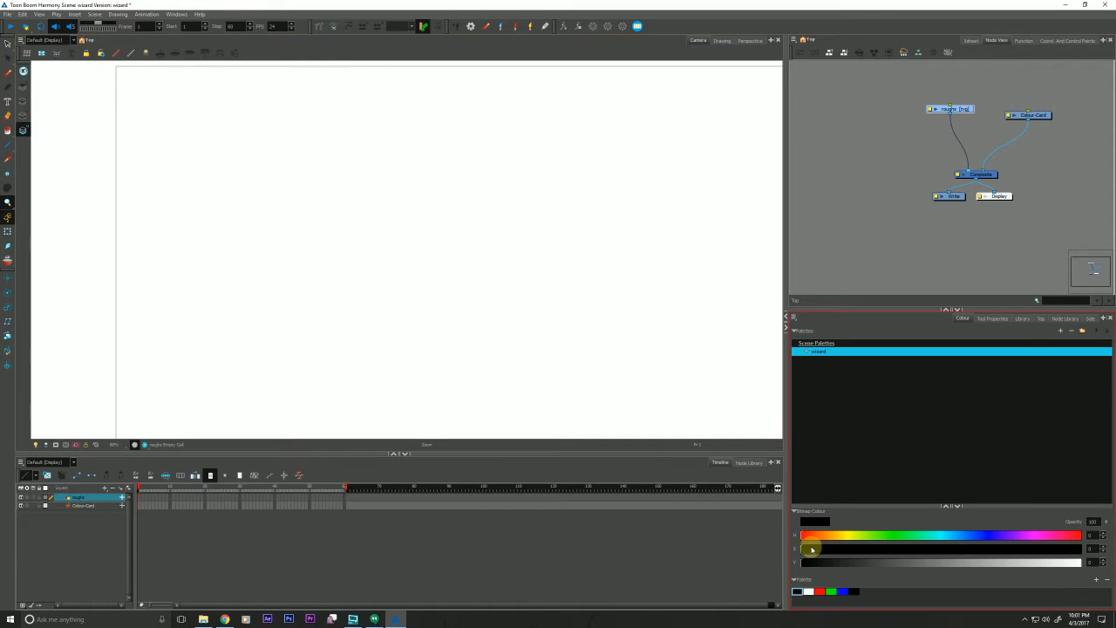
{"action": "left_click", "coordinate": [950, 535]}
{"action": "left_click", "coordinate": [950, 548]}
{"action": "left_click", "coordinate": [951, 561]}
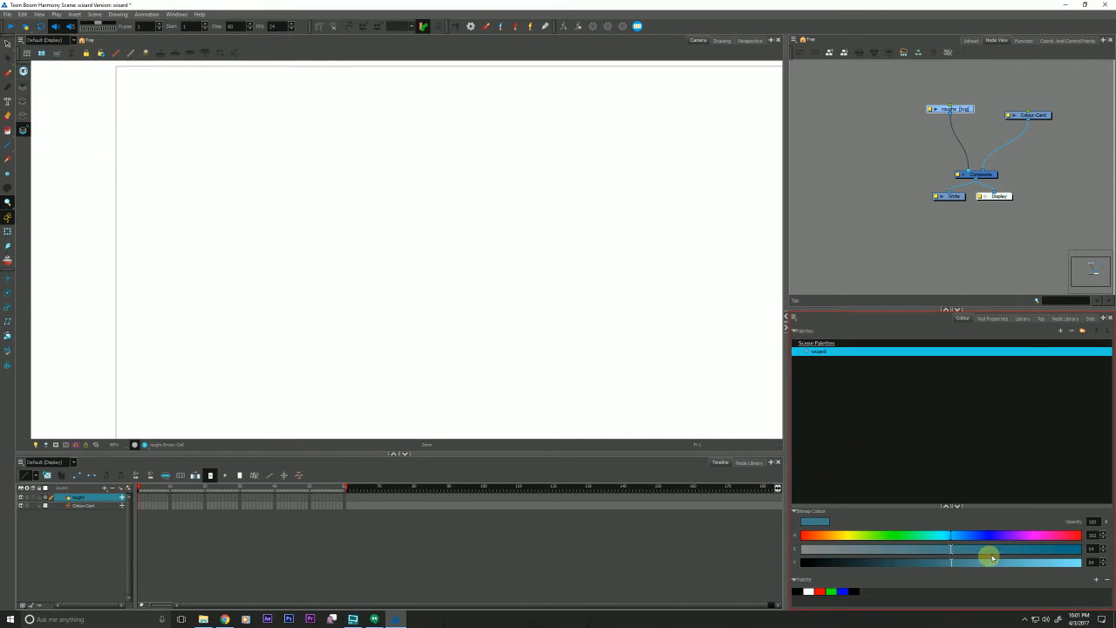
{"action": "left_click", "coordinate": [1077, 535]}
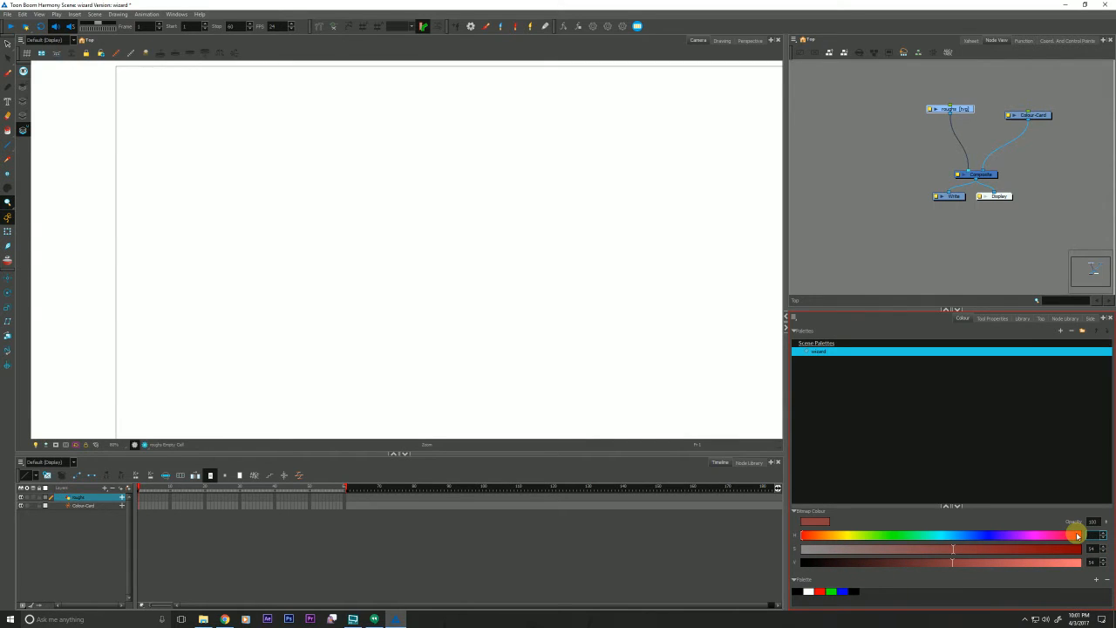
{"action": "type", "text": "200"}
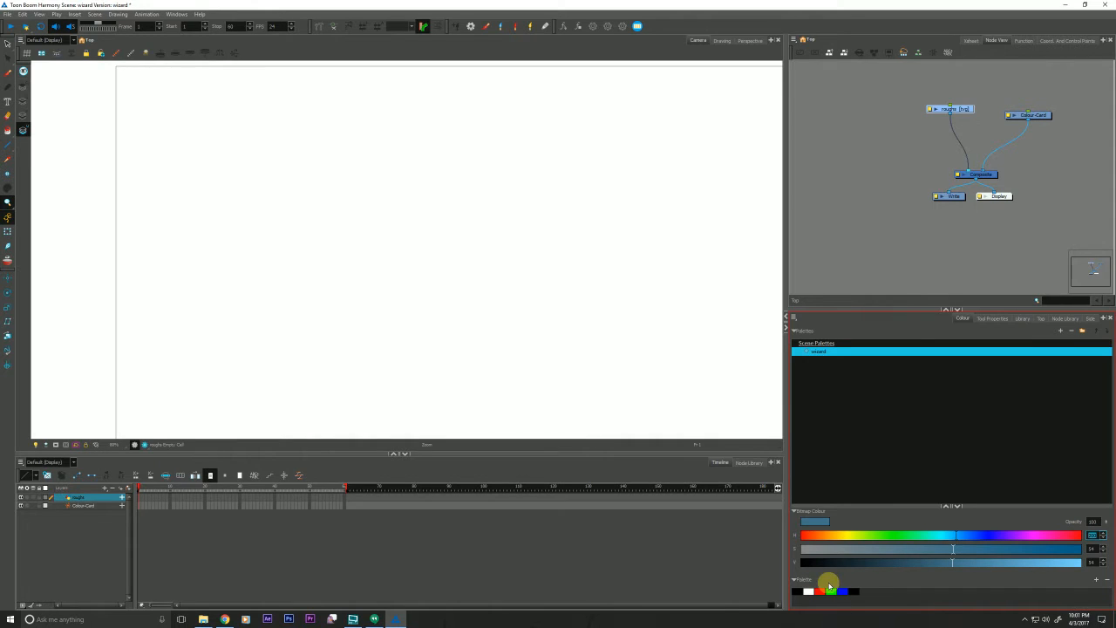
{"action": "left_click", "coordinate": [1095, 580]}
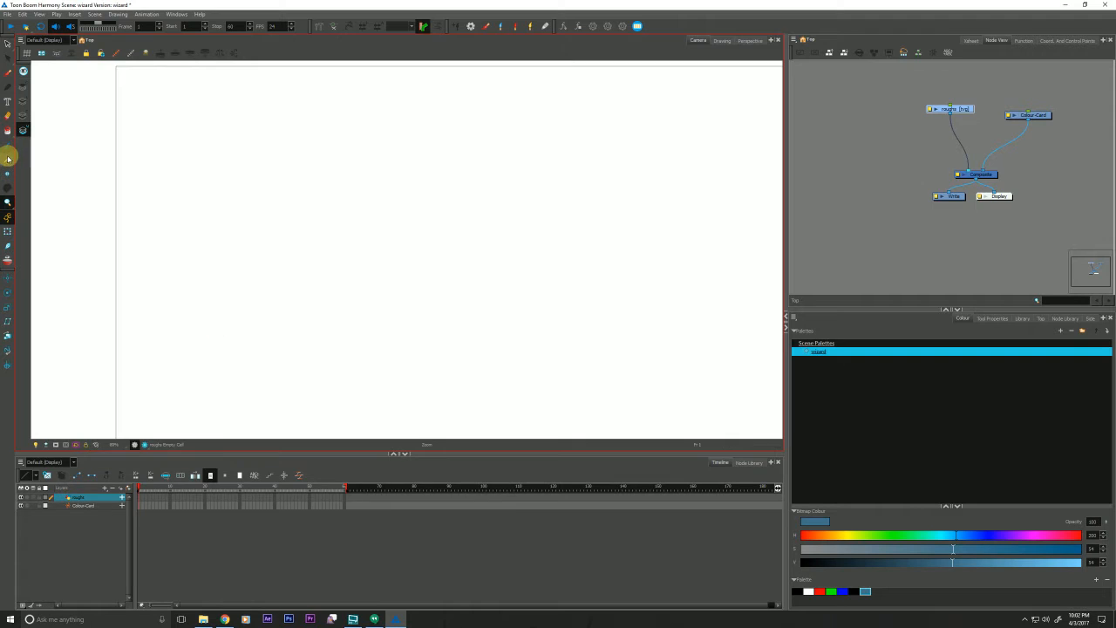
- Activate the Brush tool and collapse the timeline to give the camera view more room
{"action": "left_click", "coordinate": [8, 72]}
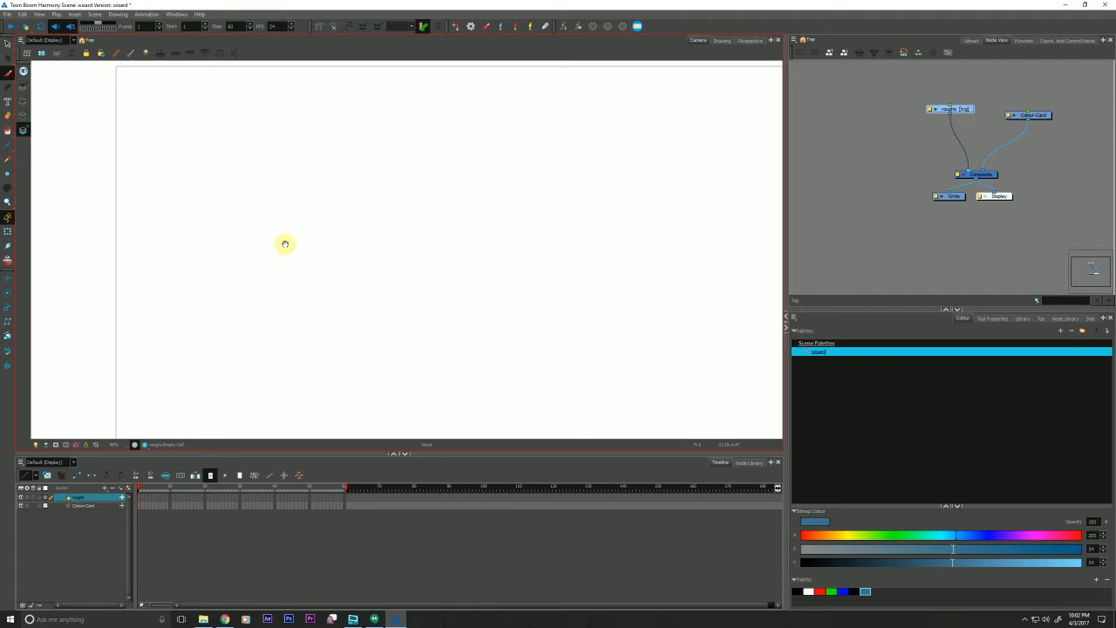
{"action": "left_click", "coordinate": [405, 453]}
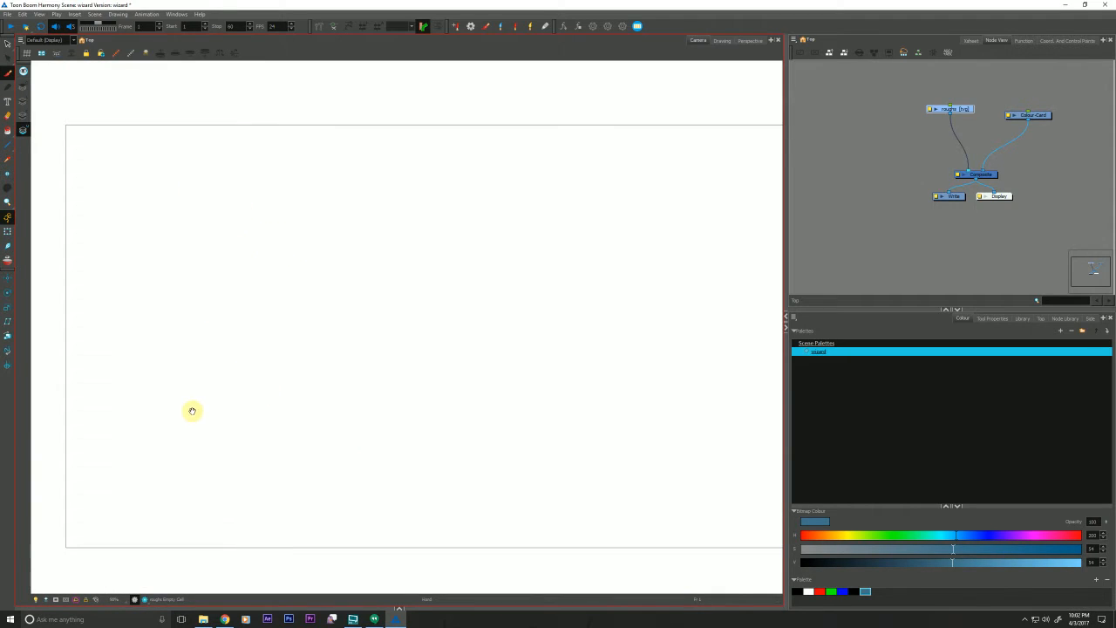
- Change the Colour-Card's background colour from white to a light grey
{"action": "double_click", "coordinate": [1032, 113]}
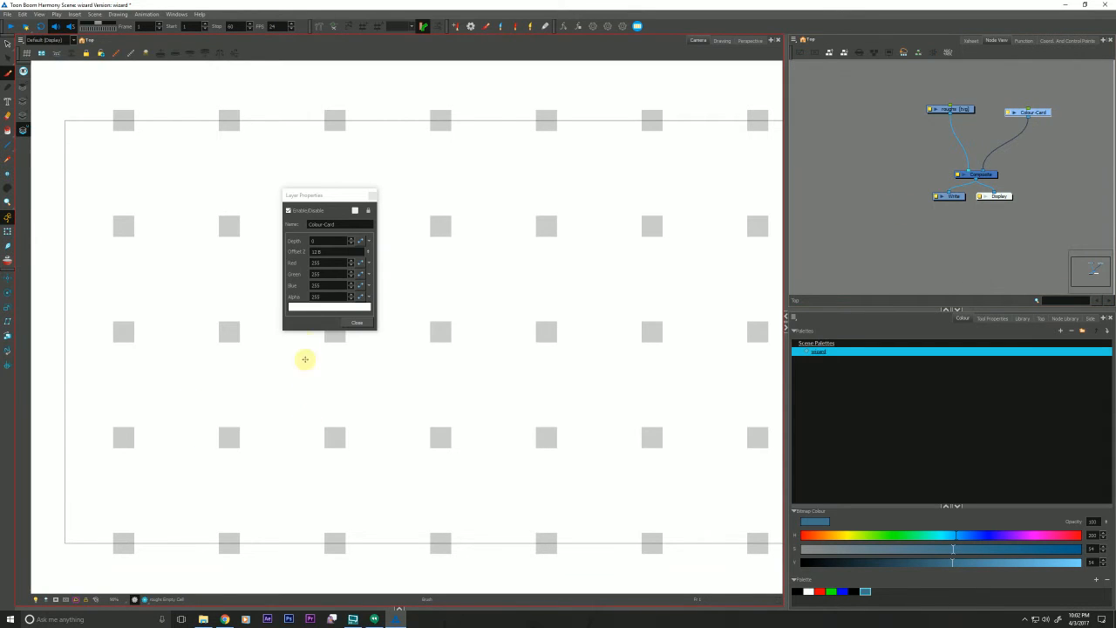
{"action": "left_click", "coordinate": [305, 306]}
{"action": "left_click", "coordinate": [593, 282]}
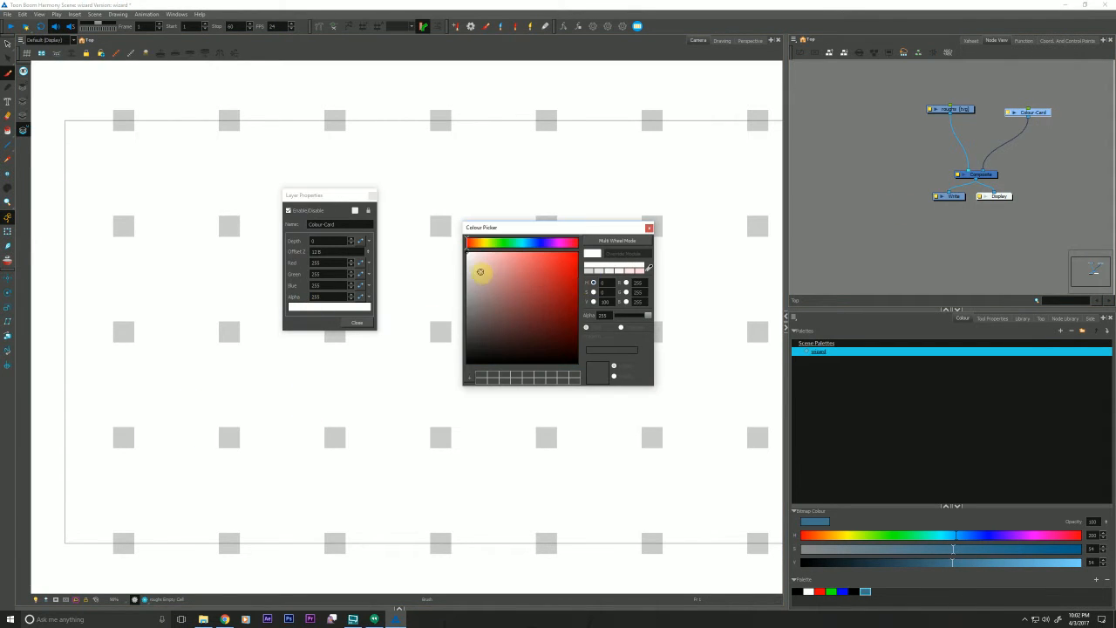
{"action": "left_click", "coordinate": [468, 263]}
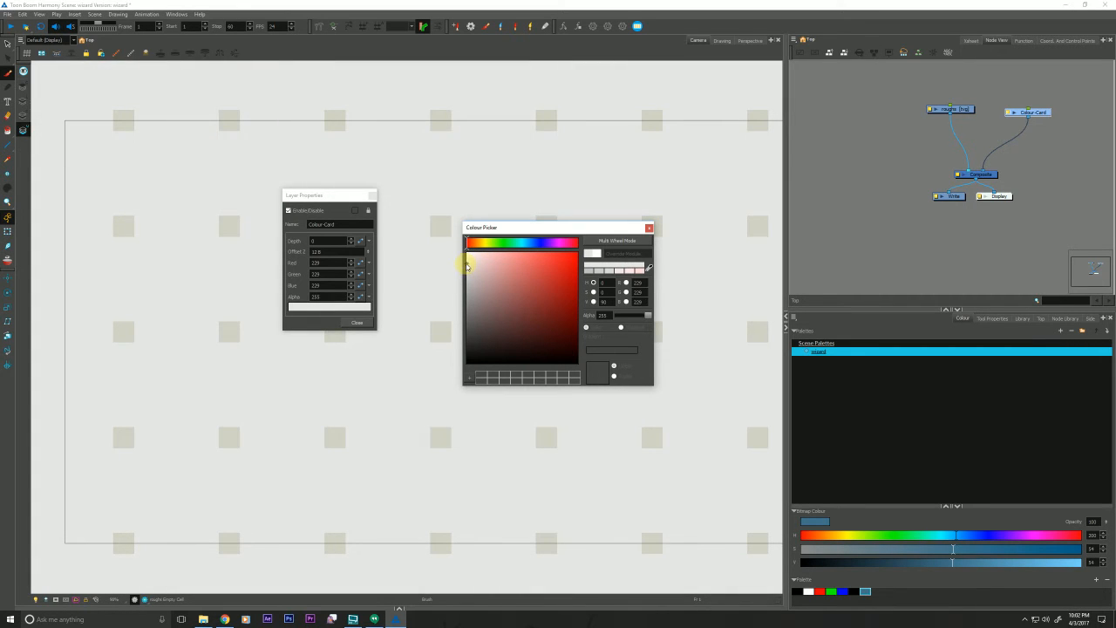
{"action": "left_click", "coordinate": [467, 268]}
{"action": "left_click", "coordinate": [649, 228]}
{"action": "left_click", "coordinate": [371, 195]}
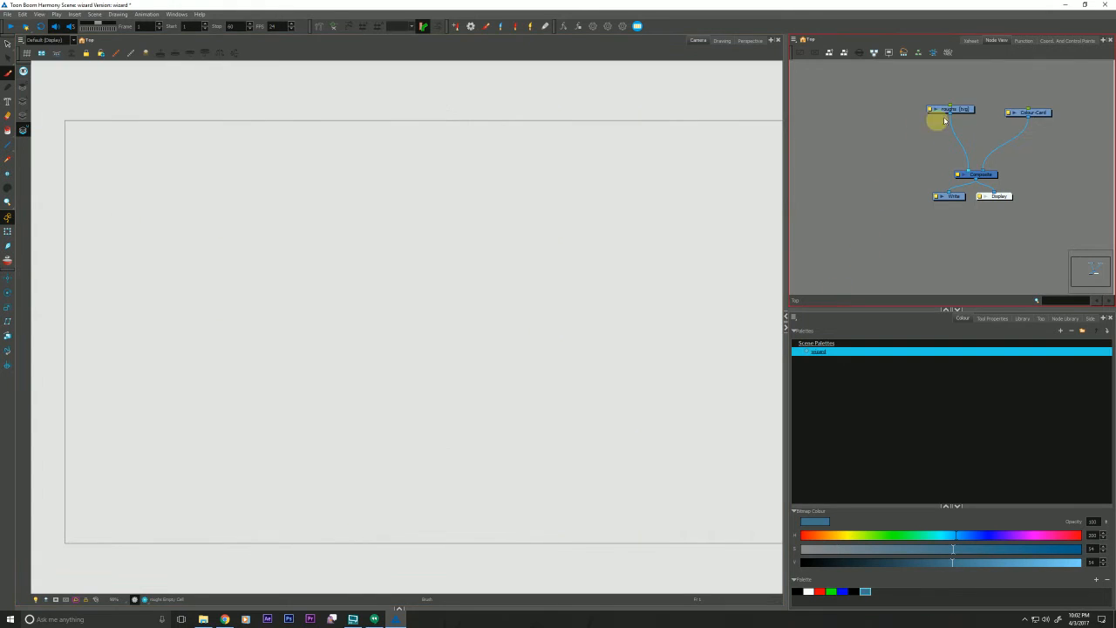
{"action": "left_click", "coordinate": [1010, 113]}
{"action": "left_click", "coordinate": [372, 195]}
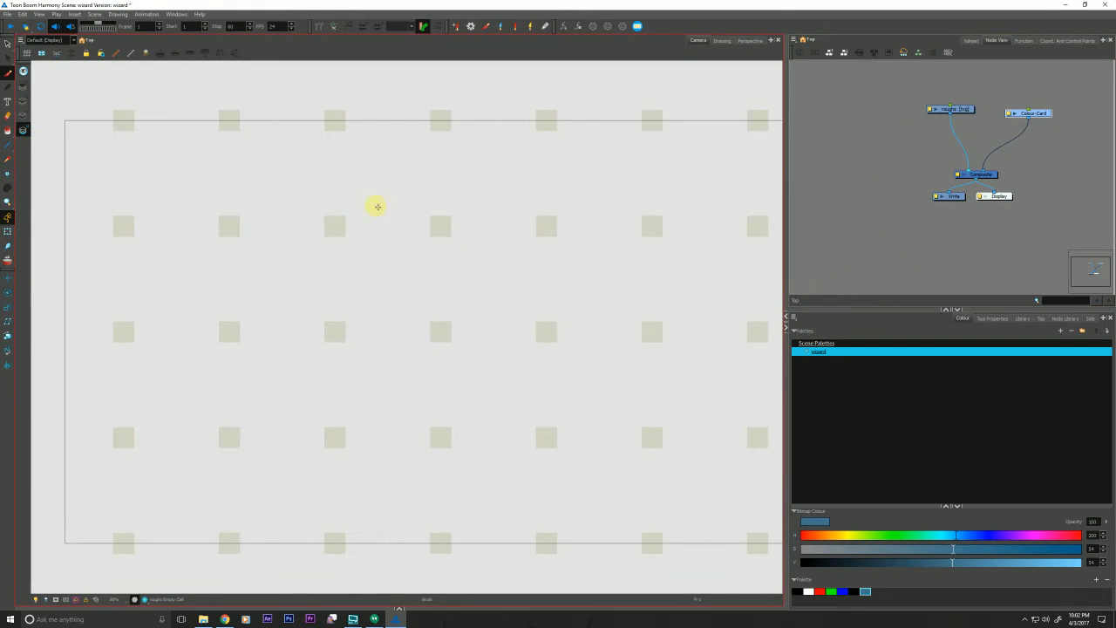
- For the roughs drawing, set the animator pencil brush to size 22 and about 75% opacity, trying it out with test strokes
{"action": "left_click", "coordinate": [947, 109]}
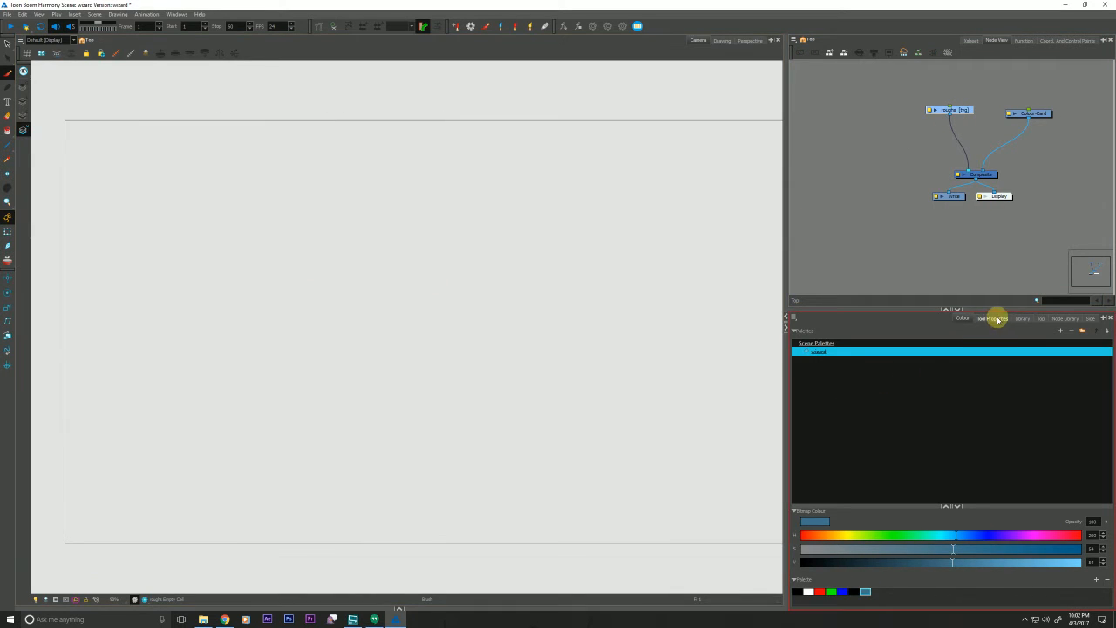
{"action": "left_click", "coordinate": [991, 318]}
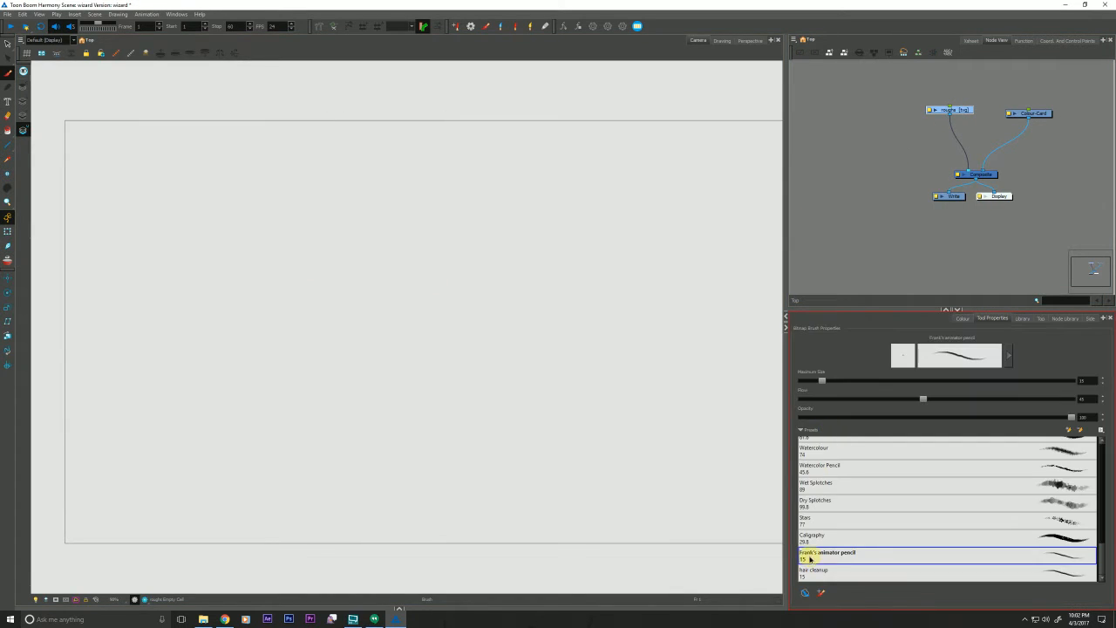
{"action": "left_click_drag", "start_coordinate": [1071, 417], "coordinate": [1011, 417]}
{"action": "left_click_drag", "start_coordinate": [826, 380], "coordinate": [829, 378]}
{"action": "left_click_drag", "start_coordinate": [703, 234], "coordinate": [546, 218]}
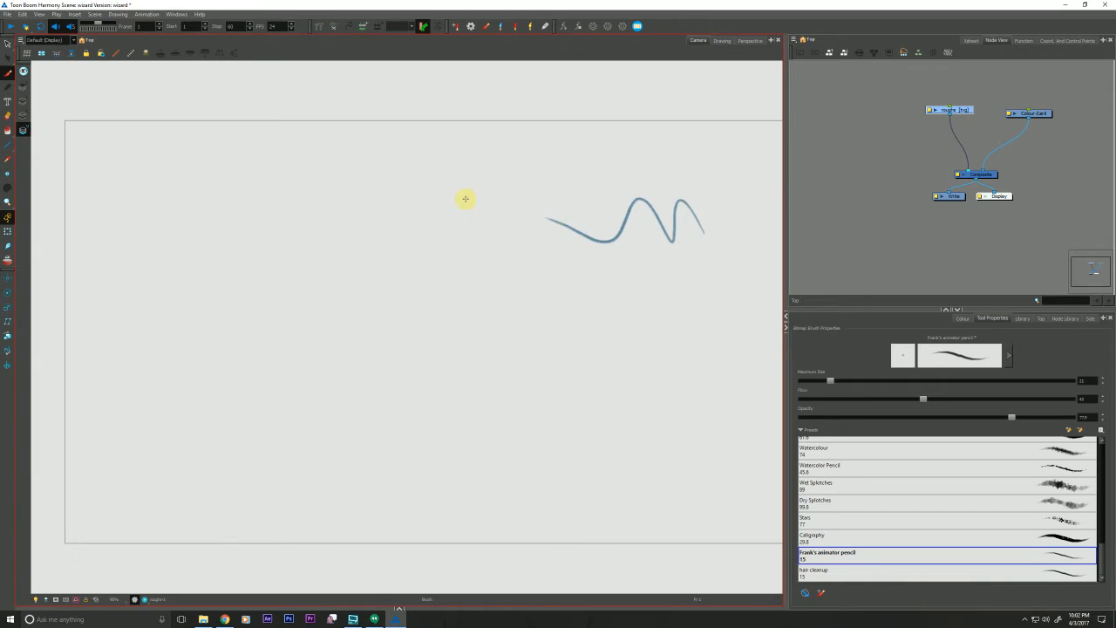
{"action": "key", "text": "ctrl+z"}
{"action": "left_click_drag", "start_coordinate": [1011, 417], "coordinate": [1002, 417]}
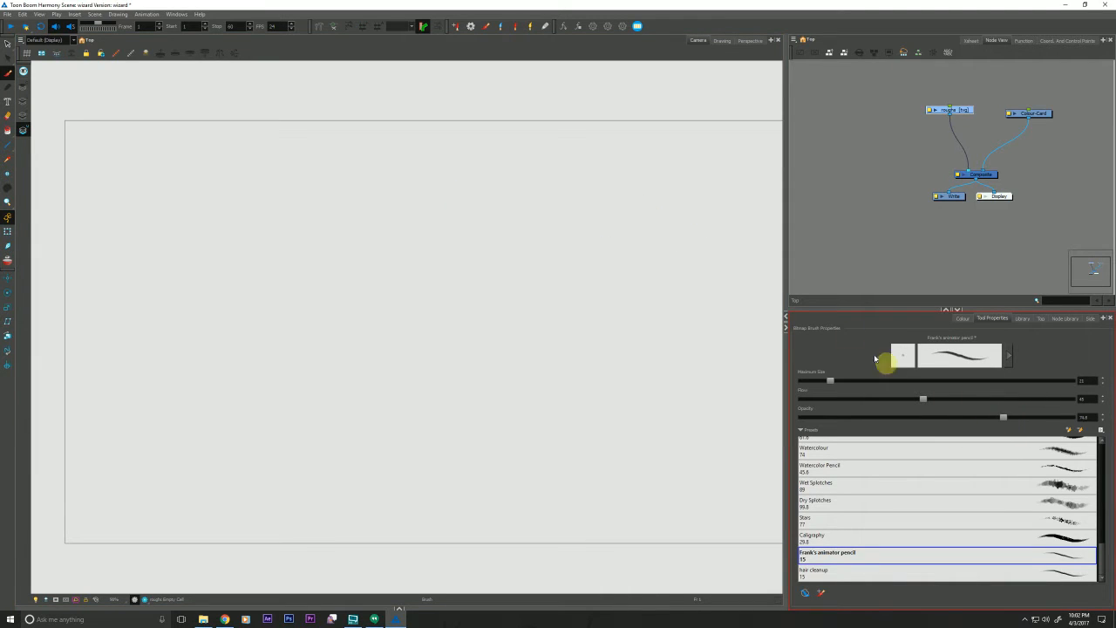
{"action": "mouse_move", "coordinate": [688, 136]}
{"action": "left_mouse_down"}
{"action": "mouse_move", "coordinate": [617, 201]}
{"action": "mouse_move", "coordinate": [647, 180]}
{"action": "mouse_move", "coordinate": [641, 196]}
{"action": "mouse_move", "coordinate": [675, 192]}
{"action": "mouse_move", "coordinate": [681, 114]}
{"action": "left_mouse_up"}
{"action": "key", "text": "e"}
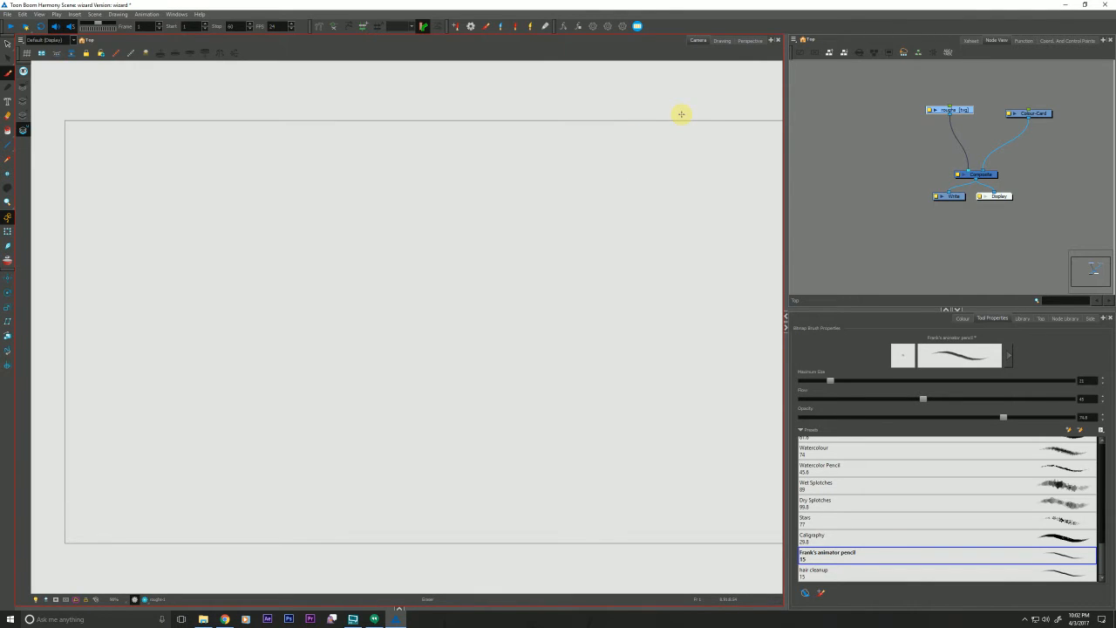
- Sketch the wizard's curved line of action from the hat tip down to the lower edge of the frame
{"action": "key", "text": "space"}
{"action": "left_click_drag", "start_coordinate": [189, 489], "coordinate": [166, 483]}
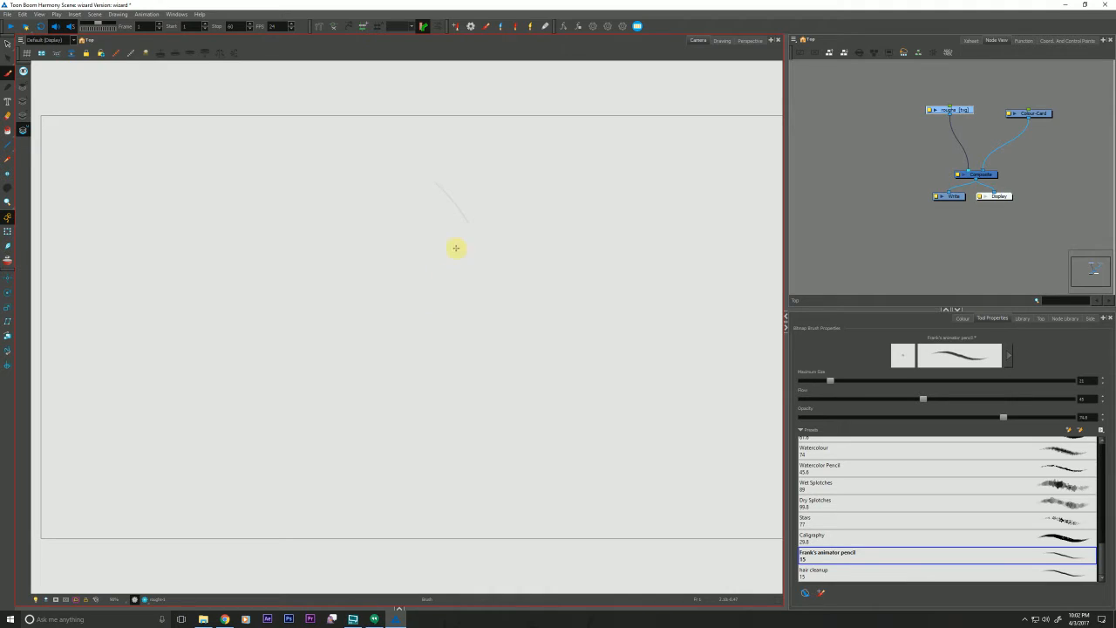
{"action": "mouse_move", "coordinate": [454, 202]}
{"action": "left_mouse_down"}
{"action": "mouse_move", "coordinate": [468, 255]}
{"action": "mouse_move", "coordinate": [414, 321]}
{"action": "mouse_move", "coordinate": [389, 411]}
{"action": "left_mouse_up"}
{"action": "left_click_drag", "start_coordinate": [391, 467], "coordinate": [388, 387]}
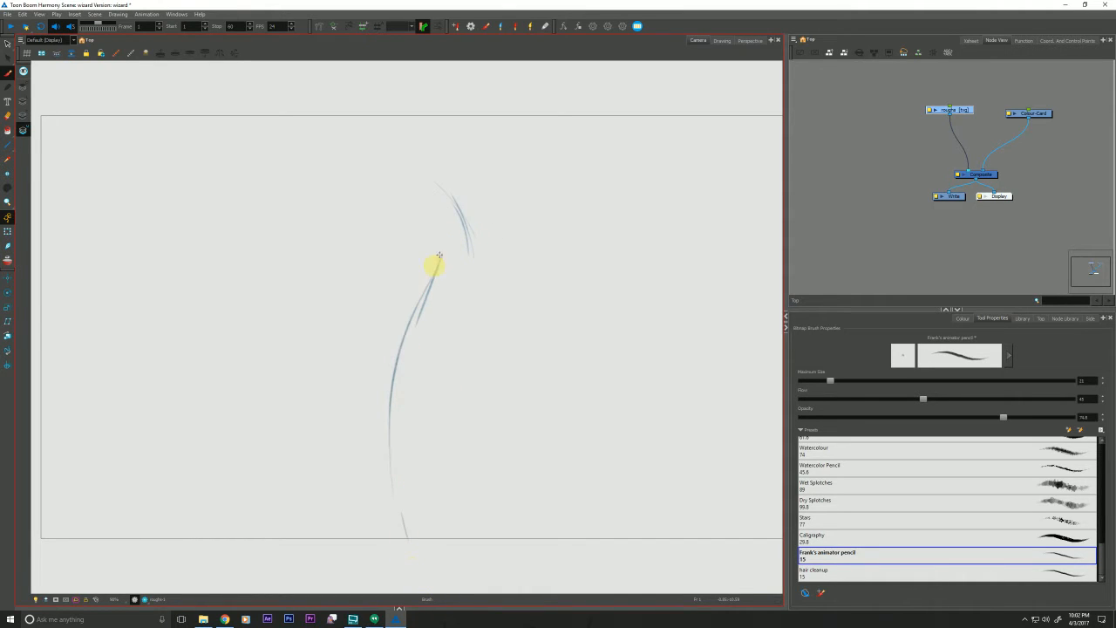
- Rough in the wizard's hat with a wide, pointed brim and a tall crown above it
{"action": "mouse_move", "coordinate": [506, 273]}
{"action": "left_mouse_down"}
{"action": "mouse_move", "coordinate": [463, 291]}
{"action": "mouse_move", "coordinate": [416, 291]}
{"action": "mouse_move", "coordinate": [357, 267]}
{"action": "mouse_move", "coordinate": [422, 248]}
{"action": "mouse_move", "coordinate": [334, 254]}
{"action": "left_mouse_up"}
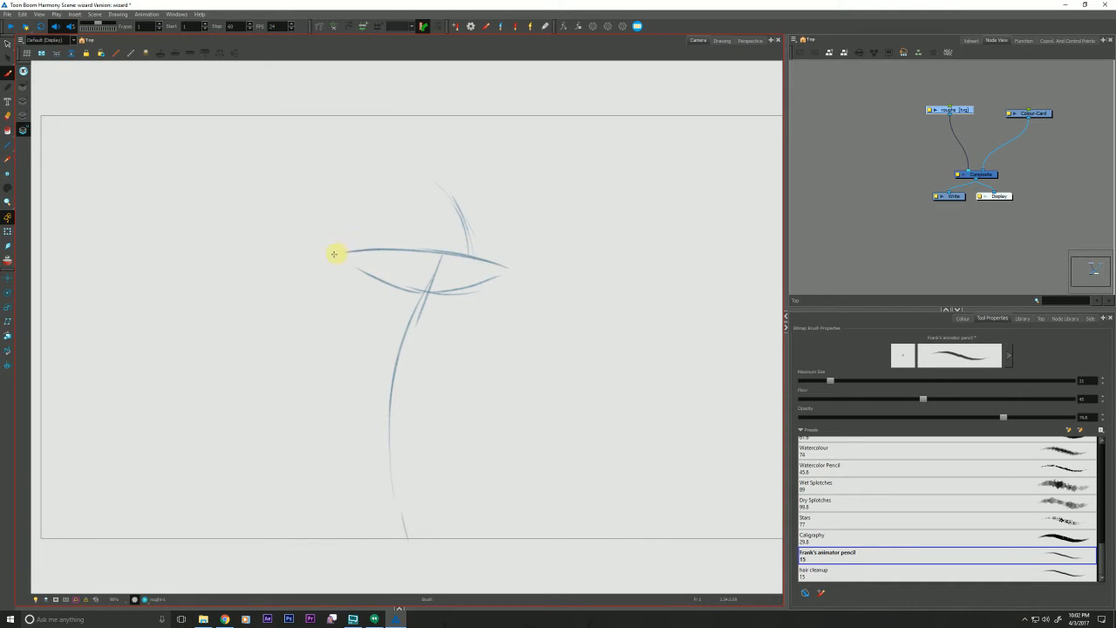
{"action": "left_click_drag", "start_coordinate": [407, 286], "coordinate": [326, 249]}
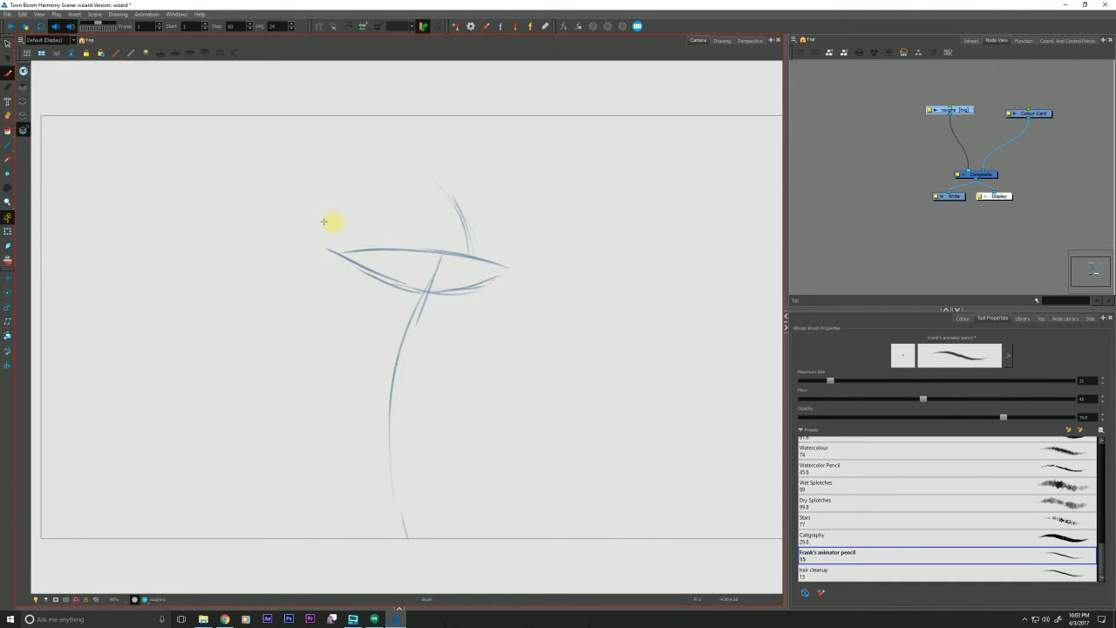
{"action": "mouse_move", "coordinate": [468, 265]}
{"action": "left_mouse_down"}
{"action": "mouse_move", "coordinate": [432, 266]}
{"action": "mouse_move", "coordinate": [391, 246]}
{"action": "mouse_move", "coordinate": [401, 210]}
{"action": "mouse_move", "coordinate": [467, 235]}
{"action": "mouse_move", "coordinate": [464, 251]}
{"action": "mouse_move", "coordinate": [446, 187]}
{"action": "left_mouse_up"}
- Rough in the tapered face below the hat brim and the shoulder lines sloping down on both sides
{"action": "left_click_drag", "start_coordinate": [452, 292], "coordinate": [415, 338]}
{"action": "left_click_drag", "start_coordinate": [399, 285], "coordinate": [401, 315]}
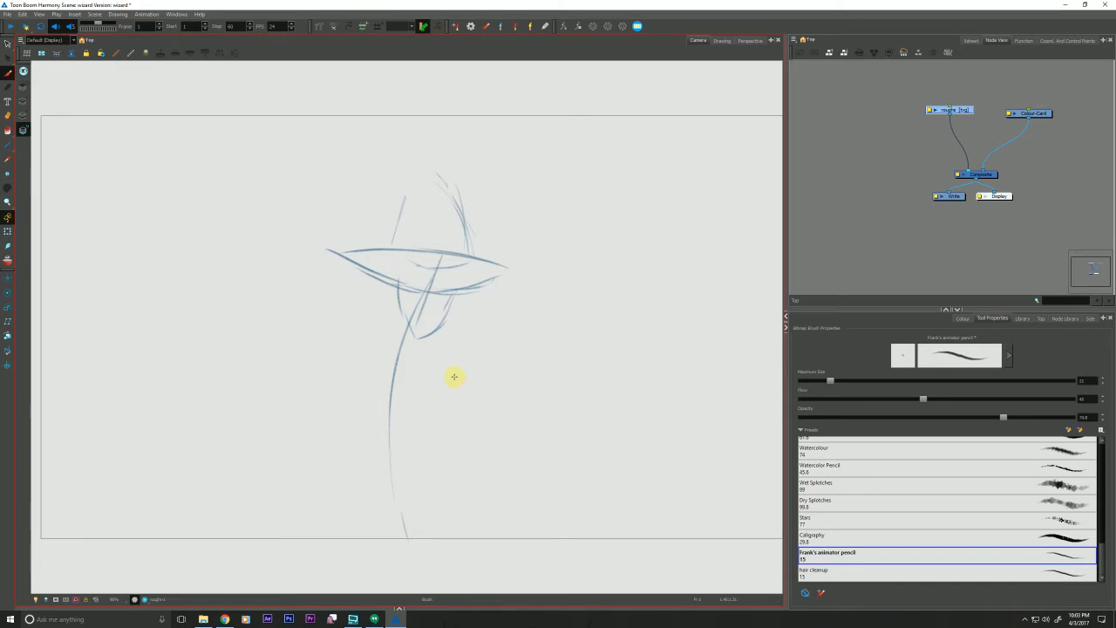
{"action": "mouse_move", "coordinate": [505, 332]}
{"action": "left_mouse_down"}
{"action": "mouse_move", "coordinate": [320, 294]}
{"action": "mouse_move", "coordinate": [380, 298]}
{"action": "left_mouse_up"}
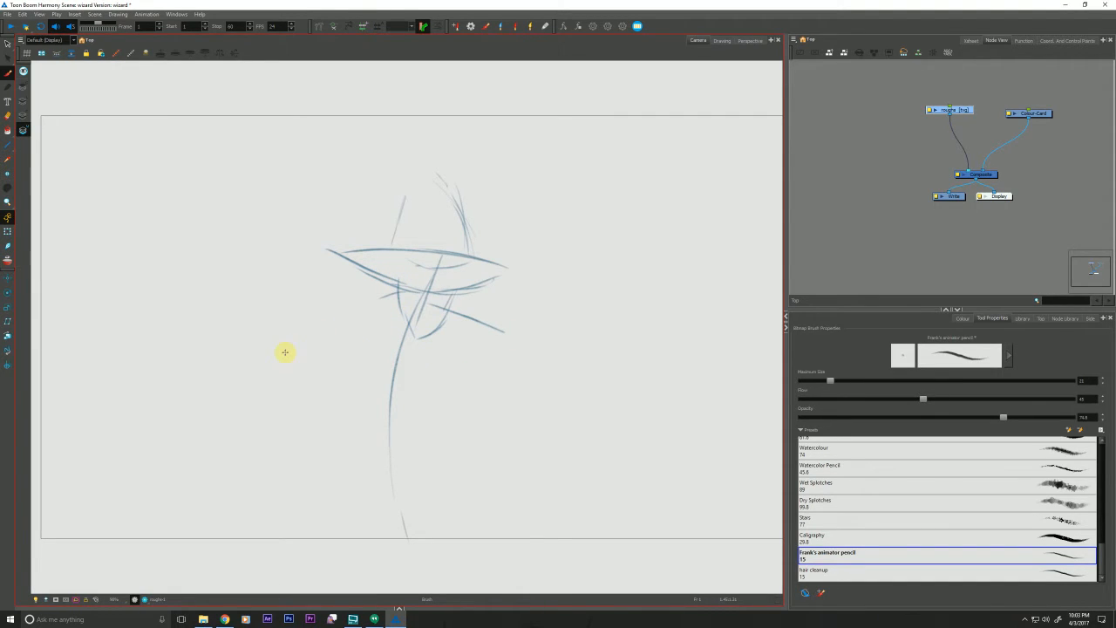
{"action": "left_click_drag", "start_coordinate": [397, 291], "coordinate": [332, 330]}
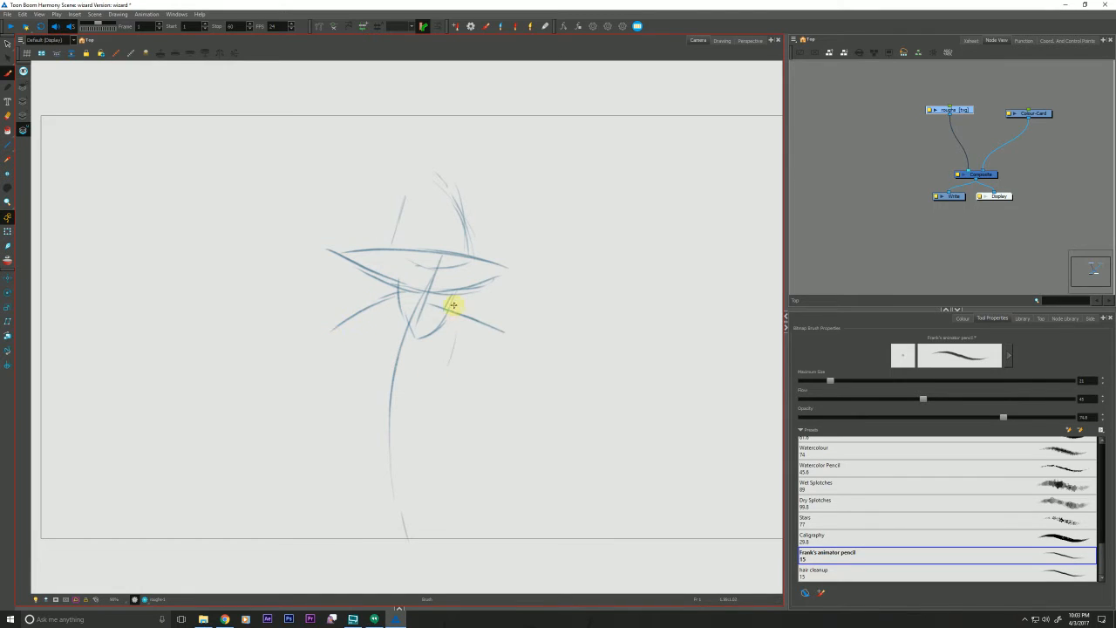
- Rough in the rounded torso below the shoulders, with overlapping curves along its sides and underside
{"action": "left_click_drag", "start_coordinate": [461, 319], "coordinate": [429, 390]}
{"action": "left_click_drag", "start_coordinate": [346, 389], "coordinate": [403, 399]}
{"action": "left_click_drag", "start_coordinate": [350, 353], "coordinate": [372, 405]}
{"action": "mouse_move", "coordinate": [383, 299]}
{"action": "left_mouse_down"}
{"action": "mouse_move", "coordinate": [366, 375]}
{"action": "mouse_move", "coordinate": [457, 316]}
{"action": "mouse_move", "coordinate": [395, 397]}
{"action": "left_mouse_up"}
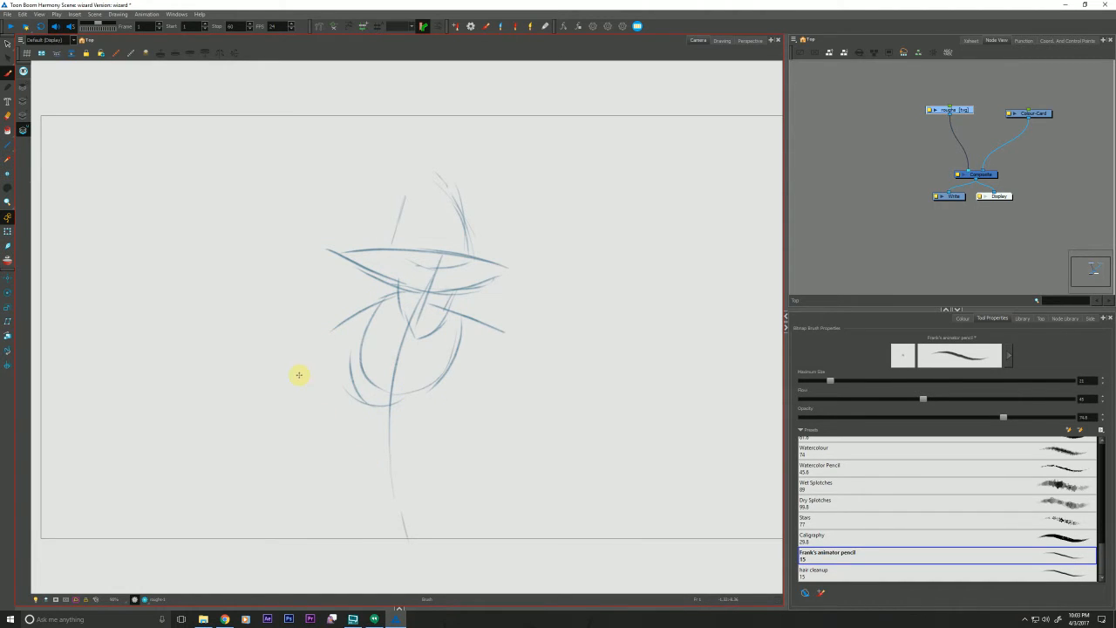
- Show the Xsheet in place of the node network and expand it to full height
{"action": "left_click", "coordinate": [969, 41]}
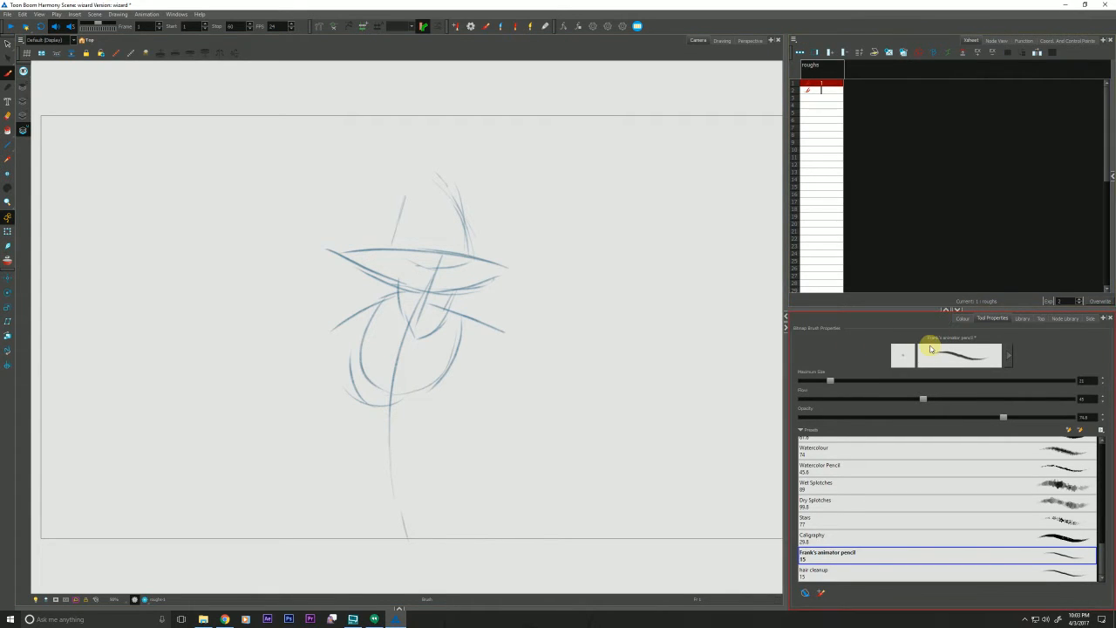
{"action": "left_click", "coordinate": [956, 309]}
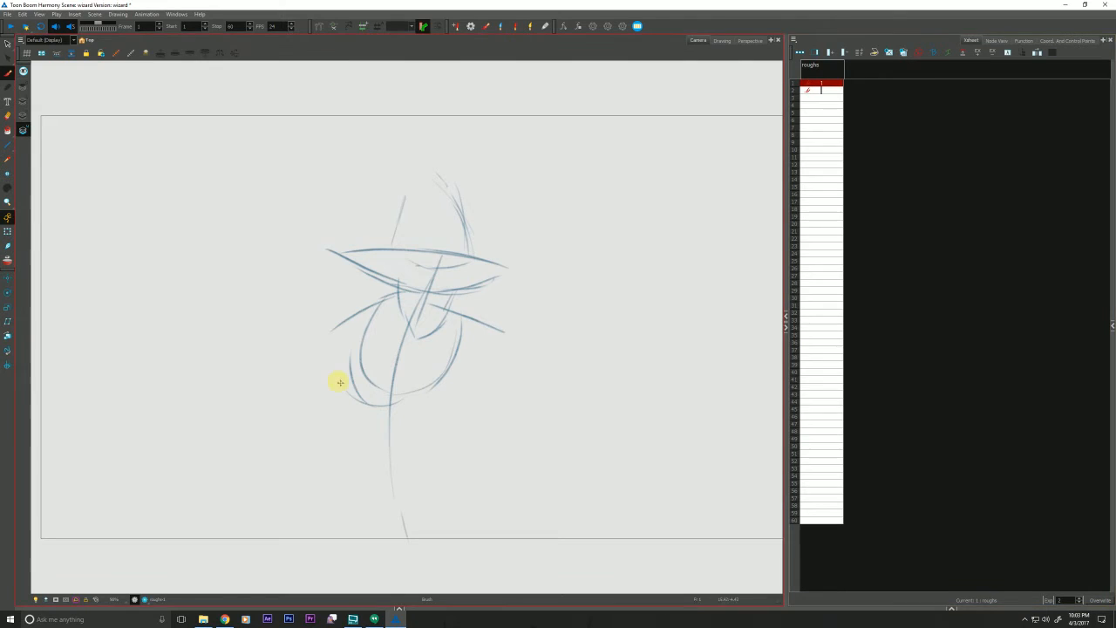
- Layer nested curved strokes inside the wizard's torso for the beard and extend the torso's outer curve down to the hip
{"action": "mouse_move", "coordinate": [450, 307]}
{"action": "left_mouse_down"}
{"action": "mouse_move", "coordinate": [461, 351]}
{"action": "mouse_move", "coordinate": [409, 392]}
{"action": "left_mouse_up"}
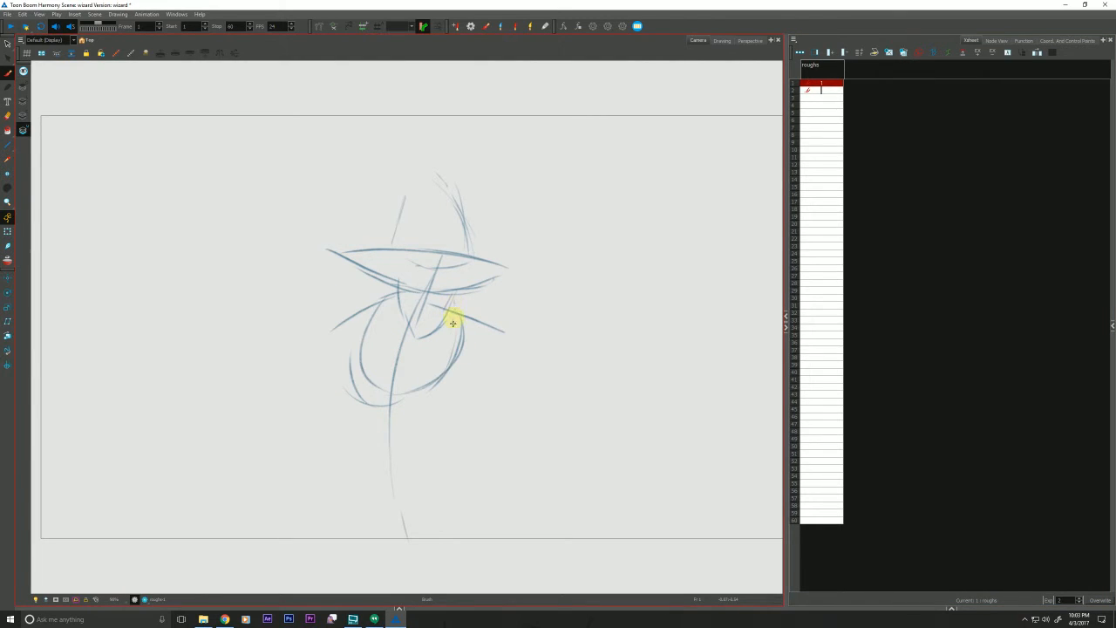
{"action": "mouse_move", "coordinate": [453, 323]}
{"action": "left_mouse_down"}
{"action": "mouse_move", "coordinate": [398, 361]}
{"action": "mouse_move", "coordinate": [407, 377]}
{"action": "left_mouse_up"}
{"action": "left_click_drag", "start_coordinate": [411, 284], "coordinate": [394, 386]}
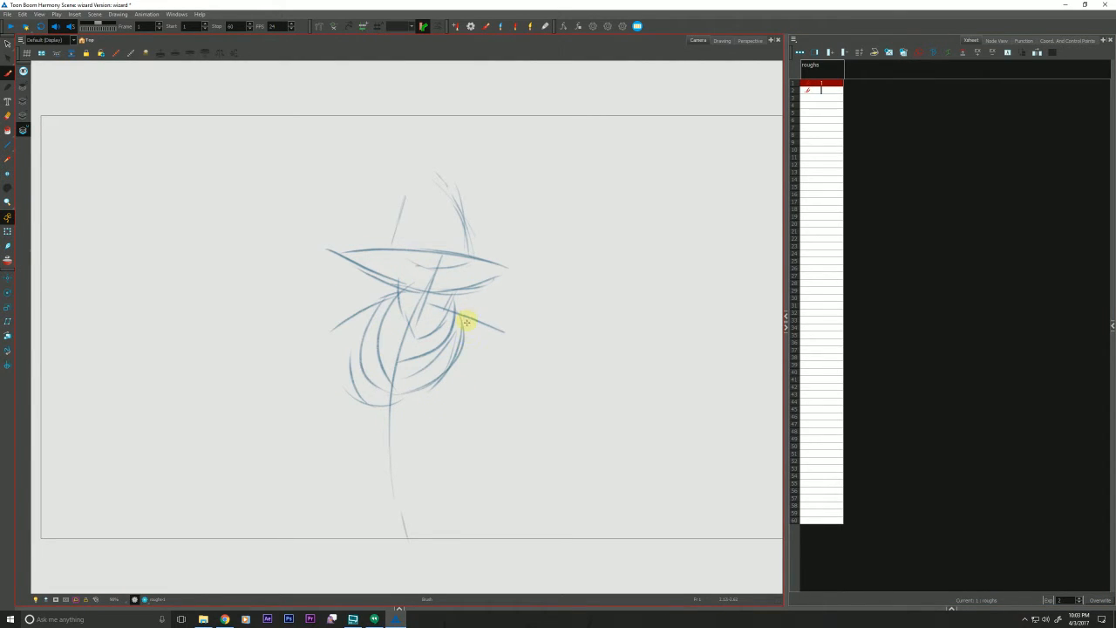
{"action": "left_click_drag", "start_coordinate": [467, 322], "coordinate": [451, 429]}
- Rough in the outstretched upper arms on both sides and the long sides of the robe running past the frame's lower edge
{"action": "mouse_move", "coordinate": [396, 291]}
{"action": "left_mouse_down"}
{"action": "mouse_move", "coordinate": [329, 299]}
{"action": "mouse_move", "coordinate": [284, 288]}
{"action": "mouse_move", "coordinate": [243, 329]}
{"action": "left_mouse_up"}
{"action": "left_click_drag", "start_coordinate": [475, 305], "coordinate": [515, 288]}
{"action": "left_click_drag", "start_coordinate": [535, 278], "coordinate": [579, 312]}
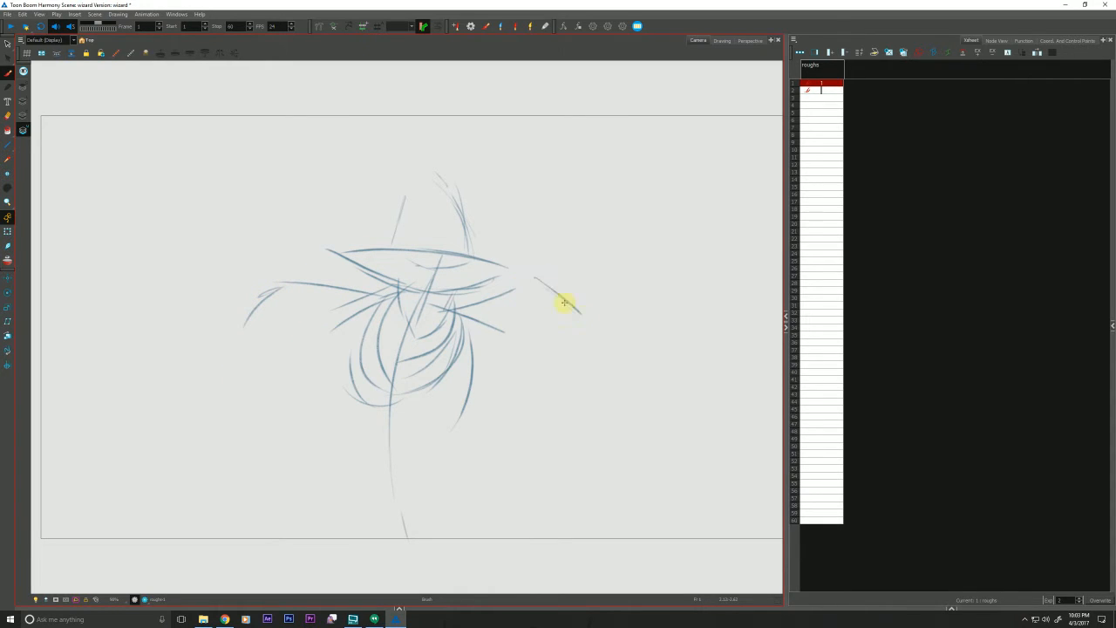
{"action": "left_click_drag", "start_coordinate": [448, 431], "coordinate": [481, 565]}
{"action": "left_click_drag", "start_coordinate": [350, 558], "coordinate": [354, 359]}
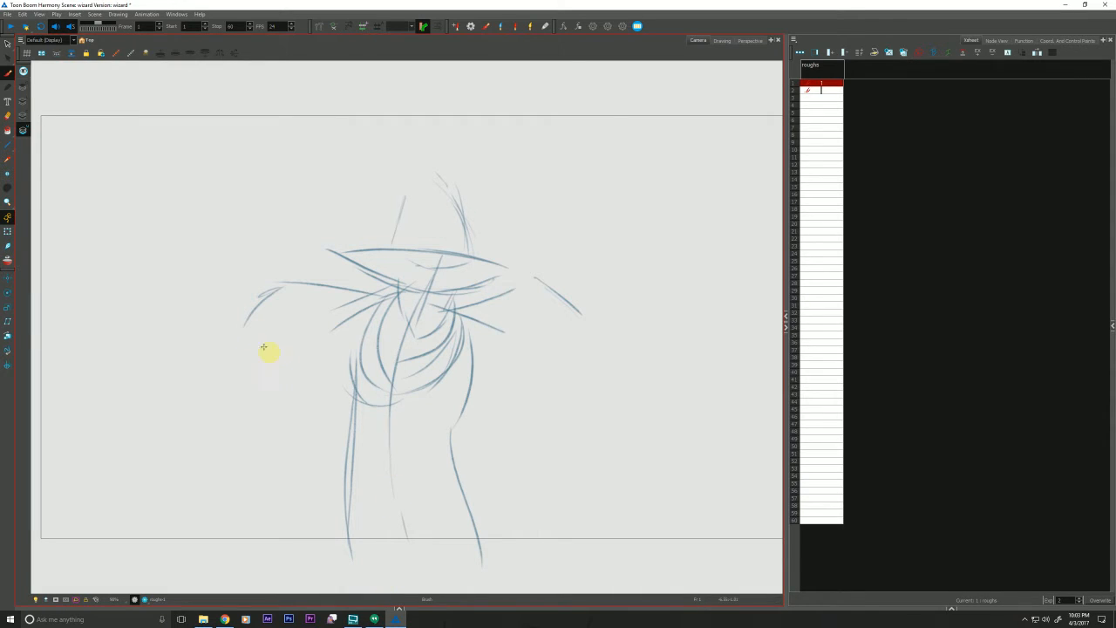
- Rough in one hand gripping a long staff that slants down and outward from a circle drawn over the chest
{"action": "mouse_move", "coordinate": [255, 333]}
{"action": "left_mouse_down"}
{"action": "mouse_move", "coordinate": [293, 373]}
{"action": "mouse_move", "coordinate": [307, 352]}
{"action": "mouse_move", "coordinate": [281, 378]}
{"action": "mouse_move", "coordinate": [296, 366]}
{"action": "mouse_move", "coordinate": [278, 366]}
{"action": "mouse_move", "coordinate": [286, 395]}
{"action": "mouse_move", "coordinate": [281, 384]}
{"action": "mouse_move", "coordinate": [368, 350]}
{"action": "mouse_move", "coordinate": [360, 339]}
{"action": "mouse_move", "coordinate": [369, 373]}
{"action": "left_mouse_up"}
{"action": "mouse_move", "coordinate": [378, 333]}
{"action": "left_mouse_down"}
{"action": "mouse_move", "coordinate": [354, 357]}
{"action": "mouse_move", "coordinate": [409, 352]}
{"action": "mouse_move", "coordinate": [372, 332]}
{"action": "mouse_move", "coordinate": [368, 395]}
{"action": "mouse_move", "coordinate": [372, 354]}
{"action": "mouse_move", "coordinate": [393, 357]}
{"action": "mouse_move", "coordinate": [307, 388]}
{"action": "left_mouse_up"}
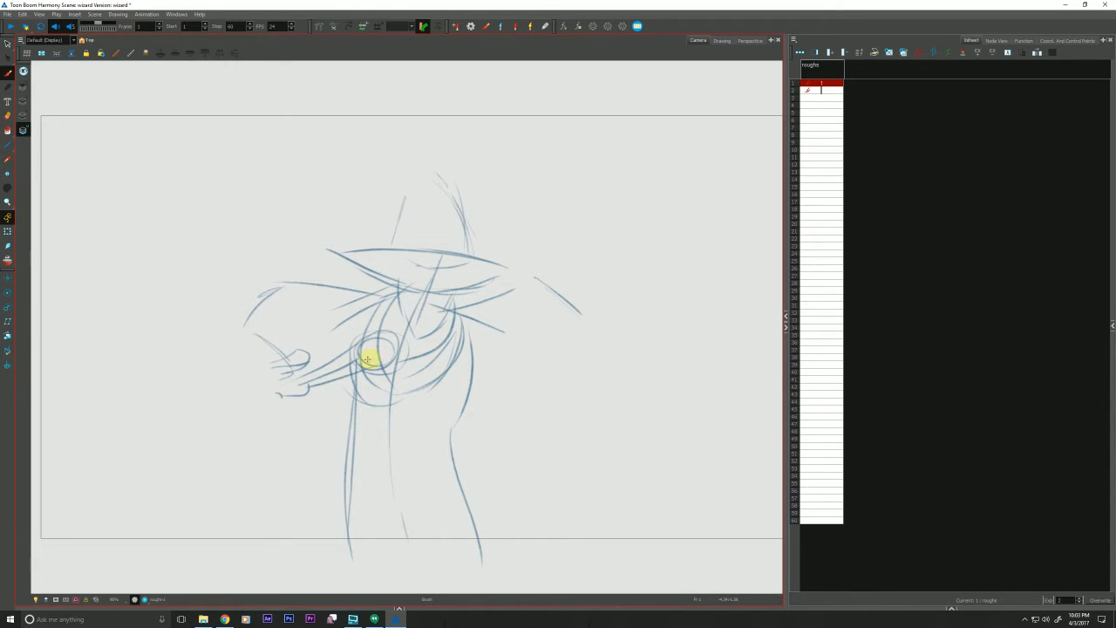
{"action": "mouse_move", "coordinate": [369, 359]}
{"action": "left_mouse_down"}
{"action": "mouse_move", "coordinate": [185, 426]}
{"action": "mouse_move", "coordinate": [259, 398]}
{"action": "left_mouse_up"}
- Rough in the bent forearm opposite the staff and the wide, drooping sleeve around the staff arm
{"action": "mouse_move", "coordinate": [440, 307]}
{"action": "left_mouse_down"}
{"action": "mouse_move", "coordinate": [539, 274]}
{"action": "mouse_move", "coordinate": [621, 333]}
{"action": "mouse_move", "coordinate": [529, 399]}
{"action": "left_mouse_up"}
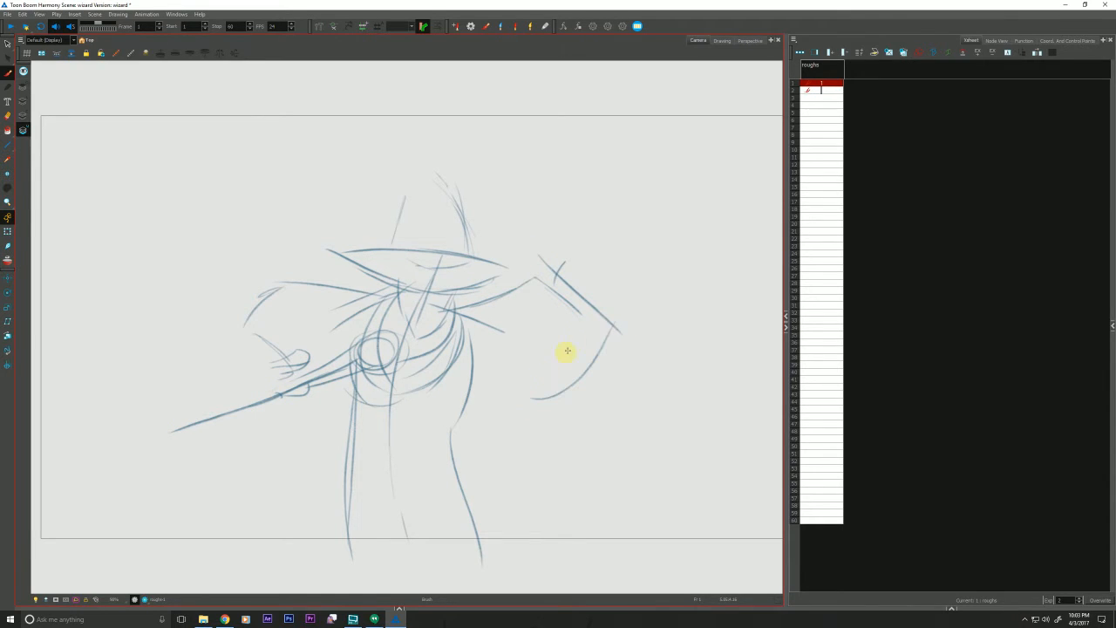
{"action": "left_click_drag", "start_coordinate": [590, 320], "coordinate": [536, 382]}
{"action": "left_click_drag", "start_coordinate": [257, 316], "coordinate": [199, 357]}
{"action": "mouse_move", "coordinate": [306, 361]}
{"action": "left_mouse_down"}
{"action": "mouse_move", "coordinate": [200, 378]}
{"action": "mouse_move", "coordinate": [197, 347]}
{"action": "left_mouse_up"}
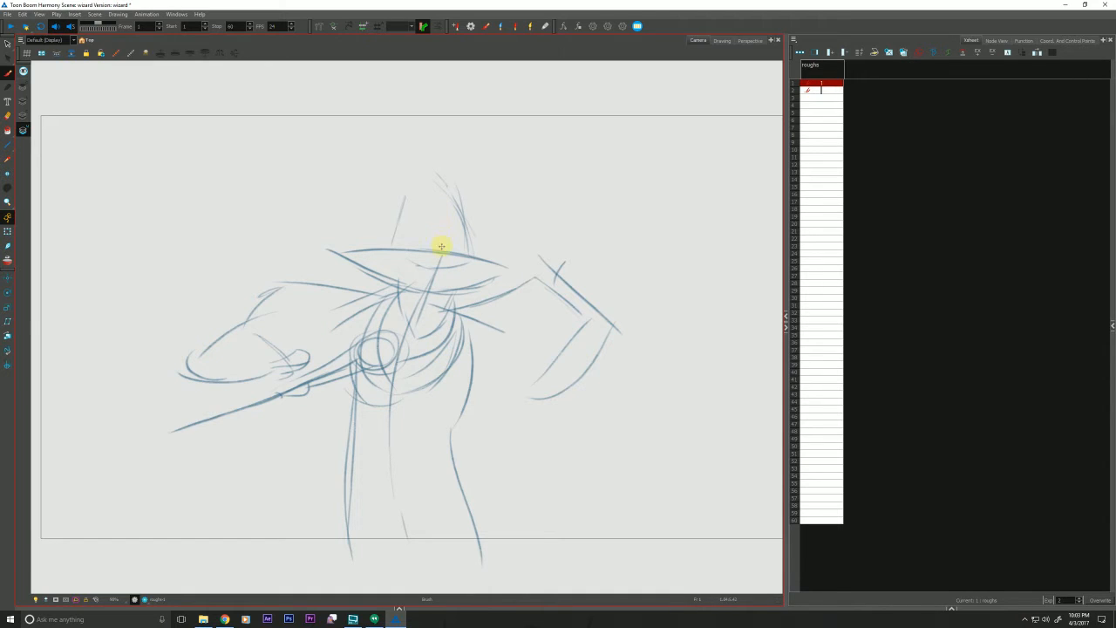
- Add facial strokes under the hat brim, reinforce the staff, and sketch the inner fold of the staff arm's sleeve
{"action": "mouse_move", "coordinate": [441, 255]}
{"action": "left_mouse_down"}
{"action": "mouse_move", "coordinate": [431, 321]}
{"action": "mouse_move", "coordinate": [412, 300]}
{"action": "left_mouse_up"}
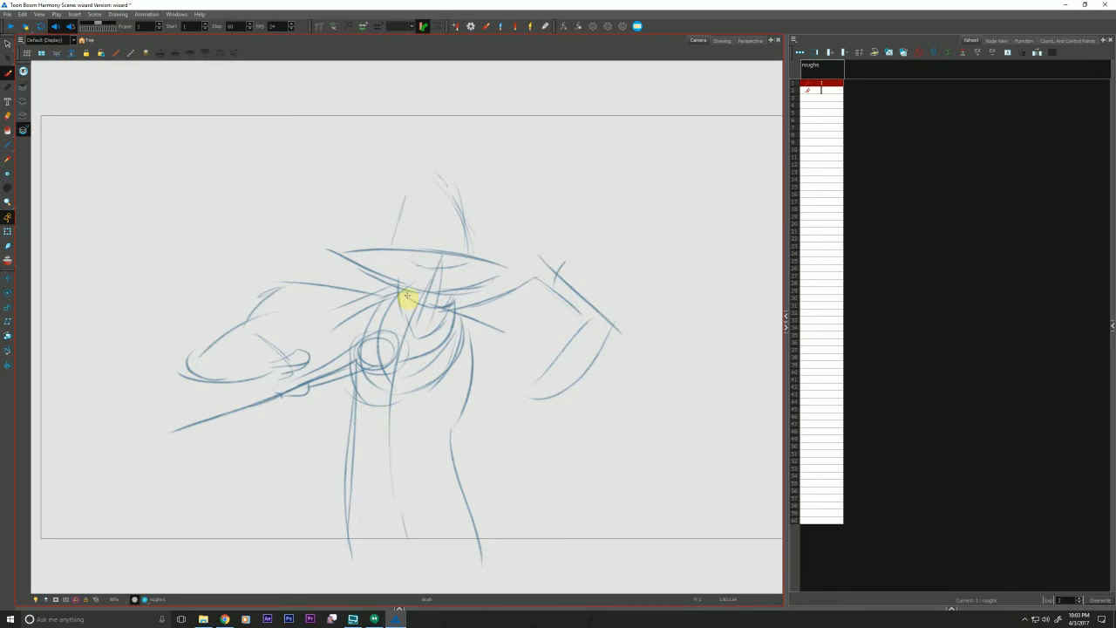
{"action": "mouse_move", "coordinate": [430, 246]}
{"action": "left_mouse_down"}
{"action": "mouse_move", "coordinate": [441, 295]}
{"action": "mouse_move", "coordinate": [419, 340]}
{"action": "mouse_move", "coordinate": [443, 307]}
{"action": "mouse_move", "coordinate": [426, 325]}
{"action": "mouse_move", "coordinate": [401, 233]}
{"action": "mouse_move", "coordinate": [433, 391]}
{"action": "mouse_move", "coordinate": [338, 365]}
{"action": "mouse_move", "coordinate": [357, 338]}
{"action": "mouse_move", "coordinate": [404, 365]}
{"action": "mouse_move", "coordinate": [338, 340]}
{"action": "mouse_move", "coordinate": [404, 357]}
{"action": "mouse_move", "coordinate": [346, 344]}
{"action": "mouse_move", "coordinate": [358, 394]}
{"action": "mouse_move", "coordinate": [386, 375]}
{"action": "mouse_move", "coordinate": [322, 389]}
{"action": "mouse_move", "coordinate": [244, 382]}
{"action": "mouse_move", "coordinate": [374, 328]}
{"action": "mouse_move", "coordinate": [270, 385]}
{"action": "mouse_move", "coordinate": [184, 412]}
{"action": "mouse_move", "coordinate": [290, 373]}
{"action": "mouse_move", "coordinate": [308, 399]}
{"action": "mouse_move", "coordinate": [271, 376]}
{"action": "mouse_move", "coordinate": [291, 409]}
{"action": "mouse_move", "coordinate": [286, 362]}
{"action": "mouse_move", "coordinate": [275, 364]}
{"action": "mouse_move", "coordinate": [290, 358]}
{"action": "mouse_move", "coordinate": [276, 336]}
{"action": "mouse_move", "coordinate": [288, 316]}
{"action": "mouse_move", "coordinate": [259, 303]}
{"action": "left_mouse_up"}
{"action": "left_click_drag", "start_coordinate": [483, 319], "coordinate": [476, 311]}
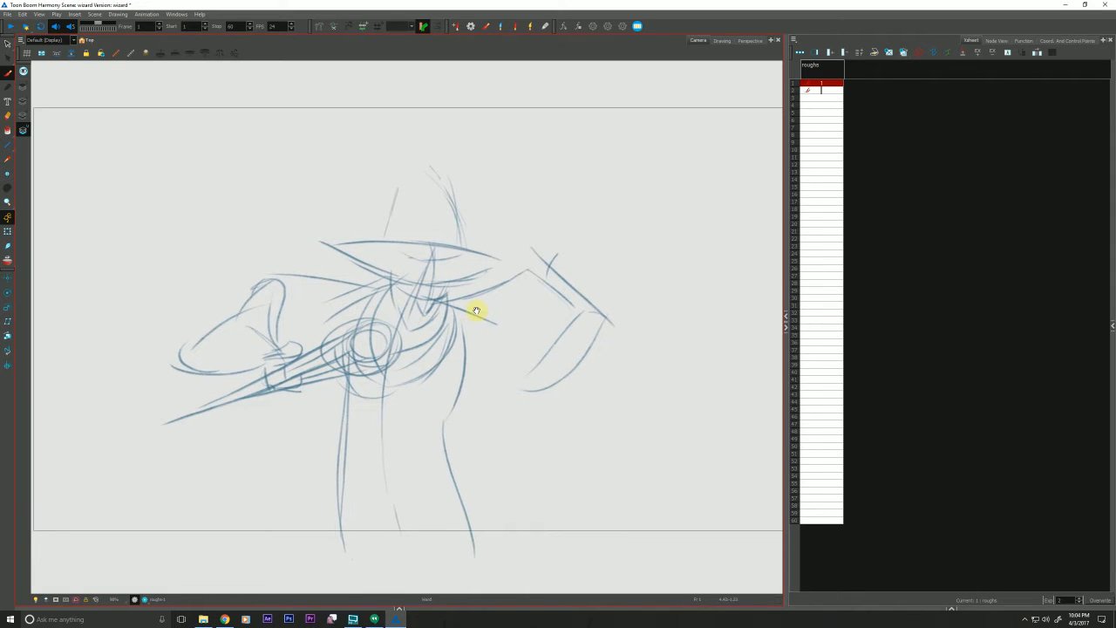
- Sketch the hand and fingers at the end of the bent arm opposite the staff
{"action": "mouse_move", "coordinate": [603, 318]}
{"action": "left_mouse_down"}
{"action": "mouse_move", "coordinate": [572, 345]}
{"action": "mouse_move", "coordinate": [576, 312]}
{"action": "mouse_move", "coordinate": [583, 351]}
{"action": "mouse_move", "coordinate": [601, 309]}
{"action": "mouse_move", "coordinate": [538, 390]}
{"action": "mouse_move", "coordinate": [592, 356]}
{"action": "mouse_move", "coordinate": [549, 351]}
{"action": "mouse_move", "coordinate": [572, 336]}
{"action": "mouse_move", "coordinate": [552, 358]}
{"action": "mouse_move", "coordinate": [573, 345]}
{"action": "mouse_move", "coordinate": [556, 384]}
{"action": "left_mouse_up"}
{"action": "mouse_move", "coordinate": [587, 346]}
{"action": "left_mouse_down"}
{"action": "mouse_move", "coordinate": [575, 374]}
{"action": "mouse_move", "coordinate": [558, 363]}
{"action": "left_mouse_up"}
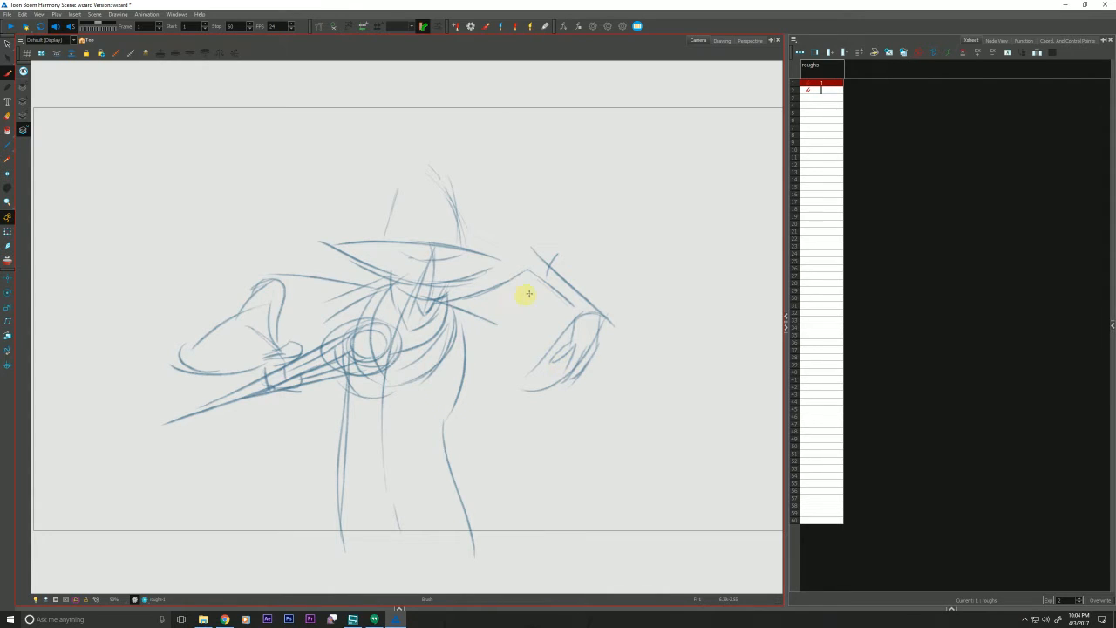
- Define the sleeve and its opening on the bent arm opposite the staff, and strengthen the shoulder line of the staff arm
{"action": "mouse_move", "coordinate": [525, 305]}
{"action": "left_mouse_down"}
{"action": "mouse_move", "coordinate": [485, 323]}
{"action": "mouse_move", "coordinate": [543, 269]}
{"action": "mouse_move", "coordinate": [596, 314]}
{"action": "left_mouse_up"}
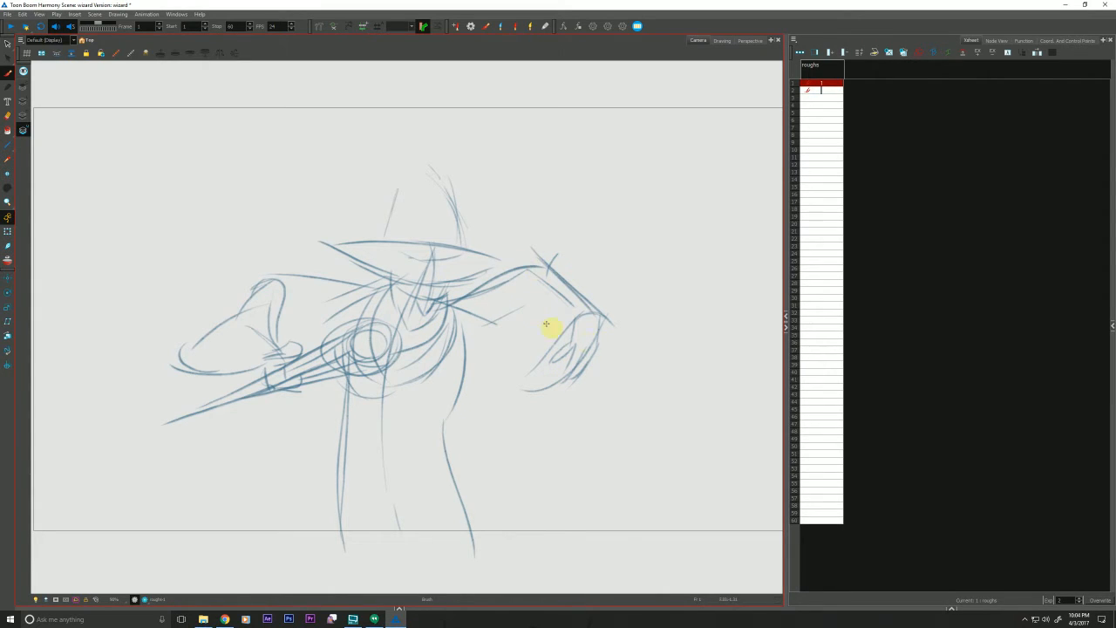
{"action": "left_click_drag", "start_coordinate": [541, 266], "coordinate": [522, 376]}
{"action": "left_click_drag", "start_coordinate": [526, 320], "coordinate": [521, 376]}
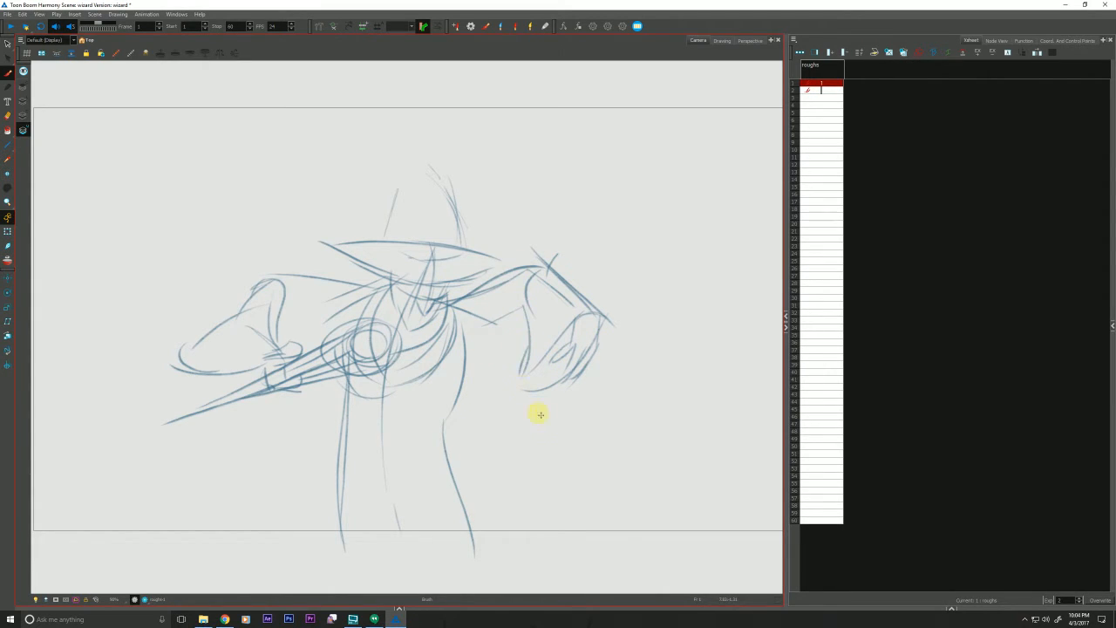
{"action": "left_click_drag", "start_coordinate": [522, 297], "coordinate": [531, 316]}
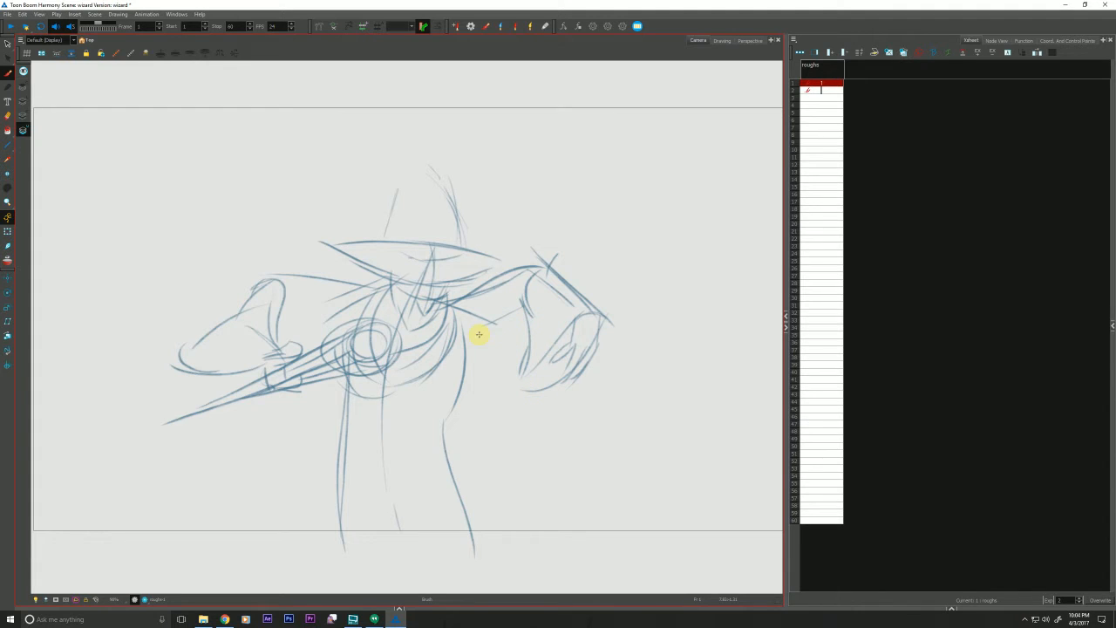
{"action": "mouse_move", "coordinate": [515, 294]}
{"action": "left_mouse_down"}
{"action": "mouse_move", "coordinate": [522, 316]}
{"action": "mouse_move", "coordinate": [456, 341]}
{"action": "left_mouse_up"}
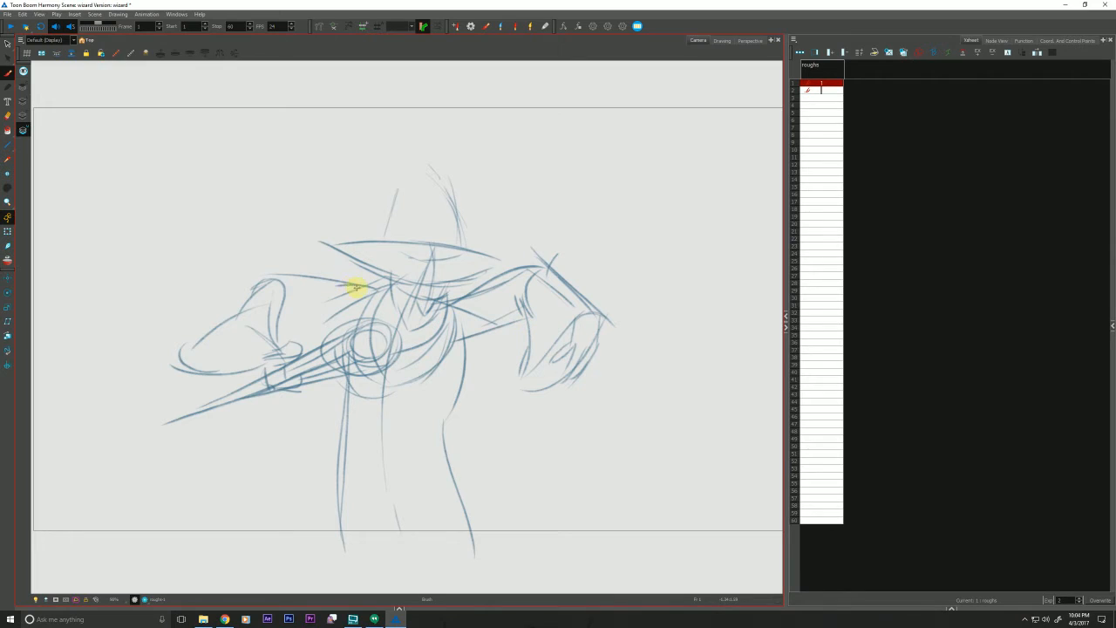
{"action": "mouse_move", "coordinate": [366, 285]}
{"action": "left_mouse_down"}
{"action": "mouse_move", "coordinate": [261, 280]}
{"action": "mouse_move", "coordinate": [240, 304]}
{"action": "left_mouse_up"}
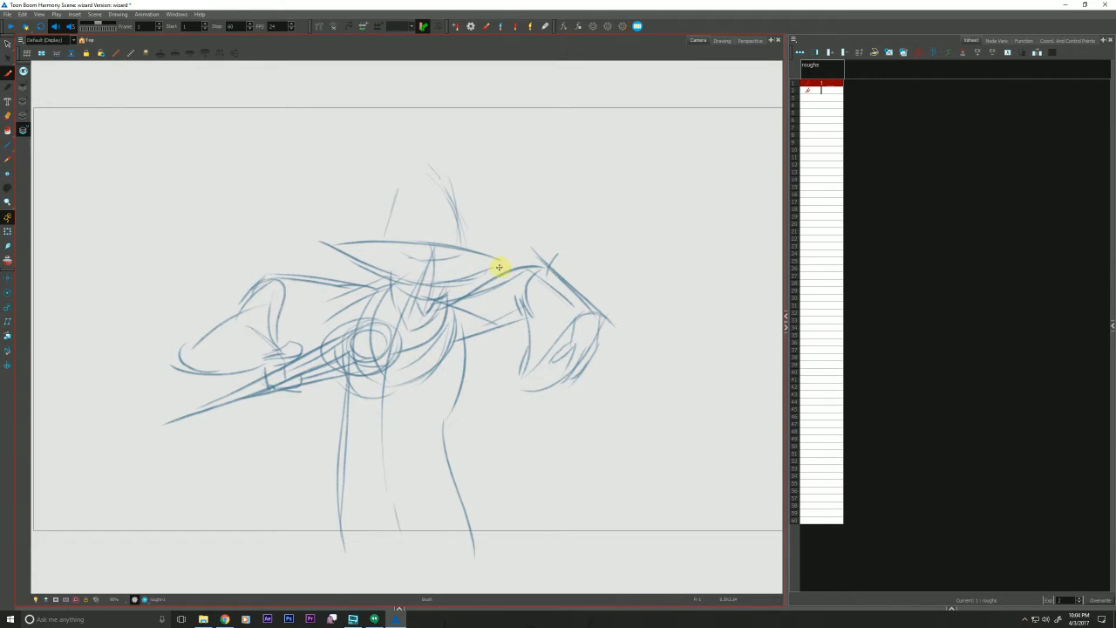
- Define the hat with a stronger brim underside, firm crown sides and a tip that curls over toward the staff side
{"action": "mouse_move", "coordinate": [498, 267]}
{"action": "left_mouse_down"}
{"action": "mouse_move", "coordinate": [437, 281]}
{"action": "mouse_move", "coordinate": [350, 258]}
{"action": "mouse_move", "coordinate": [368, 265]}
{"action": "left_mouse_up"}
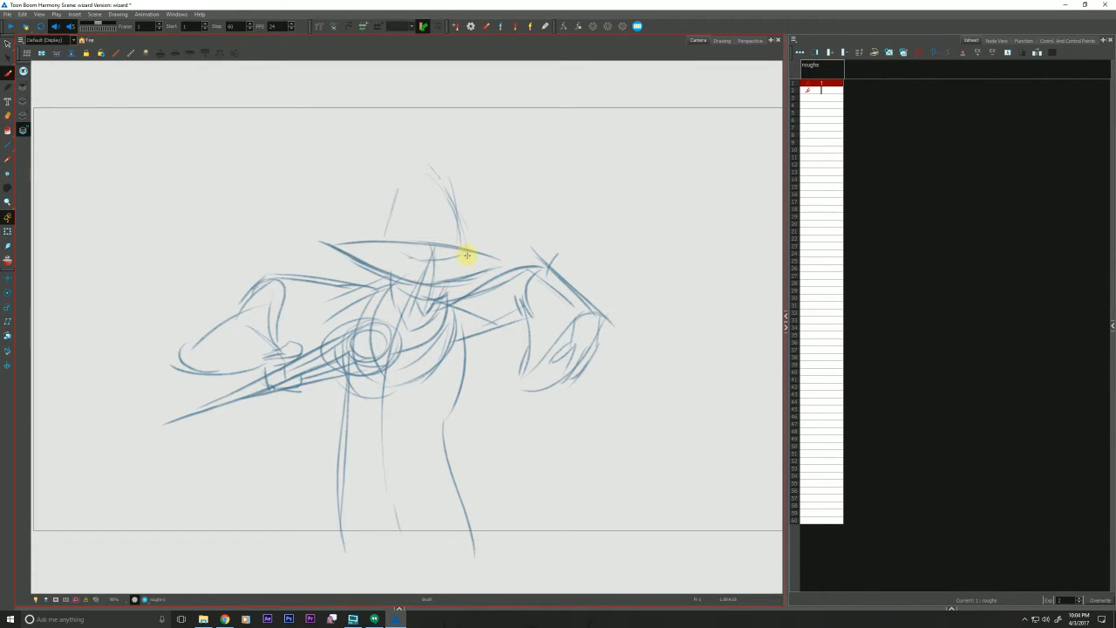
{"action": "mouse_move", "coordinate": [460, 253]}
{"action": "left_mouse_down"}
{"action": "mouse_move", "coordinate": [392, 248]}
{"action": "mouse_move", "coordinate": [401, 184]}
{"action": "left_mouse_up"}
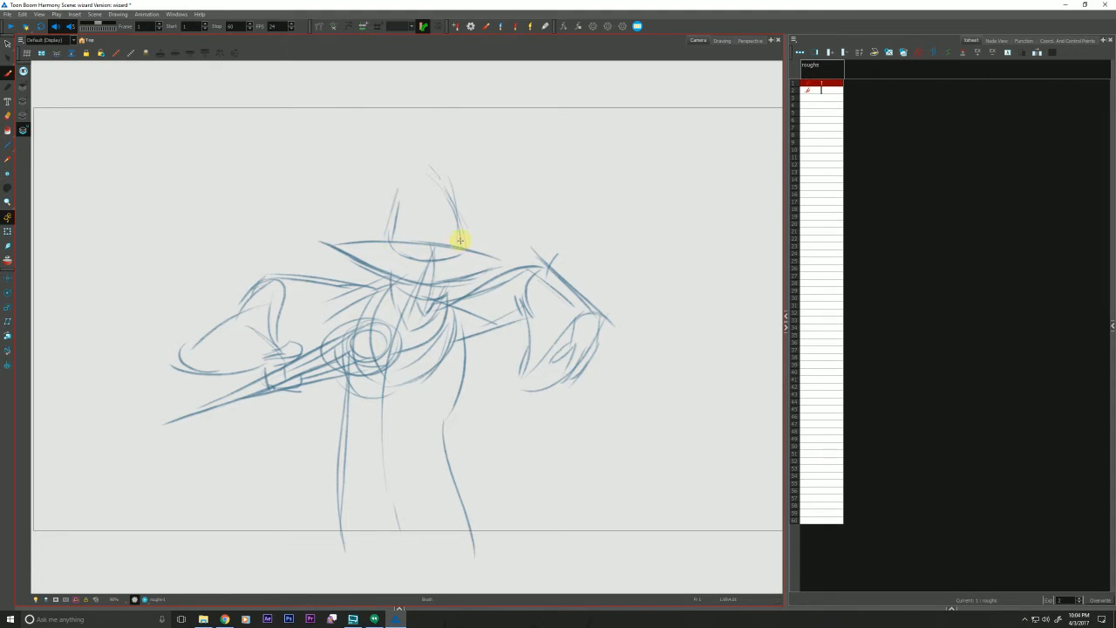
{"action": "left_click_drag", "start_coordinate": [459, 244], "coordinate": [452, 189]}
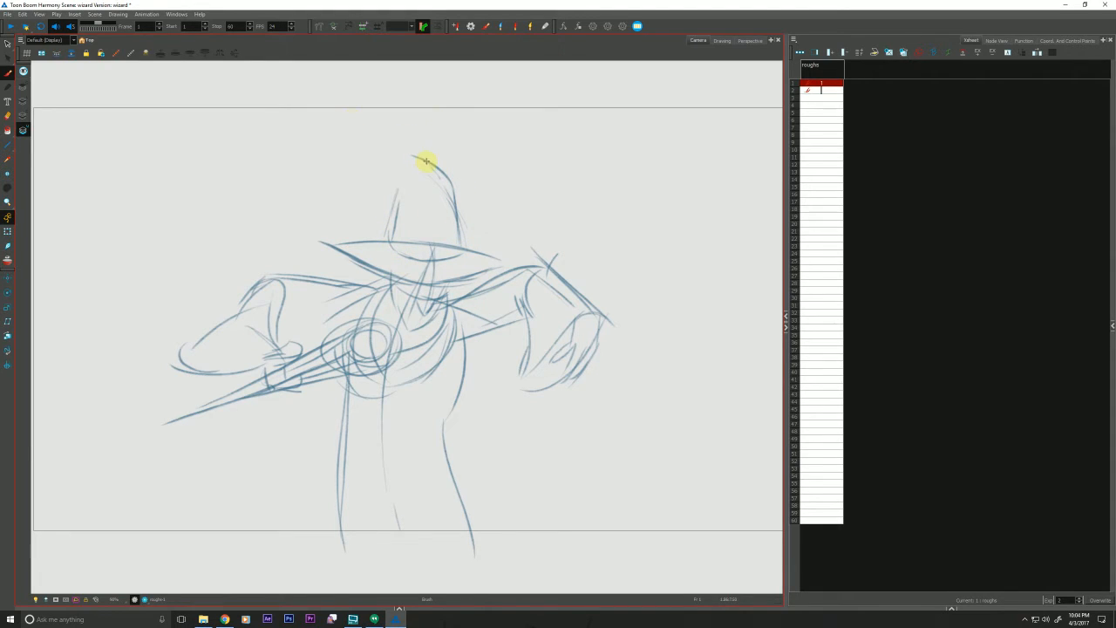
{"action": "mouse_move", "coordinate": [426, 160]}
{"action": "left_mouse_down"}
{"action": "mouse_move", "coordinate": [362, 172]}
{"action": "mouse_move", "coordinate": [410, 173]}
{"action": "mouse_move", "coordinate": [400, 188]}
{"action": "mouse_move", "coordinate": [398, 177]}
{"action": "mouse_move", "coordinate": [358, 177]}
{"action": "left_mouse_up"}
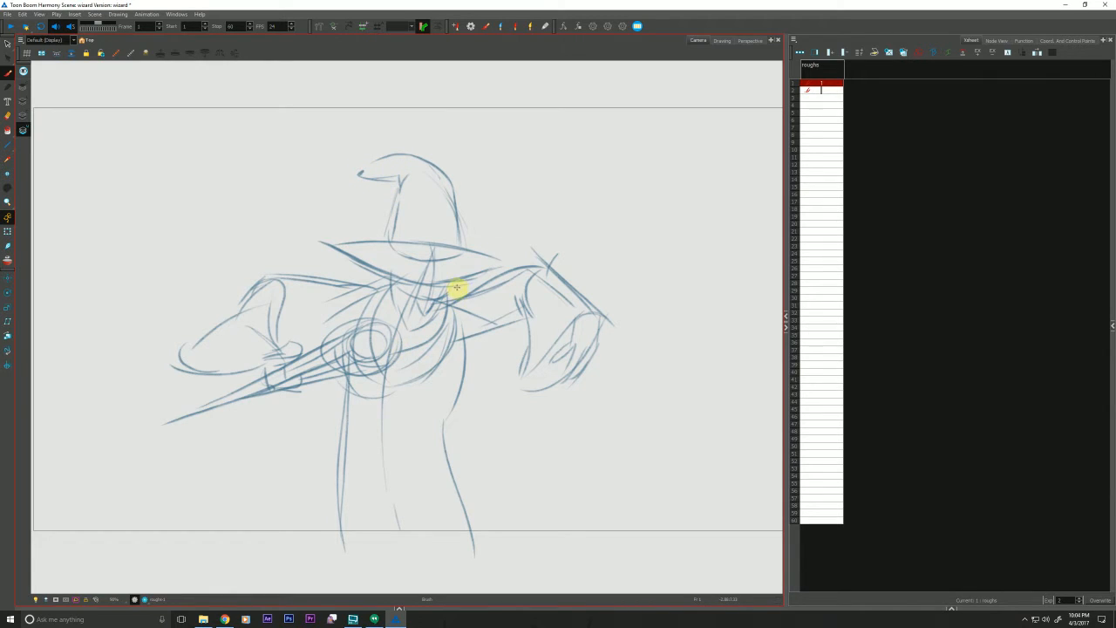
- Reinforce the curved beard and chest outlines on both sides below the hat brim
{"action": "left_click_drag", "start_coordinate": [456, 279], "coordinate": [389, 354]}
{"action": "left_click_drag", "start_coordinate": [457, 307], "coordinate": [391, 356]}
{"action": "left_click_drag", "start_coordinate": [389, 278], "coordinate": [344, 330]}
{"action": "left_click_drag", "start_coordinate": [455, 333], "coordinate": [394, 368]}
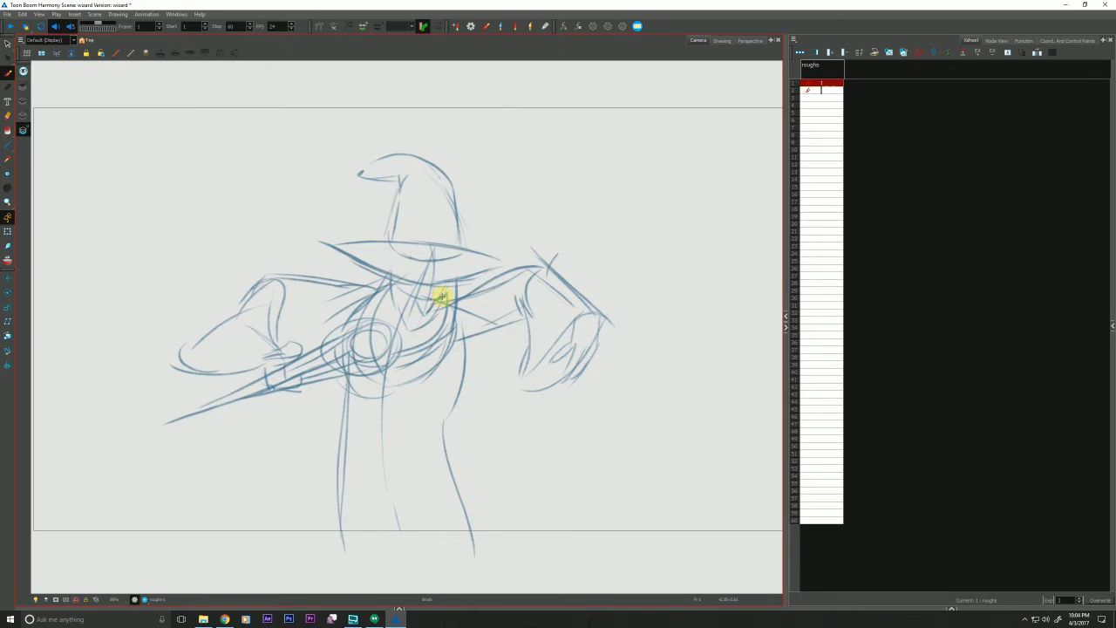
- Reinforce the shoulder lines from the neck to the bent arm and add a stroke near its wrist
{"action": "left_click_drag", "start_coordinate": [450, 291], "coordinate": [514, 259]}
{"action": "left_click_drag", "start_coordinate": [450, 302], "coordinate": [507, 278]}
{"action": "left_click_drag", "start_coordinate": [582, 292], "coordinate": [580, 324]}
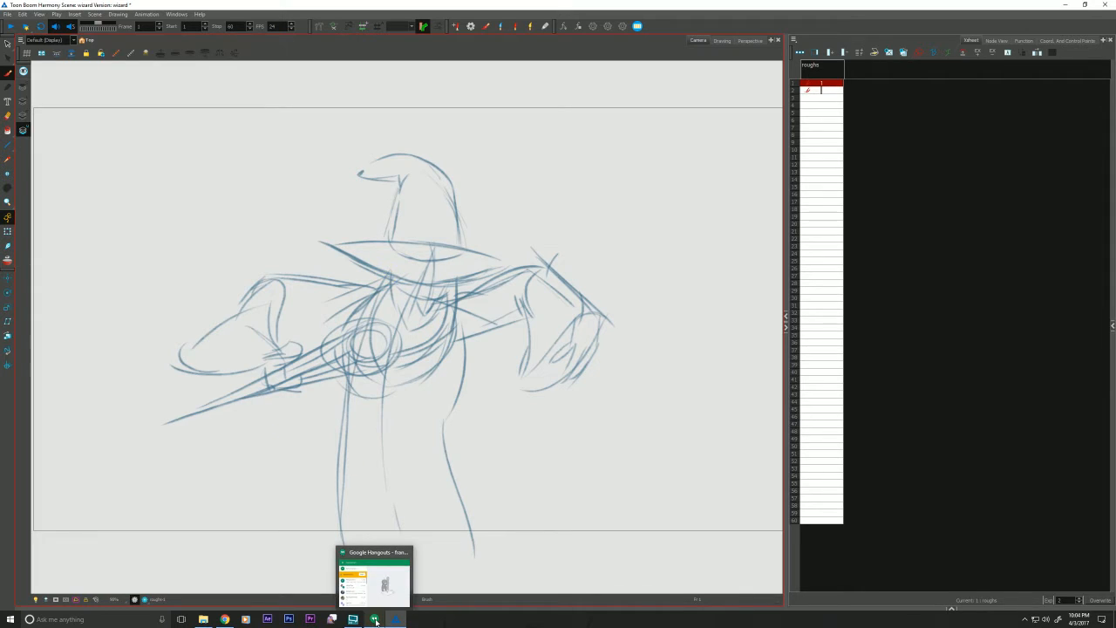
- Go to the empty frame 3 of the roughs column and turn on the onion skin
{"action": "left_click", "coordinate": [821, 103]}
{"action": "left_click", "coordinate": [821, 98]}
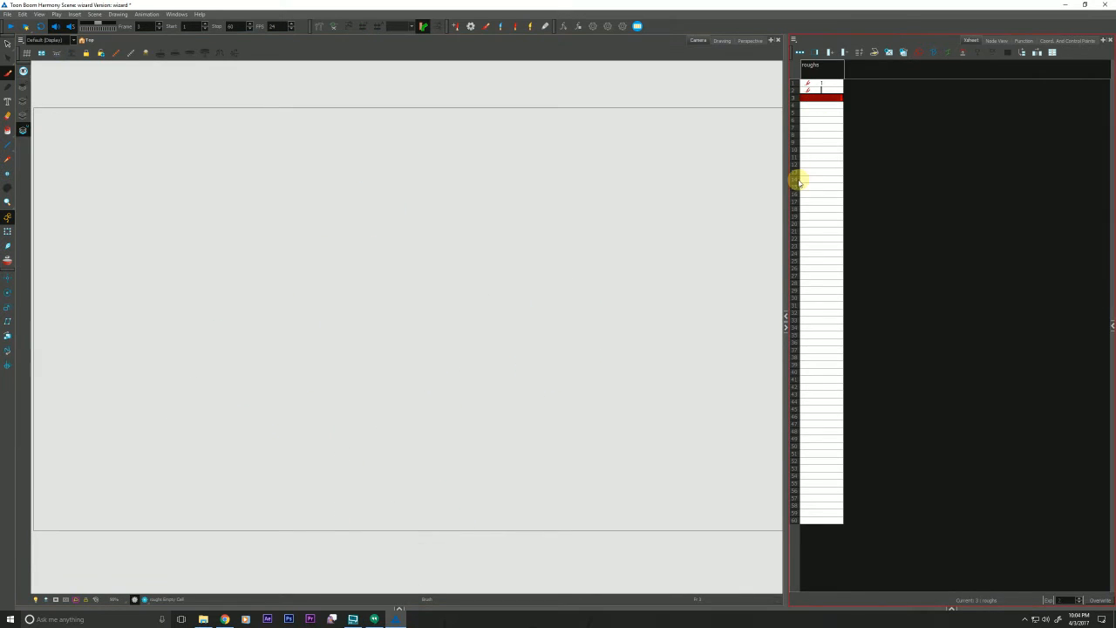
{"action": "left_click", "coordinate": [8, 259]}
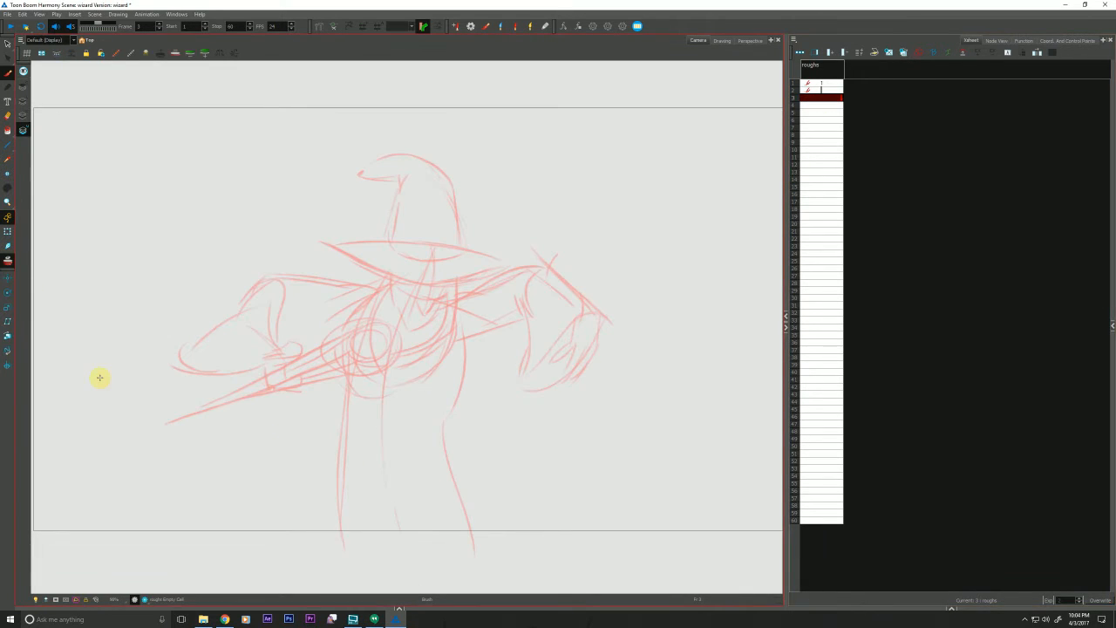
- Reveal the timeline, switch on Onion Skinning by Drawing, and collapse the timeline again to enlarge the camera view
{"action": "left_click", "coordinate": [399, 607]}
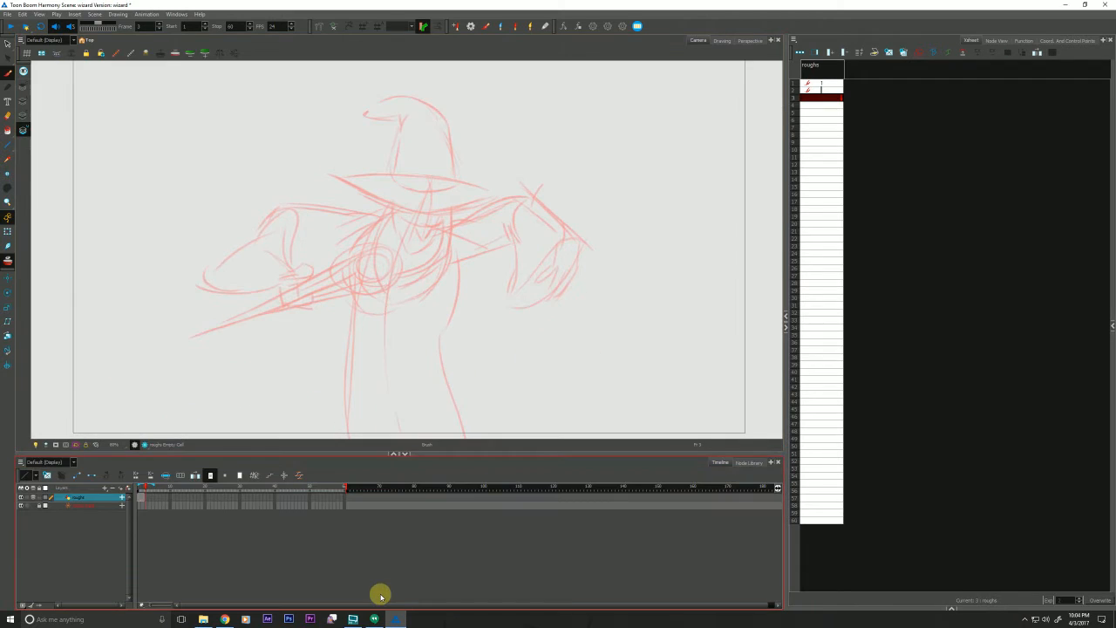
{"action": "left_click", "coordinate": [20, 462]}
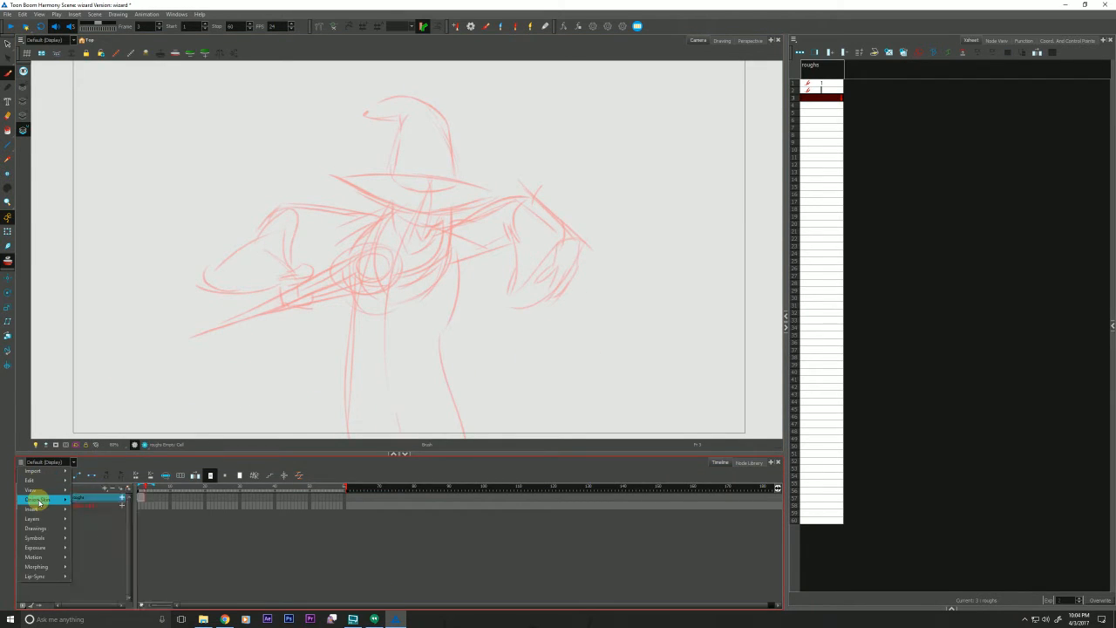
{"action": "mouse_move", "coordinate": [39, 499]}
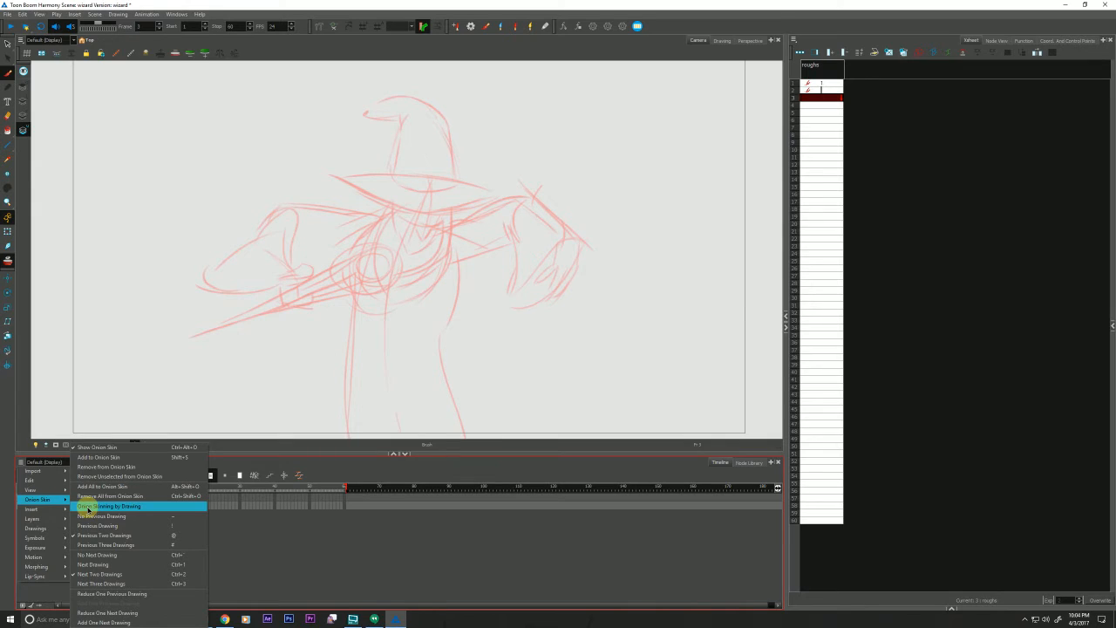
{"action": "left_click", "coordinate": [87, 506]}
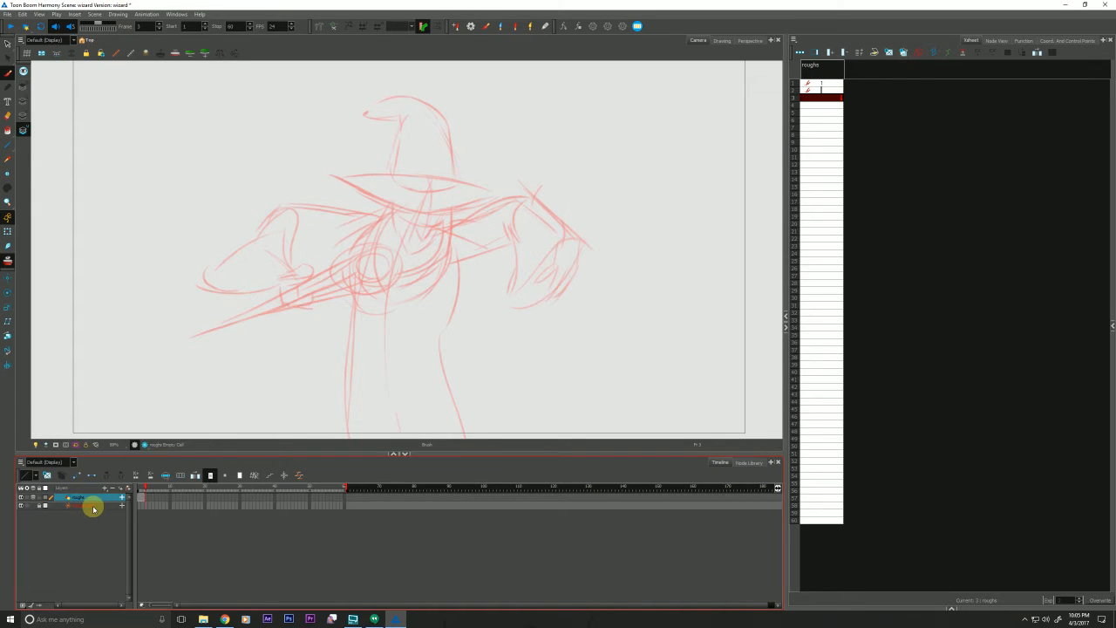
{"action": "left_click", "coordinate": [405, 453]}
{"action": "left_click_drag", "start_coordinate": [232, 453], "coordinate": [239, 405]}
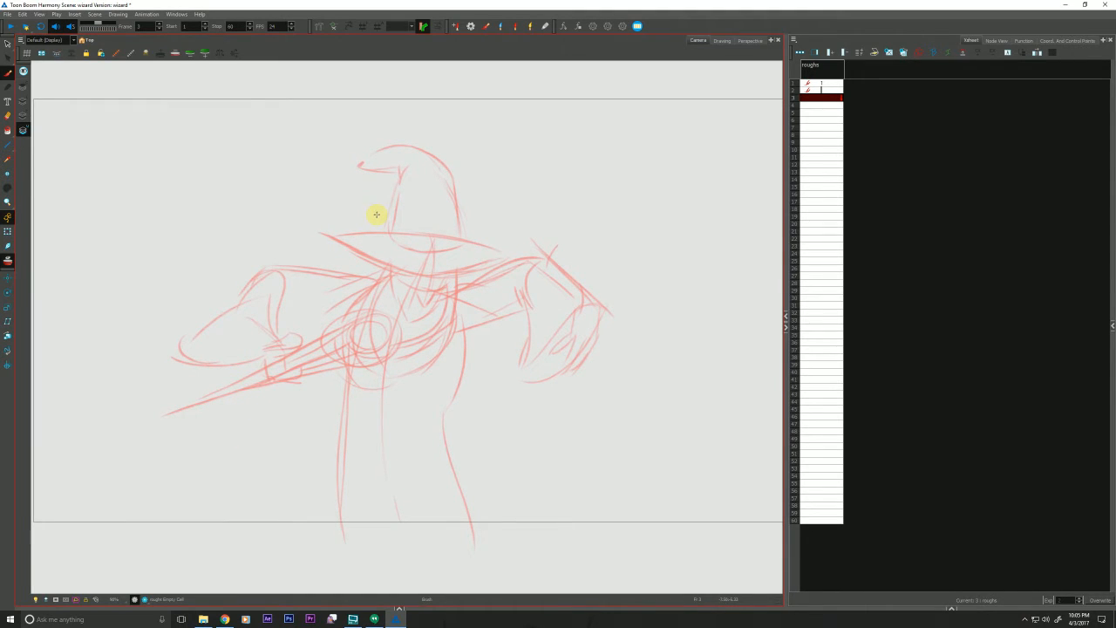
{"action": "left_click", "coordinate": [722, 41]}
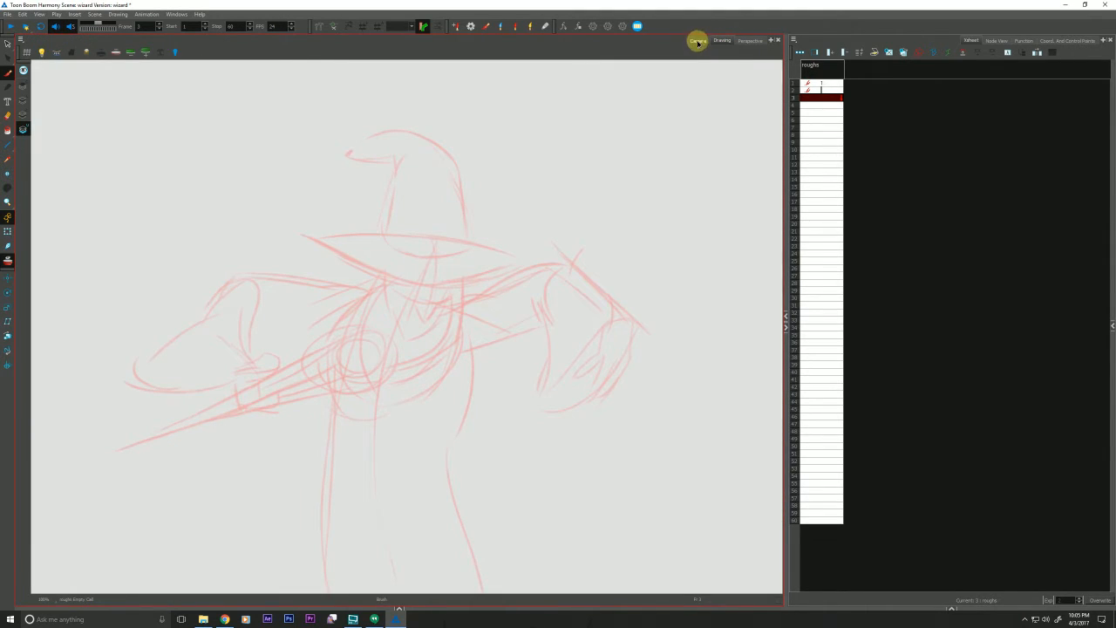
{"action": "left_click", "coordinate": [697, 41]}
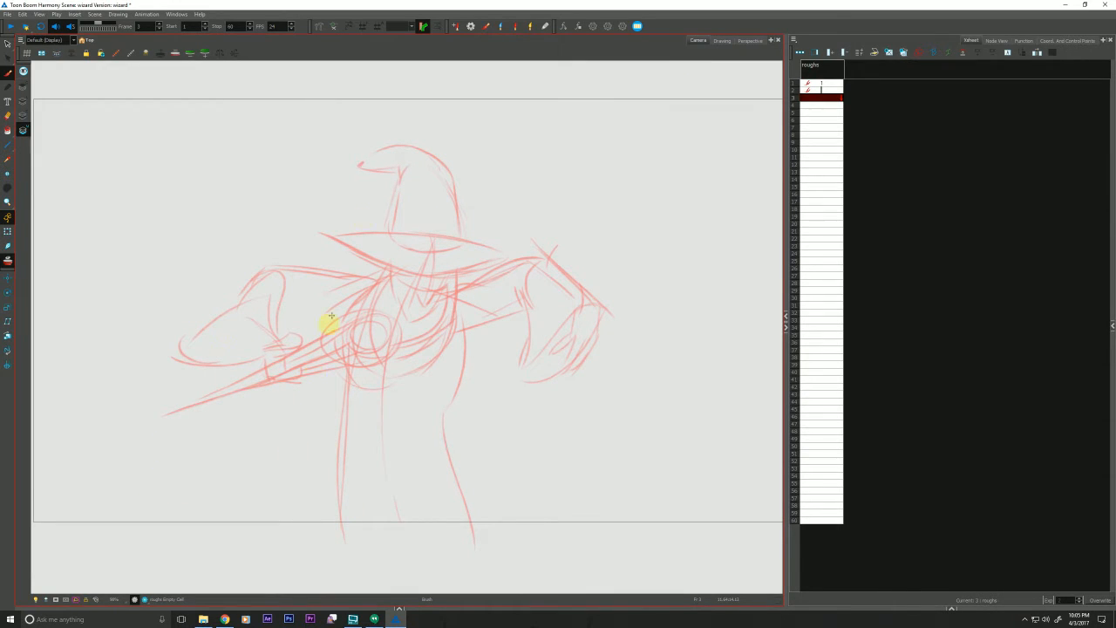
{"action": "left_click_drag", "start_coordinate": [666, 96], "coordinate": [300, 89]}
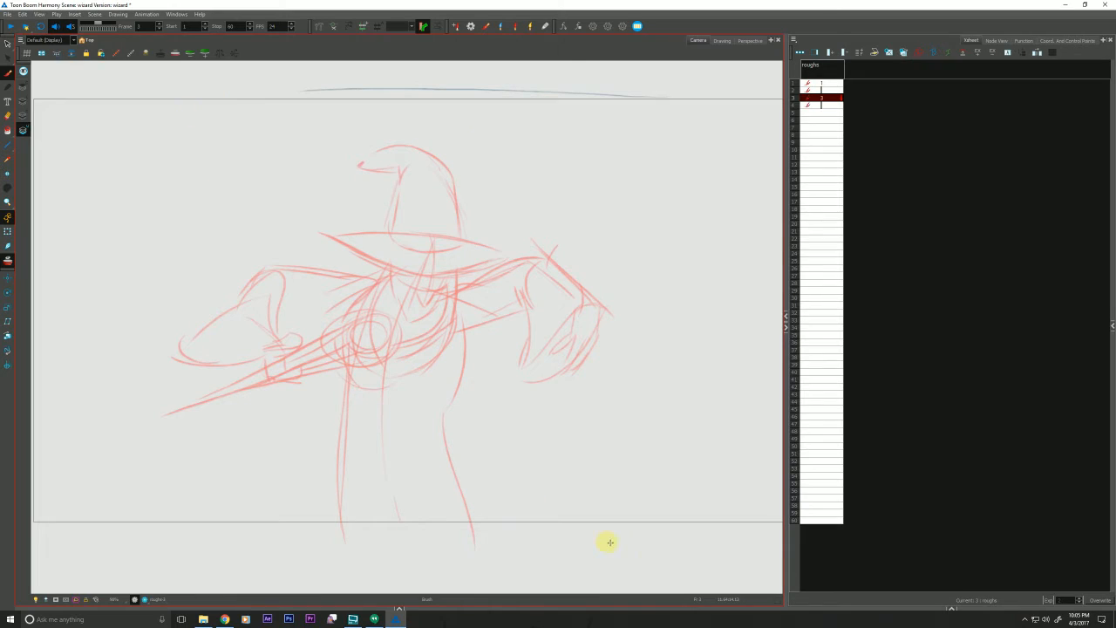
{"action": "mouse_move", "coordinate": [625, 531]}
{"action": "left_mouse_down"}
{"action": "mouse_move", "coordinate": [428, 520]}
{"action": "mouse_move", "coordinate": [223, 528]}
{"action": "left_mouse_up"}
{"action": "key", "text": "ctrl+z"}
{"action": "key", "text": "ctrl+z"}
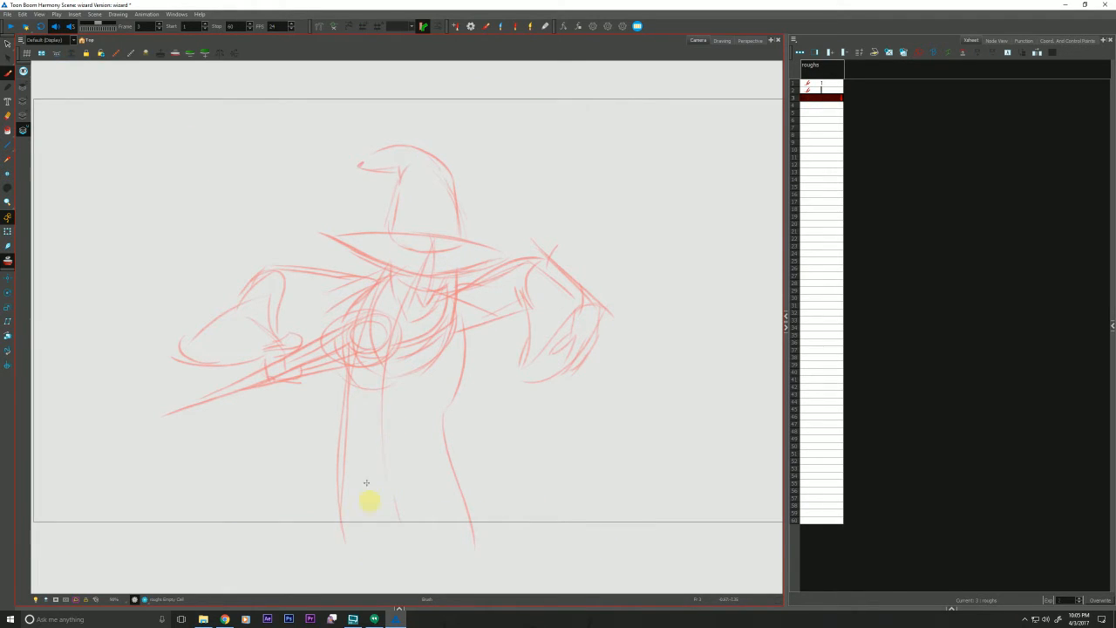
- Select the whole wizard drawing on the first exposure of the roughs column and move it lower in the camera frame
{"action": "left_click", "coordinate": [803, 83]}
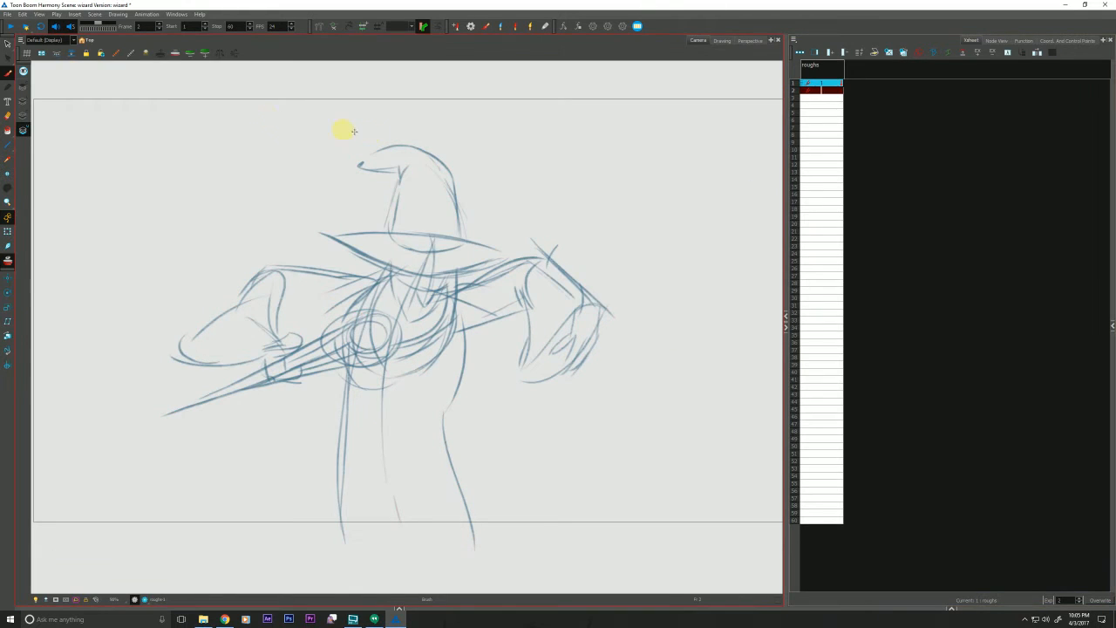
{"action": "left_click", "coordinate": [7, 44]}
{"action": "key", "text": "ctrl+a"}
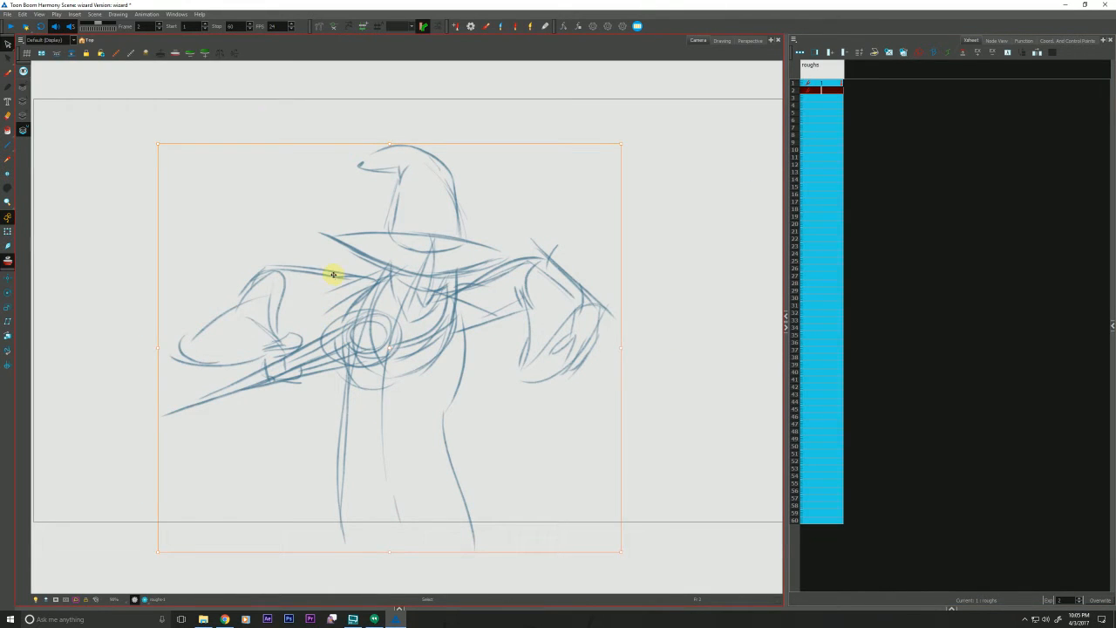
{"action": "left_click_drag", "start_coordinate": [332, 274], "coordinate": [361, 359]}
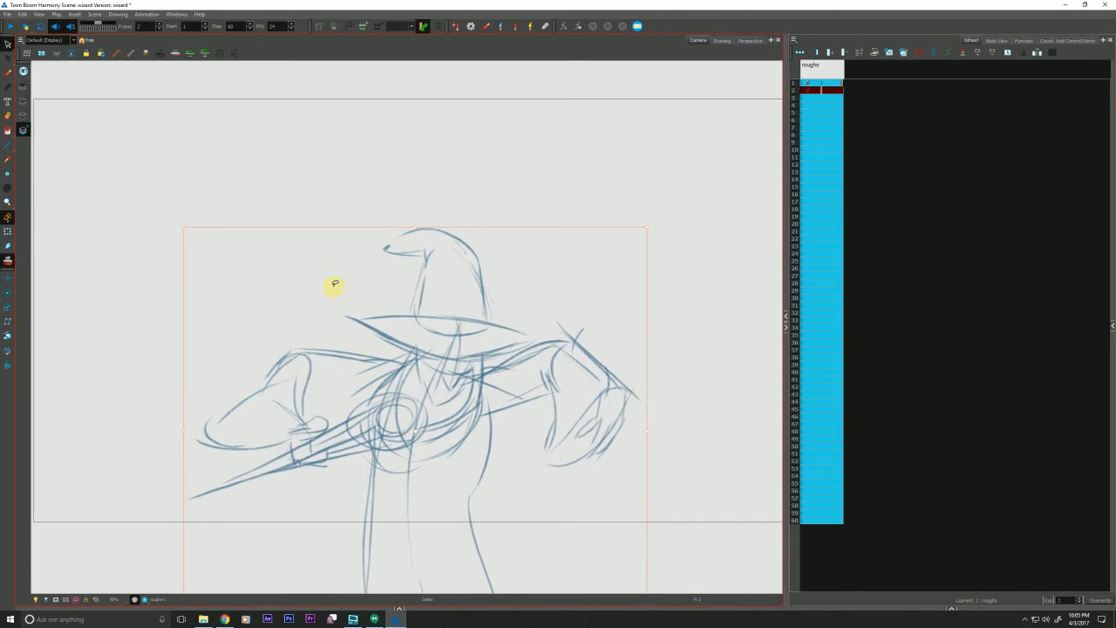
- On frame 3 of the roughs column, brush a curved line of action and a round head with a tapered jaw at its upper end
{"action": "key", "text": "."}
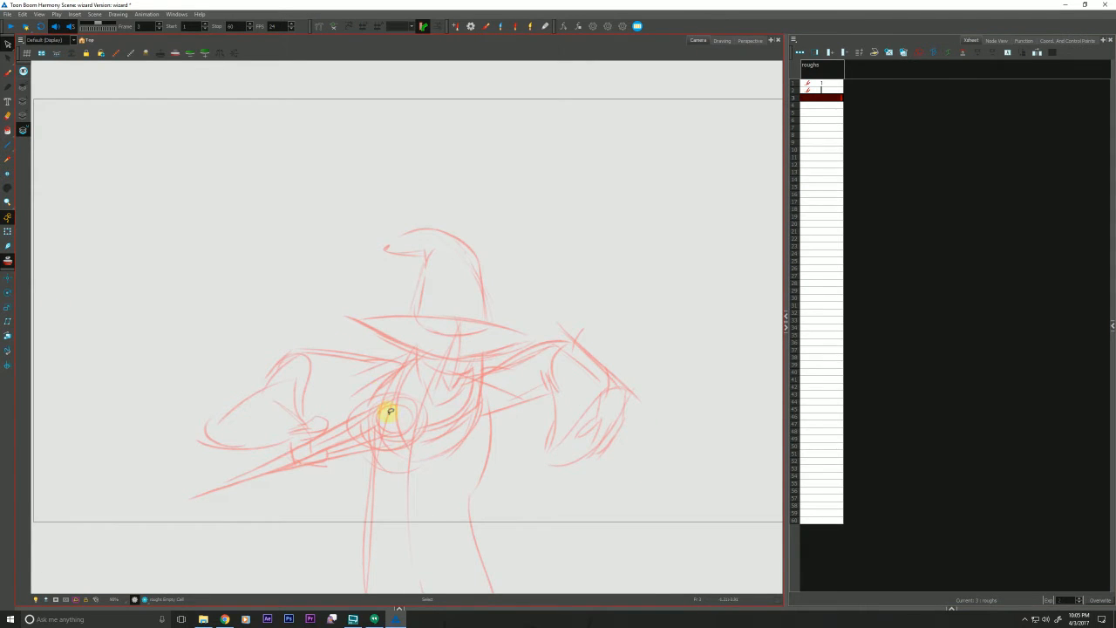
{"action": "key", "text": "alt+b"}
{"action": "left_click_drag", "start_coordinate": [404, 543], "coordinate": [366, 149]}
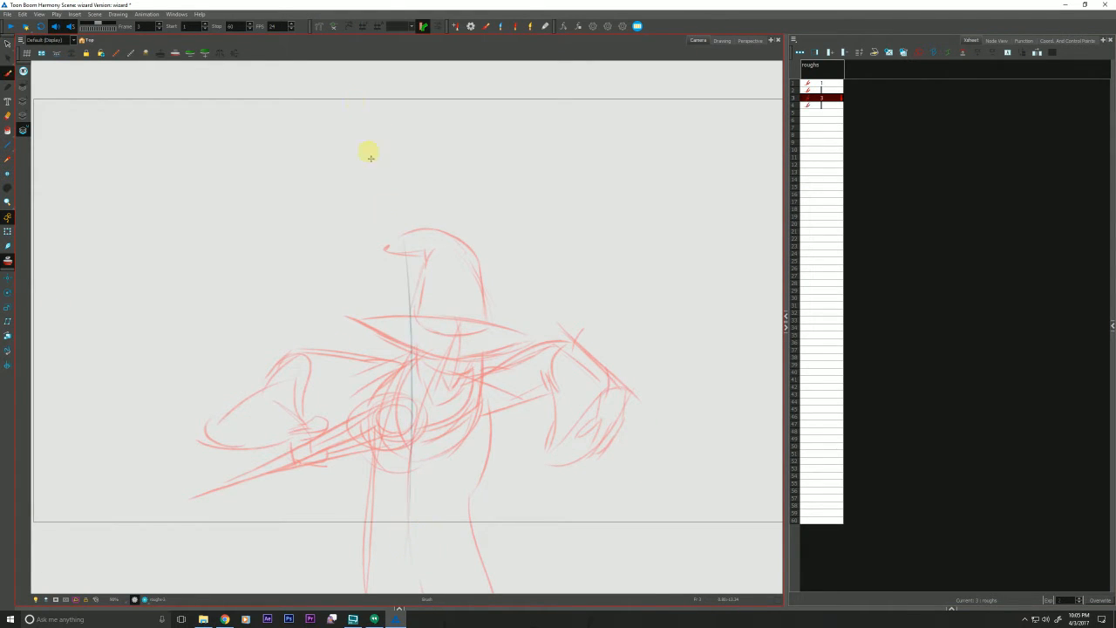
{"action": "mouse_move", "coordinate": [403, 543]}
{"action": "left_mouse_down"}
{"action": "mouse_move", "coordinate": [413, 288]}
{"action": "mouse_move", "coordinate": [374, 159]}
{"action": "left_mouse_up"}
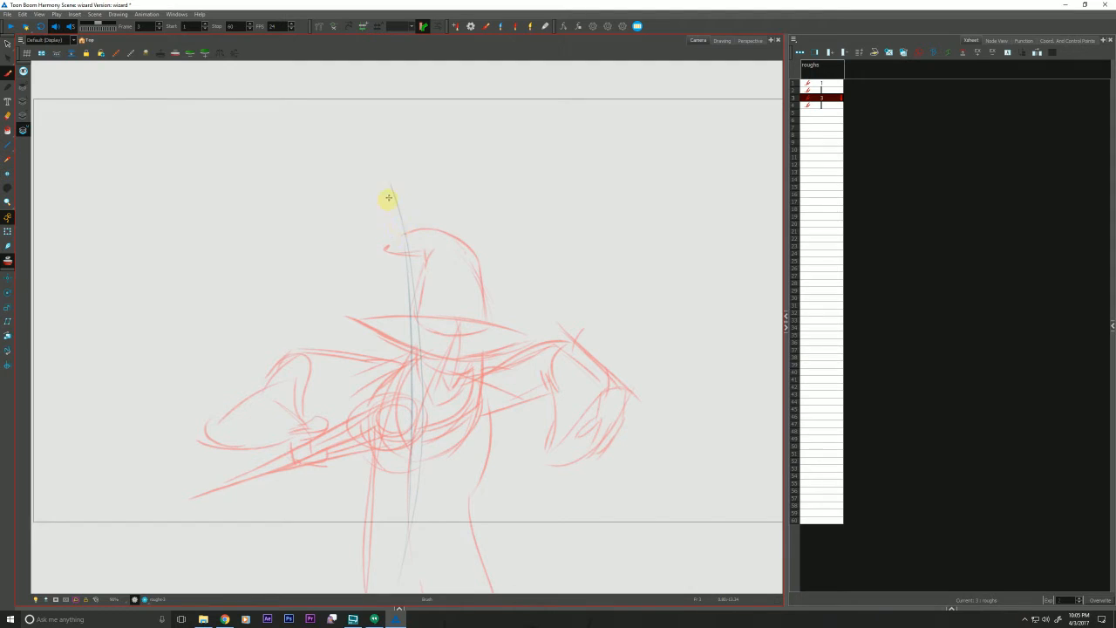
{"action": "left_click_drag", "start_coordinate": [392, 197], "coordinate": [401, 202]}
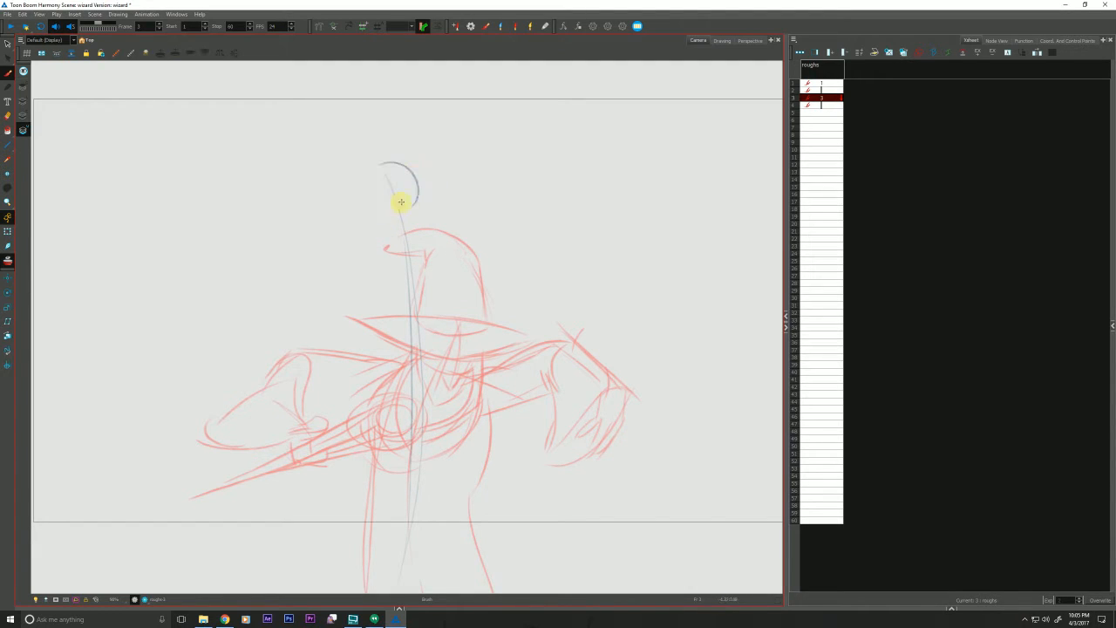
{"action": "mouse_move", "coordinate": [390, 155]}
{"action": "left_mouse_down"}
{"action": "mouse_move", "coordinate": [357, 195]}
{"action": "mouse_move", "coordinate": [424, 199]}
{"action": "mouse_move", "coordinate": [417, 240]}
{"action": "mouse_move", "coordinate": [361, 231]}
{"action": "mouse_move", "coordinate": [356, 202]}
{"action": "mouse_move", "coordinate": [392, 251]}
{"action": "mouse_move", "coordinate": [424, 230]}
{"action": "left_mouse_up"}
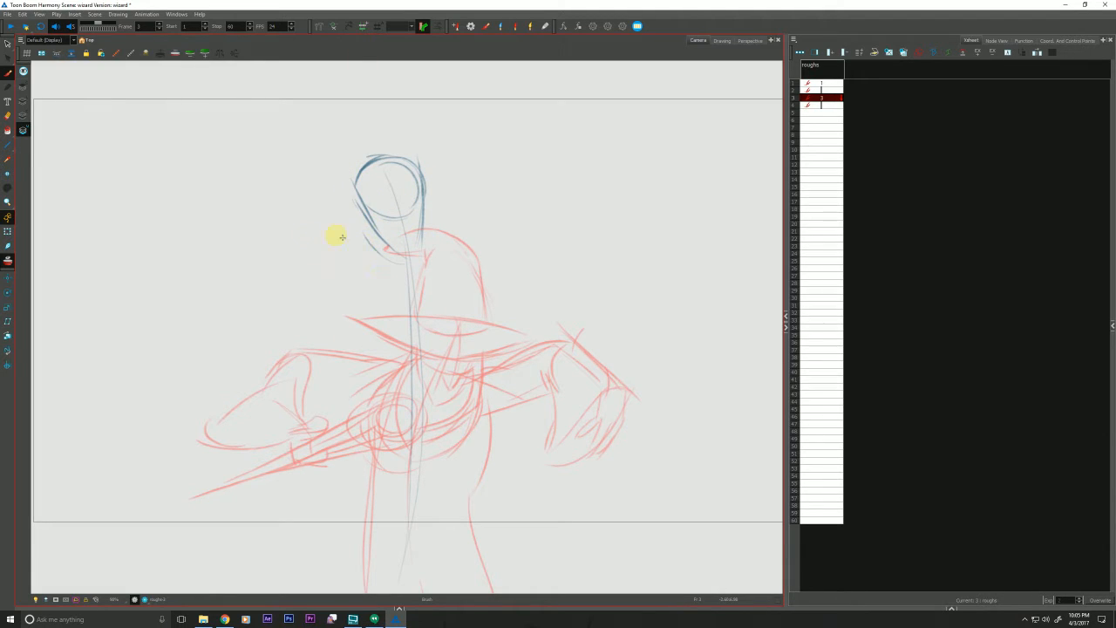
- Sketch straight guide strokes for both arms raised high on either side of the head
{"action": "mouse_move", "coordinate": [390, 272]}
{"action": "left_mouse_down"}
{"action": "mouse_move", "coordinate": [286, 190]}
{"action": "mouse_move", "coordinate": [297, 200]}
{"action": "mouse_move", "coordinate": [240, 98]}
{"action": "left_mouse_up"}
{"action": "left_click_drag", "start_coordinate": [234, 86], "coordinate": [255, 159]}
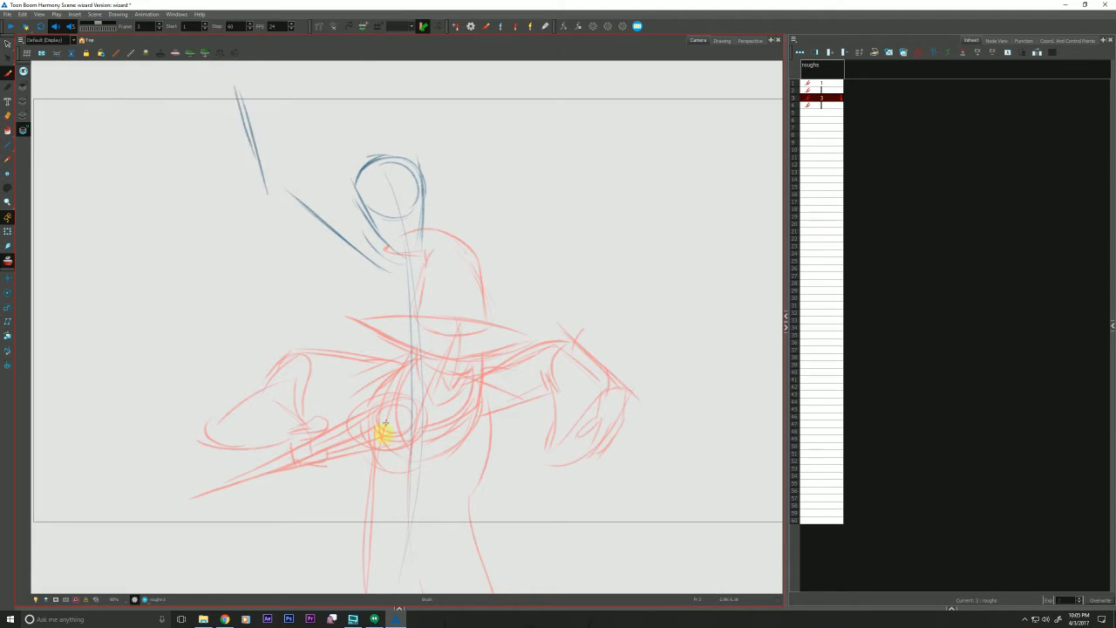
{"action": "left_click_drag", "start_coordinate": [493, 124], "coordinate": [450, 214]}
{"action": "left_click_drag", "start_coordinate": [497, 122], "coordinate": [462, 195]}
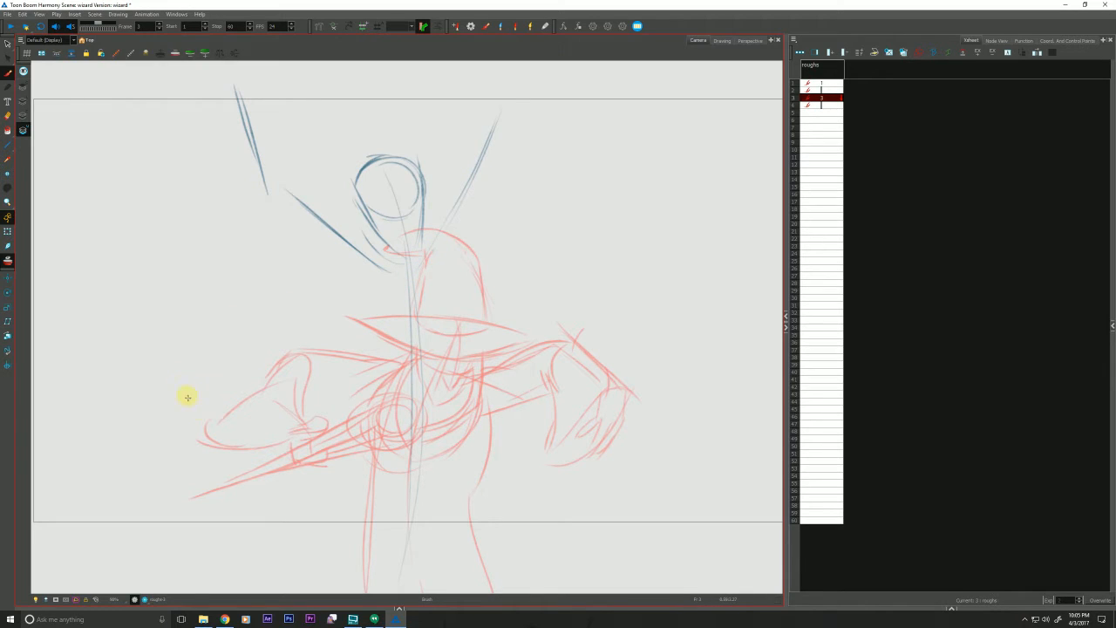
- Sketch the arched torso with curved chest and back contours and a long sweeping line down through the body
{"action": "left_click_drag", "start_coordinate": [431, 243], "coordinate": [467, 305]}
{"action": "left_click_drag", "start_coordinate": [424, 224], "coordinate": [449, 323]}
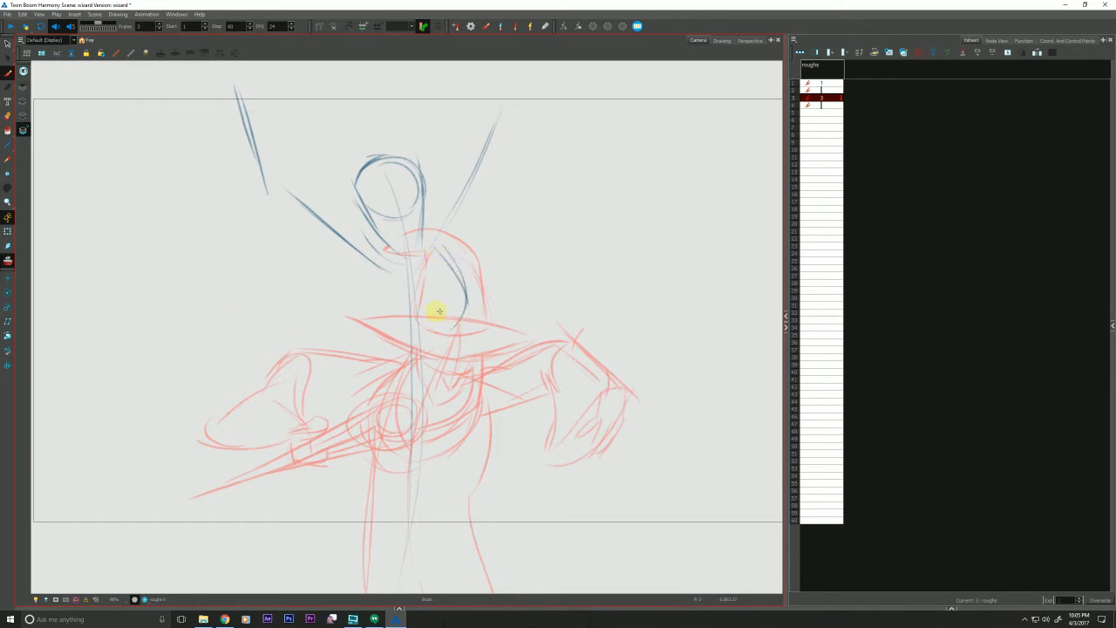
{"action": "left_click_drag", "start_coordinate": [404, 222], "coordinate": [449, 432]}
{"action": "left_click_drag", "start_coordinate": [413, 244], "coordinate": [438, 493]}
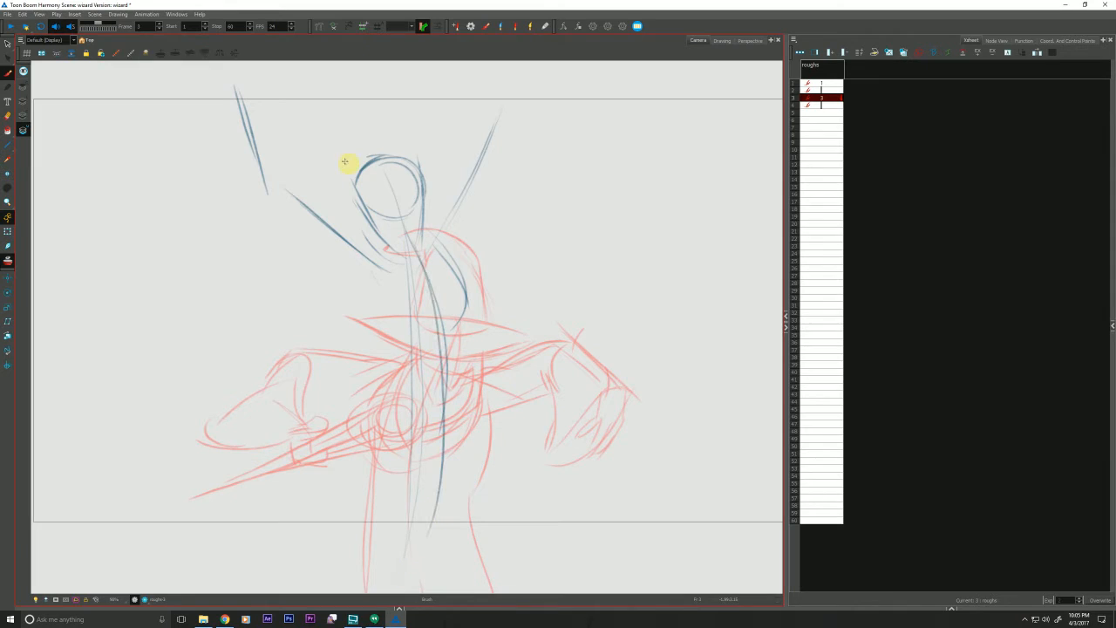
{"action": "left_click_drag", "start_coordinate": [366, 253], "coordinate": [390, 310]}
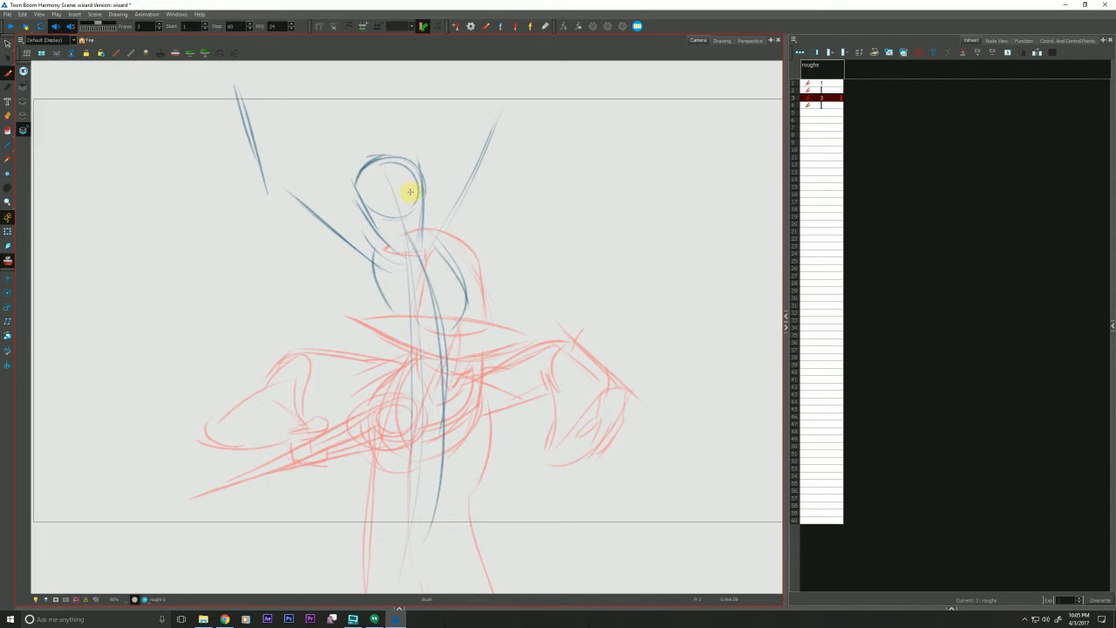
- Draw the wizard's face with wide eyes, nose and open mouth, and a beard sweeping outward from the jaw
{"action": "mouse_move", "coordinate": [424, 189]}
{"action": "left_mouse_down"}
{"action": "mouse_move", "coordinate": [389, 185]}
{"action": "mouse_move", "coordinate": [364, 211]}
{"action": "mouse_move", "coordinate": [392, 160]}
{"action": "mouse_move", "coordinate": [382, 157]}
{"action": "mouse_move", "coordinate": [406, 224]}
{"action": "left_mouse_up"}
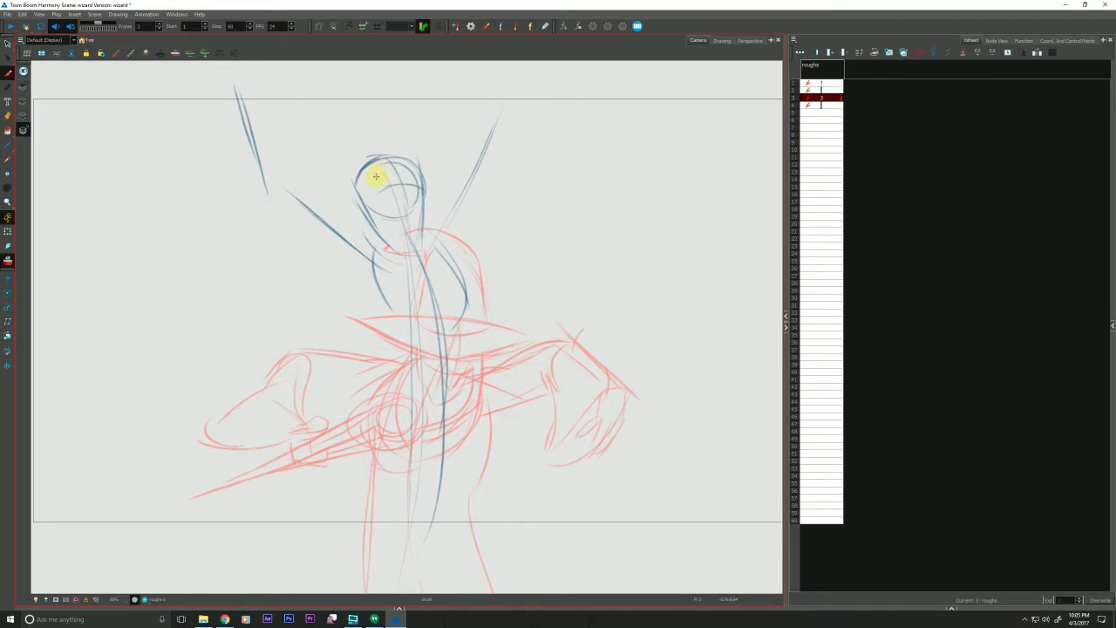
{"action": "mouse_move", "coordinate": [379, 170]}
{"action": "left_mouse_down"}
{"action": "mouse_move", "coordinate": [416, 180]}
{"action": "mouse_move", "coordinate": [383, 189]}
{"action": "mouse_move", "coordinate": [401, 179]}
{"action": "left_mouse_up"}
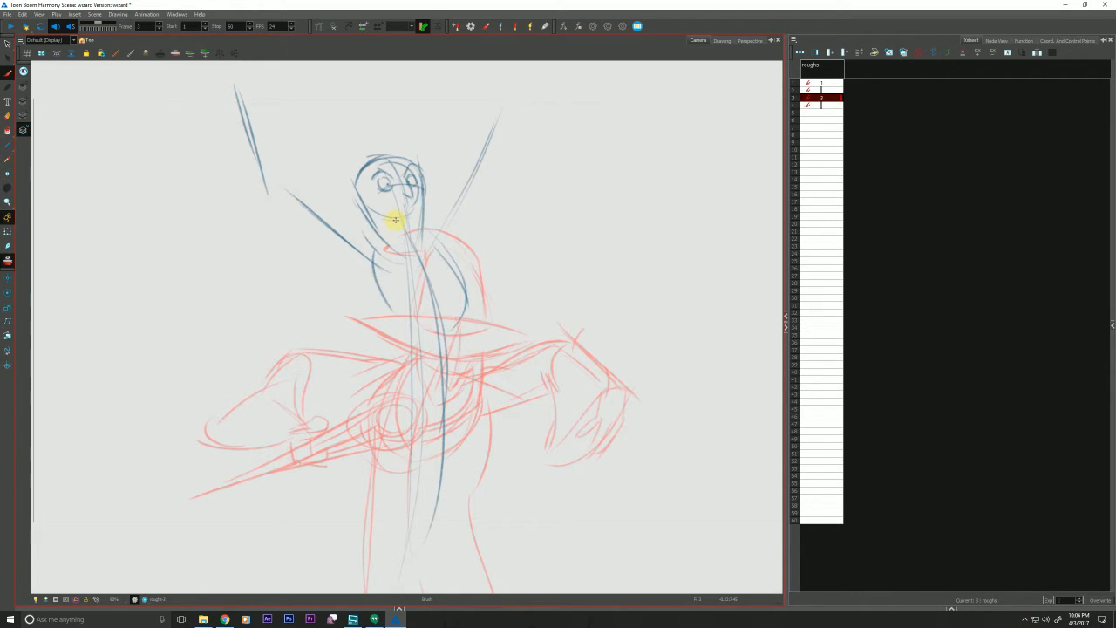
{"action": "mouse_move", "coordinate": [399, 220]}
{"action": "left_mouse_down"}
{"action": "mouse_move", "coordinate": [402, 169]}
{"action": "mouse_move", "coordinate": [402, 219]}
{"action": "mouse_move", "coordinate": [404, 210]}
{"action": "mouse_move", "coordinate": [407, 228]}
{"action": "mouse_move", "coordinate": [414, 183]}
{"action": "mouse_move", "coordinate": [411, 217]}
{"action": "mouse_move", "coordinate": [424, 200]}
{"action": "mouse_move", "coordinate": [411, 191]}
{"action": "mouse_move", "coordinate": [440, 247]}
{"action": "left_mouse_up"}
{"action": "left_click_drag", "start_coordinate": [425, 198], "coordinate": [374, 301]}
{"action": "left_click_drag", "start_coordinate": [438, 258], "coordinate": [351, 303]}
{"action": "left_click_drag", "start_coordinate": [377, 199], "coordinate": [351, 258]}
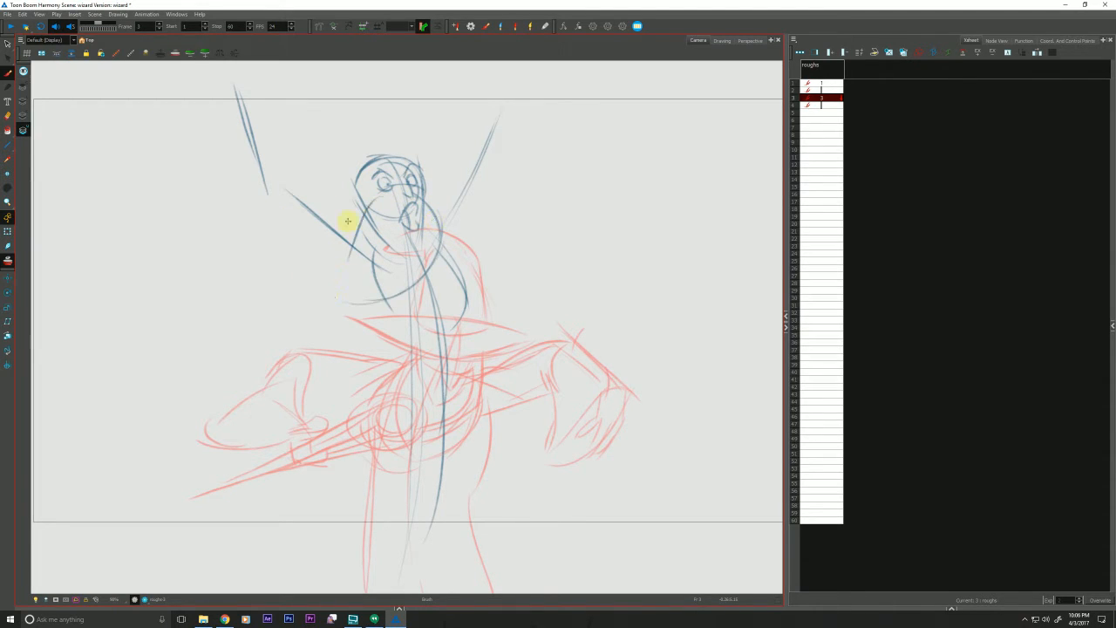
- Add curved strokes for the loose sleeves hanging from both raised arms
{"action": "mouse_move", "coordinate": [262, 118]}
{"action": "left_mouse_down"}
{"action": "mouse_move", "coordinate": [125, 183]}
{"action": "mouse_move", "coordinate": [197, 169]}
{"action": "left_mouse_up"}
{"action": "left_click_drag", "start_coordinate": [521, 136], "coordinate": [446, 186]}
{"action": "left_click_drag", "start_coordinate": [490, 129], "coordinate": [446, 189]}
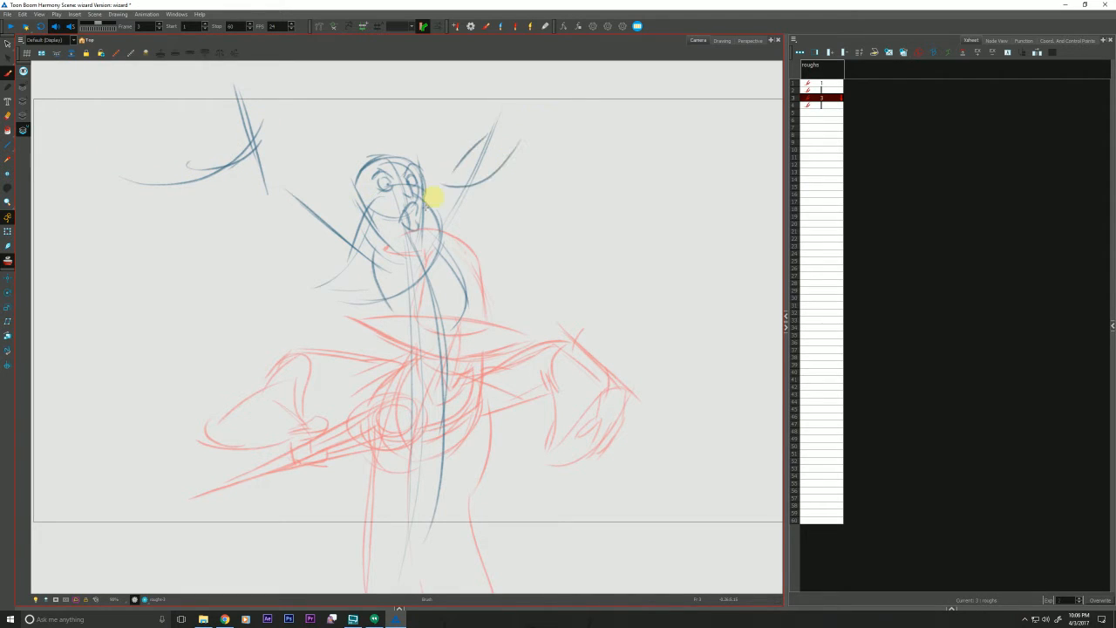
- Outline the robe's body down both sides, add a belt at the waist, and draw the flaring skirt edges
{"action": "mouse_move", "coordinate": [441, 231]}
{"action": "left_mouse_down"}
{"action": "mouse_move", "coordinate": [465, 290]}
{"action": "mouse_move", "coordinate": [446, 397]}
{"action": "left_mouse_up"}
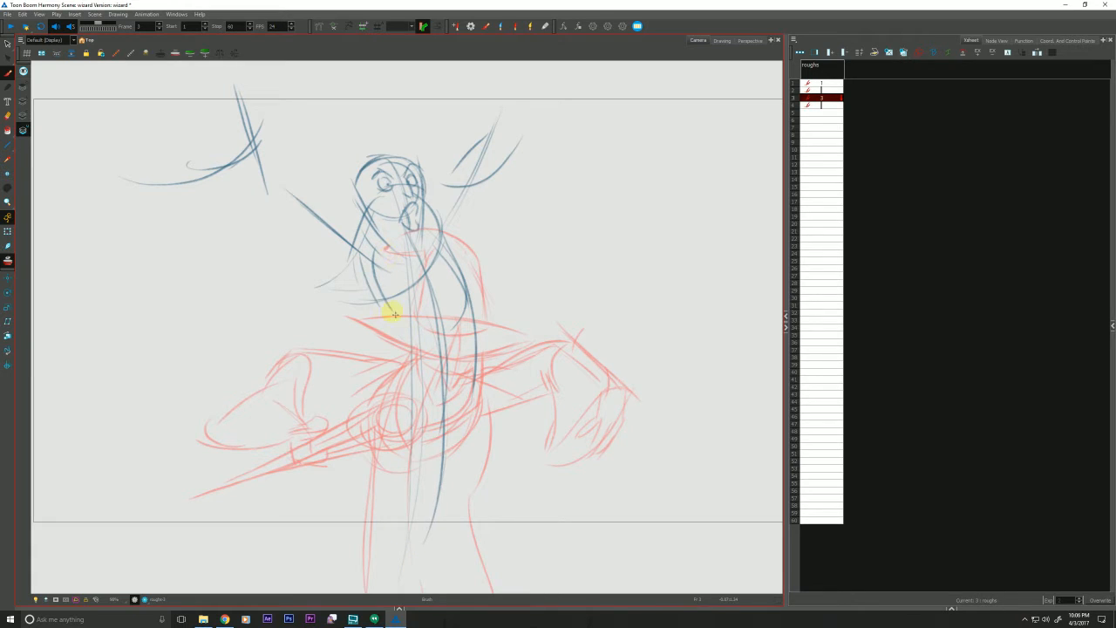
{"action": "left_click_drag", "start_coordinate": [380, 329], "coordinate": [411, 351]}
{"action": "key", "text": "space"}
{"action": "left_click_drag", "start_coordinate": [235, 410], "coordinate": [234, 406]}
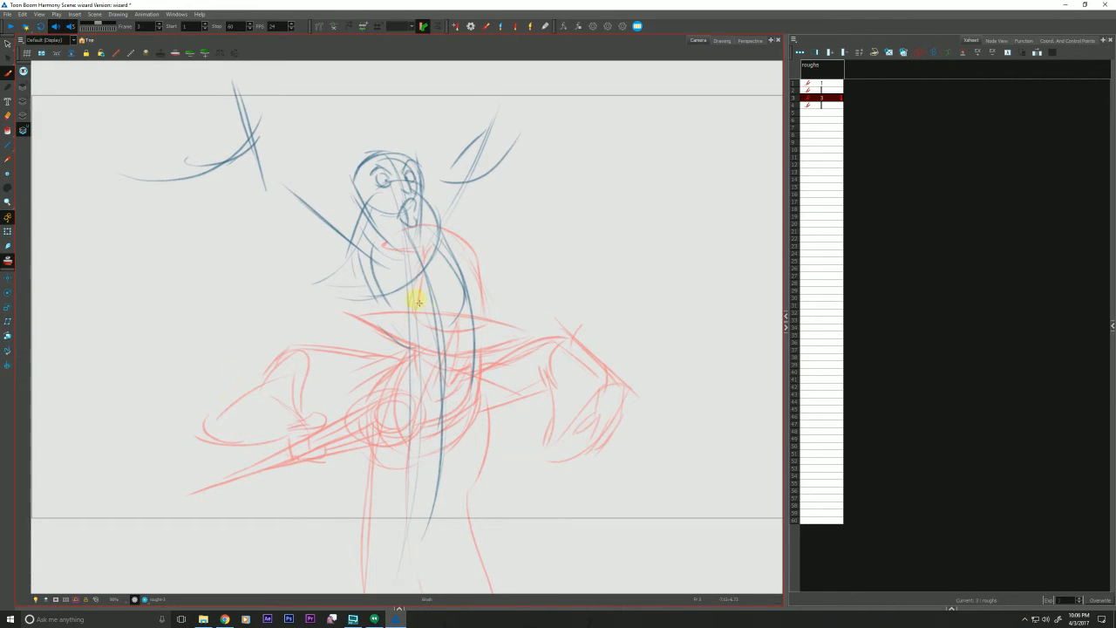
{"action": "mouse_move", "coordinate": [465, 333]}
{"action": "left_mouse_down"}
{"action": "mouse_move", "coordinate": [408, 346]}
{"action": "mouse_move", "coordinate": [365, 279]}
{"action": "left_mouse_up"}
{"action": "left_click_drag", "start_coordinate": [390, 364], "coordinate": [338, 510]}
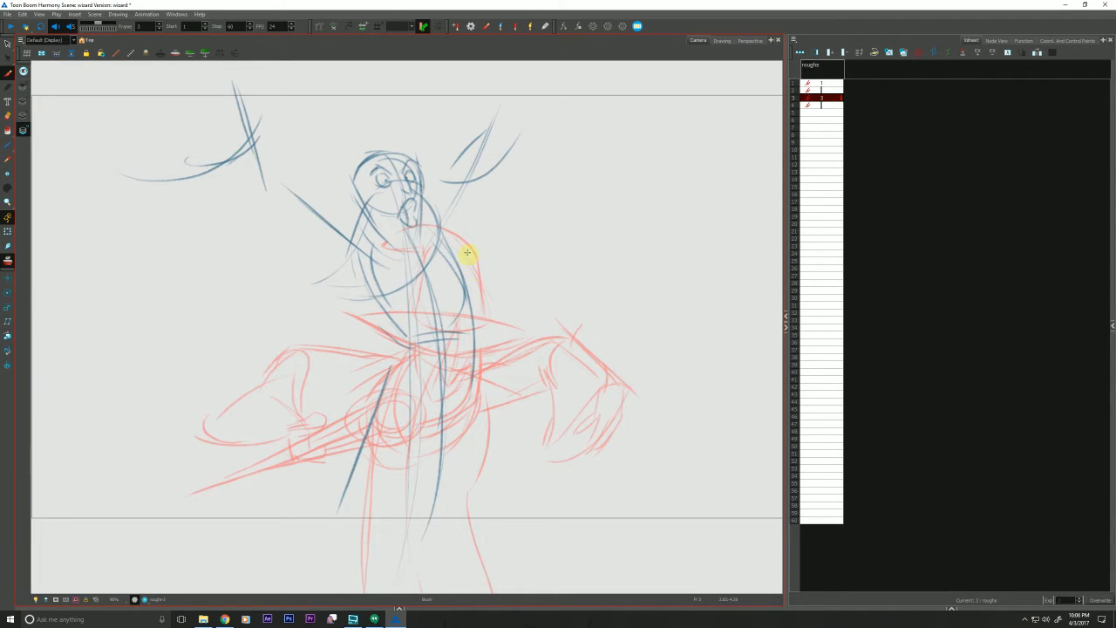
{"action": "left_click_drag", "start_coordinate": [467, 252], "coordinate": [454, 530]}
- Draw the wizard's hat with an upturned brim and a cone bending over away from the head
{"action": "mouse_move", "coordinate": [434, 172]}
{"action": "left_mouse_down"}
{"action": "mouse_move", "coordinate": [427, 124]}
{"action": "mouse_move", "coordinate": [335, 177]}
{"action": "mouse_move", "coordinate": [324, 198]}
{"action": "left_mouse_up"}
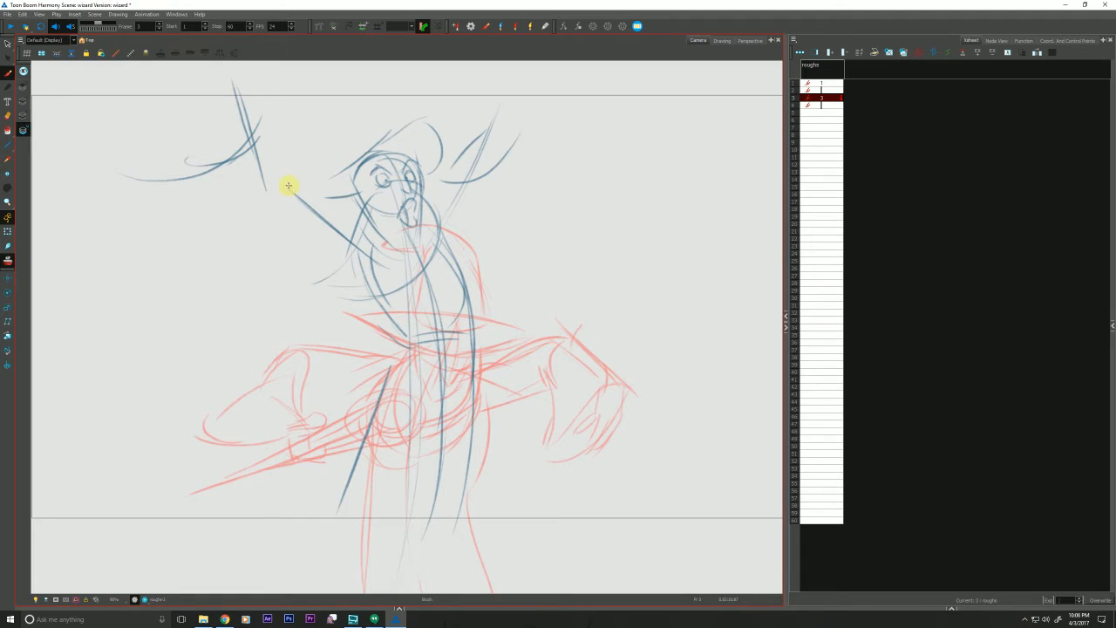
{"action": "mouse_move", "coordinate": [389, 132]}
{"action": "left_mouse_down"}
{"action": "mouse_move", "coordinate": [326, 112]}
{"action": "mouse_move", "coordinate": [292, 140]}
{"action": "mouse_move", "coordinate": [343, 174]}
{"action": "mouse_move", "coordinate": [294, 142]}
{"action": "left_mouse_up"}
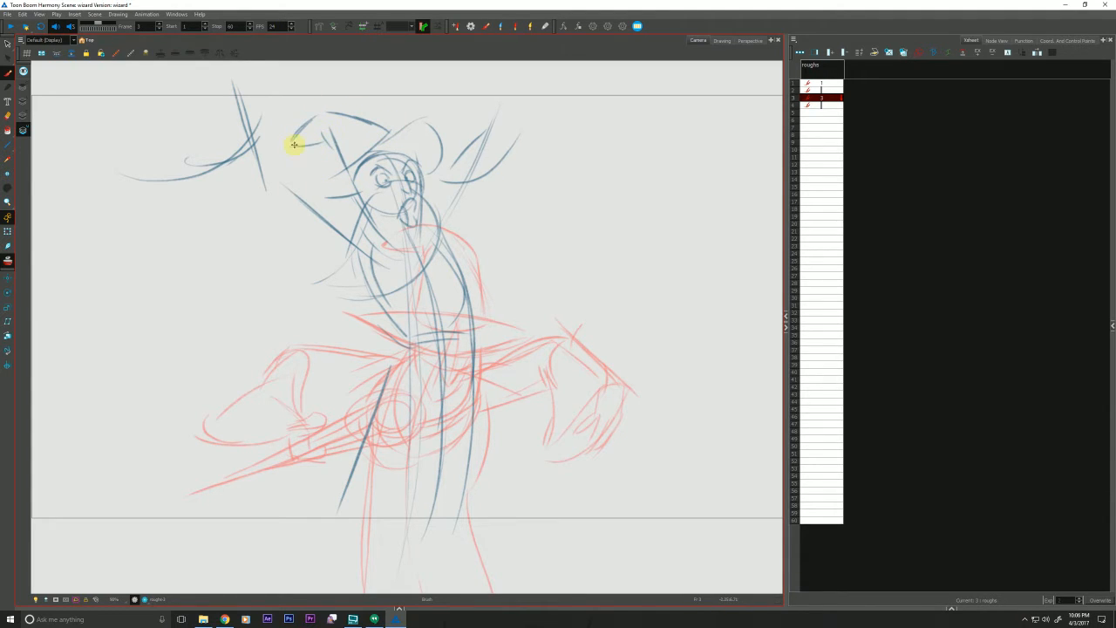
- Turn off the onion skin and firm up the contours of both raised arms from shoulder to forearm
{"action": "left_click_drag", "start_coordinate": [199, 462], "coordinate": [200, 473]}
{"action": "left_click", "coordinate": [9, 261]}
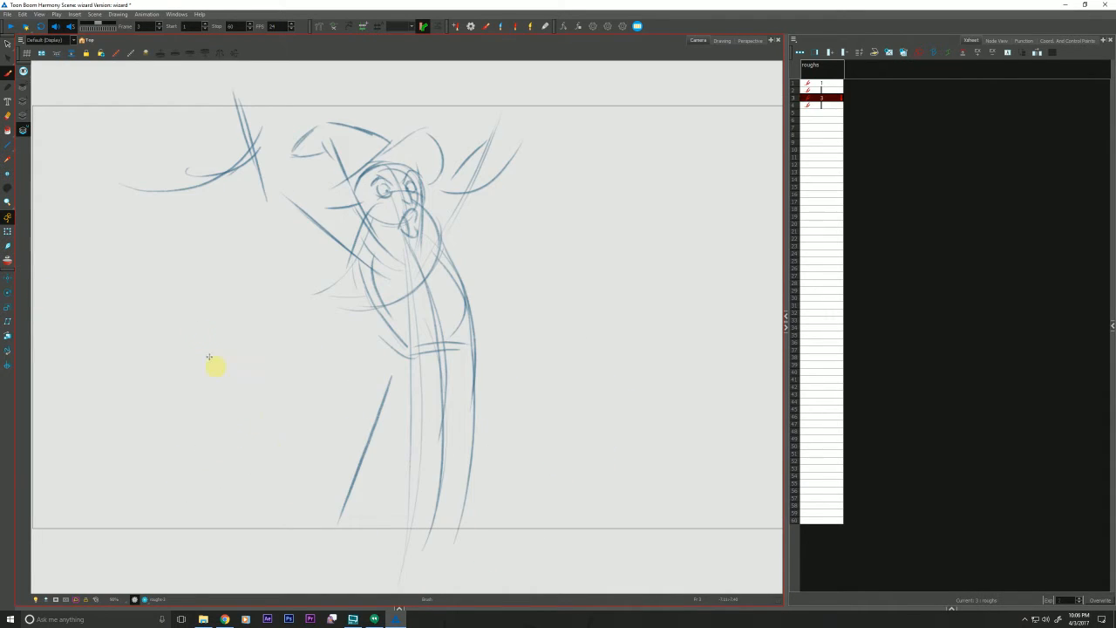
{"action": "left_click_drag", "start_coordinate": [260, 196], "coordinate": [275, 249]}
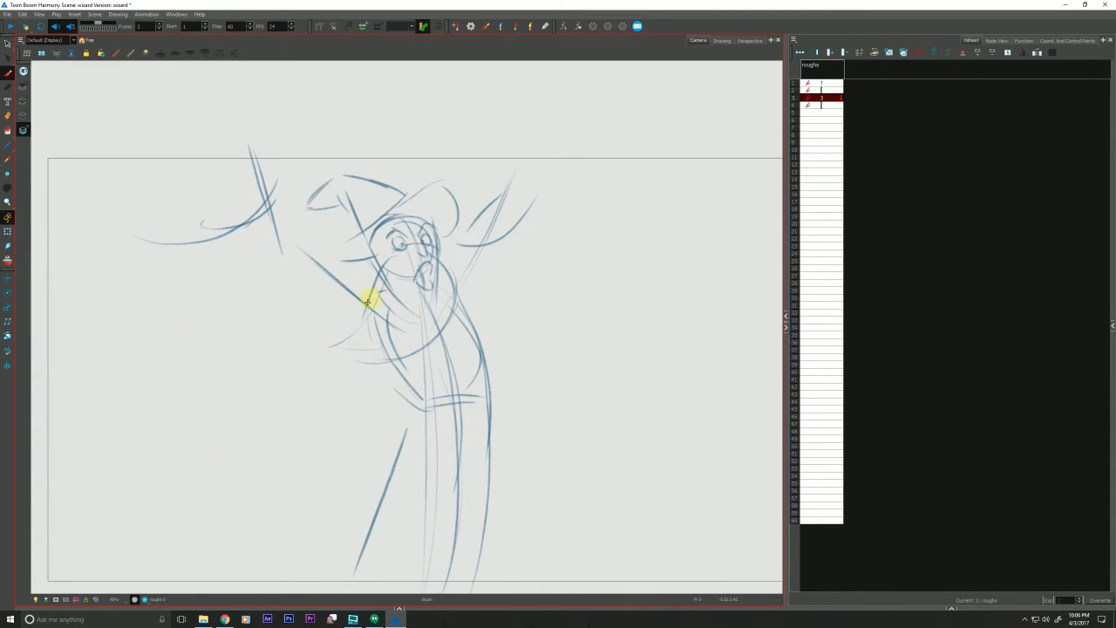
{"action": "mouse_move", "coordinate": [384, 314]}
{"action": "left_mouse_down"}
{"action": "mouse_move", "coordinate": [311, 254]}
{"action": "mouse_move", "coordinate": [298, 276]}
{"action": "mouse_move", "coordinate": [261, 176]}
{"action": "left_mouse_up"}
{"action": "mouse_move", "coordinate": [453, 281]}
{"action": "left_mouse_down"}
{"action": "mouse_move", "coordinate": [516, 197]}
{"action": "mouse_move", "coordinate": [523, 147]}
{"action": "left_mouse_up"}
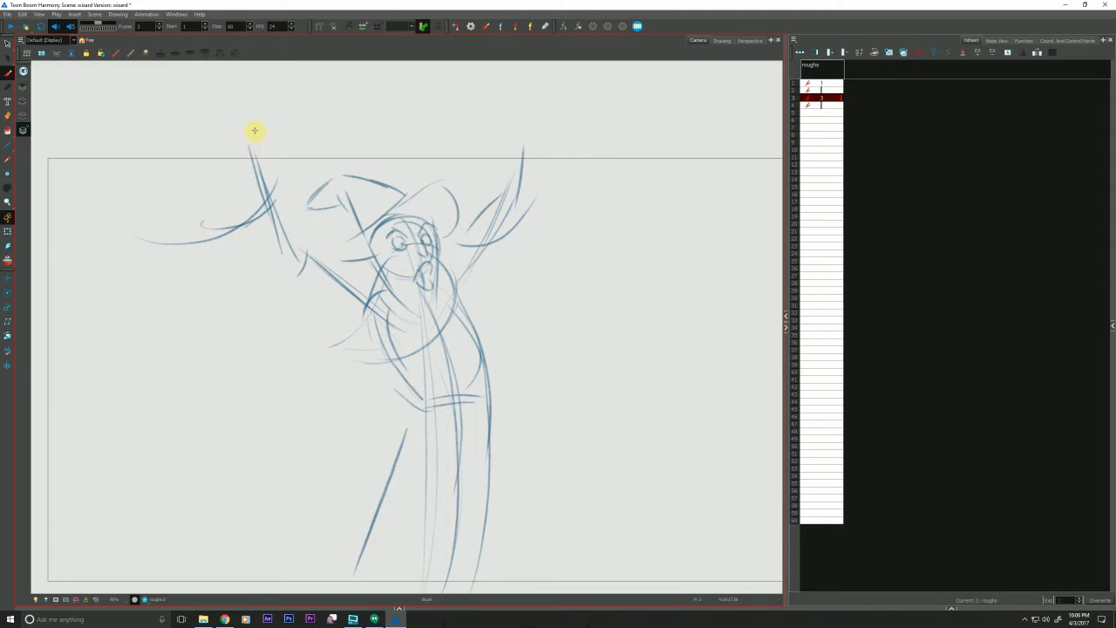
- Draw a long diagonal staff held by the raised arm, add the gripping fist and forearm, and check against the first drawing
{"action": "left_click_drag", "start_coordinate": [254, 133], "coordinate": [250, 152]}
{"action": "left_click_drag", "start_coordinate": [254, 336], "coordinate": [271, 314]}
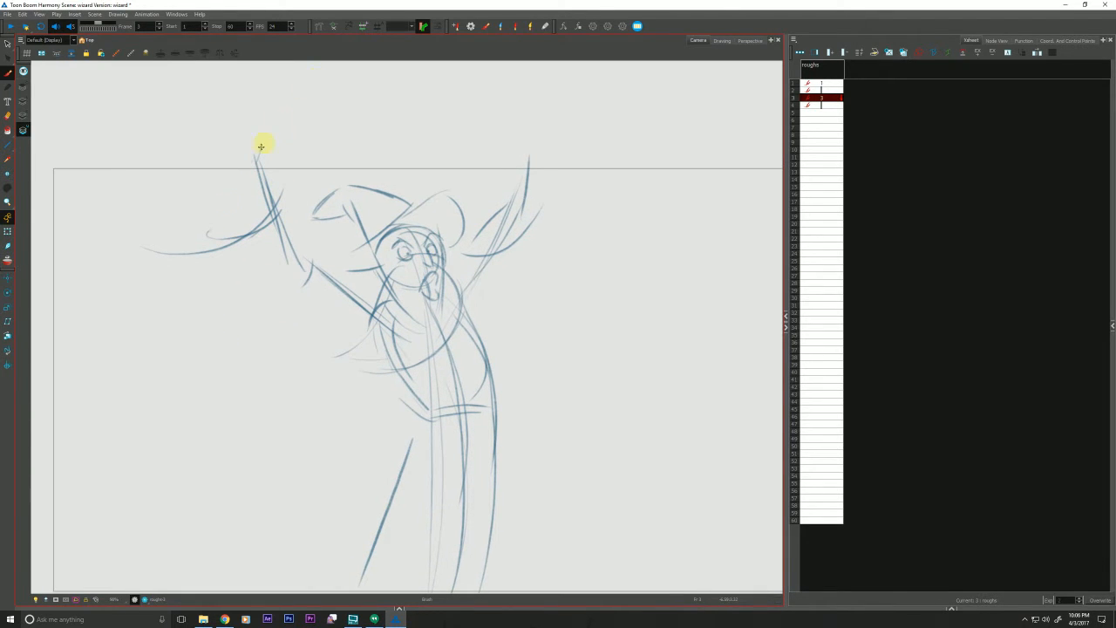
{"action": "left_click_drag", "start_coordinate": [109, 419], "coordinate": [303, 78]}
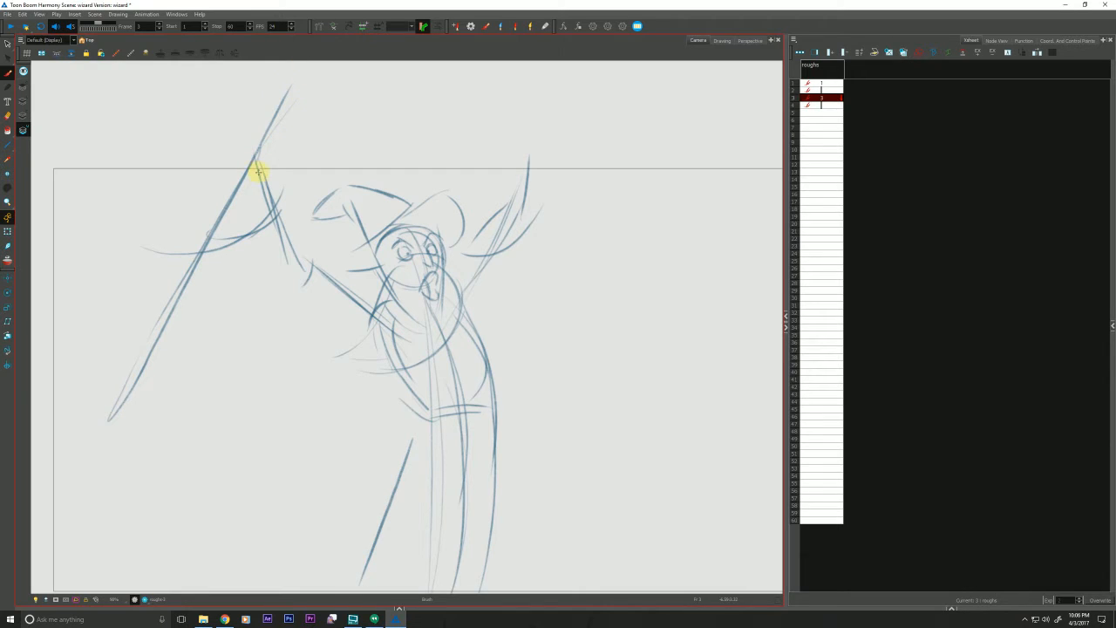
{"action": "mouse_move", "coordinate": [257, 168]}
{"action": "left_mouse_down"}
{"action": "mouse_move", "coordinate": [239, 157]}
{"action": "mouse_move", "coordinate": [246, 129]}
{"action": "mouse_move", "coordinate": [285, 133]}
{"action": "mouse_move", "coordinate": [266, 123]}
{"action": "mouse_move", "coordinate": [238, 145]}
{"action": "mouse_move", "coordinate": [249, 125]}
{"action": "mouse_move", "coordinate": [248, 151]}
{"action": "mouse_move", "coordinate": [266, 155]}
{"action": "mouse_move", "coordinate": [285, 252]}
{"action": "mouse_move", "coordinate": [298, 264]}
{"action": "left_mouse_up"}
{"action": "key", "text": "f"}
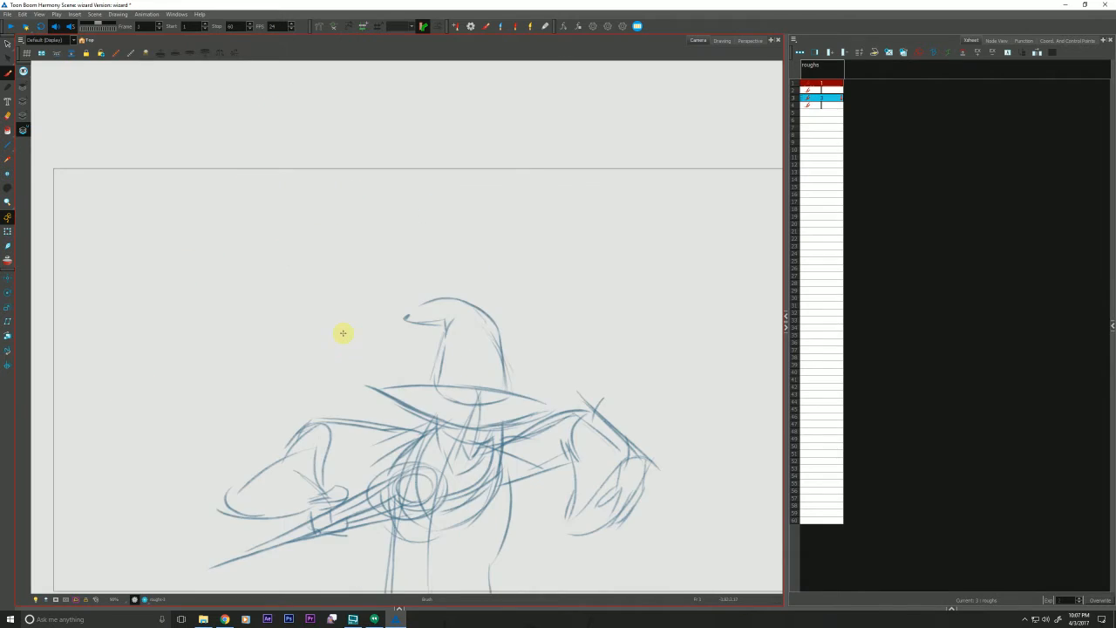
{"action": "key", "text": "g"}
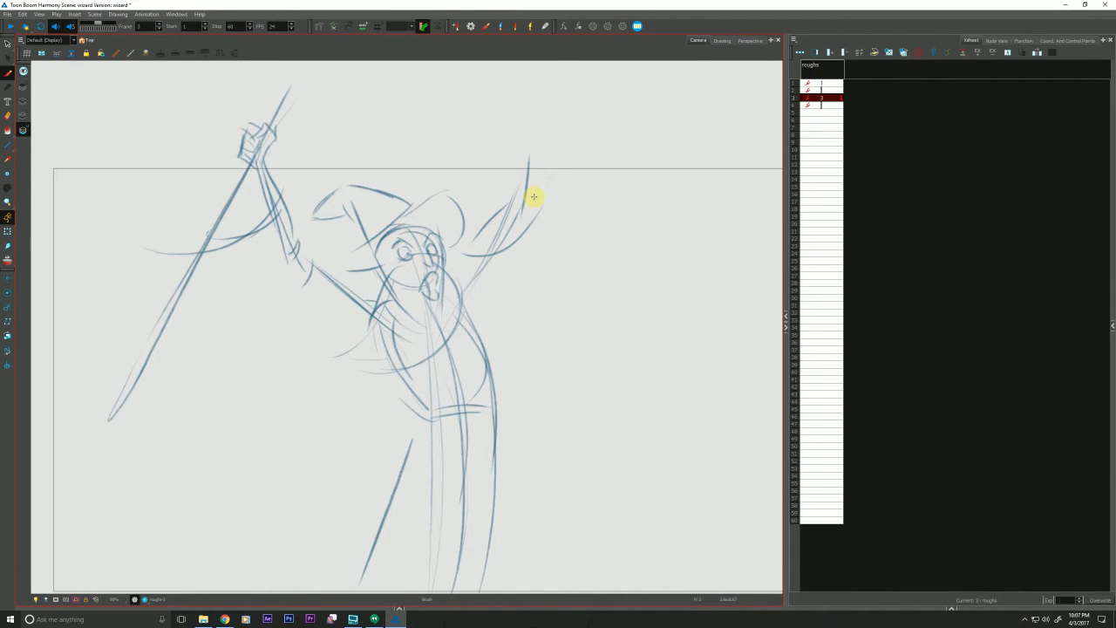
- Build up the other raised arm with its forearm and sleeve opening, and draw an open hand with spread fingers
{"action": "left_click_drag", "start_coordinate": [518, 221], "coordinate": [462, 317]}
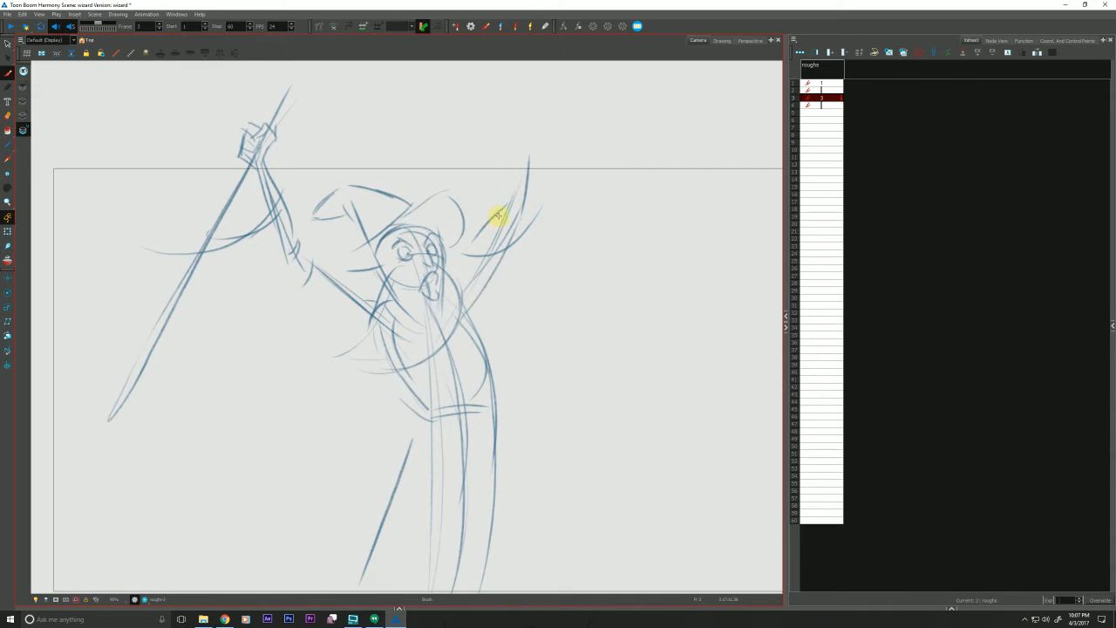
{"action": "mouse_move", "coordinate": [498, 215]}
{"action": "left_mouse_down"}
{"action": "mouse_move", "coordinate": [449, 279]}
{"action": "mouse_move", "coordinate": [496, 269]}
{"action": "mouse_move", "coordinate": [526, 218]}
{"action": "mouse_move", "coordinate": [528, 148]}
{"action": "left_mouse_up"}
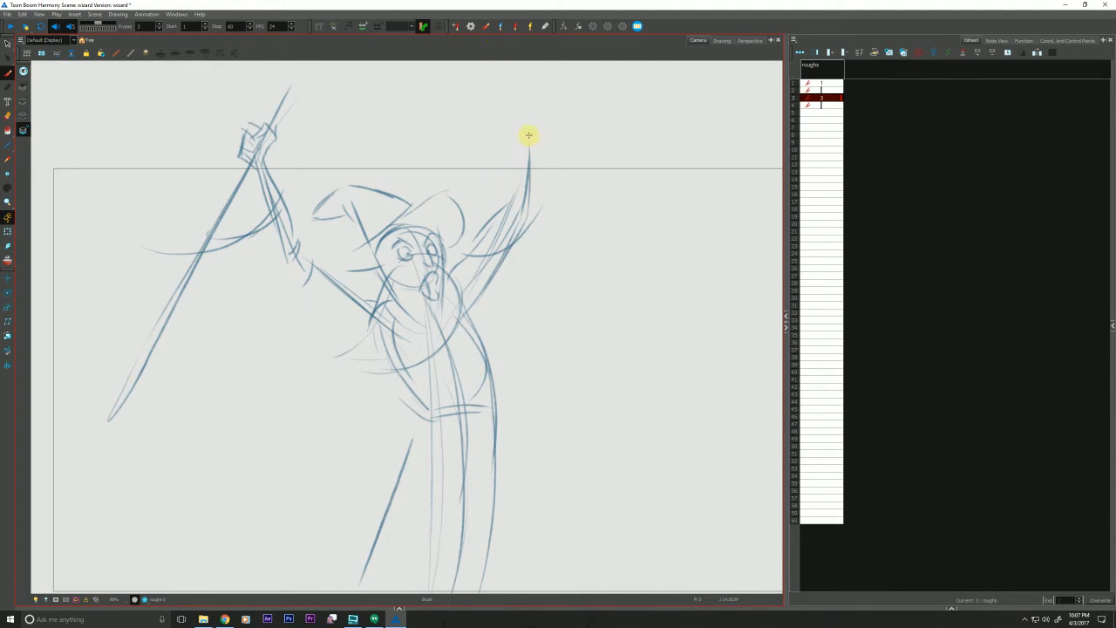
{"action": "mouse_move", "coordinate": [516, 157]}
{"action": "left_mouse_down"}
{"action": "mouse_move", "coordinate": [500, 230]}
{"action": "mouse_move", "coordinate": [519, 233]}
{"action": "left_mouse_up"}
{"action": "mouse_move", "coordinate": [528, 153]}
{"action": "left_mouse_down"}
{"action": "mouse_move", "coordinate": [516, 158]}
{"action": "mouse_move", "coordinate": [506, 140]}
{"action": "mouse_move", "coordinate": [508, 116]}
{"action": "mouse_move", "coordinate": [537, 134]}
{"action": "left_mouse_up"}
{"action": "mouse_move", "coordinate": [537, 135]}
{"action": "left_mouse_down"}
{"action": "mouse_move", "coordinate": [548, 127]}
{"action": "mouse_move", "coordinate": [526, 102]}
{"action": "mouse_move", "coordinate": [514, 144]}
{"action": "left_mouse_up"}
{"action": "left_click_drag", "start_coordinate": [384, 247], "coordinate": [390, 273]}
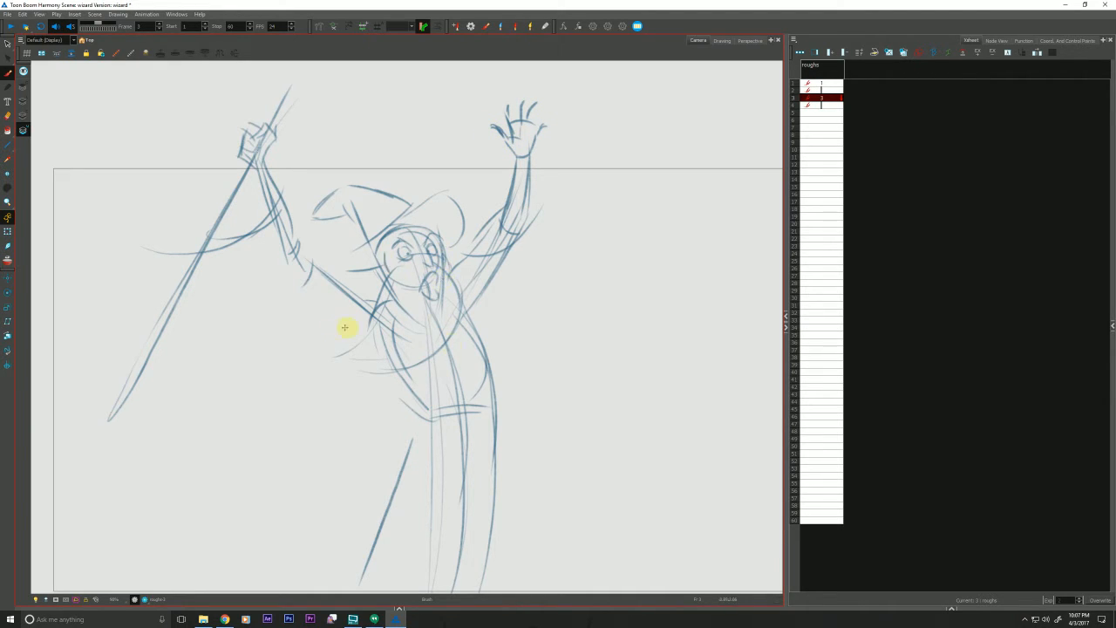
- Flip back and forth between the drawings on frames 1 and 3 to compare the two wizard poses
{"action": "left_click_drag", "start_coordinate": [306, 379], "coordinate": [302, 366]}
{"action": "key", "text": "f"}
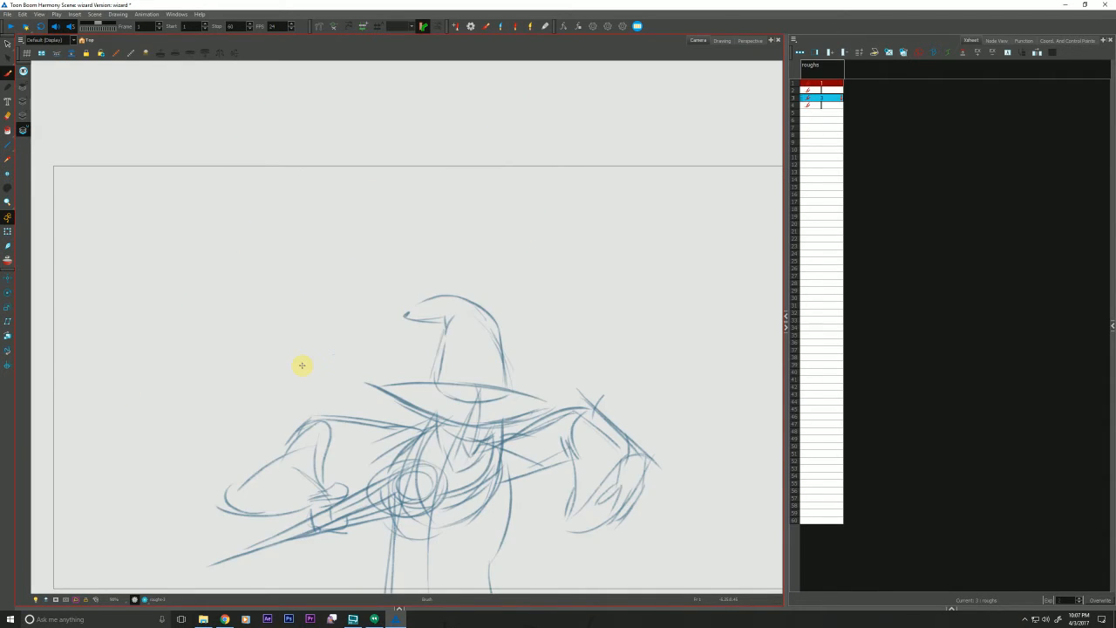
{"action": "key", "text": "g"}
{"action": "key", "text": "f"}
{"action": "key", "text": "g"}
{"action": "key", "text": "g"}
{"action": "key", "text": "f"}
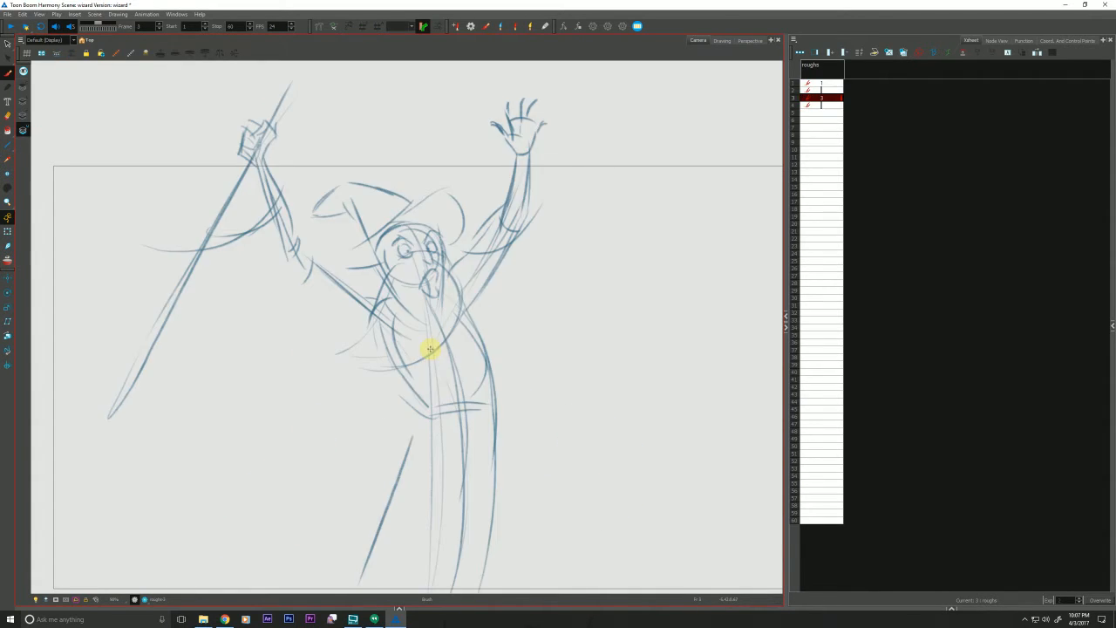
- On the first drawing, darken the outline of the hat's cone and add a curved band above the brim
{"action": "key", "text": "f"}
{"action": "mouse_move", "coordinate": [499, 380]}
{"action": "left_mouse_down"}
{"action": "mouse_move", "coordinate": [446, 375]}
{"action": "mouse_move", "coordinate": [503, 381]}
{"action": "left_mouse_up"}
{"action": "left_click_drag", "start_coordinate": [447, 325], "coordinate": [441, 374]}
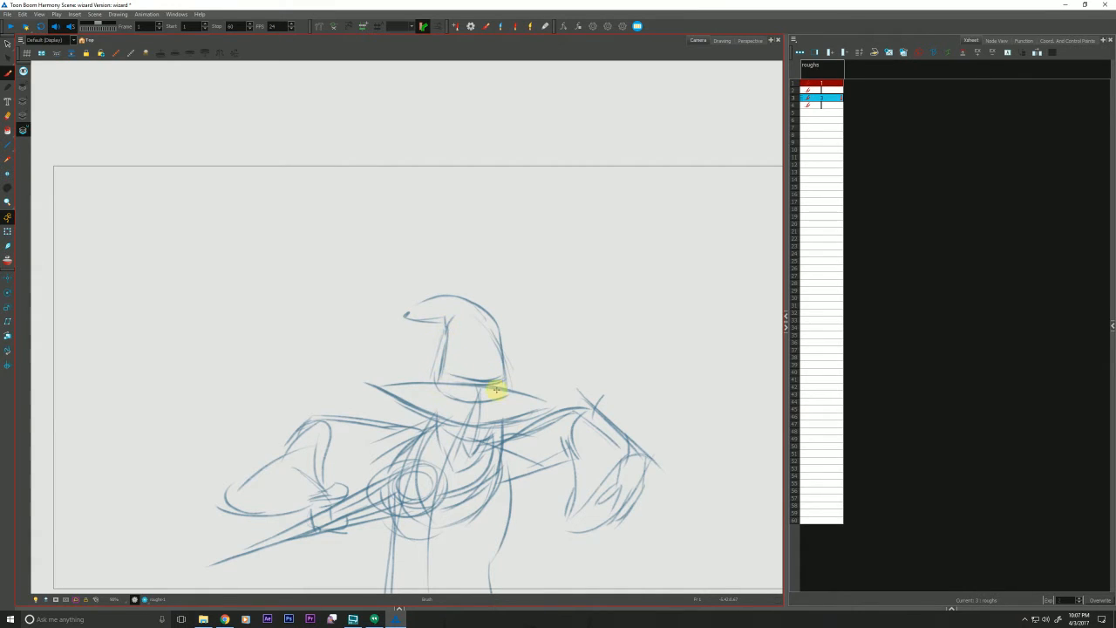
{"action": "mouse_move", "coordinate": [509, 392]}
{"action": "left_mouse_down"}
{"action": "mouse_move", "coordinate": [500, 323]}
{"action": "mouse_move", "coordinate": [434, 289]}
{"action": "left_mouse_up"}
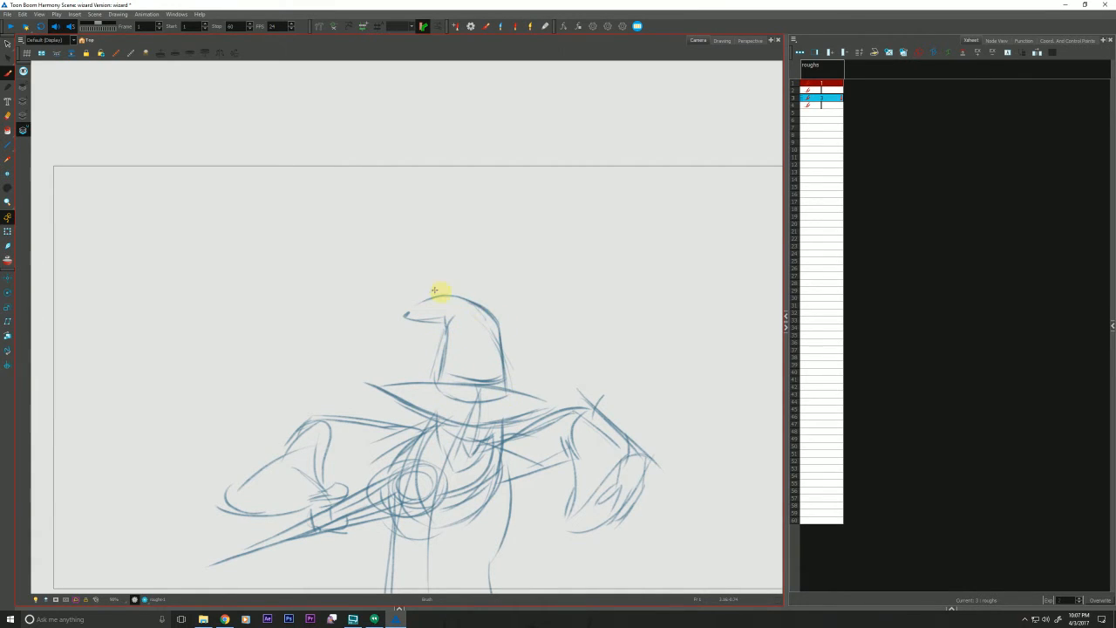
{"action": "left_click", "coordinate": [1078, 617]}
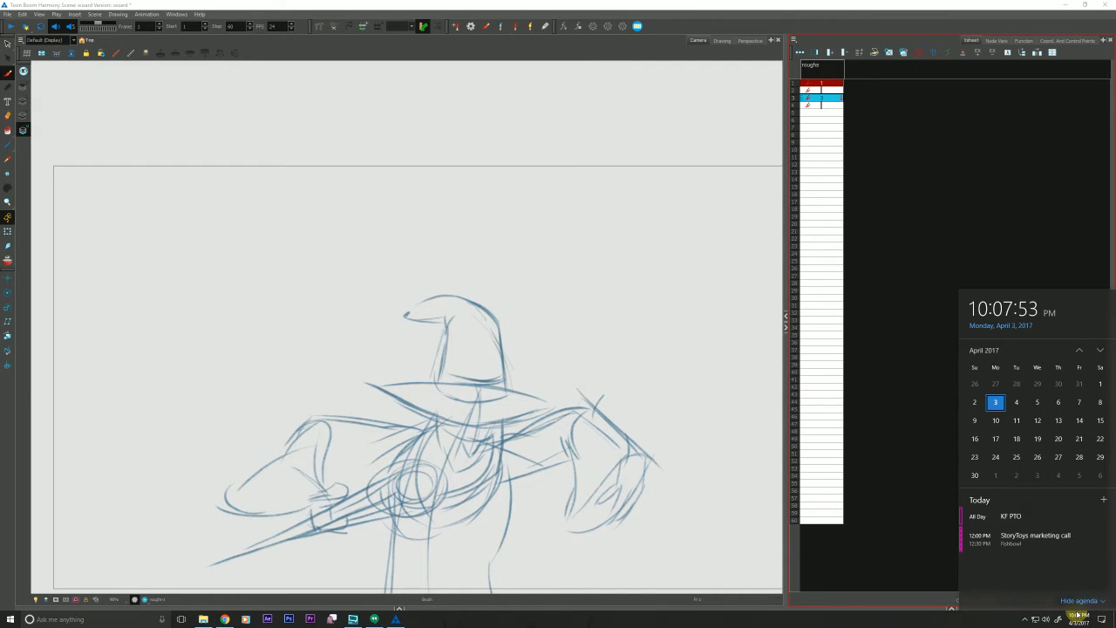
{"action": "left_click", "coordinate": [1078, 617]}
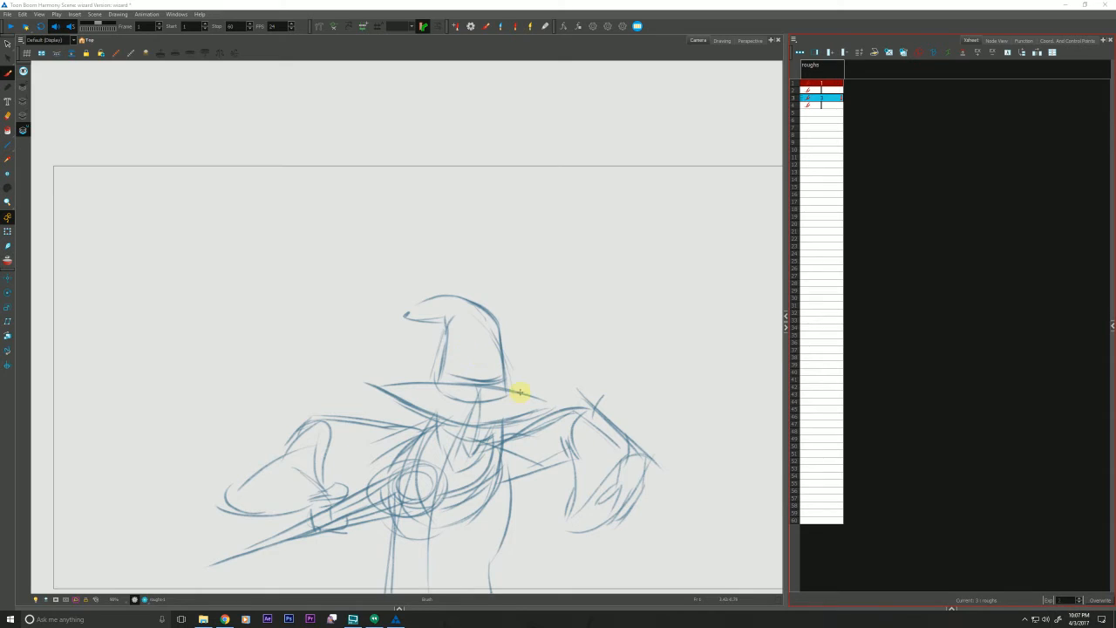
{"action": "left_click", "coordinate": [1077, 618]}
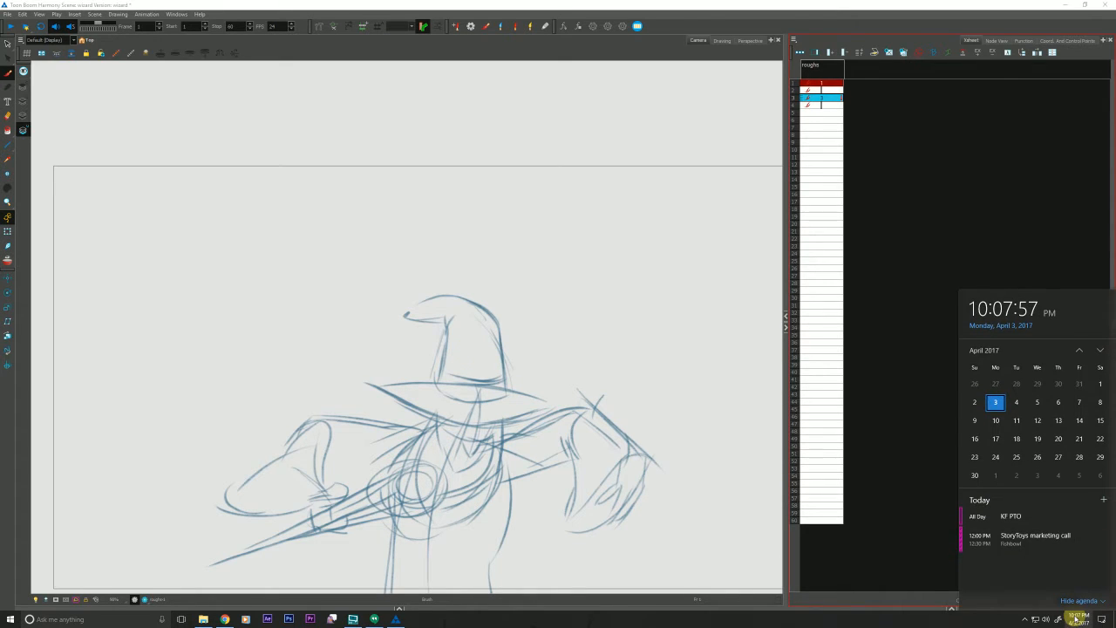
{"action": "left_click", "coordinate": [1077, 617]}
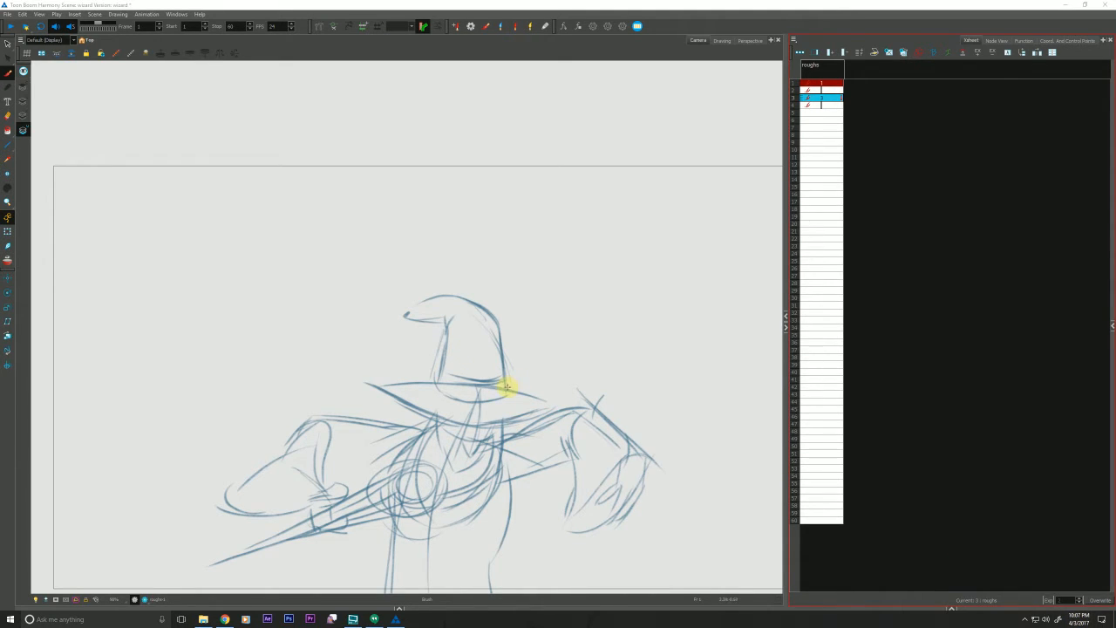
- On the first drawing, redraw the hat brim with longer pointed ends and flip to the frame 3 pose to compare
{"action": "mouse_move", "coordinate": [565, 393]}
{"action": "left_mouse_down"}
{"action": "mouse_move", "coordinate": [443, 428]}
{"action": "mouse_move", "coordinate": [546, 401]}
{"action": "mouse_move", "coordinate": [401, 409]}
{"action": "mouse_move", "coordinate": [471, 417]}
{"action": "mouse_move", "coordinate": [432, 415]}
{"action": "mouse_move", "coordinate": [371, 386]}
{"action": "mouse_move", "coordinate": [425, 415]}
{"action": "left_mouse_up"}
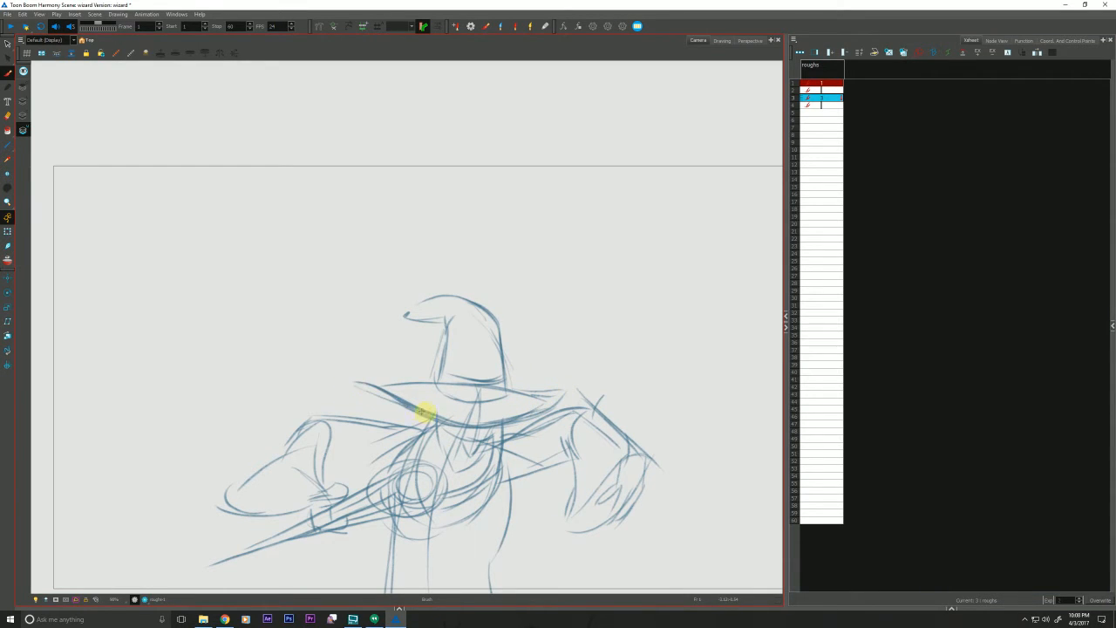
{"action": "left_click_drag", "start_coordinate": [359, 382], "coordinate": [413, 385]}
{"action": "key", "text": "comma"}
{"action": "key", "text": "period"}
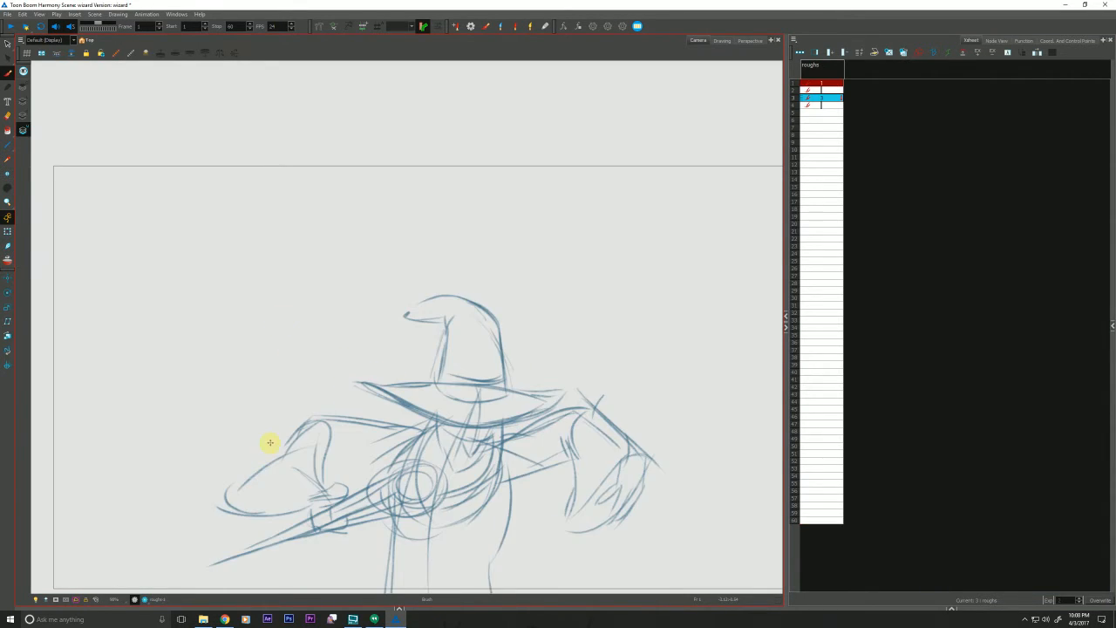
{"action": "key", "text": "g"}
{"action": "key", "text": "f"}
{"action": "key", "text": "g"}
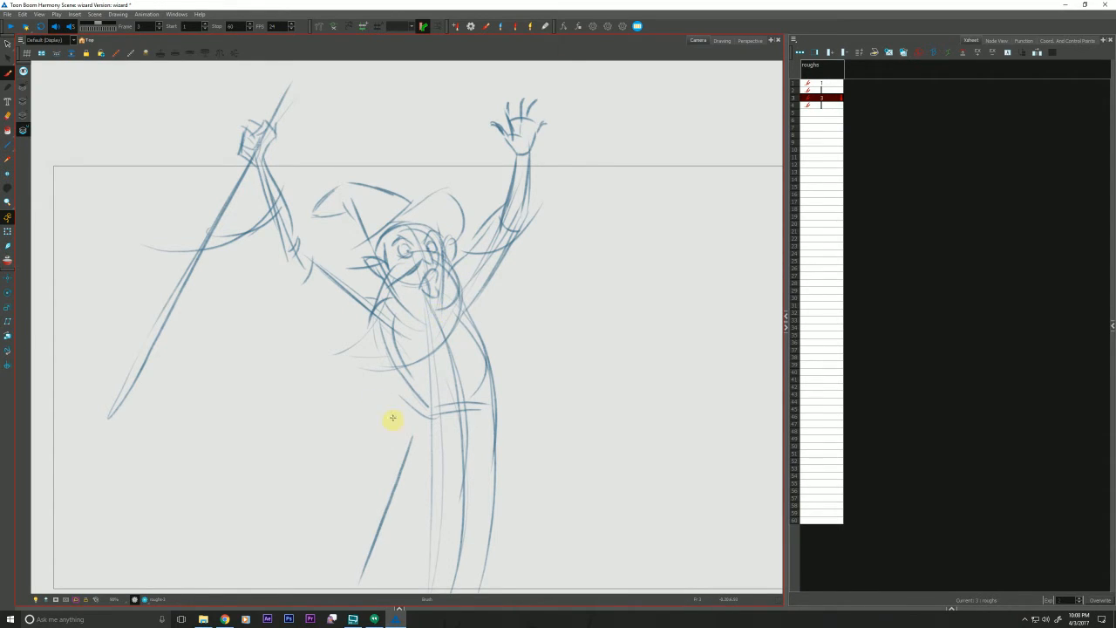
- On the frame 3 drawing, firm up the torso and staff-arm lines, and extend the staff above the fist with an oval head
{"action": "mouse_move", "coordinate": [367, 302]}
{"action": "left_mouse_down"}
{"action": "mouse_move", "coordinate": [379, 349]}
{"action": "mouse_move", "coordinate": [427, 407]}
{"action": "left_mouse_up"}
{"action": "mouse_move", "coordinate": [452, 256]}
{"action": "left_mouse_down"}
{"action": "mouse_move", "coordinate": [437, 352]}
{"action": "mouse_move", "coordinate": [352, 366]}
{"action": "mouse_move", "coordinate": [388, 277]}
{"action": "mouse_move", "coordinate": [362, 357]}
{"action": "mouse_move", "coordinate": [322, 271]}
{"action": "mouse_move", "coordinate": [378, 293]}
{"action": "mouse_move", "coordinate": [325, 290]}
{"action": "mouse_move", "coordinate": [354, 276]}
{"action": "mouse_move", "coordinate": [360, 288]}
{"action": "mouse_move", "coordinate": [267, 191]}
{"action": "mouse_move", "coordinate": [317, 264]}
{"action": "mouse_move", "coordinate": [268, 167]}
{"action": "mouse_move", "coordinate": [294, 246]}
{"action": "left_mouse_up"}
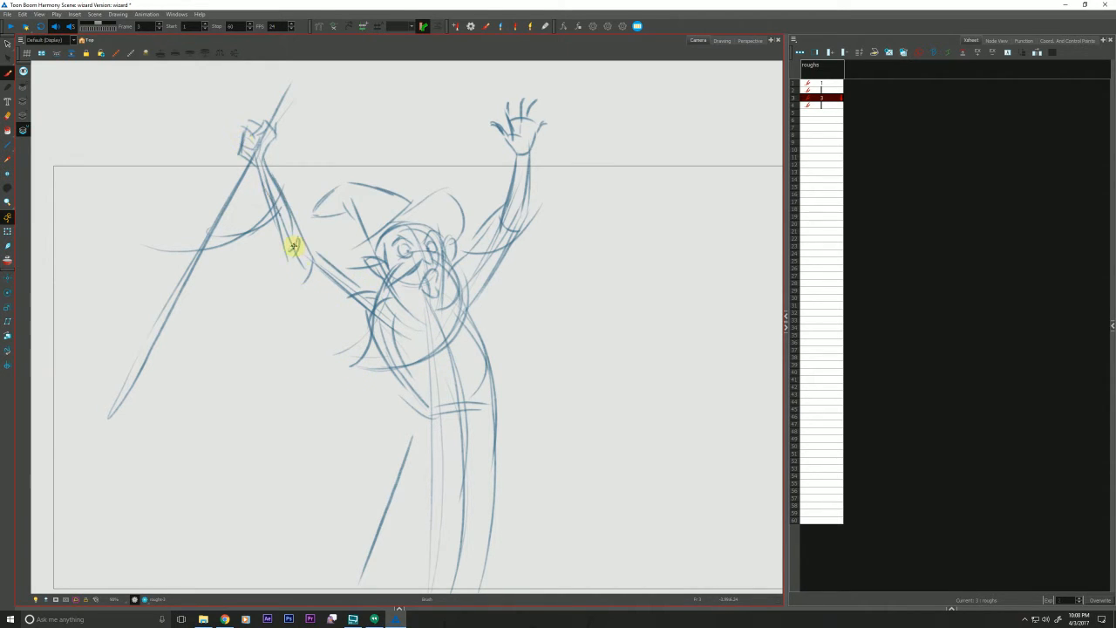
{"action": "left_click_drag", "start_coordinate": [228, 415], "coordinate": [243, 536]}
{"action": "left_click_drag", "start_coordinate": [324, 166], "coordinate": [284, 245]}
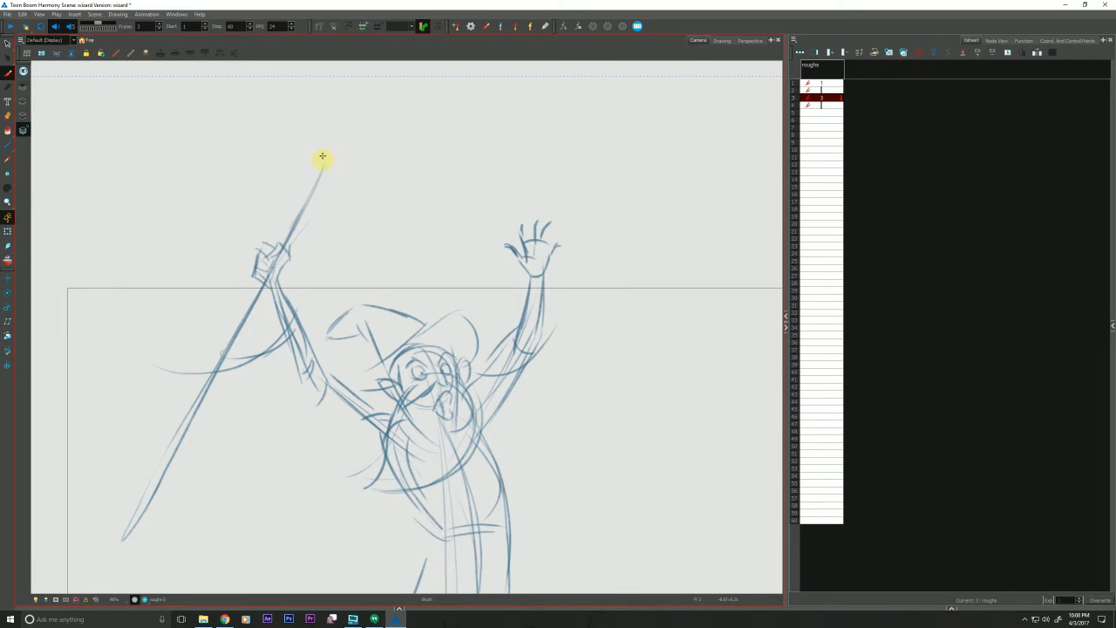
{"action": "mouse_move", "coordinate": [322, 157]}
{"action": "left_mouse_down"}
{"action": "mouse_move", "coordinate": [329, 149]}
{"action": "mouse_move", "coordinate": [151, 508]}
{"action": "mouse_move", "coordinate": [227, 345]}
{"action": "mouse_move", "coordinate": [181, 432]}
{"action": "left_mouse_up"}
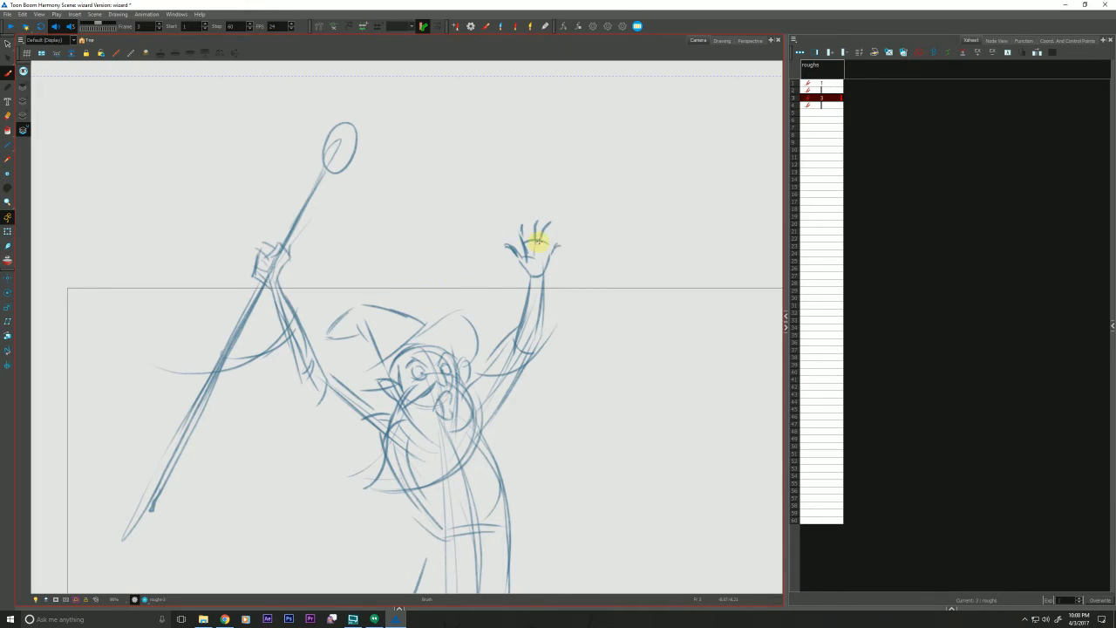
- Darken the raised-arms wizard's hat brim and round out its crown
{"action": "left_click_drag", "start_coordinate": [359, 483], "coordinate": [358, 476]}
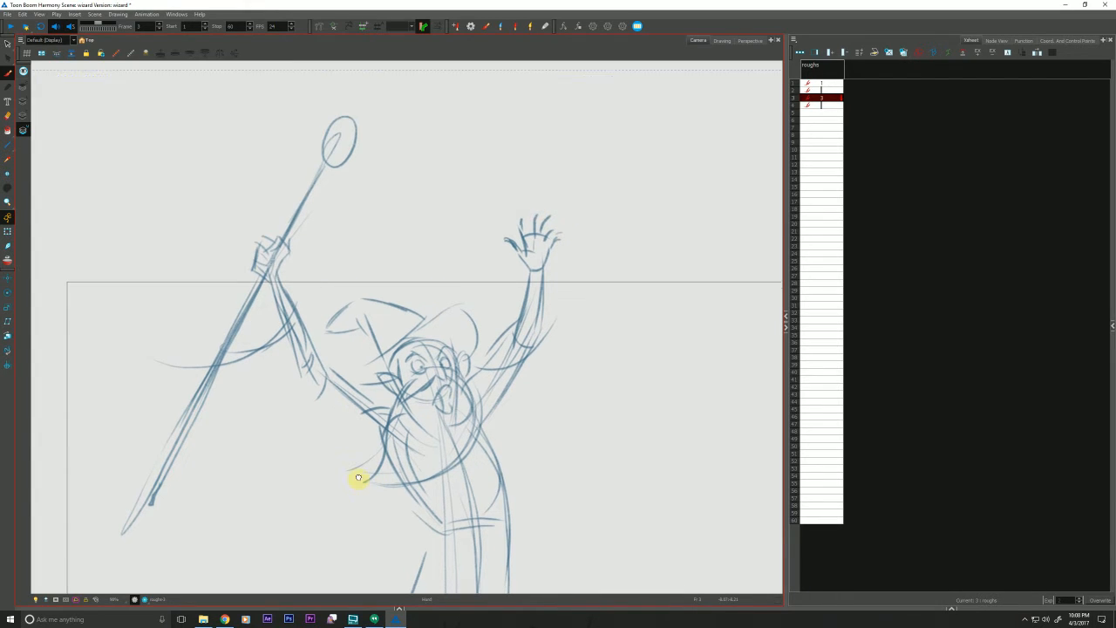
{"action": "mouse_move", "coordinate": [348, 378]}
{"action": "left_mouse_down"}
{"action": "mouse_move", "coordinate": [432, 307]}
{"action": "mouse_move", "coordinate": [450, 337]}
{"action": "mouse_move", "coordinate": [455, 299]}
{"action": "mouse_move", "coordinate": [450, 362]}
{"action": "mouse_move", "coordinate": [478, 326]}
{"action": "mouse_move", "coordinate": [418, 324]}
{"action": "mouse_move", "coordinate": [422, 302]}
{"action": "mouse_move", "coordinate": [350, 373]}
{"action": "mouse_move", "coordinate": [387, 346]}
{"action": "mouse_move", "coordinate": [337, 364]}
{"action": "mouse_move", "coordinate": [392, 361]}
{"action": "mouse_move", "coordinate": [370, 325]}
{"action": "mouse_move", "coordinate": [330, 321]}
{"action": "left_mouse_up"}
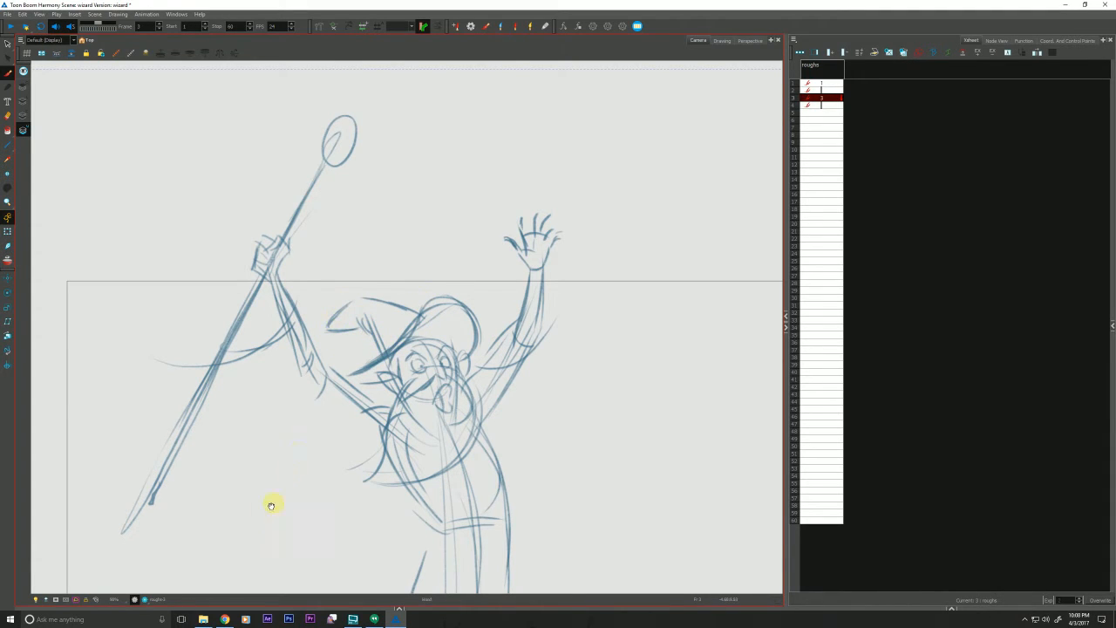
- On the first drawing, strengthen the shoulder, sleeve and robe-side lines, and sketch fingers on the drooping empty hand
{"action": "left_click_drag", "start_coordinate": [271, 506], "coordinate": [259, 343]}
{"action": "key", "text": "f"}
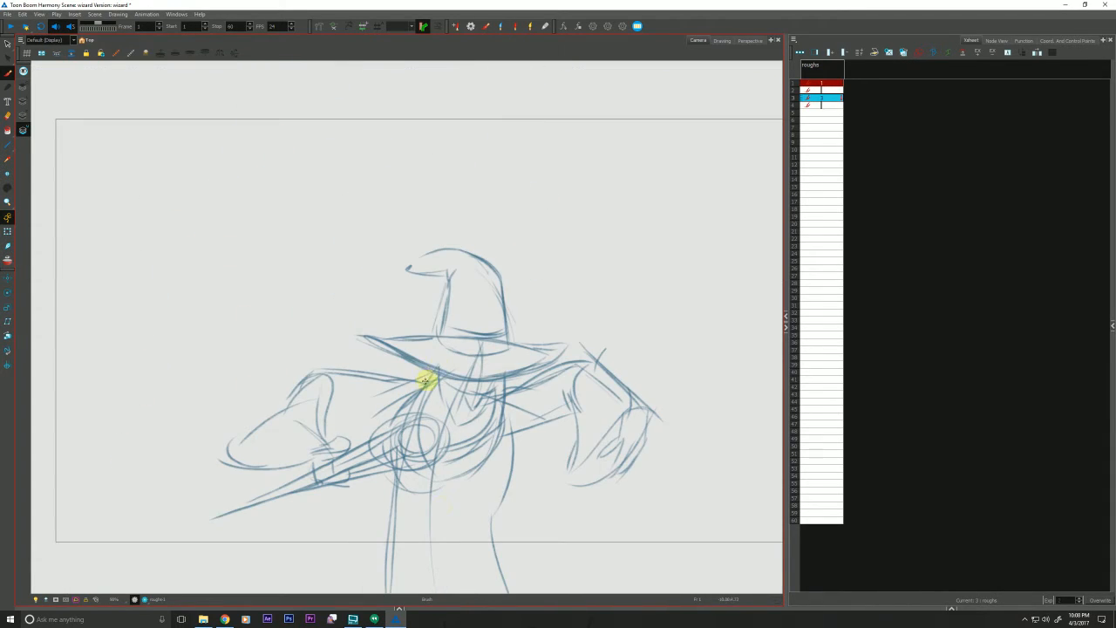
{"action": "left_click_drag", "start_coordinate": [511, 374], "coordinate": [493, 510]}
{"action": "mouse_move", "coordinate": [441, 389]}
{"action": "left_mouse_down"}
{"action": "mouse_move", "coordinate": [337, 364]}
{"action": "mouse_move", "coordinate": [286, 370]}
{"action": "mouse_move", "coordinate": [263, 421]}
{"action": "left_mouse_up"}
{"action": "mouse_move", "coordinate": [505, 395]}
{"action": "left_mouse_down"}
{"action": "mouse_move", "coordinate": [555, 375]}
{"action": "mouse_move", "coordinate": [651, 427]}
{"action": "mouse_move", "coordinate": [575, 353]}
{"action": "mouse_move", "coordinate": [649, 430]}
{"action": "mouse_move", "coordinate": [633, 405]}
{"action": "mouse_move", "coordinate": [642, 400]}
{"action": "mouse_move", "coordinate": [641, 466]}
{"action": "left_mouse_up"}
{"action": "mouse_move", "coordinate": [626, 399]}
{"action": "left_mouse_down"}
{"action": "mouse_move", "coordinate": [611, 450]}
{"action": "mouse_move", "coordinate": [624, 438]}
{"action": "mouse_move", "coordinate": [626, 460]}
{"action": "mouse_move", "coordinate": [649, 441]}
{"action": "mouse_move", "coordinate": [618, 450]}
{"action": "mouse_move", "coordinate": [635, 435]}
{"action": "mouse_move", "coordinate": [625, 482]}
{"action": "left_mouse_up"}
{"action": "left_click_drag", "start_coordinate": [645, 430], "coordinate": [643, 473]}
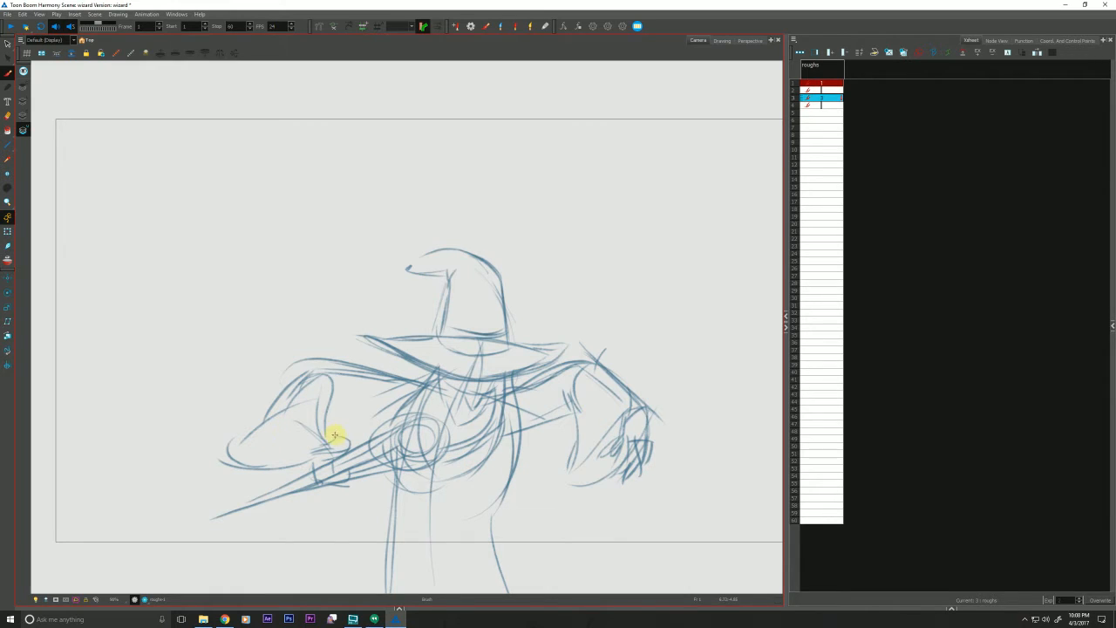
- Reshape the sleeve opening around the staff-holding arm and reinforce both long sides of the robe
{"action": "mouse_move", "coordinate": [335, 434]}
{"action": "left_mouse_down"}
{"action": "mouse_move", "coordinate": [315, 378]}
{"action": "mouse_move", "coordinate": [305, 419]}
{"action": "mouse_move", "coordinate": [297, 412]}
{"action": "mouse_move", "coordinate": [314, 444]}
{"action": "left_mouse_up"}
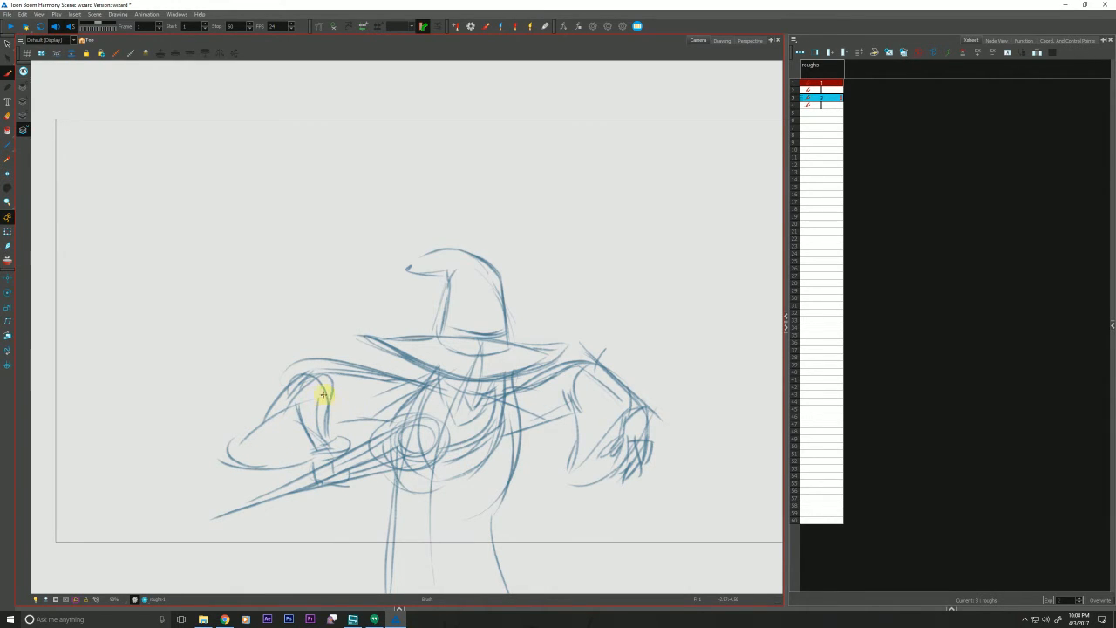
{"action": "mouse_move", "coordinate": [323, 395]}
{"action": "left_mouse_down"}
{"action": "mouse_move", "coordinate": [247, 441]}
{"action": "mouse_move", "coordinate": [305, 468]}
{"action": "mouse_move", "coordinate": [294, 410]}
{"action": "left_mouse_up"}
{"action": "left_click_drag", "start_coordinate": [397, 426], "coordinate": [400, 584]}
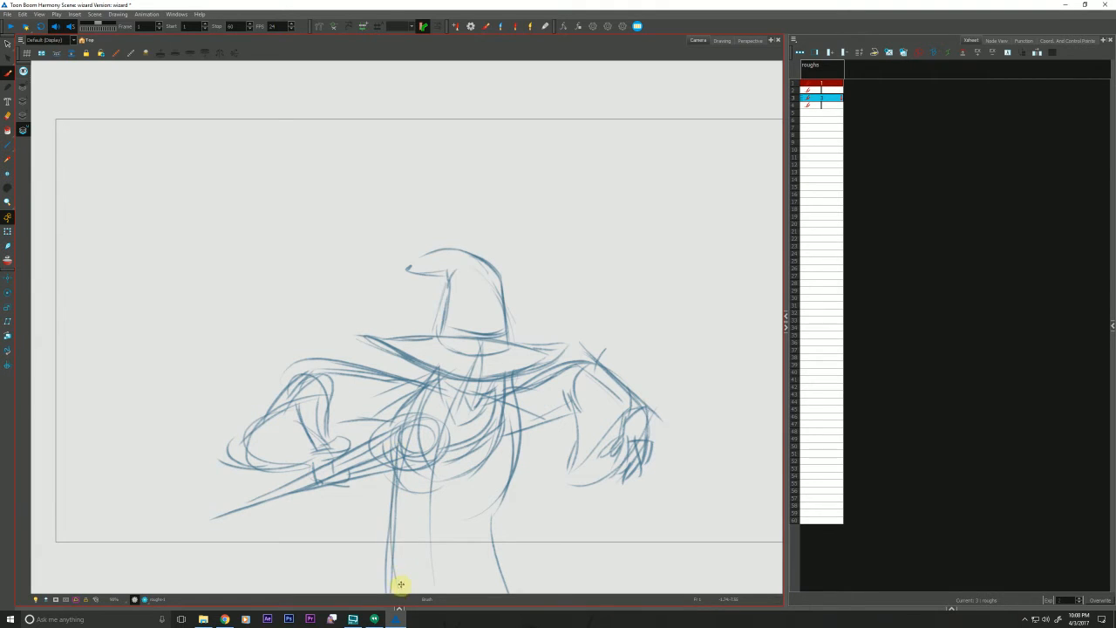
{"action": "mouse_move", "coordinate": [506, 381]}
{"action": "left_mouse_down"}
{"action": "mouse_move", "coordinate": [491, 526]}
{"action": "mouse_move", "coordinate": [511, 572]}
{"action": "left_mouse_up"}
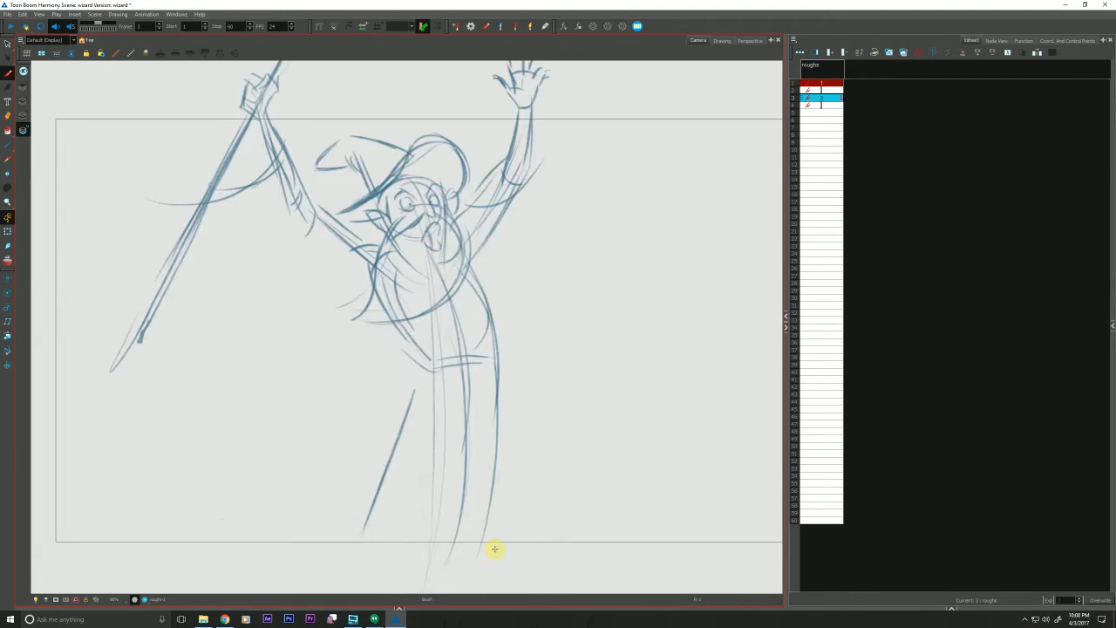
- On the frame 3 drawing, curve the torso into the waist, redraw the belt line, and sweep the robe outward to its hem
{"action": "key", "text": "f"}
{"action": "key", "text": "g"}
{"action": "mouse_move", "coordinate": [377, 297]}
{"action": "left_mouse_down"}
{"action": "mouse_move", "coordinate": [409, 391]}
{"action": "mouse_move", "coordinate": [436, 360]}
{"action": "mouse_move", "coordinate": [469, 352]}
{"action": "mouse_move", "coordinate": [376, 406]}
{"action": "left_mouse_up"}
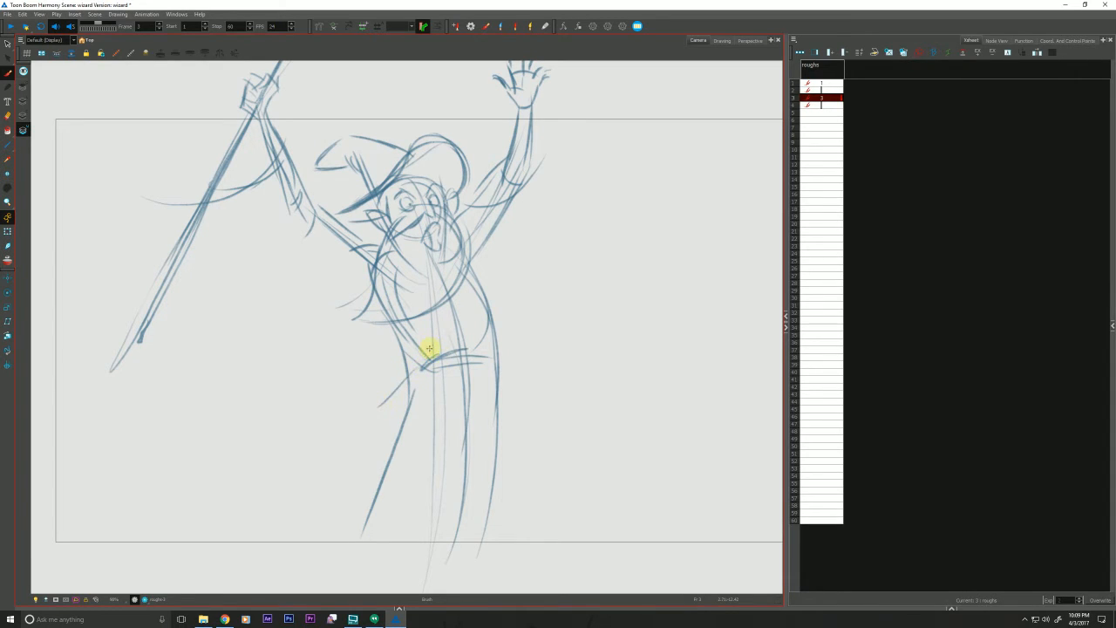
{"action": "left_click_drag", "start_coordinate": [428, 348], "coordinate": [307, 484]}
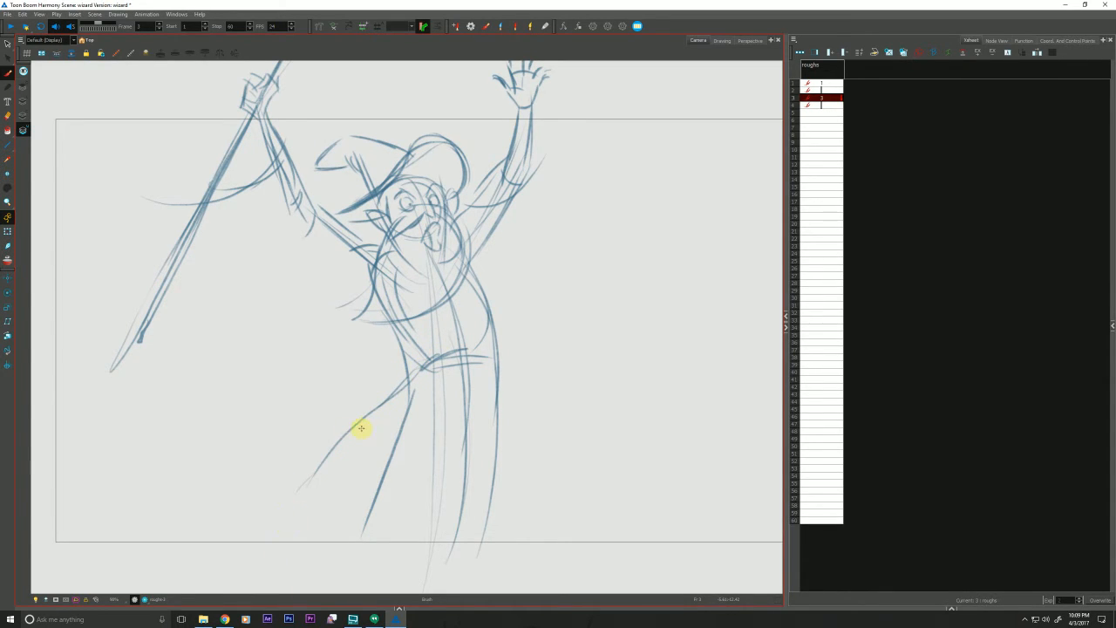
{"action": "left_click_drag", "start_coordinate": [361, 427], "coordinate": [272, 548]}
{"action": "mouse_move", "coordinate": [498, 366]}
{"action": "left_mouse_down"}
{"action": "mouse_move", "coordinate": [500, 463]}
{"action": "mouse_move", "coordinate": [477, 558]}
{"action": "left_mouse_up"}
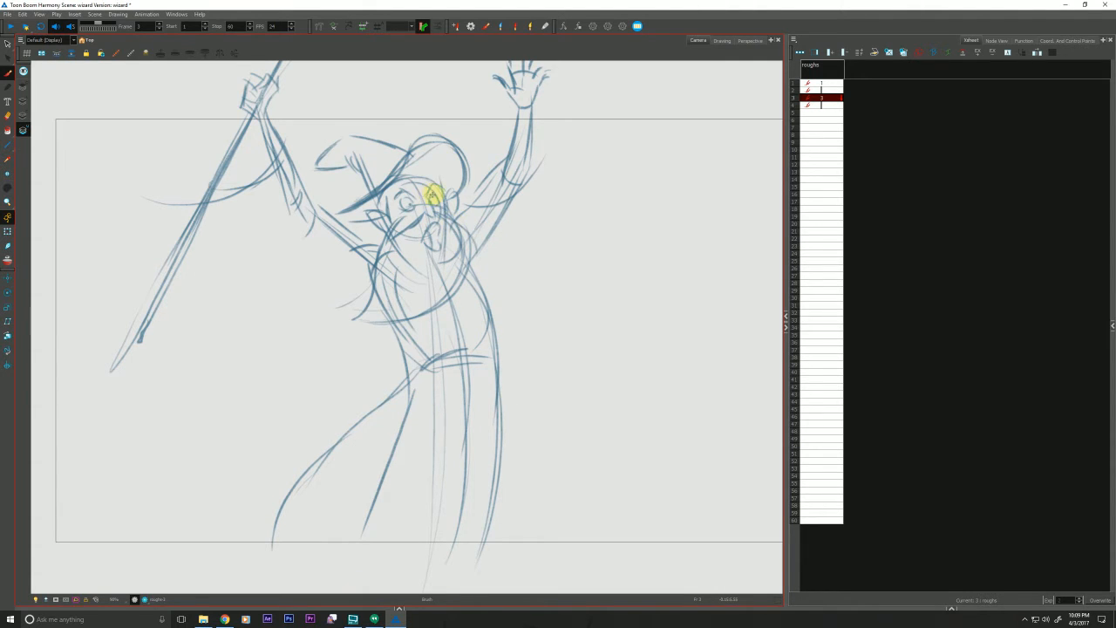
- Add brow strokes above the raised-arms wizard's eyes and beneath the hat brim
{"action": "mouse_move", "coordinate": [432, 193]}
{"action": "left_mouse_down"}
{"action": "mouse_move", "coordinate": [435, 206]}
{"action": "mouse_move", "coordinate": [423, 182]}
{"action": "mouse_move", "coordinate": [441, 183]}
{"action": "left_mouse_up"}
{"action": "left_click_drag", "start_coordinate": [354, 203], "coordinate": [395, 185]}
{"action": "left_click_drag", "start_coordinate": [222, 397], "coordinate": [239, 454]}
{"action": "left_click_drag", "start_coordinate": [235, 244], "coordinate": [225, 303]}
{"action": "left_click_drag", "start_coordinate": [322, 95], "coordinate": [338, 117]}
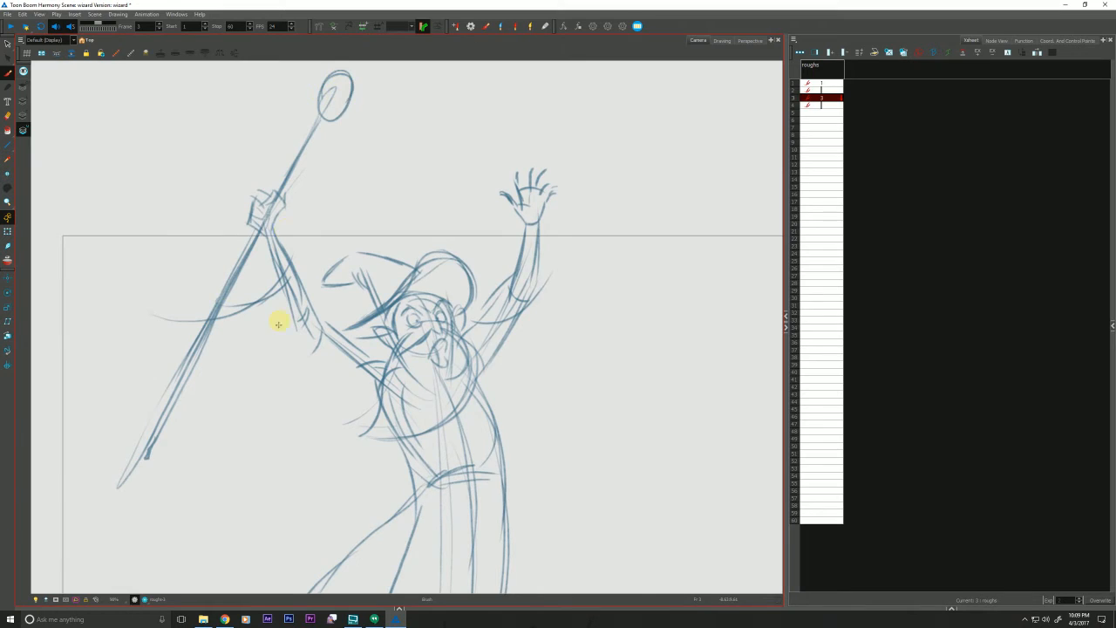
- Flip between the drawings on frames 1 and 3, and examine the whole raised-arms pose against the camera frame
{"action": "key", "text": "f"}
{"action": "key", "text": "g"}
{"action": "key", "text": "f"}
{"action": "key", "text": "g"}
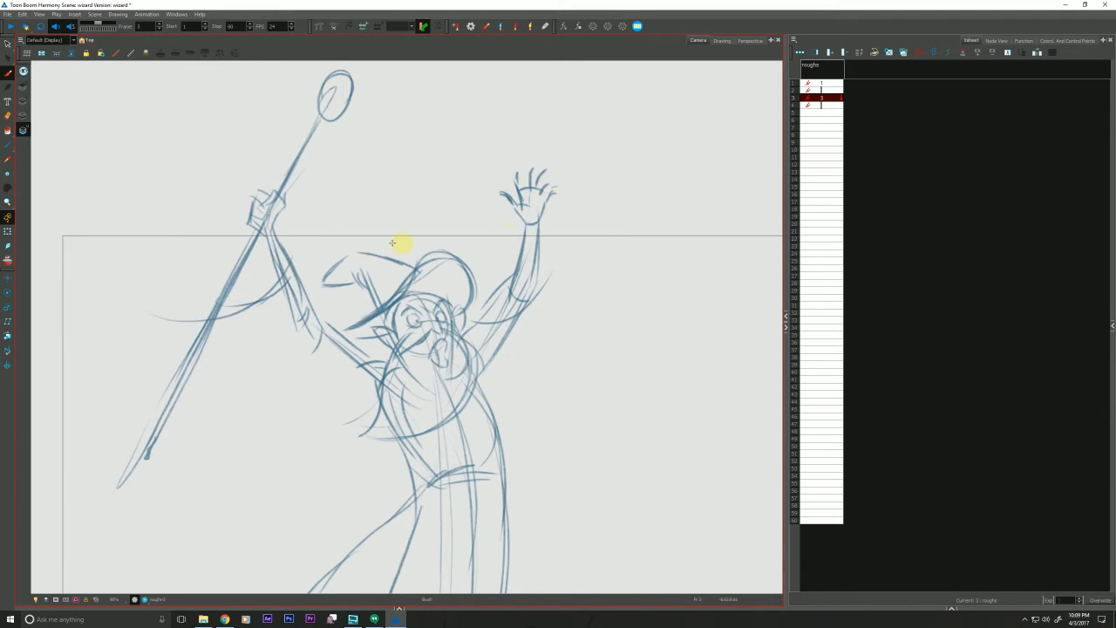
{"action": "key", "text": "alt+z"}
{"action": "mouse_move", "coordinate": [255, 455]}
{"action": "left_mouse_down"}
{"action": "mouse_move", "coordinate": [224, 487]}
{"action": "mouse_move", "coordinate": [240, 488]}
{"action": "left_mouse_up"}
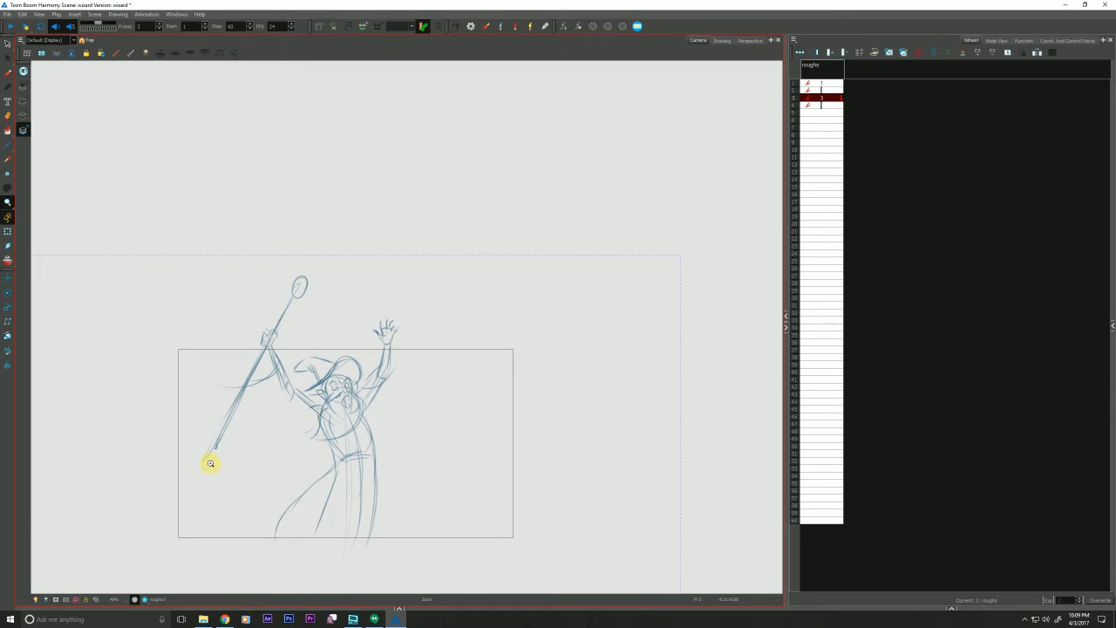
{"action": "left_click", "coordinate": [280, 414]}
{"action": "scroll", "coordinate": [256, 424], "scroll_direction": "down", "scroll_amount": 3}
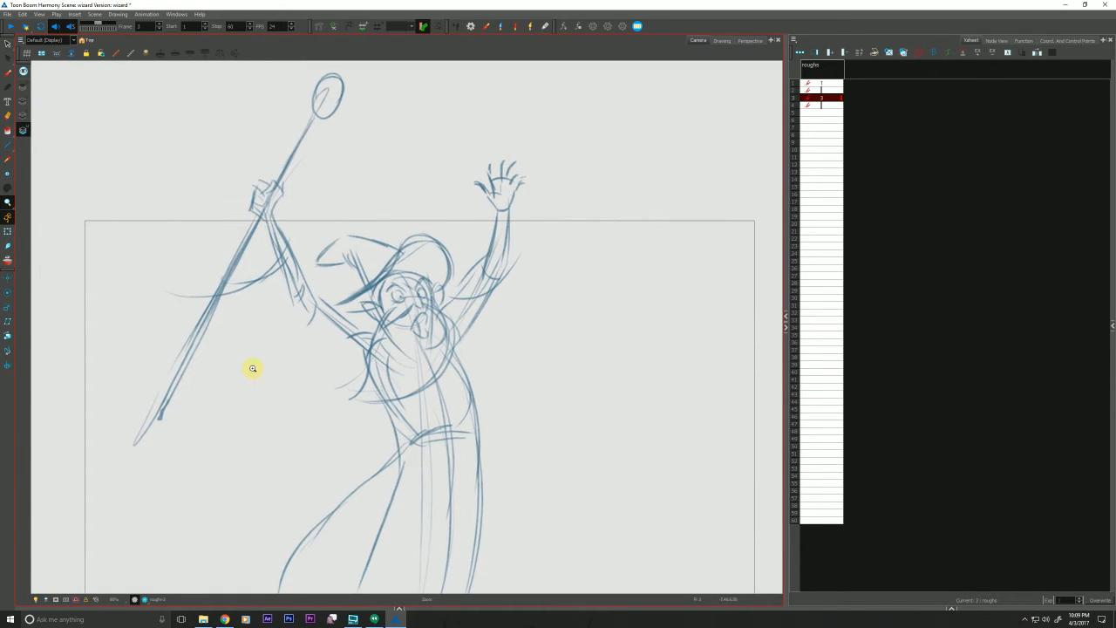
- Try to scale down the entire frame 3 drawing and move it lower so the staff fits the camera frame better
{"action": "left_click", "coordinate": [819, 84]}
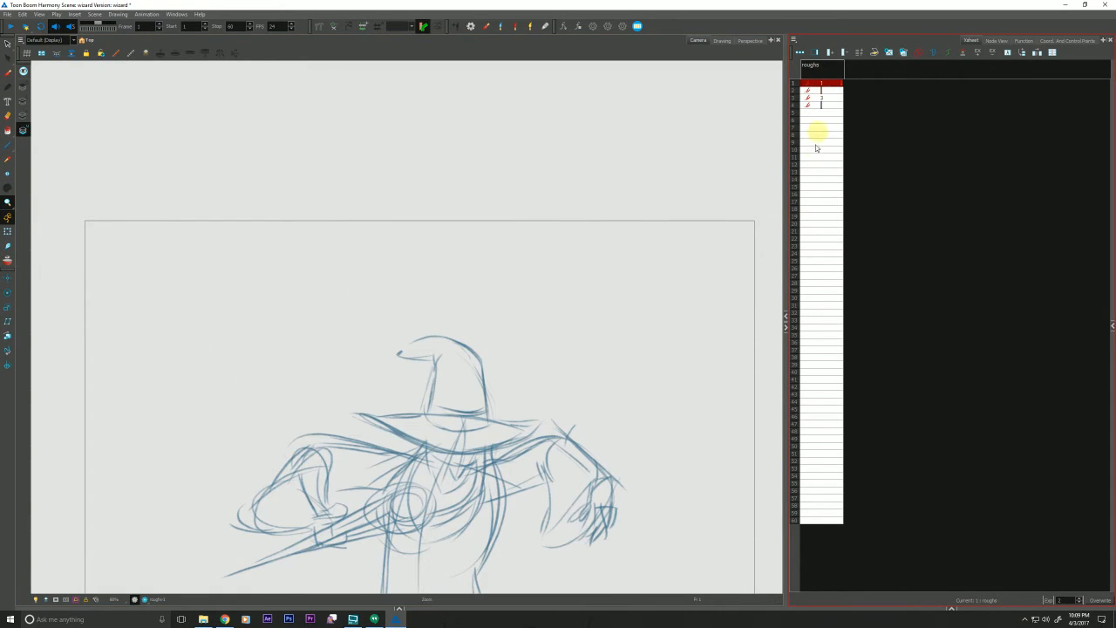
{"action": "left_click", "coordinate": [8, 230]}
{"action": "key", "text": "ctrl+a"}
{"action": "left_click_drag", "start_coordinate": [196, 453], "coordinate": [186, 386]}
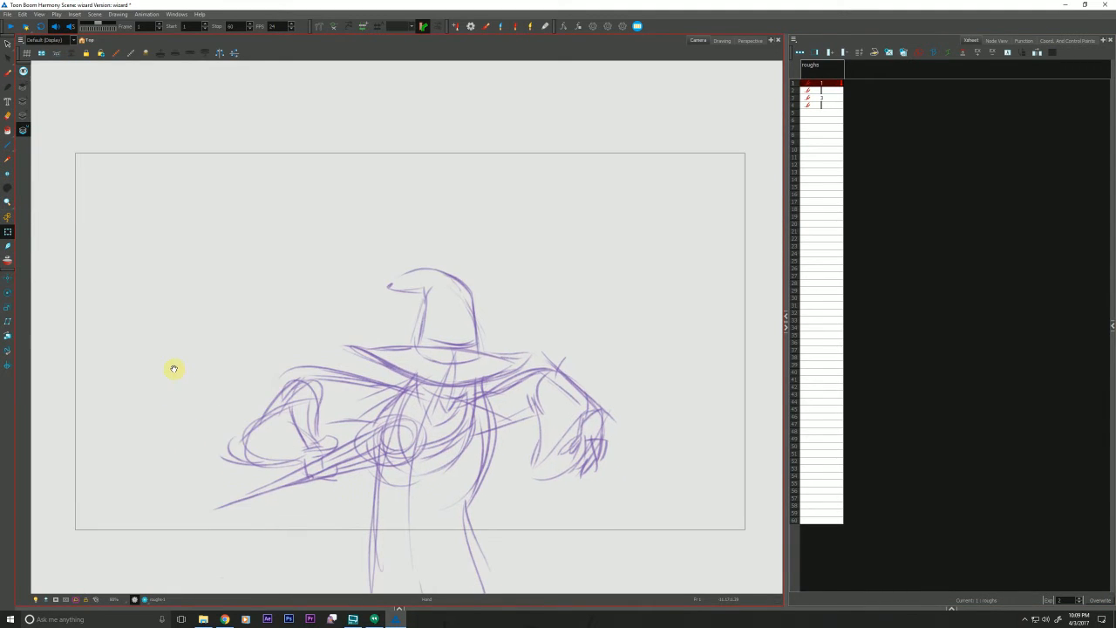
{"action": "key", "text": "g"}
{"action": "left_click_drag", "start_coordinate": [157, 178], "coordinate": [180, 238]}
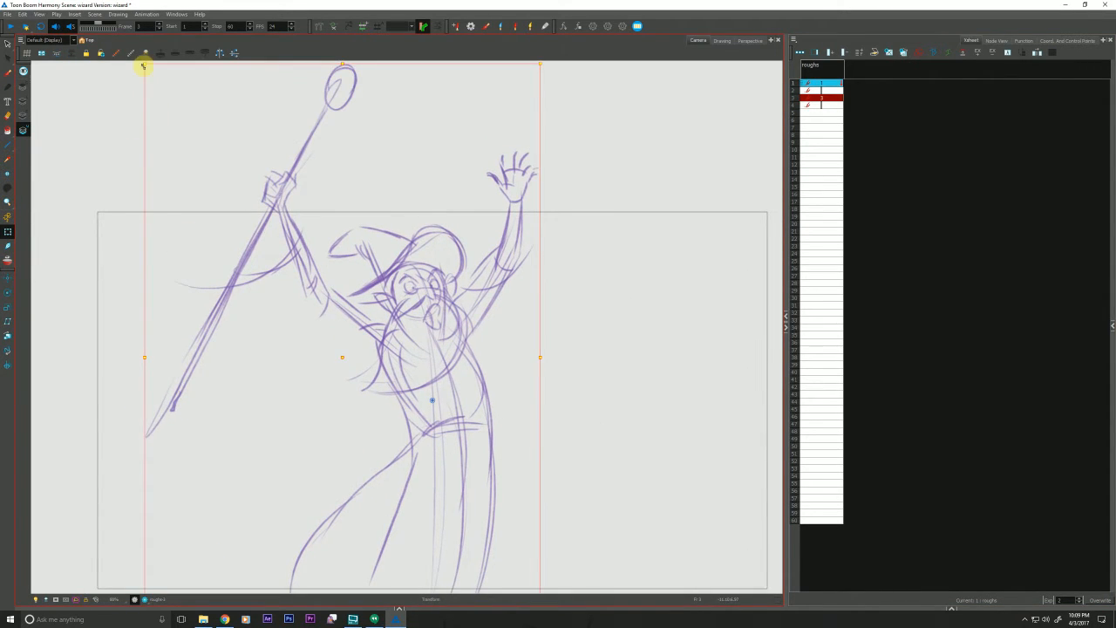
{"action": "left_click_drag", "start_coordinate": [143, 65], "coordinate": [174, 100]}
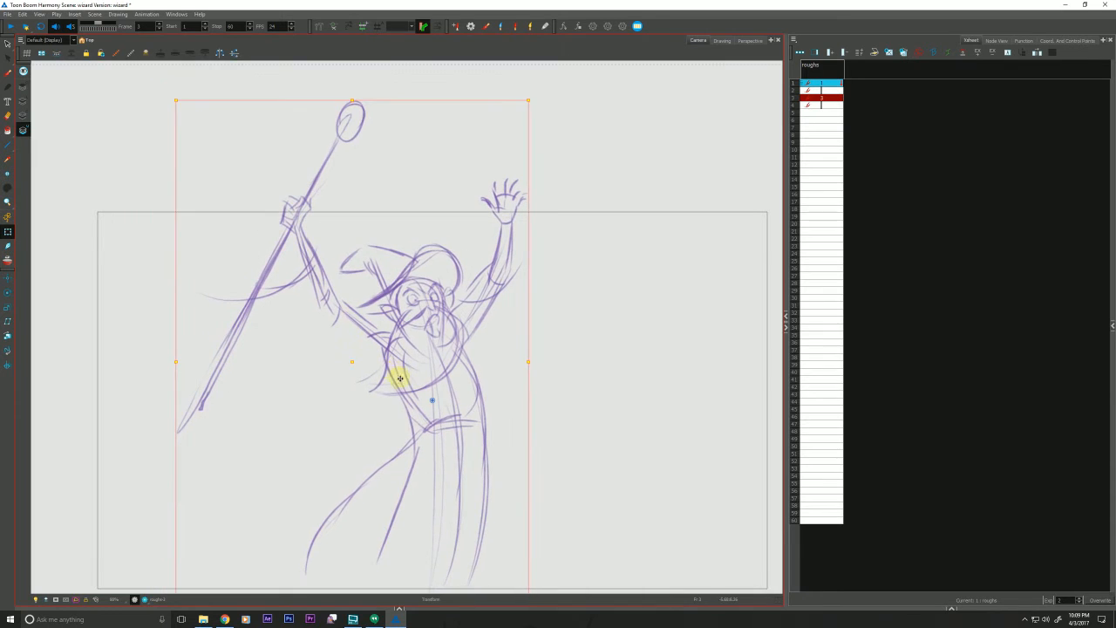
{"action": "left_click_drag", "start_coordinate": [393, 374], "coordinate": [405, 441]}
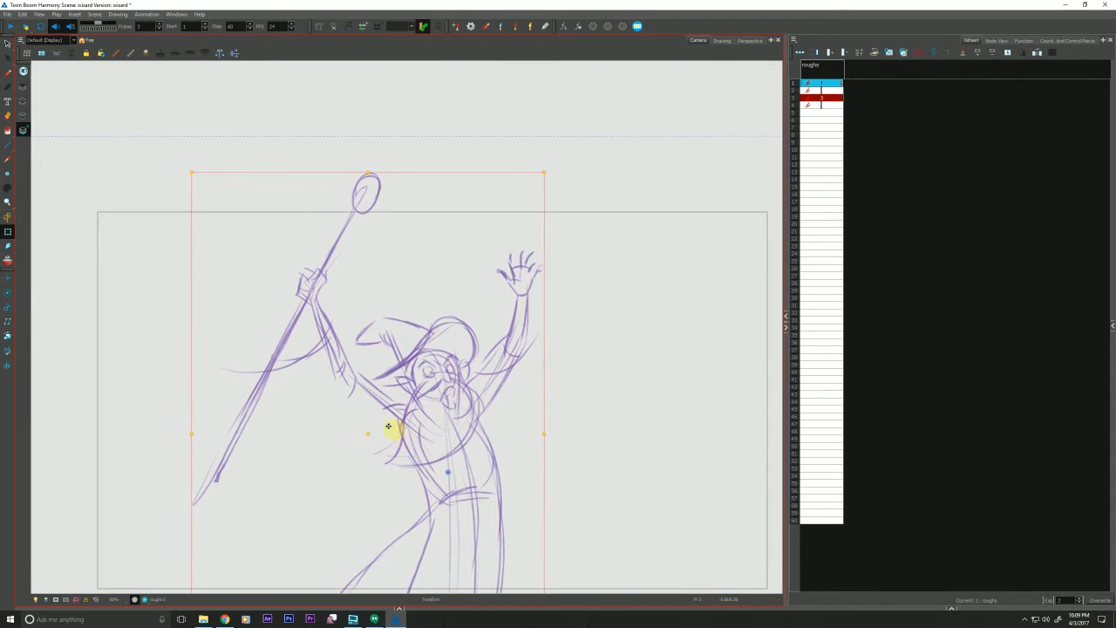
{"action": "left_click_drag", "start_coordinate": [301, 494], "coordinate": [297, 464]}
{"action": "left_click_drag", "start_coordinate": [409, 434], "coordinate": [411, 442]}
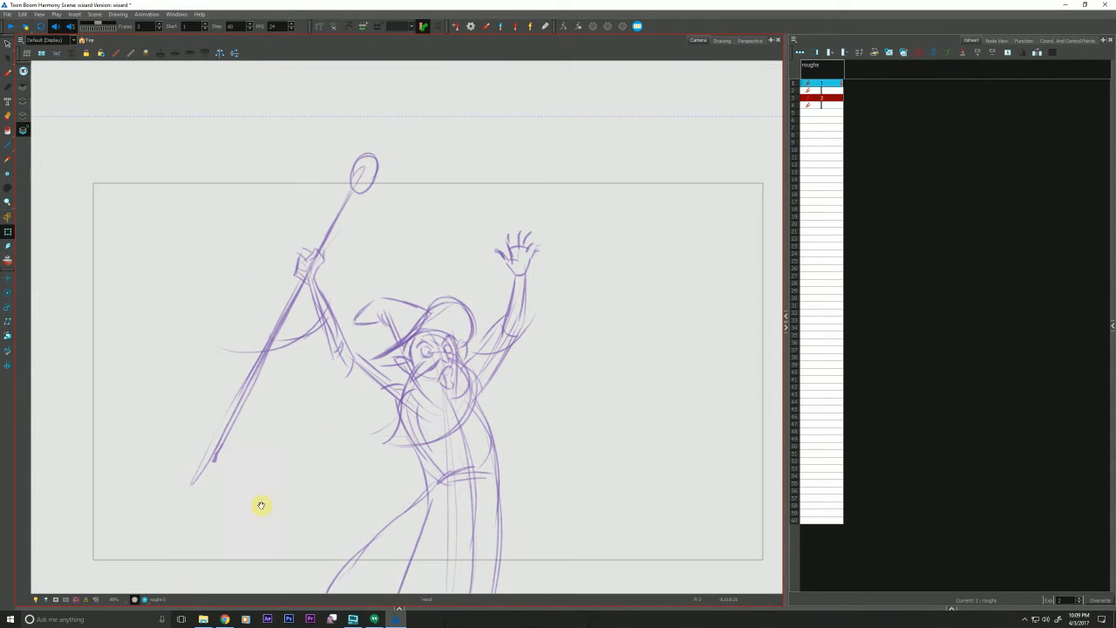
{"action": "left_click_drag", "start_coordinate": [251, 513], "coordinate": [244, 484]}
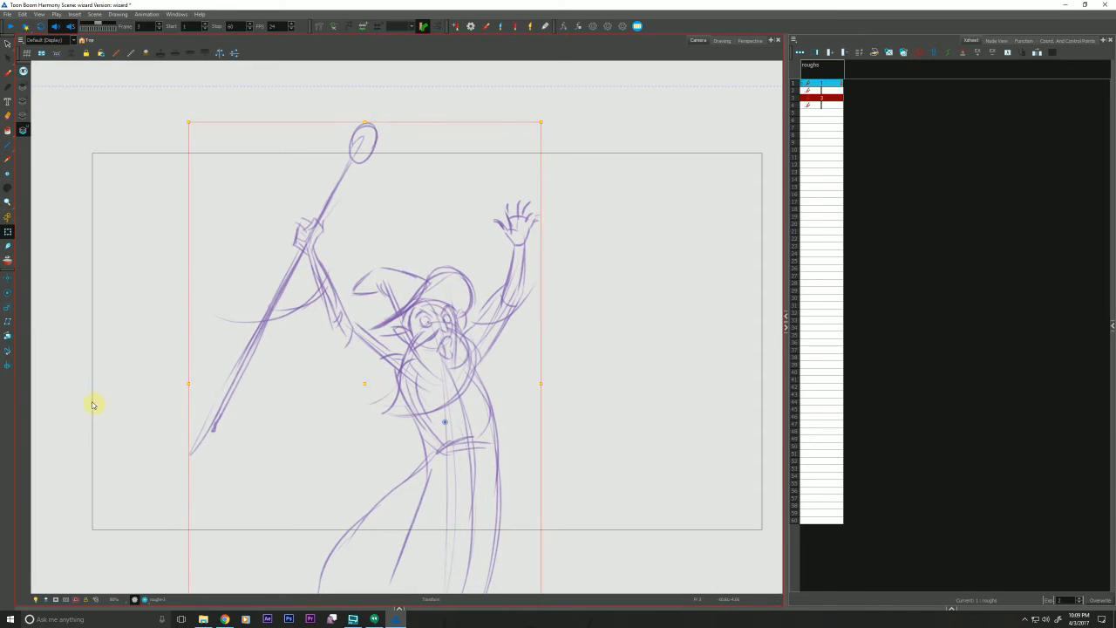
- Undo the scaling and repositioning of the frame 3 drawing
{"action": "key", "text": "ctrl+z"}
{"action": "key", "text": "ctrl+z"}
{"action": "key", "text": "ctrl+z"}
{"action": "key", "text": "ctrl+z"}
{"action": "key", "text": "ctrl+z"}
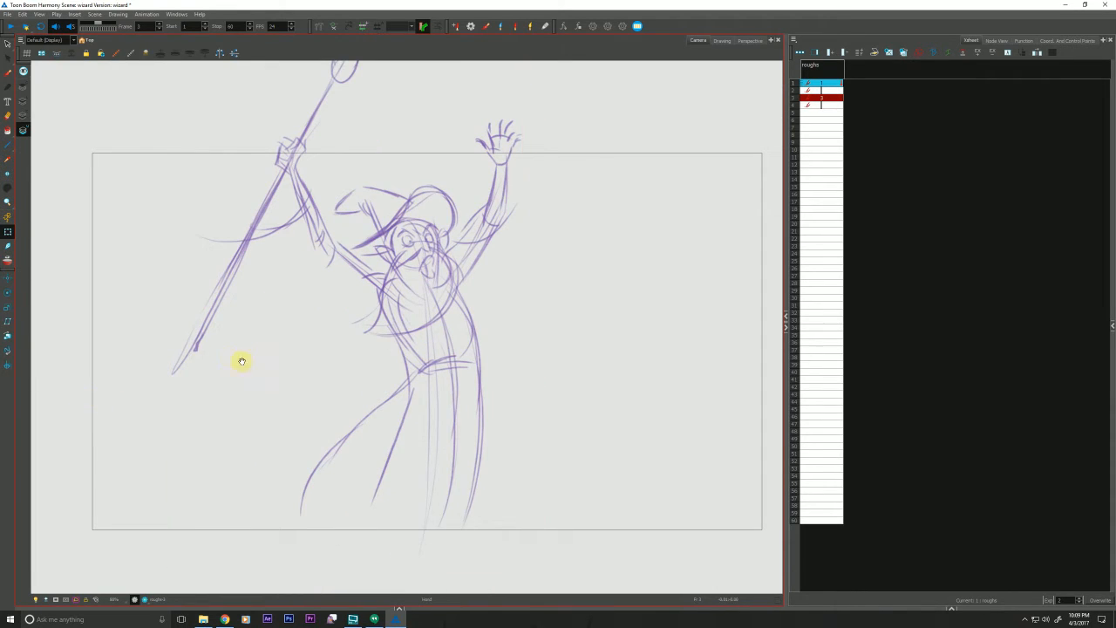
{"action": "left_click_drag", "start_coordinate": [285, 400], "coordinate": [294, 470]}
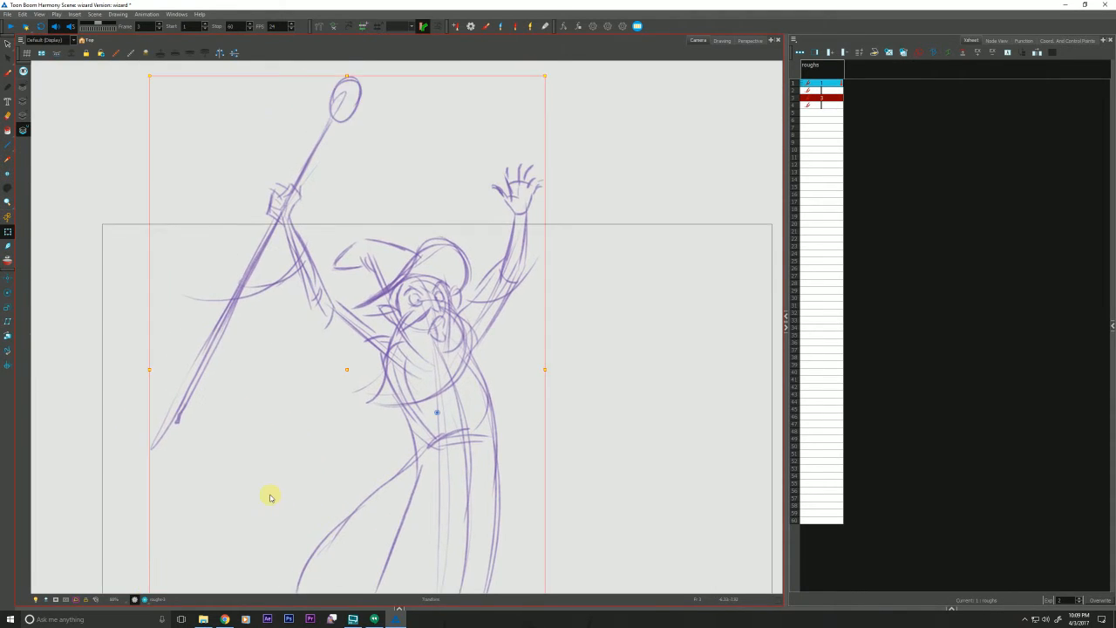
- Return to the Brush tool and examine how the raised-arms drawing is exposed across frames 3 and 4 of the roughs column
{"action": "key", "text": "alt+b"}
{"action": "left_click", "coordinate": [817, 98]}
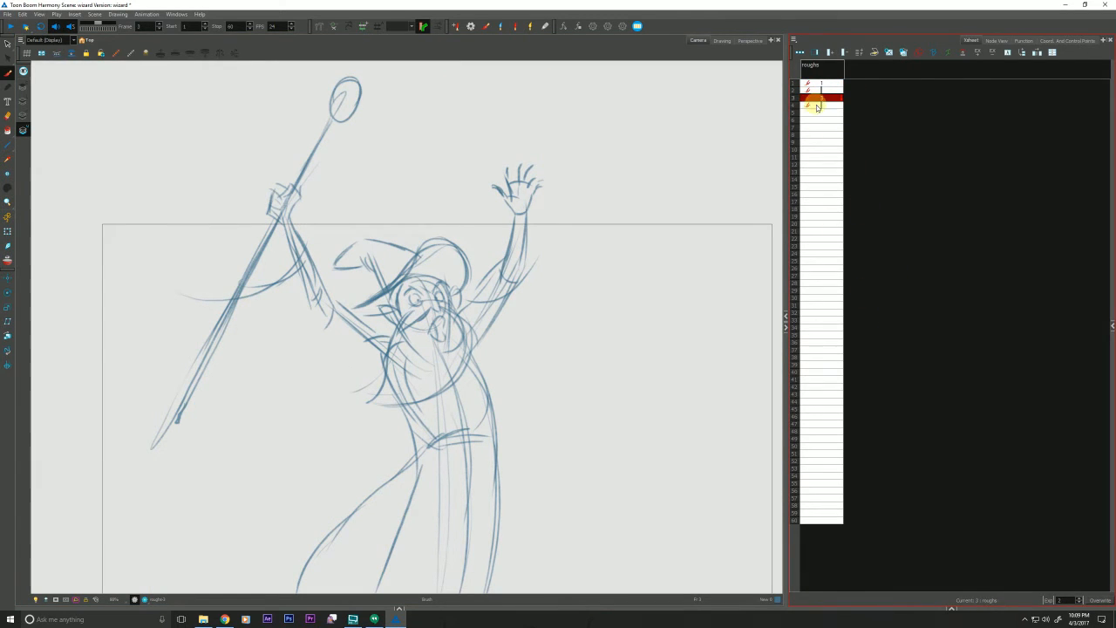
{"action": "left_click", "coordinate": [809, 106]}
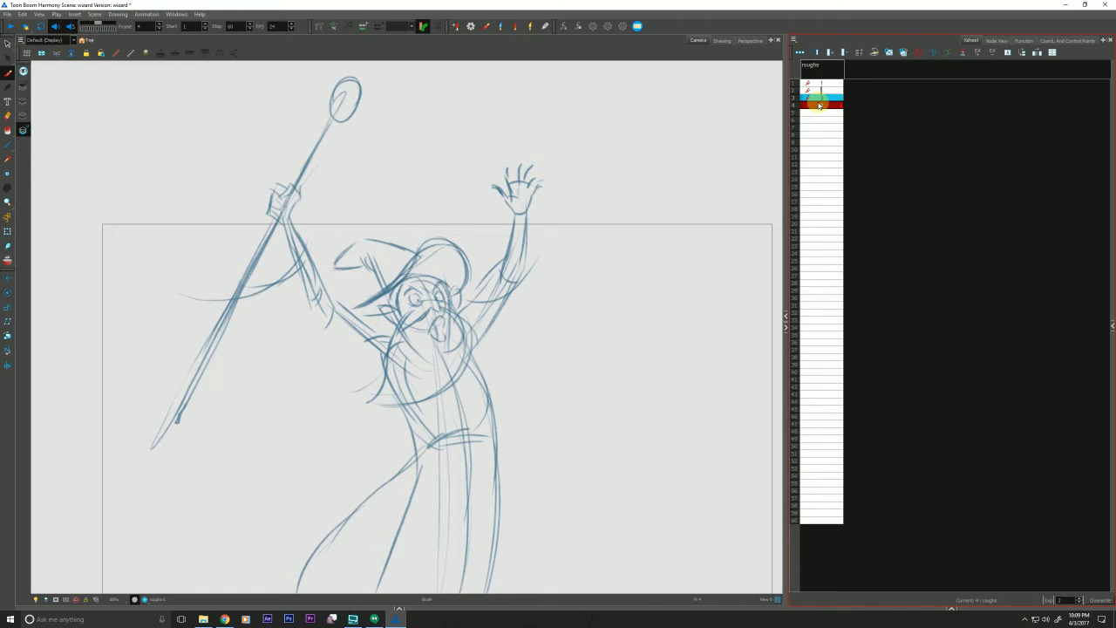
{"action": "left_click", "coordinate": [818, 98]}
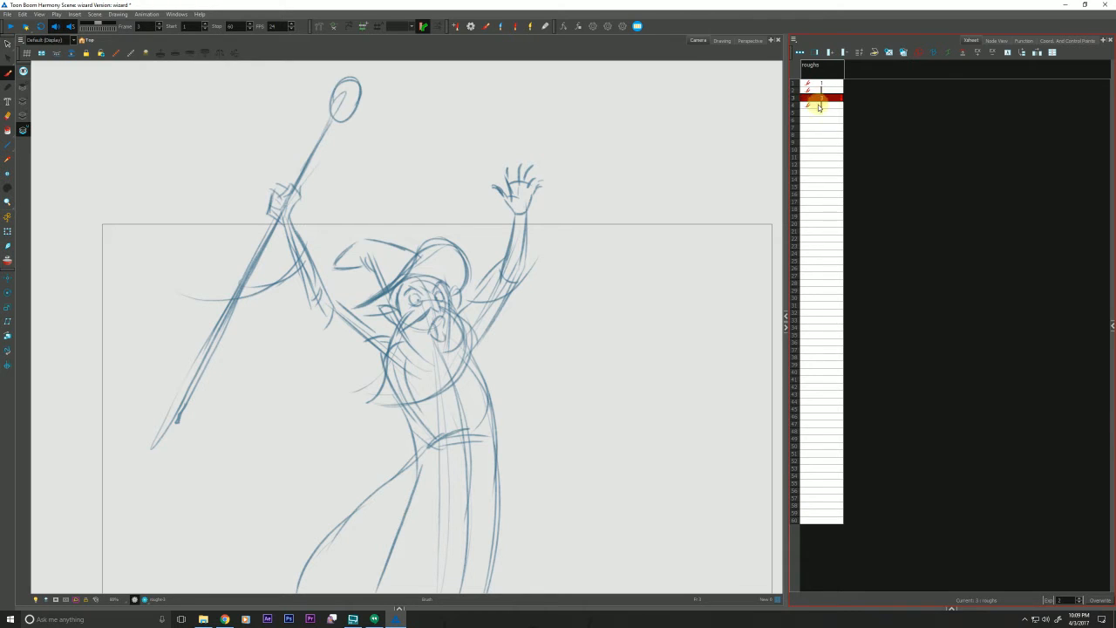
{"action": "left_click", "coordinate": [815, 105]}
{"action": "left_click", "coordinate": [806, 99]}
{"action": "left_click_drag", "start_coordinate": [806, 100], "coordinate": [807, 111]}
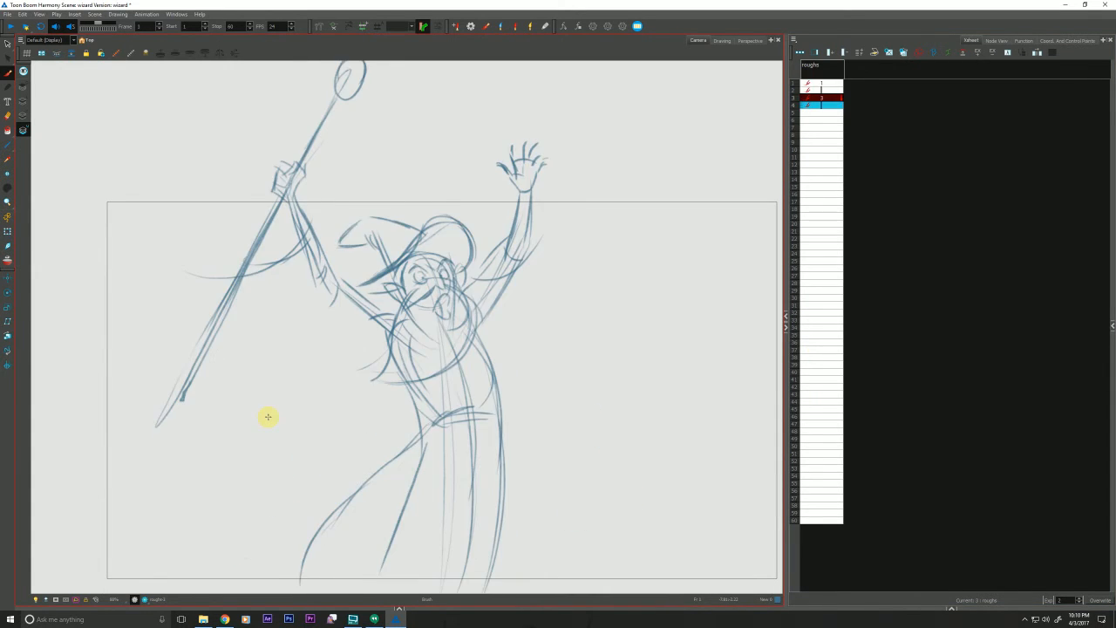
- Insert a frame ahead of the raised-arms drawing and create an empty drawing on frame 3 of the roughs column
{"action": "left_click", "coordinate": [814, 103]}
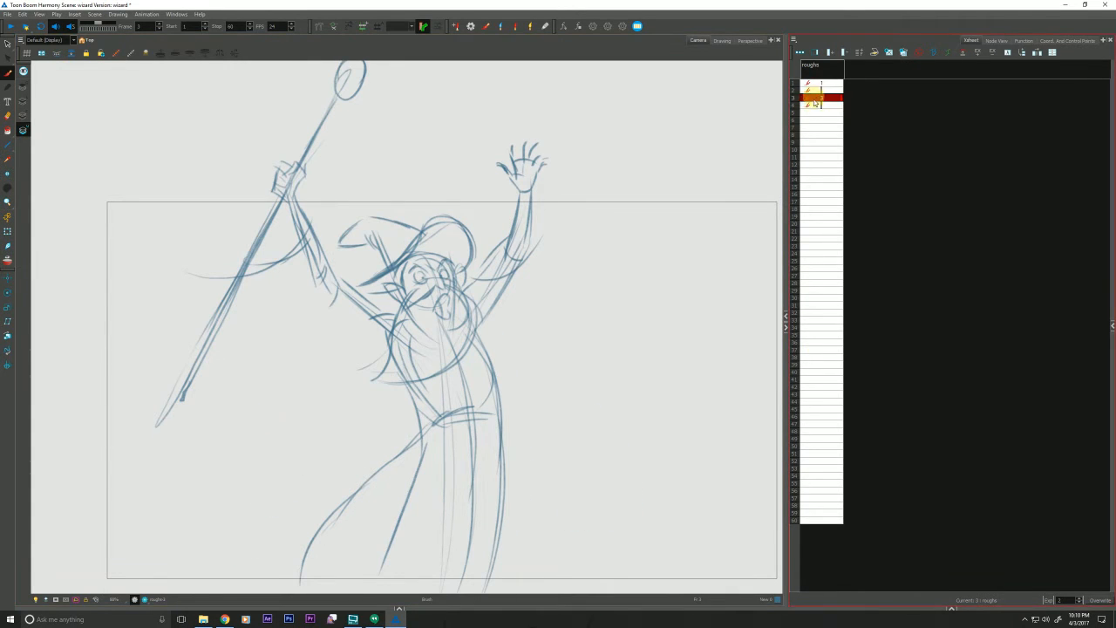
{"action": "left_click_drag", "start_coordinate": [814, 100], "coordinate": [808, 107]}
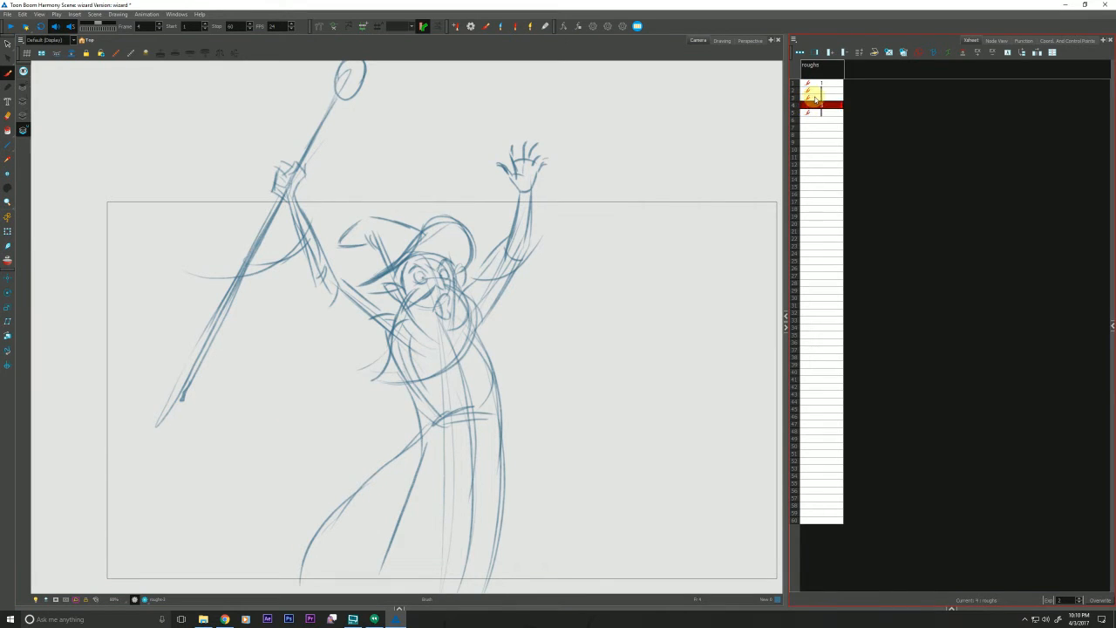
{"action": "left_click", "coordinate": [815, 99]}
{"action": "left_click", "coordinate": [889, 52]}
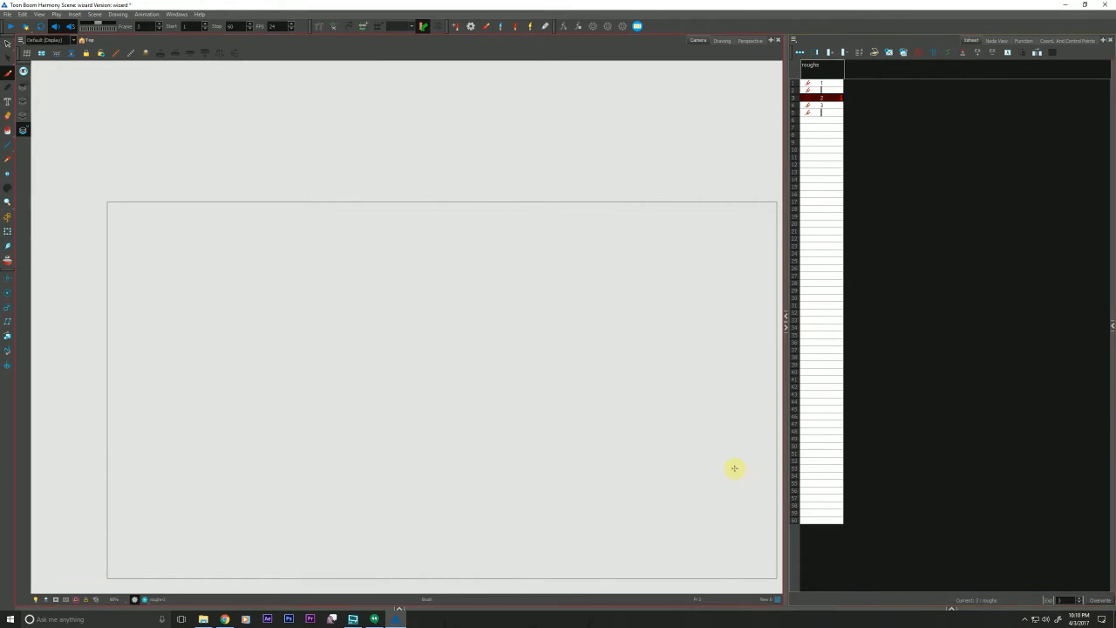
- Turn on the onion skin and flip between the empty frame 3 and the neighbouring wizard poses
{"action": "left_click", "coordinate": [8, 259]}
{"action": "left_click_drag", "start_coordinate": [224, 481], "coordinate": [229, 447]}
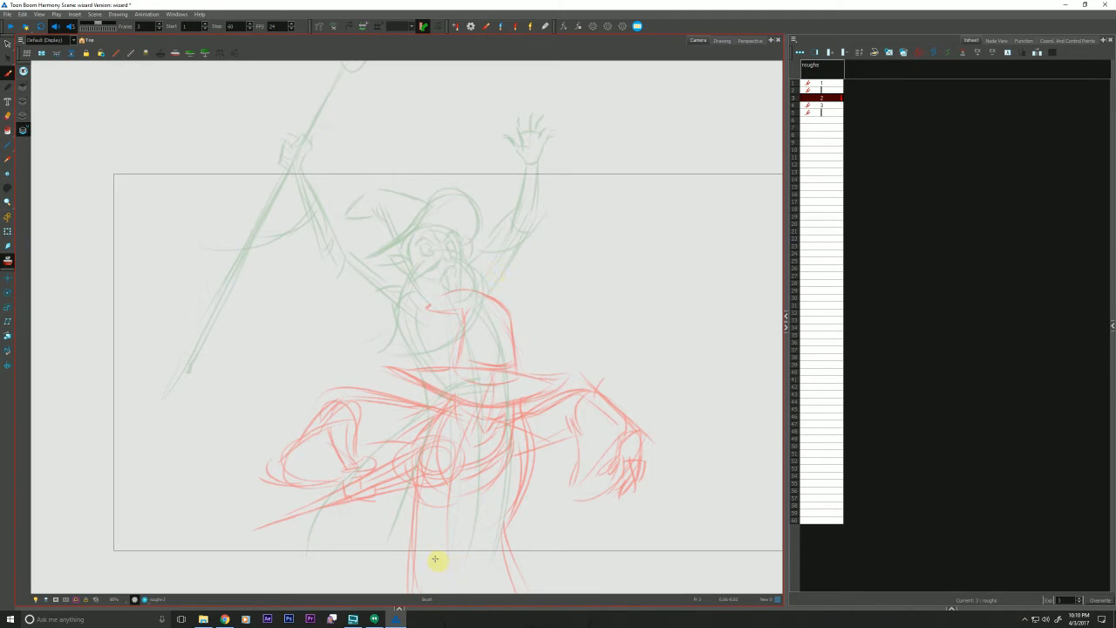
{"action": "key", "text": "f"}
{"action": "key", "text": "g"}
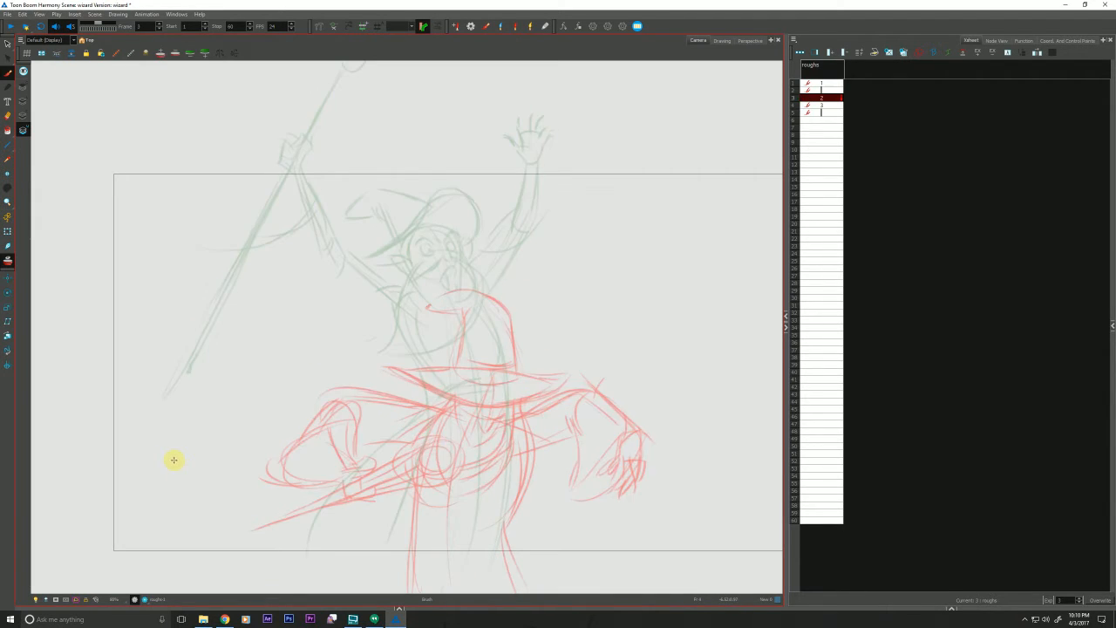
{"action": "key", "text": "g"}
{"action": "key", "text": "f"}
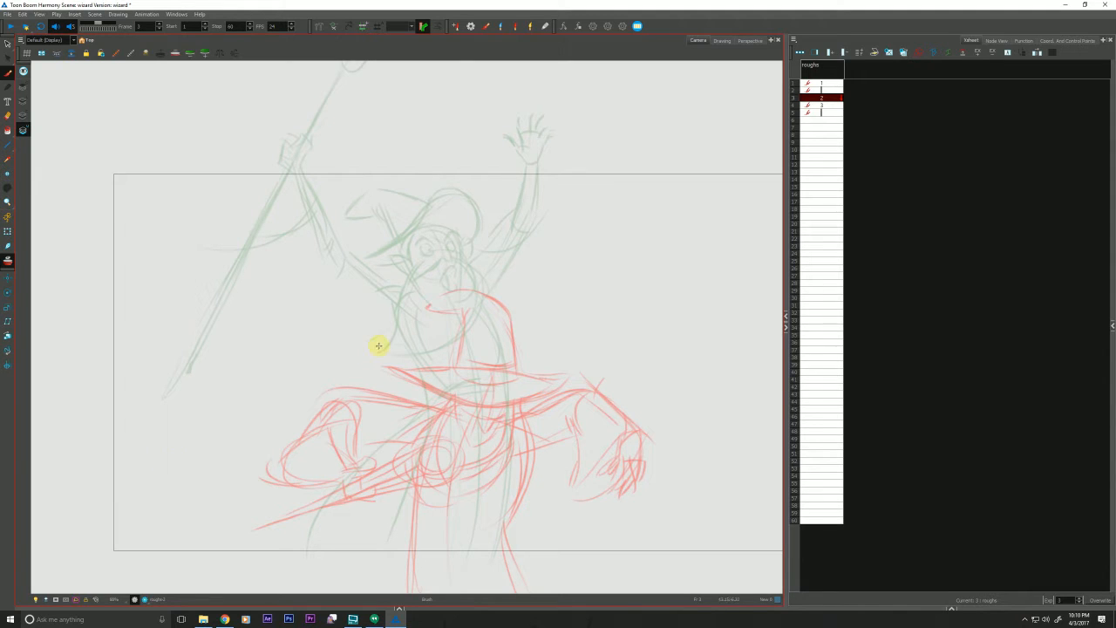
- Switch to the browser to view the playing YouTube video "Shimoine's VRC6 Collection Vol. 1", and return to Harmony
{"action": "left_click", "coordinate": [224, 619]}
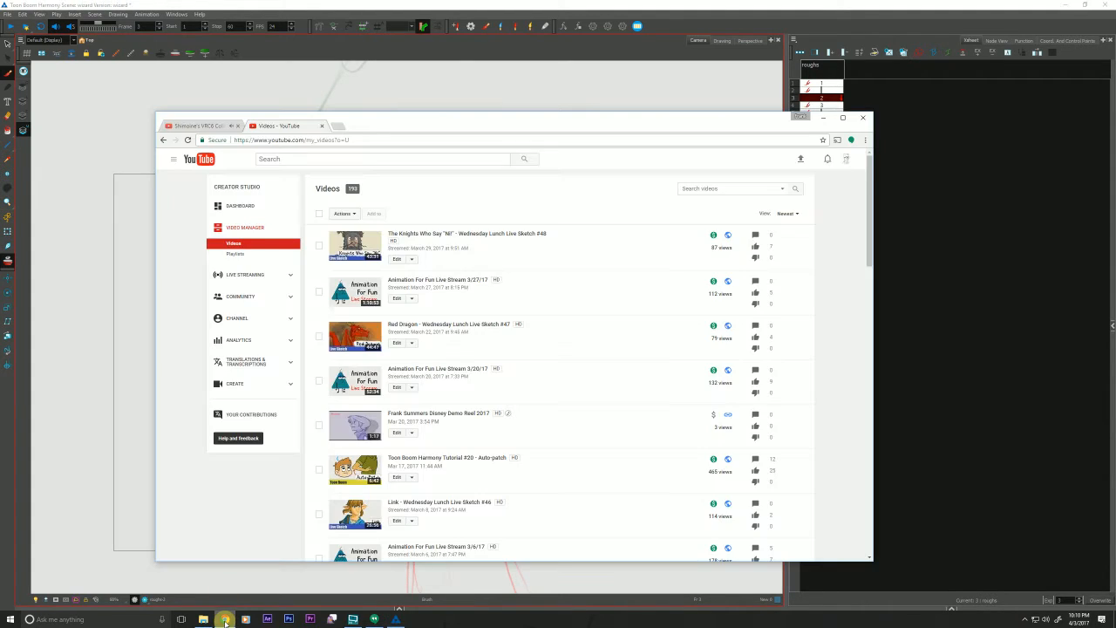
{"action": "left_click", "coordinate": [208, 126]}
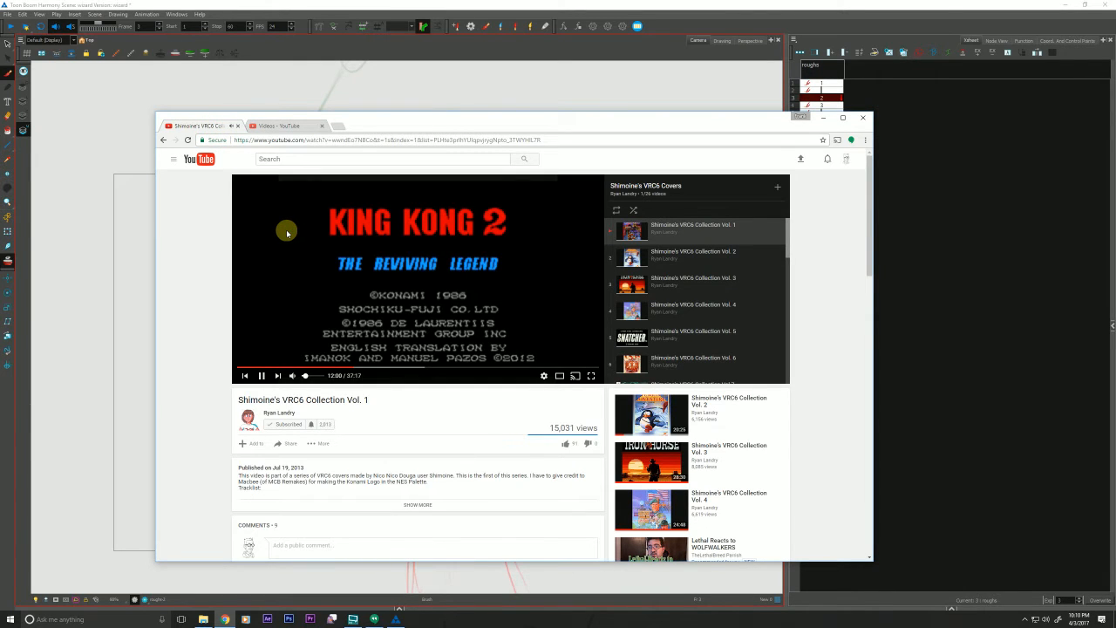
{"action": "left_click", "coordinate": [284, 14]}
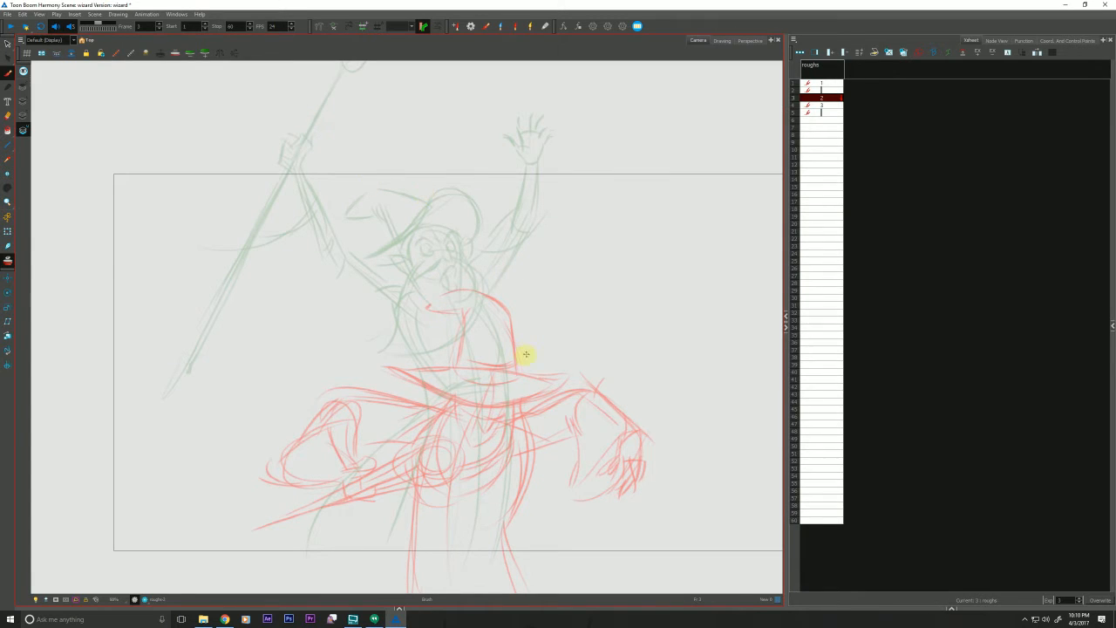
- Rough in the frame 3 in-between with a curved line of action, shoulder line and circles, a head arc and a bent arm
{"action": "mouse_move", "coordinate": [542, 284]}
{"action": "left_mouse_down"}
{"action": "mouse_move", "coordinate": [441, 518]}
{"action": "mouse_move", "coordinate": [452, 592]}
{"action": "left_mouse_up"}
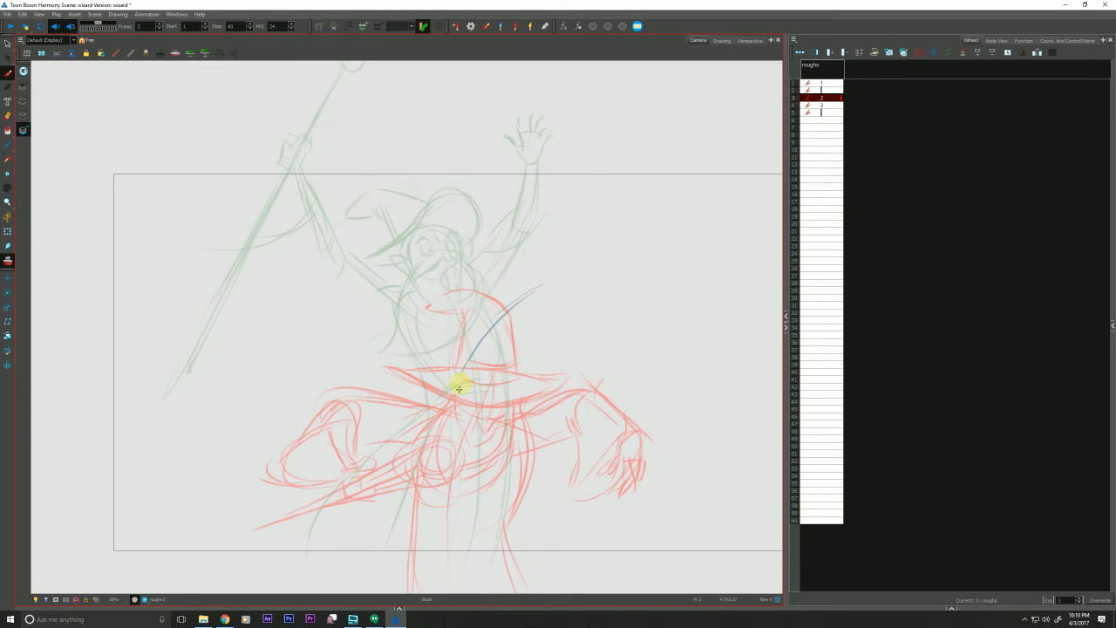
{"action": "mouse_move", "coordinate": [515, 367]}
{"action": "left_mouse_down"}
{"action": "mouse_move", "coordinate": [427, 371]}
{"action": "mouse_move", "coordinate": [484, 358]}
{"action": "mouse_move", "coordinate": [387, 365]}
{"action": "mouse_move", "coordinate": [431, 352]}
{"action": "mouse_move", "coordinate": [411, 345]}
{"action": "mouse_move", "coordinate": [390, 358]}
{"action": "mouse_move", "coordinate": [498, 354]}
{"action": "mouse_move", "coordinate": [503, 387]}
{"action": "left_mouse_up"}
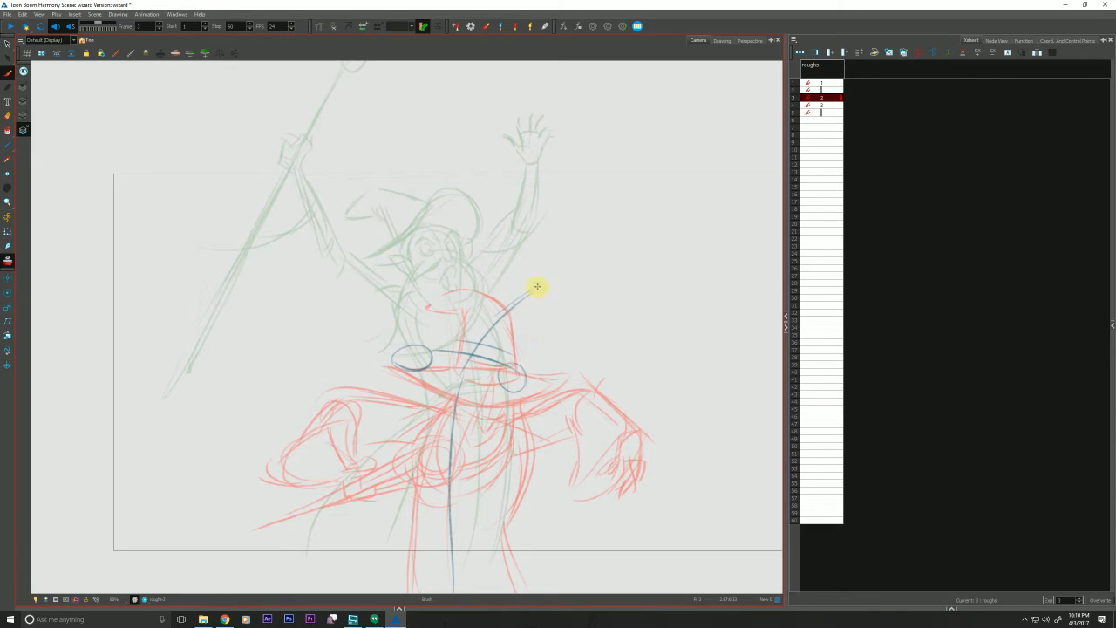
{"action": "mouse_move", "coordinate": [537, 285]}
{"action": "left_mouse_down"}
{"action": "mouse_move", "coordinate": [553, 296]}
{"action": "mouse_move", "coordinate": [548, 338]}
{"action": "left_mouse_up"}
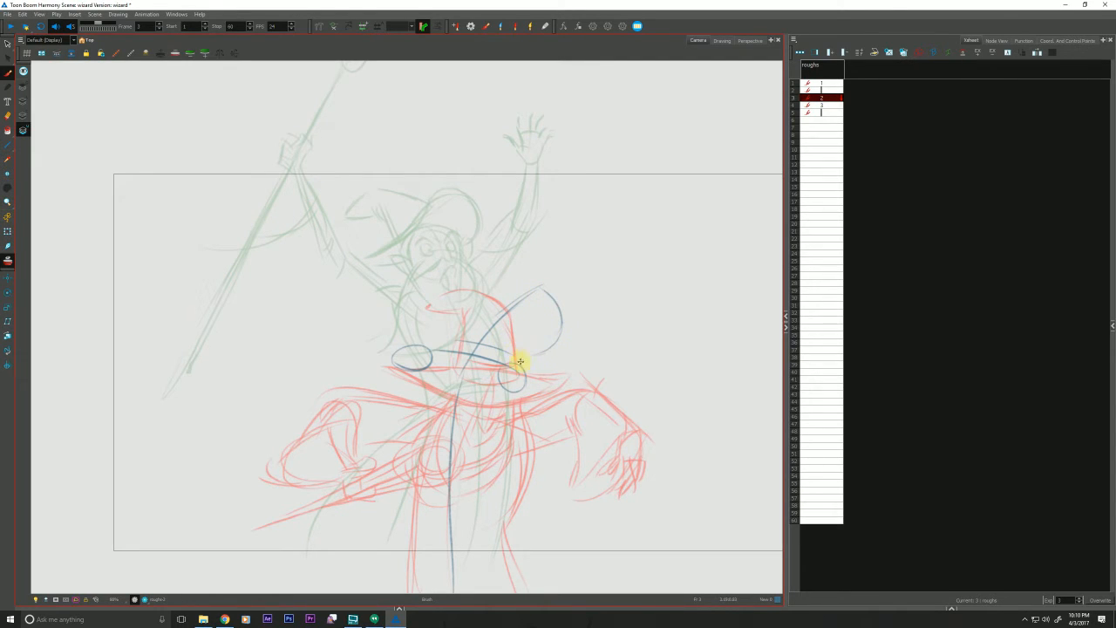
{"action": "mouse_move", "coordinate": [473, 354]}
{"action": "left_mouse_down"}
{"action": "mouse_move", "coordinate": [410, 361]}
{"action": "mouse_move", "coordinate": [389, 339]}
{"action": "mouse_move", "coordinate": [304, 354]}
{"action": "mouse_move", "coordinate": [302, 366]}
{"action": "mouse_move", "coordinate": [319, 343]}
{"action": "mouse_move", "coordinate": [339, 364]}
{"action": "left_mouse_up"}
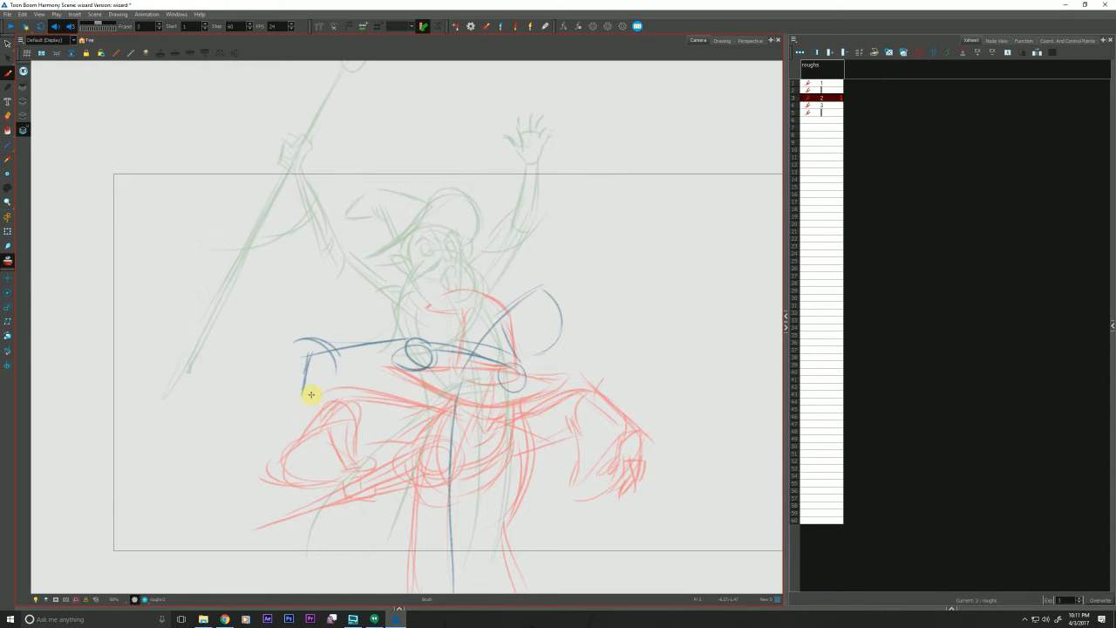
{"action": "left_click_drag", "start_coordinate": [560, 338], "coordinate": [532, 354]}
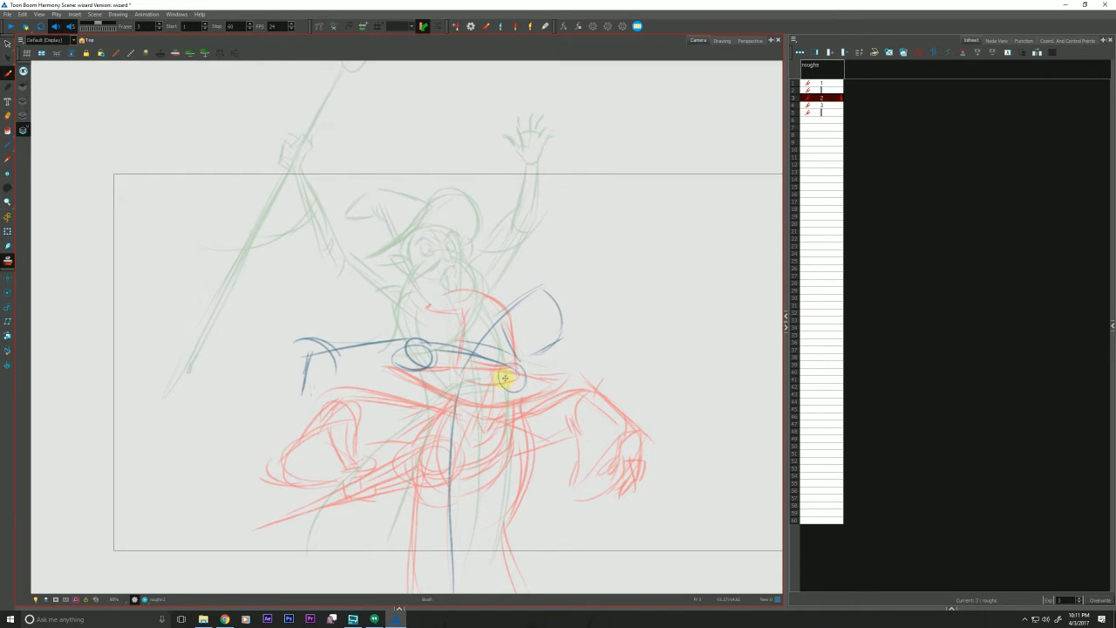
- Sketch the rounded torso of the in-between wizard and the robe lines flaring down below it
{"action": "mouse_move", "coordinate": [513, 389]}
{"action": "left_mouse_down"}
{"action": "mouse_move", "coordinate": [499, 438]}
{"action": "mouse_move", "coordinate": [413, 416]}
{"action": "mouse_move", "coordinate": [513, 422]}
{"action": "mouse_move", "coordinate": [430, 446]}
{"action": "left_mouse_up"}
{"action": "mouse_move", "coordinate": [454, 363]}
{"action": "left_mouse_down"}
{"action": "mouse_move", "coordinate": [417, 424]}
{"action": "mouse_move", "coordinate": [406, 567]}
{"action": "left_mouse_up"}
{"action": "left_click_drag", "start_coordinate": [501, 430], "coordinate": [499, 499]}
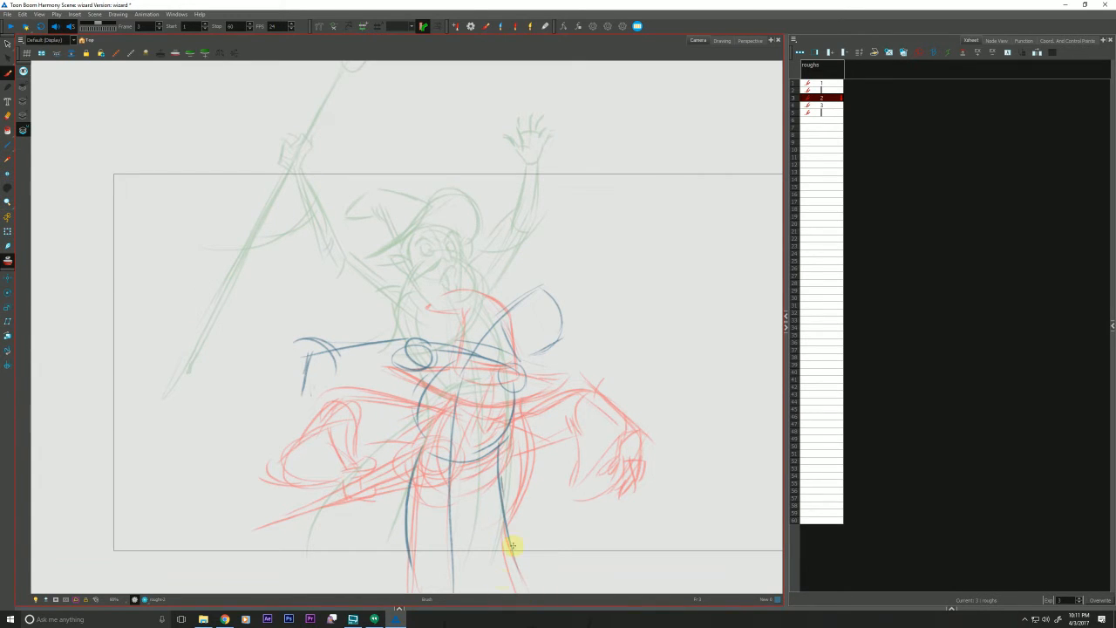
{"action": "mouse_move", "coordinate": [419, 424]}
{"action": "left_mouse_down"}
{"action": "mouse_move", "coordinate": [365, 534]}
{"action": "mouse_move", "coordinate": [362, 576]}
{"action": "left_mouse_up"}
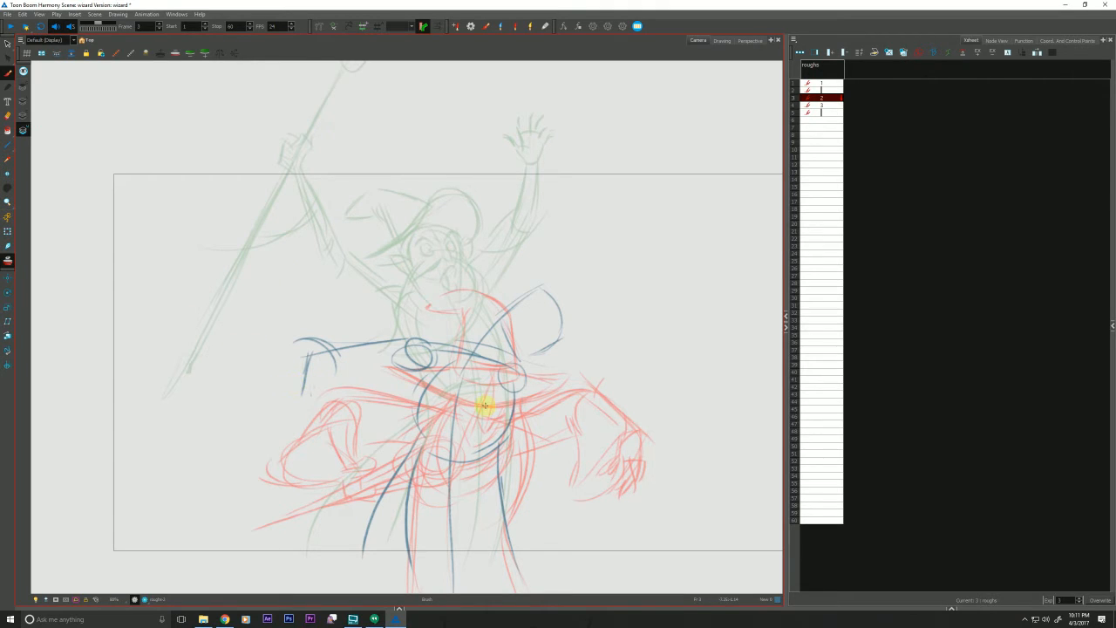
- Sketch the horizontal staff with its round head and the hand gripping it, comparing with the crouched pose
{"action": "left_click_drag", "start_coordinate": [484, 405], "coordinate": [236, 401]}
{"action": "left_click_drag", "start_coordinate": [473, 401], "coordinate": [305, 402]}
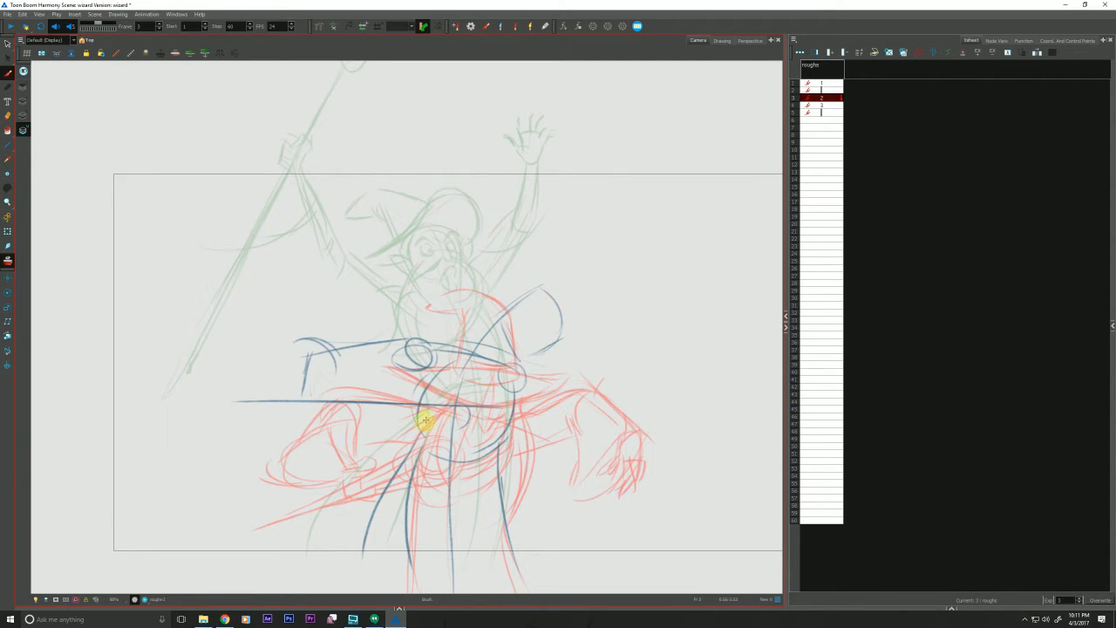
{"action": "mouse_move", "coordinate": [305, 386]}
{"action": "left_mouse_down"}
{"action": "mouse_move", "coordinate": [319, 417]}
{"action": "mouse_move", "coordinate": [336, 408]}
{"action": "mouse_move", "coordinate": [299, 408]}
{"action": "mouse_move", "coordinate": [318, 412]}
{"action": "mouse_move", "coordinate": [305, 391]}
{"action": "mouse_move", "coordinate": [343, 416]}
{"action": "mouse_move", "coordinate": [340, 404]}
{"action": "mouse_move", "coordinate": [318, 421]}
{"action": "mouse_move", "coordinate": [321, 381]}
{"action": "mouse_move", "coordinate": [294, 395]}
{"action": "mouse_move", "coordinate": [345, 388]}
{"action": "mouse_move", "coordinate": [318, 353]}
{"action": "left_mouse_up"}
{"action": "key", "text": "f"}
{"action": "key", "text": "g"}
- Reinforce the outstretched arm, draw its hanging sleeve and thicken the horizontal staff on frame 3
{"action": "left_click_drag", "start_coordinate": [448, 334], "coordinate": [345, 343]}
{"action": "left_click_drag", "start_coordinate": [423, 347], "coordinate": [313, 356]}
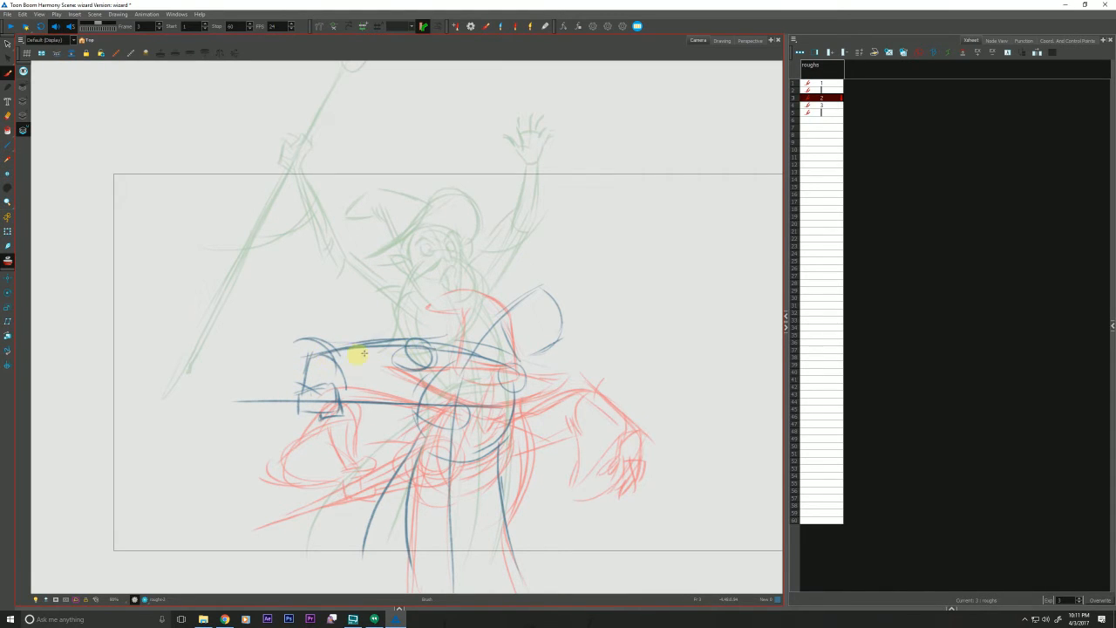
{"action": "mouse_move", "coordinate": [383, 345]}
{"action": "left_mouse_down"}
{"action": "mouse_move", "coordinate": [310, 356]}
{"action": "mouse_move", "coordinate": [302, 385]}
{"action": "mouse_move", "coordinate": [362, 398]}
{"action": "mouse_move", "coordinate": [340, 413]}
{"action": "left_mouse_up"}
{"action": "mouse_move", "coordinate": [439, 398]}
{"action": "left_mouse_down"}
{"action": "mouse_move", "coordinate": [480, 397]}
{"action": "mouse_move", "coordinate": [425, 409]}
{"action": "mouse_move", "coordinate": [475, 425]}
{"action": "mouse_move", "coordinate": [339, 396]}
{"action": "mouse_move", "coordinate": [458, 416]}
{"action": "mouse_move", "coordinate": [259, 399]}
{"action": "mouse_move", "coordinate": [456, 392]}
{"action": "mouse_move", "coordinate": [280, 401]}
{"action": "left_mouse_up"}
{"action": "left_click_drag", "start_coordinate": [443, 421], "coordinate": [305, 410]}
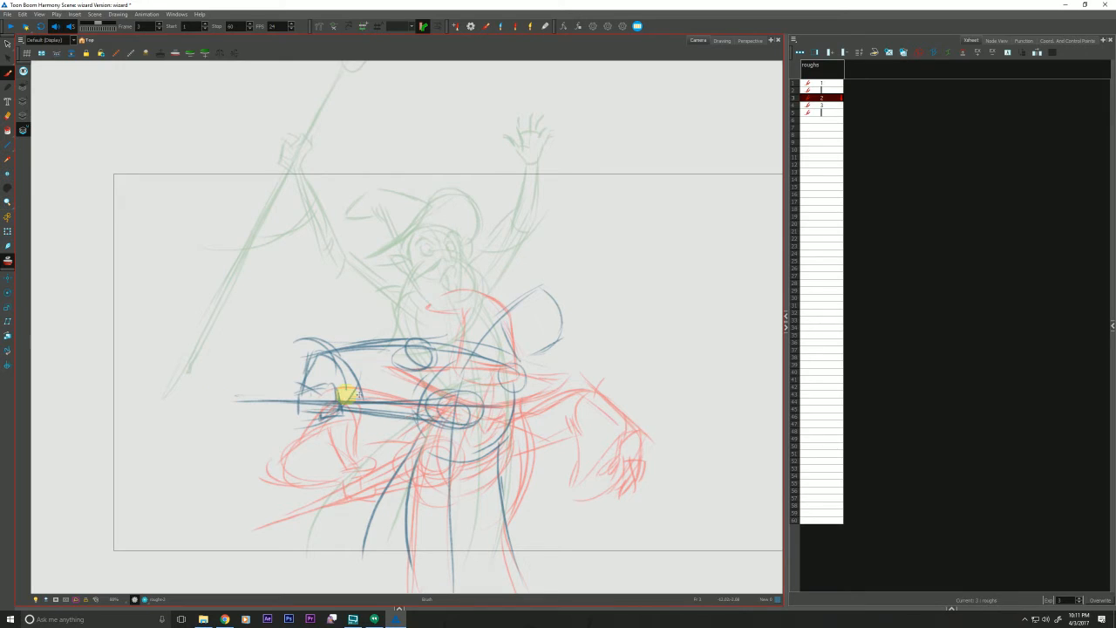
{"action": "left_click_drag", "start_coordinate": [471, 398], "coordinate": [217, 400]}
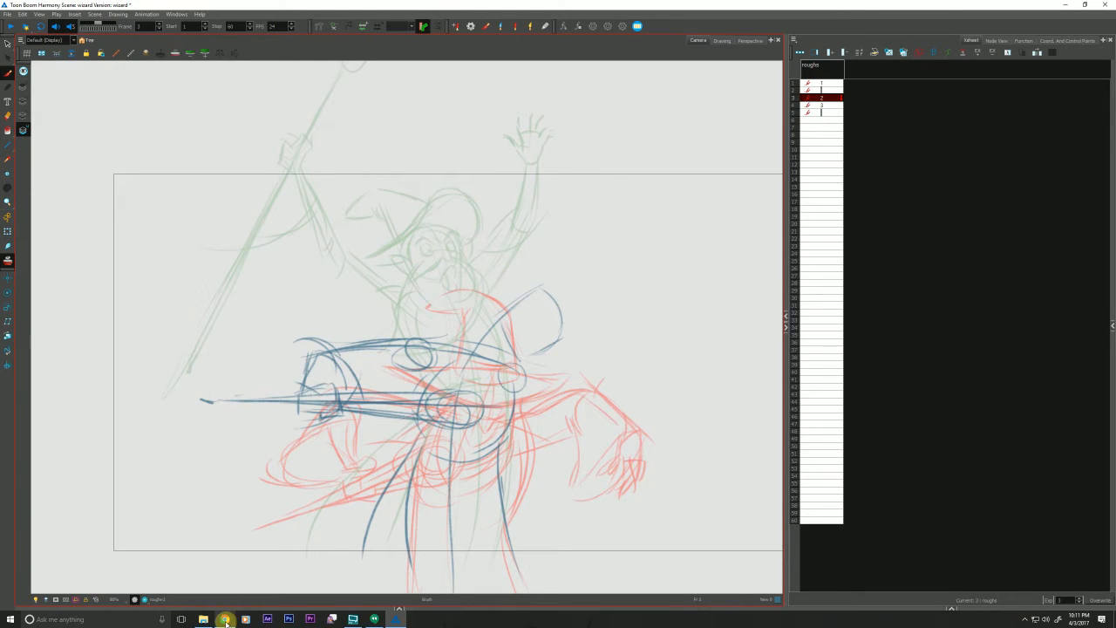
- Switch to YouTube, open the Super Game Corps channel from the subscriptions, browse its videos and return to Harmony
{"action": "left_click", "coordinate": [224, 619]}
{"action": "left_click", "coordinate": [271, 126]}
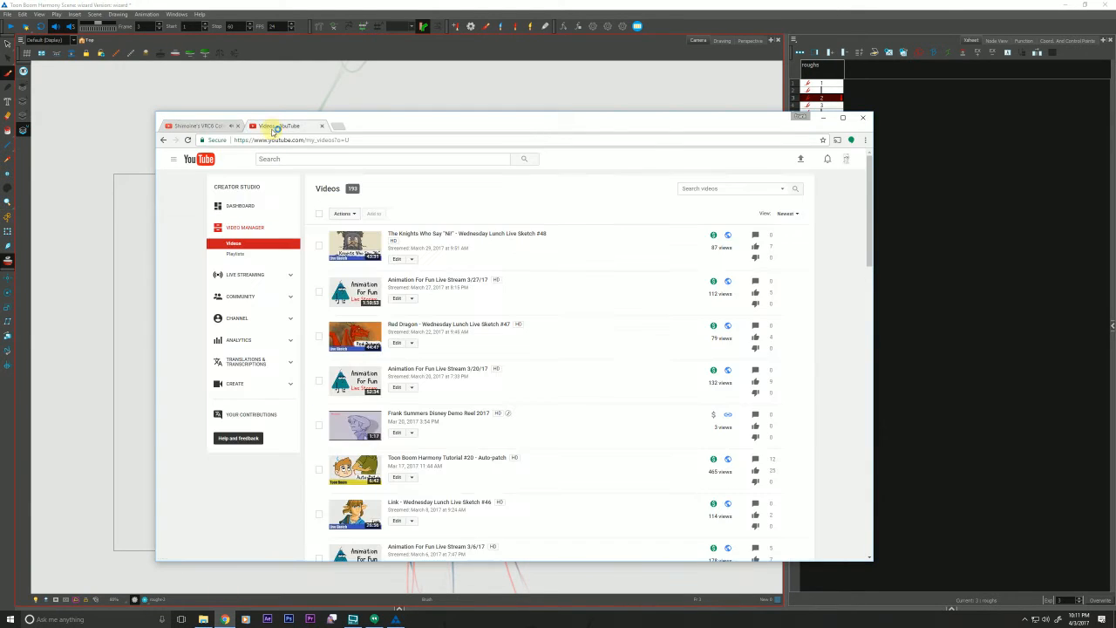
{"action": "left_click", "coordinate": [174, 158]}
{"action": "left_click_drag", "start_coordinate": [254, 281], "coordinate": [260, 518]}
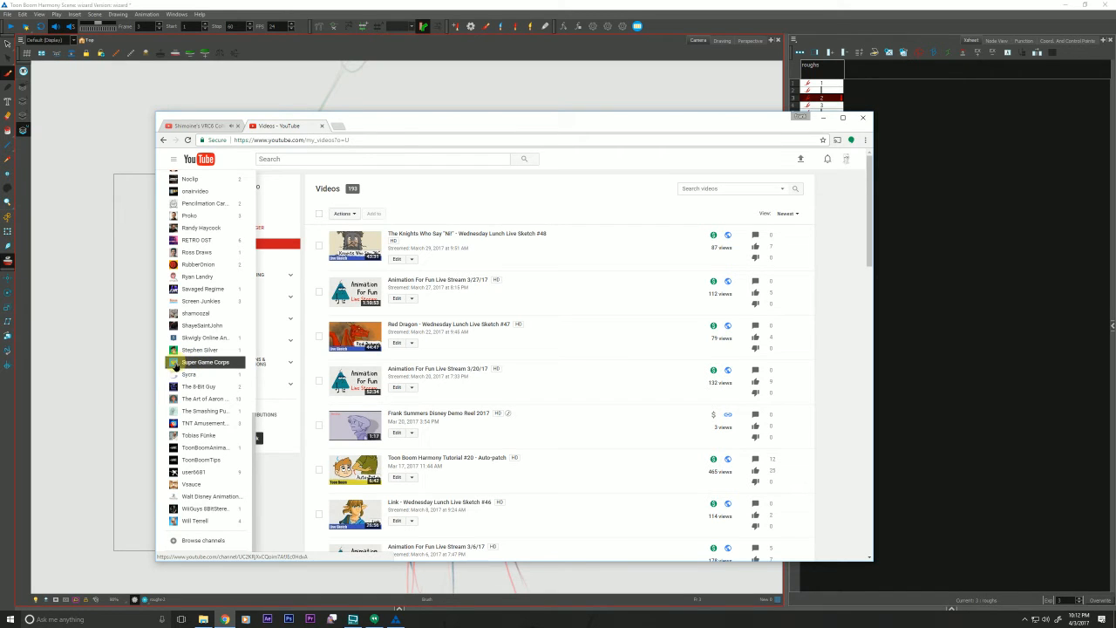
{"action": "left_click", "coordinate": [177, 364]}
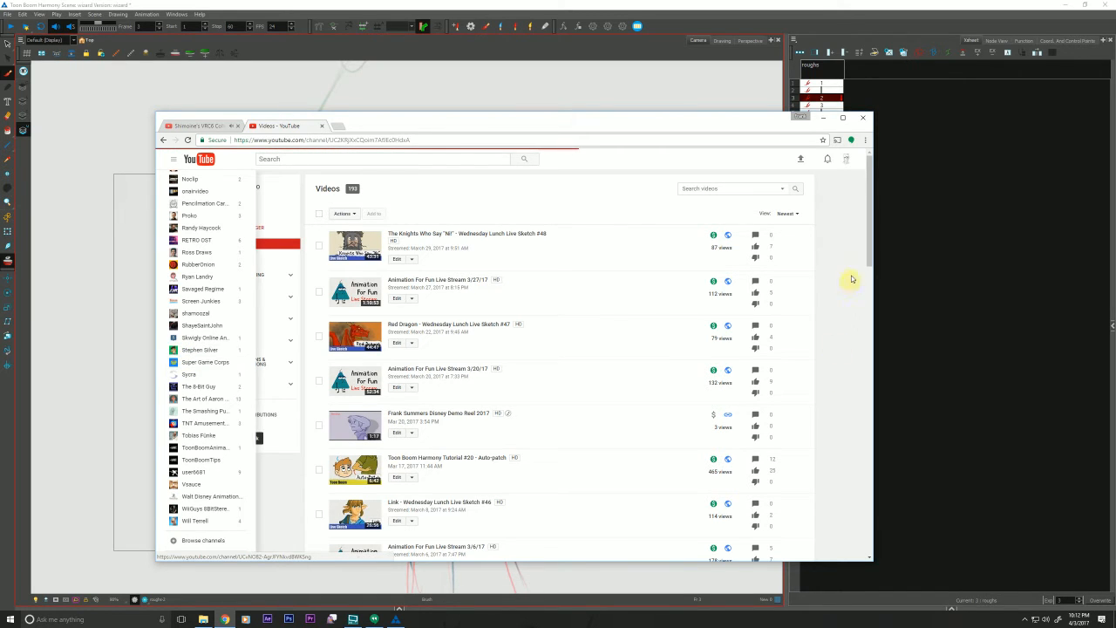
{"action": "left_click_drag", "start_coordinate": [872, 212], "coordinate": [871, 346]}
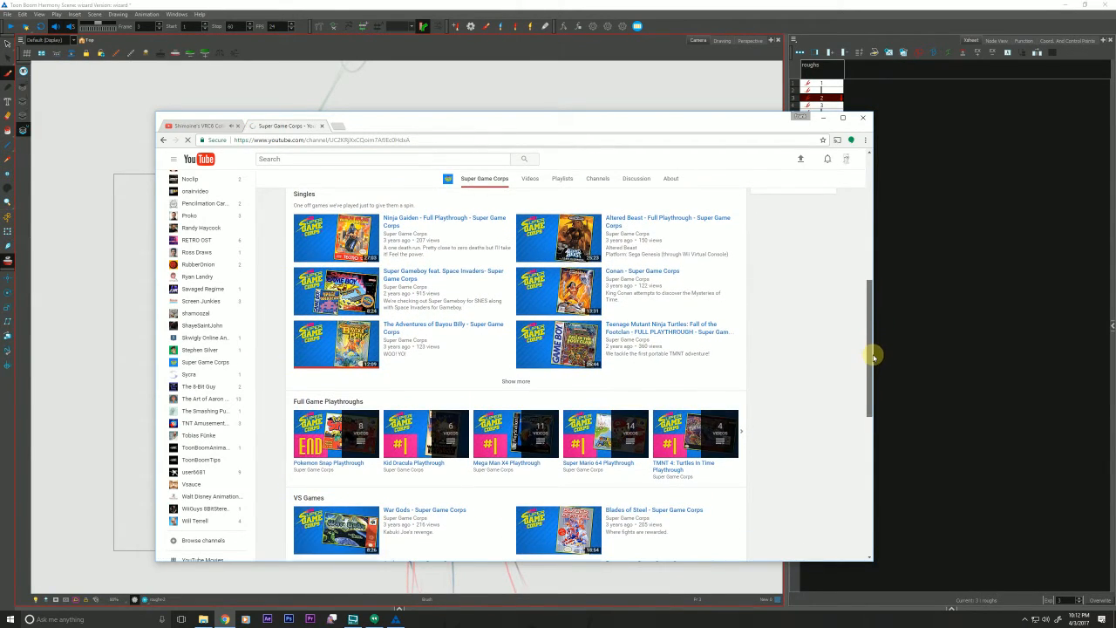
{"action": "left_click", "coordinate": [418, 8]}
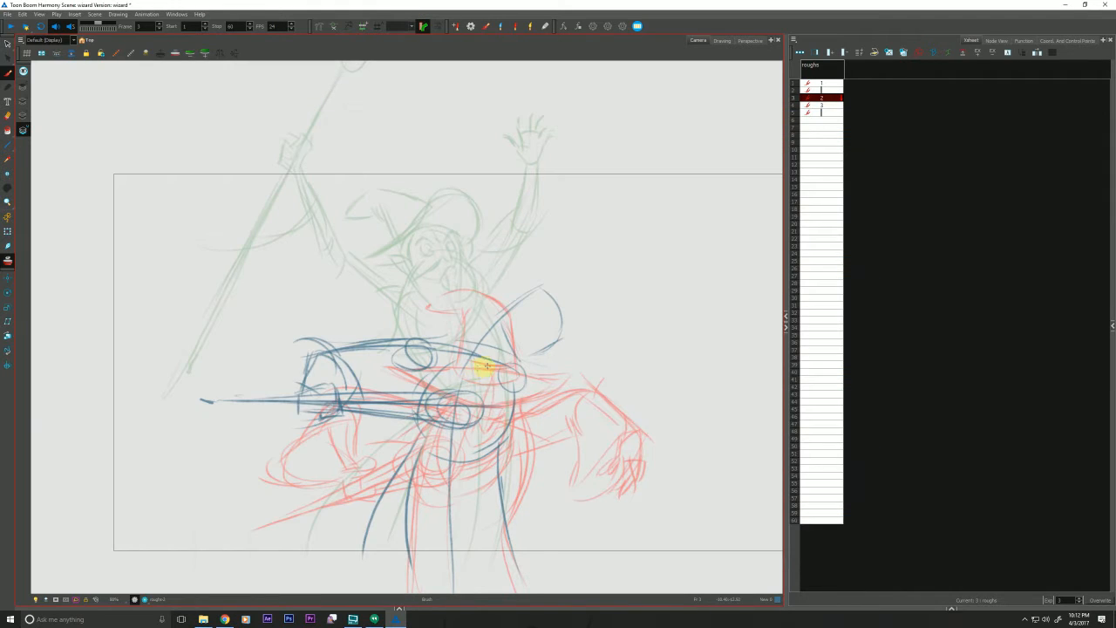
- Flip between frames 1 and 3 and sketch the lower and outer curves of the in-between wizard's head
{"action": "key", "text": "f"}
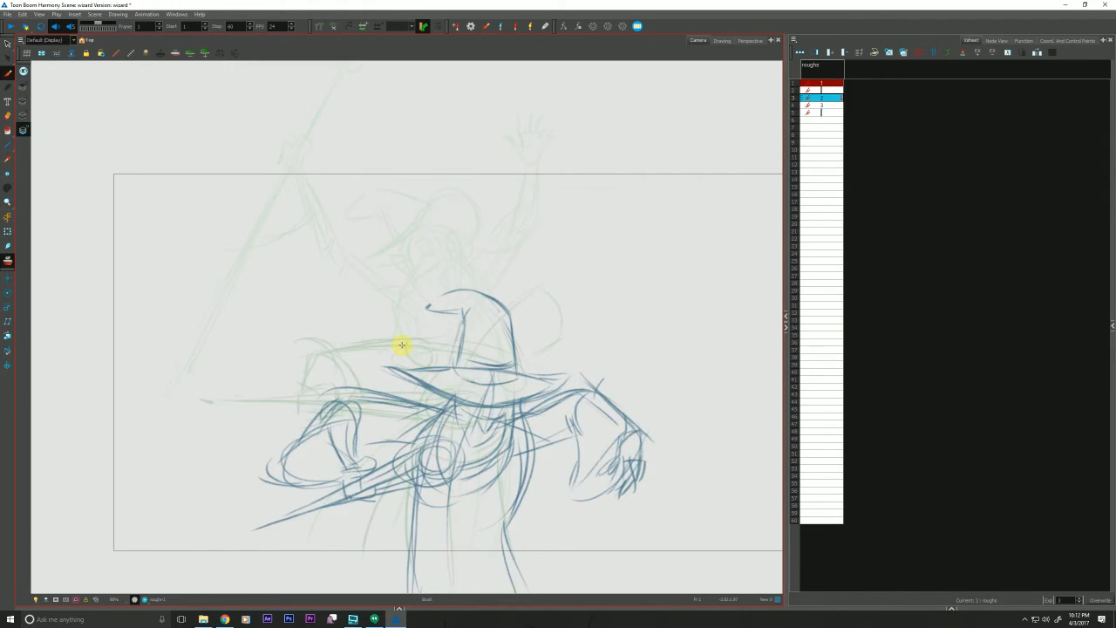
{"action": "key", "text": "g"}
{"action": "key", "text": "f"}
{"action": "key", "text": "g"}
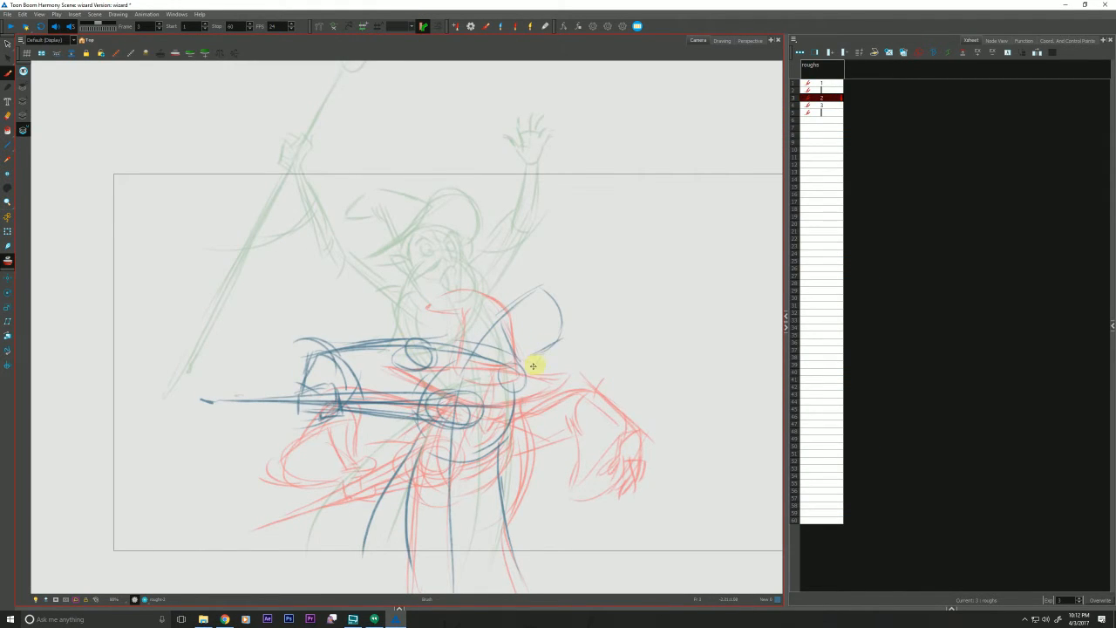
{"action": "left_click_drag", "start_coordinate": [509, 379], "coordinate": [479, 337]}
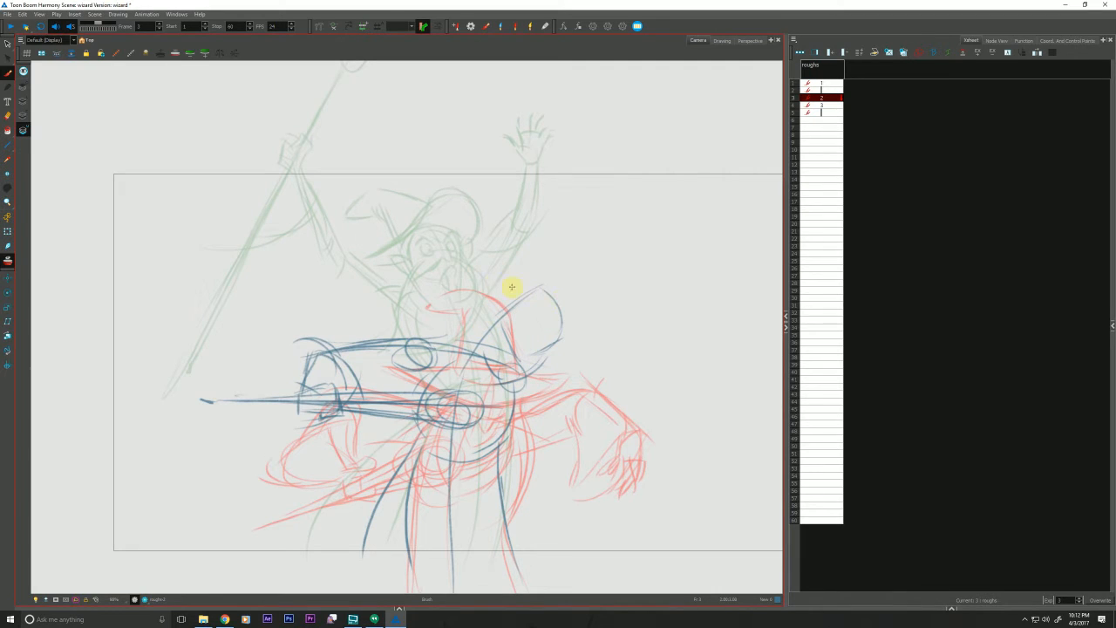
{"action": "mouse_move", "coordinate": [576, 307]}
{"action": "left_mouse_down"}
{"action": "mouse_move", "coordinate": [567, 368]}
{"action": "mouse_move", "coordinate": [489, 366]}
{"action": "mouse_move", "coordinate": [460, 327]}
{"action": "left_mouse_up"}
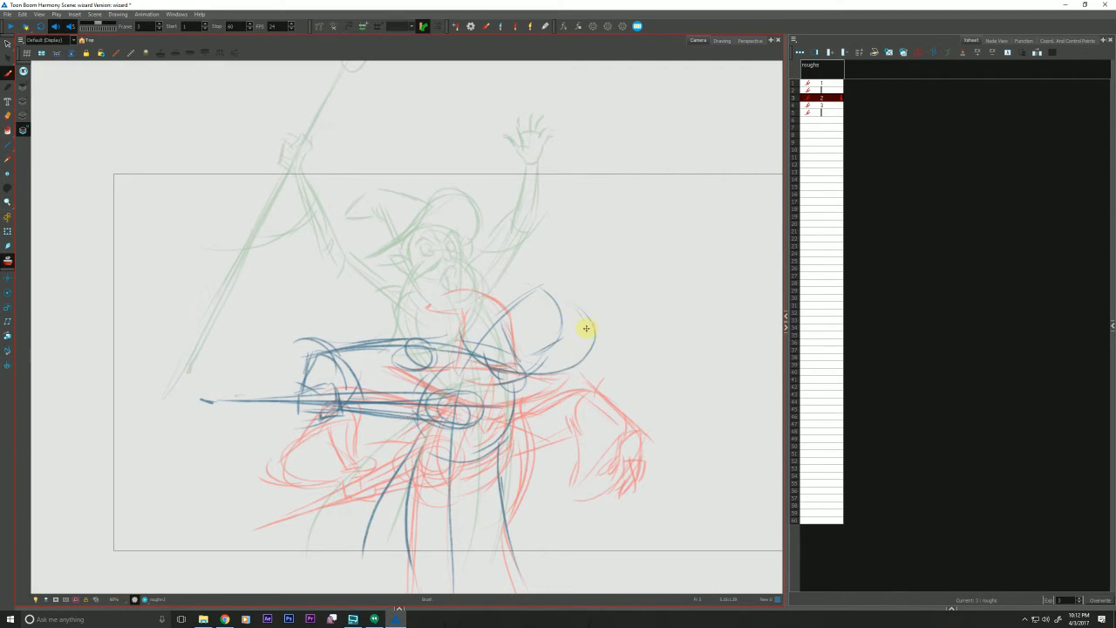
{"action": "left_click_drag", "start_coordinate": [585, 327], "coordinate": [508, 374]}
- Turn off the onion skin and build up the head as a large tilted oval, flipping against the crouched pose
{"action": "left_click", "coordinate": [11, 262]}
{"action": "key", "text": "f"}
{"action": "key", "text": "g"}
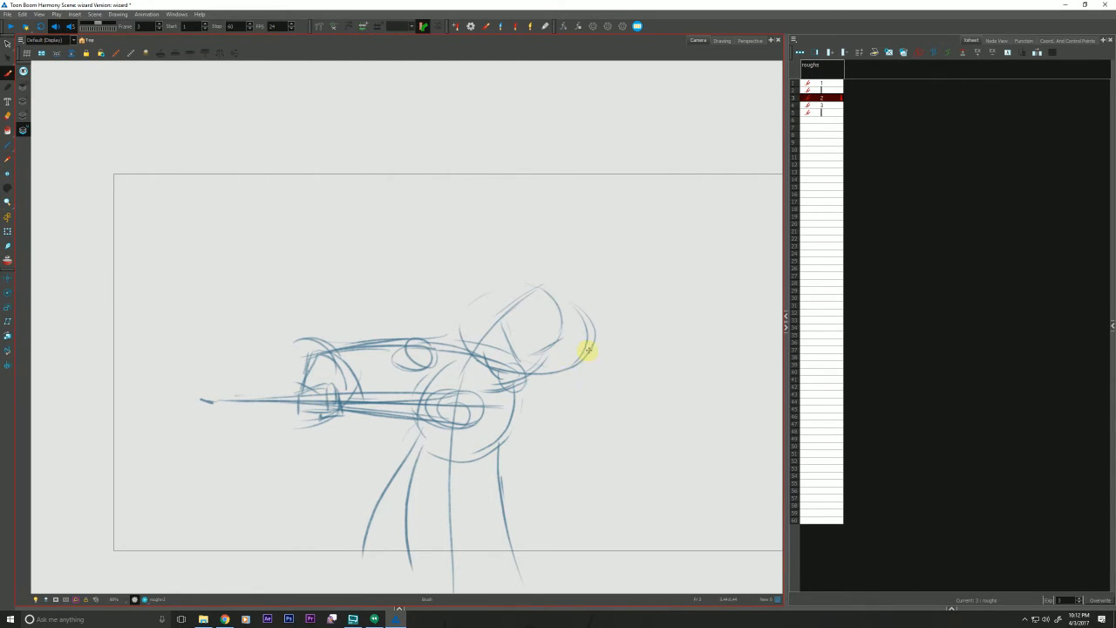
{"action": "mouse_move", "coordinate": [583, 361]}
{"action": "left_mouse_down"}
{"action": "mouse_move", "coordinate": [468, 345]}
{"action": "mouse_move", "coordinate": [513, 385]}
{"action": "mouse_move", "coordinate": [568, 311]}
{"action": "mouse_move", "coordinate": [444, 316]}
{"action": "mouse_move", "coordinate": [498, 389]}
{"action": "mouse_move", "coordinate": [454, 307]}
{"action": "mouse_move", "coordinate": [445, 334]}
{"action": "left_mouse_up"}
{"action": "key", "text": "f"}
{"action": "key", "text": "g"}
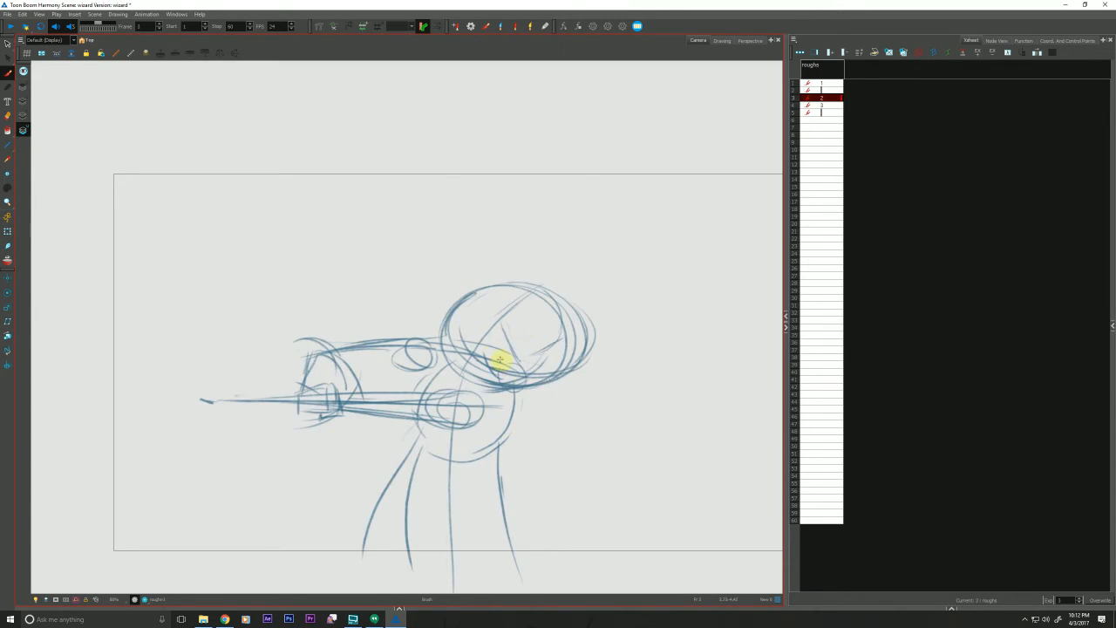
- Sketch a wide, slanted hat brim sweeping across the base of the head, checking it against frames 1 and 4
{"action": "left_click_drag", "start_coordinate": [521, 370], "coordinate": [602, 429]}
{"action": "key", "text": "f"}
{"action": "key", "text": "g"}
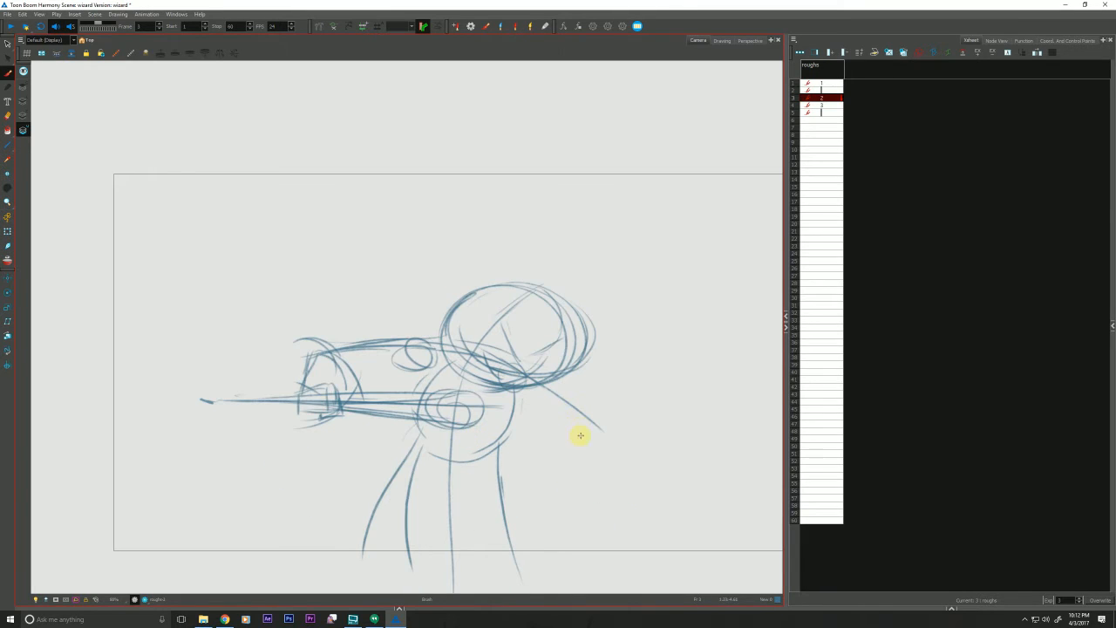
{"action": "left_click_drag", "start_coordinate": [516, 373], "coordinate": [394, 317]}
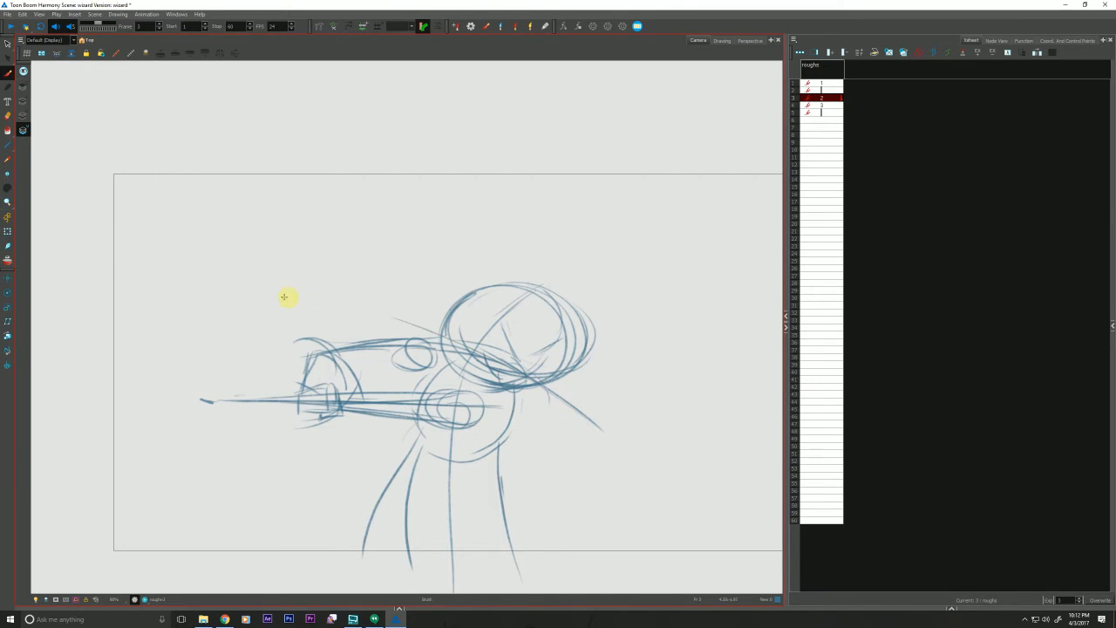
{"action": "left_click_drag", "start_coordinate": [513, 380], "coordinate": [284, 318]}
{"action": "key", "text": "f"}
{"action": "key", "text": "g"}
{"action": "key", "text": "g"}
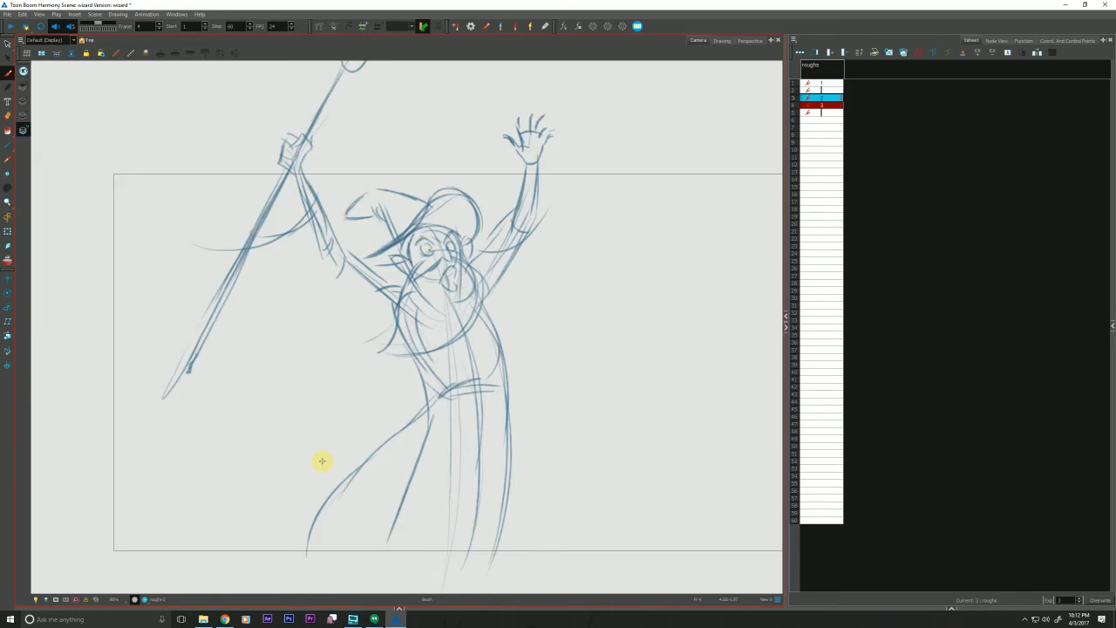
{"action": "key", "text": "f"}
- Cut out and delete the outstretched arm, the staff and most of the upper torso from the frame 3 drawing
{"action": "mouse_move", "coordinate": [571, 408]}
{"action": "left_mouse_down"}
{"action": "mouse_move", "coordinate": [387, 306]}
{"action": "mouse_move", "coordinate": [292, 322]}
{"action": "mouse_move", "coordinate": [367, 316]}
{"action": "mouse_move", "coordinate": [291, 456]}
{"action": "mouse_move", "coordinate": [124, 381]}
{"action": "left_mouse_up"}
{"action": "key", "text": "alt+t"}
{"action": "key", "text": "Delete"}
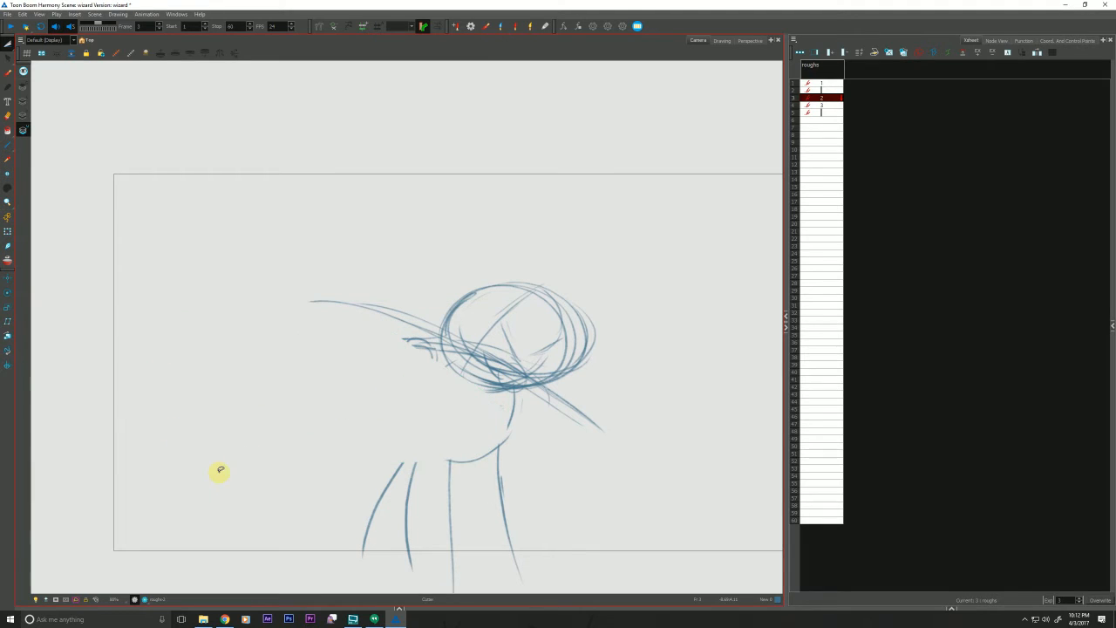
- Sketch the raised outstretched arm and its hand on the frame 3 drawing with the brush, flipping against frame 1
{"action": "key", "text": "alt+b"}
{"action": "key", "text": "f"}
{"action": "key", "text": "g"}
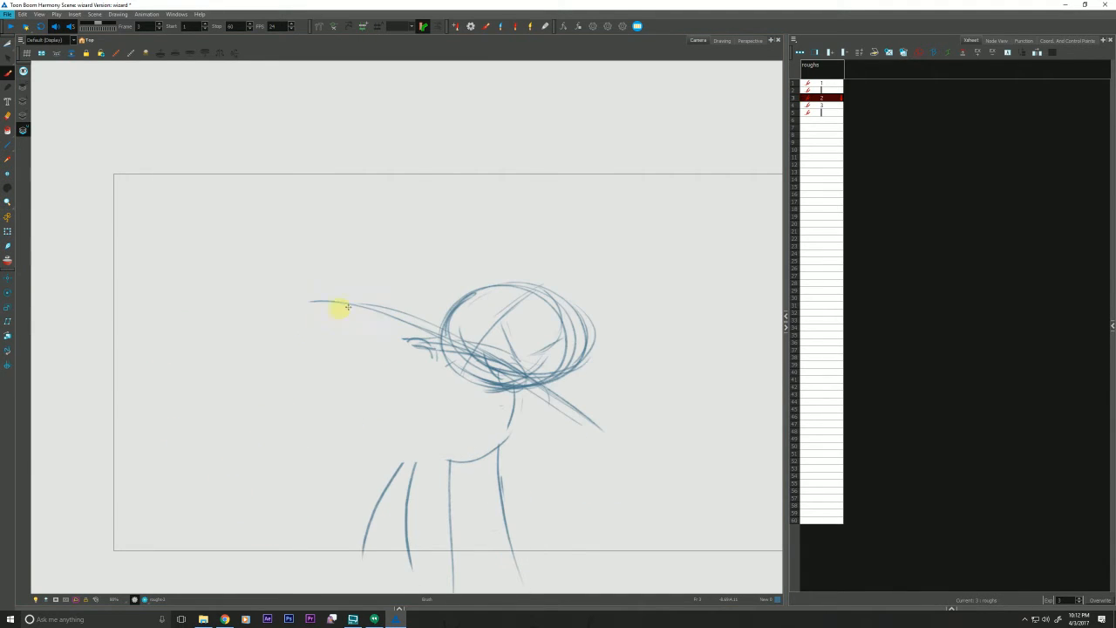
{"action": "mouse_move", "coordinate": [531, 387]}
{"action": "left_mouse_down"}
{"action": "mouse_move", "coordinate": [362, 299]}
{"action": "mouse_move", "coordinate": [307, 289]}
{"action": "left_mouse_up"}
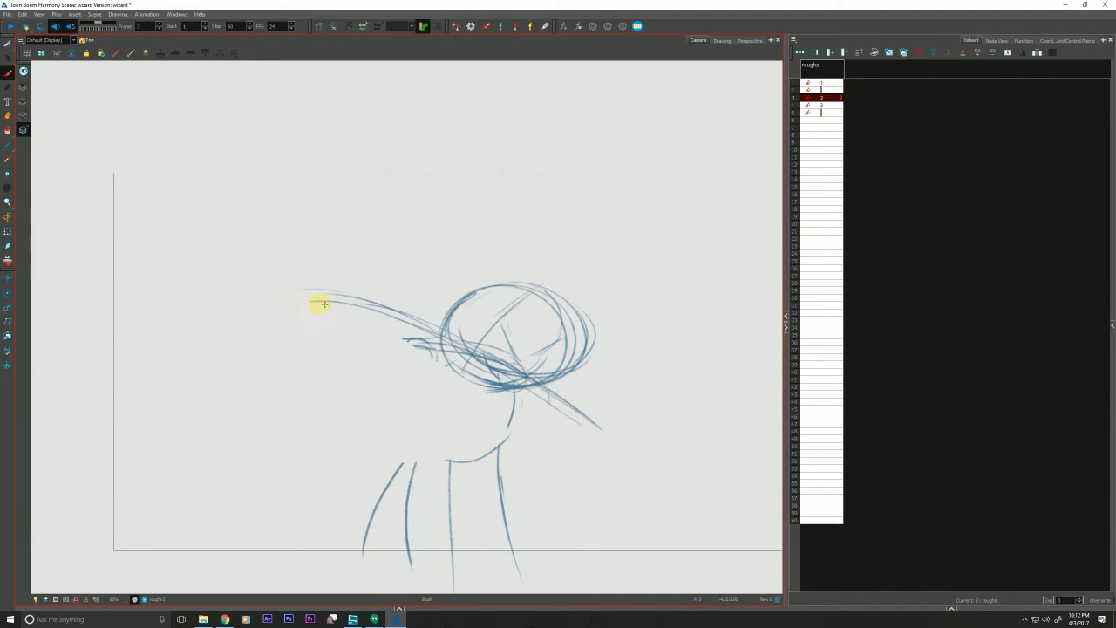
{"action": "left_click_drag", "start_coordinate": [354, 318], "coordinate": [397, 305]}
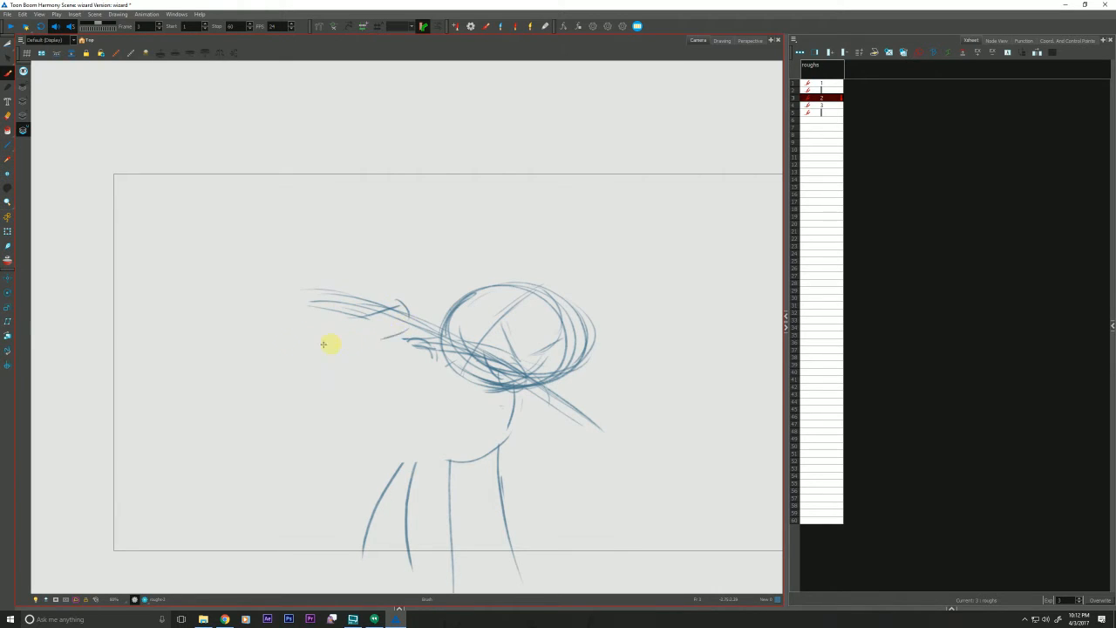
{"action": "mouse_move", "coordinate": [347, 313]}
{"action": "left_mouse_down"}
{"action": "mouse_move", "coordinate": [363, 343]}
{"action": "mouse_move", "coordinate": [393, 342]}
{"action": "mouse_move", "coordinate": [335, 335]}
{"action": "mouse_move", "coordinate": [386, 345]}
{"action": "mouse_move", "coordinate": [346, 315]}
{"action": "mouse_move", "coordinate": [366, 316]}
{"action": "mouse_move", "coordinate": [303, 296]}
{"action": "left_mouse_up"}
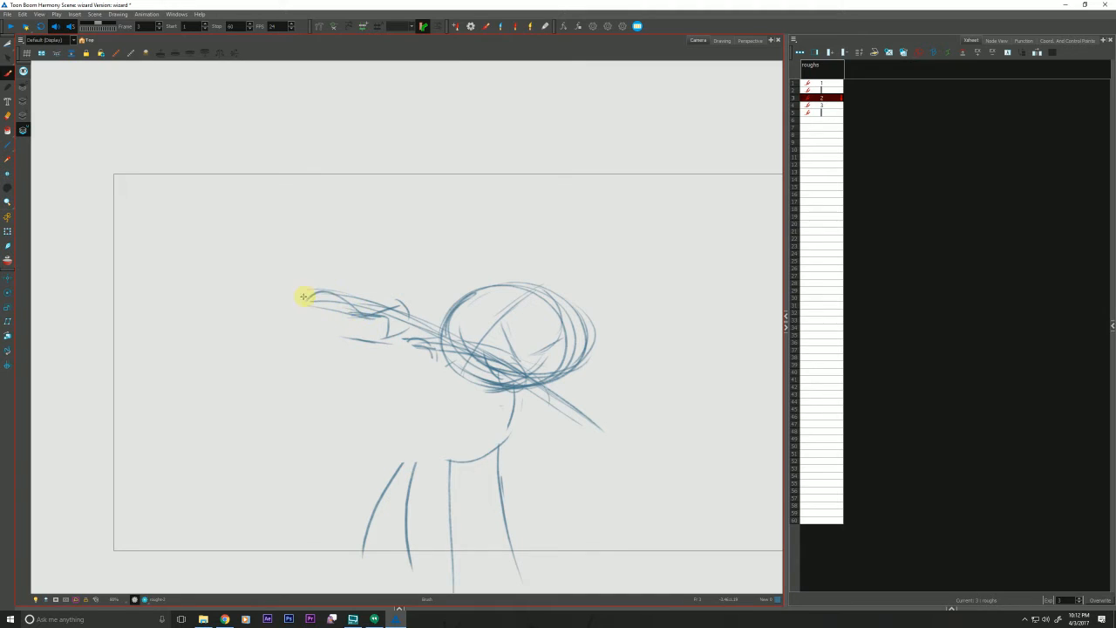
{"action": "key", "text": "f"}
{"action": "key", "text": "g"}
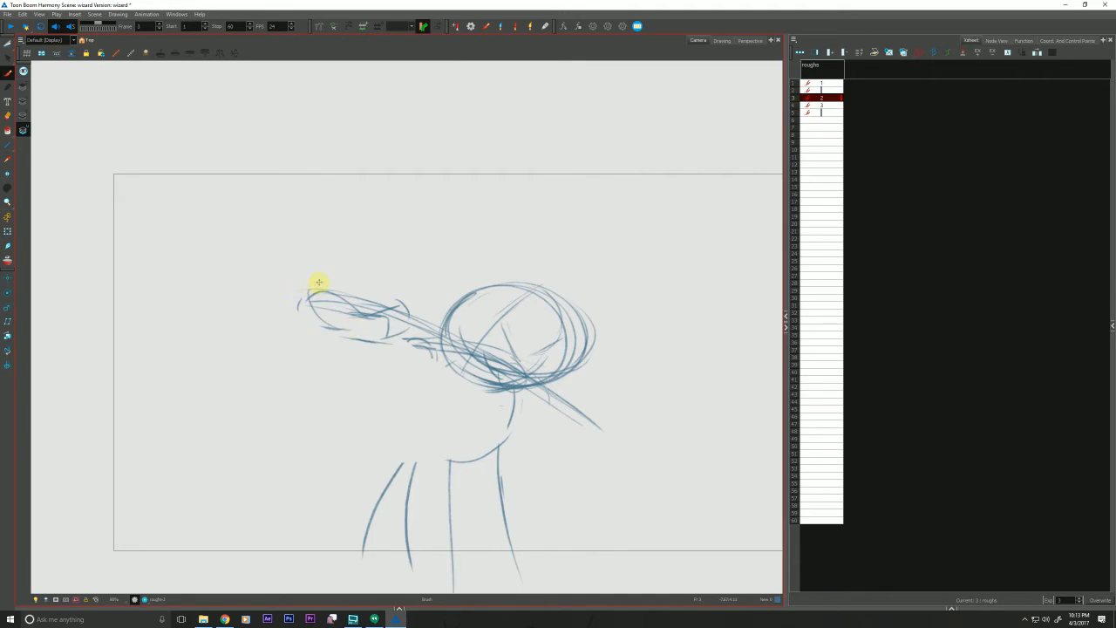
- Draw the long slanted staff running under the outstretched hand, with a round orb at its lower end
{"action": "key", "text": "f"}
{"action": "key", "text": "g"}
{"action": "mouse_move", "coordinate": [361, 316]}
{"action": "left_mouse_down"}
{"action": "mouse_move", "coordinate": [478, 387]}
{"action": "mouse_move", "coordinate": [389, 341]}
{"action": "mouse_move", "coordinate": [385, 321]}
{"action": "mouse_move", "coordinate": [377, 345]}
{"action": "mouse_move", "coordinate": [355, 315]}
{"action": "mouse_move", "coordinate": [350, 338]}
{"action": "mouse_move", "coordinate": [434, 365]}
{"action": "mouse_move", "coordinate": [236, 288]}
{"action": "mouse_move", "coordinate": [456, 366]}
{"action": "mouse_move", "coordinate": [411, 354]}
{"action": "mouse_move", "coordinate": [441, 386]}
{"action": "left_mouse_up"}
{"action": "key", "text": "ctrl+s"}
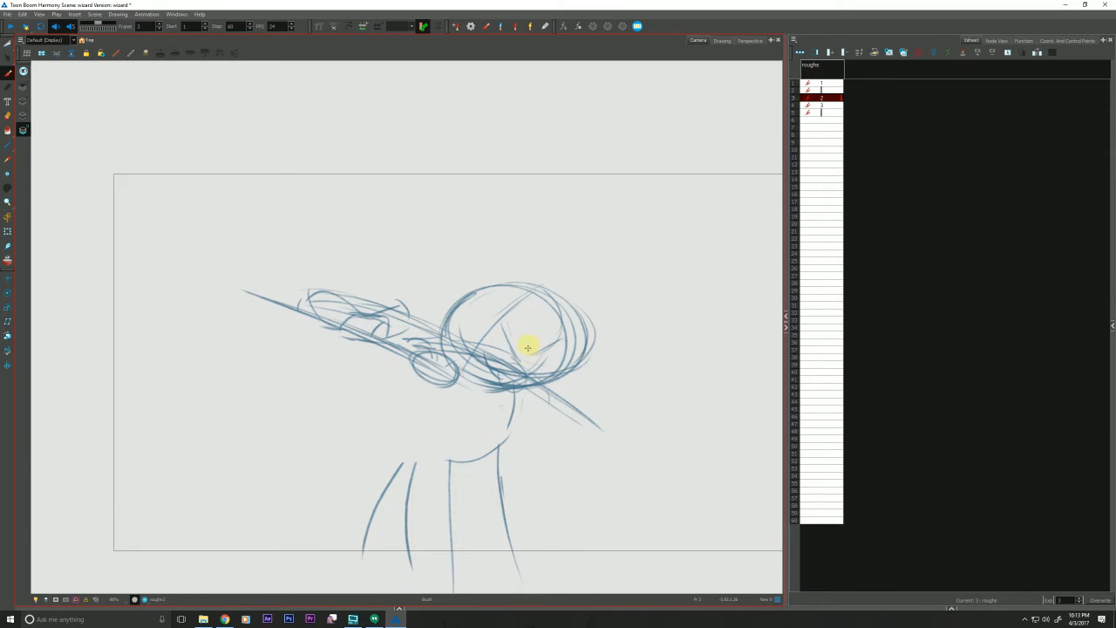
- Sketch the hat's rounded crown and curved, pointed tip over the head on frame 3, comparing it with frame 1
{"action": "mouse_move", "coordinate": [543, 282]}
{"action": "left_mouse_down"}
{"action": "mouse_move", "coordinate": [533, 347]}
{"action": "mouse_move", "coordinate": [501, 313]}
{"action": "mouse_move", "coordinate": [515, 260]}
{"action": "left_mouse_up"}
{"action": "key", "text": "f"}
{"action": "key", "text": "g"}
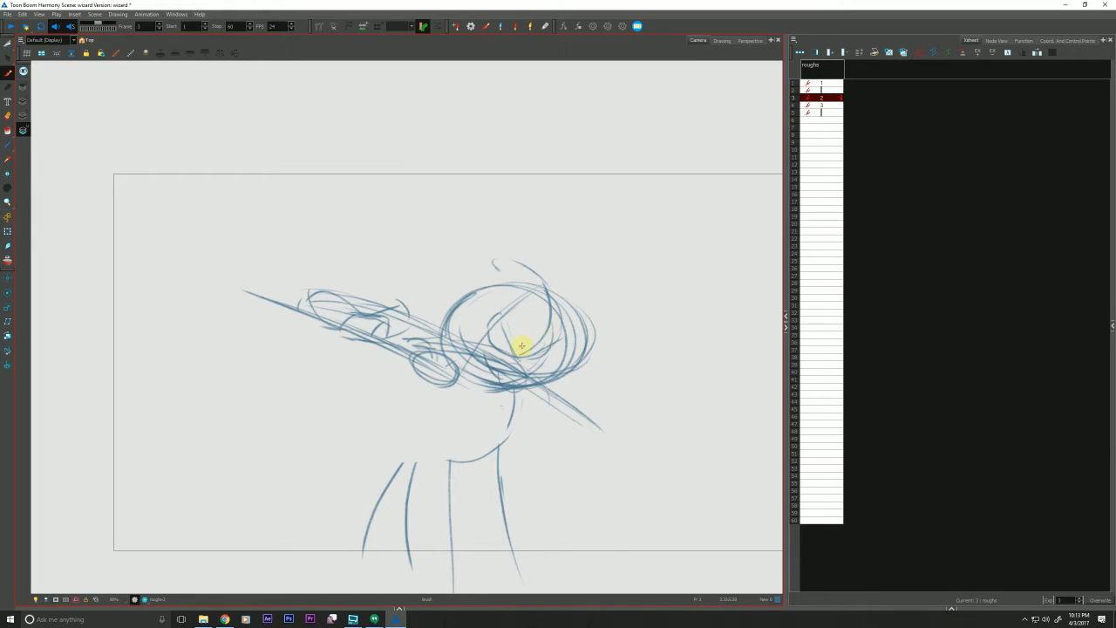
{"action": "mouse_move", "coordinate": [551, 321]}
{"action": "left_mouse_down"}
{"action": "mouse_move", "coordinate": [492, 338]}
{"action": "mouse_move", "coordinate": [526, 342]}
{"action": "mouse_move", "coordinate": [497, 313]}
{"action": "mouse_move", "coordinate": [504, 325]}
{"action": "mouse_move", "coordinate": [511, 280]}
{"action": "mouse_move", "coordinate": [490, 338]}
{"action": "left_mouse_up"}
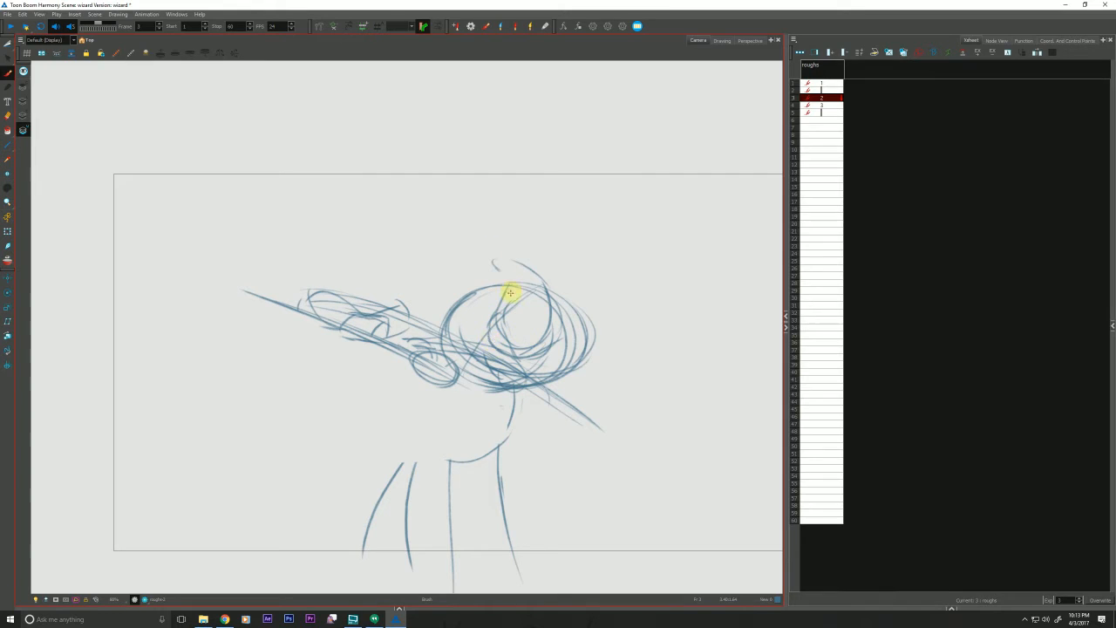
{"action": "left_click_drag", "start_coordinate": [509, 293], "coordinate": [489, 258]}
{"action": "key", "text": "f"}
{"action": "key", "text": "g"}
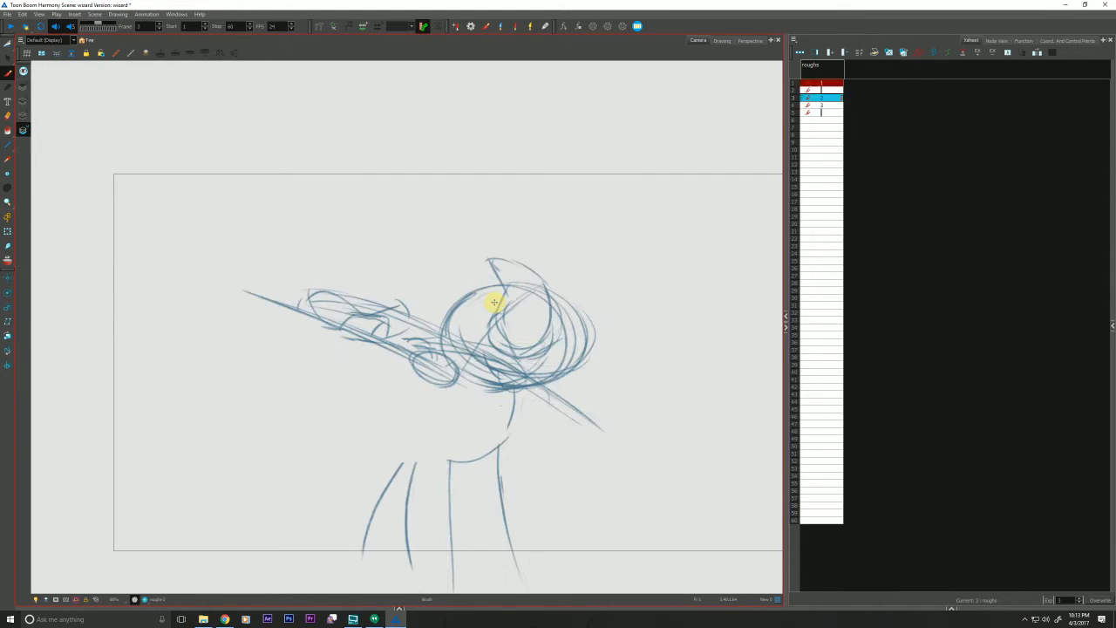
- Add a shallow curve across the chest below the head on frame 3, flipping against frame 1
{"action": "mouse_move", "coordinate": [547, 296]}
{"action": "left_mouse_down"}
{"action": "mouse_move", "coordinate": [559, 380]}
{"action": "mouse_move", "coordinate": [461, 424]}
{"action": "mouse_move", "coordinate": [425, 403]}
{"action": "left_mouse_up"}
{"action": "key", "text": "f"}
{"action": "key", "text": "g"}
{"action": "key", "text": "f"}
{"action": "key", "text": "g"}
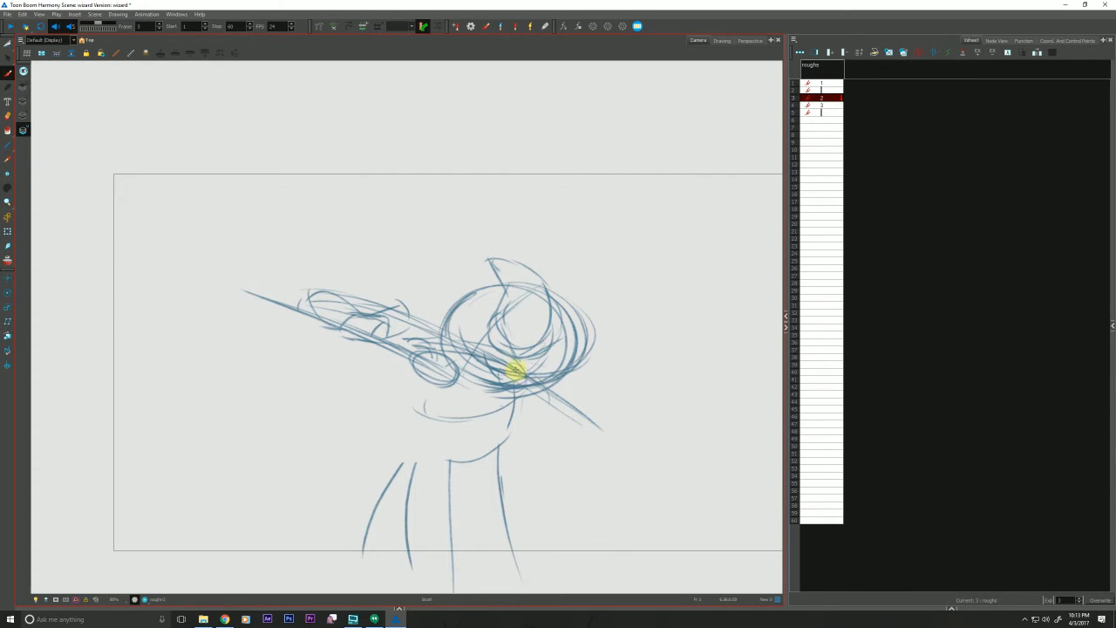
- Rough in the other arm on frame 3, dropping to a bent elbow and rising to the wrist, checking it against frame 1
{"action": "mouse_move", "coordinate": [533, 388]}
{"action": "left_mouse_down"}
{"action": "mouse_move", "coordinate": [562, 436]}
{"action": "mouse_move", "coordinate": [565, 402]}
{"action": "mouse_move", "coordinate": [568, 458]}
{"action": "mouse_move", "coordinate": [600, 413]}
{"action": "mouse_move", "coordinate": [633, 413]}
{"action": "mouse_move", "coordinate": [609, 407]}
{"action": "mouse_move", "coordinate": [625, 439]}
{"action": "left_mouse_up"}
{"action": "key", "text": "f"}
{"action": "key", "text": "g"}
{"action": "key", "text": "f"}
{"action": "key", "text": "g"}
{"action": "key", "text": "f"}
{"action": "key", "text": "g"}
{"action": "key", "text": "f"}
{"action": "key", "text": "g"}
{"action": "key", "text": "f"}
{"action": "key", "text": "g"}
{"action": "key", "text": "f"}
{"action": "key", "text": "g"}
- Erase the peak of the bent arm's wrist and compare the arm with frame 1
{"action": "left_click_drag", "start_coordinate": [613, 397], "coordinate": [630, 413]}
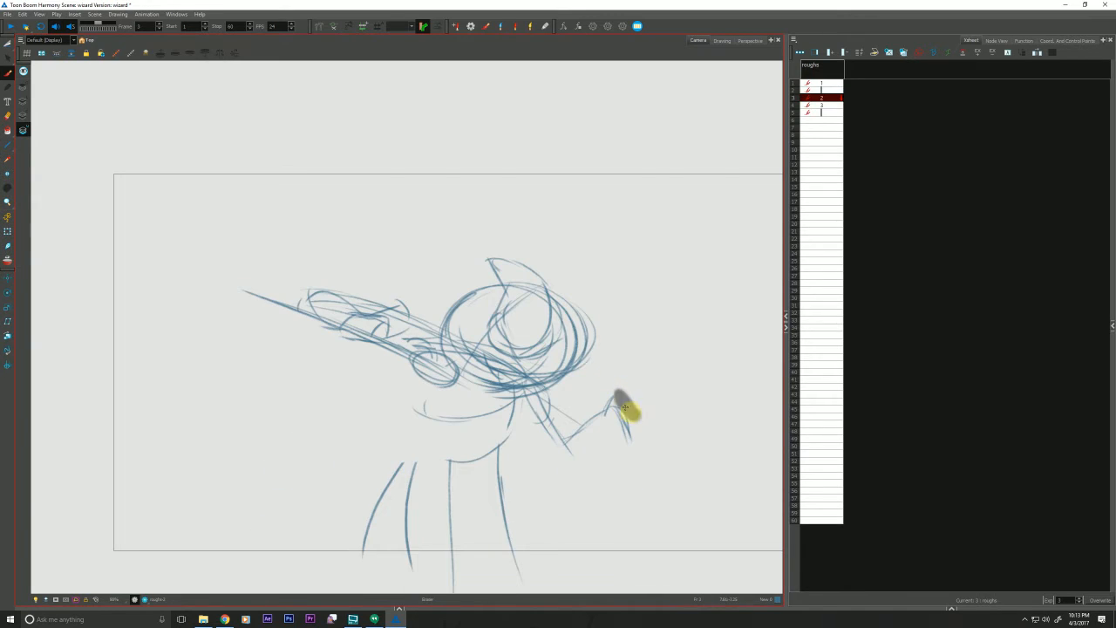
{"action": "key", "text": "ctrl+z"}
{"action": "key", "text": "f"}
{"action": "key", "text": "g"}
{"action": "key", "text": "f"}
{"action": "key", "text": "g"}
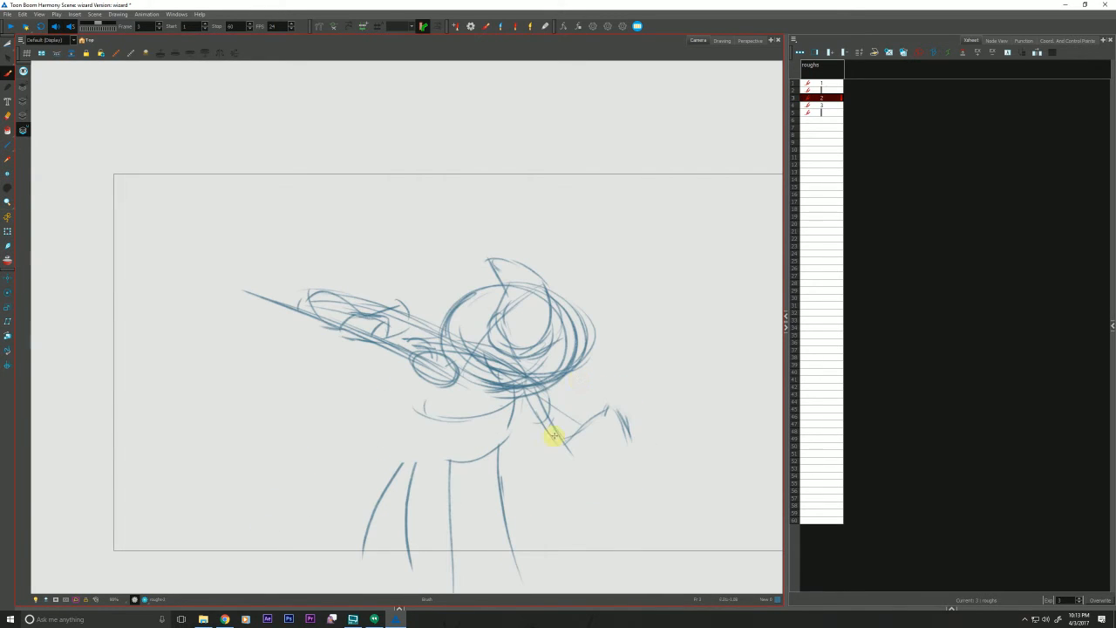
- Sketch the cuff and loose hanging sleeve around the bent arm and restore the line over the wrist
{"action": "mouse_move", "coordinate": [565, 427]}
{"action": "left_mouse_down"}
{"action": "mouse_move", "coordinate": [556, 458]}
{"action": "mouse_move", "coordinate": [549, 449]}
{"action": "left_mouse_up"}
{"action": "mouse_move", "coordinate": [559, 430]}
{"action": "left_mouse_down"}
{"action": "mouse_move", "coordinate": [612, 408]}
{"action": "mouse_move", "coordinate": [580, 449]}
{"action": "mouse_move", "coordinate": [608, 455]}
{"action": "mouse_move", "coordinate": [563, 462]}
{"action": "left_mouse_up"}
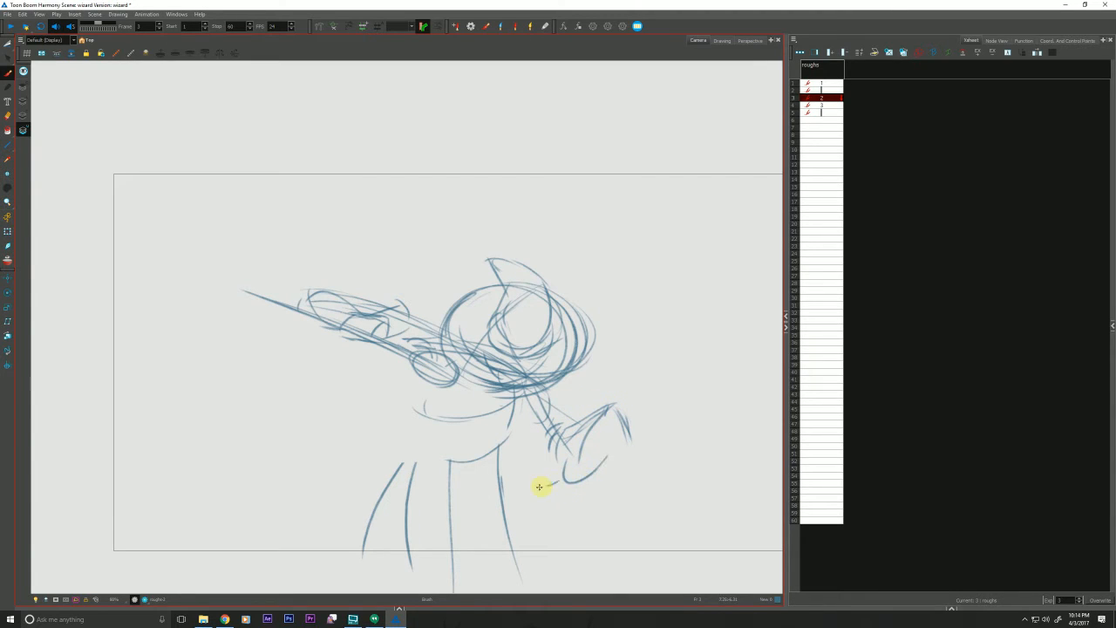
{"action": "left_click_drag", "start_coordinate": [515, 401], "coordinate": [536, 462]}
{"action": "left_click_drag", "start_coordinate": [534, 387], "coordinate": [565, 431]}
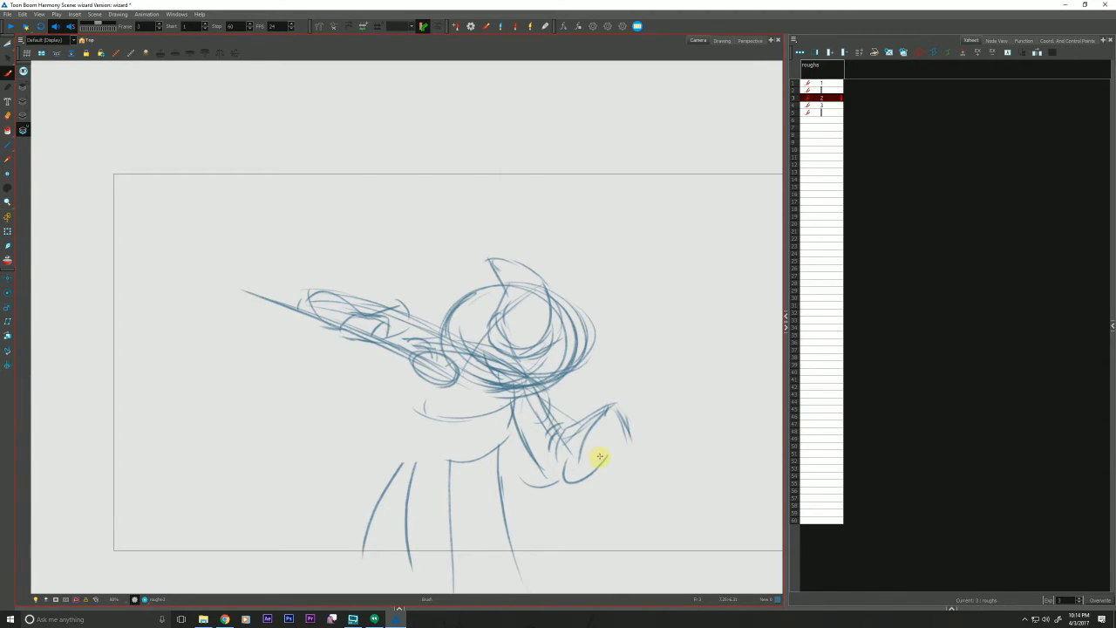
{"action": "mouse_move", "coordinate": [621, 407]}
{"action": "left_mouse_down"}
{"action": "mouse_move", "coordinate": [635, 423]}
{"action": "mouse_move", "coordinate": [605, 424]}
{"action": "left_mouse_up"}
- Flip repeatedly between frames 1 and 3 to examine how the bent arm and sleeve move
{"action": "key", "text": "f"}
{"action": "key", "text": "g"}
{"action": "key", "text": "f"}
{"action": "key", "text": "f"}
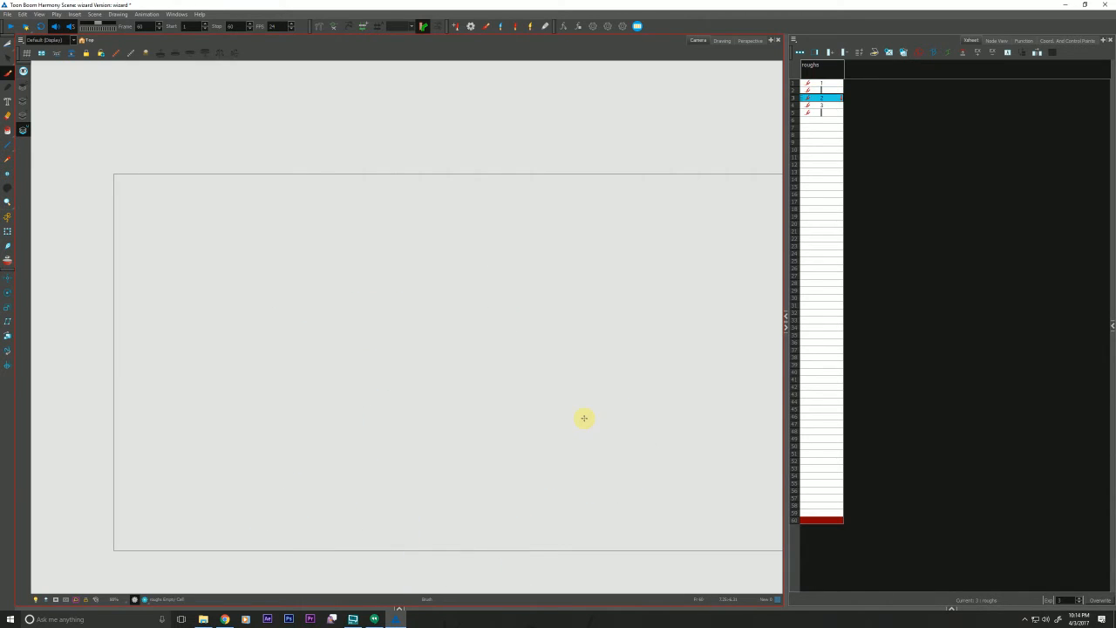
{"action": "key", "text": "g"}
{"action": "key", "text": "g"}
{"action": "key", "text": "f"}
{"action": "key", "text": "g"}
{"action": "key", "text": "f"}
{"action": "key", "text": "g"}
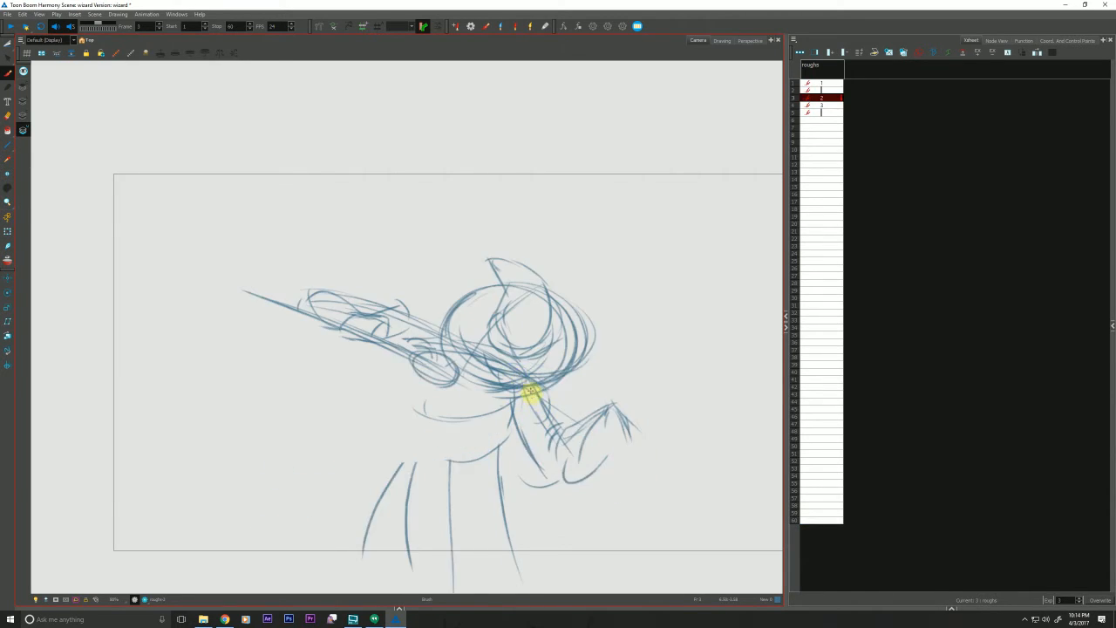
{"action": "key", "text": "f"}
{"action": "key", "text": "g"}
{"action": "key", "text": "f"}
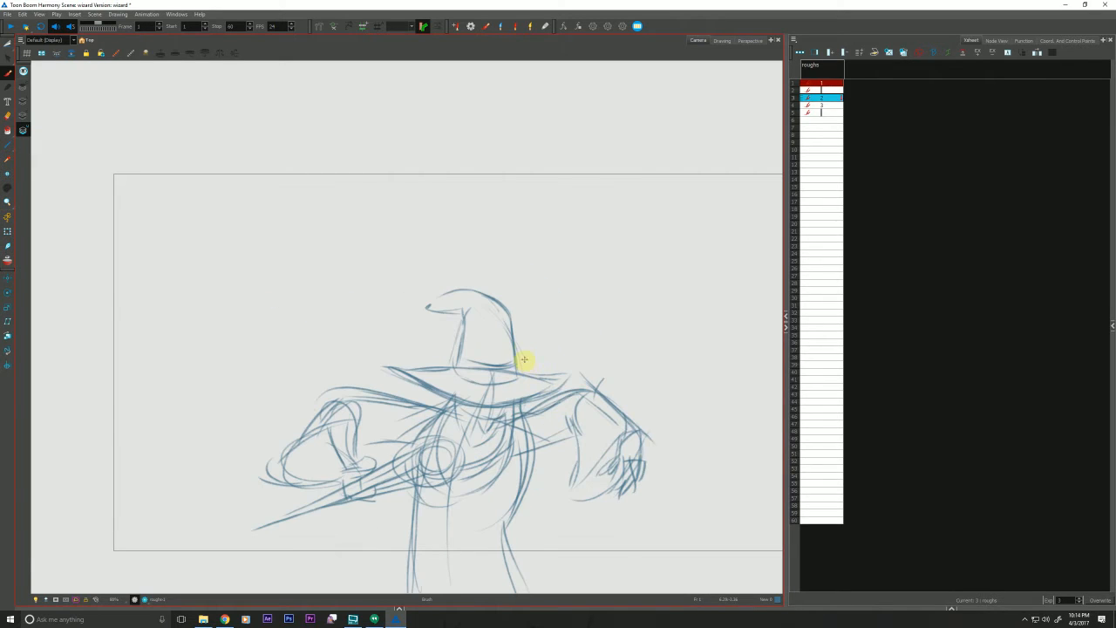
- Sketch the back of the bent arm's hand and its first fingers on frame 3, comparing it with frame 1
{"action": "mouse_move", "coordinate": [656, 425]}
{"action": "left_mouse_down"}
{"action": "mouse_move", "coordinate": [637, 394]}
{"action": "mouse_move", "coordinate": [568, 379]}
{"action": "mouse_move", "coordinate": [567, 389]}
{"action": "left_mouse_up"}
{"action": "key", "text": "g"}
{"action": "key", "text": "ctrl+z"}
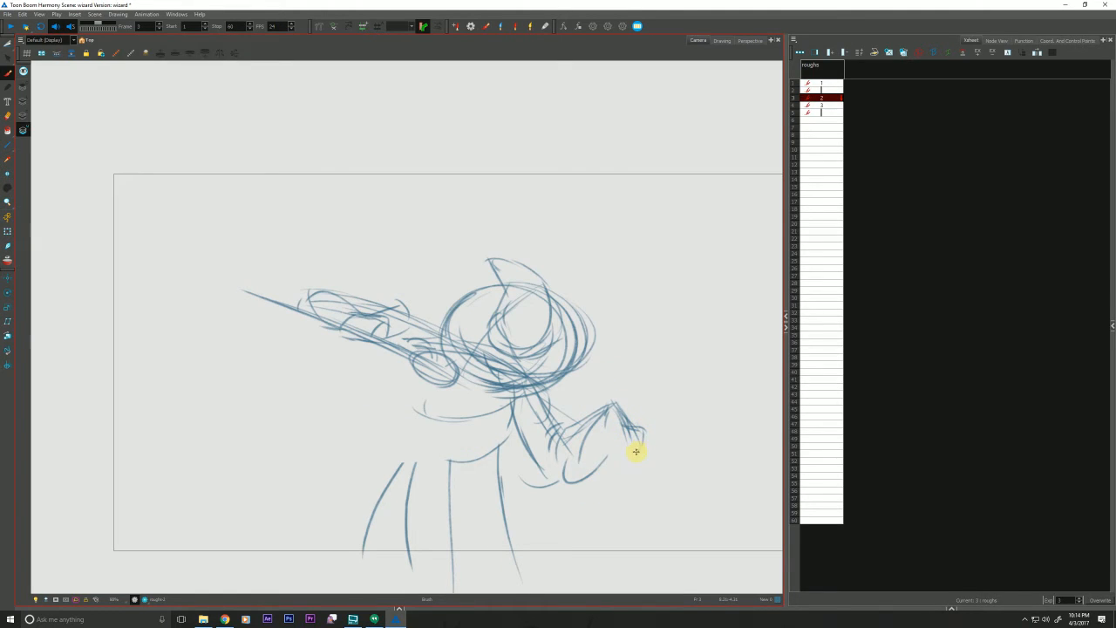
{"action": "key", "text": "f"}
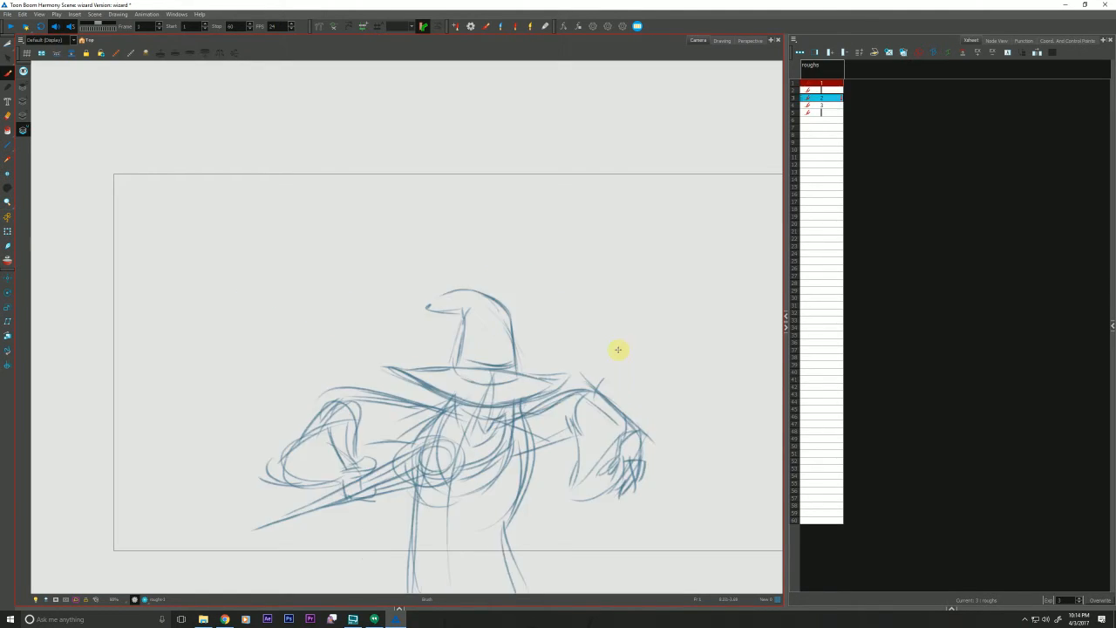
{"action": "key", "text": "g"}
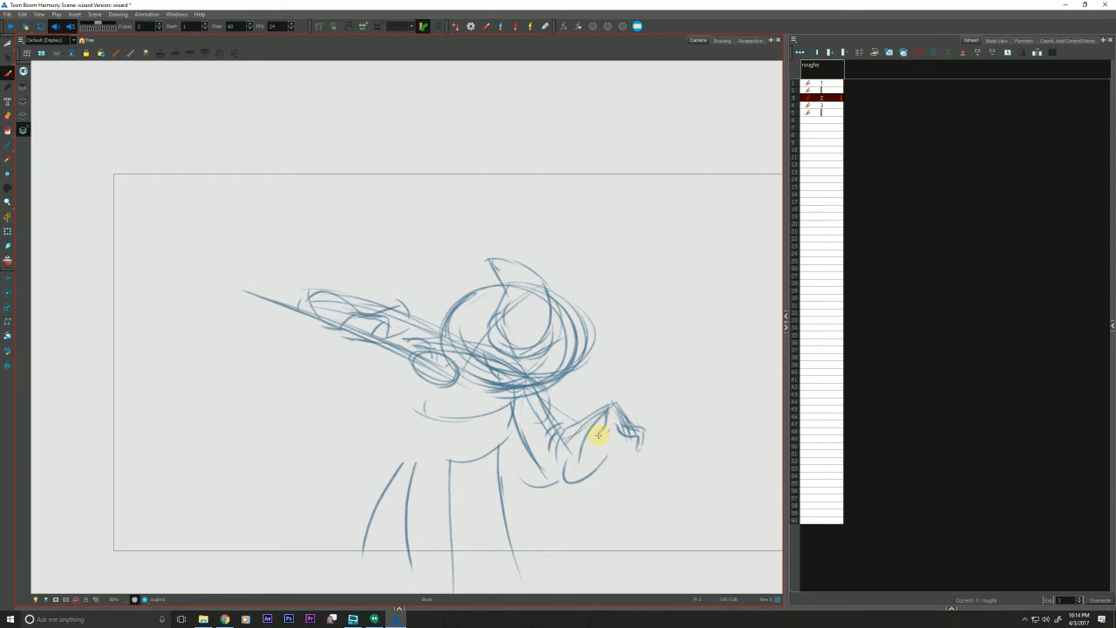
{"action": "key", "text": "f"}
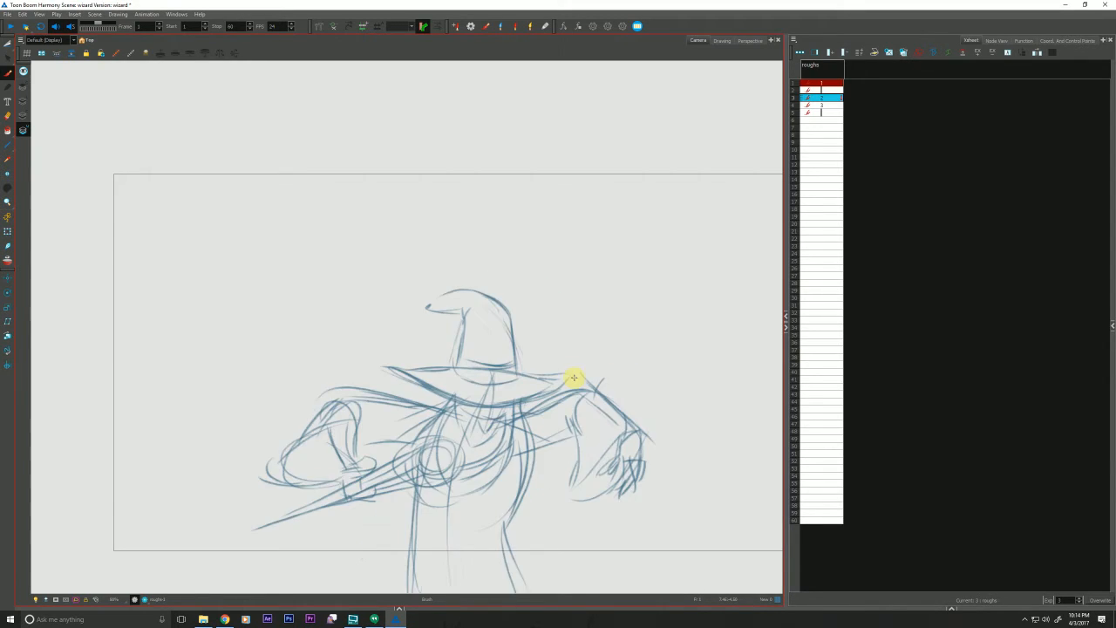
{"action": "key", "text": "g"}
- Add the remaining curled fingers to the bent arm's hand on frame 3, flipping against frame 1
{"action": "left_click_drag", "start_coordinate": [642, 442], "coordinate": [654, 417]}
{"action": "key", "text": "f"}
{"action": "key", "text": "g"}
{"action": "key", "text": "f"}
{"action": "key", "text": "g"}
{"action": "key", "text": "g"}
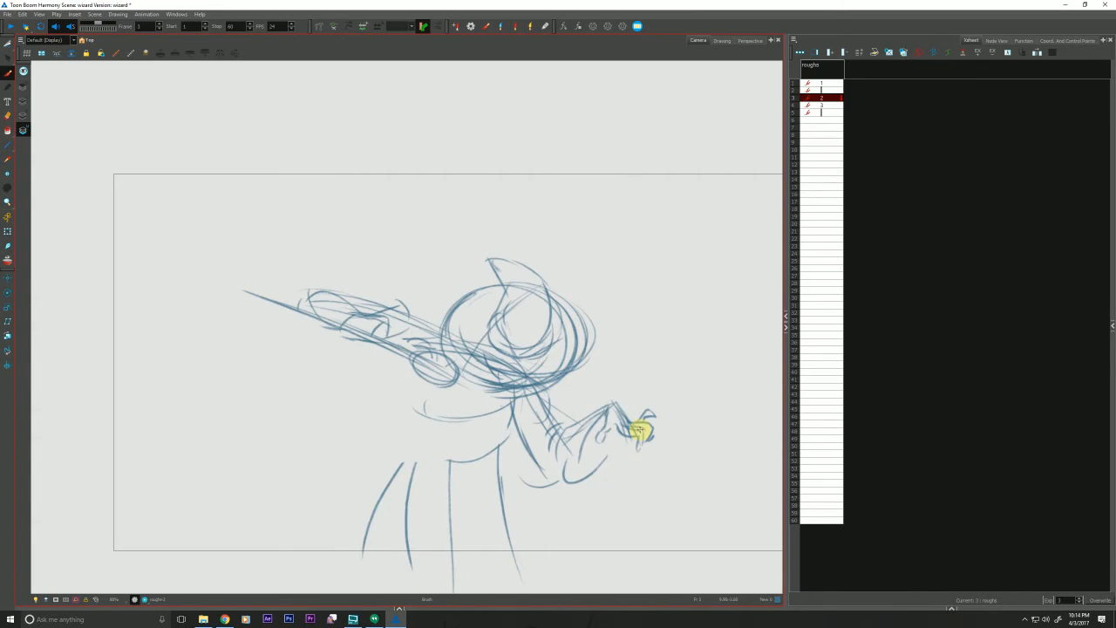
{"action": "key", "text": "f"}
{"action": "key", "text": "f"}
{"action": "key", "text": "g"}
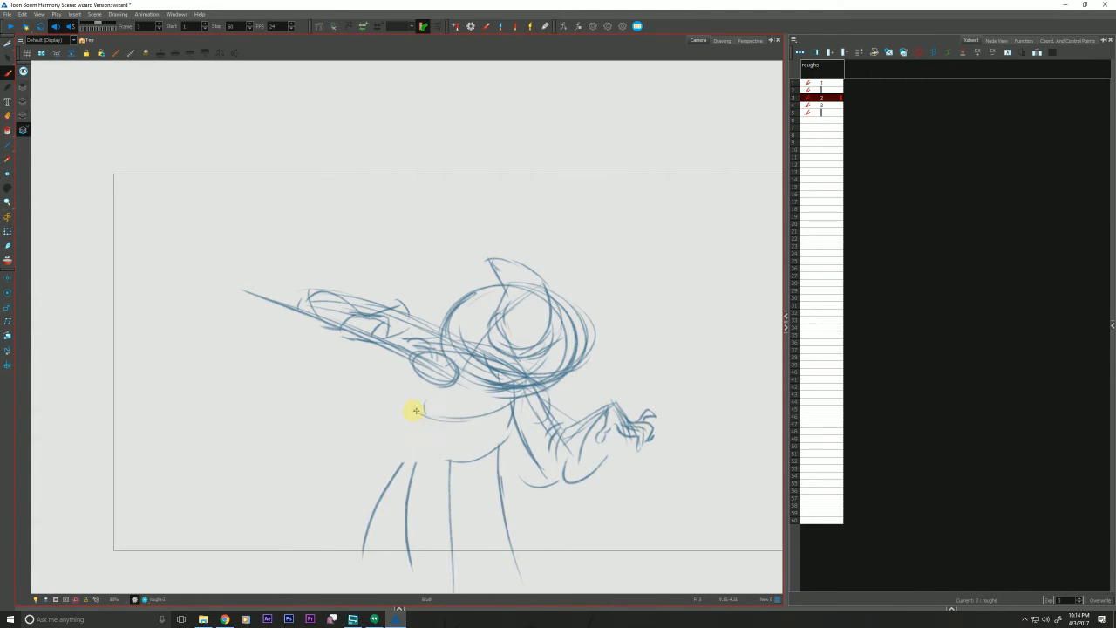
- Draw the torso's outer side on frame 3 from the shoulder by the staff's orb down to the robe
{"action": "left_click_drag", "start_coordinate": [441, 353], "coordinate": [409, 488]}
{"action": "key", "text": "f"}
{"action": "key", "text": "g"}
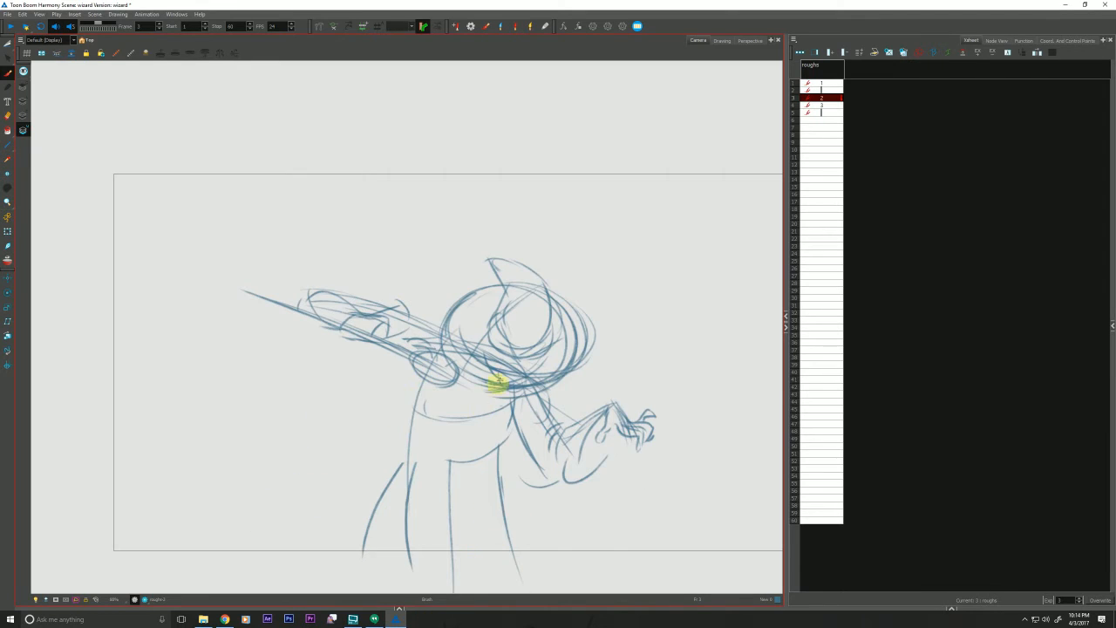
- Draw a long centre line down the wizard's body from beneath the hat on frames 1 and 3
{"action": "left_click_drag", "start_coordinate": [493, 386], "coordinate": [455, 448]}
{"action": "key", "text": "f"}
{"action": "key", "text": "g"}
{"action": "key", "text": "f"}
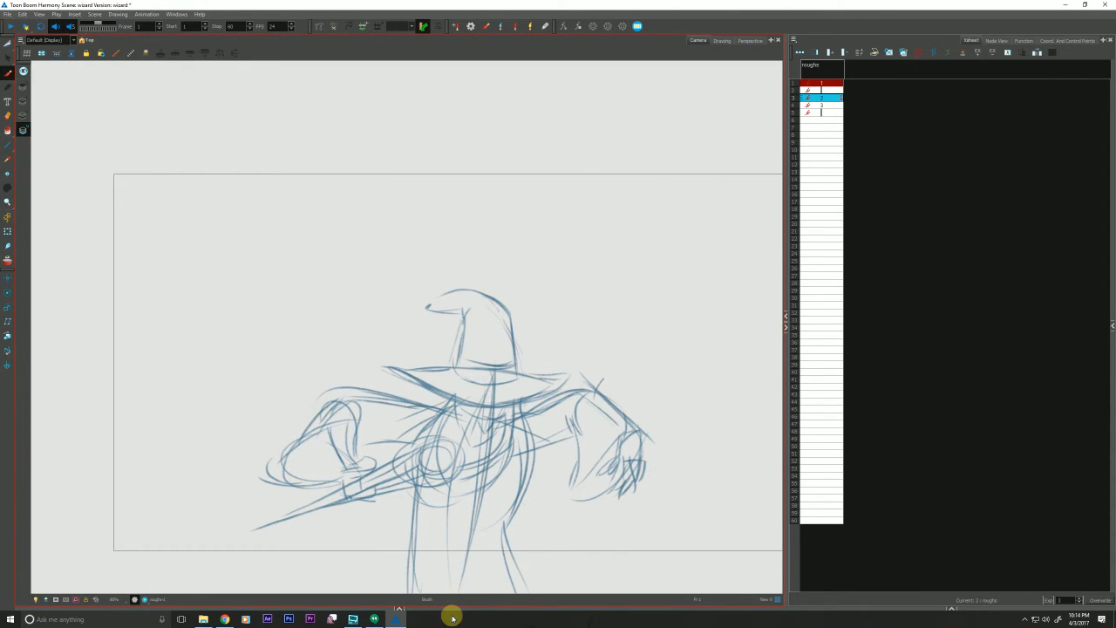
{"action": "key", "text": "g"}
{"action": "left_click_drag", "start_coordinate": [455, 585], "coordinate": [454, 595]}
{"action": "left_click_drag", "start_coordinate": [463, 360], "coordinate": [456, 546]}
{"action": "key", "text": "f"}
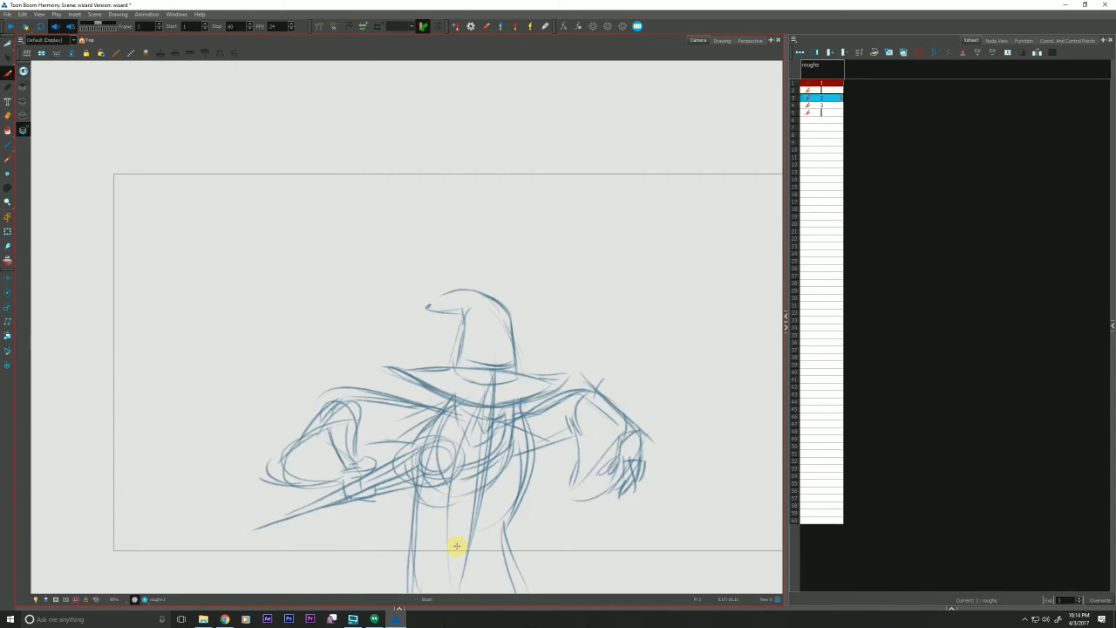
{"action": "key", "text": "g"}
- Reinforce the body's centre line on frame 1 and add curves around the chest on frame 3, checking against frame 4
{"action": "key", "text": "g"}
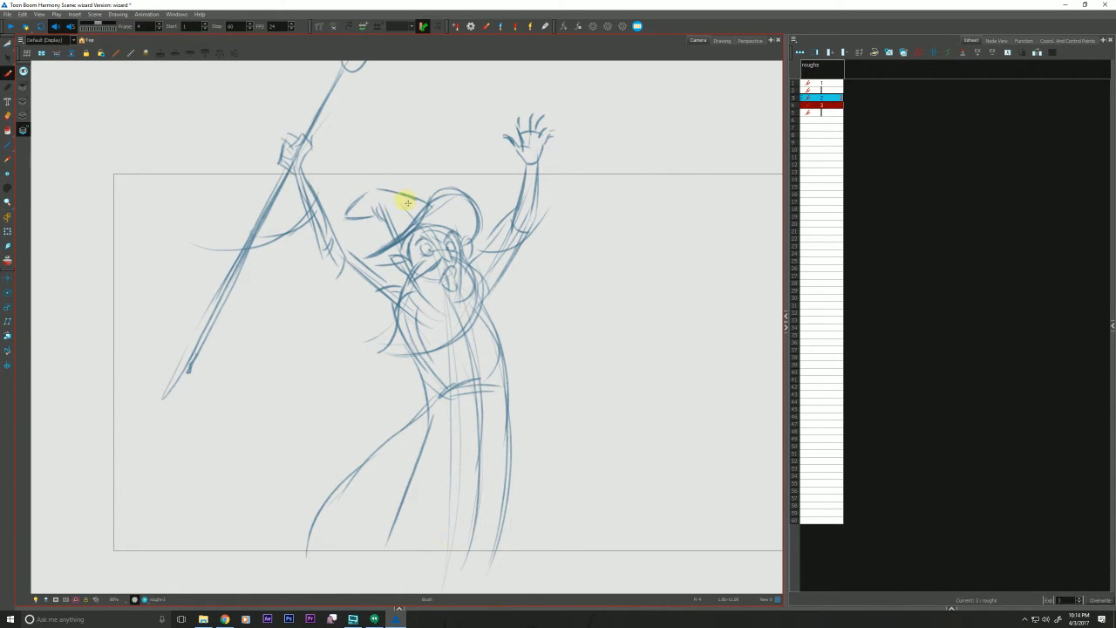
{"action": "key", "text": "f"}
{"action": "key", "text": "f"}
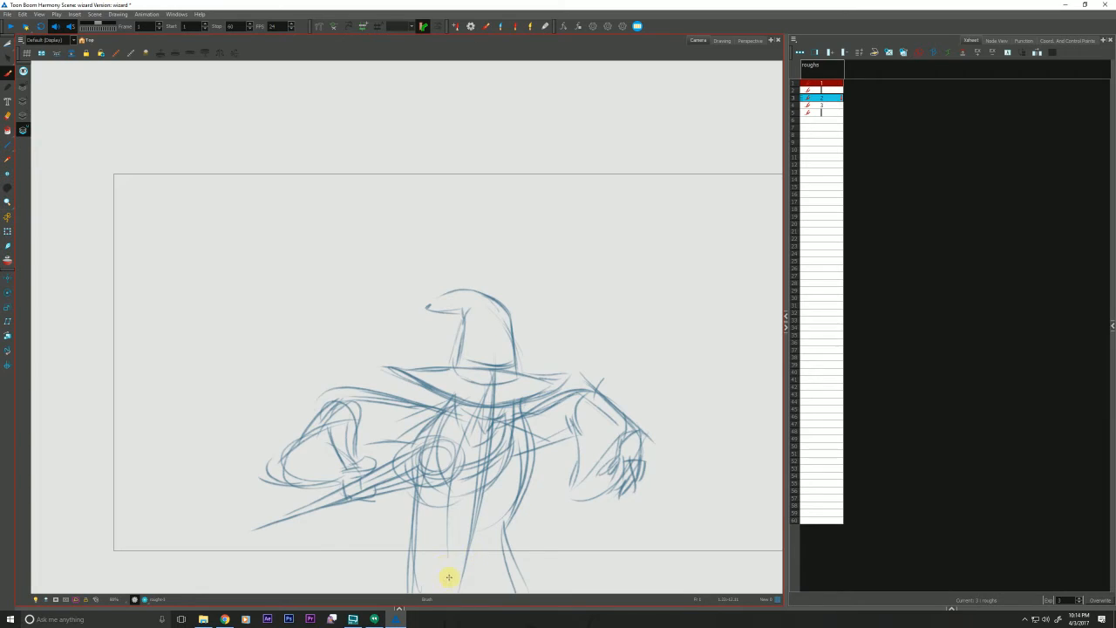
{"action": "key", "text": "f"}
{"action": "key", "text": "g"}
{"action": "left_click_drag", "start_coordinate": [460, 572], "coordinate": [492, 380]}
{"action": "key", "text": "g"}
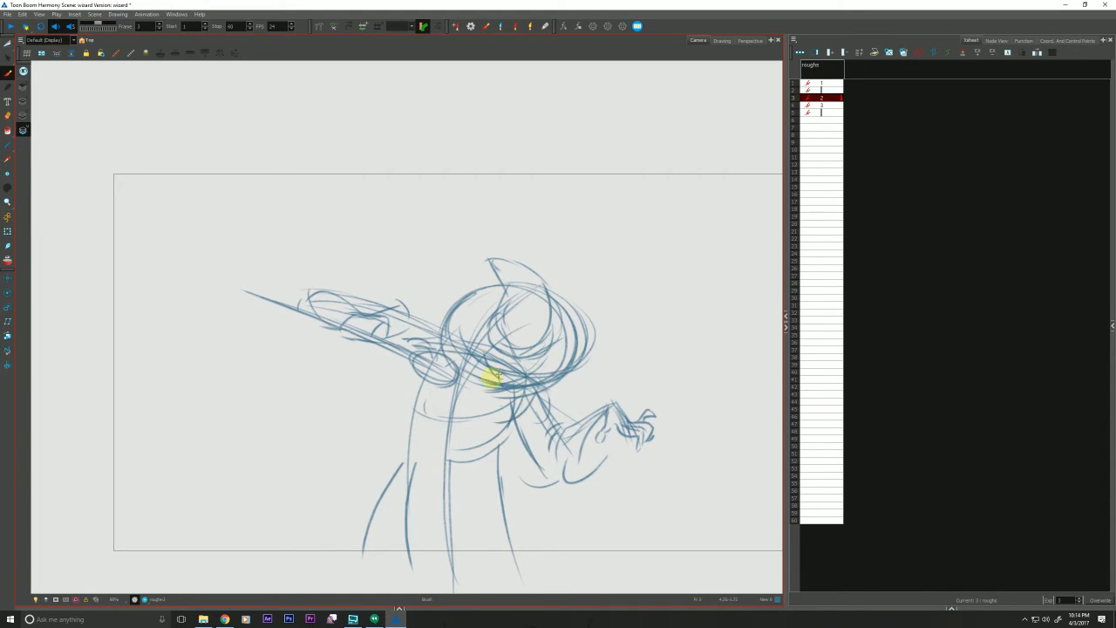
{"action": "key", "text": "f"}
{"action": "key", "text": "g"}
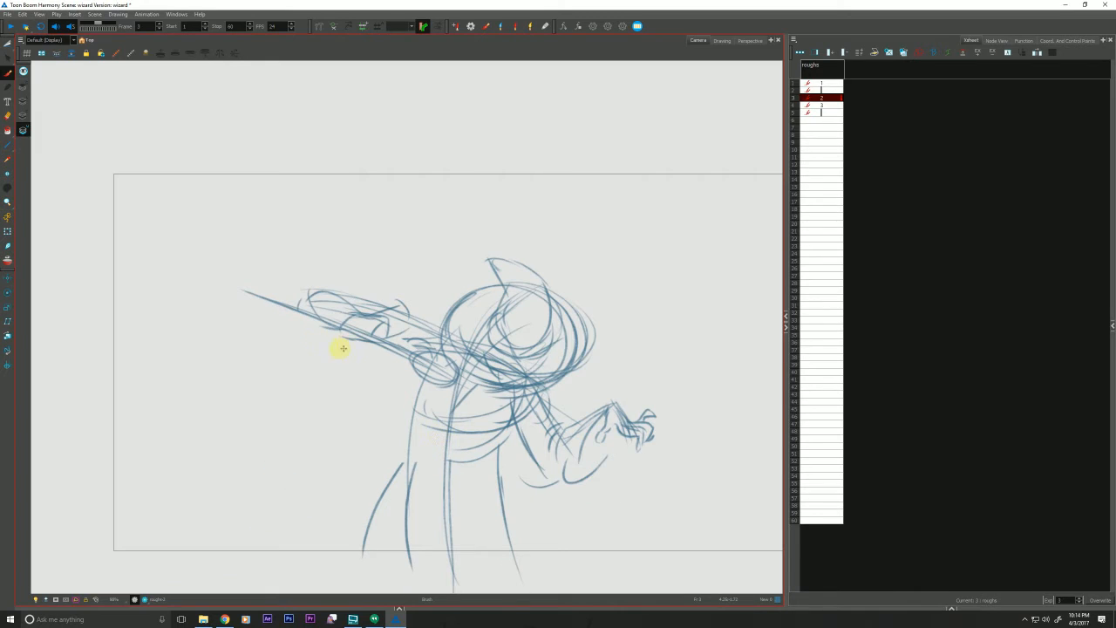
- Sketch the drooping sleeve under the outstretched arm and strengthen the bent arm's sleeve outline on frame 3
{"action": "left_click_drag", "start_coordinate": [359, 348], "coordinate": [279, 336]}
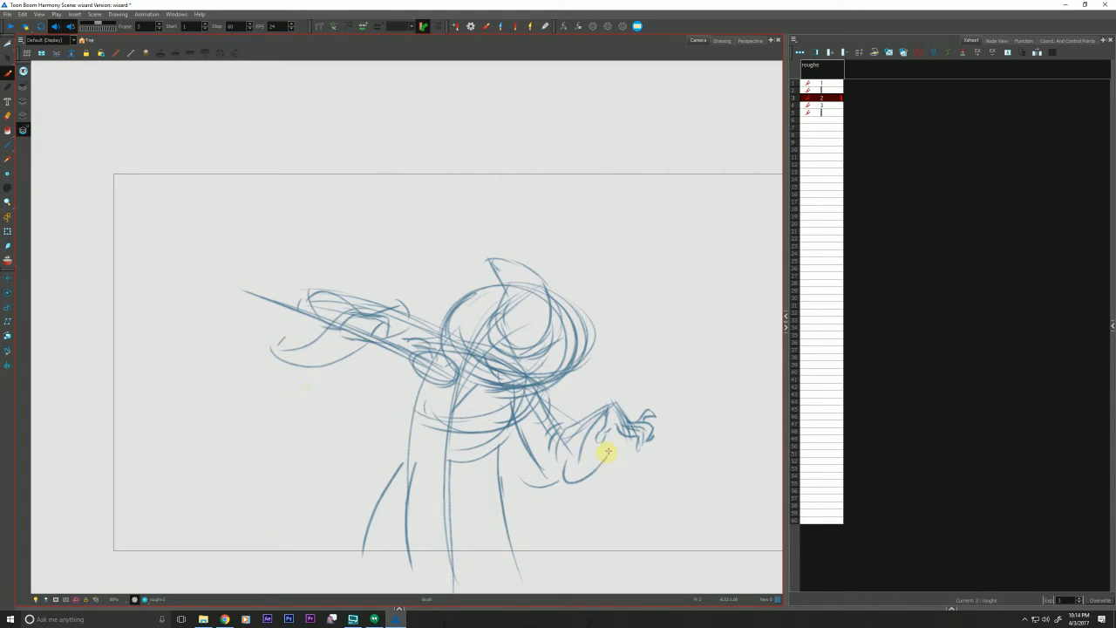
{"action": "mouse_move", "coordinate": [630, 429]}
{"action": "left_mouse_down"}
{"action": "mouse_move", "coordinate": [553, 450]}
{"action": "mouse_move", "coordinate": [568, 448]}
{"action": "mouse_move", "coordinate": [536, 390]}
{"action": "left_mouse_up"}
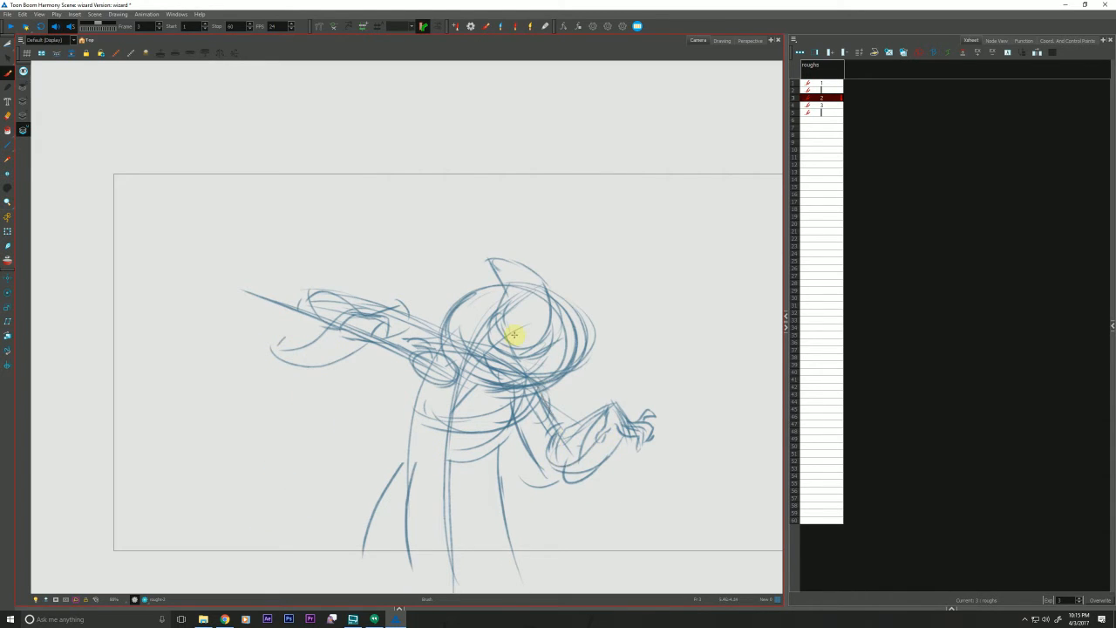
{"action": "key", "text": "f"}
{"action": "key", "text": "g"}
- Sketch the belt line across the waist on frames 3 and 1 and the flaring side of the robe on frame 1
{"action": "mouse_move", "coordinate": [504, 440]}
{"action": "left_mouse_down"}
{"action": "mouse_move", "coordinate": [422, 418]}
{"action": "mouse_move", "coordinate": [490, 447]}
{"action": "mouse_move", "coordinate": [439, 455]}
{"action": "left_mouse_up"}
{"action": "key", "text": "f"}
{"action": "key", "text": "g"}
{"action": "key", "text": "f"}
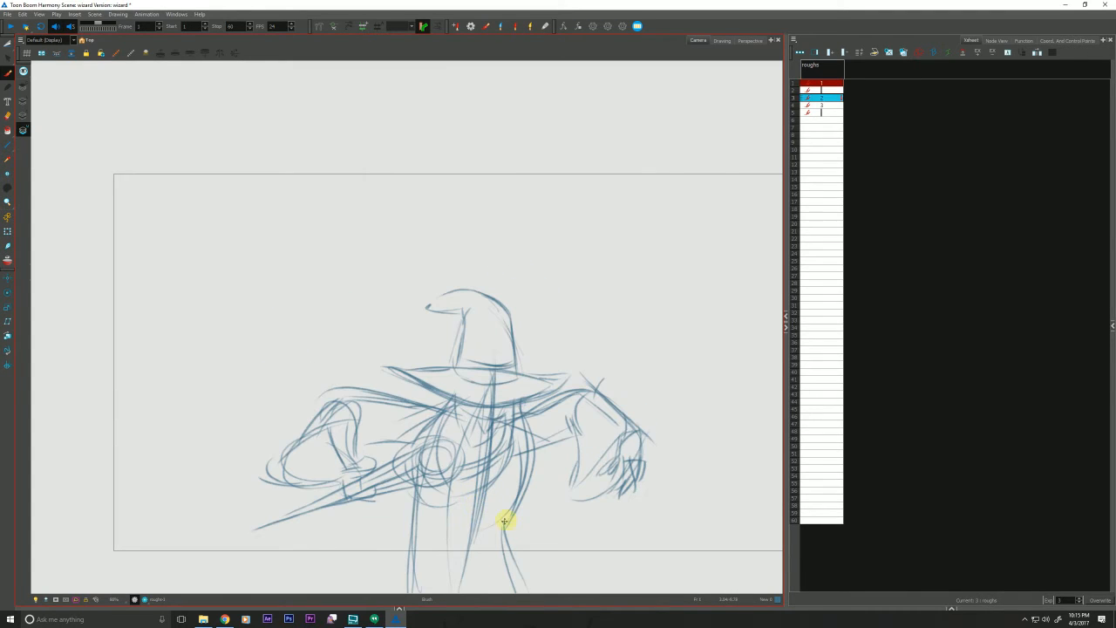
{"action": "left_click_drag", "start_coordinate": [504, 522], "coordinate": [435, 525]}
{"action": "mouse_move", "coordinate": [502, 528]}
{"action": "left_mouse_down"}
{"action": "mouse_move", "coordinate": [444, 510]}
{"action": "mouse_move", "coordinate": [464, 534]}
{"action": "mouse_move", "coordinate": [418, 523]}
{"action": "left_mouse_up"}
{"action": "mouse_move", "coordinate": [419, 466]}
{"action": "left_mouse_down"}
{"action": "mouse_move", "coordinate": [420, 522]}
{"action": "mouse_move", "coordinate": [399, 585]}
{"action": "left_mouse_up"}
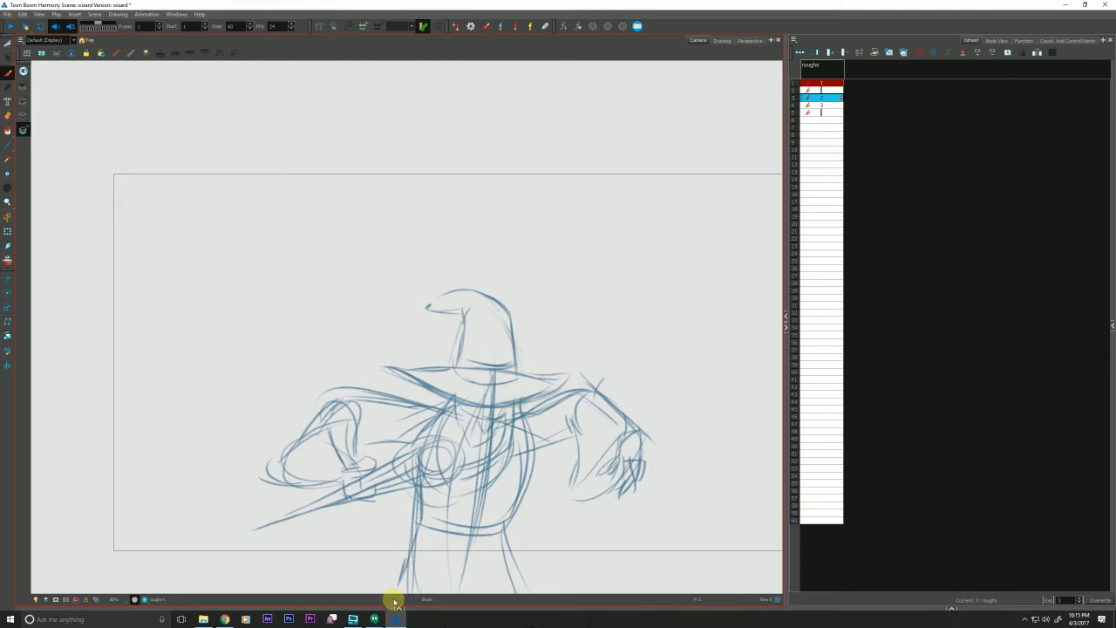
{"action": "key", "text": "comma"}
{"action": "key", "text": "period"}
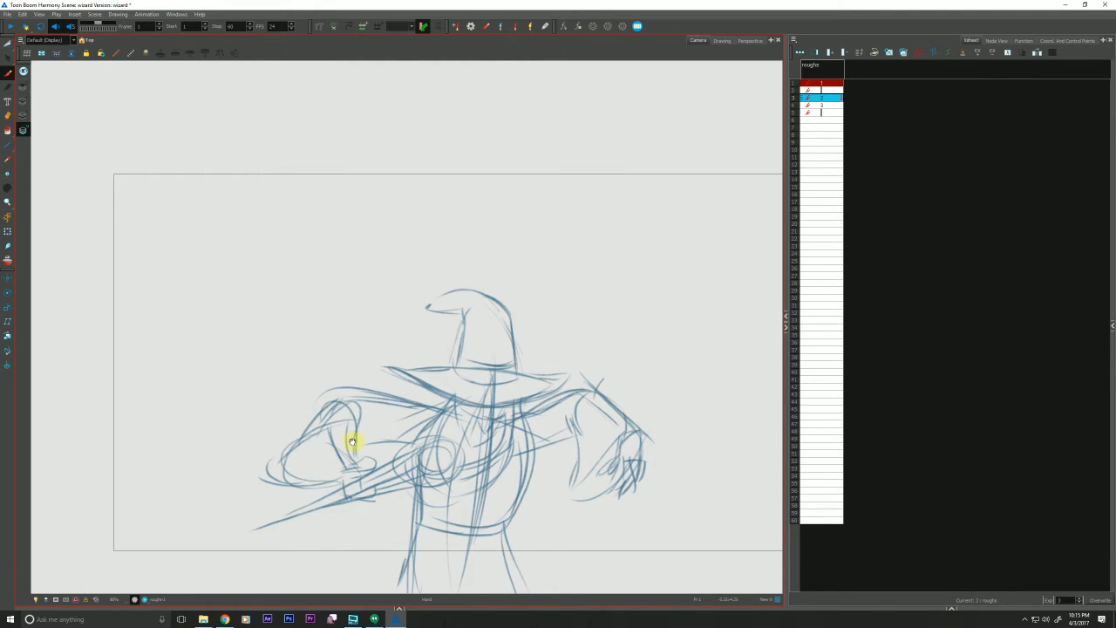
- Reinforce the wizard's back from the shoulder down along the robe on frame 4, comparing it with frames 1 and 3
{"action": "mouse_move", "coordinate": [351, 442]}
{"action": "left_mouse_down"}
{"action": "mouse_move", "coordinate": [274, 444]}
{"action": "mouse_move", "coordinate": [235, 393]}
{"action": "left_mouse_up"}
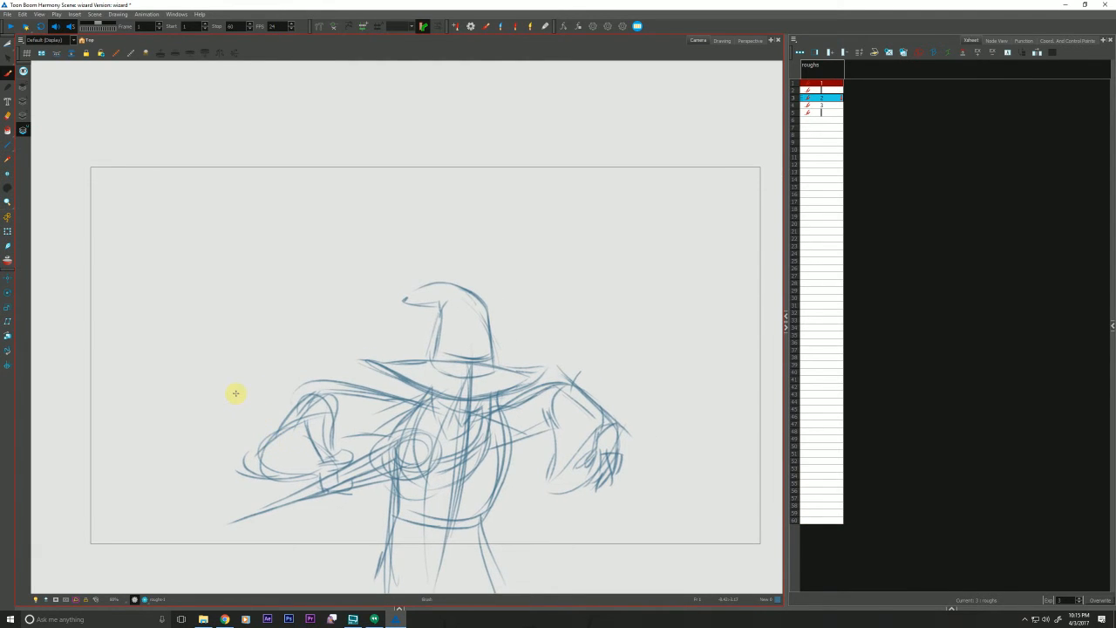
{"action": "key", "text": "g"}
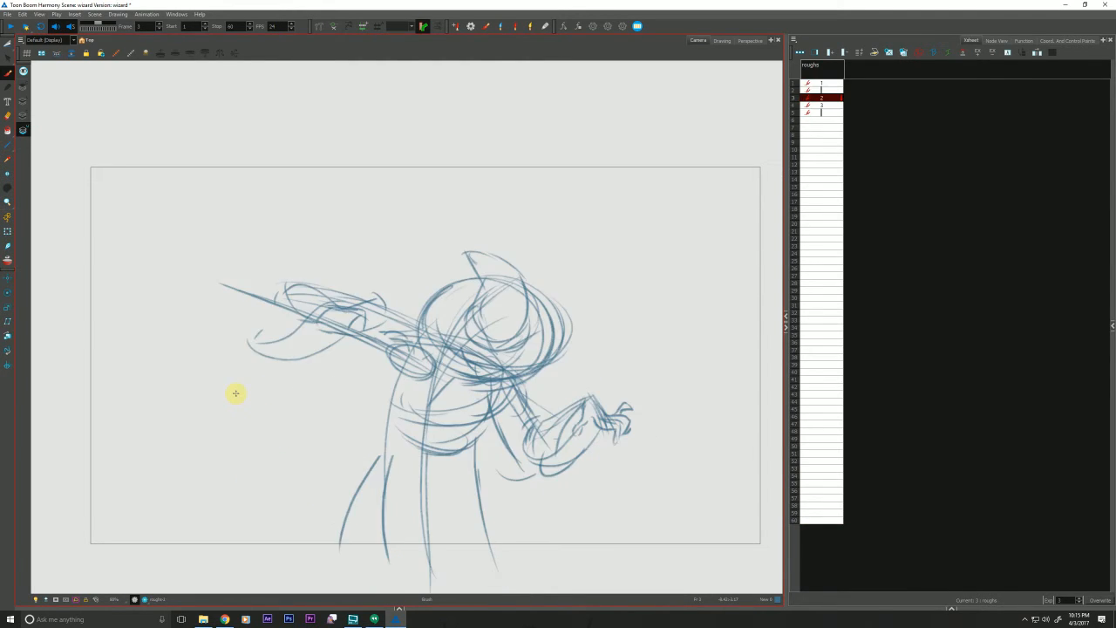
{"action": "key", "text": "f"}
{"action": "key", "text": "g"}
{"action": "key", "text": "g"}
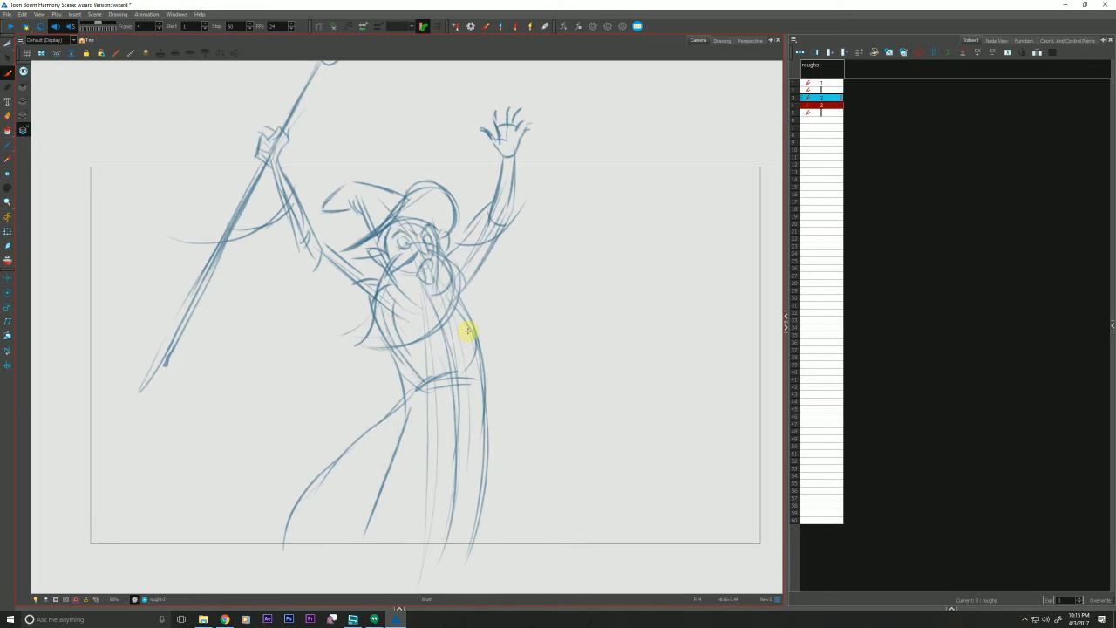
{"action": "mouse_move", "coordinate": [456, 284]}
{"action": "left_mouse_down"}
{"action": "mouse_move", "coordinate": [485, 331]}
{"action": "mouse_move", "coordinate": [473, 312]}
{"action": "mouse_move", "coordinate": [485, 378]}
{"action": "left_mouse_up"}
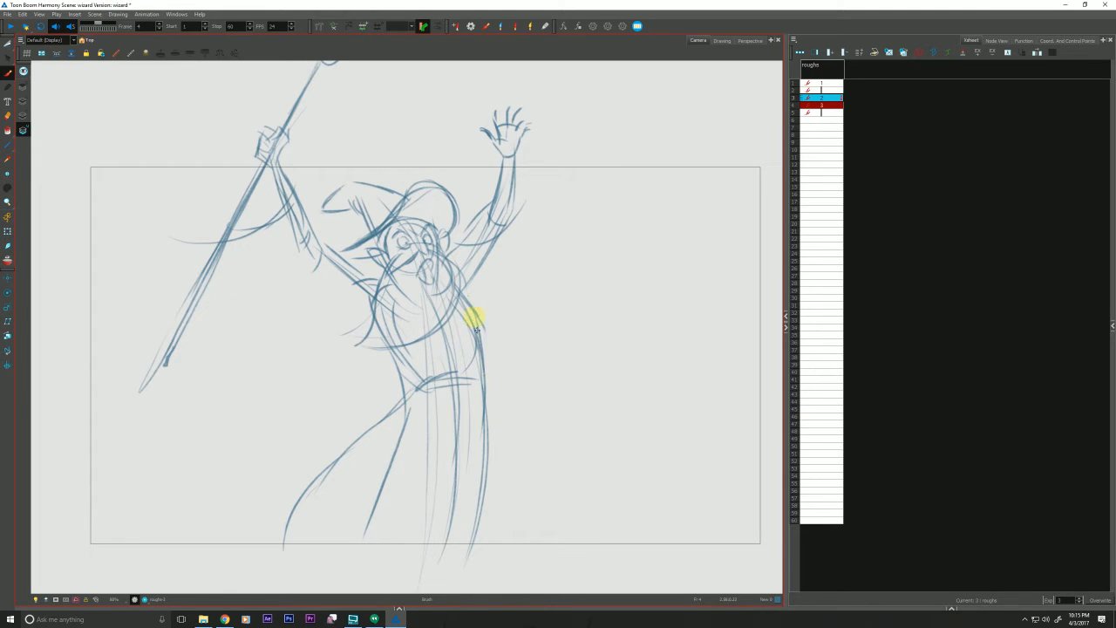
{"action": "left_click_drag", "start_coordinate": [477, 330], "coordinate": [477, 520]}
{"action": "key", "text": "f"}
{"action": "key", "text": "g"}
{"action": "key", "text": "f"}
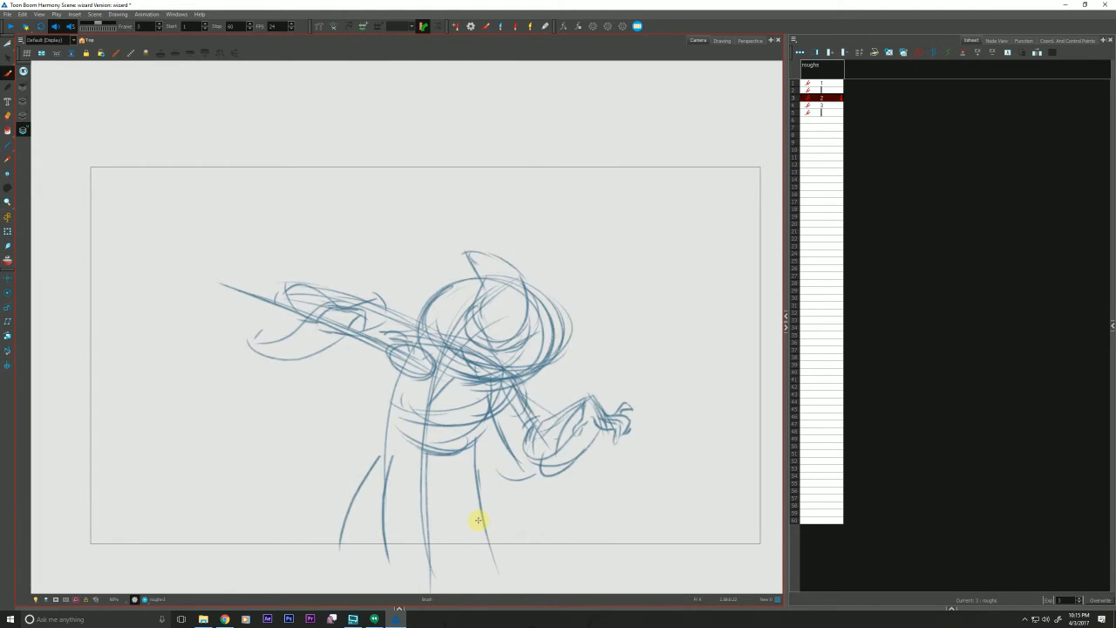
{"action": "key", "text": "g"}
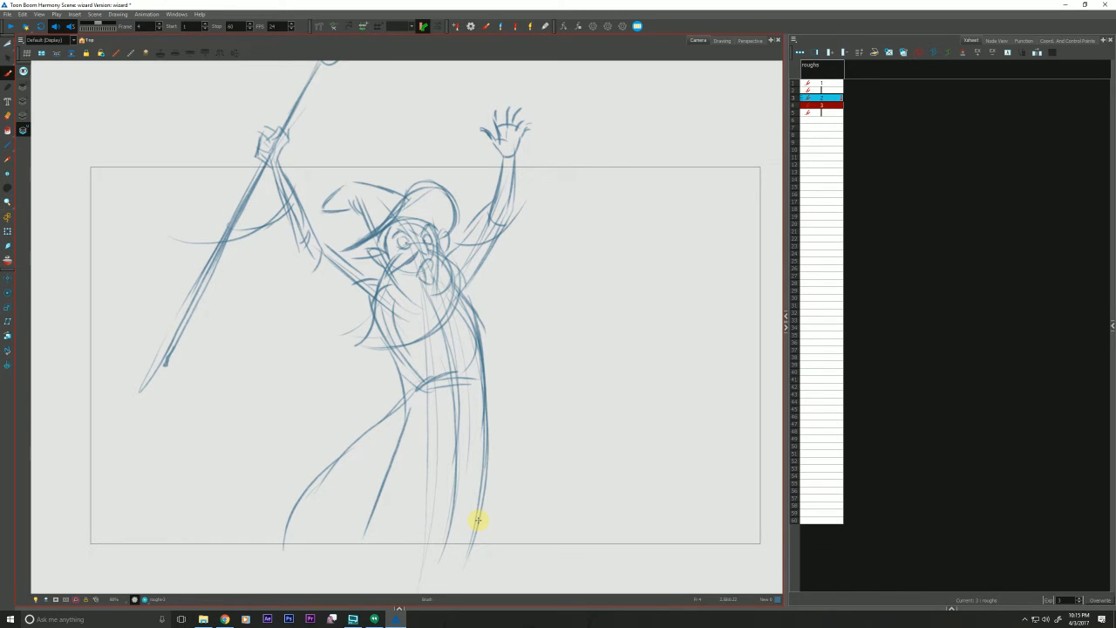
- Flip between frames 3 and 4 to compare the crouched pose with the raised-arms pose
{"action": "key", "text": "f"}
{"action": "key", "text": "g"}
{"action": "key", "text": "f"}
{"action": "key", "text": "g"}
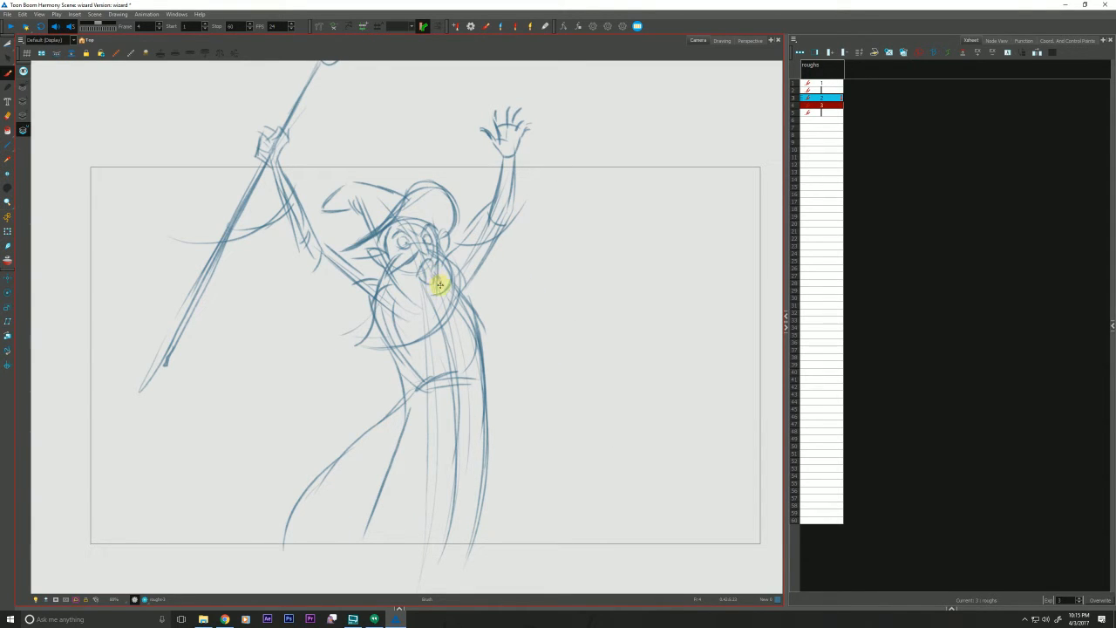
{"action": "key", "text": "f"}
{"action": "key", "text": "g"}
{"action": "key", "text": "f"}
{"action": "key", "text": "g"}
{"action": "key", "text": "f"}
{"action": "key", "text": "g"}
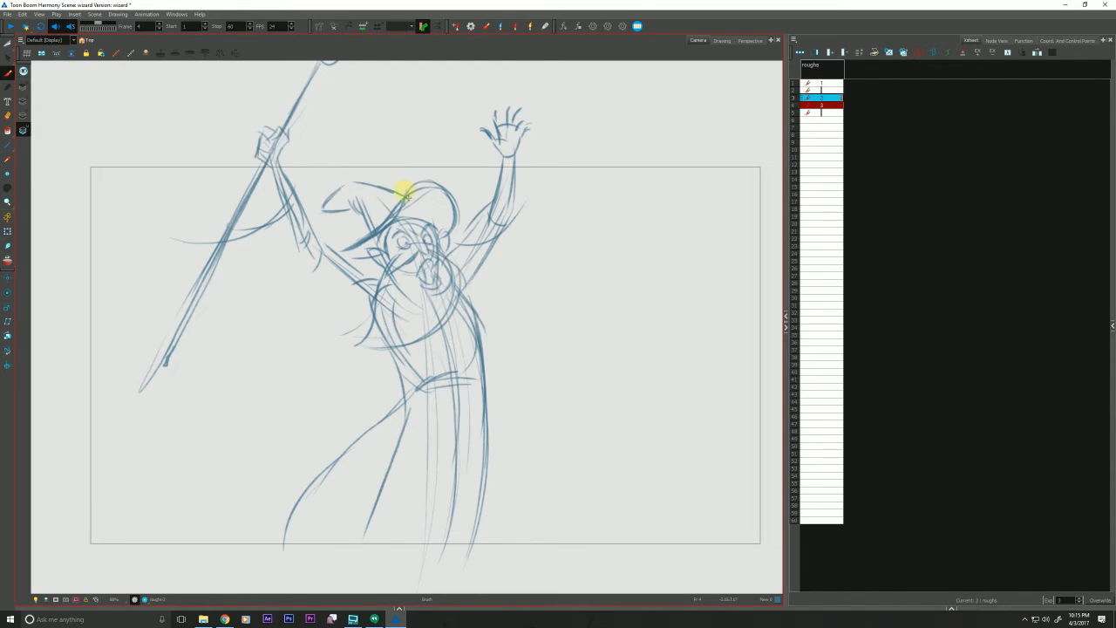
{"action": "key", "text": "f"}
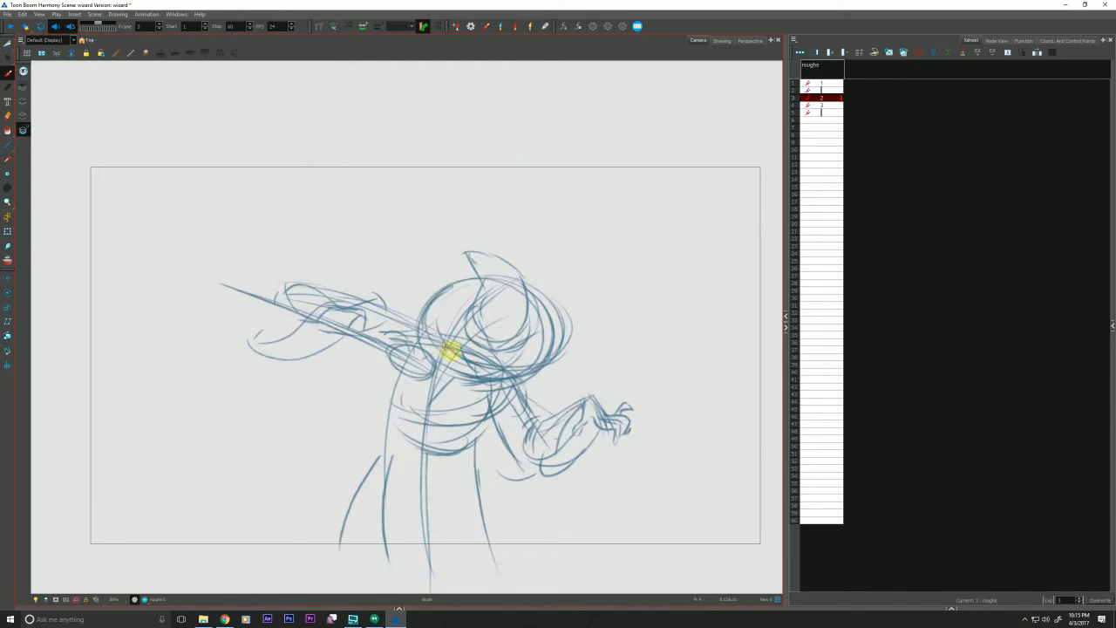
{"action": "key", "text": "g"}
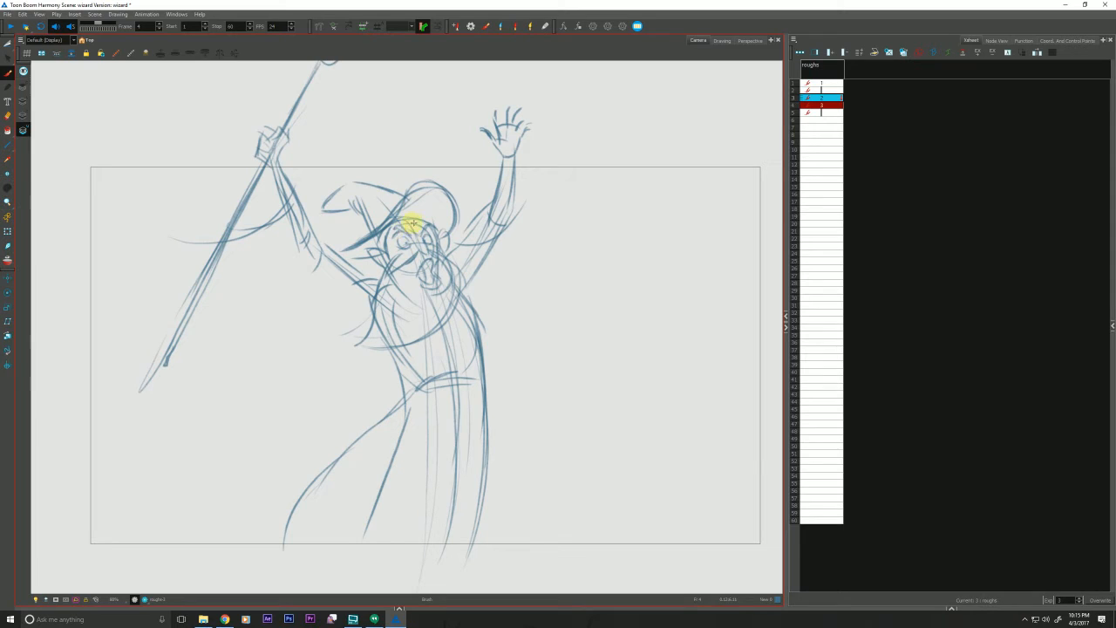
- Strengthen the line beneath the hat brim and spread the fingers of the raised empty hand on frame 4
{"action": "mouse_move", "coordinate": [415, 218]}
{"action": "left_mouse_down"}
{"action": "mouse_move", "coordinate": [401, 195]}
{"action": "mouse_move", "coordinate": [450, 212]}
{"action": "mouse_move", "coordinate": [419, 188]}
{"action": "mouse_move", "coordinate": [375, 244]}
{"action": "left_mouse_up"}
{"action": "key", "text": "f"}
{"action": "key", "text": "g"}
{"action": "mouse_move", "coordinate": [503, 115]}
{"action": "left_mouse_down"}
{"action": "mouse_move", "coordinate": [491, 98]}
{"action": "mouse_move", "coordinate": [508, 120]}
{"action": "left_mouse_up"}
{"action": "mouse_move", "coordinate": [517, 130]}
{"action": "left_mouse_down"}
{"action": "mouse_move", "coordinate": [525, 122]}
{"action": "mouse_move", "coordinate": [474, 127]}
{"action": "left_mouse_up"}
{"action": "key", "text": "f"}
{"action": "key", "text": "g"}
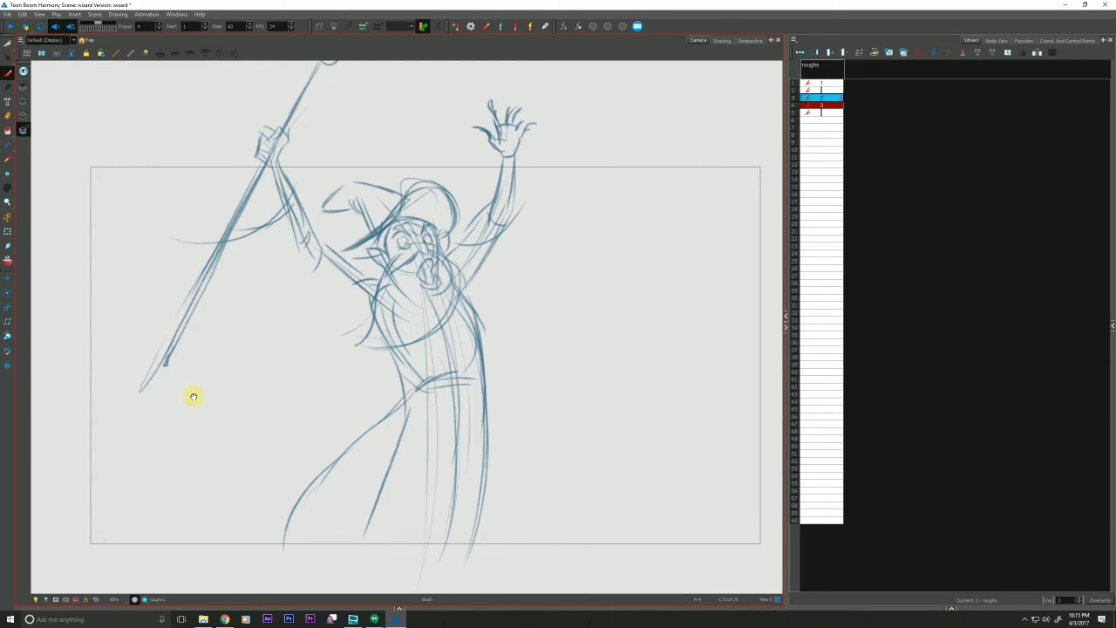
- Add strokes at the staff arm's elbow and sweeping curves beside the shoulder and across the chest on frame 4
{"action": "left_click_drag", "start_coordinate": [222, 444], "coordinate": [235, 463]}
{"action": "key", "text": "f"}
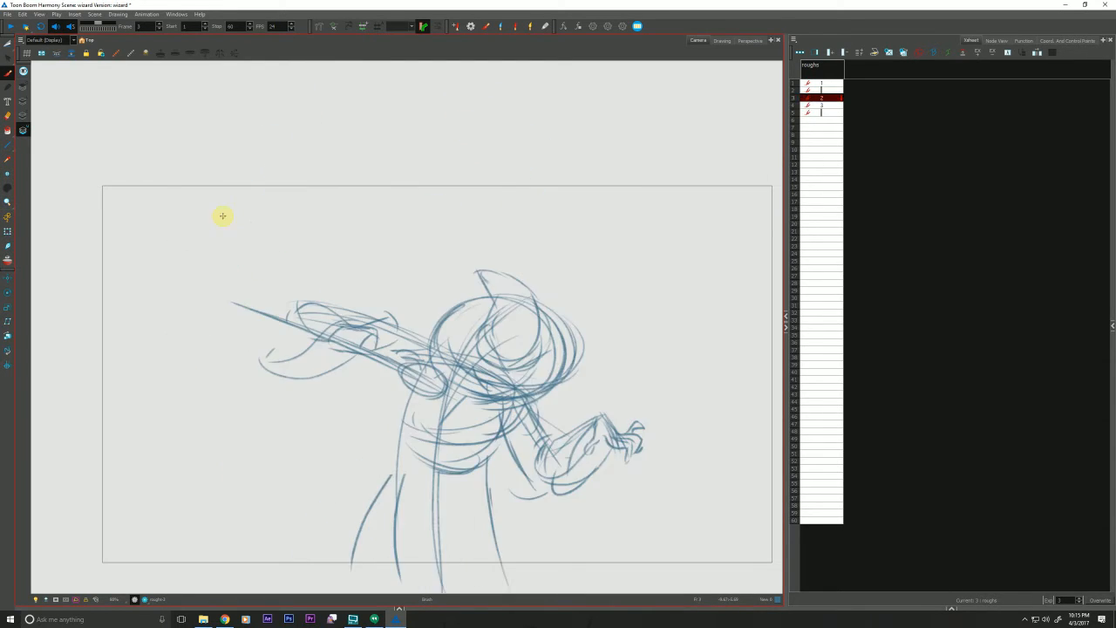
{"action": "key", "text": "g"}
{"action": "mouse_move", "coordinate": [304, 204]}
{"action": "left_mouse_down"}
{"action": "mouse_move", "coordinate": [331, 252]}
{"action": "mouse_move", "coordinate": [319, 280]}
{"action": "left_mouse_up"}
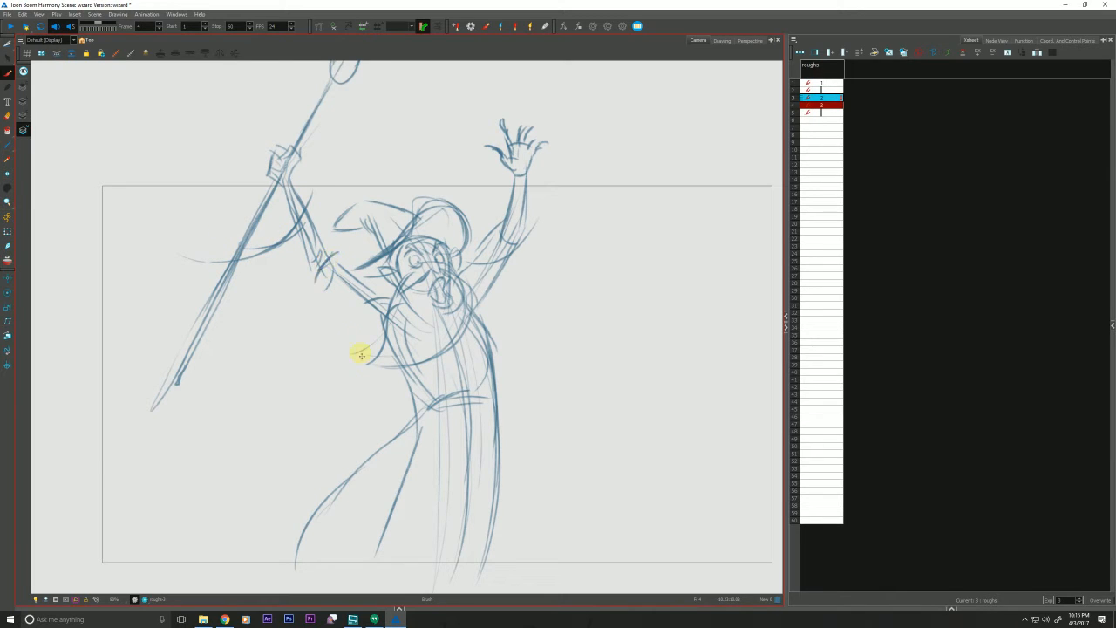
{"action": "left_click_drag", "start_coordinate": [393, 269], "coordinate": [375, 353]}
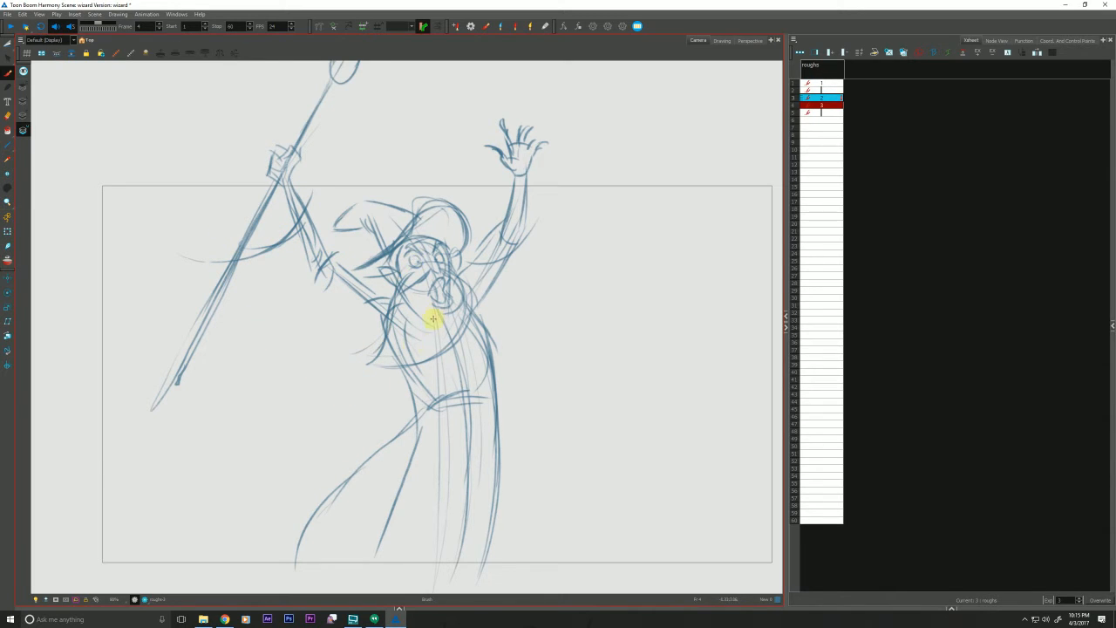
{"action": "left_click_drag", "start_coordinate": [446, 321], "coordinate": [328, 373]}
{"action": "key", "text": "f"}
{"action": "key", "text": "g"}
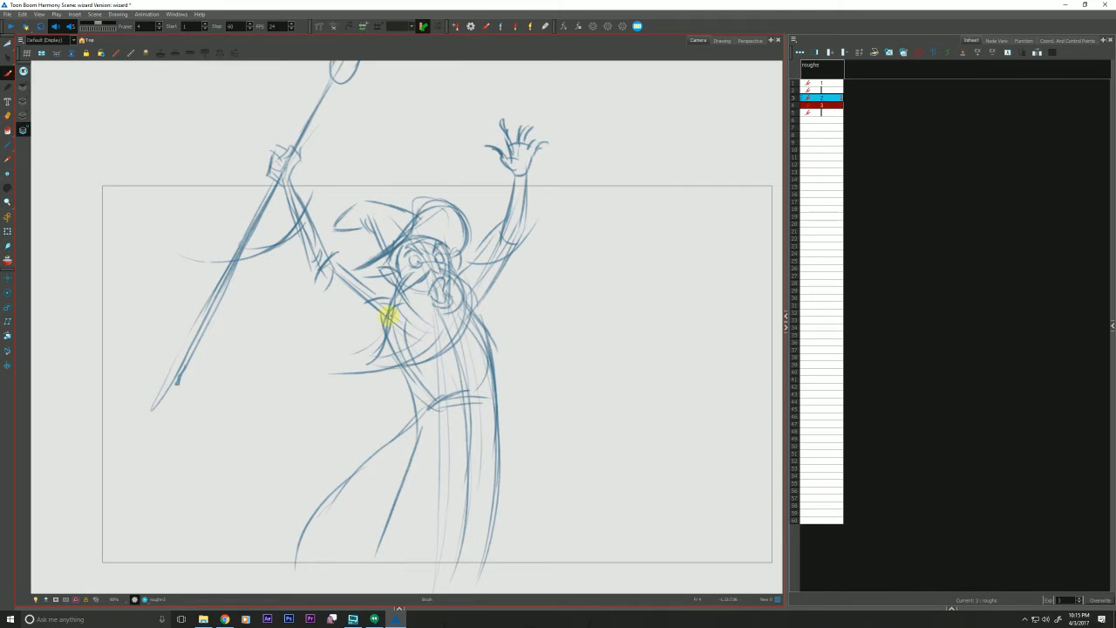
- Draw the long flaring robe line from the waist outward on frame 4 and check it against the earlier frames
{"action": "mouse_move", "coordinate": [394, 347]}
{"action": "left_mouse_down"}
{"action": "mouse_move", "coordinate": [415, 419]}
{"action": "mouse_move", "coordinate": [295, 514]}
{"action": "left_mouse_up"}
{"action": "key", "text": "f"}
{"action": "key", "text": "f"}
{"action": "key", "text": "g"}
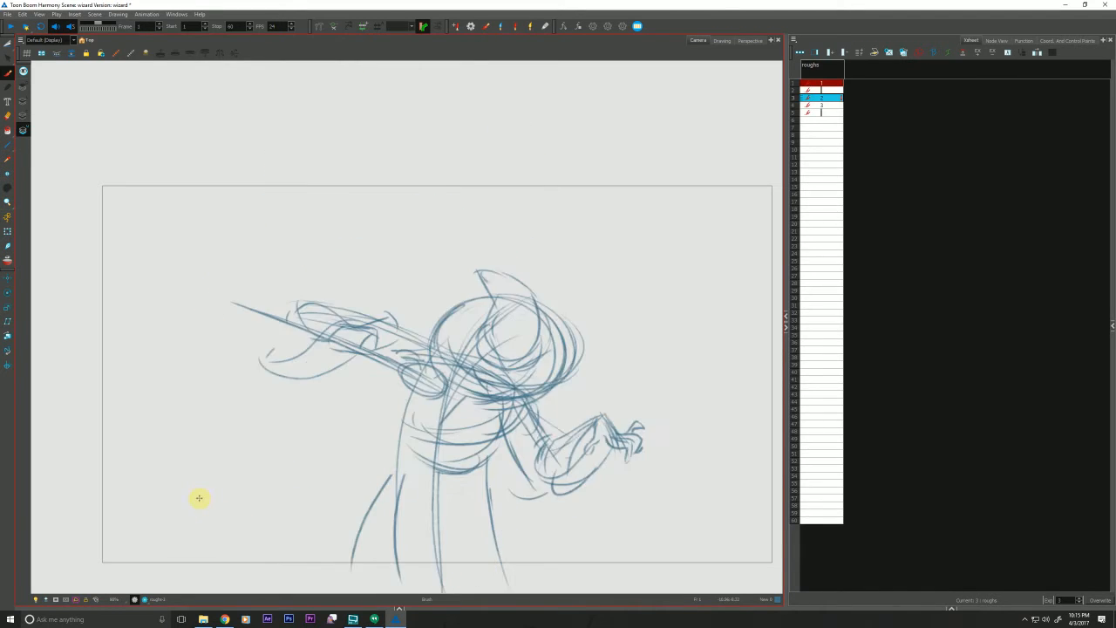
{"action": "key", "text": "g"}
- Open up a frame between the crouched and raised poses and create an empty drawing at frame 4
{"action": "left_click", "coordinate": [812, 106]}
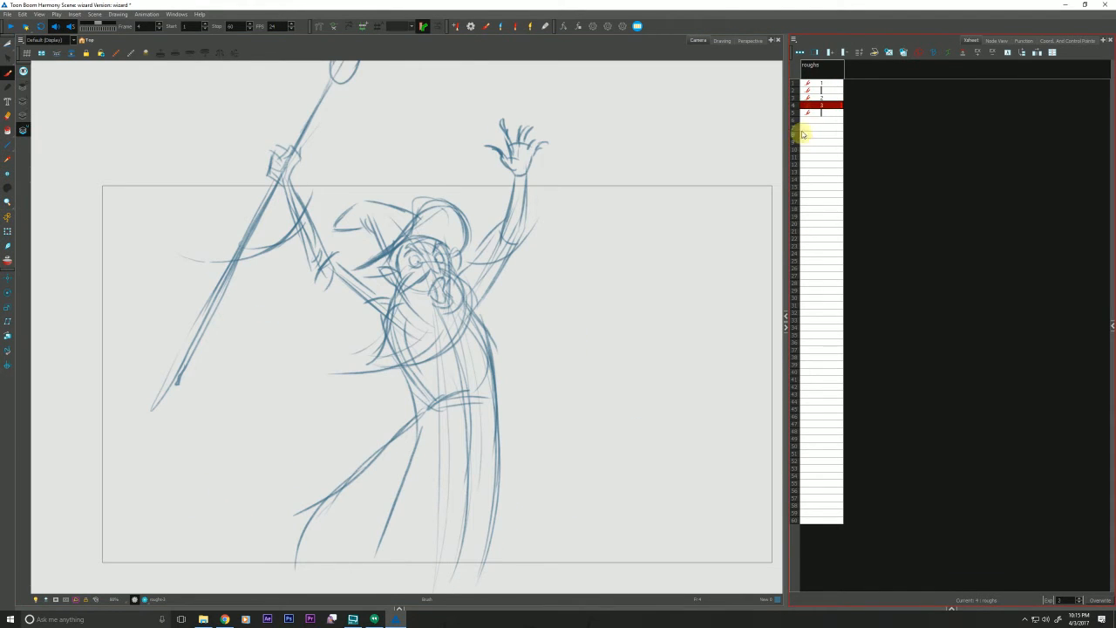
{"action": "left_click_drag", "start_coordinate": [810, 105], "coordinate": [808, 117]}
{"action": "left_click", "coordinate": [806, 107]}
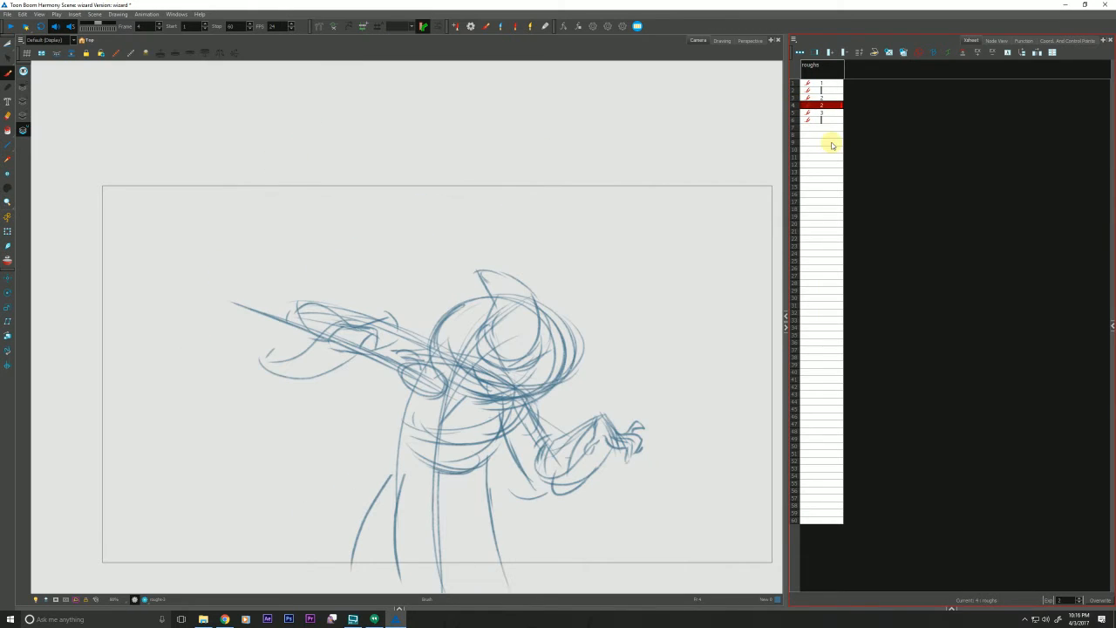
{"action": "left_click", "coordinate": [891, 53]}
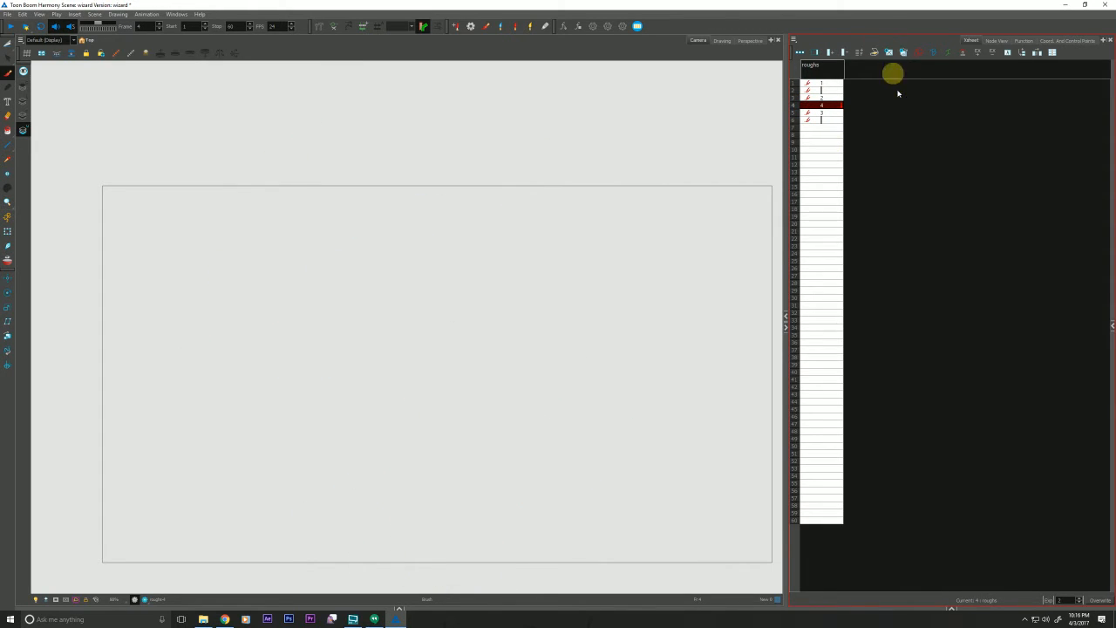
- Turn on the onion skin and limit it to one previous drawing
{"action": "left_click", "coordinate": [12, 267]}
{"action": "left_click_drag", "start_coordinate": [175, 428], "coordinate": [175, 442]}
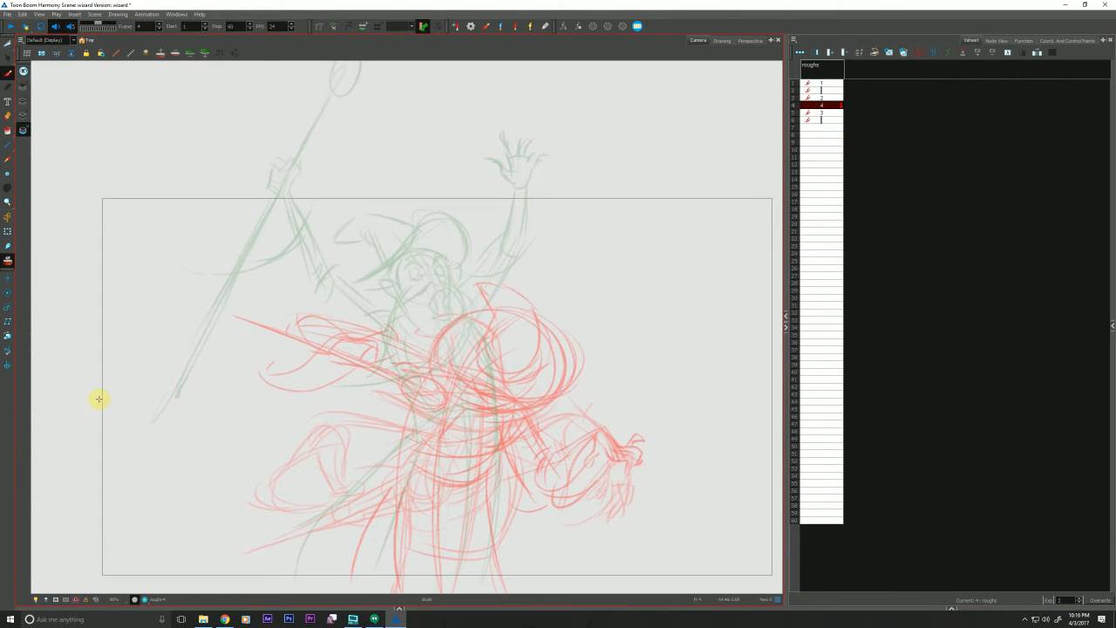
{"action": "left_click", "coordinate": [176, 53]}
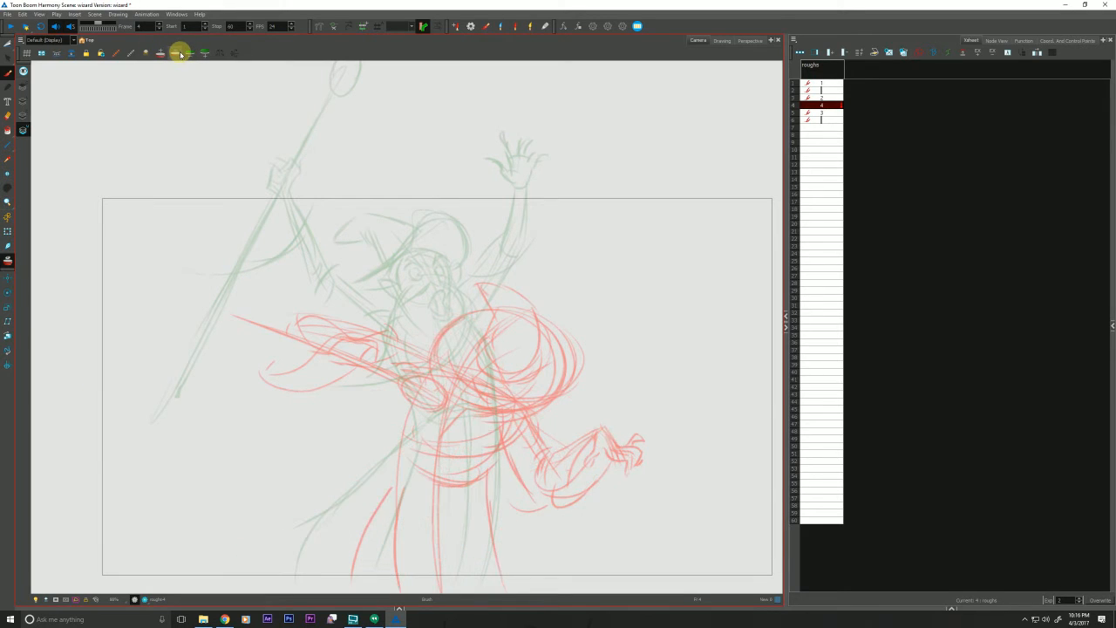
{"action": "left_click", "coordinate": [181, 53]}
{"action": "left_click", "coordinate": [160, 52]}
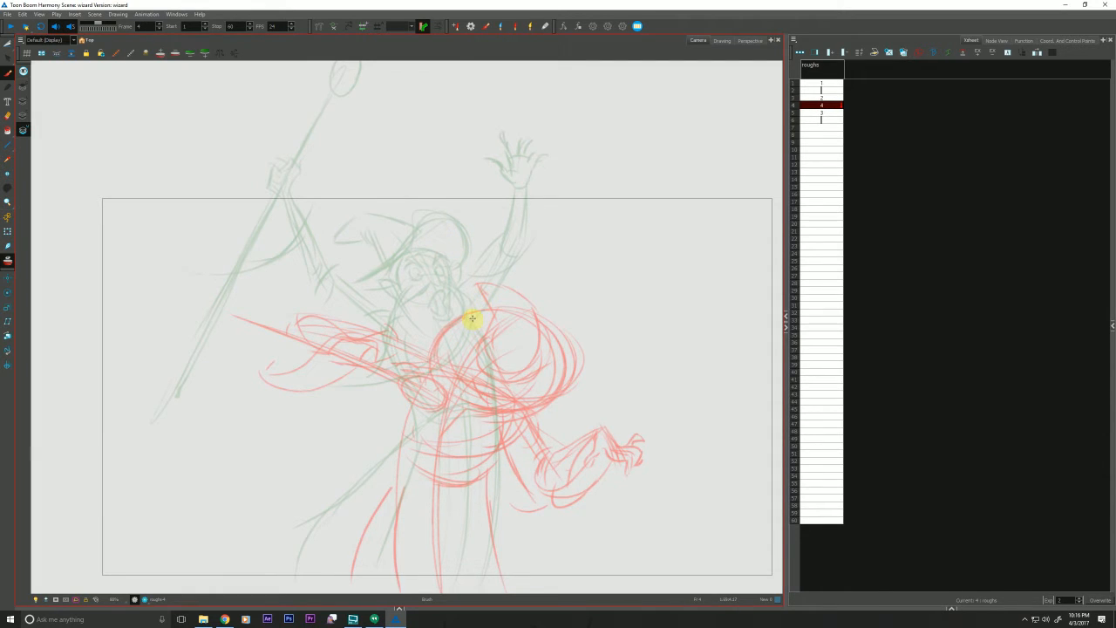
- Sketch the in-between staff arm curving up to the hand and the tilted staff with its oval head on frame 4
{"action": "key", "text": "comma"}
{"action": "key", "text": "period"}
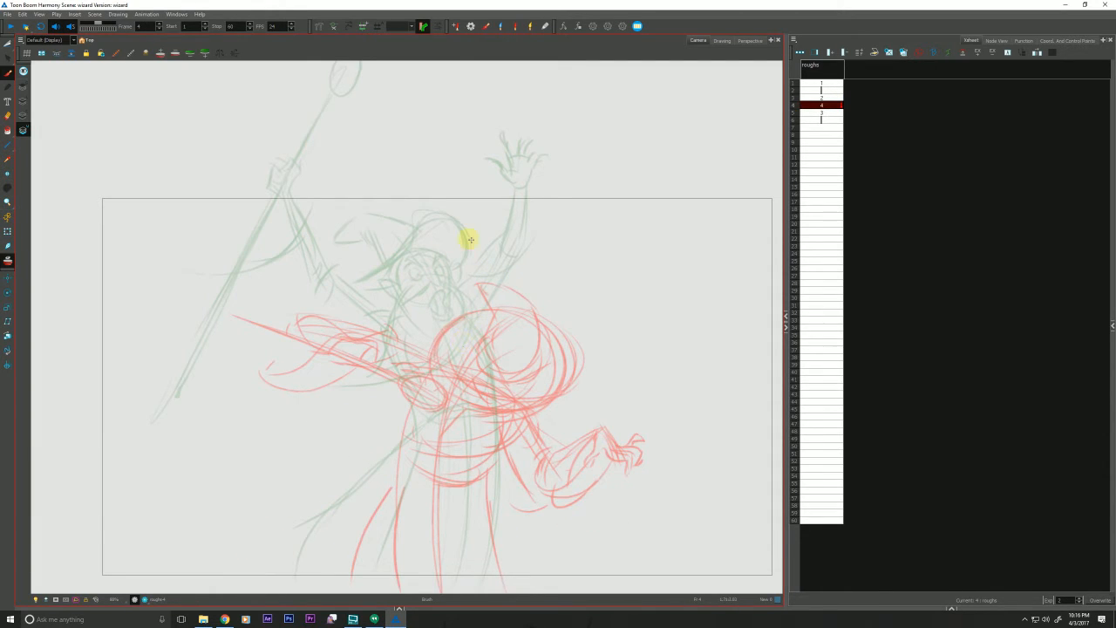
{"action": "left_click_drag", "start_coordinate": [439, 370], "coordinate": [277, 223]}
{"action": "key", "text": "comma"}
{"action": "key", "text": "period"}
{"action": "key", "text": "comma"}
{"action": "key", "text": "period"}
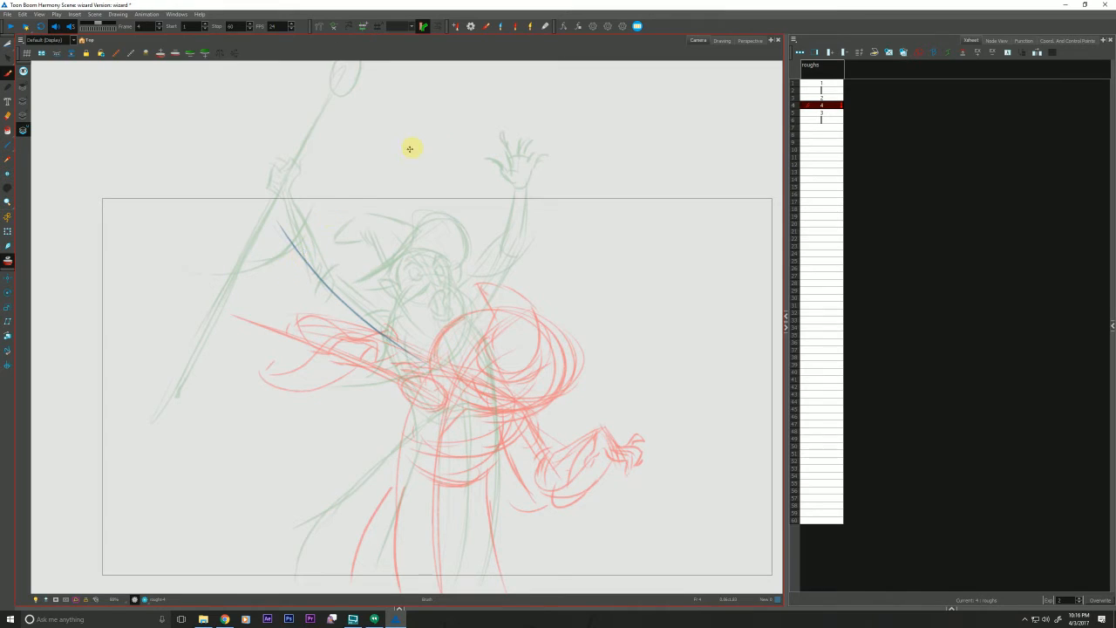
{"action": "mouse_move", "coordinate": [403, 154]}
{"action": "left_mouse_down"}
{"action": "mouse_move", "coordinate": [234, 352]}
{"action": "mouse_move", "coordinate": [375, 178]}
{"action": "mouse_move", "coordinate": [436, 145]}
{"action": "mouse_move", "coordinate": [442, 127]}
{"action": "mouse_move", "coordinate": [241, 314]}
{"action": "left_mouse_up"}
{"action": "mouse_move", "coordinate": [304, 242]}
{"action": "left_mouse_down"}
{"action": "mouse_move", "coordinate": [295, 270]}
{"action": "mouse_move", "coordinate": [310, 233]}
{"action": "mouse_move", "coordinate": [298, 267]}
{"action": "mouse_move", "coordinate": [292, 227]}
{"action": "mouse_move", "coordinate": [357, 351]}
{"action": "mouse_move", "coordinate": [331, 323]}
{"action": "mouse_move", "coordinate": [433, 365]}
{"action": "left_mouse_up"}
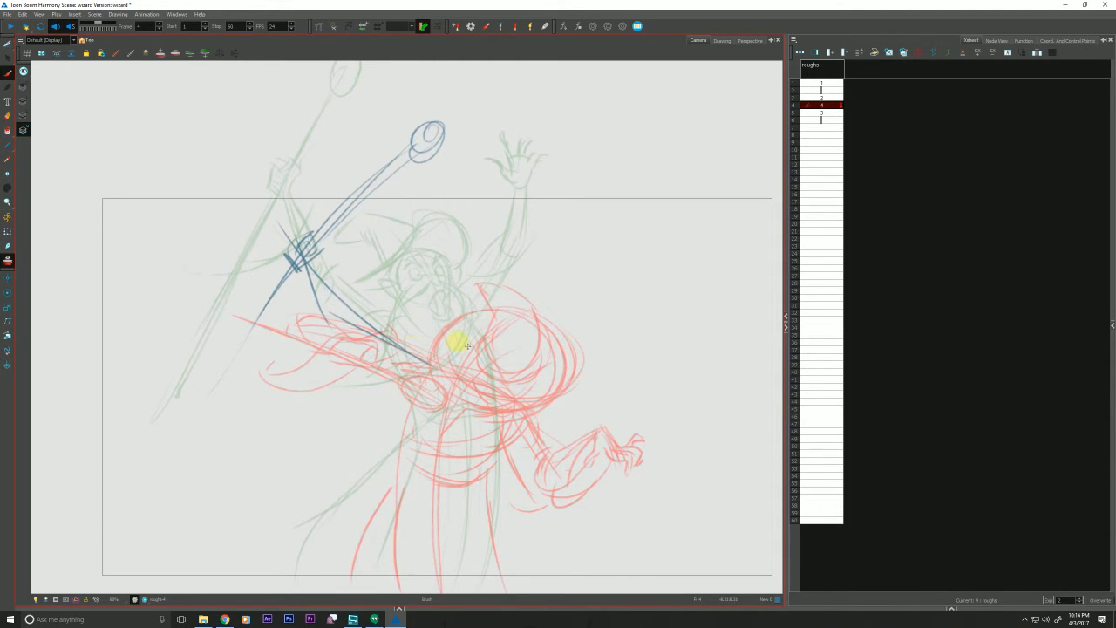
- Sketch the shoulder line and a head oval on frame 4, checking them against frame 3
{"action": "left_click_drag", "start_coordinate": [501, 352], "coordinate": [417, 330]}
{"action": "key", "text": "comma"}
{"action": "key", "text": "period"}
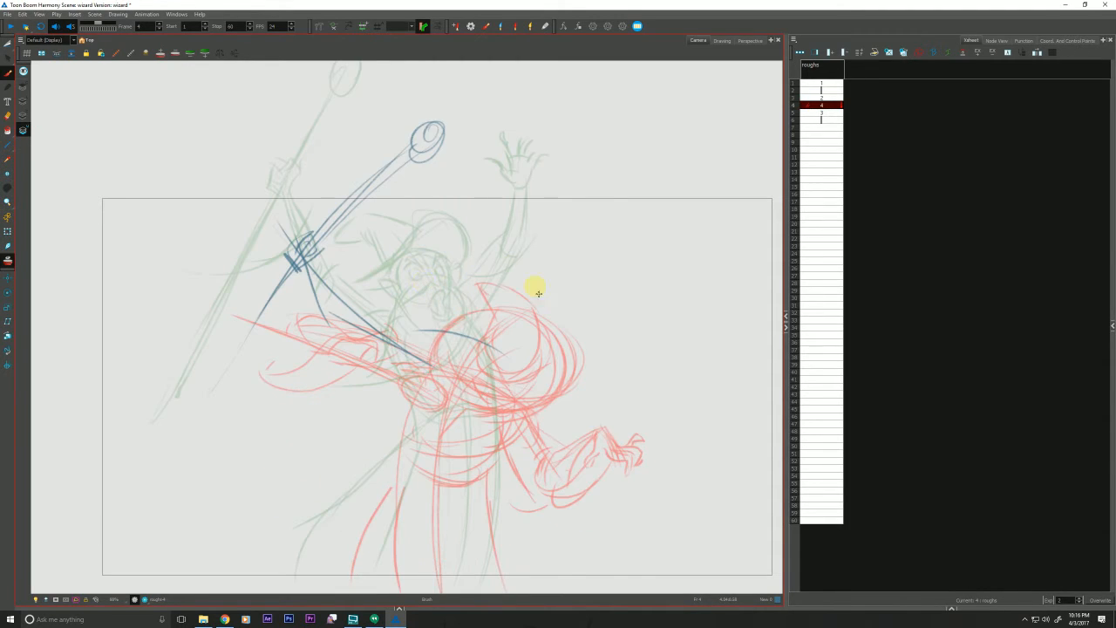
{"action": "key", "text": "comma"}
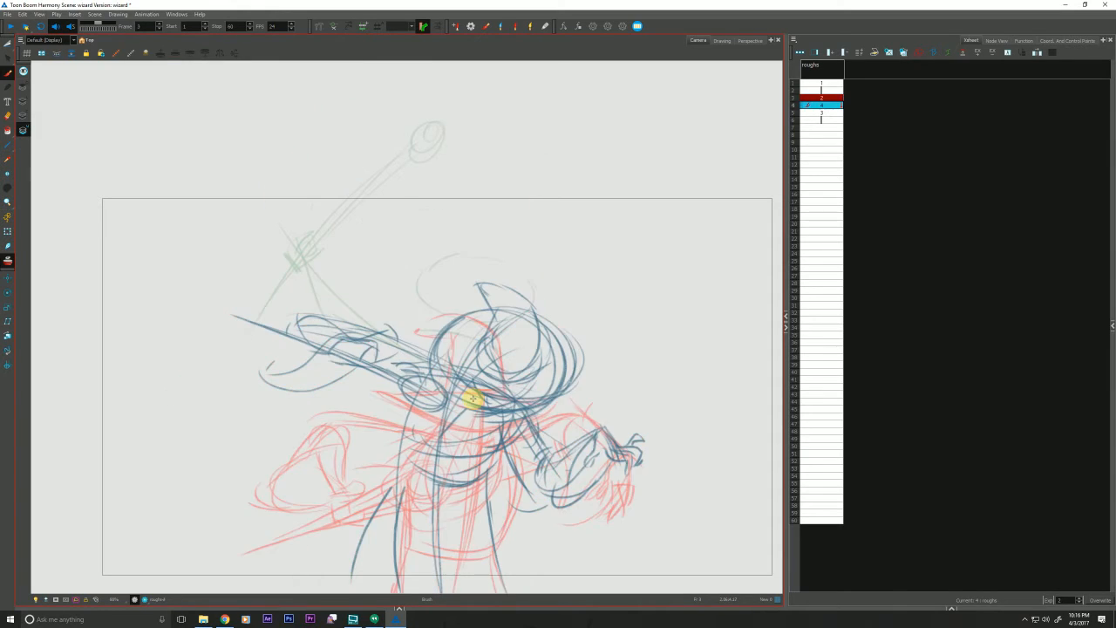
{"action": "key", "text": "period"}
- Rough out the other arm on frame 4, with the upper arm down to the elbow and the forearm up to a drooping hand
{"action": "mouse_move", "coordinate": [470, 315]}
{"action": "left_mouse_down"}
{"action": "mouse_move", "coordinate": [533, 372]}
{"action": "mouse_move", "coordinate": [527, 365]}
{"action": "left_mouse_up"}
{"action": "mouse_move", "coordinate": [486, 331]}
{"action": "left_mouse_down"}
{"action": "mouse_move", "coordinate": [552, 399]}
{"action": "mouse_move", "coordinate": [589, 359]}
{"action": "mouse_move", "coordinate": [609, 432]}
{"action": "left_mouse_up"}
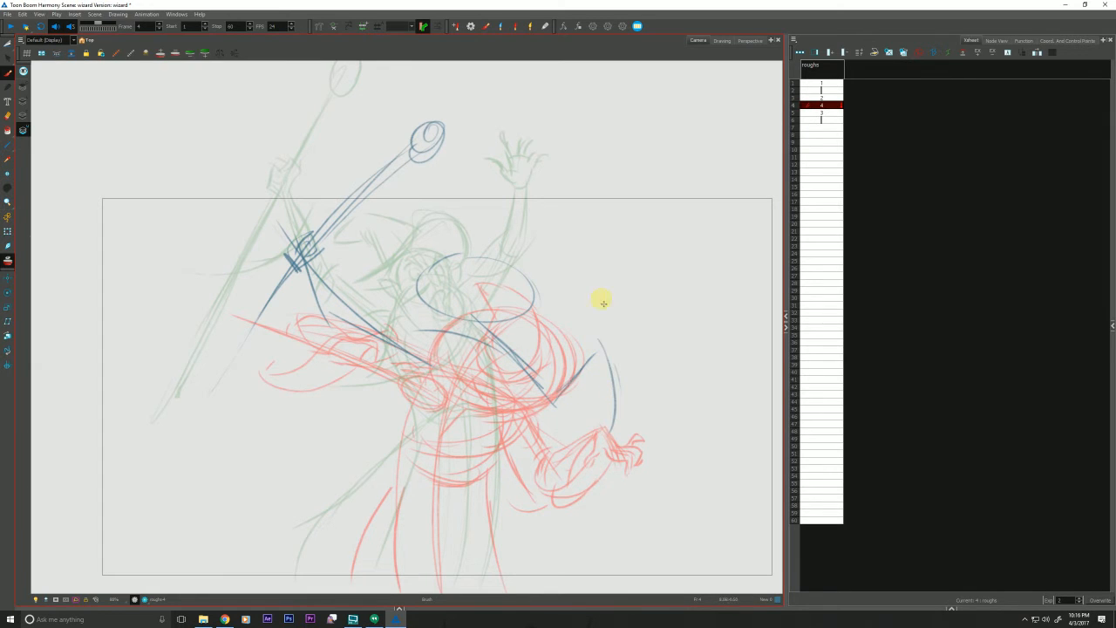
{"action": "key", "text": "comma"}
{"action": "key", "text": "period"}
- Strengthen the line through both arms and shoulders on frame 4 and add strokes at the bent arm's elbow and hand
{"action": "left_click_drag", "start_coordinate": [545, 411], "coordinate": [475, 323]}
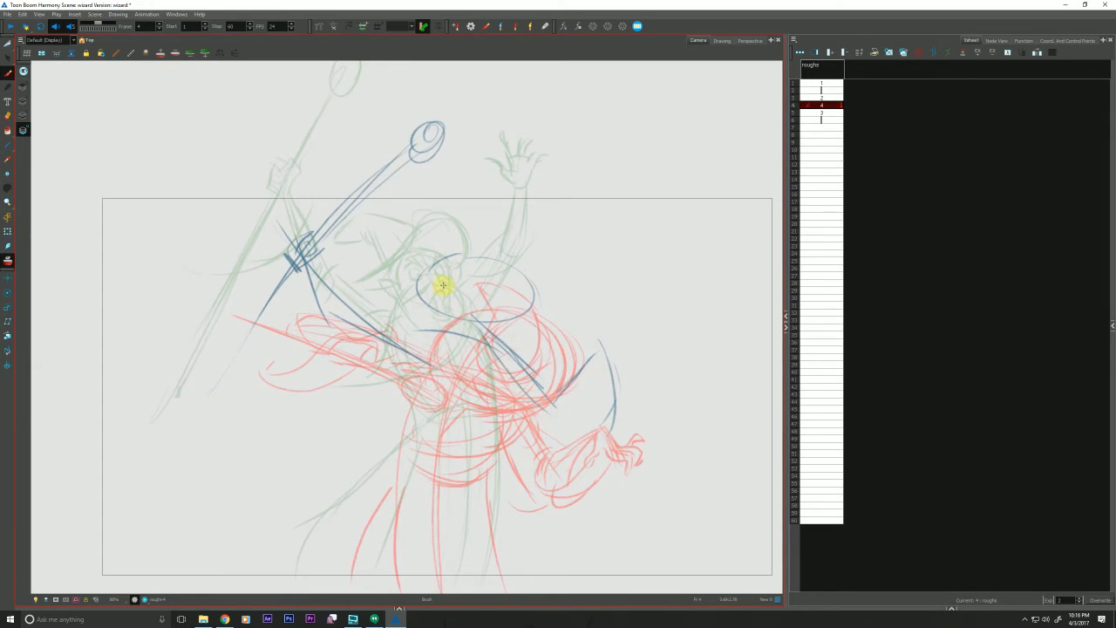
{"action": "mouse_move", "coordinate": [529, 377]}
{"action": "left_mouse_down"}
{"action": "mouse_move", "coordinate": [291, 236]}
{"action": "mouse_move", "coordinate": [543, 431]}
{"action": "mouse_move", "coordinate": [598, 348]}
{"action": "mouse_move", "coordinate": [611, 397]}
{"action": "left_mouse_up"}
{"action": "left_click_drag", "start_coordinate": [598, 352], "coordinate": [589, 387]}
{"action": "key", "text": "comma"}
{"action": "key", "text": "period"}
{"action": "key", "text": "comma"}
{"action": "key", "text": "period"}
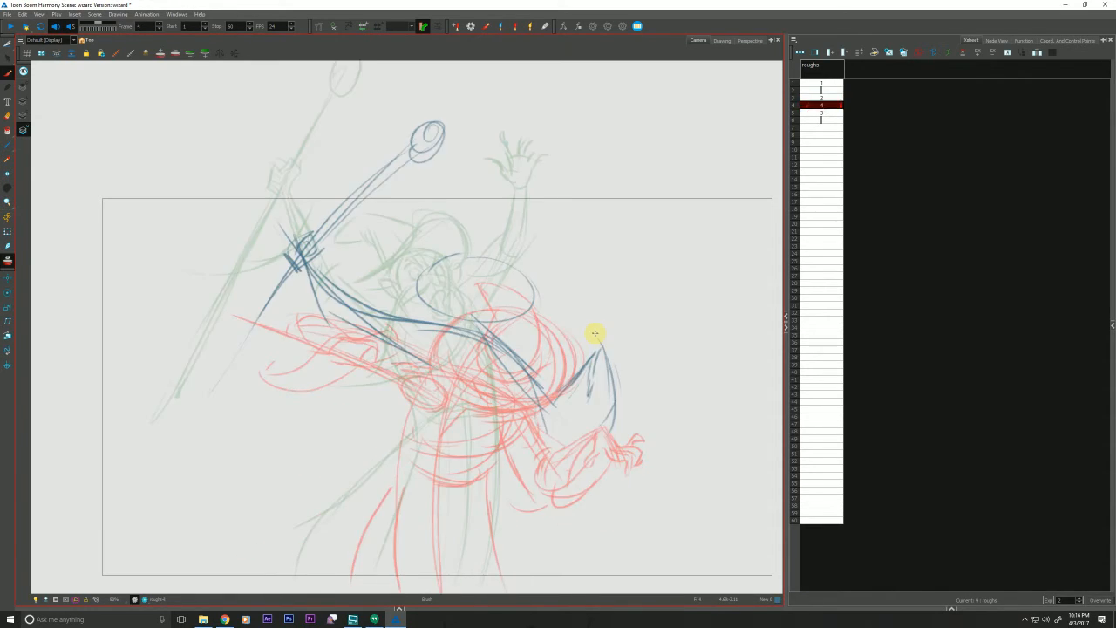
{"action": "key", "text": "comma"}
{"action": "key", "text": "period"}
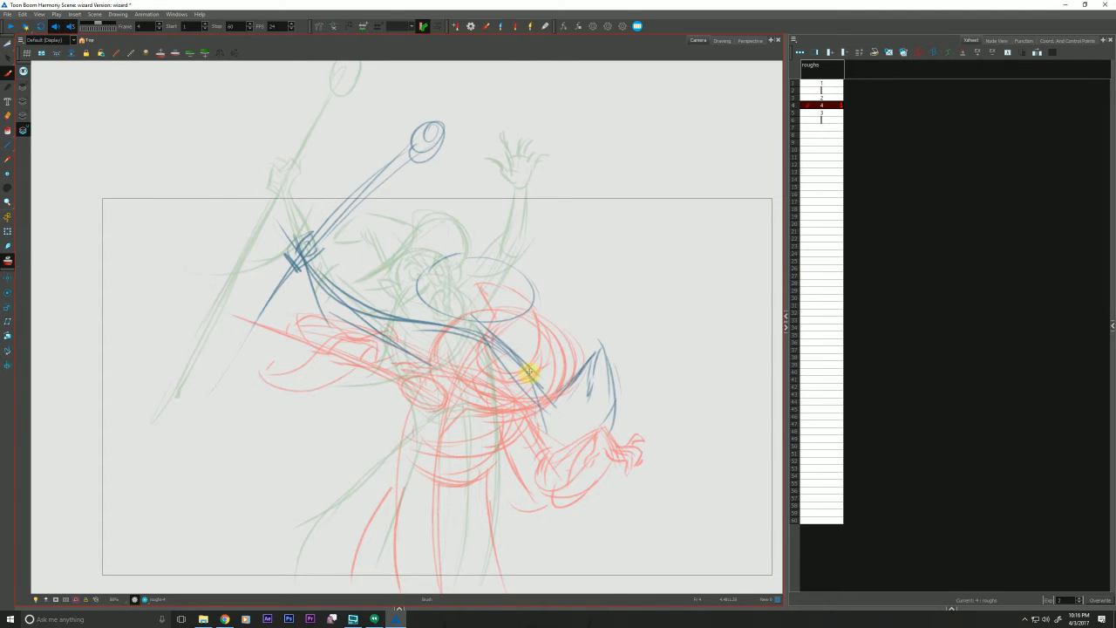
- Strengthen the outer edge of the bent arm's forearm and drooping hand on frame 4, checking against frame 3
{"action": "left_click_drag", "start_coordinate": [524, 363], "coordinate": [520, 357]}
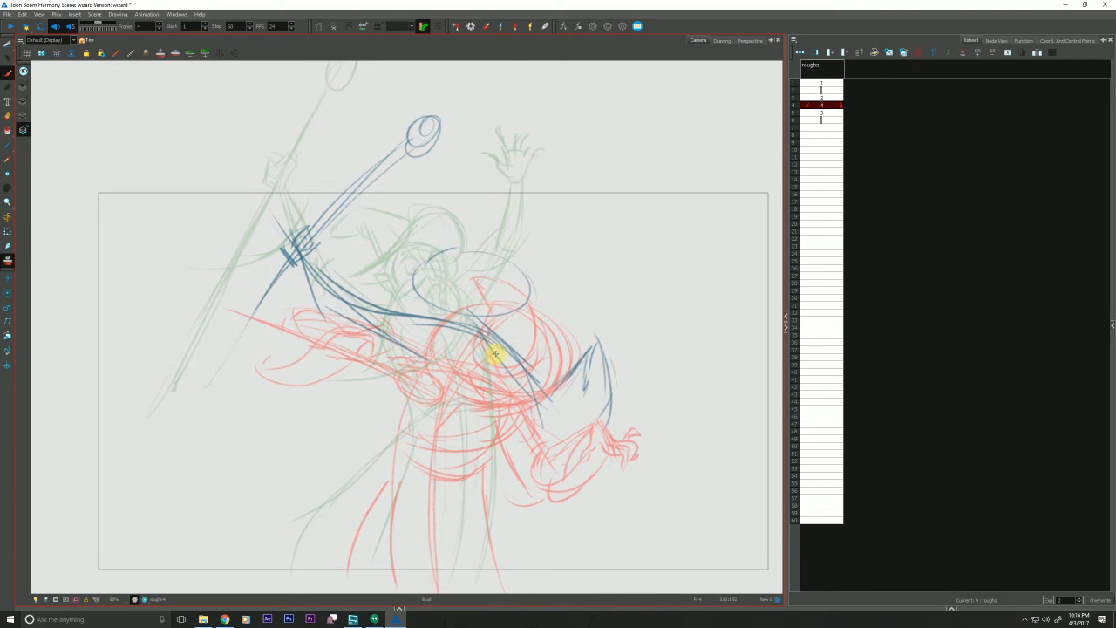
{"action": "key", "text": "comma"}
{"action": "key", "text": "period"}
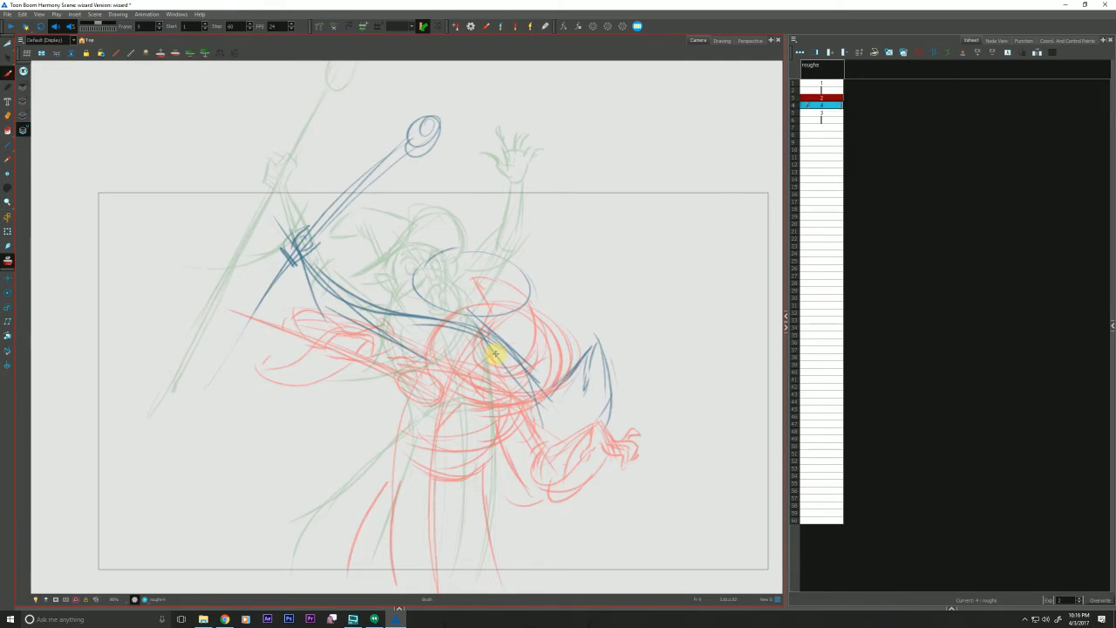
{"action": "mouse_move", "coordinate": [592, 367]}
{"action": "left_mouse_down"}
{"action": "mouse_move", "coordinate": [581, 391]}
{"action": "mouse_move", "coordinate": [604, 353]}
{"action": "mouse_move", "coordinate": [594, 342]}
{"action": "mouse_move", "coordinate": [602, 412]}
{"action": "mouse_move", "coordinate": [599, 341]}
{"action": "mouse_move", "coordinate": [614, 383]}
{"action": "mouse_move", "coordinate": [608, 356]}
{"action": "mouse_move", "coordinate": [605, 411]}
{"action": "mouse_move", "coordinate": [613, 358]}
{"action": "mouse_move", "coordinate": [614, 370]}
{"action": "mouse_move", "coordinate": [598, 421]}
{"action": "left_mouse_up"}
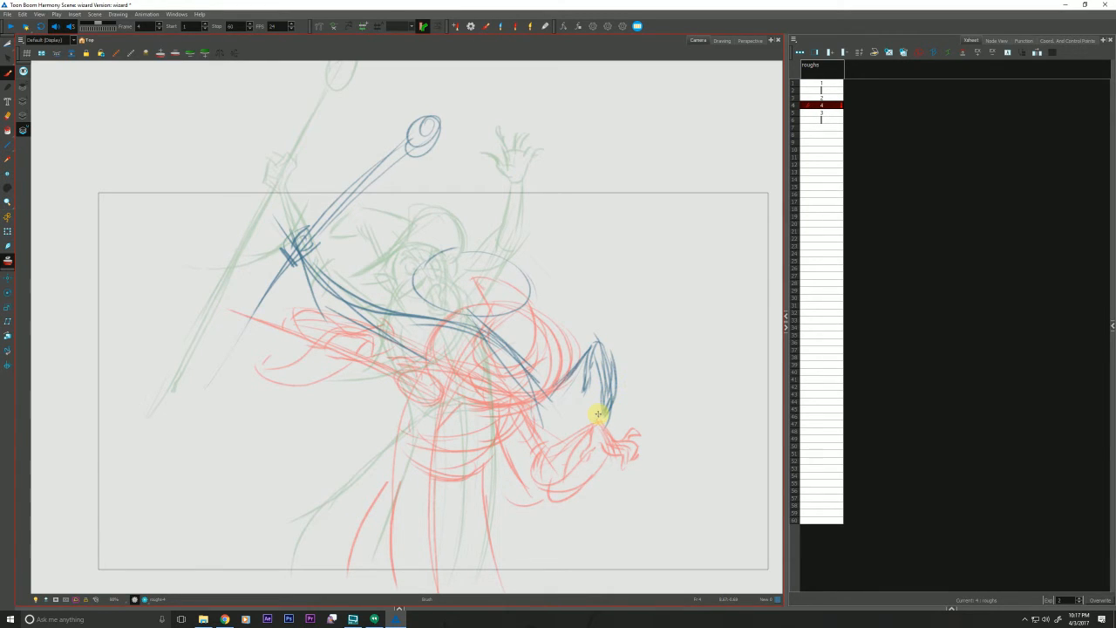
{"action": "key", "text": "comma"}
{"action": "key", "text": "period"}
- Sketch the inner forearm line and the loose sleeve curving back to the bent arm's elbow on frame 4
{"action": "left_click_drag", "start_coordinate": [588, 351], "coordinate": [572, 406]}
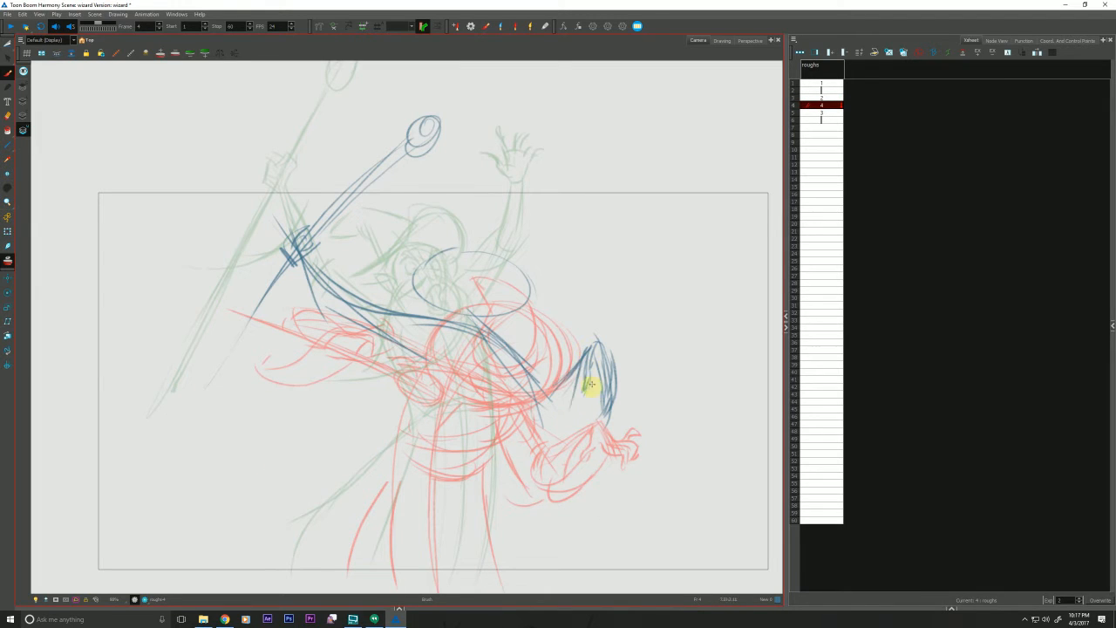
{"action": "mouse_move", "coordinate": [601, 370]}
{"action": "left_mouse_down"}
{"action": "mouse_move", "coordinate": [565, 443]}
{"action": "mouse_move", "coordinate": [581, 364]}
{"action": "left_mouse_up"}
{"action": "left_click_drag", "start_coordinate": [565, 428], "coordinate": [540, 446]}
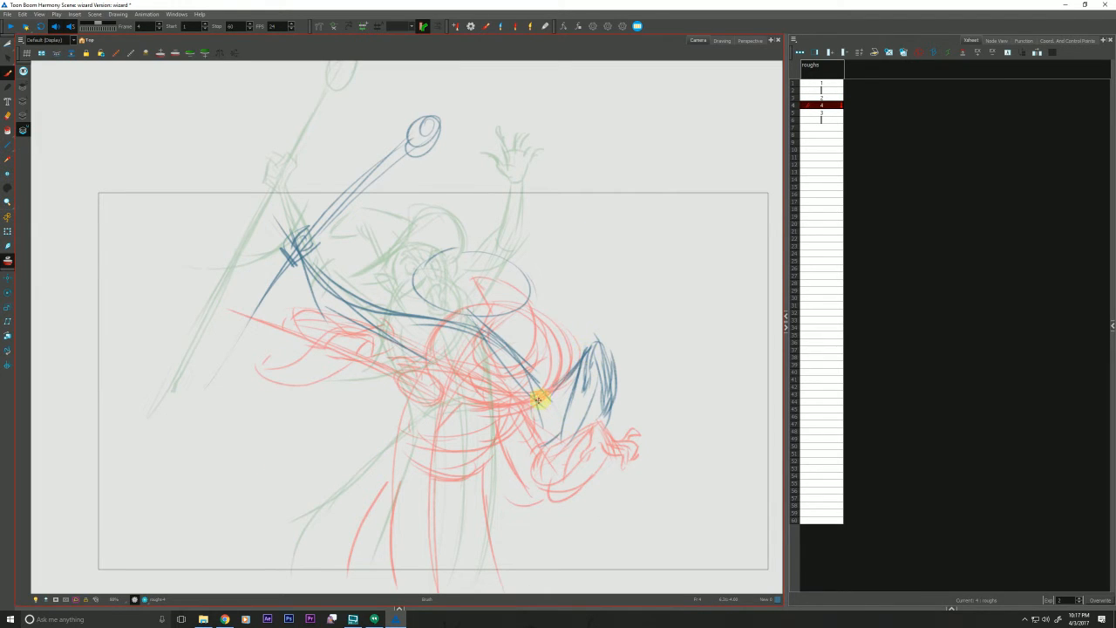
{"action": "left_click_drag", "start_coordinate": [537, 397], "coordinate": [525, 421]}
{"action": "key", "text": "comma"}
{"action": "key", "text": "period"}
- Rough out the torso on frame 4 with a curved chest line, a side line and a long centre line
{"action": "mouse_move", "coordinate": [533, 382]}
{"action": "left_mouse_down"}
{"action": "mouse_move", "coordinate": [490, 326]}
{"action": "mouse_move", "coordinate": [399, 427]}
{"action": "left_mouse_up"}
{"action": "key", "text": "comma"}
{"action": "key", "text": "period"}
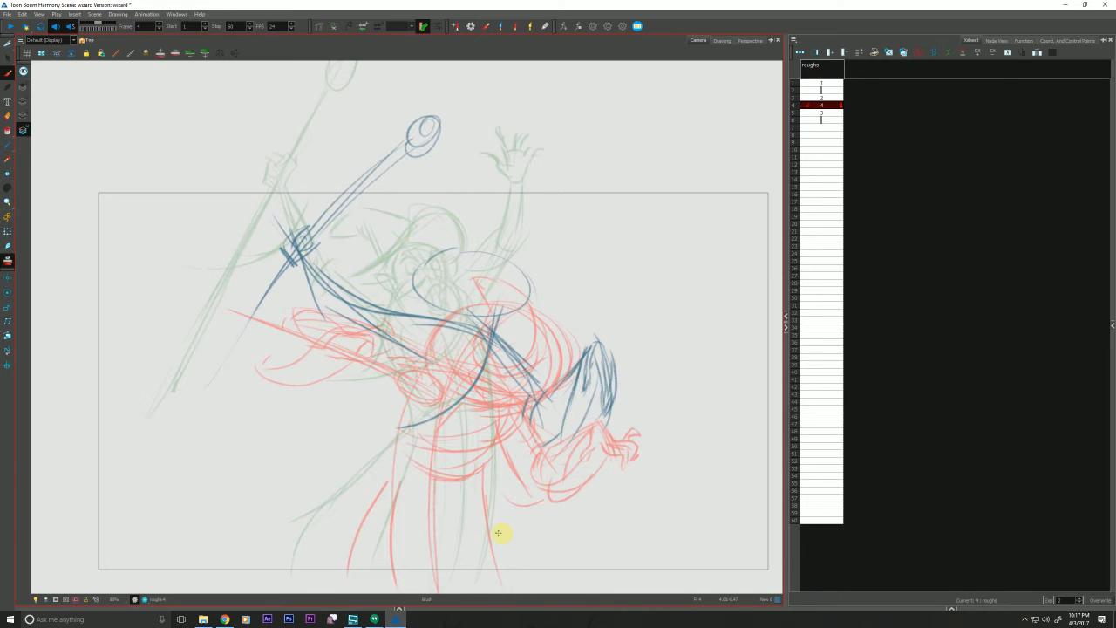
{"action": "left_click_drag", "start_coordinate": [498, 314], "coordinate": [481, 412]}
{"action": "left_click_drag", "start_coordinate": [450, 255], "coordinate": [436, 439]}
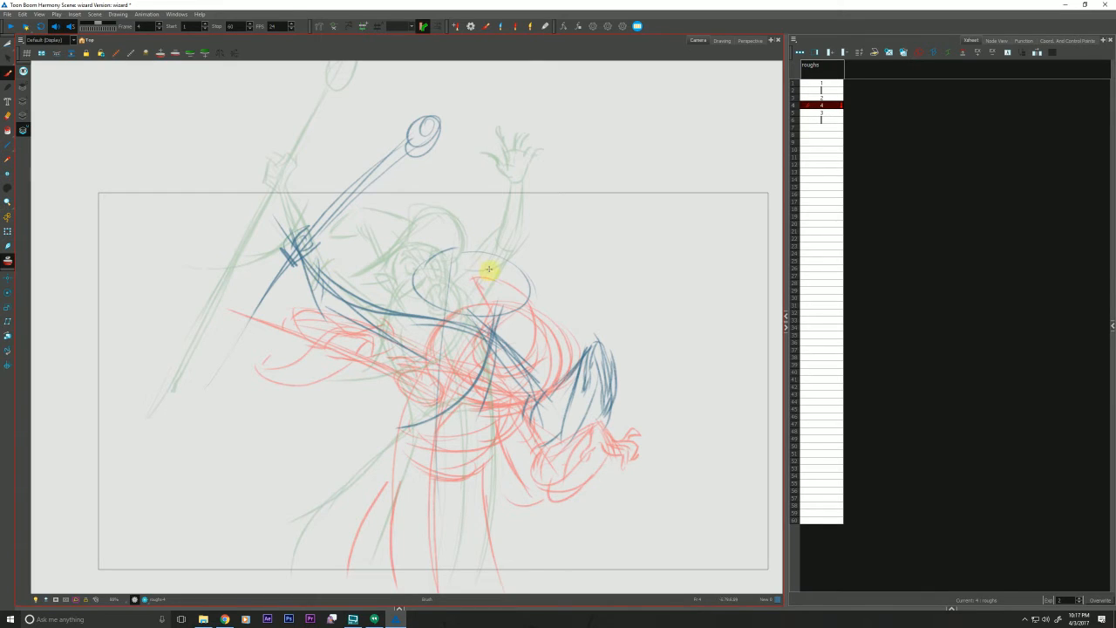
- Add the curved face guideline and the beard outline below the head on frame 4, comparing them with frame 3
{"action": "left_click_drag", "start_coordinate": [518, 275], "coordinate": [439, 275]}
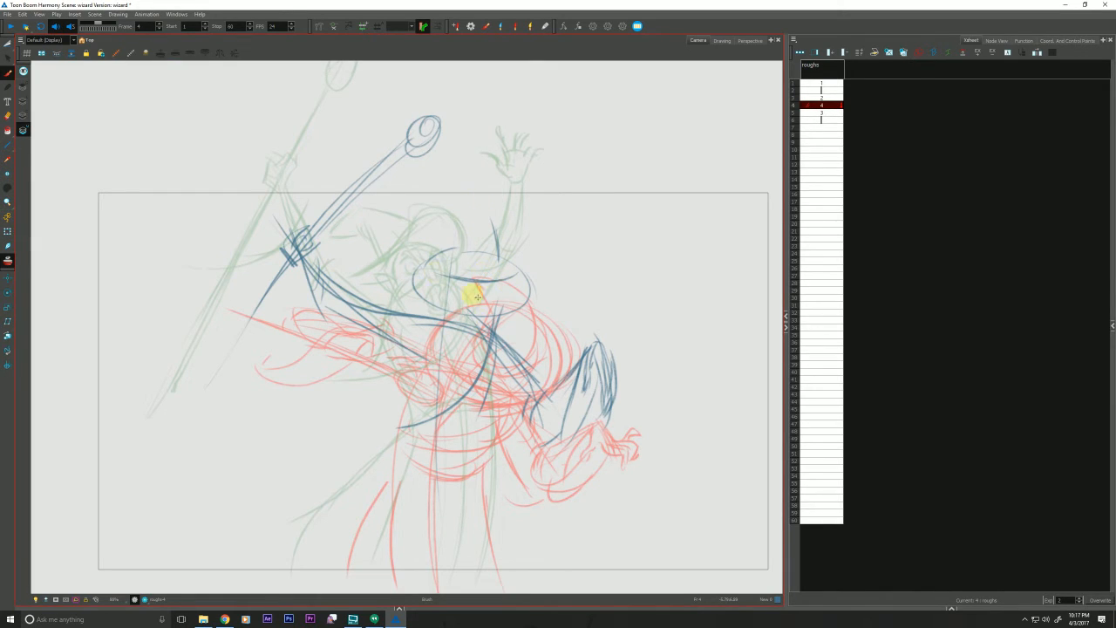
{"action": "left_click_drag", "start_coordinate": [508, 280], "coordinate": [496, 334]}
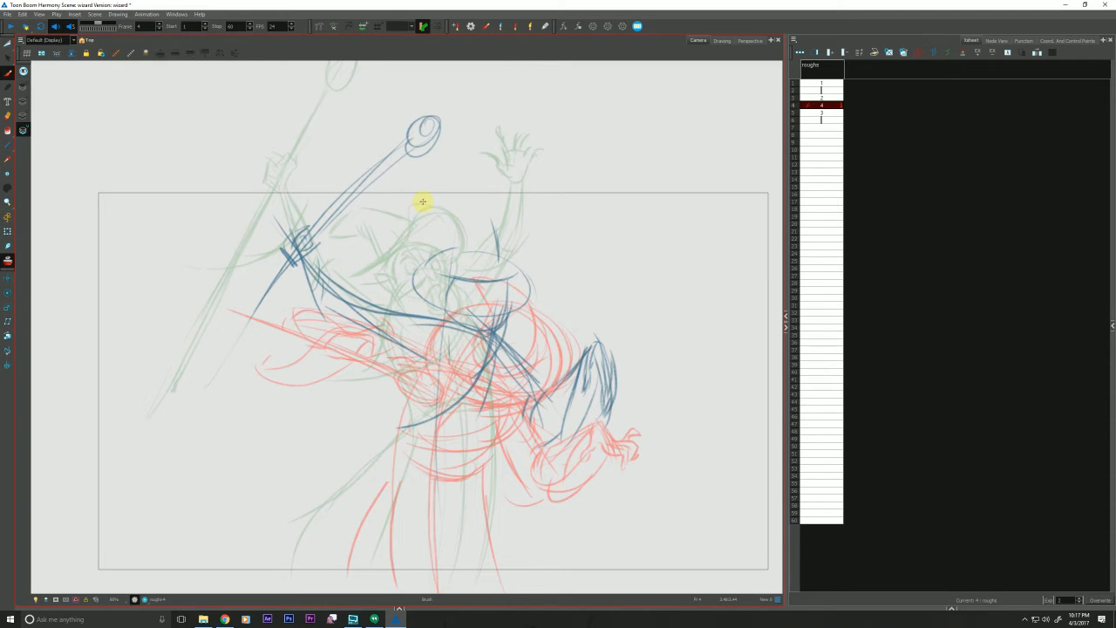
{"action": "key", "text": "comma"}
{"action": "key", "text": "period"}
{"action": "key", "text": "comma"}
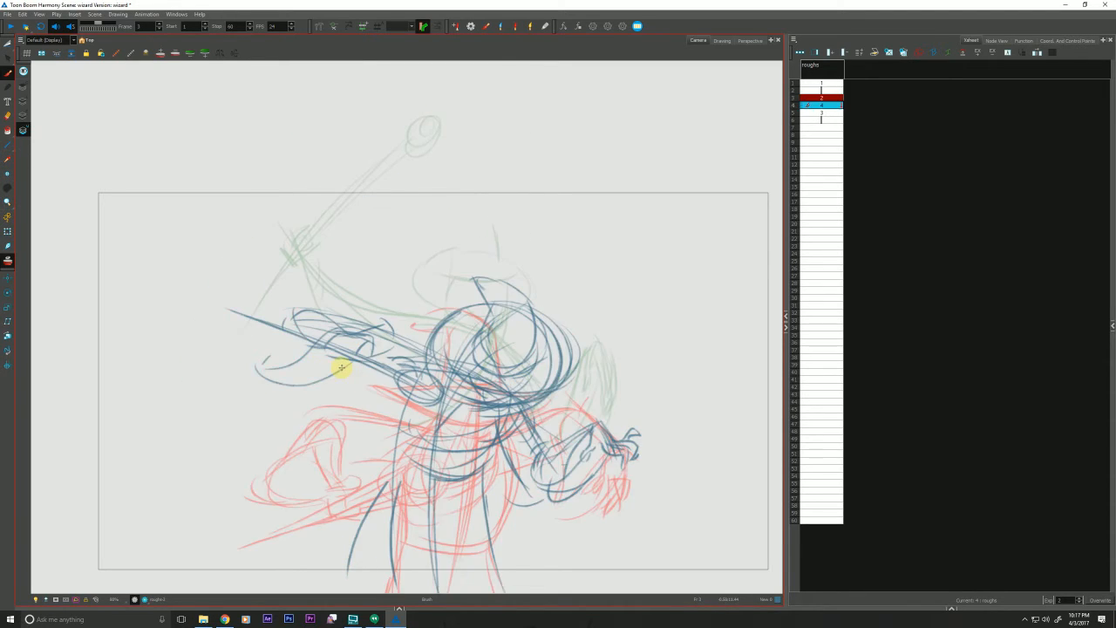
{"action": "key", "text": "period"}
{"action": "key", "text": "comma"}
{"action": "key", "text": "period"}
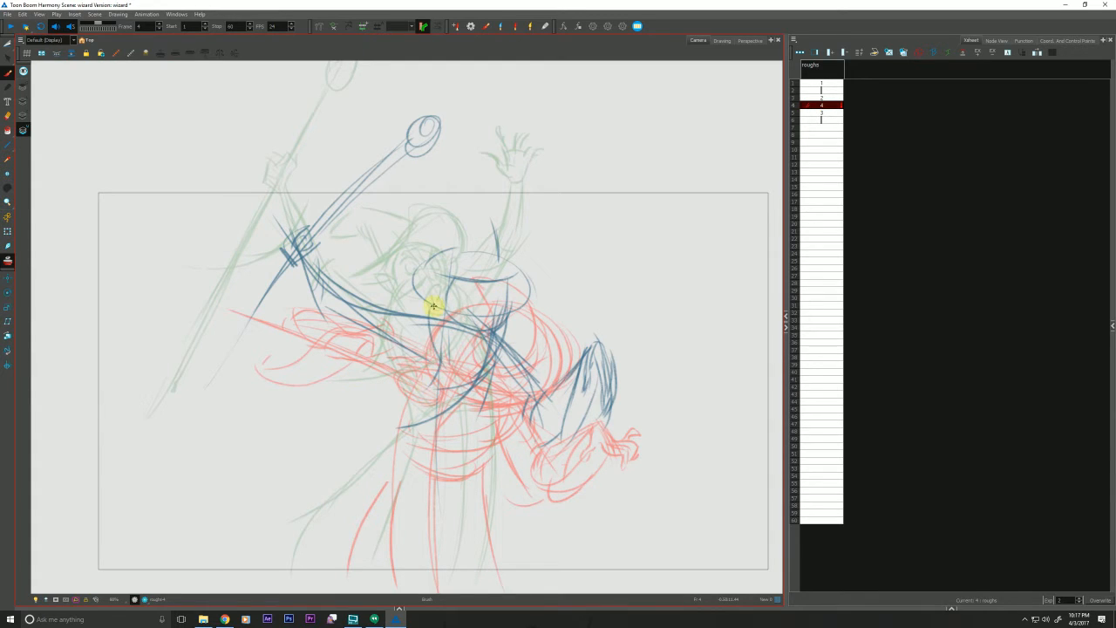
{"action": "left_click", "coordinate": [353, 616]}
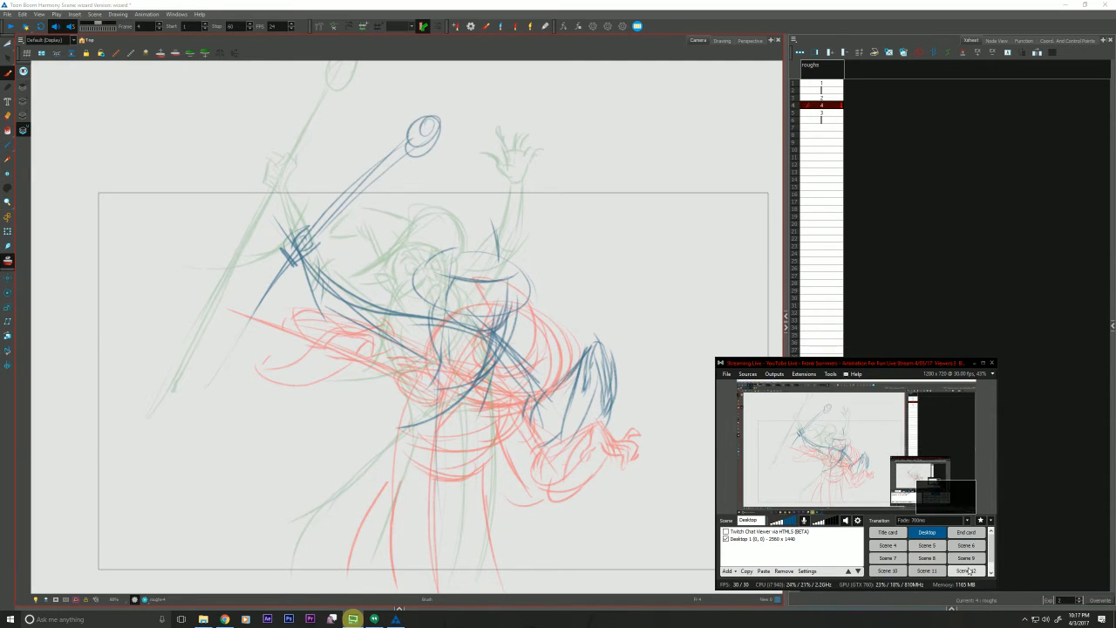
{"action": "left_click", "coordinate": [460, 287]}
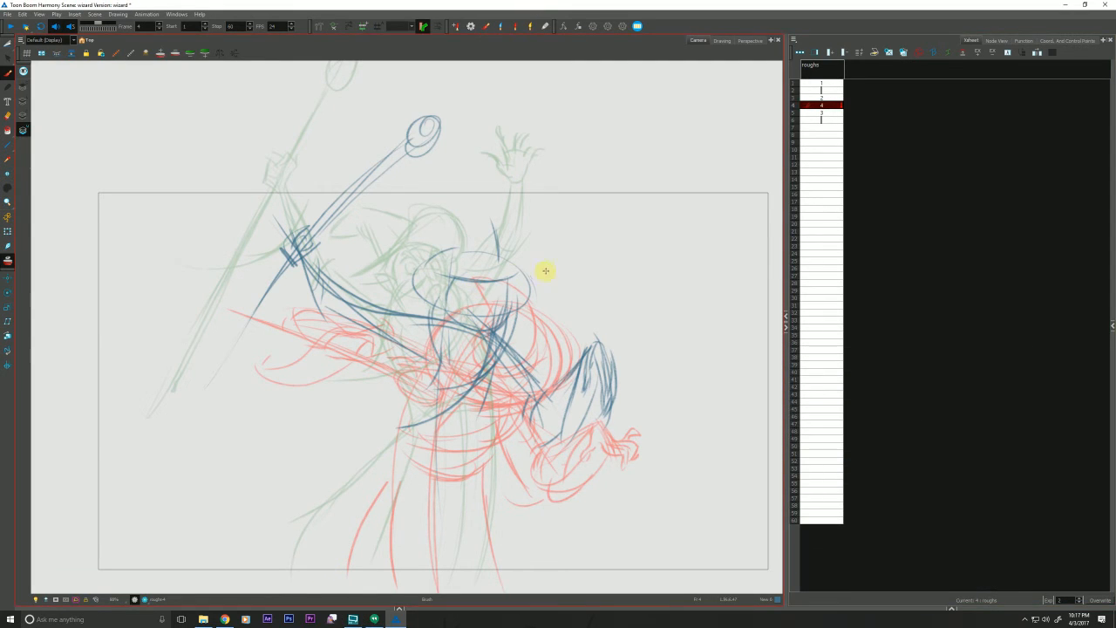
- Sketch the wizard's hat on frame 4 with a wide curved brim and a tall crown folding over at the tip
{"action": "mouse_move", "coordinate": [525, 295]}
{"action": "left_mouse_down"}
{"action": "mouse_move", "coordinate": [422, 296]}
{"action": "mouse_move", "coordinate": [444, 285]}
{"action": "mouse_move", "coordinate": [377, 259]}
{"action": "left_mouse_up"}
{"action": "left_click_drag", "start_coordinate": [441, 258], "coordinate": [381, 265]}
{"action": "mouse_move", "coordinate": [560, 280]}
{"action": "left_mouse_down"}
{"action": "mouse_move", "coordinate": [476, 261]}
{"action": "mouse_move", "coordinate": [491, 221]}
{"action": "left_mouse_up"}
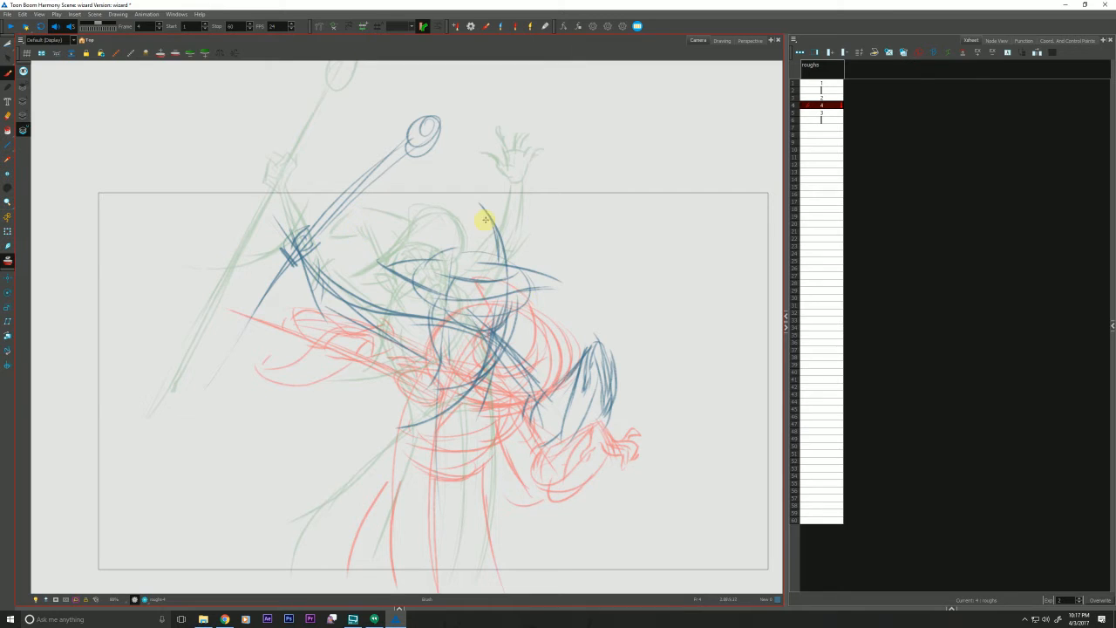
{"action": "key", "text": "comma"}
{"action": "key", "text": "period"}
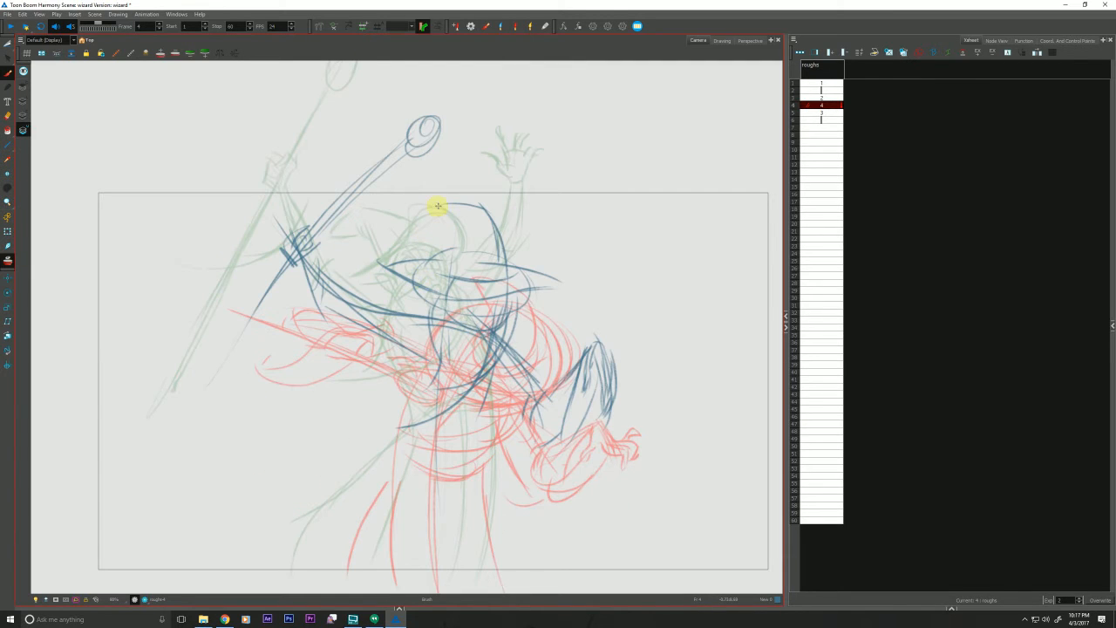
{"action": "mouse_move", "coordinate": [447, 214]}
{"action": "left_mouse_down"}
{"action": "mouse_move", "coordinate": [428, 242]}
{"action": "mouse_move", "coordinate": [445, 276]}
{"action": "left_mouse_up"}
{"action": "key", "text": "comma"}
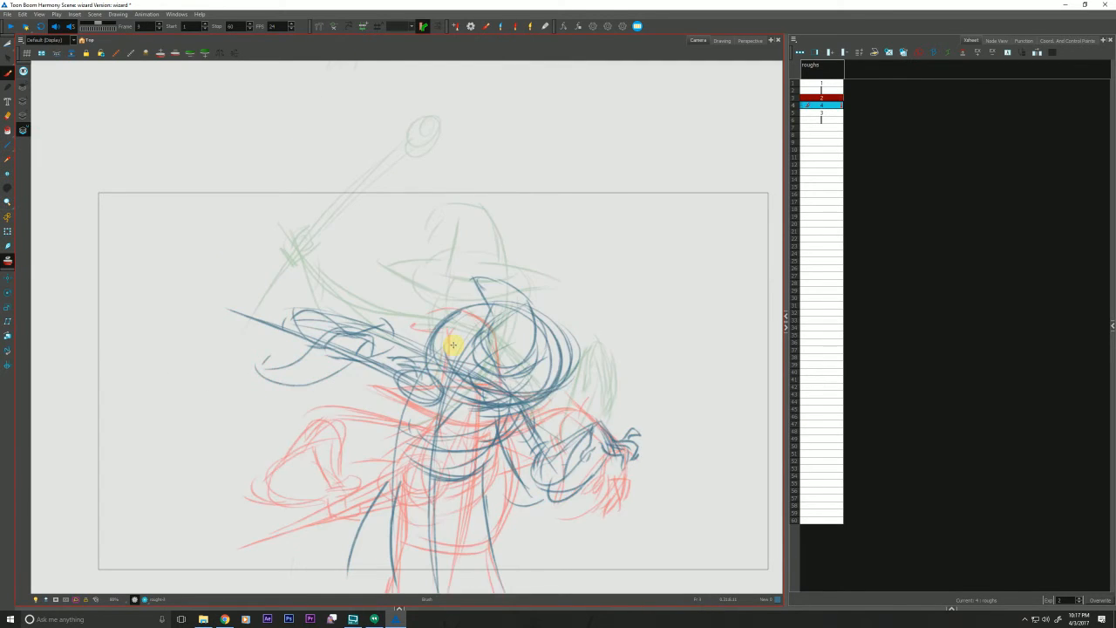
{"action": "key", "text": "period"}
- Refine the staff and its gripping hand on frame 4, and draw the raised arm's hanging sleeve and a band across the arm
{"action": "mouse_move", "coordinate": [428, 125]}
{"action": "left_mouse_down"}
{"action": "mouse_move", "coordinate": [174, 374]}
{"action": "mouse_move", "coordinate": [431, 133]}
{"action": "left_mouse_up"}
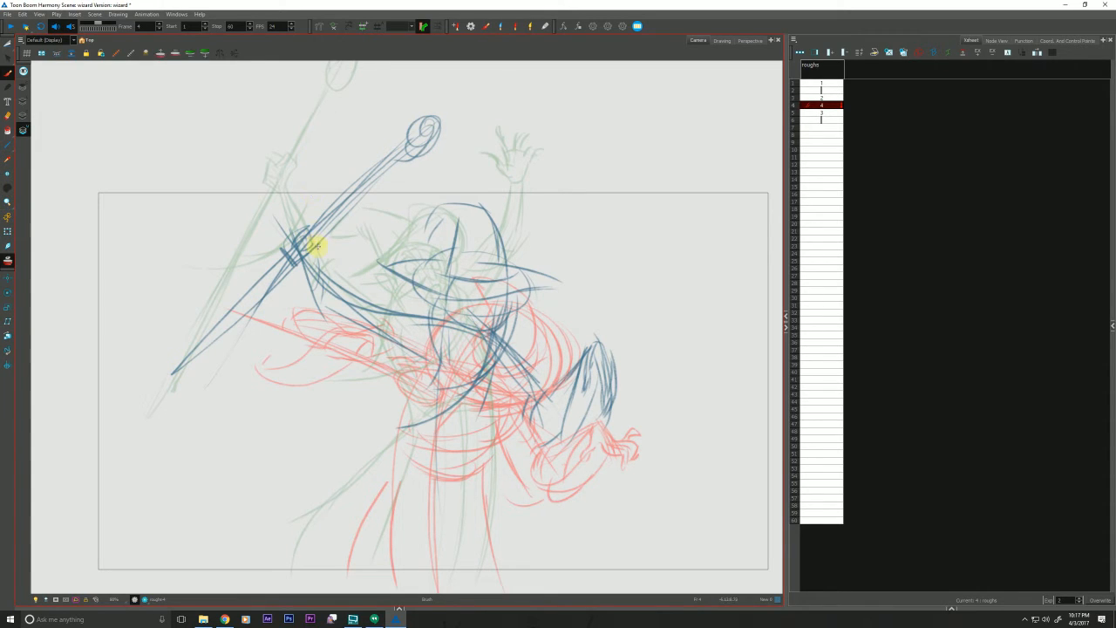
{"action": "mouse_move", "coordinate": [310, 230]}
{"action": "left_mouse_down"}
{"action": "mouse_move", "coordinate": [287, 273]}
{"action": "mouse_move", "coordinate": [326, 247]}
{"action": "mouse_move", "coordinate": [316, 258]}
{"action": "mouse_move", "coordinate": [304, 239]}
{"action": "mouse_move", "coordinate": [321, 261]}
{"action": "mouse_move", "coordinate": [267, 304]}
{"action": "left_mouse_up"}
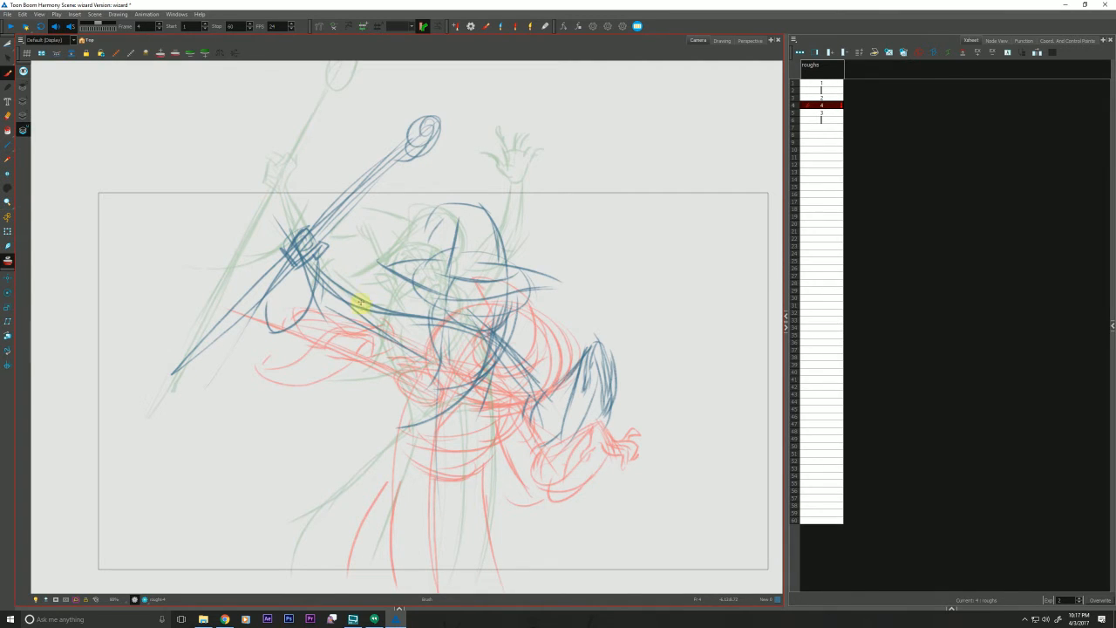
{"action": "left_click_drag", "start_coordinate": [359, 298], "coordinate": [357, 331]}
{"action": "mouse_move", "coordinate": [331, 292]}
{"action": "left_mouse_down"}
{"action": "mouse_move", "coordinate": [447, 328]}
{"action": "mouse_move", "coordinate": [400, 325]}
{"action": "mouse_move", "coordinate": [416, 314]}
{"action": "mouse_move", "coordinate": [371, 303]}
{"action": "left_mouse_up"}
{"action": "mouse_move", "coordinate": [305, 238]}
{"action": "left_mouse_down"}
{"action": "mouse_move", "coordinate": [359, 293]}
{"action": "mouse_move", "coordinate": [338, 310]}
{"action": "left_mouse_up"}
{"action": "mouse_move", "coordinate": [306, 275]}
{"action": "left_mouse_down"}
{"action": "mouse_move", "coordinate": [340, 315]}
{"action": "mouse_move", "coordinate": [443, 367]}
{"action": "left_mouse_up"}
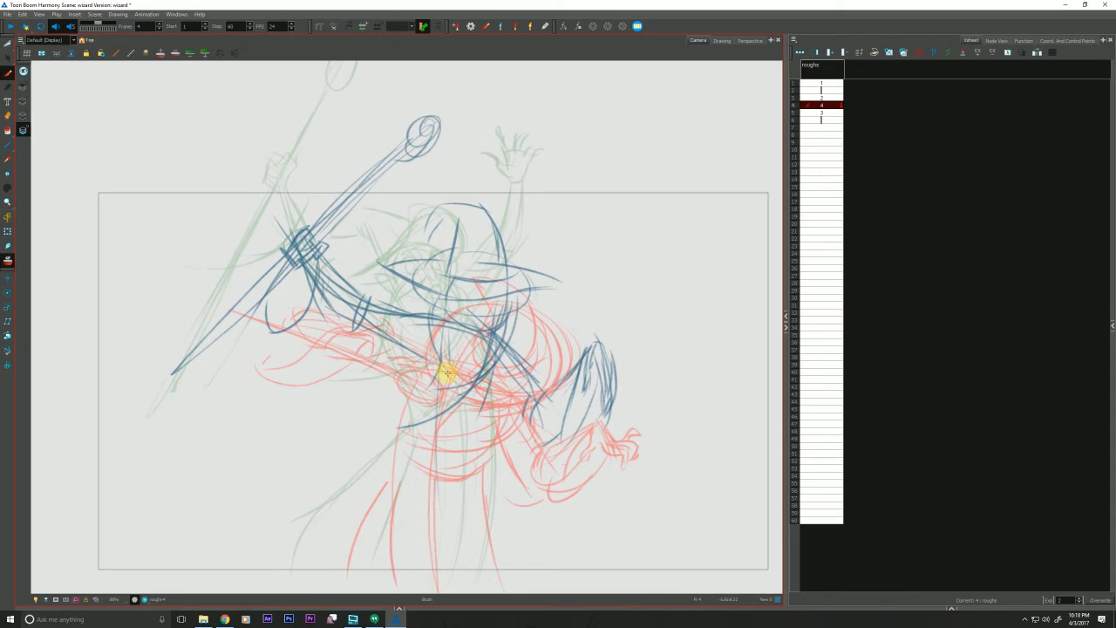
- Draw the belly curve and the robe's side line running down from the torso on frame 4
{"action": "mouse_move", "coordinate": [508, 391]}
{"action": "left_mouse_down"}
{"action": "mouse_move", "coordinate": [488, 427]}
{"action": "mouse_move", "coordinate": [421, 427]}
{"action": "mouse_move", "coordinate": [407, 388]}
{"action": "left_mouse_up"}
{"action": "mouse_move", "coordinate": [423, 343]}
{"action": "left_mouse_down"}
{"action": "mouse_move", "coordinate": [392, 449]}
{"action": "mouse_move", "coordinate": [394, 501]}
{"action": "left_mouse_up"}
{"action": "key", "text": "comma"}
{"action": "key", "text": "period"}
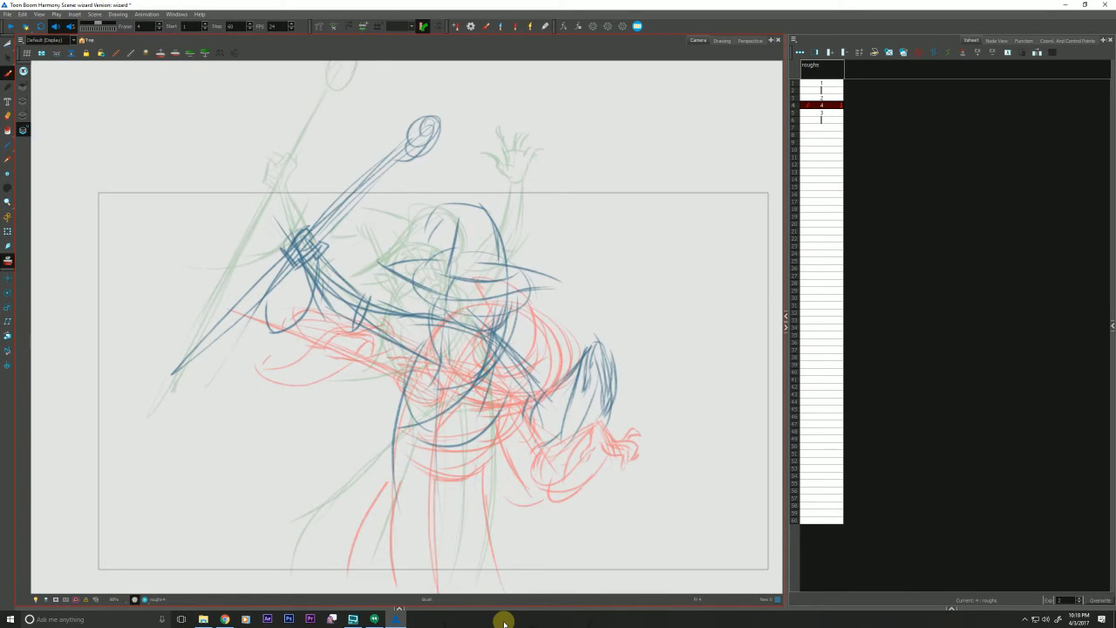
- Turn off onion skinning and flip between the neighbouring drawings to examine the motion through frame 4
{"action": "left_click", "coordinate": [10, 261]}
{"action": "key", "text": "period"}
{"action": "key", "text": "comma"}
{"action": "key", "text": "comma"}
{"action": "key", "text": "period"}
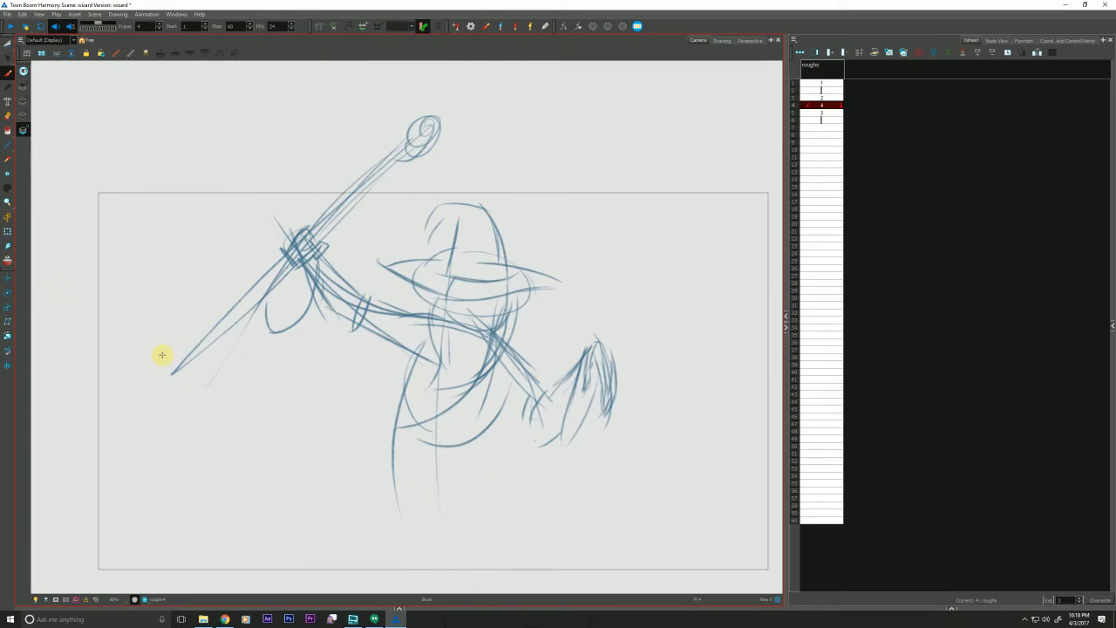
{"action": "key", "text": "period"}
{"action": "key", "text": "comma"}
{"action": "key", "text": "comma"}
{"action": "key", "text": "period"}
{"action": "key", "text": "comma"}
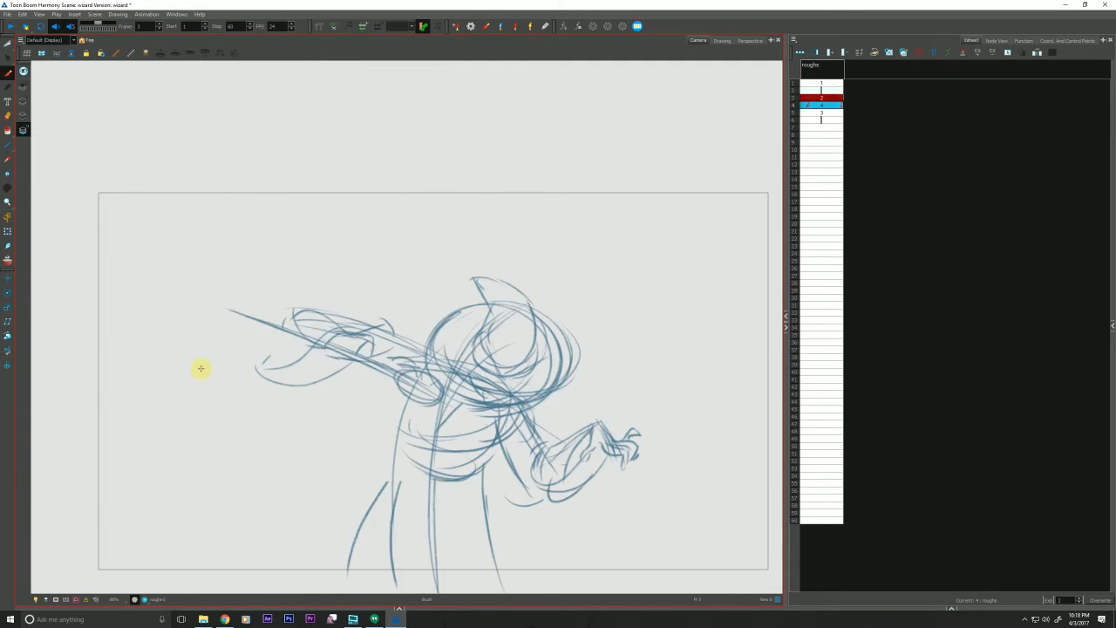
{"action": "key", "text": "period"}
{"action": "key", "text": "period"}
- Shift the raised-arms drawing one frame later, create an empty drawing at frame 5 and turn onion skinning back on
{"action": "left_click", "coordinate": [817, 112]}
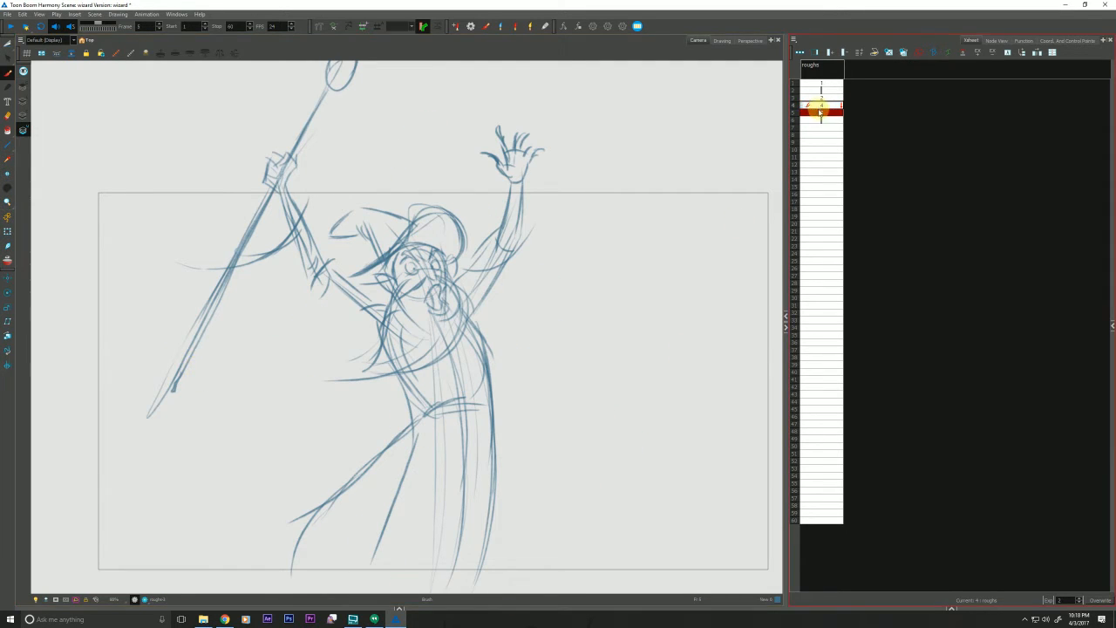
{"action": "left_click_drag", "start_coordinate": [815, 113], "coordinate": [807, 123]}
{"action": "left_click", "coordinate": [812, 112]}
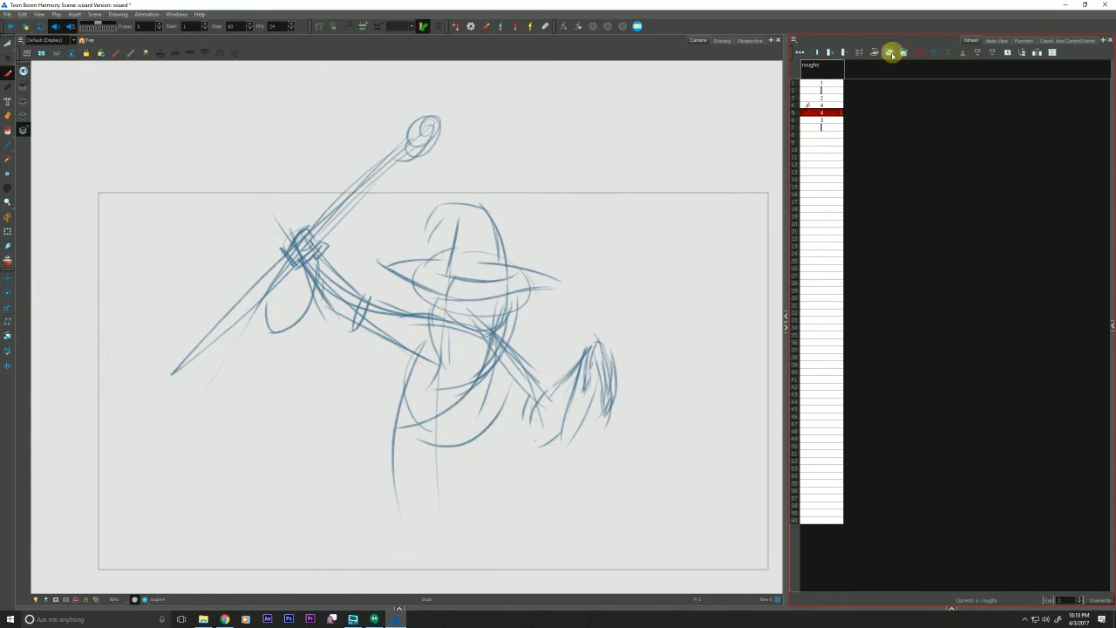
{"action": "left_click", "coordinate": [889, 51]}
{"action": "left_click", "coordinate": [7, 263]}
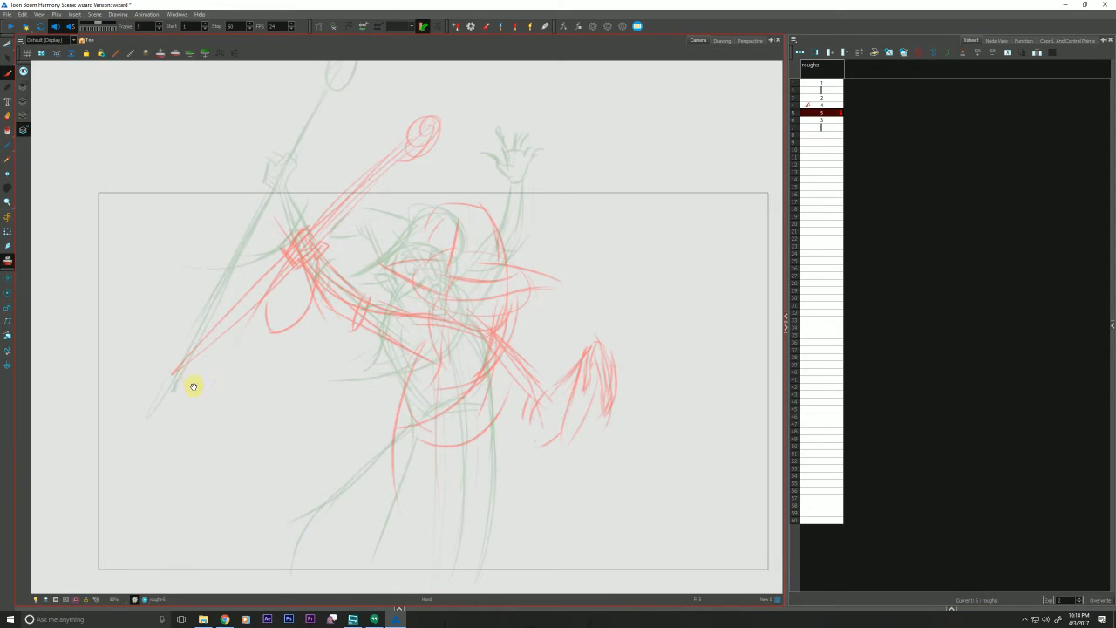
- Hide the previous drawing from the onion skin on frame 5, keeping only the raised-arms pose as reference
{"action": "left_click_drag", "start_coordinate": [188, 381], "coordinate": [202, 411]}
{"action": "key", "text": "."}
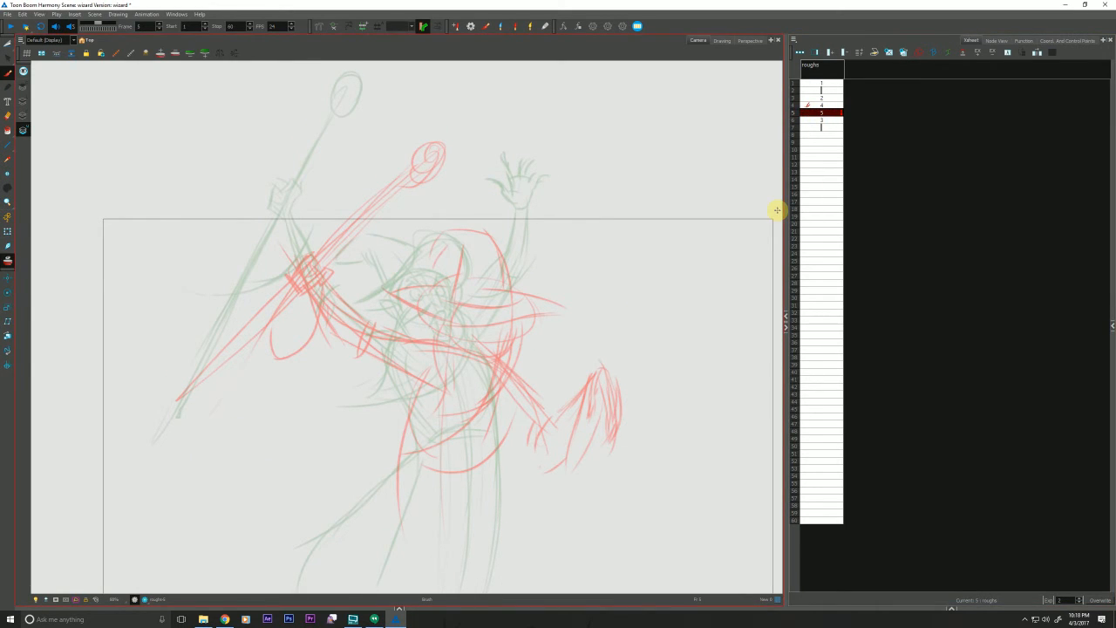
{"action": "left_click", "coordinate": [175, 54]}
{"action": "key", "text": "space"}
{"action": "mouse_move", "coordinate": [283, 493]}
{"action": "left_mouse_down"}
{"action": "mouse_move", "coordinate": [281, 458]}
{"action": "mouse_move", "coordinate": [269, 487]}
{"action": "left_mouse_up"}
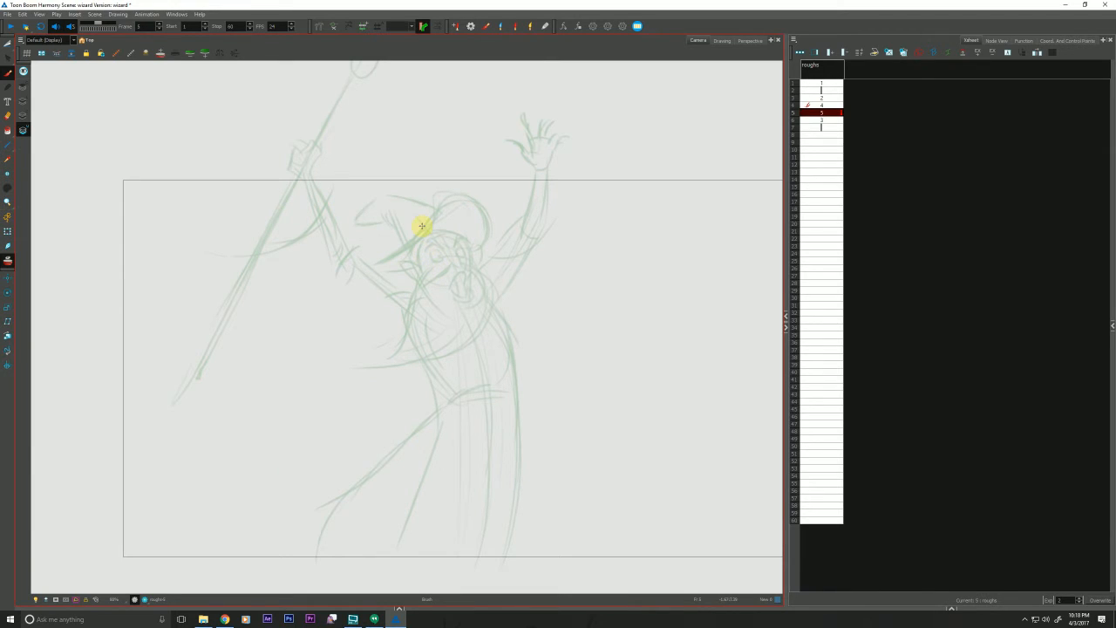
- Rough out frame 5 with a raised-arm line, a shoulder arc, long body lines, a waist curve and a head oval
{"action": "left_click_drag", "start_coordinate": [512, 173], "coordinate": [482, 263]}
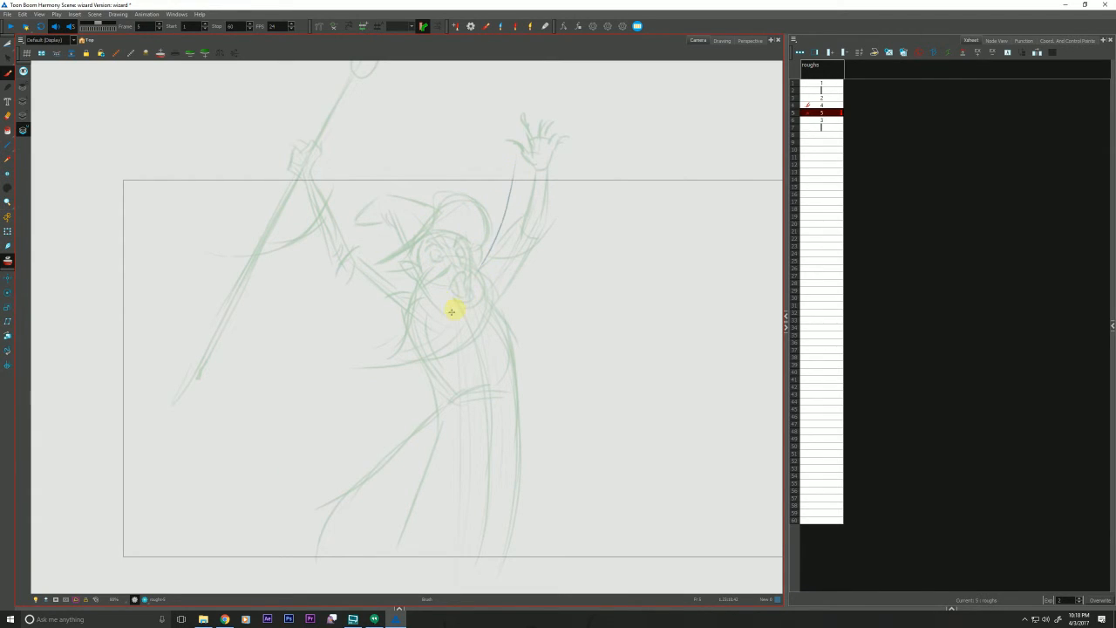
{"action": "left_click_drag", "start_coordinate": [375, 315], "coordinate": [386, 325]}
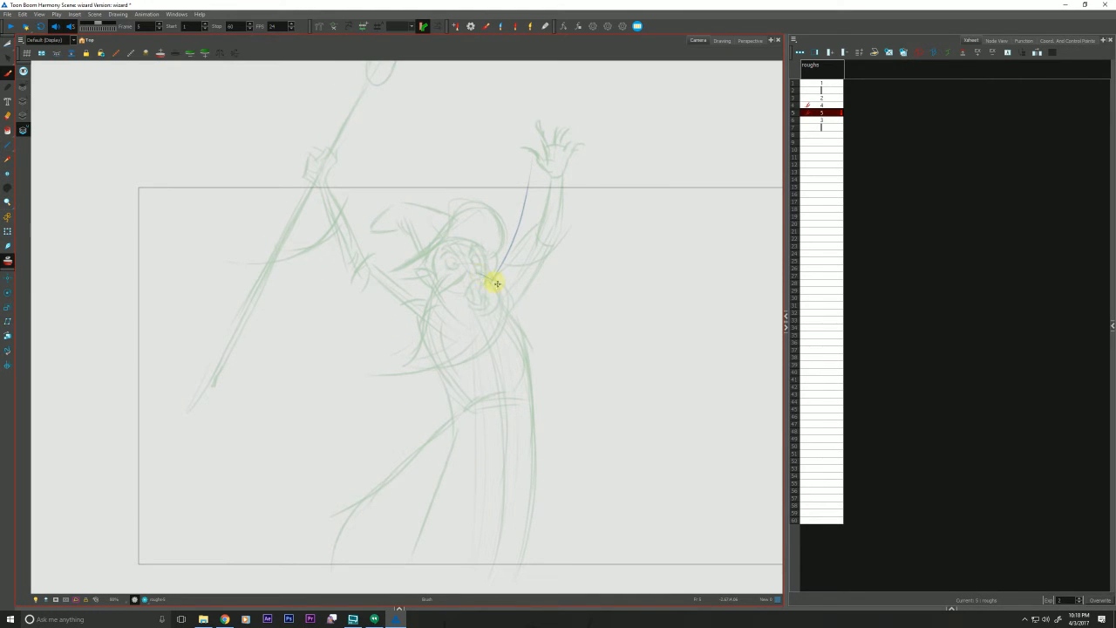
{"action": "mouse_move", "coordinate": [517, 305]}
{"action": "left_mouse_down"}
{"action": "mouse_move", "coordinate": [480, 273]}
{"action": "mouse_move", "coordinate": [440, 315]}
{"action": "left_mouse_up"}
{"action": "mouse_move", "coordinate": [475, 281]}
{"action": "left_mouse_down"}
{"action": "mouse_move", "coordinate": [505, 354]}
{"action": "mouse_move", "coordinate": [499, 559]}
{"action": "left_mouse_up"}
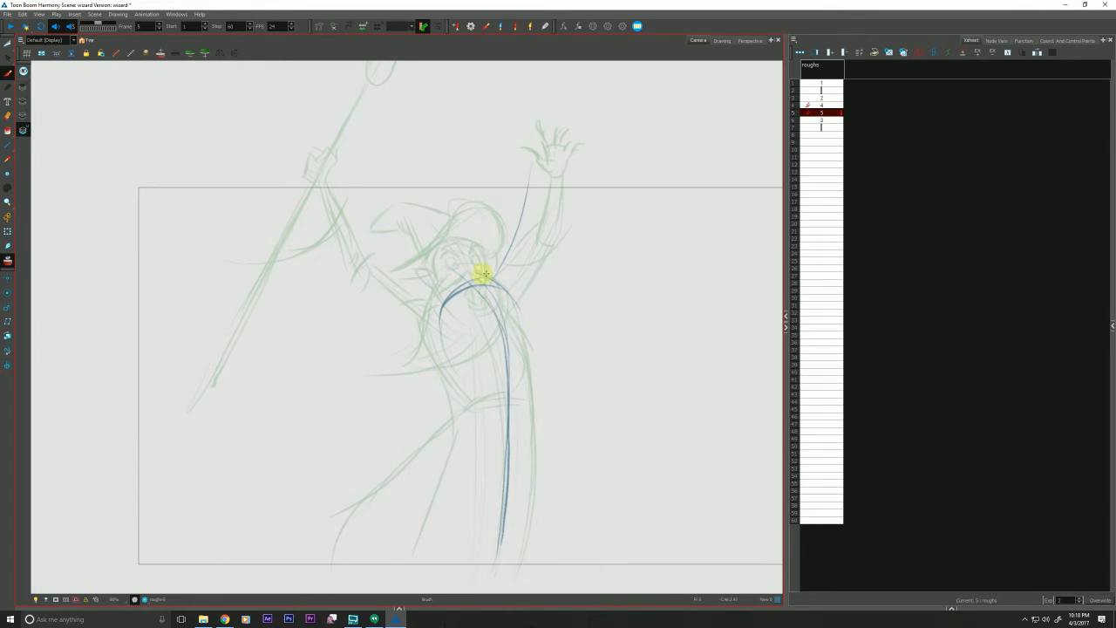
{"action": "mouse_move", "coordinate": [495, 282]}
{"action": "left_mouse_down"}
{"action": "mouse_move", "coordinate": [518, 337]}
{"action": "mouse_move", "coordinate": [523, 502]}
{"action": "left_mouse_up"}
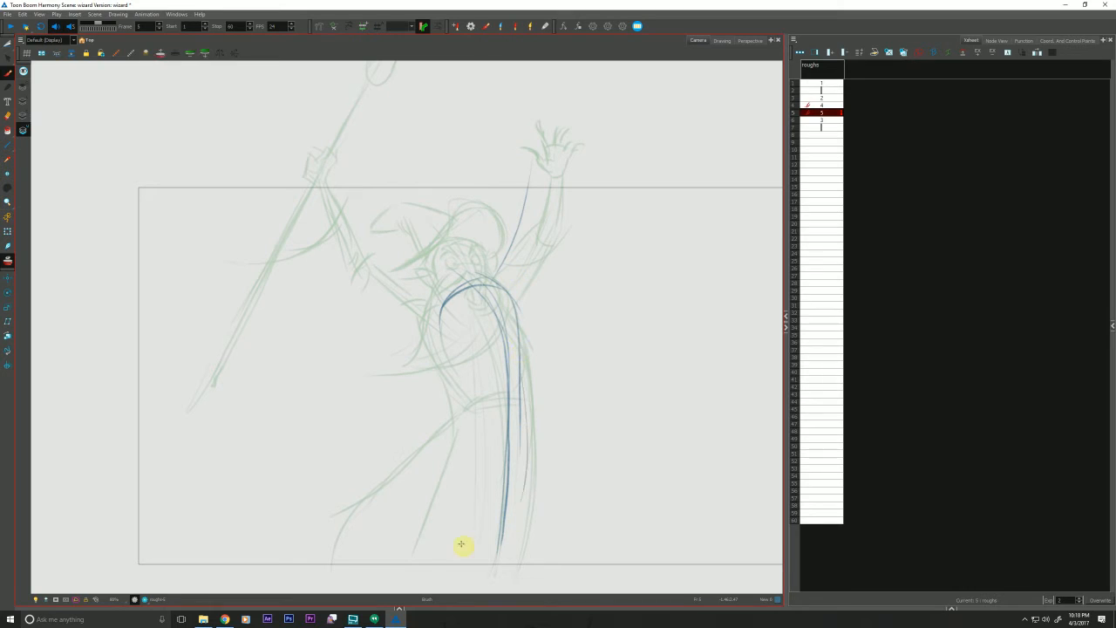
{"action": "left_click_drag", "start_coordinate": [529, 387], "coordinate": [473, 391]}
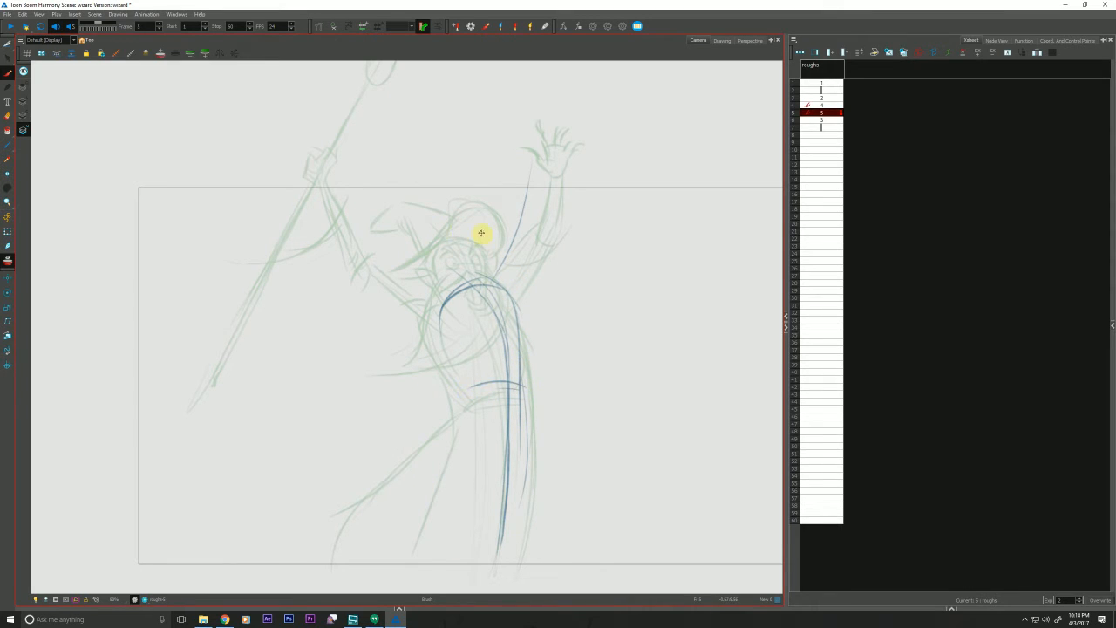
{"action": "mouse_move", "coordinate": [446, 225]}
{"action": "left_mouse_down"}
{"action": "mouse_move", "coordinate": [467, 219]}
{"action": "mouse_move", "coordinate": [473, 256]}
{"action": "mouse_move", "coordinate": [461, 219]}
{"action": "mouse_move", "coordinate": [427, 236]}
{"action": "left_mouse_up"}
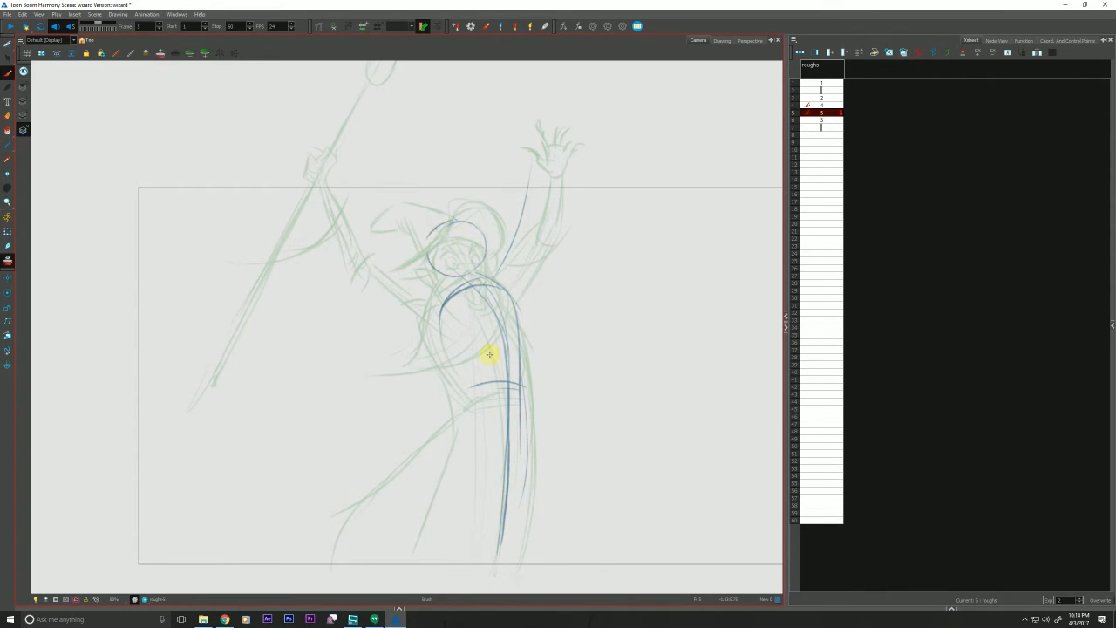
- Select all the strokes of the drawing on frame 4 and move them slightly downward
{"action": "key", "text": "period"}
{"action": "key", "text": "comma"}
{"action": "key", "text": "comma"}
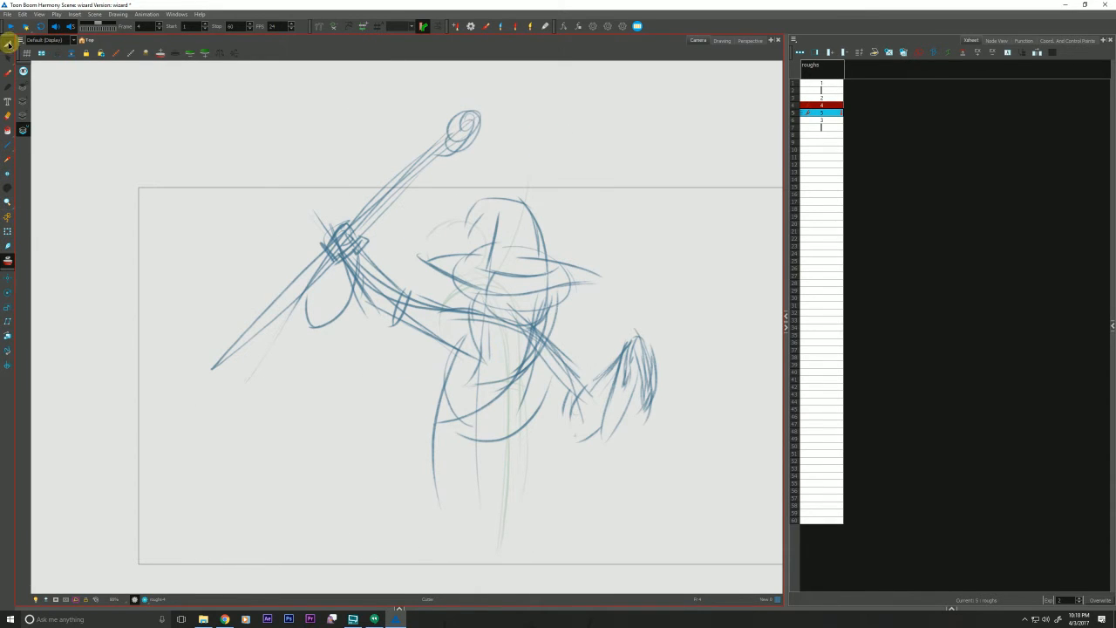
{"action": "left_click", "coordinate": [8, 44]}
{"action": "key", "text": "ctrl+a"}
{"action": "left_click_drag", "start_coordinate": [363, 286], "coordinate": [367, 302]}
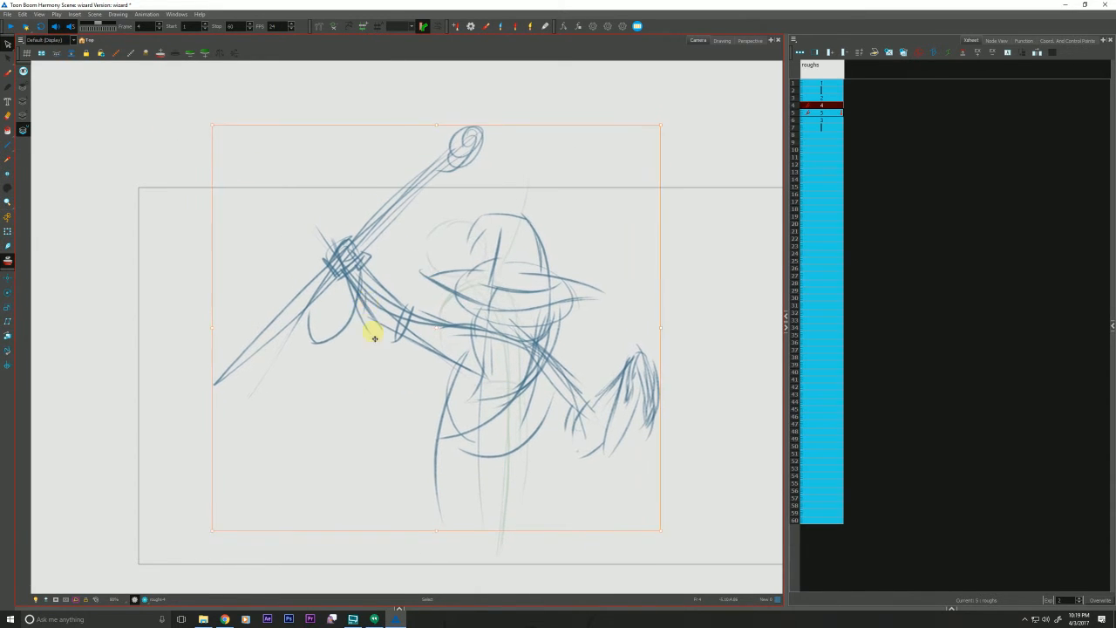
- Switch to the brush and rough in both raised arms of the wizard on frame 5
{"action": "key", "text": "comma"}
{"action": "key", "text": "period"}
{"action": "key", "text": "period"}
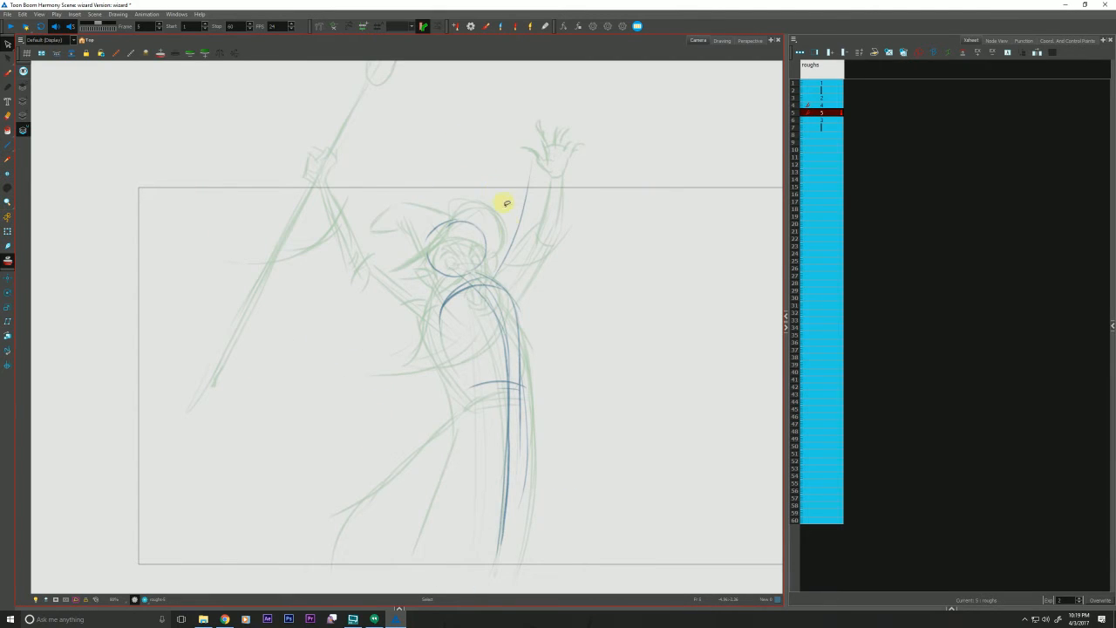
{"action": "key", "text": "ctrl+a"}
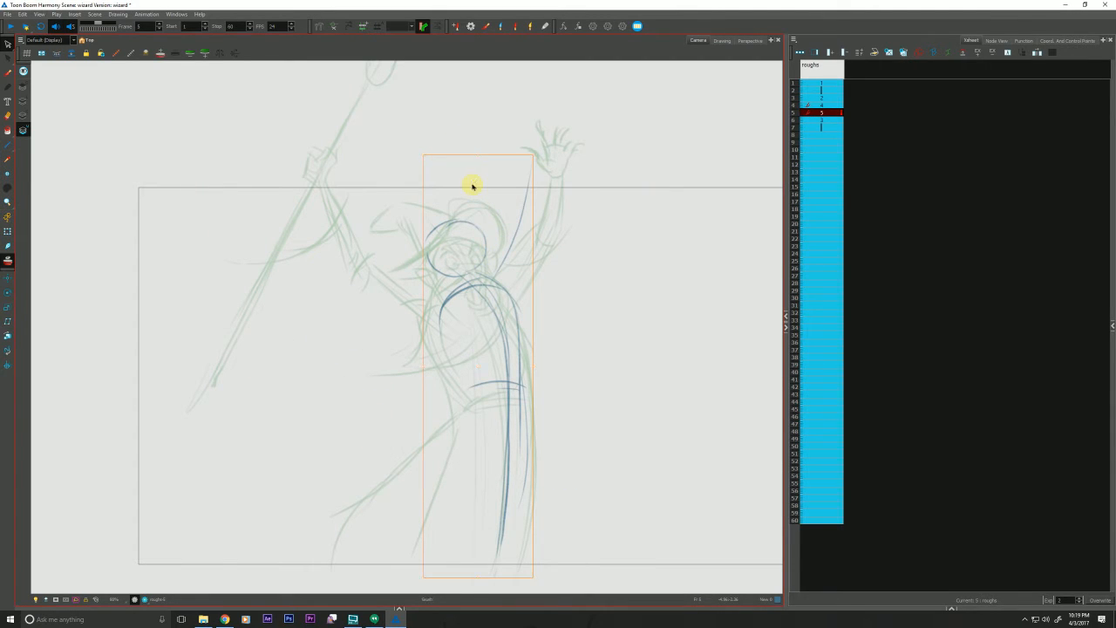
{"action": "key", "text": "alt+b"}
{"action": "key", "text": "comma"}
{"action": "key", "text": "period"}
{"action": "mouse_move", "coordinate": [498, 267]}
{"action": "left_mouse_down"}
{"action": "mouse_move", "coordinate": [528, 82]}
{"action": "mouse_move", "coordinate": [498, 83]}
{"action": "mouse_move", "coordinate": [503, 70]}
{"action": "left_mouse_up"}
{"action": "mouse_move", "coordinate": [439, 298]}
{"action": "left_mouse_down"}
{"action": "mouse_move", "coordinate": [339, 183]}
{"action": "mouse_move", "coordinate": [347, 66]}
{"action": "left_mouse_up"}
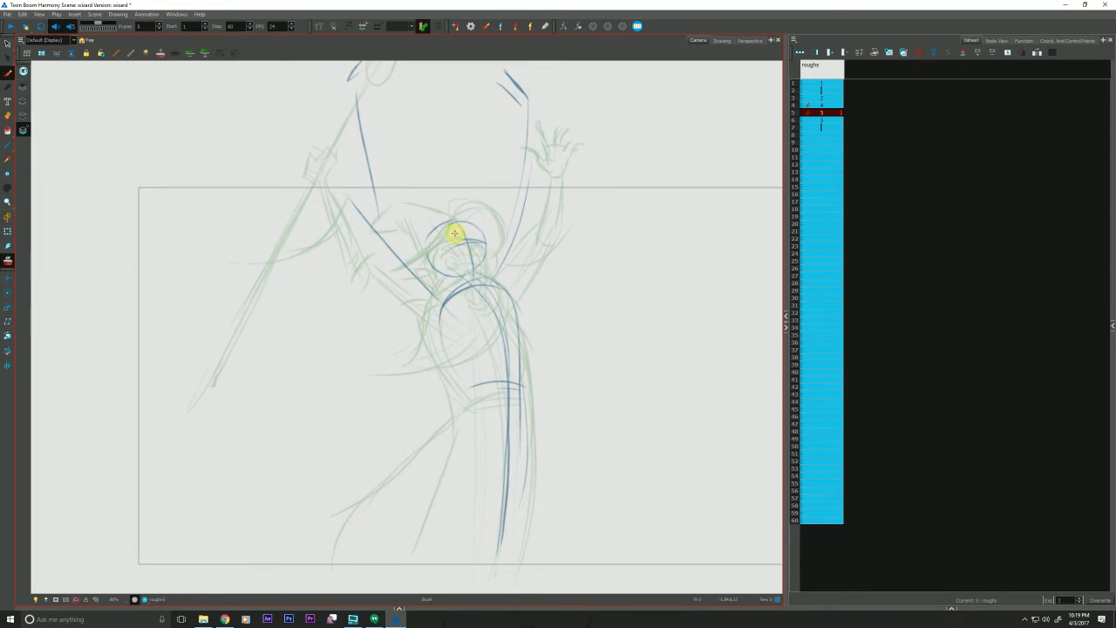
- Sketch the bent pointed hat, eyes, nose, open mouth and ear around the head oval on frame 5
{"action": "mouse_move", "coordinate": [499, 237]}
{"action": "left_mouse_down"}
{"action": "mouse_move", "coordinate": [459, 185]}
{"action": "mouse_move", "coordinate": [428, 189]}
{"action": "mouse_move", "coordinate": [415, 166]}
{"action": "mouse_move", "coordinate": [410, 191]}
{"action": "left_mouse_up"}
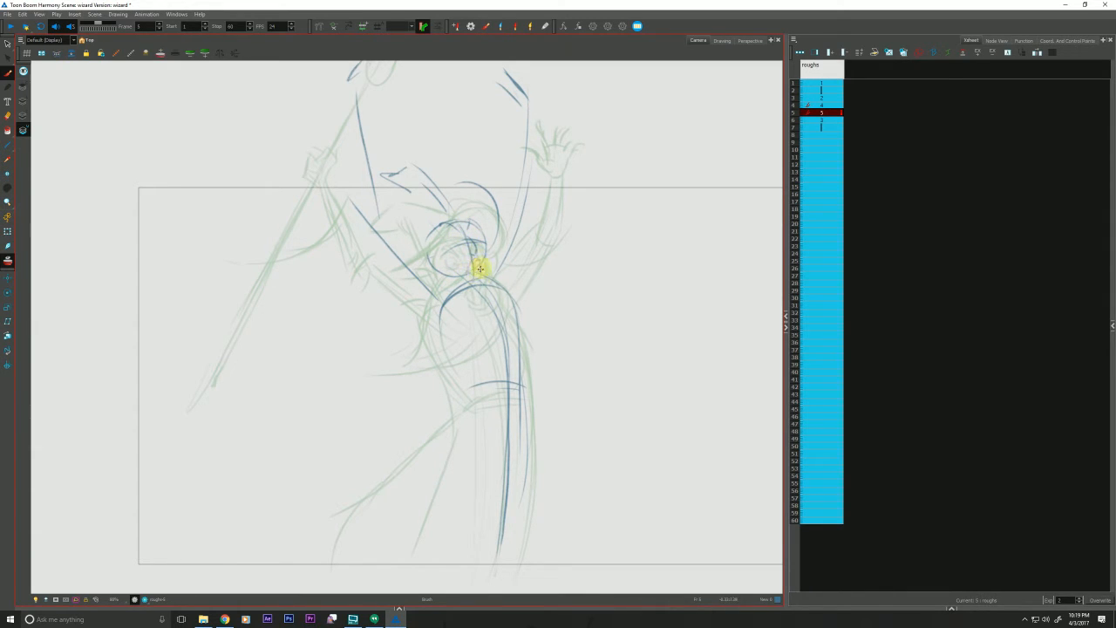
{"action": "left_click_drag", "start_coordinate": [481, 259], "coordinate": [475, 293]}
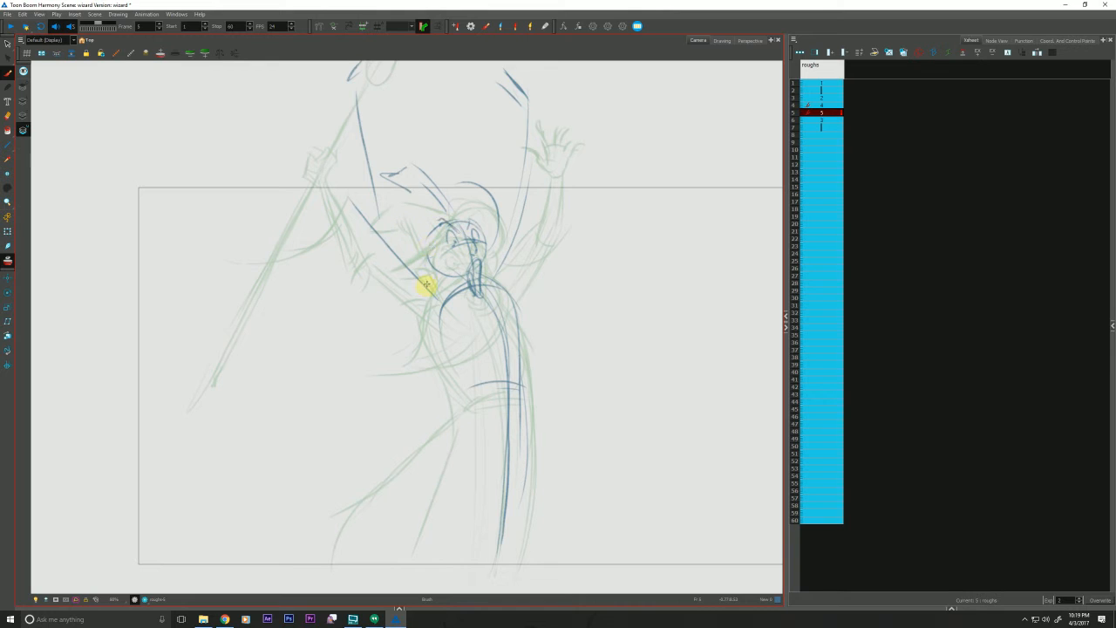
{"action": "key", "text": "period"}
{"action": "key", "text": "comma"}
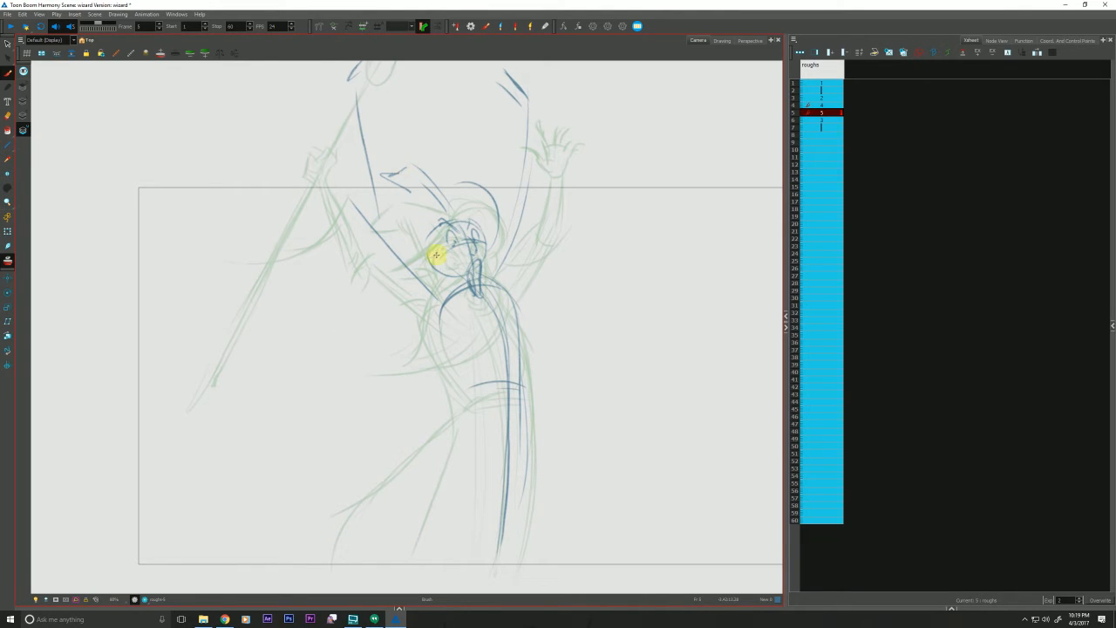
{"action": "left_click_drag", "start_coordinate": [435, 254], "coordinate": [433, 269]}
- Draw the beard and torso curves and the long robe outlines running down from the waist on frame 5
{"action": "mouse_move", "coordinate": [478, 225]}
{"action": "left_mouse_down"}
{"action": "mouse_move", "coordinate": [498, 297]}
{"action": "mouse_move", "coordinate": [500, 284]}
{"action": "mouse_move", "coordinate": [473, 344]}
{"action": "mouse_move", "coordinate": [441, 357]}
{"action": "left_mouse_up"}
{"action": "mouse_move", "coordinate": [444, 257]}
{"action": "left_mouse_down"}
{"action": "mouse_move", "coordinate": [418, 347]}
{"action": "mouse_move", "coordinate": [422, 337]}
{"action": "mouse_move", "coordinate": [437, 402]}
{"action": "mouse_move", "coordinate": [452, 393]}
{"action": "mouse_move", "coordinate": [380, 569]}
{"action": "left_mouse_up"}
{"action": "left_click_drag", "start_coordinate": [526, 389], "coordinate": [518, 579]}
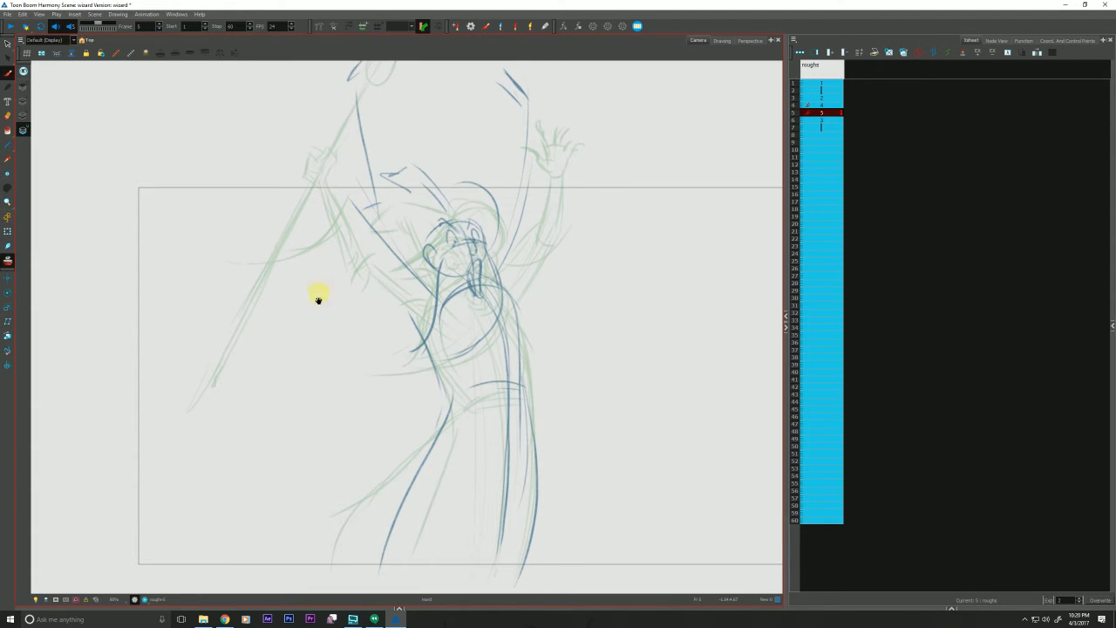
- Sketch the gripping hand and refine the forearm and elbow of the staff arm on frame 5
{"action": "scroll", "coordinate": [358, 207], "scroll_direction": "up", "scroll_amount": 2}
{"action": "mouse_move", "coordinate": [332, 114]}
{"action": "left_mouse_down"}
{"action": "mouse_move", "coordinate": [358, 133]}
{"action": "mouse_move", "coordinate": [379, 232]}
{"action": "mouse_move", "coordinate": [366, 223]}
{"action": "mouse_move", "coordinate": [413, 324]}
{"action": "left_mouse_up"}
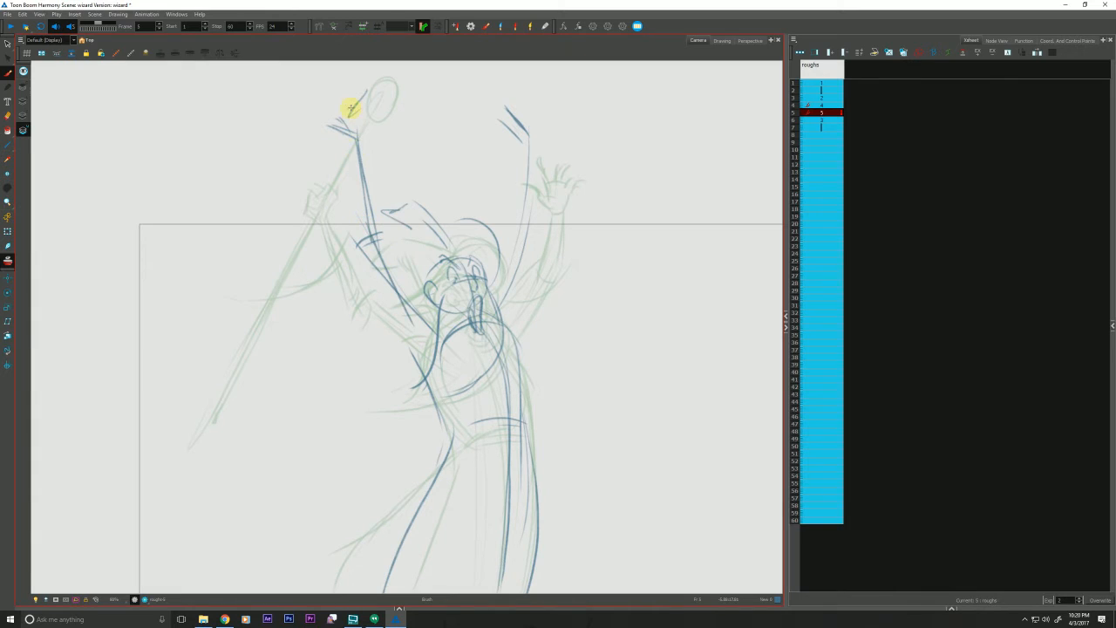
{"action": "mouse_move", "coordinate": [358, 139]}
{"action": "left_mouse_down"}
{"action": "mouse_move", "coordinate": [366, 124]}
{"action": "mouse_move", "coordinate": [360, 137]}
{"action": "mouse_move", "coordinate": [364, 123]}
{"action": "mouse_move", "coordinate": [335, 115]}
{"action": "mouse_move", "coordinate": [314, 241]}
{"action": "left_mouse_up"}
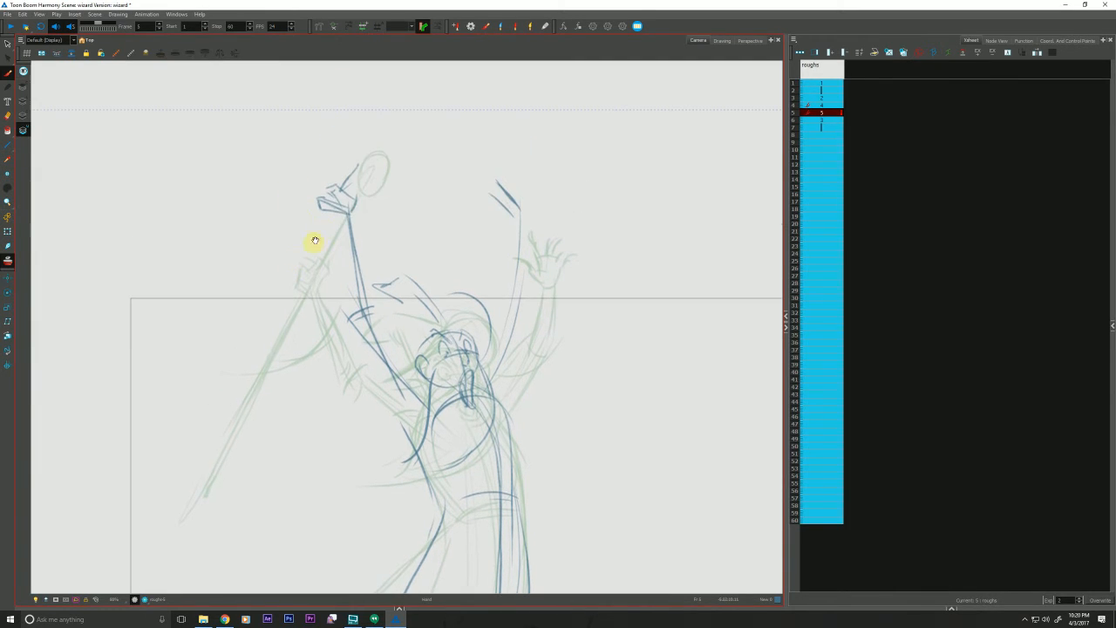
- Draw the long diagonal staff shaft passing through the raised gripping hand on frame 5
{"action": "mouse_move", "coordinate": [377, 135]}
{"action": "left_mouse_down"}
{"action": "mouse_move", "coordinate": [398, 110]}
{"action": "mouse_move", "coordinate": [262, 325]}
{"action": "left_mouse_up"}
{"action": "left_click_drag", "start_coordinate": [240, 371], "coordinate": [335, 222]}
{"action": "left_click_drag", "start_coordinate": [407, 103], "coordinate": [402, 113]}
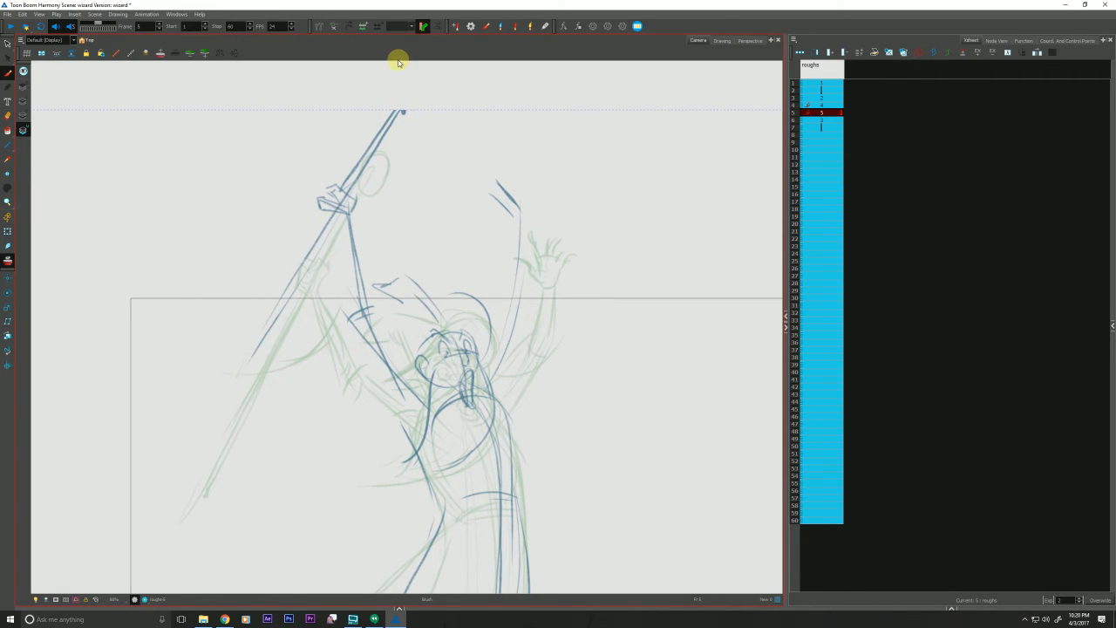
{"action": "left_click_drag", "start_coordinate": [237, 293], "coordinate": [271, 449]}
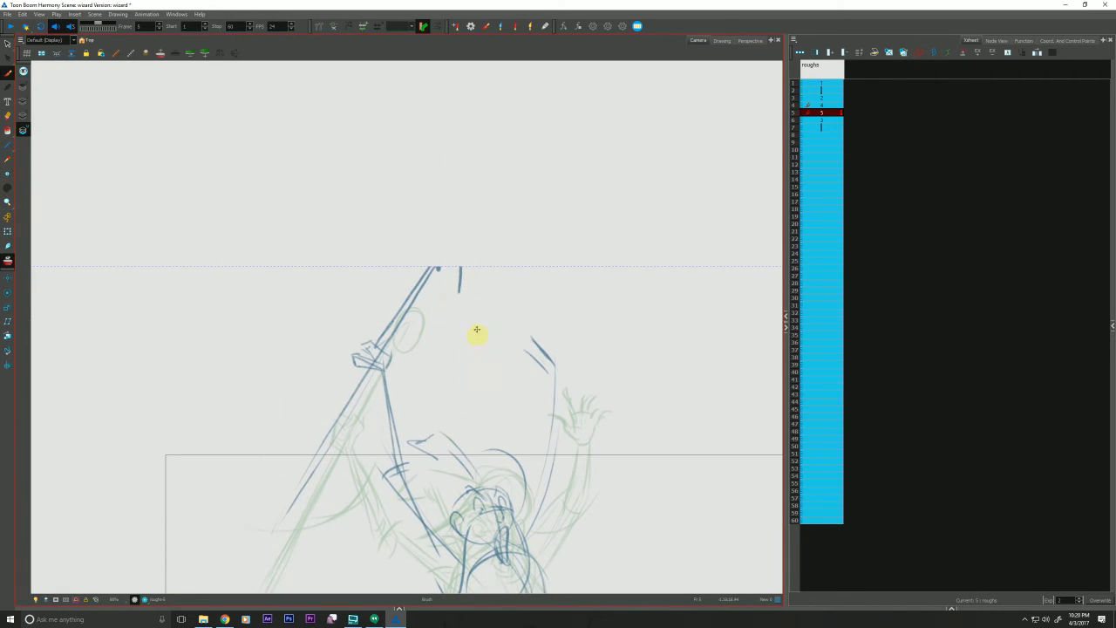
{"action": "left_click_drag", "start_coordinate": [477, 329], "coordinate": [485, 266]}
{"action": "key", "text": "ctrl+z"}
{"action": "key", "text": "ctrl+z"}
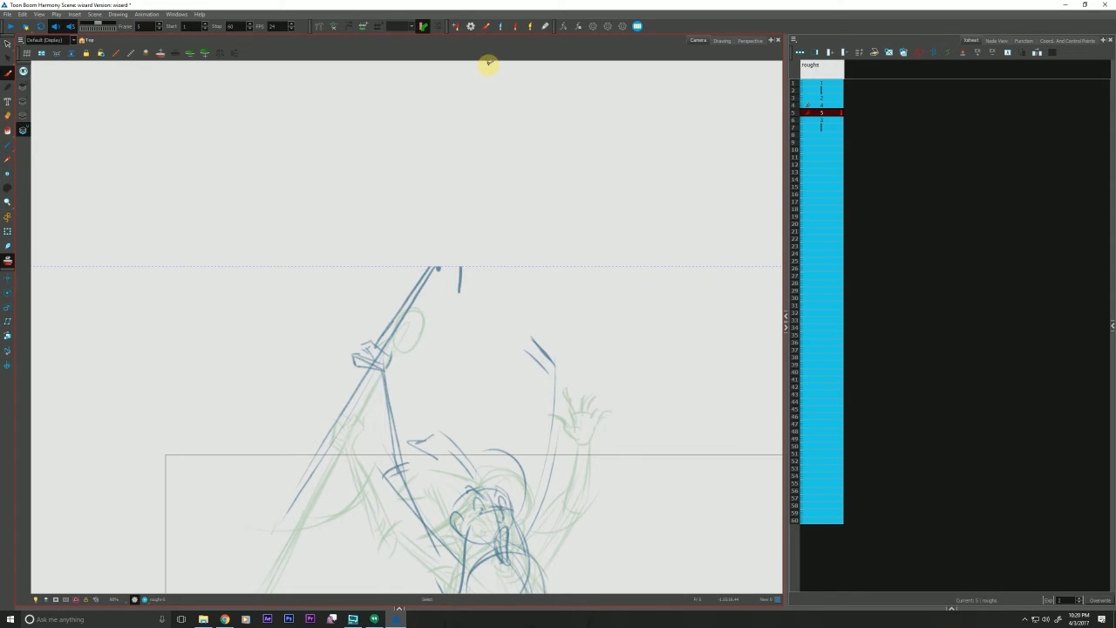
- Touch up the staff's upper end and extend its lower end to a point on frame 5
{"action": "left_click_drag", "start_coordinate": [266, 480], "coordinate": [305, 265]}
{"action": "left_click_drag", "start_coordinate": [400, 125], "coordinate": [404, 111]}
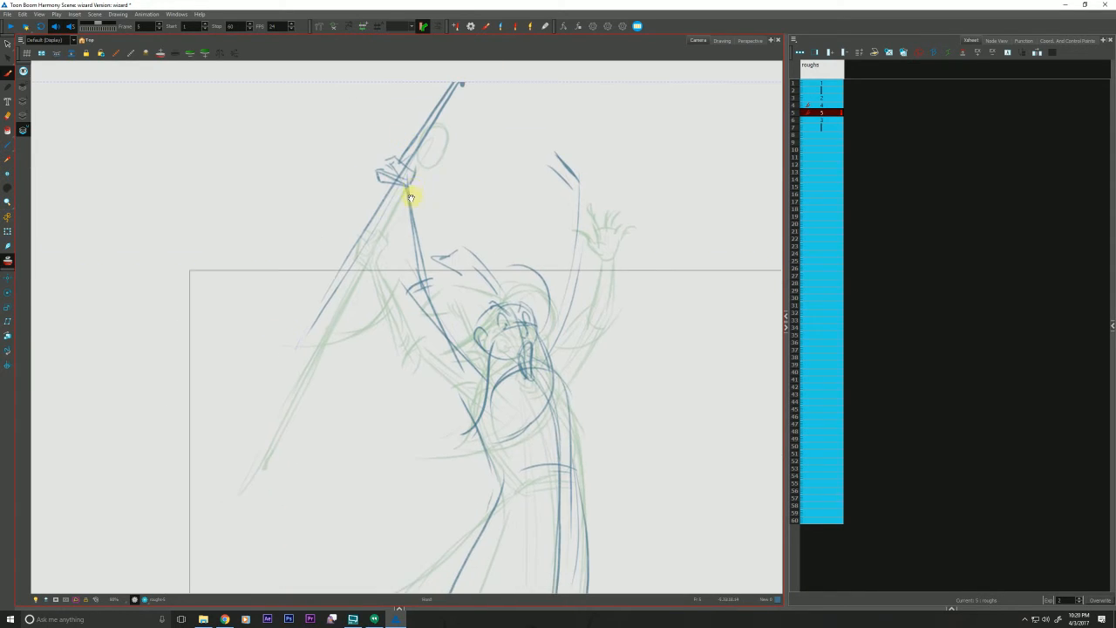
{"action": "left_click_drag", "start_coordinate": [341, 263], "coordinate": [288, 358]}
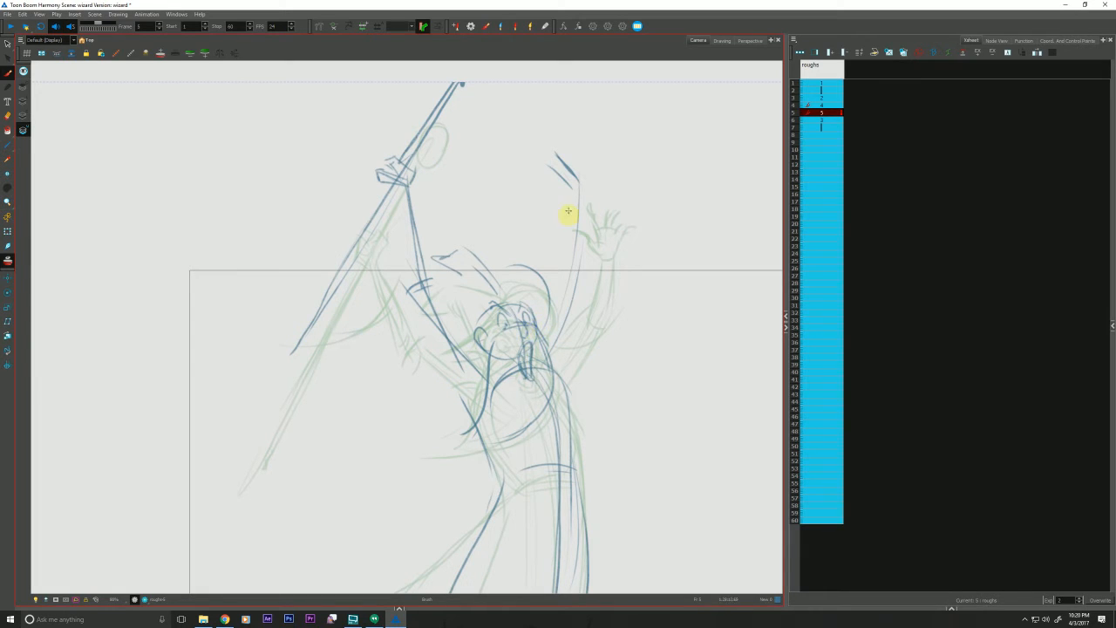
- Sketch the open hand, forearm and hanging sleeve folds of the wizard's free arm on frame 5
{"action": "mouse_move", "coordinate": [576, 182]}
{"action": "left_mouse_down"}
{"action": "mouse_move", "coordinate": [556, 365]}
{"action": "mouse_move", "coordinate": [533, 383]}
{"action": "mouse_move", "coordinate": [567, 267]}
{"action": "mouse_move", "coordinate": [561, 155]}
{"action": "mouse_move", "coordinate": [575, 181]}
{"action": "mouse_move", "coordinate": [551, 164]}
{"action": "mouse_move", "coordinate": [550, 180]}
{"action": "mouse_move", "coordinate": [537, 155]}
{"action": "mouse_move", "coordinate": [547, 163]}
{"action": "mouse_move", "coordinate": [551, 147]}
{"action": "mouse_move", "coordinate": [554, 166]}
{"action": "mouse_move", "coordinate": [567, 157]}
{"action": "mouse_move", "coordinate": [566, 186]}
{"action": "mouse_move", "coordinate": [541, 187]}
{"action": "mouse_move", "coordinate": [533, 164]}
{"action": "mouse_move", "coordinate": [572, 223]}
{"action": "mouse_move", "coordinate": [579, 177]}
{"action": "mouse_move", "coordinate": [520, 232]}
{"action": "left_mouse_up"}
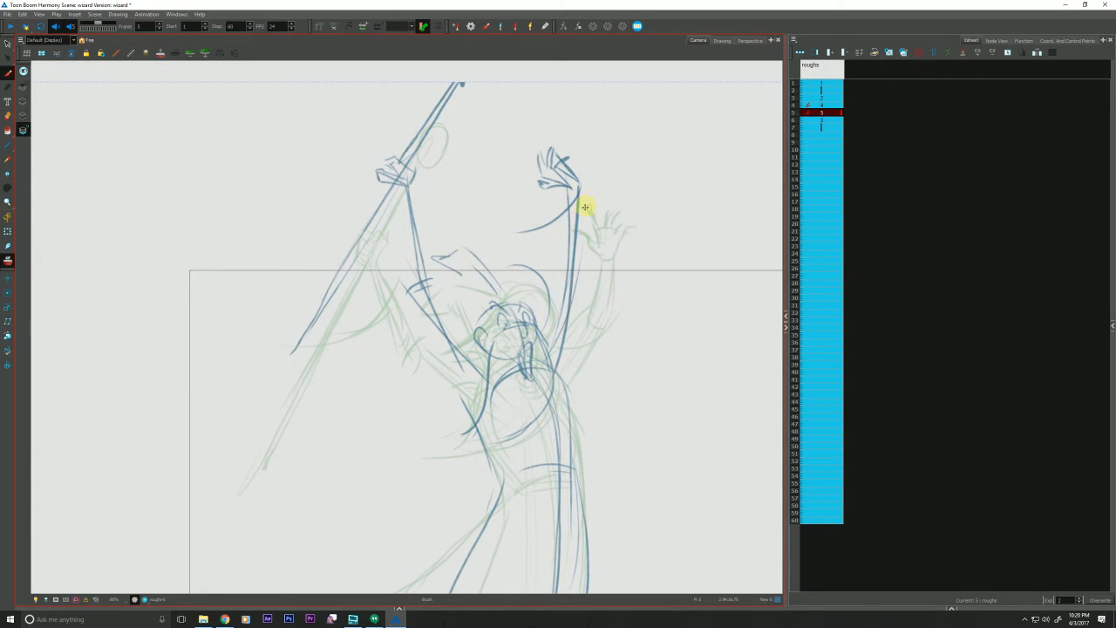
{"action": "mouse_move", "coordinate": [586, 206]}
{"action": "left_mouse_down"}
{"action": "mouse_move", "coordinate": [547, 255]}
{"action": "mouse_move", "coordinate": [520, 265]}
{"action": "left_mouse_up"}
{"action": "mouse_move", "coordinate": [558, 223]}
{"action": "left_mouse_down"}
{"action": "mouse_move", "coordinate": [522, 256]}
{"action": "mouse_move", "coordinate": [584, 248]}
{"action": "mouse_move", "coordinate": [570, 276]}
{"action": "left_mouse_up"}
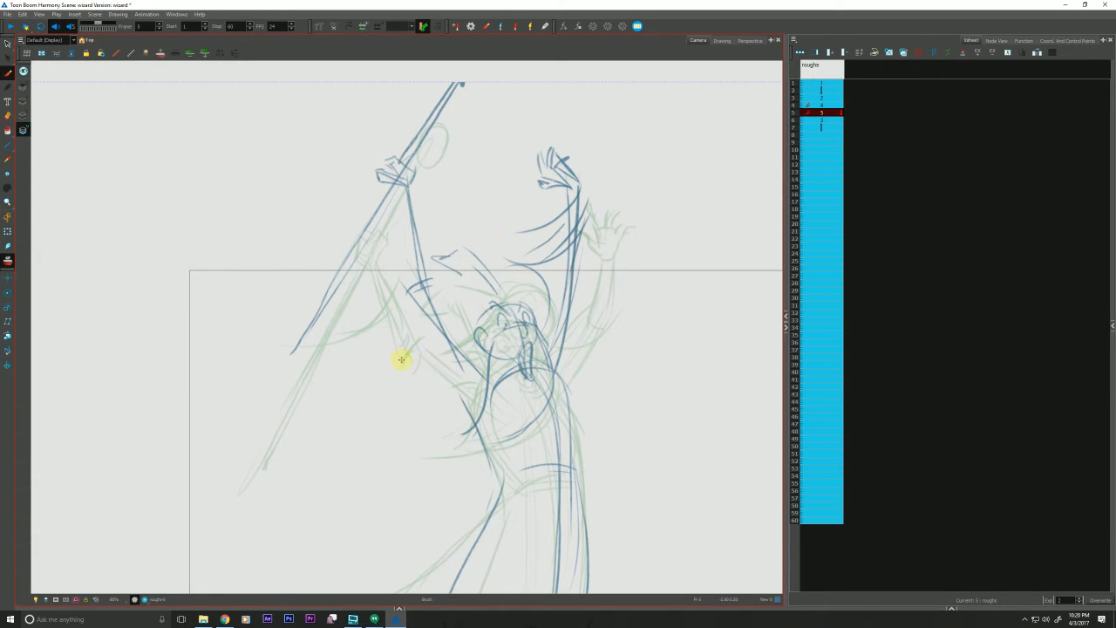
- Draw the sleeve hanging from the staff arm's wrist and its fold near the shoulder on frame 5
{"action": "left_click_drag", "start_coordinate": [413, 203], "coordinate": [373, 283]}
{"action": "left_click_drag", "start_coordinate": [466, 378], "coordinate": [449, 335]}
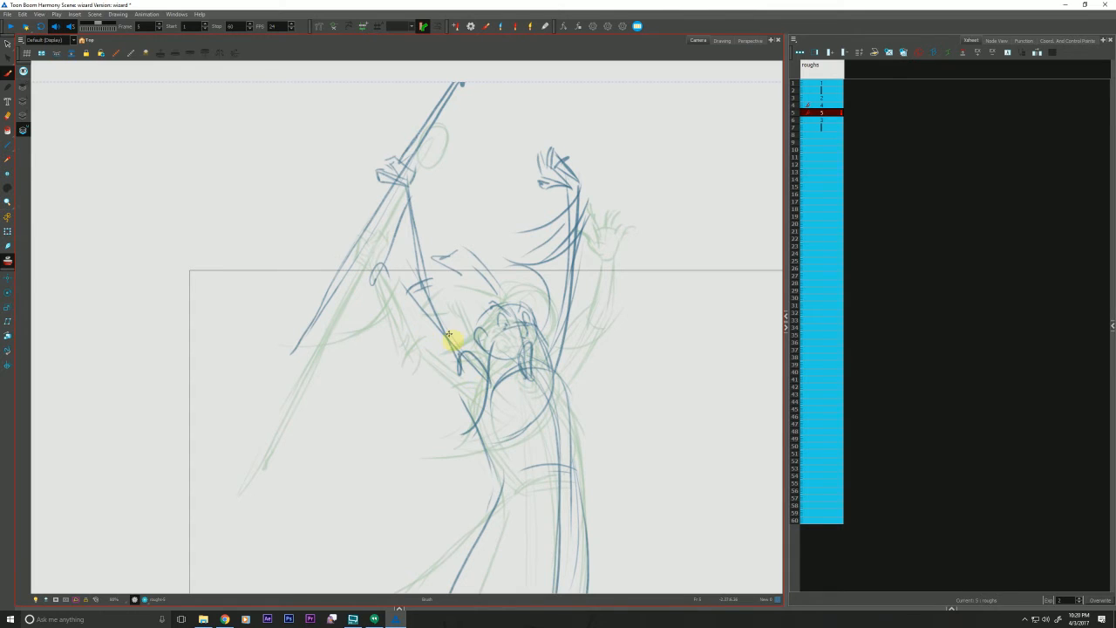
{"action": "key", "text": "comma"}
{"action": "key", "text": "period"}
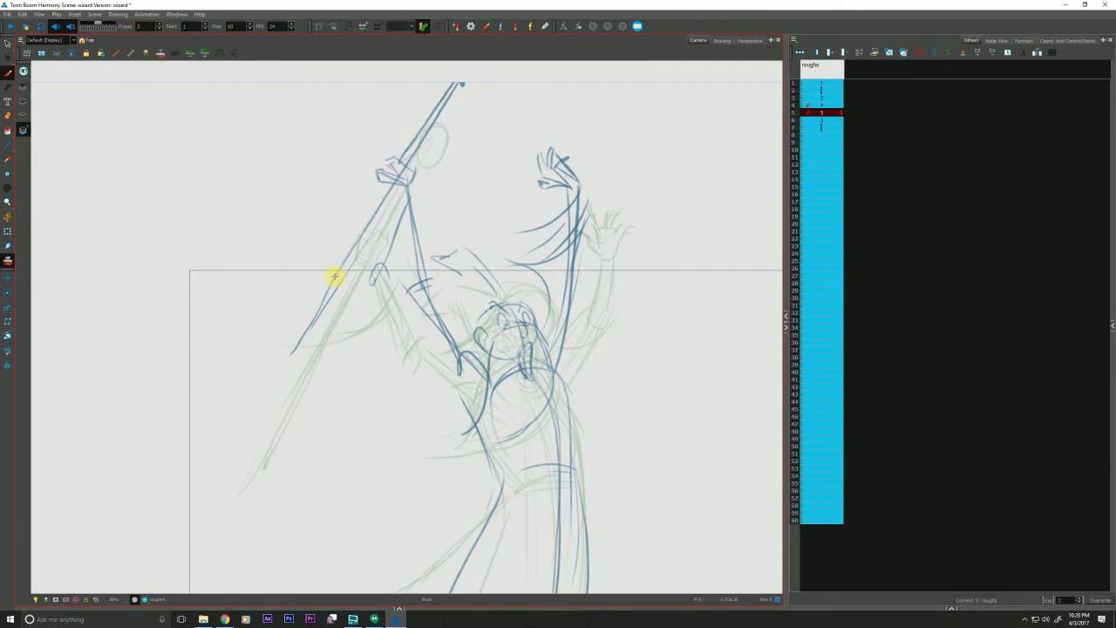
- Flip back and forth between frames 5 and 6 to compare the poses, turning off onion skinning
{"action": "key", "text": "period"}
{"action": "key", "text": "comma"}
{"action": "key", "text": "period"}
{"action": "key", "text": "comma"}
{"action": "key", "text": "period"}
{"action": "key", "text": "comma"}
{"action": "key", "text": "period"}
{"action": "key", "text": "comma"}
{"action": "key", "text": "period"}
{"action": "left_click_drag", "start_coordinate": [316, 513], "coordinate": [295, 416]}
{"action": "key", "text": "comma"}
{"action": "key", "text": "period"}
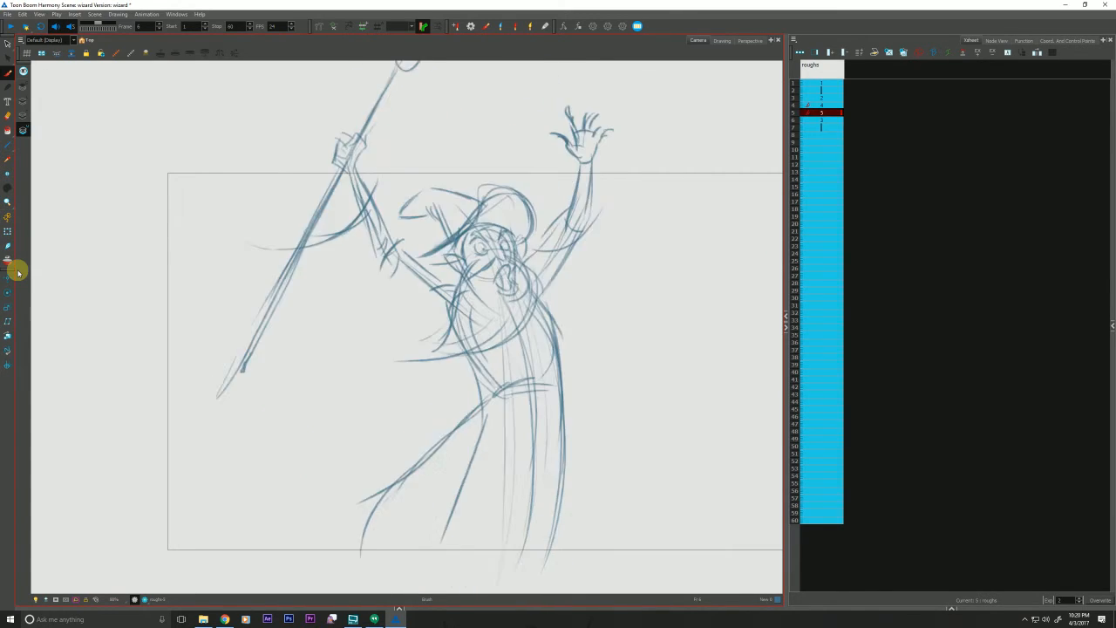
{"action": "key", "text": "comma"}
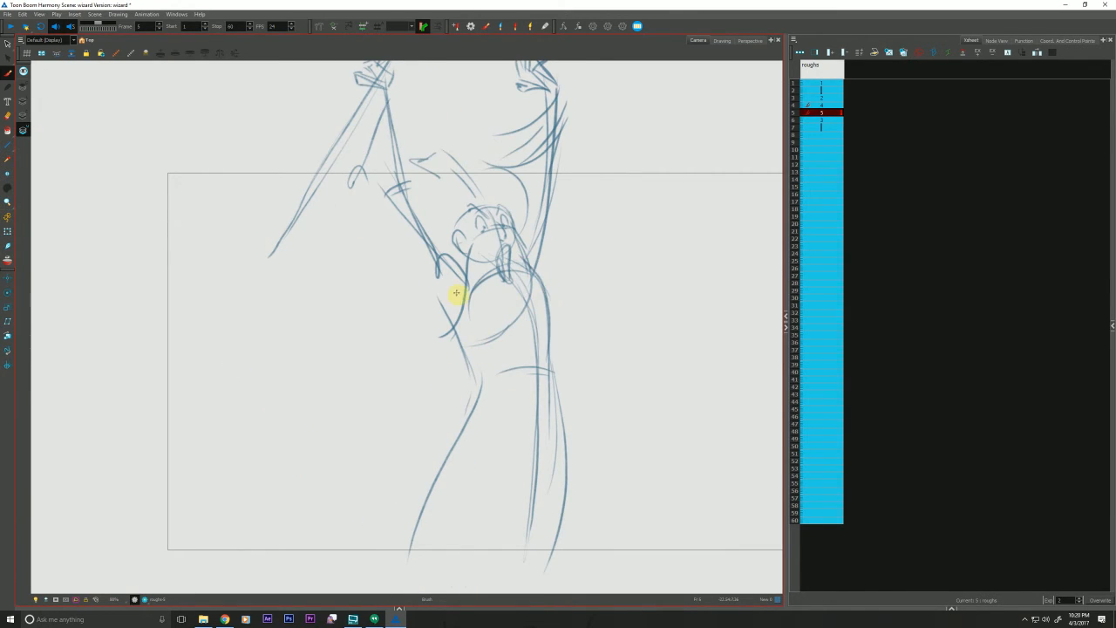
- Strengthen the torso side, waist band and robe edge, and add hair strokes beside the face on frame 5
{"action": "mouse_move", "coordinate": [458, 320]}
{"action": "left_mouse_down"}
{"action": "mouse_move", "coordinate": [442, 299]}
{"action": "mouse_move", "coordinate": [483, 370]}
{"action": "mouse_move", "coordinate": [444, 469]}
{"action": "left_mouse_up"}
{"action": "mouse_move", "coordinate": [490, 373]}
{"action": "left_mouse_down"}
{"action": "mouse_move", "coordinate": [541, 374]}
{"action": "mouse_move", "coordinate": [497, 359]}
{"action": "left_mouse_up"}
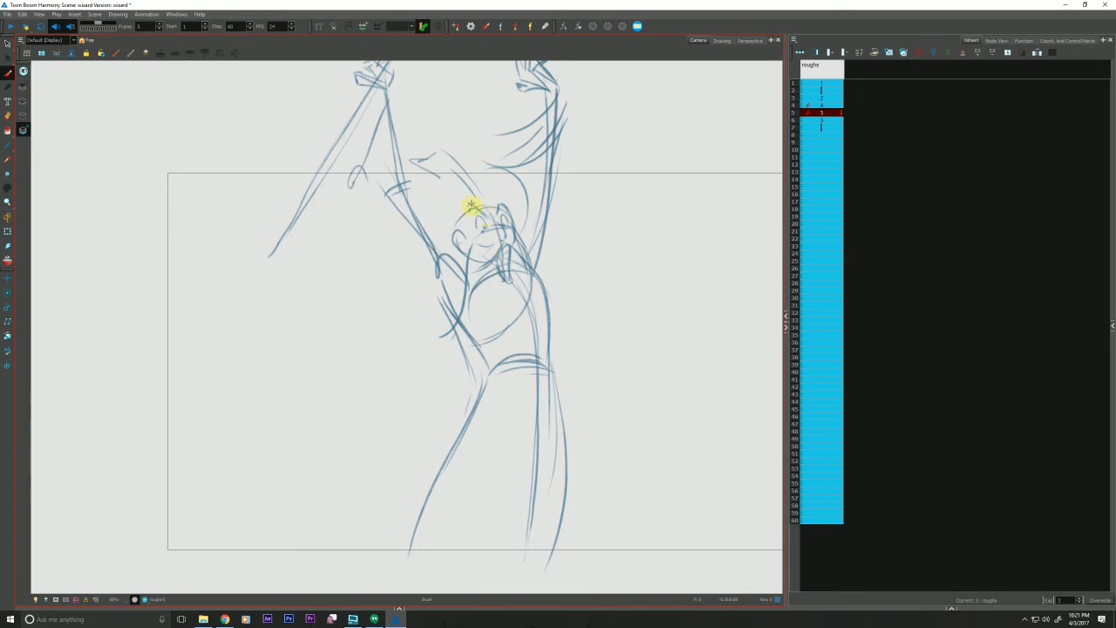
{"action": "left_click_drag", "start_coordinate": [468, 212], "coordinate": [465, 238]}
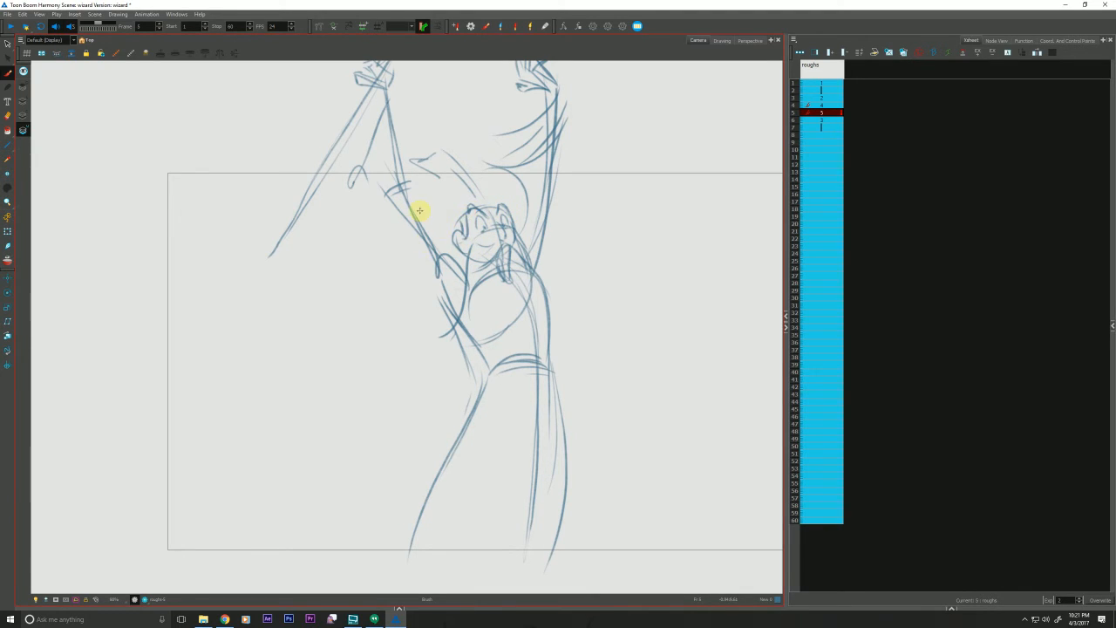
{"action": "left_click_drag", "start_coordinate": [187, 501], "coordinate": [177, 518]}
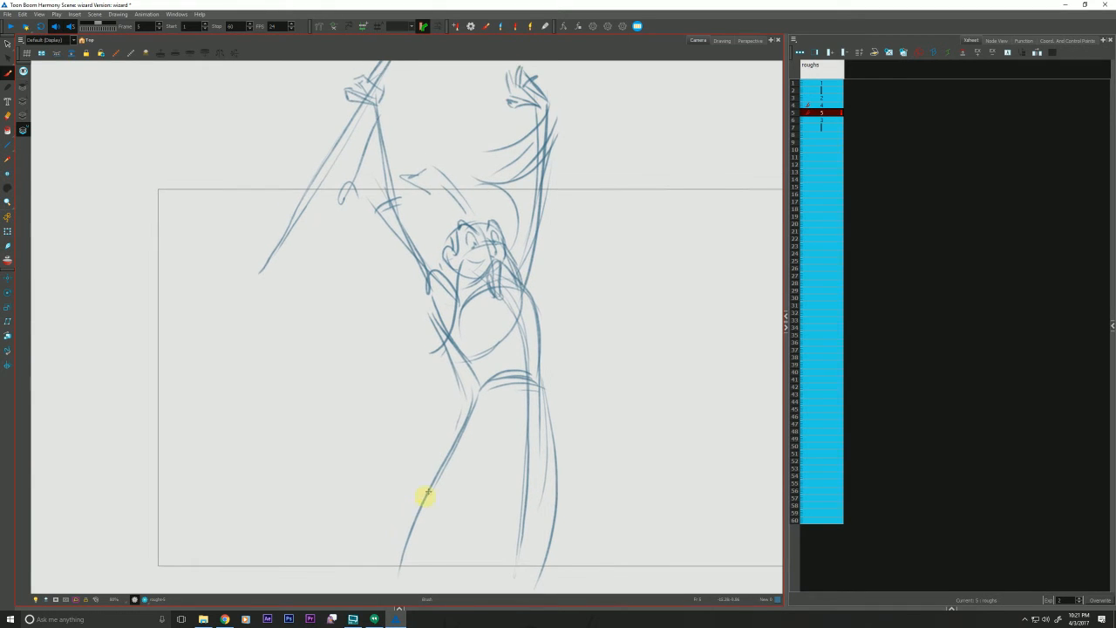
- Flip through the roughs drawings from frame 1 to the raised-arms pose to review the motion
{"action": "key", "text": "."}
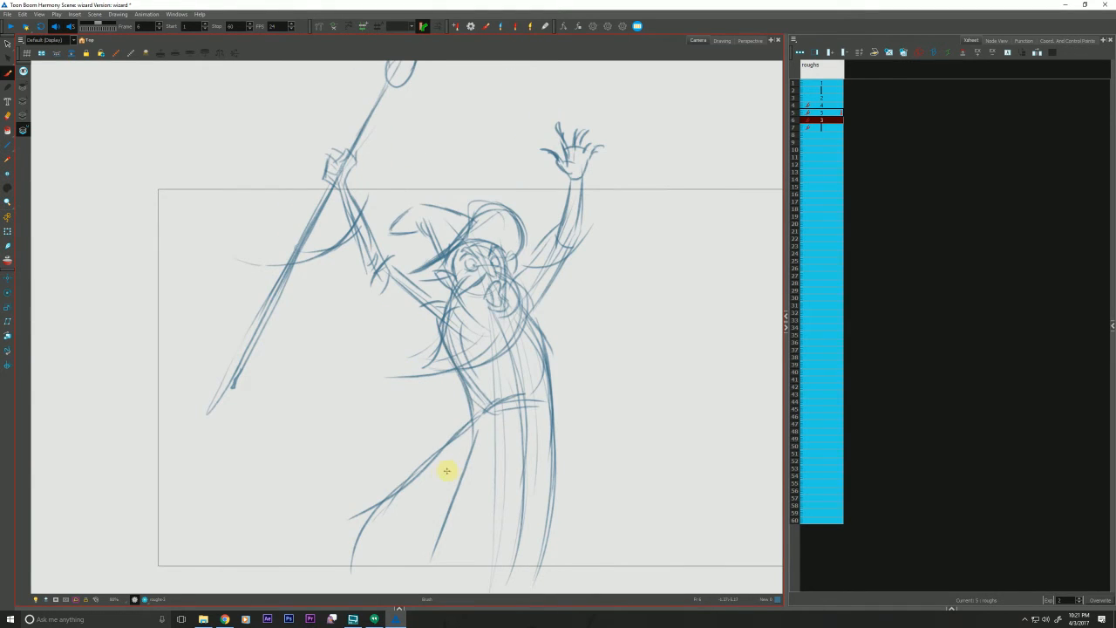
{"action": "key", "text": "period"}
{"action": "key", "text": "comma"}
{"action": "key", "text": "comma"}
{"action": "mouse_move", "coordinate": [433, 306]}
{"action": "left_mouse_down"}
{"action": "mouse_move", "coordinate": [470, 386]}
{"action": "mouse_move", "coordinate": [449, 464]}
{"action": "left_mouse_up"}
{"action": "key", "text": "f"}
{"action": "key", "text": "f"}
{"action": "key", "text": "f"}
{"action": "key", "text": "g"}
{"action": "key", "text": "f"}
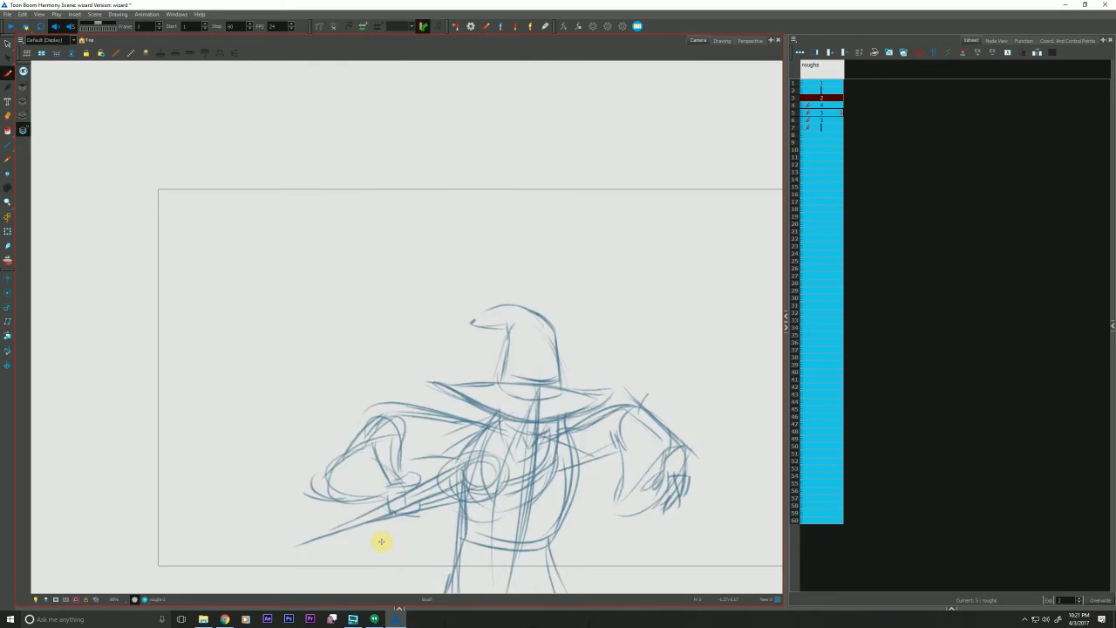
{"action": "key", "text": "f"}
{"action": "key", "text": "g"}
{"action": "key", "text": "f"}
{"action": "key", "text": "g"}
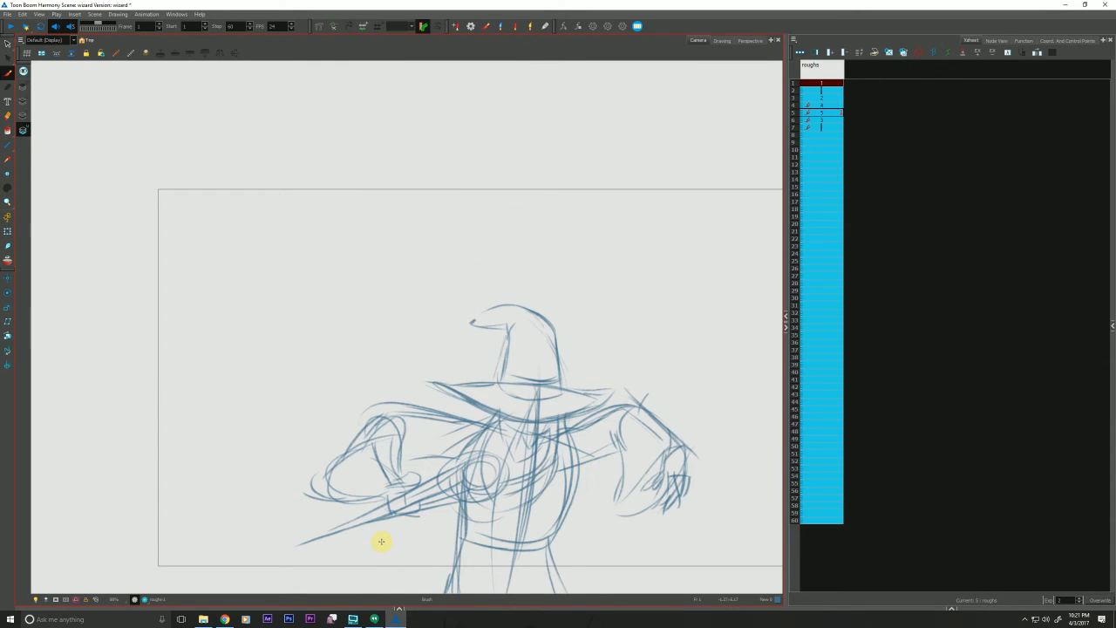
{"action": "left_click_drag", "start_coordinate": [319, 521], "coordinate": [213, 486]}
{"action": "key", "text": "f"}
{"action": "key", "text": "g"}
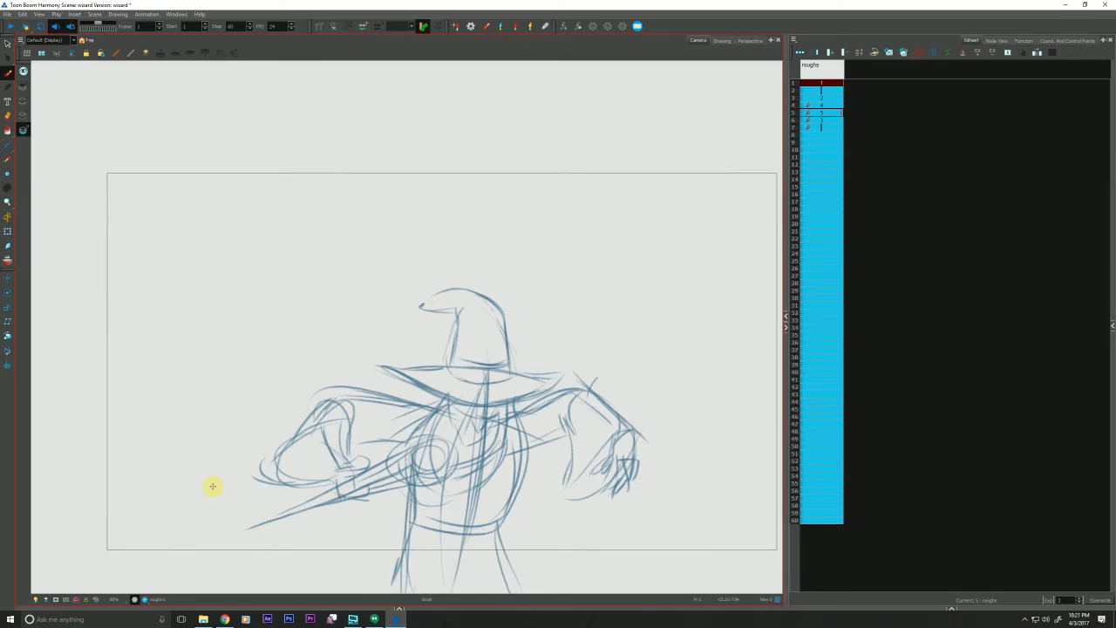
- Shift all the drawings on frames 1 to 7 one frame later and turn onion skinning back on
{"action": "left_click_drag", "start_coordinate": [811, 84], "coordinate": [812, 129]}
{"action": "left_click_drag", "start_coordinate": [812, 81], "coordinate": [809, 88]}
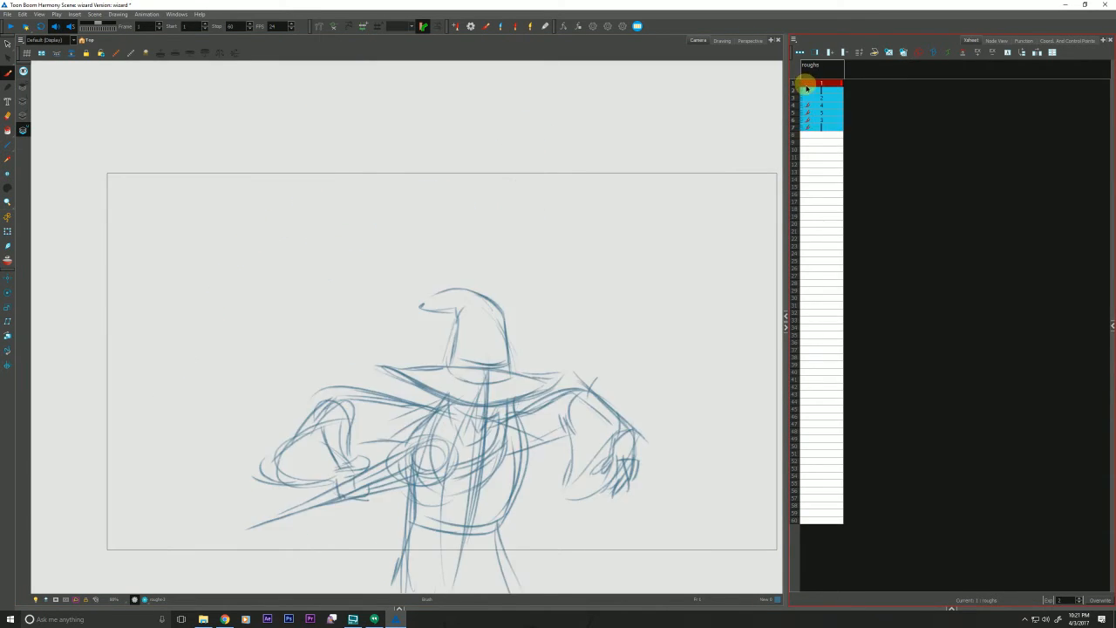
{"action": "left_click", "coordinate": [809, 86]}
{"action": "left_click", "coordinate": [809, 83]}
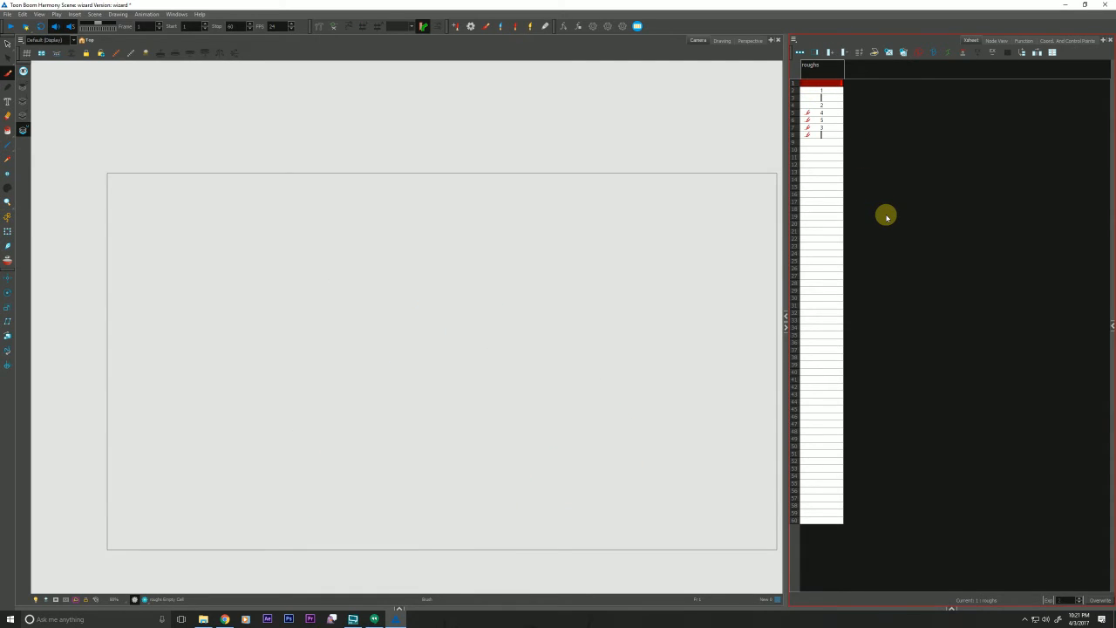
{"action": "left_click", "coordinate": [8, 260]}
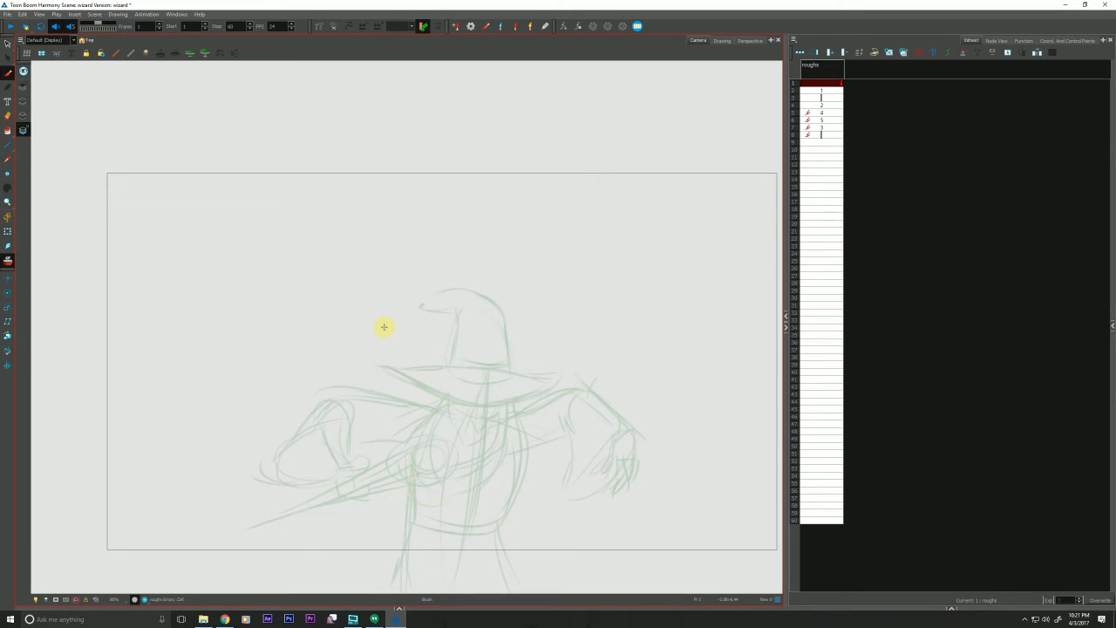
- Save the scene and start a new drawing with a brush stroke on the empty frame 1
{"action": "key", "text": "alt+s"}
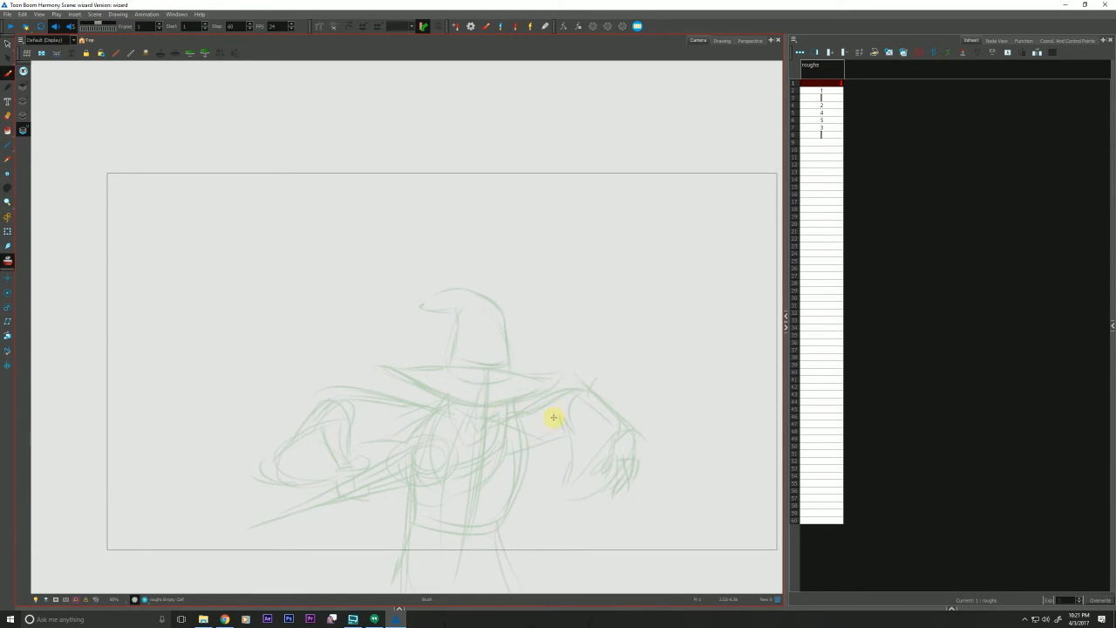
{"action": "left_click_drag", "start_coordinate": [533, 424], "coordinate": [520, 443]}
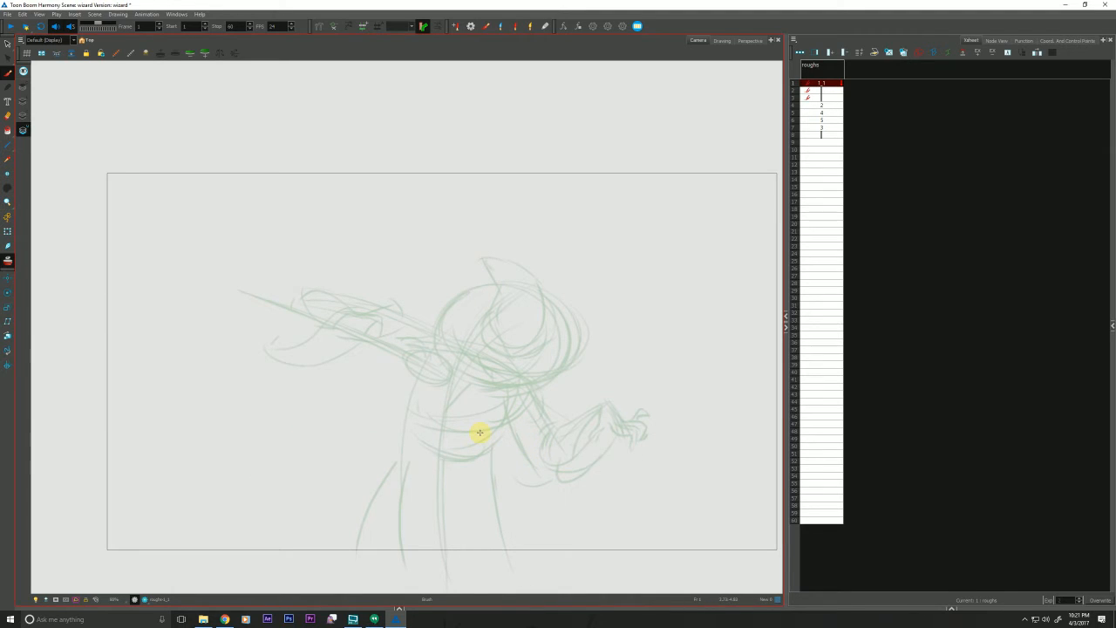
- Substitute drawing 1 back onto frame 3 of the roughs column, and return to frame 1 with the library closed
{"action": "left_click", "coordinate": [811, 152]}
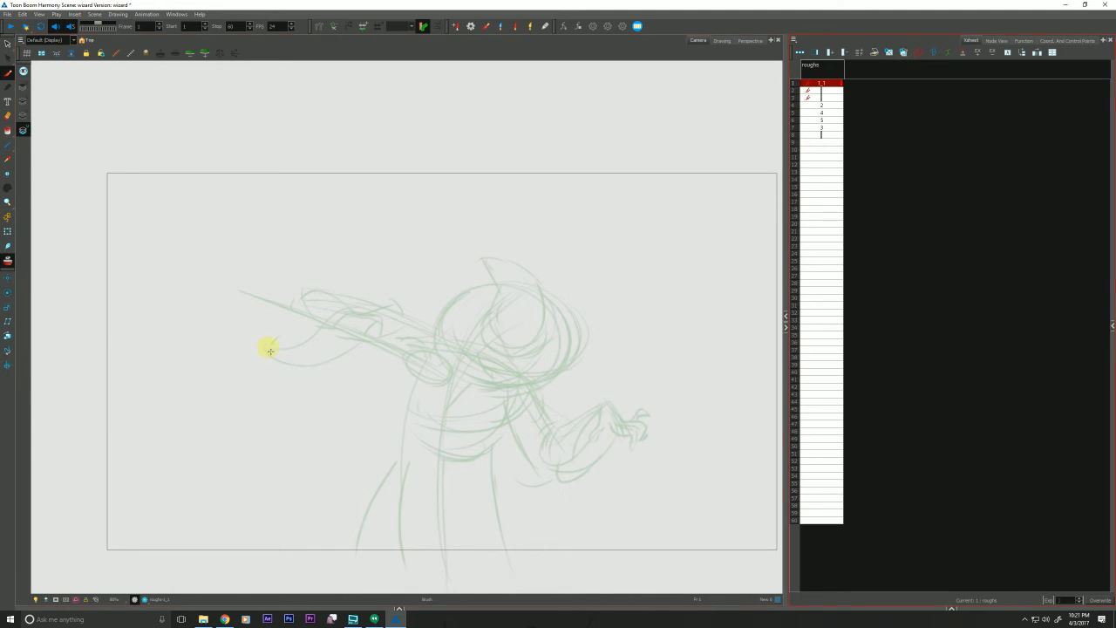
{"action": "left_click", "coordinate": [296, 361]}
{"action": "left_click", "coordinate": [821, 97]}
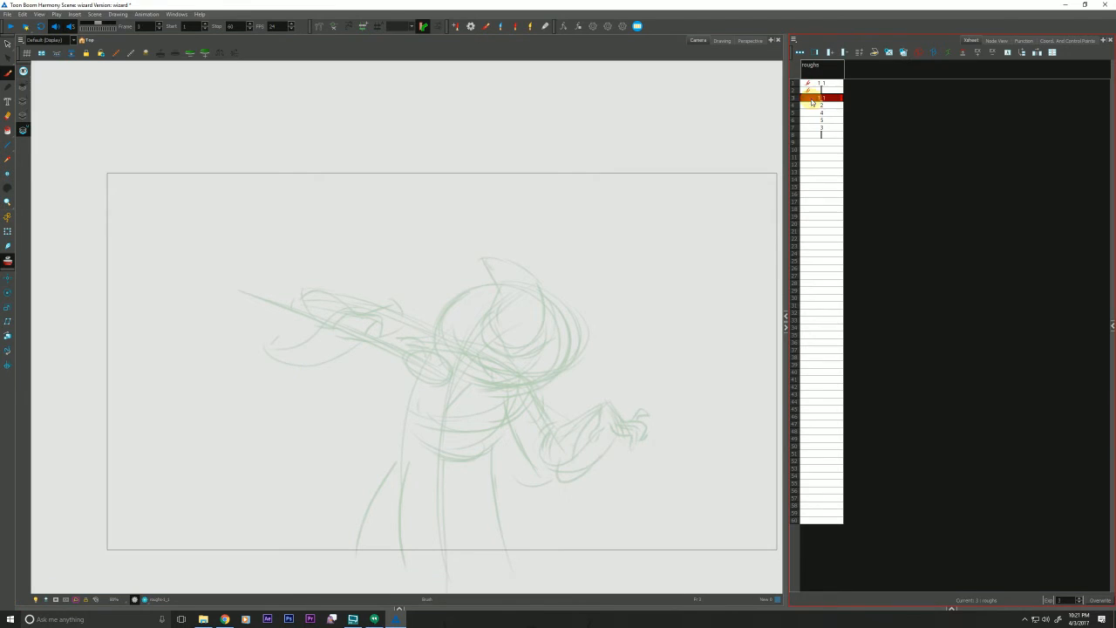
{"action": "left_click", "coordinate": [951, 607]}
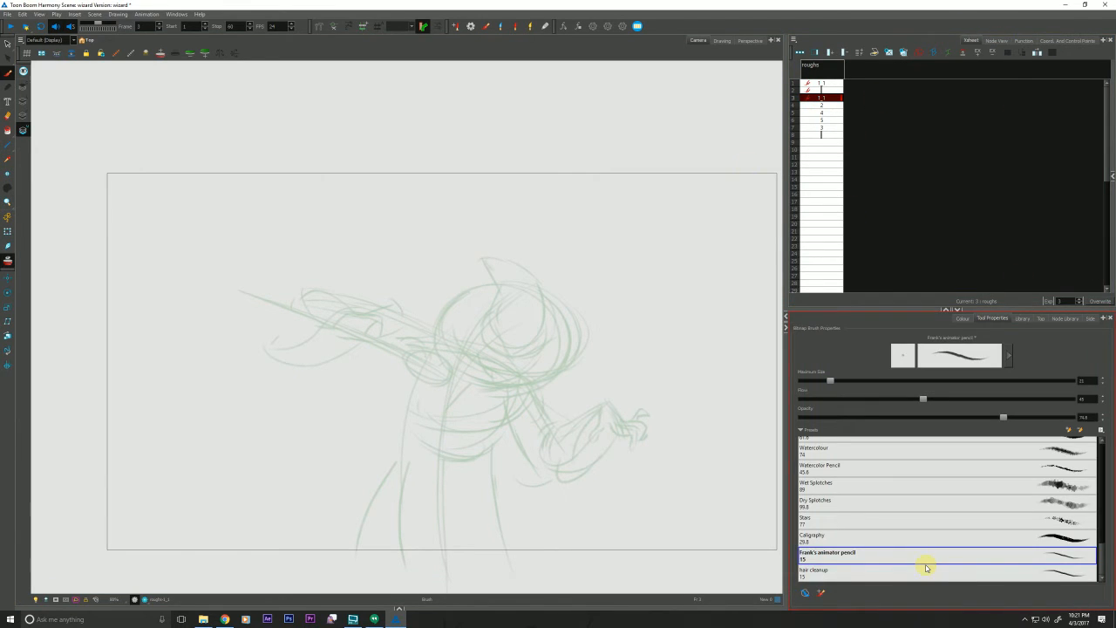
{"action": "left_click", "coordinate": [821, 83]}
{"action": "left_click", "coordinate": [1019, 318]}
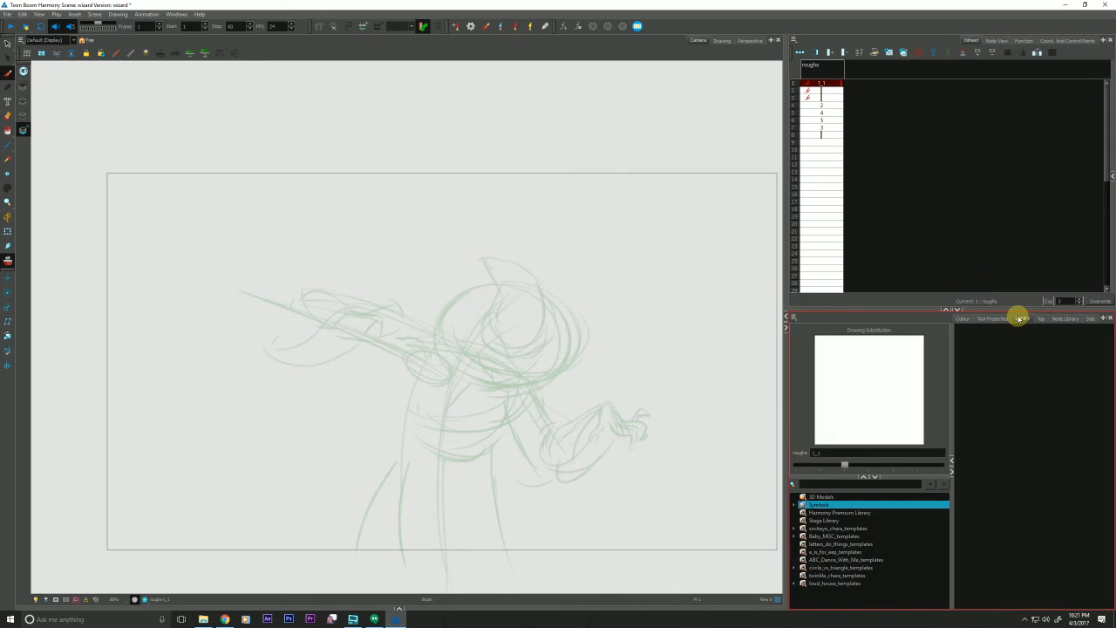
{"action": "left_click_drag", "start_coordinate": [844, 464], "coordinate": [829, 463]}
{"action": "left_click", "coordinate": [822, 98]}
{"action": "left_click", "coordinate": [819, 82]}
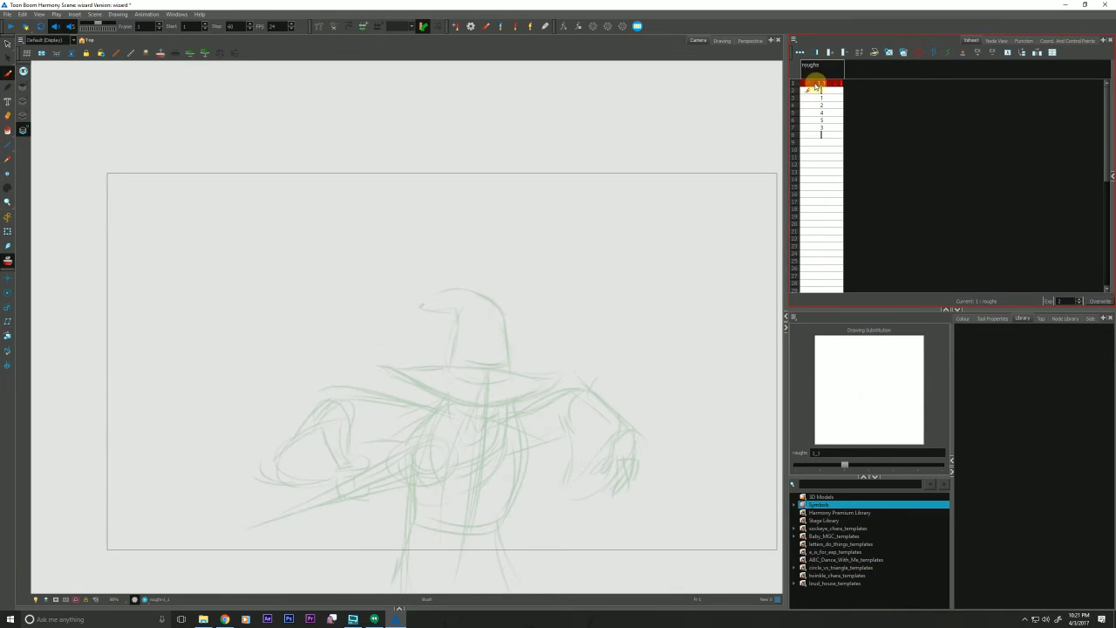
{"action": "left_click", "coordinate": [957, 310]}
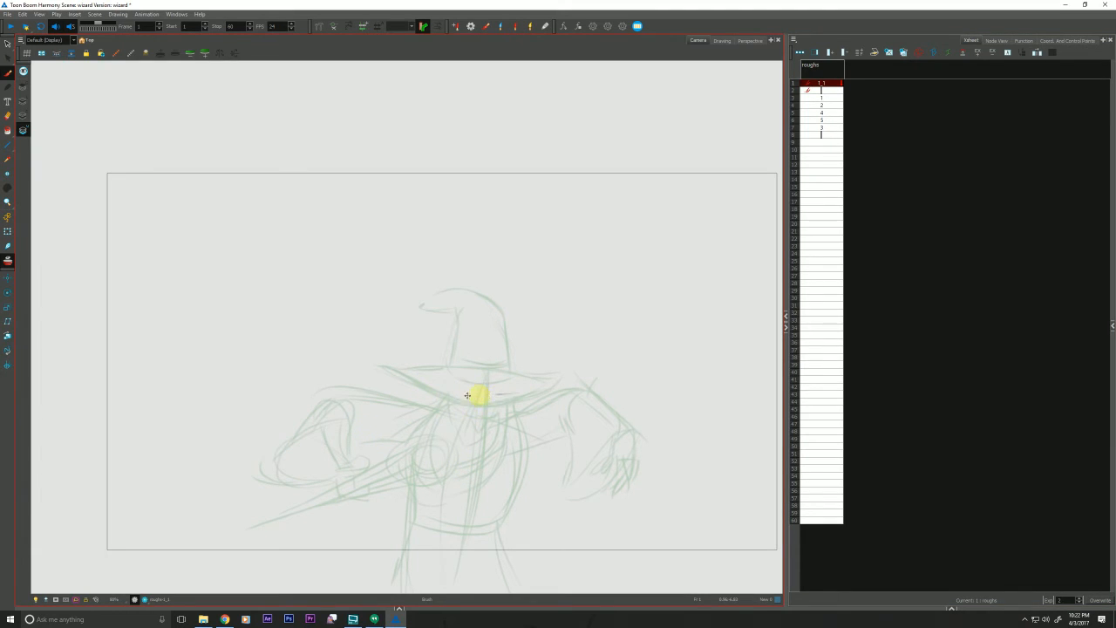
- Sketch a vertical centre line, a shoulder line and a rounded torso oval for the wizard on frame 1
{"action": "left_click_drag", "start_coordinate": [432, 352], "coordinate": [431, 567]}
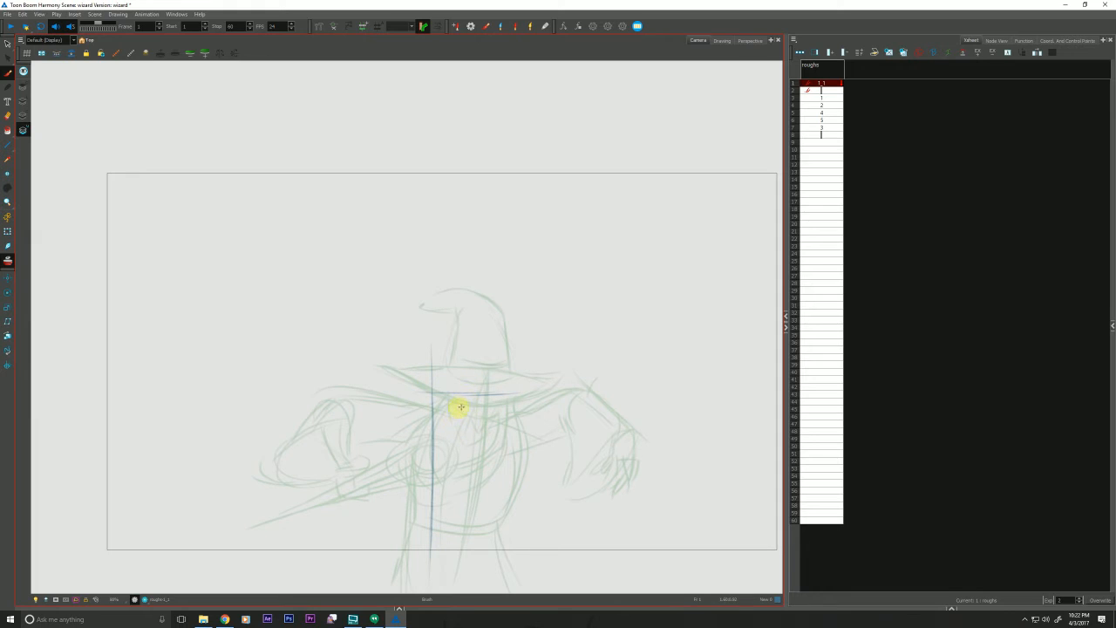
{"action": "mouse_move", "coordinate": [460, 407]}
{"action": "left_mouse_down"}
{"action": "mouse_move", "coordinate": [482, 498]}
{"action": "mouse_move", "coordinate": [439, 515]}
{"action": "left_mouse_up"}
{"action": "left_click_drag", "start_coordinate": [400, 416], "coordinate": [390, 463]}
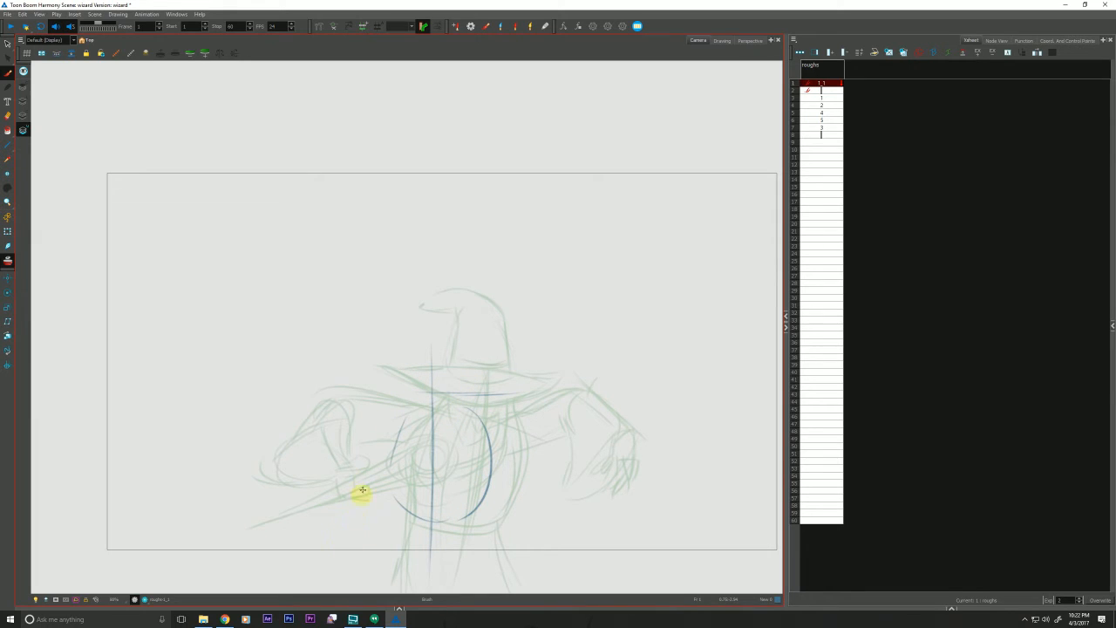
- Rough in a slanted staff with the hand and arm holding it, plus the bent opposite arm, on frame 1
{"action": "left_click_drag", "start_coordinate": [376, 407], "coordinate": [339, 552]}
{"action": "mouse_move", "coordinate": [354, 463]}
{"action": "left_mouse_down"}
{"action": "mouse_move", "coordinate": [363, 491]}
{"action": "mouse_move", "coordinate": [362, 464]}
{"action": "mouse_move", "coordinate": [353, 475]}
{"action": "left_mouse_up"}
{"action": "left_click_drag", "start_coordinate": [365, 449], "coordinate": [353, 459]}
{"action": "mouse_move", "coordinate": [424, 405]}
{"action": "left_mouse_down"}
{"action": "mouse_move", "coordinate": [349, 463]}
{"action": "mouse_move", "coordinate": [344, 485]}
{"action": "left_mouse_up"}
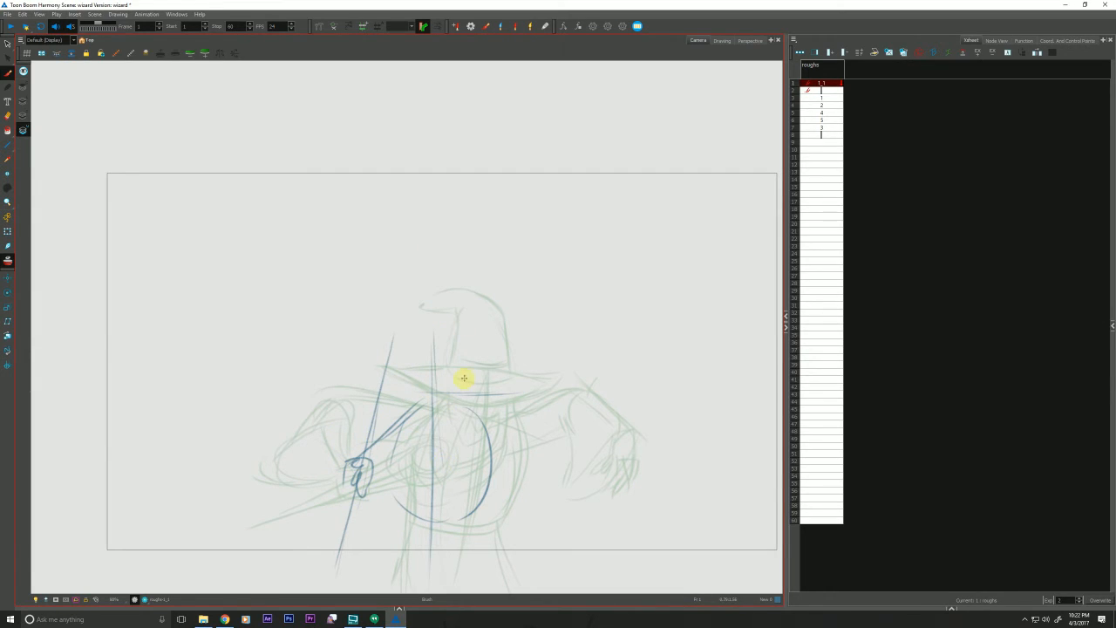
{"action": "left_click_drag", "start_coordinate": [471, 404], "coordinate": [528, 455]}
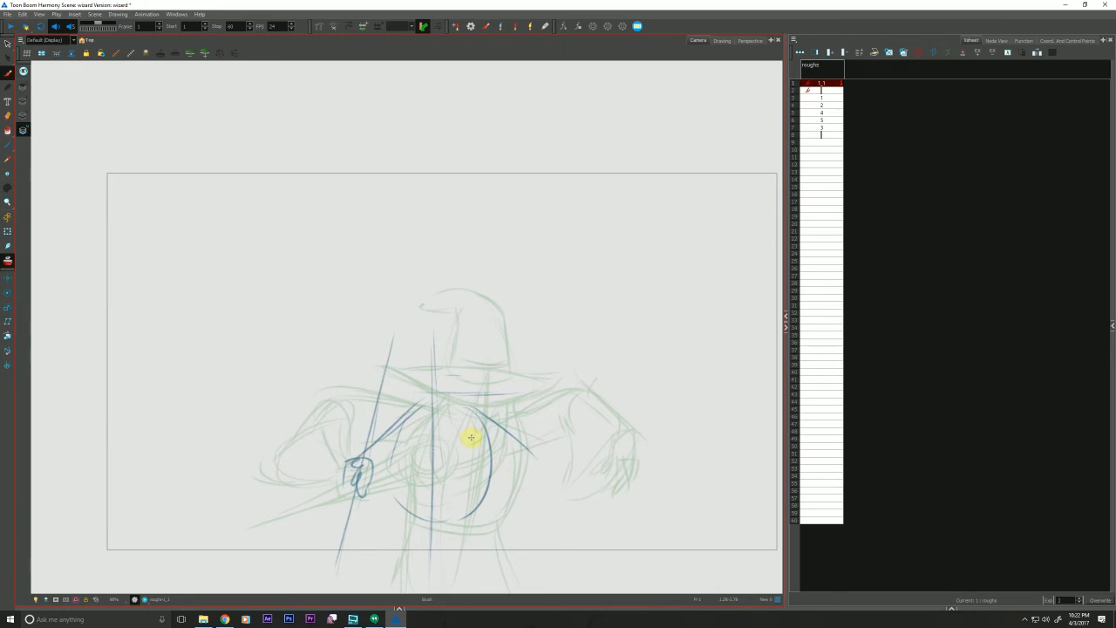
{"action": "mouse_move", "coordinate": [481, 413]}
{"action": "left_mouse_down"}
{"action": "mouse_move", "coordinate": [524, 497]}
{"action": "mouse_move", "coordinate": [541, 490]}
{"action": "mouse_move", "coordinate": [562, 439]}
{"action": "left_mouse_up"}
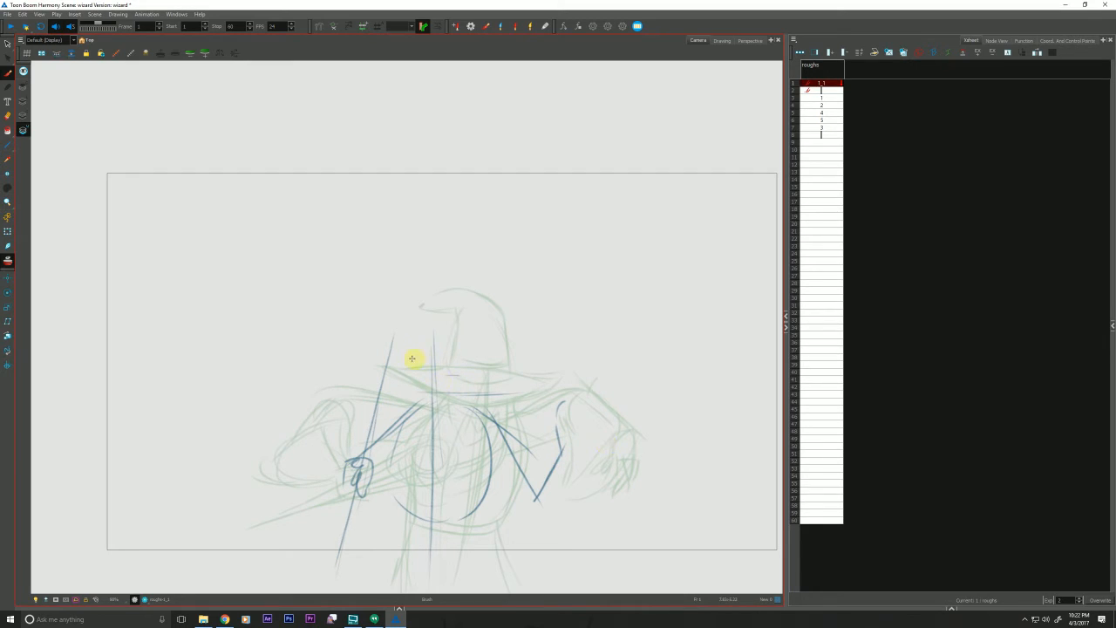
- Draw the head oval, the curved shoulder line beneath it and the pointed beard shape on frame 1
{"action": "mouse_move", "coordinate": [413, 354]}
{"action": "left_mouse_down"}
{"action": "mouse_move", "coordinate": [465, 357]}
{"action": "mouse_move", "coordinate": [423, 394]}
{"action": "mouse_move", "coordinate": [470, 394]}
{"action": "mouse_move", "coordinate": [414, 357]}
{"action": "left_mouse_up"}
{"action": "left_click_drag", "start_coordinate": [489, 412], "coordinate": [394, 407]}
{"action": "left_click_drag", "start_coordinate": [476, 398], "coordinate": [428, 474]}
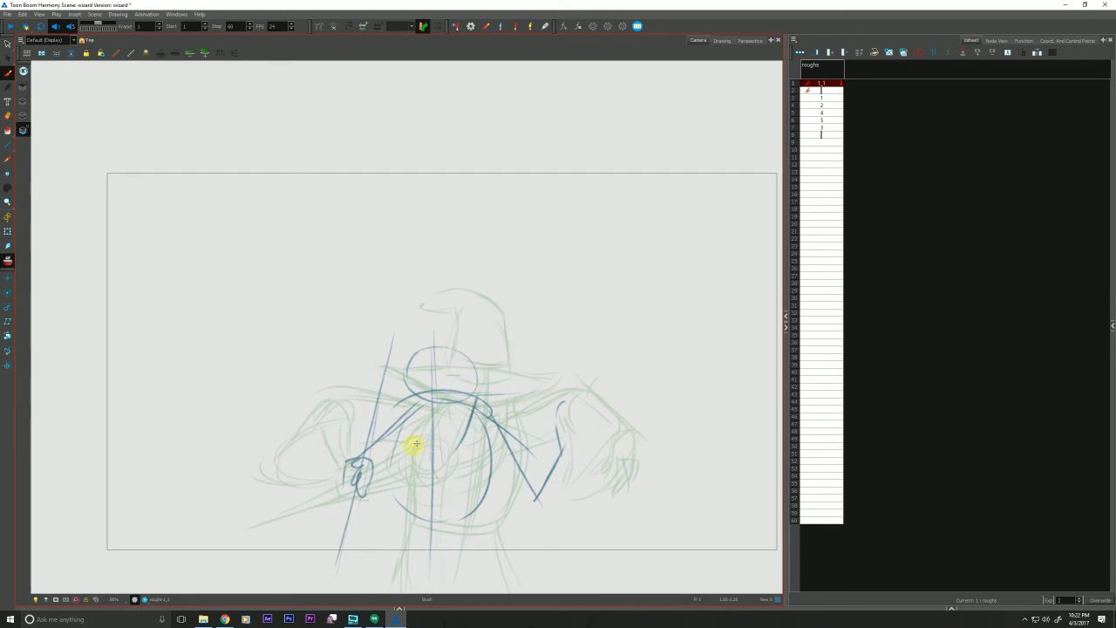
- Sketch the hat brim across the head on frame 1 and flip to the next drawing and back for comparison
{"action": "left_click_drag", "start_coordinate": [519, 374], "coordinate": [384, 383]}
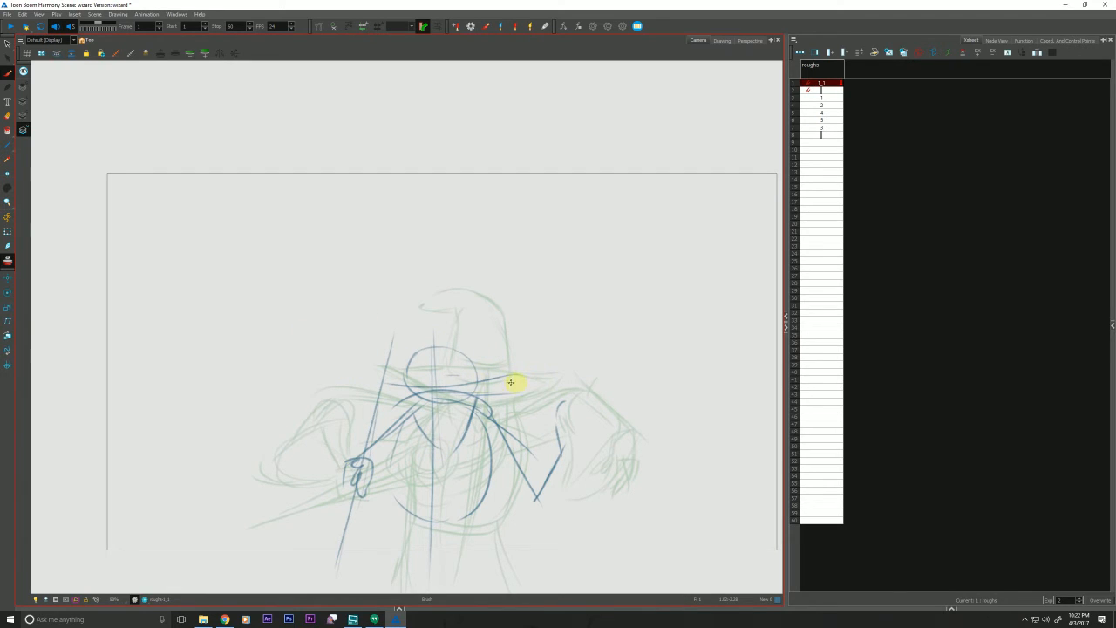
{"action": "mouse_move", "coordinate": [513, 381]}
{"action": "left_mouse_down"}
{"action": "mouse_move", "coordinate": [458, 392]}
{"action": "mouse_move", "coordinate": [367, 377]}
{"action": "left_mouse_up"}
{"action": "left_click_drag", "start_coordinate": [469, 389], "coordinate": [394, 398]}
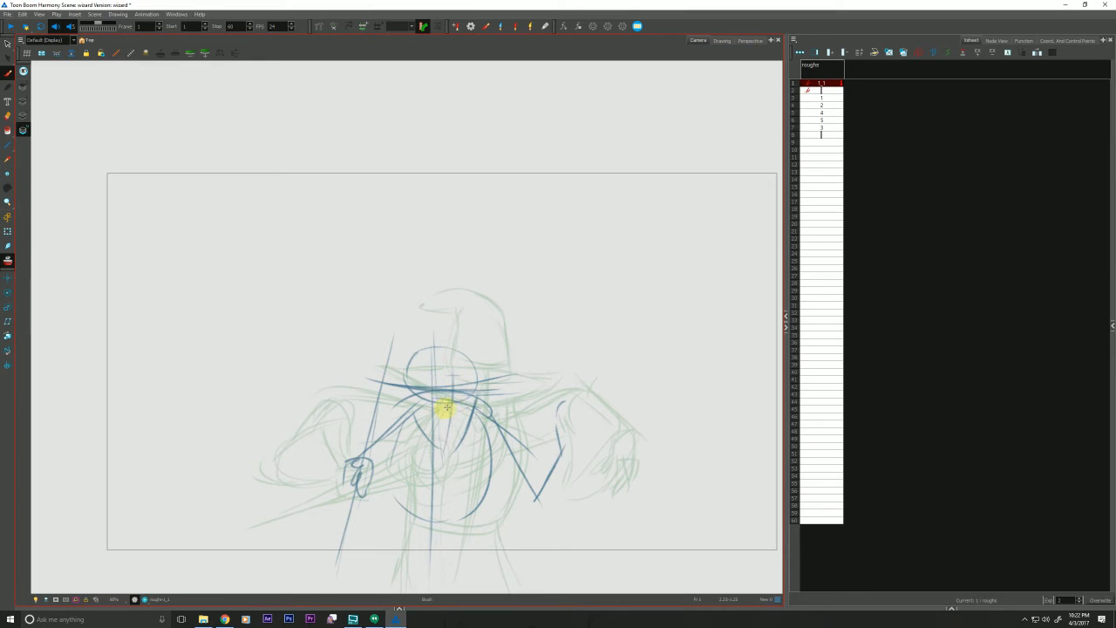
{"action": "key", "text": "g"}
{"action": "key", "text": "f"}
- Add strokes to the beard and torso side, and build up the staff, its oval tip and the sleeve holding it
{"action": "mouse_move", "coordinate": [426, 397]}
{"action": "left_mouse_down"}
{"action": "mouse_move", "coordinate": [528, 429]}
{"action": "mouse_move", "coordinate": [455, 393]}
{"action": "mouse_move", "coordinate": [451, 428]}
{"action": "mouse_move", "coordinate": [427, 345]}
{"action": "mouse_move", "coordinate": [419, 429]}
{"action": "mouse_move", "coordinate": [466, 422]}
{"action": "mouse_move", "coordinate": [474, 393]}
{"action": "mouse_move", "coordinate": [482, 426]}
{"action": "mouse_move", "coordinate": [462, 493]}
{"action": "left_mouse_up"}
{"action": "left_click_drag", "start_coordinate": [490, 429], "coordinate": [450, 488]}
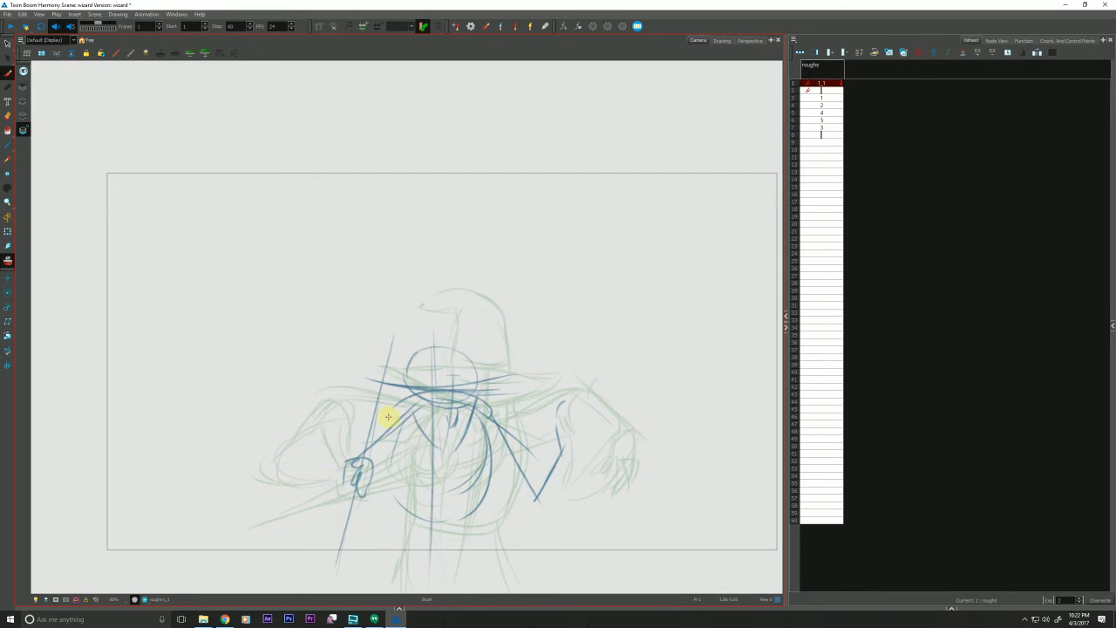
{"action": "mouse_move", "coordinate": [421, 395]}
{"action": "left_mouse_down"}
{"action": "mouse_move", "coordinate": [354, 448]}
{"action": "mouse_move", "coordinate": [333, 485]}
{"action": "mouse_move", "coordinate": [364, 452]}
{"action": "mouse_move", "coordinate": [320, 478]}
{"action": "mouse_move", "coordinate": [320, 521]}
{"action": "mouse_move", "coordinate": [356, 506]}
{"action": "mouse_move", "coordinate": [346, 487]}
{"action": "mouse_move", "coordinate": [358, 432]}
{"action": "mouse_move", "coordinate": [376, 431]}
{"action": "mouse_move", "coordinate": [359, 480]}
{"action": "mouse_move", "coordinate": [379, 439]}
{"action": "mouse_move", "coordinate": [355, 495]}
{"action": "mouse_move", "coordinate": [396, 326]}
{"action": "left_mouse_up"}
- Draw the hat's tall crown with its sloping side, curved top and folded tip on frame 1
{"action": "left_click_drag", "start_coordinate": [444, 283], "coordinate": [479, 385]}
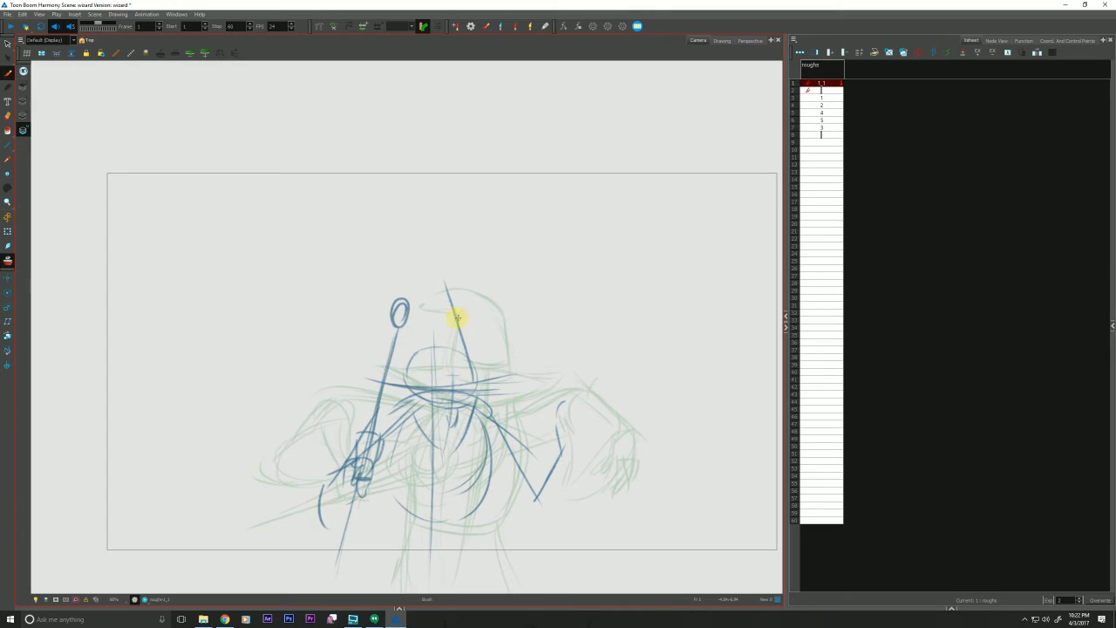
{"action": "mouse_move", "coordinate": [457, 318]}
{"action": "left_mouse_down"}
{"action": "mouse_move", "coordinate": [410, 304]}
{"action": "mouse_move", "coordinate": [406, 369]}
{"action": "left_mouse_up"}
{"action": "left_click_drag", "start_coordinate": [413, 330], "coordinate": [394, 342]}
{"action": "left_click_drag", "start_coordinate": [387, 334], "coordinate": [378, 341]}
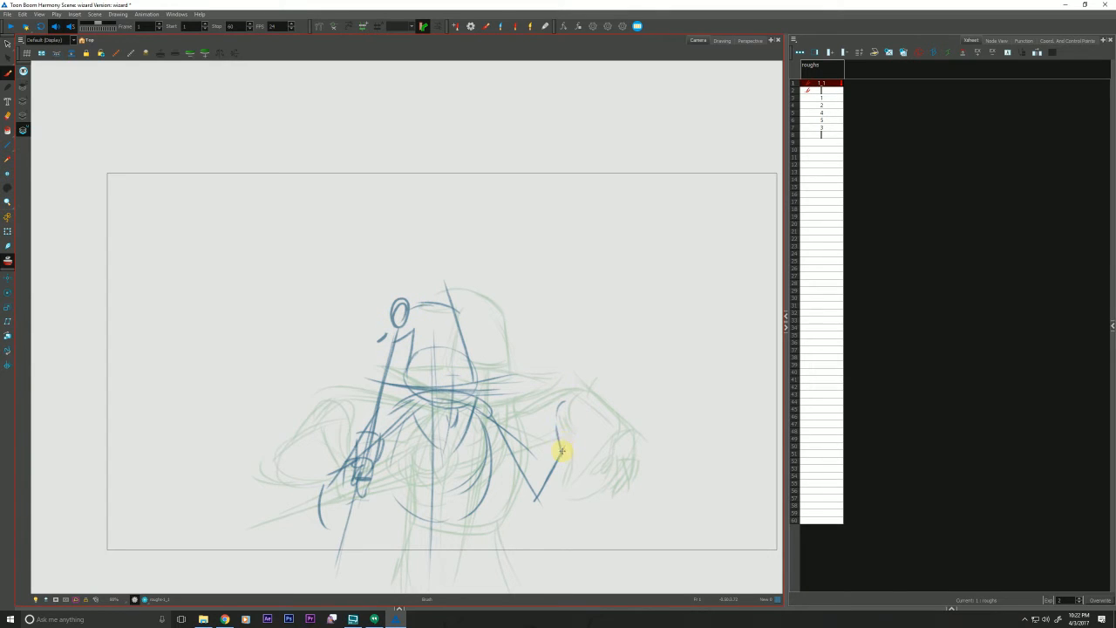
- Sketch the open raised hand with its fingers, and outline the forearm and sleeve beneath it on frame 1
{"action": "mouse_move", "coordinate": [563, 414]}
{"action": "left_mouse_down"}
{"action": "mouse_move", "coordinate": [578, 435]}
{"action": "mouse_move", "coordinate": [558, 443]}
{"action": "mouse_move", "coordinate": [556, 460]}
{"action": "mouse_move", "coordinate": [551, 422]}
{"action": "left_mouse_up"}
{"action": "mouse_move", "coordinate": [557, 410]}
{"action": "left_mouse_down"}
{"action": "mouse_move", "coordinate": [555, 429]}
{"action": "mouse_move", "coordinate": [593, 421]}
{"action": "mouse_move", "coordinate": [558, 458]}
{"action": "mouse_move", "coordinate": [531, 517]}
{"action": "mouse_move", "coordinate": [519, 516]}
{"action": "left_mouse_up"}
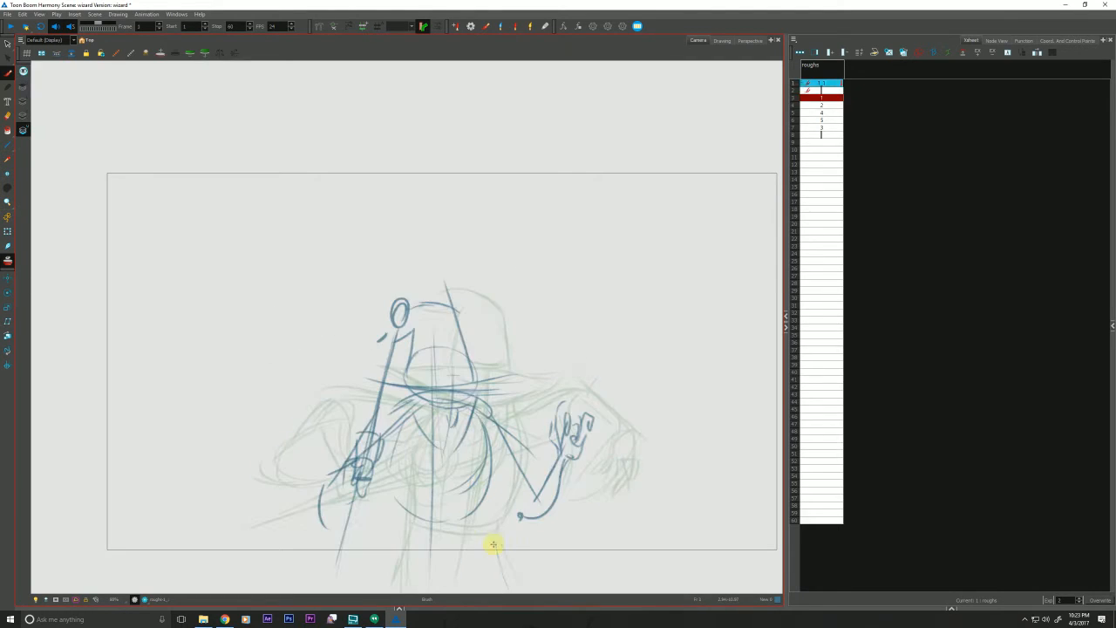
{"action": "mouse_move", "coordinate": [556, 453]}
{"action": "left_mouse_down"}
{"action": "mouse_move", "coordinate": [529, 486]}
{"action": "mouse_move", "coordinate": [527, 516]}
{"action": "mouse_move", "coordinate": [537, 495]}
{"action": "mouse_move", "coordinate": [501, 405]}
{"action": "mouse_move", "coordinate": [547, 460]}
{"action": "mouse_move", "coordinate": [539, 493]}
{"action": "mouse_move", "coordinate": [564, 502]}
{"action": "mouse_move", "coordinate": [533, 530]}
{"action": "left_mouse_up"}
{"action": "mouse_move", "coordinate": [567, 498]}
{"action": "left_mouse_down"}
{"action": "mouse_move", "coordinate": [489, 509]}
{"action": "mouse_move", "coordinate": [542, 518]}
{"action": "mouse_move", "coordinate": [509, 504]}
{"action": "left_mouse_up"}
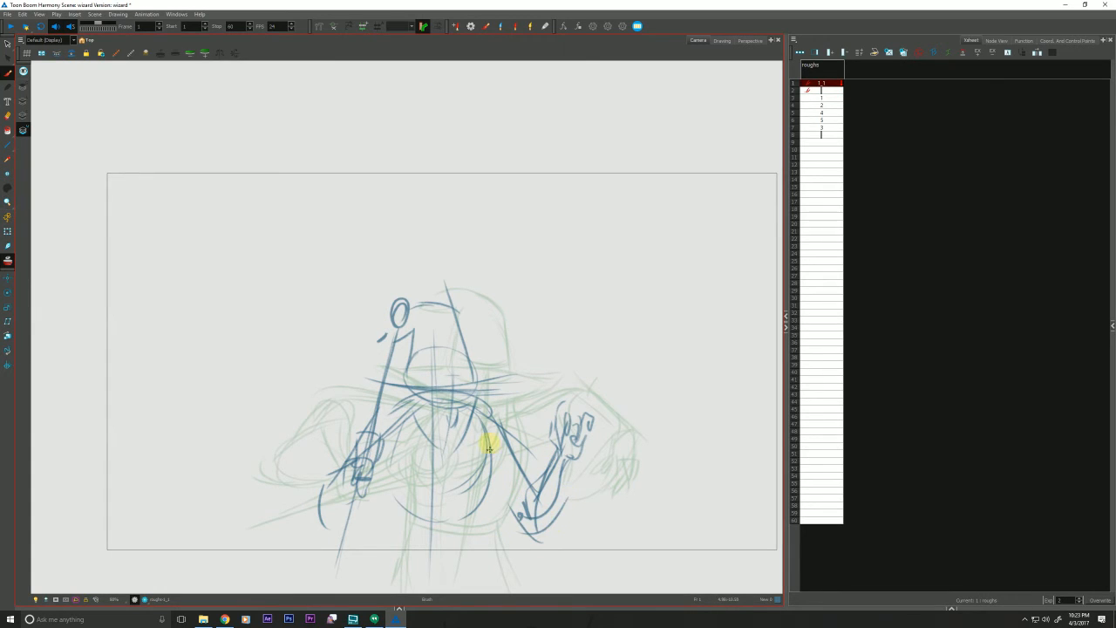
- Strengthen both sides of the torso, draw the waist curve and start the robe lines below it on frame 1
{"action": "left_click_drag", "start_coordinate": [488, 437], "coordinate": [462, 526]}
{"action": "mouse_move", "coordinate": [492, 445]}
{"action": "left_mouse_down"}
{"action": "mouse_move", "coordinate": [468, 523]}
{"action": "mouse_move", "coordinate": [410, 531]}
{"action": "left_mouse_up"}
{"action": "left_click_drag", "start_coordinate": [465, 533], "coordinate": [396, 532]}
{"action": "left_click_drag", "start_coordinate": [468, 533], "coordinate": [489, 567]}
{"action": "left_click_drag", "start_coordinate": [406, 539], "coordinate": [397, 415]}
{"action": "left_click_drag", "start_coordinate": [397, 415], "coordinate": [394, 555]}
{"action": "left_click_drag", "start_coordinate": [389, 551], "coordinate": [376, 579]}
- Widen the hat brim on both sides and darken the nose and beard strokes below it on frame 1
{"action": "mouse_move", "coordinate": [537, 386]}
{"action": "left_mouse_down"}
{"action": "mouse_move", "coordinate": [460, 391]}
{"action": "mouse_move", "coordinate": [357, 379]}
{"action": "mouse_move", "coordinate": [505, 375]}
{"action": "mouse_move", "coordinate": [328, 374]}
{"action": "left_mouse_up"}
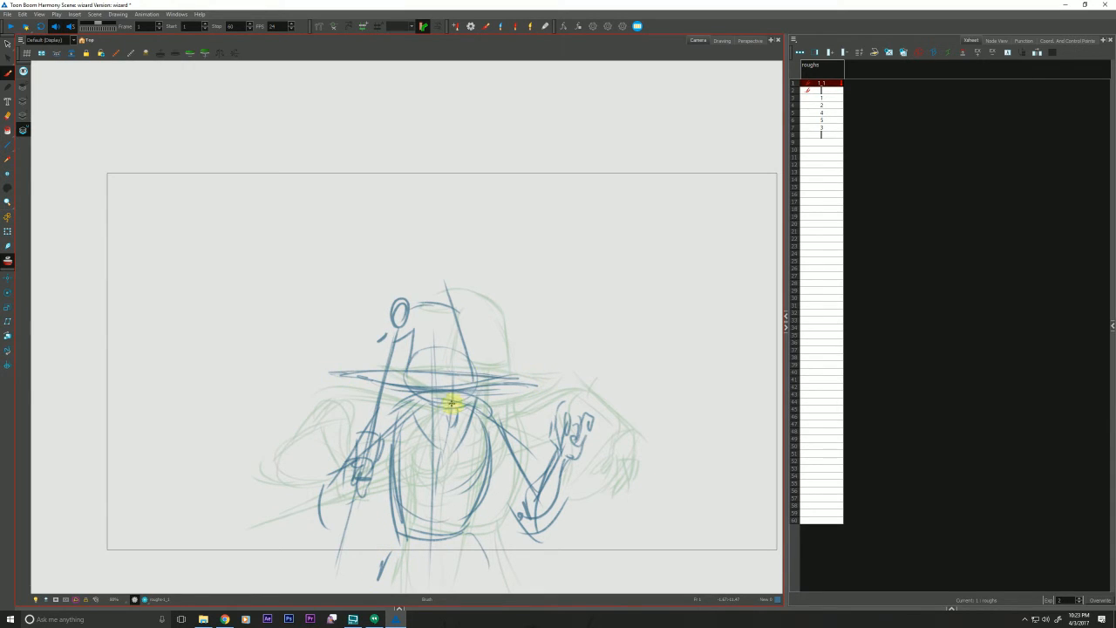
{"action": "left_click_drag", "start_coordinate": [450, 383], "coordinate": [446, 444]}
{"action": "mouse_move", "coordinate": [523, 384]}
{"action": "left_mouse_down"}
{"action": "mouse_move", "coordinate": [427, 397]}
{"action": "mouse_move", "coordinate": [450, 400]}
{"action": "mouse_move", "coordinate": [439, 456]}
{"action": "left_mouse_up"}
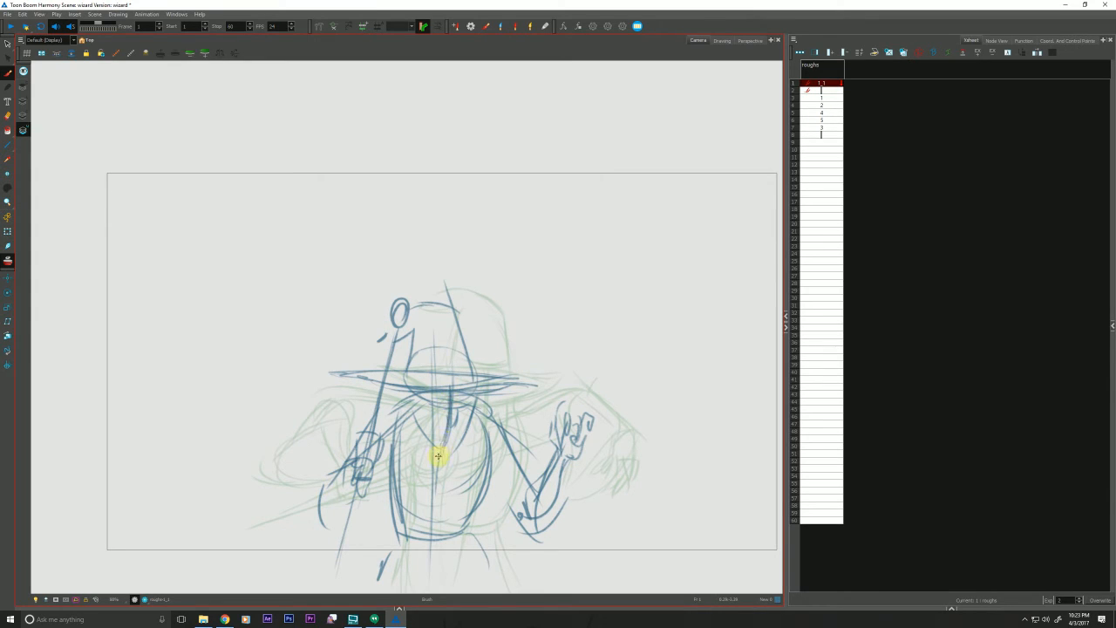
{"action": "mouse_move", "coordinate": [448, 399]}
{"action": "left_mouse_down"}
{"action": "mouse_move", "coordinate": [468, 402]}
{"action": "mouse_move", "coordinate": [419, 397]}
{"action": "mouse_move", "coordinate": [442, 450]}
{"action": "left_mouse_up"}
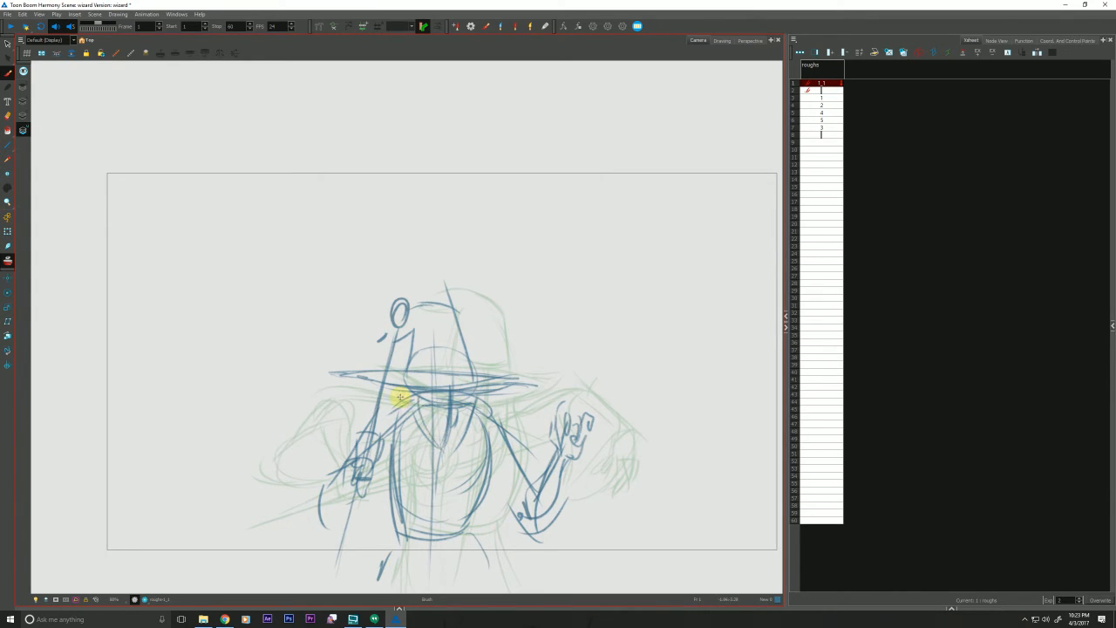
- Erase the stray lines under the hat brim and redraw the brim's lower curve with the brush
{"action": "left_click_drag", "start_coordinate": [298, 457], "coordinate": [290, 444]}
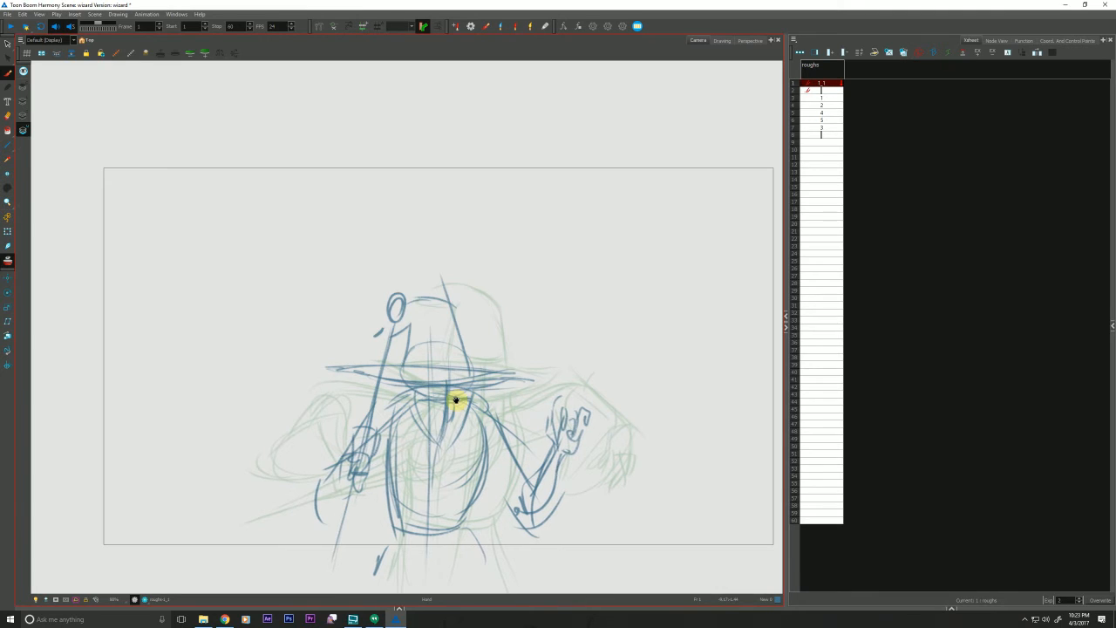
{"action": "left_click_drag", "start_coordinate": [456, 400], "coordinate": [455, 396]}
{"action": "left_click_drag", "start_coordinate": [532, 377], "coordinate": [443, 388]}
{"action": "left_click_drag", "start_coordinate": [491, 381], "coordinate": [402, 383]}
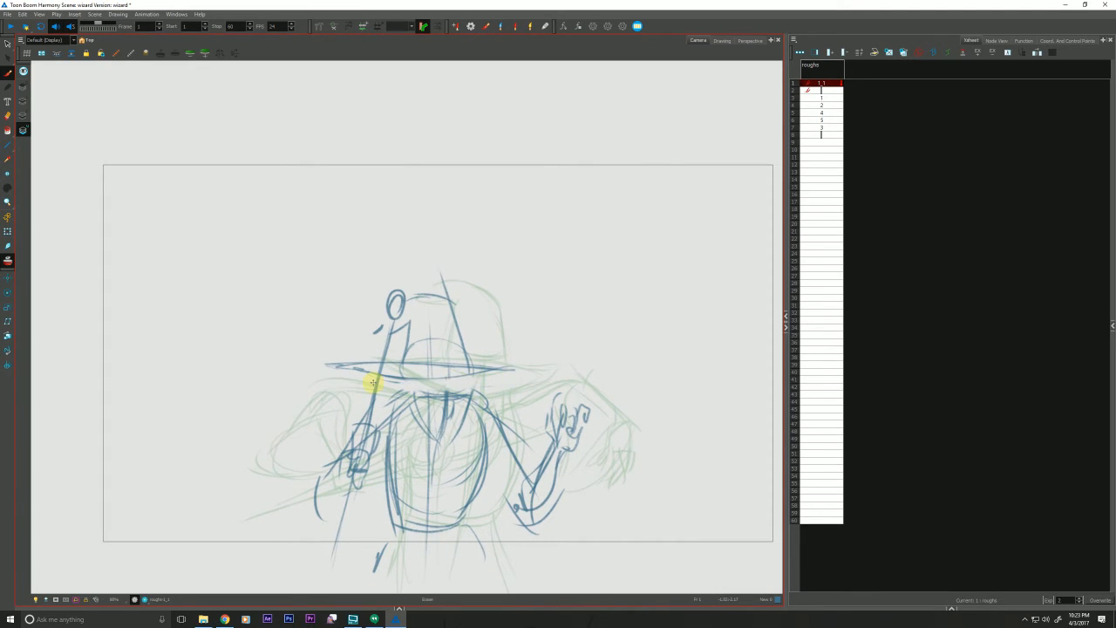
{"action": "key", "text": "alt+b"}
{"action": "mouse_move", "coordinate": [523, 369]}
{"action": "left_mouse_down"}
{"action": "mouse_move", "coordinate": [443, 387]}
{"action": "mouse_move", "coordinate": [422, 369]}
{"action": "mouse_move", "coordinate": [434, 383]}
{"action": "mouse_move", "coordinate": [381, 378]}
{"action": "left_mouse_up"}
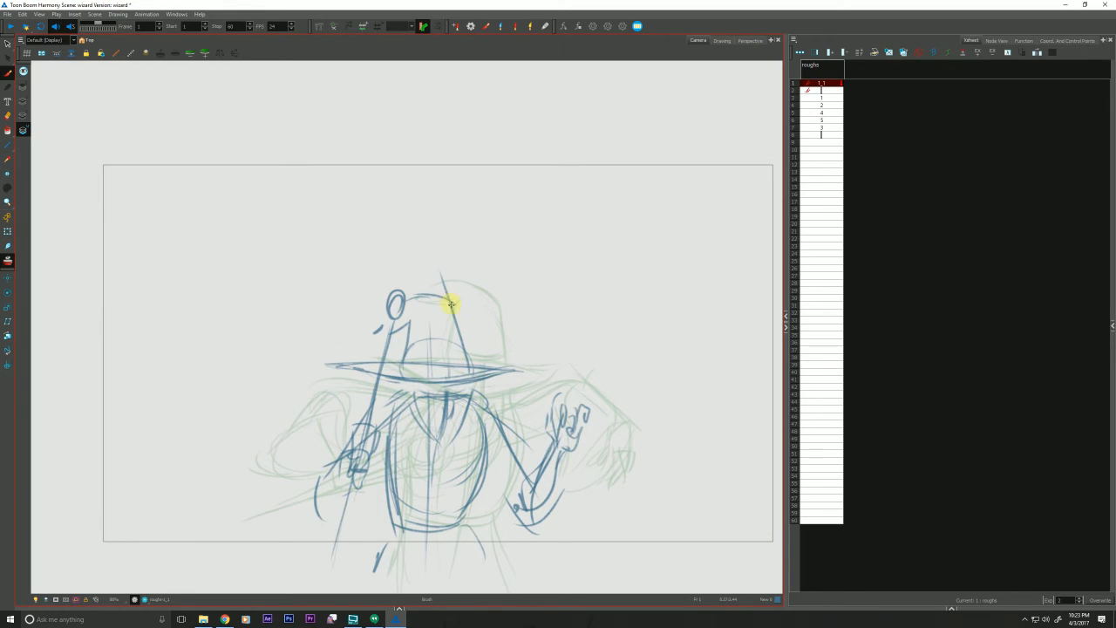
- Reinforce the hat's side and outline the face and pointed beard under the brim on frame 1
{"action": "mouse_move", "coordinate": [452, 305]}
{"action": "left_mouse_down"}
{"action": "mouse_move", "coordinate": [461, 329]}
{"action": "mouse_move", "coordinate": [440, 447]}
{"action": "mouse_move", "coordinate": [451, 441]}
{"action": "left_mouse_up"}
{"action": "left_click_drag", "start_coordinate": [411, 388], "coordinate": [458, 435]}
{"action": "left_click_drag", "start_coordinate": [459, 392], "coordinate": [476, 395]}
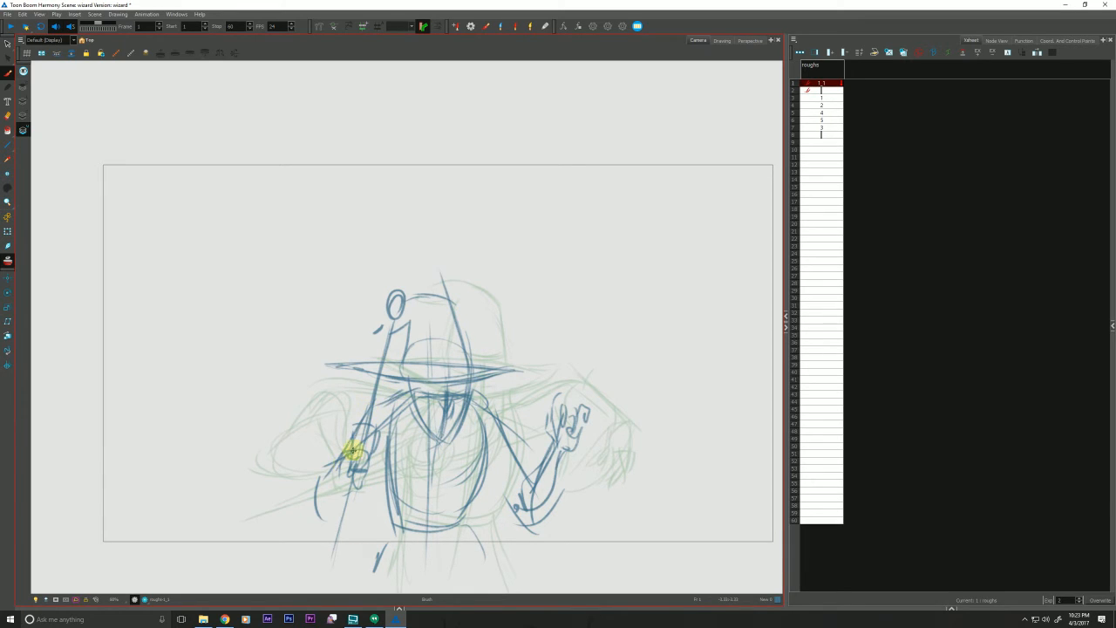
- Outline the staff arm's sleeve and the raised arm's sleeve with hanging cloth curves on frame 1
{"action": "mouse_move", "coordinate": [357, 450]}
{"action": "left_mouse_down"}
{"action": "mouse_move", "coordinate": [319, 483]}
{"action": "mouse_move", "coordinate": [339, 506]}
{"action": "mouse_move", "coordinate": [328, 506]}
{"action": "left_mouse_up"}
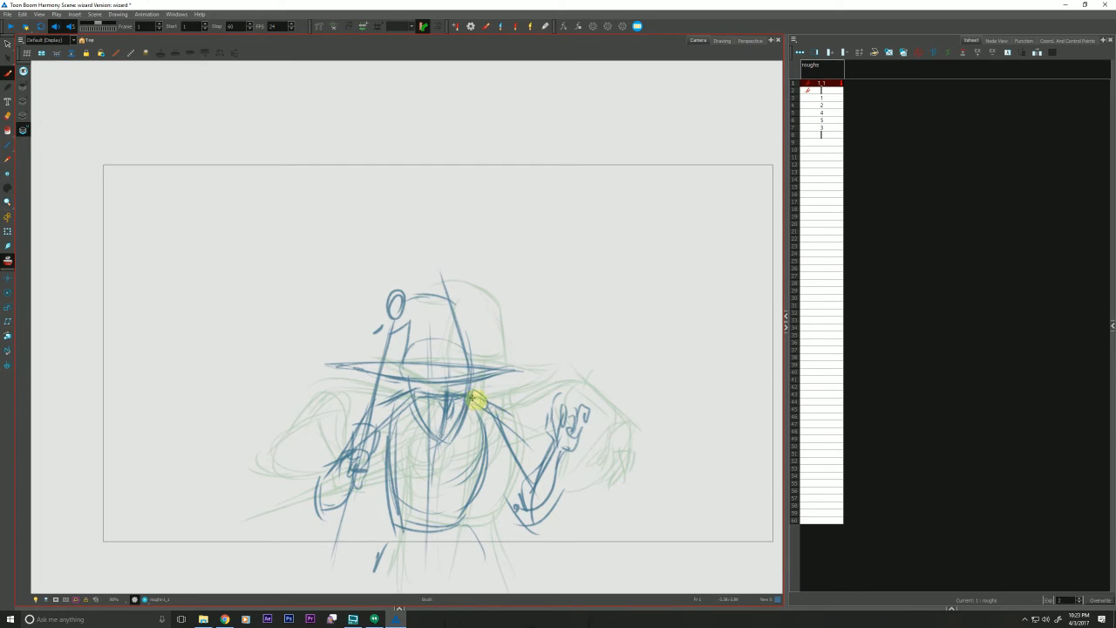
{"action": "mouse_move", "coordinate": [493, 401]}
{"action": "left_mouse_down"}
{"action": "mouse_move", "coordinate": [526, 468]}
{"action": "mouse_move", "coordinate": [517, 497]}
{"action": "mouse_move", "coordinate": [535, 512]}
{"action": "left_mouse_up"}
{"action": "mouse_move", "coordinate": [551, 449]}
{"action": "left_mouse_down"}
{"action": "mouse_move", "coordinate": [531, 517]}
{"action": "mouse_move", "coordinate": [492, 488]}
{"action": "mouse_move", "coordinate": [485, 467]}
{"action": "left_mouse_up"}
{"action": "mouse_move", "coordinate": [392, 440]}
{"action": "left_mouse_down"}
{"action": "mouse_move", "coordinate": [369, 489]}
{"action": "mouse_move", "coordinate": [309, 532]}
{"action": "mouse_move", "coordinate": [308, 521]}
{"action": "left_mouse_up"}
- Extend the staff above its oval tip, double its shaft line and add robe strokes below the waist
{"action": "left_click_drag", "start_coordinate": [333, 571], "coordinate": [408, 236]}
{"action": "mouse_move", "coordinate": [389, 316]}
{"action": "left_mouse_down"}
{"action": "mouse_move", "coordinate": [353, 478]}
{"action": "mouse_move", "coordinate": [356, 436]}
{"action": "mouse_move", "coordinate": [322, 480]}
{"action": "mouse_move", "coordinate": [326, 511]}
{"action": "mouse_move", "coordinate": [356, 475]}
{"action": "left_mouse_up"}
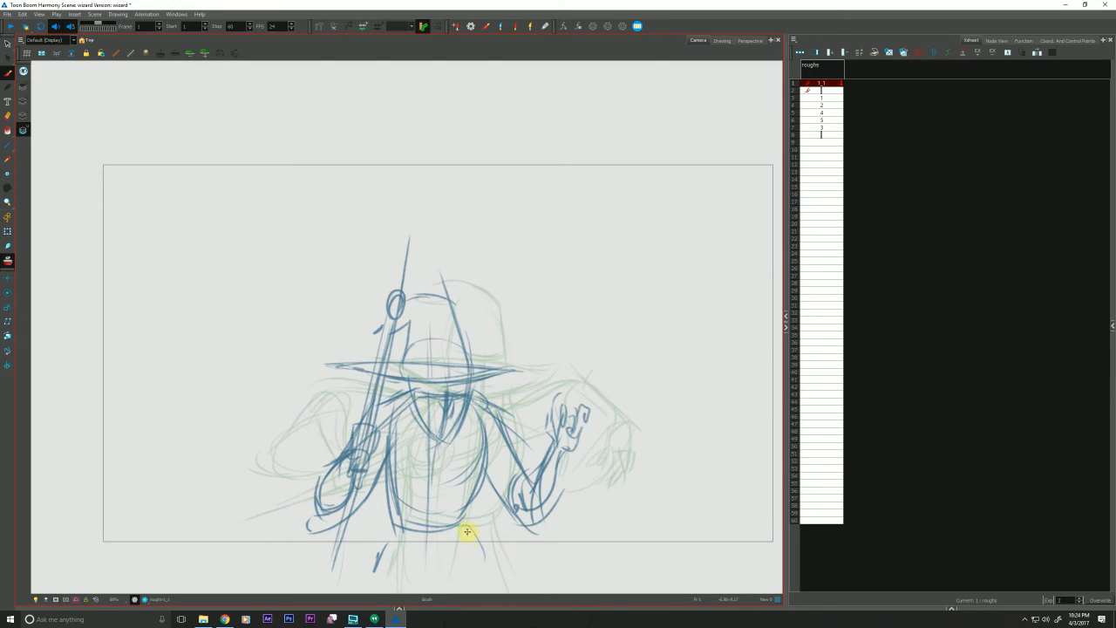
{"action": "left_click_drag", "start_coordinate": [467, 531], "coordinate": [482, 576]}
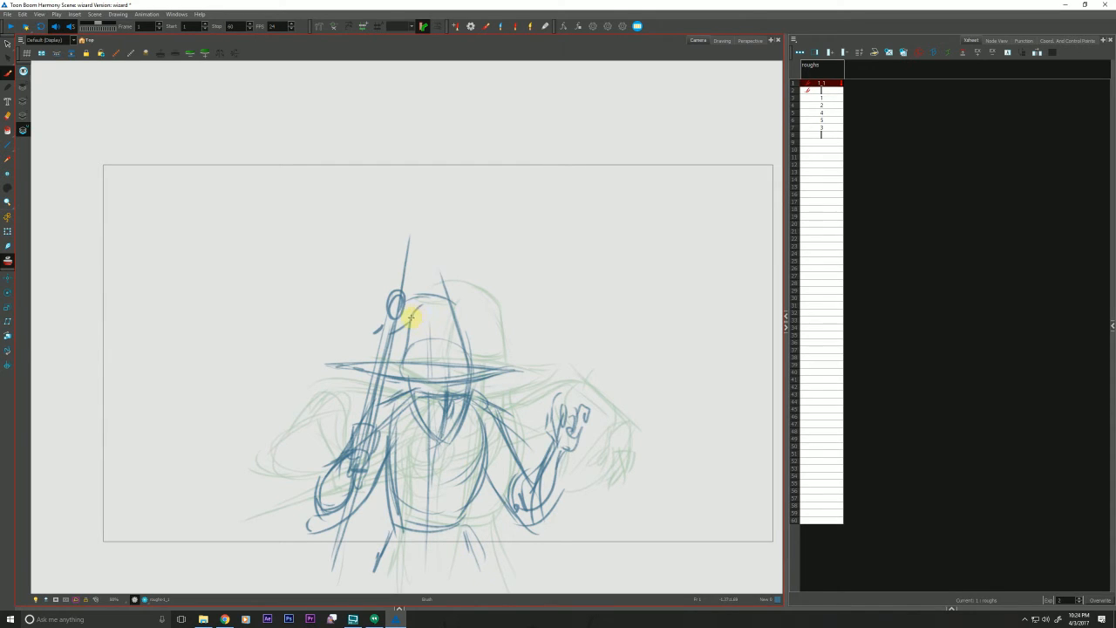
- Draw the drooping hat tip and the hat band, and deepen the sleeve under the raised hand on frame 1
{"action": "mouse_move", "coordinate": [468, 368]}
{"action": "left_mouse_down"}
{"action": "mouse_move", "coordinate": [418, 291]}
{"action": "mouse_move", "coordinate": [370, 336]}
{"action": "mouse_move", "coordinate": [346, 337]}
{"action": "left_mouse_up"}
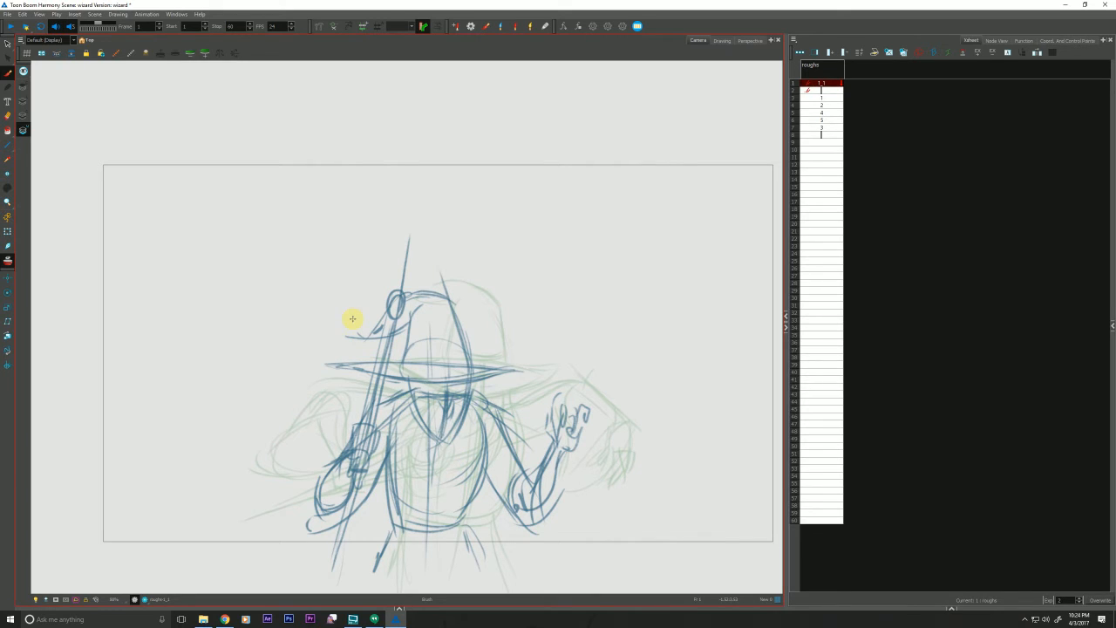
{"action": "left_click_drag", "start_coordinate": [467, 351], "coordinate": [423, 346]}
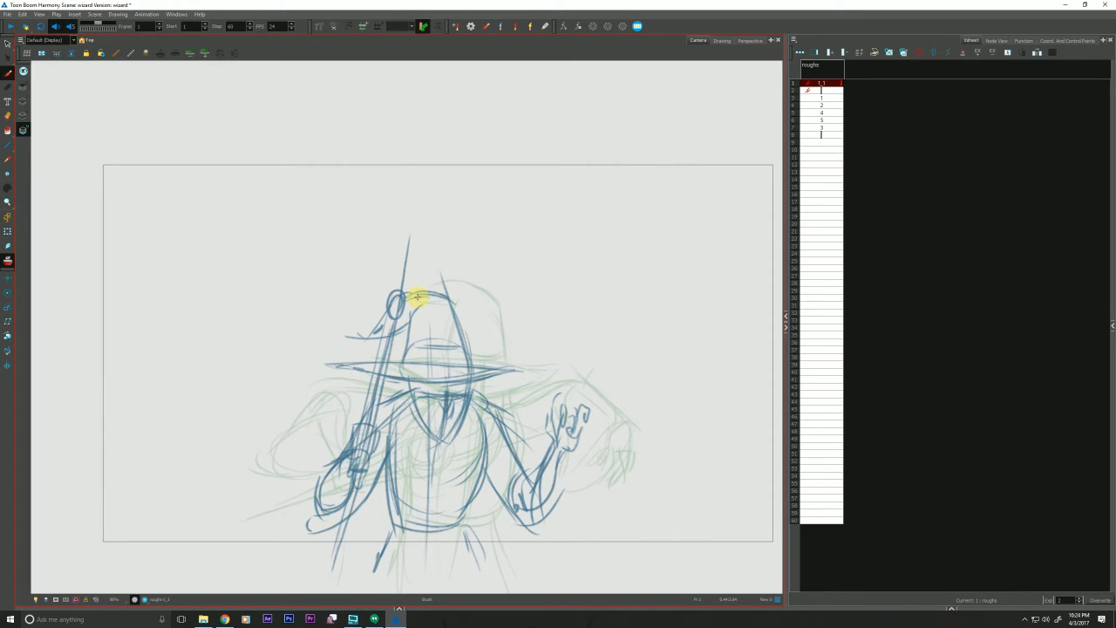
{"action": "left_click_drag", "start_coordinate": [256, 424], "coordinate": [251, 407]}
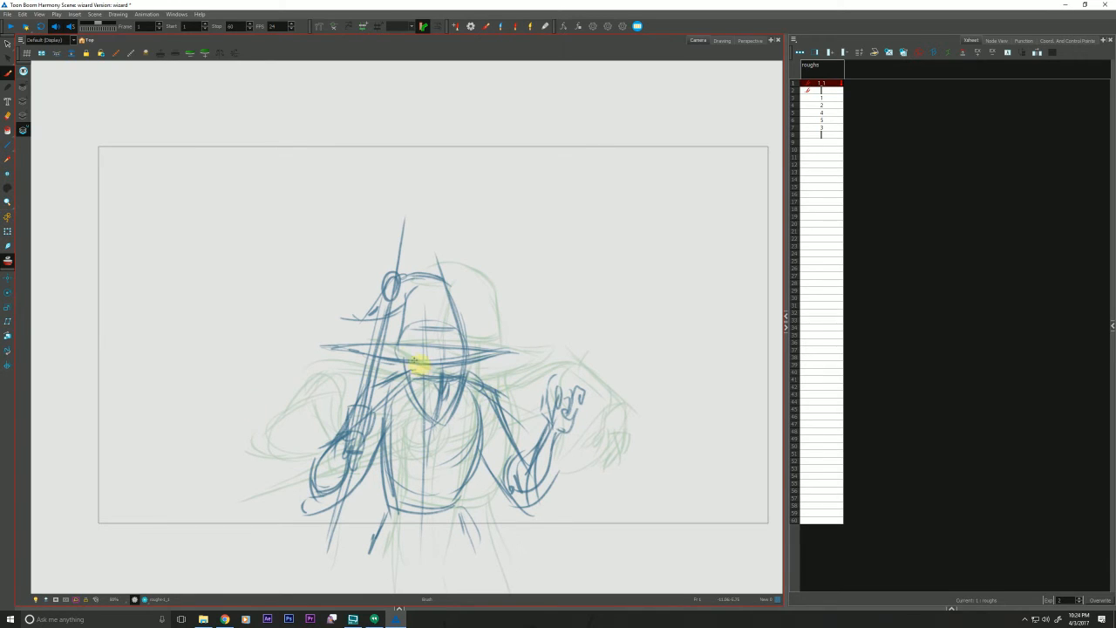
{"action": "mouse_move", "coordinate": [515, 452]}
{"action": "left_mouse_down"}
{"action": "mouse_move", "coordinate": [509, 478]}
{"action": "mouse_move", "coordinate": [530, 461]}
{"action": "mouse_move", "coordinate": [528, 503]}
{"action": "left_mouse_up"}
{"action": "mouse_move", "coordinate": [560, 428]}
{"action": "left_mouse_down"}
{"action": "mouse_move", "coordinate": [496, 521]}
{"action": "mouse_move", "coordinate": [528, 453]}
{"action": "mouse_move", "coordinate": [503, 514]}
{"action": "mouse_move", "coordinate": [503, 503]}
{"action": "left_mouse_up"}
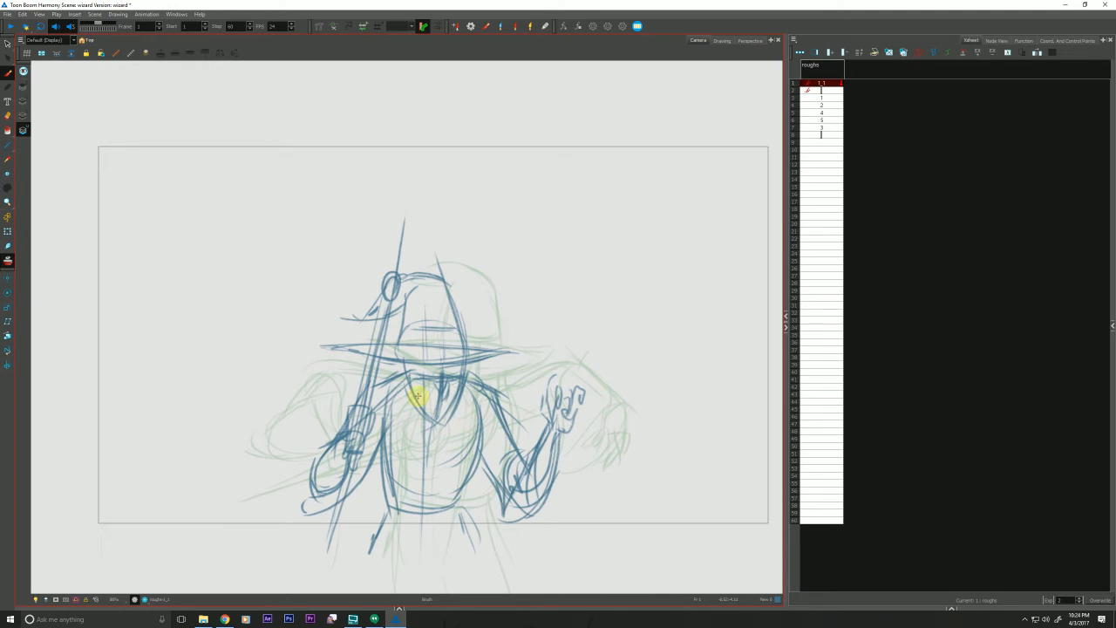
- Reinforce the staff arm's sleeve and outline the other arm's underside and sleeve opening on frame 3
{"action": "key", "text": "g"}
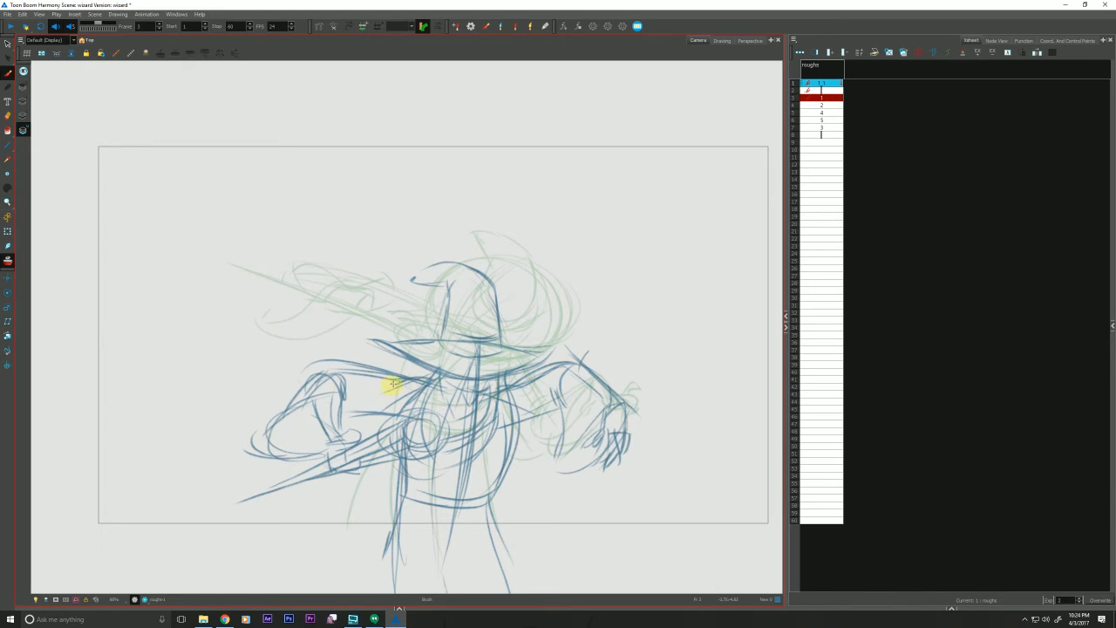
{"action": "left_click_drag", "start_coordinate": [306, 374], "coordinate": [267, 438]}
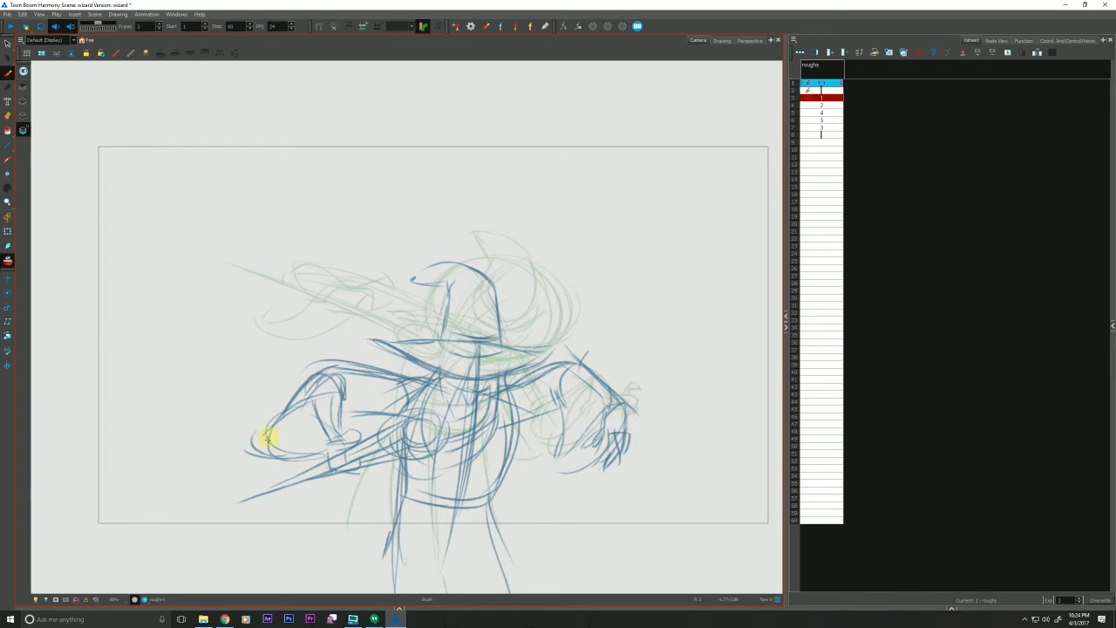
{"action": "mouse_move", "coordinate": [505, 389]}
{"action": "left_mouse_down"}
{"action": "mouse_move", "coordinate": [566, 363]}
{"action": "mouse_move", "coordinate": [589, 423]}
{"action": "mouse_move", "coordinate": [568, 373]}
{"action": "mouse_move", "coordinate": [555, 472]}
{"action": "left_mouse_up"}
{"action": "left_click_drag", "start_coordinate": [615, 401], "coordinate": [556, 472]}
{"action": "left_click_drag", "start_coordinate": [563, 401], "coordinate": [498, 427]}
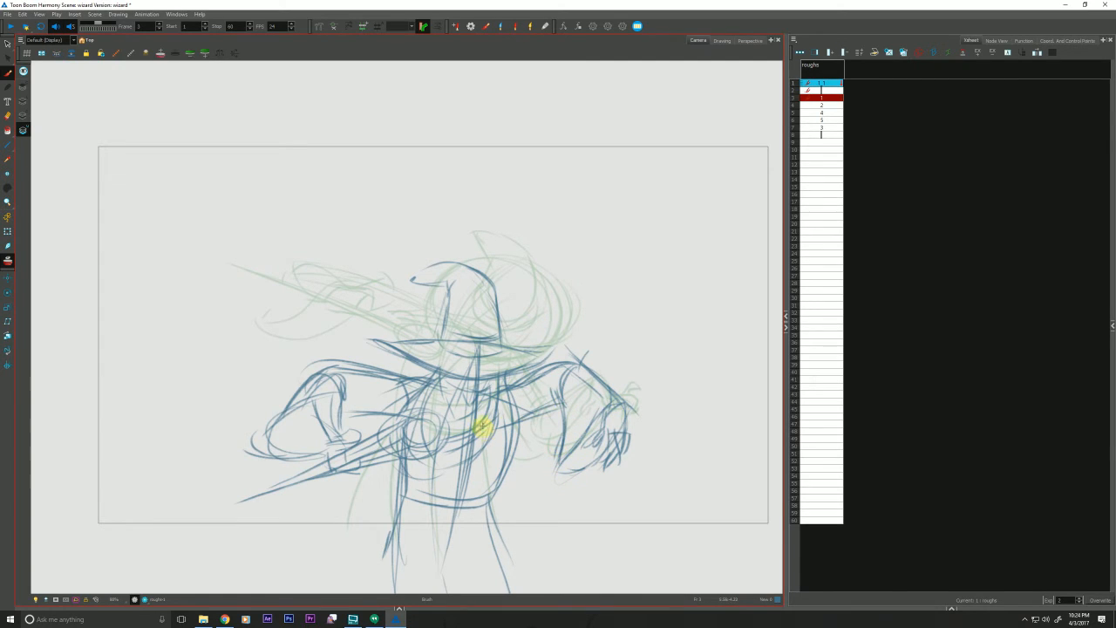
- Strengthen both sides of the torso and the curved waistline on frame 3
{"action": "mouse_move", "coordinate": [501, 382]}
{"action": "left_mouse_down"}
{"action": "mouse_move", "coordinate": [504, 463]}
{"action": "mouse_move", "coordinate": [477, 504]}
{"action": "left_mouse_up"}
{"action": "left_click_drag", "start_coordinate": [408, 456], "coordinate": [385, 561]}
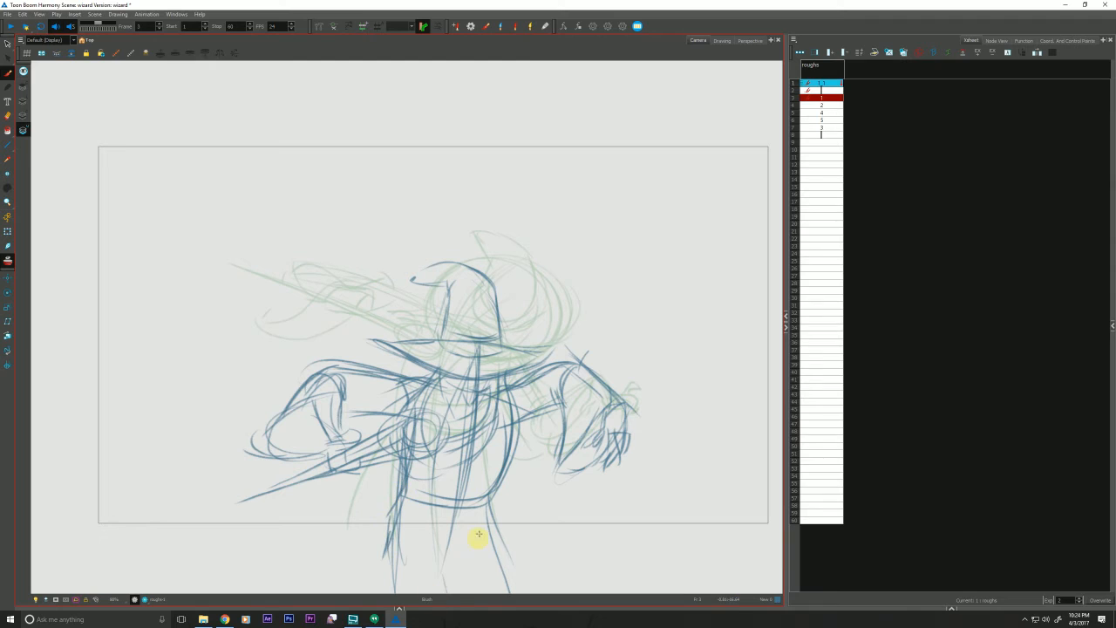
{"action": "mouse_move", "coordinate": [499, 480]}
{"action": "left_mouse_down"}
{"action": "mouse_move", "coordinate": [436, 498]}
{"action": "mouse_move", "coordinate": [414, 479]}
{"action": "left_mouse_up"}
{"action": "left_click_drag", "start_coordinate": [403, 429], "coordinate": [422, 510]}
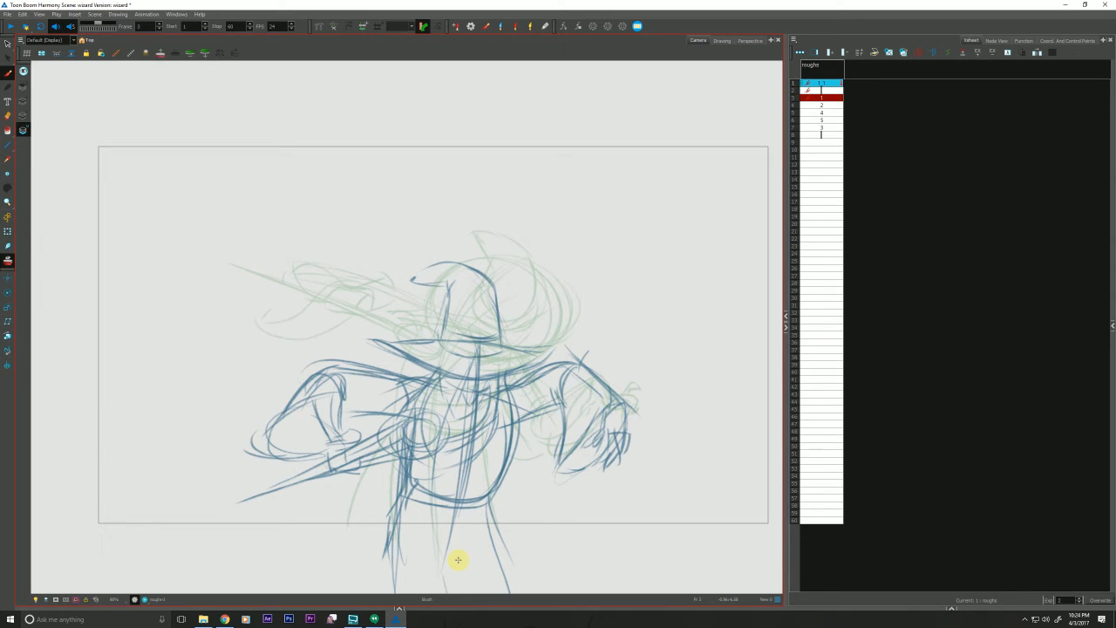
- Draw the bent tip of the wizard's hat on frame 3
{"action": "left_click_drag", "start_coordinate": [411, 278], "coordinate": [453, 266]}
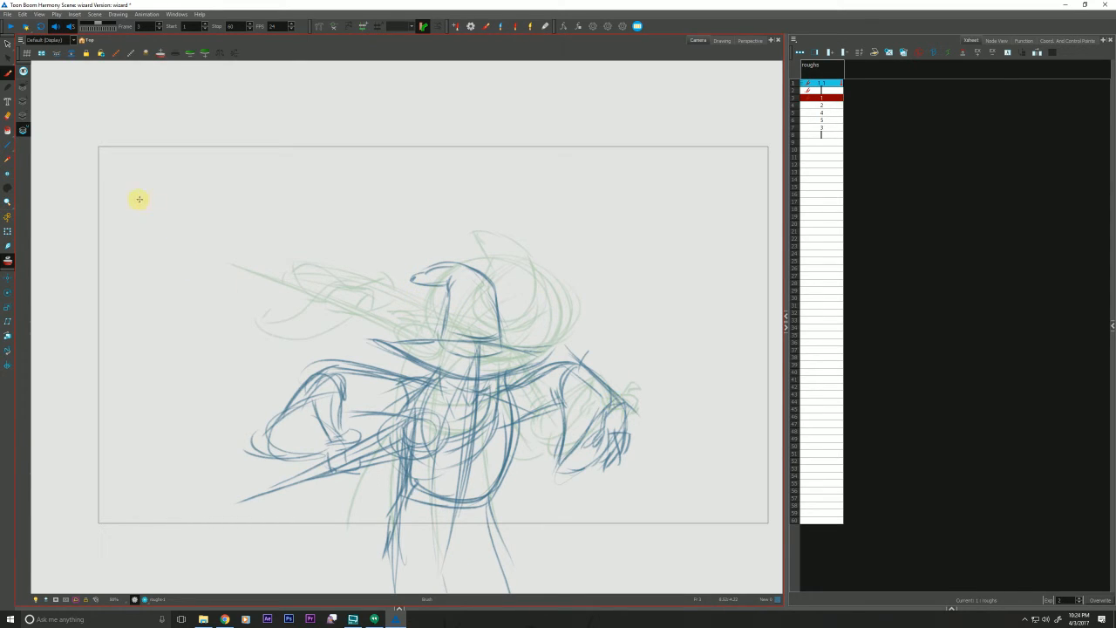
{"action": "mouse_move", "coordinate": [377, 329]}
{"action": "left_mouse_down"}
{"action": "mouse_move", "coordinate": [418, 331]}
{"action": "mouse_move", "coordinate": [398, 354]}
{"action": "mouse_move", "coordinate": [288, 324]}
{"action": "left_mouse_up"}
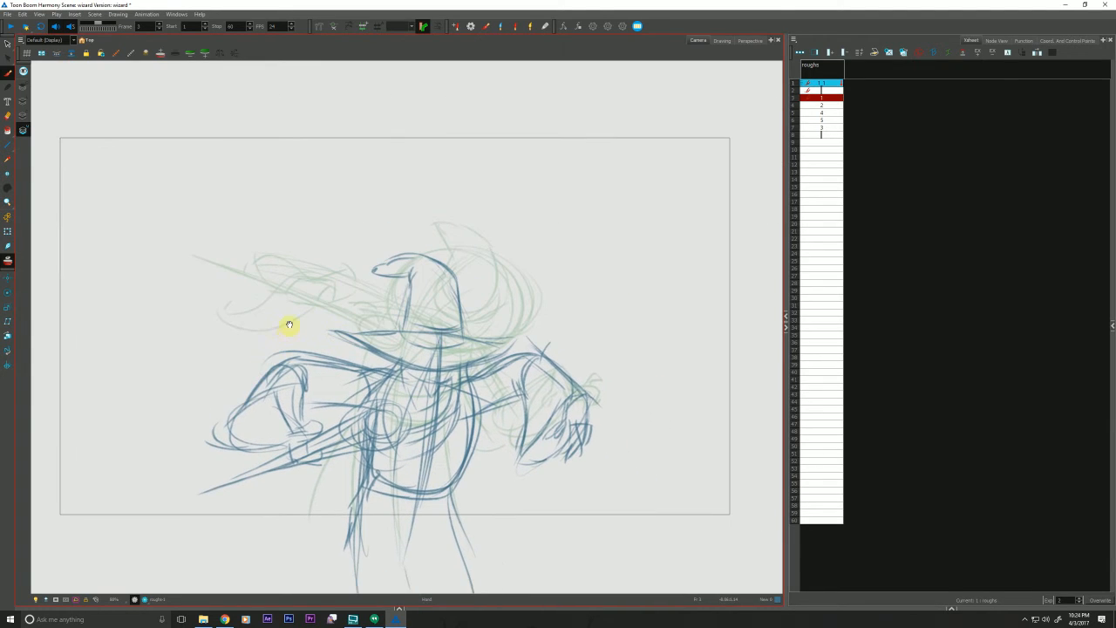
{"action": "left_click_drag", "start_coordinate": [260, 360], "coordinate": [248, 336]}
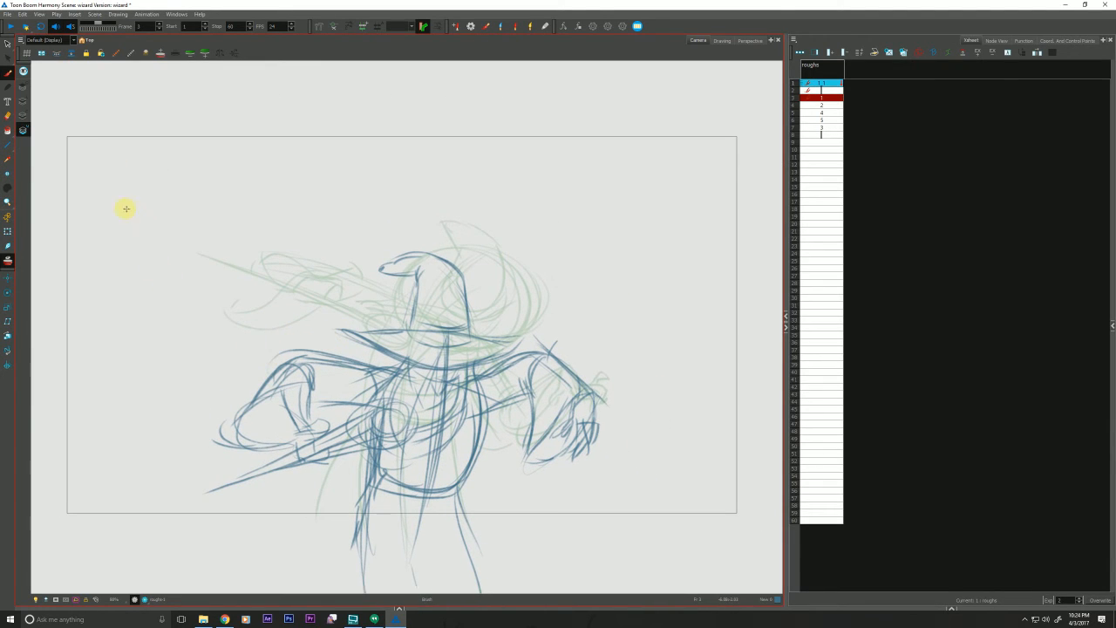
{"action": "mouse_move", "coordinate": [419, 272]}
{"action": "left_mouse_down"}
{"action": "mouse_move", "coordinate": [409, 329]}
{"action": "mouse_move", "coordinate": [457, 259]}
{"action": "mouse_move", "coordinate": [413, 252]}
{"action": "mouse_move", "coordinate": [371, 265]}
{"action": "left_mouse_up"}
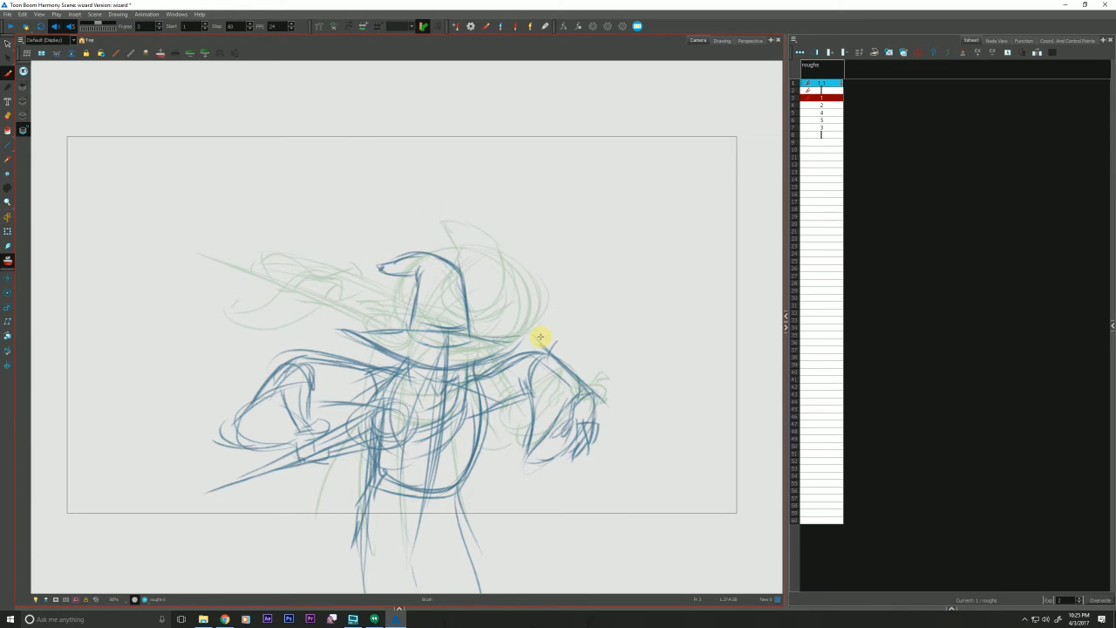
- On frame 4, add a curve across the torso, rework the staff hand and sleeve, and extend the other arm's hanging sleeve line
{"action": "key", "text": "period"}
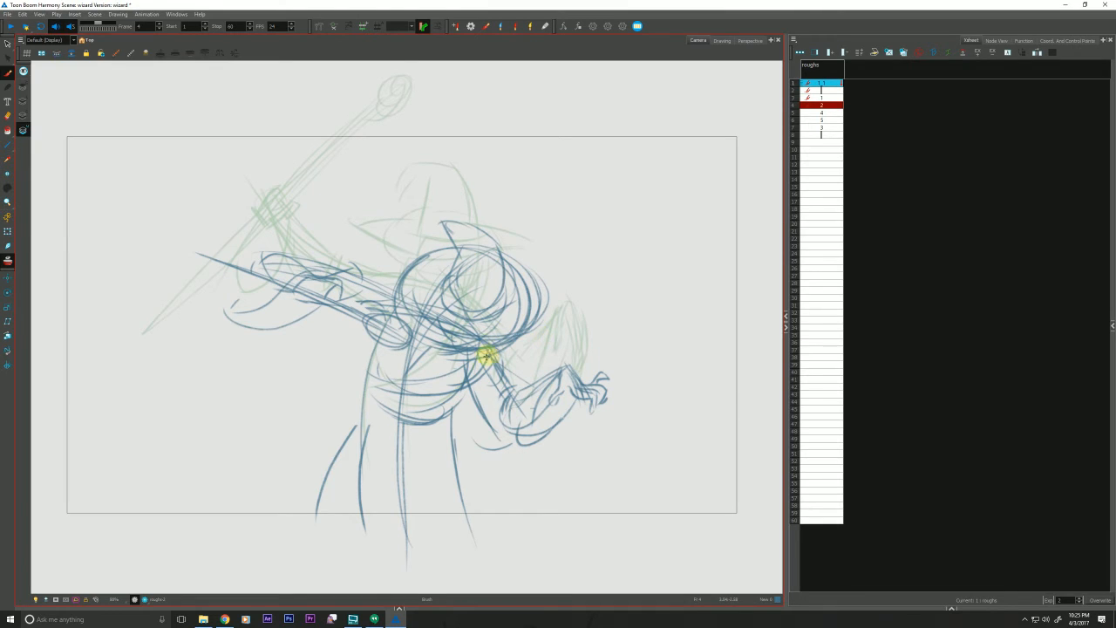
{"action": "mouse_move", "coordinate": [488, 354]}
{"action": "left_mouse_down"}
{"action": "mouse_move", "coordinate": [411, 392]}
{"action": "mouse_move", "coordinate": [361, 386]}
{"action": "mouse_move", "coordinate": [379, 379]}
{"action": "mouse_move", "coordinate": [423, 392]}
{"action": "mouse_move", "coordinate": [401, 382]}
{"action": "left_mouse_up"}
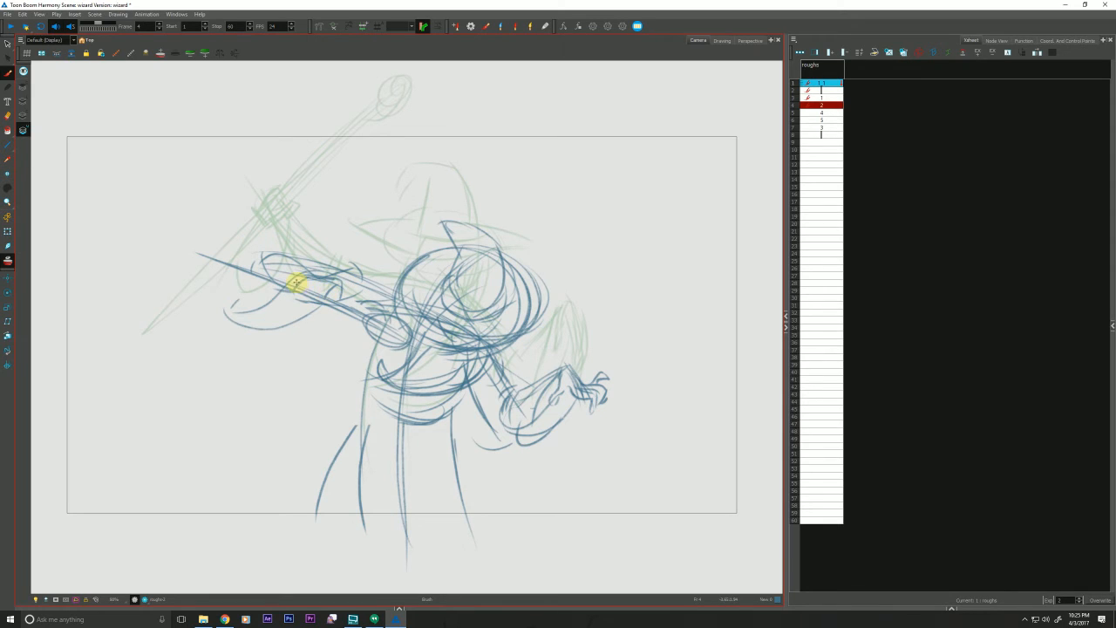
{"action": "mouse_move", "coordinate": [333, 292]}
{"action": "left_mouse_down"}
{"action": "mouse_move", "coordinate": [292, 292]}
{"action": "mouse_move", "coordinate": [315, 310]}
{"action": "mouse_move", "coordinate": [296, 269]}
{"action": "mouse_move", "coordinate": [328, 282]}
{"action": "mouse_move", "coordinate": [266, 258]}
{"action": "mouse_move", "coordinate": [276, 281]}
{"action": "mouse_move", "coordinate": [421, 307]}
{"action": "mouse_move", "coordinate": [378, 284]}
{"action": "mouse_move", "coordinate": [366, 305]}
{"action": "mouse_move", "coordinate": [371, 280]}
{"action": "mouse_move", "coordinate": [380, 287]}
{"action": "mouse_move", "coordinate": [269, 253]}
{"action": "left_mouse_up"}
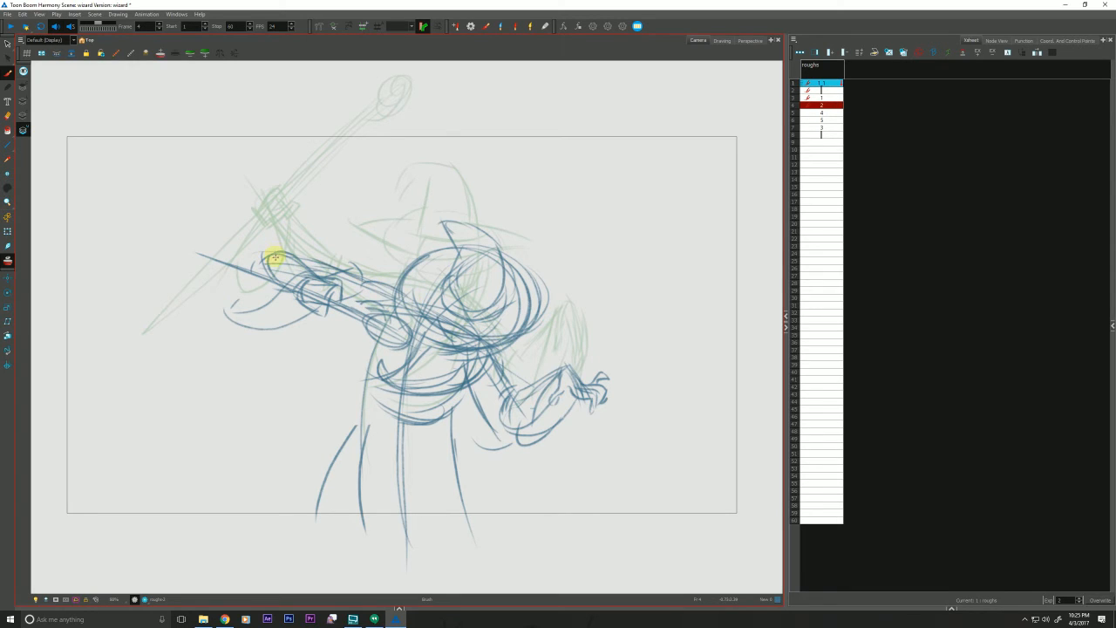
{"action": "mouse_move", "coordinate": [322, 277]}
{"action": "left_mouse_down"}
{"action": "mouse_move", "coordinate": [258, 249]}
{"action": "mouse_move", "coordinate": [330, 281]}
{"action": "mouse_move", "coordinate": [296, 257]}
{"action": "mouse_move", "coordinate": [280, 269]}
{"action": "mouse_move", "coordinate": [305, 294]}
{"action": "left_mouse_up"}
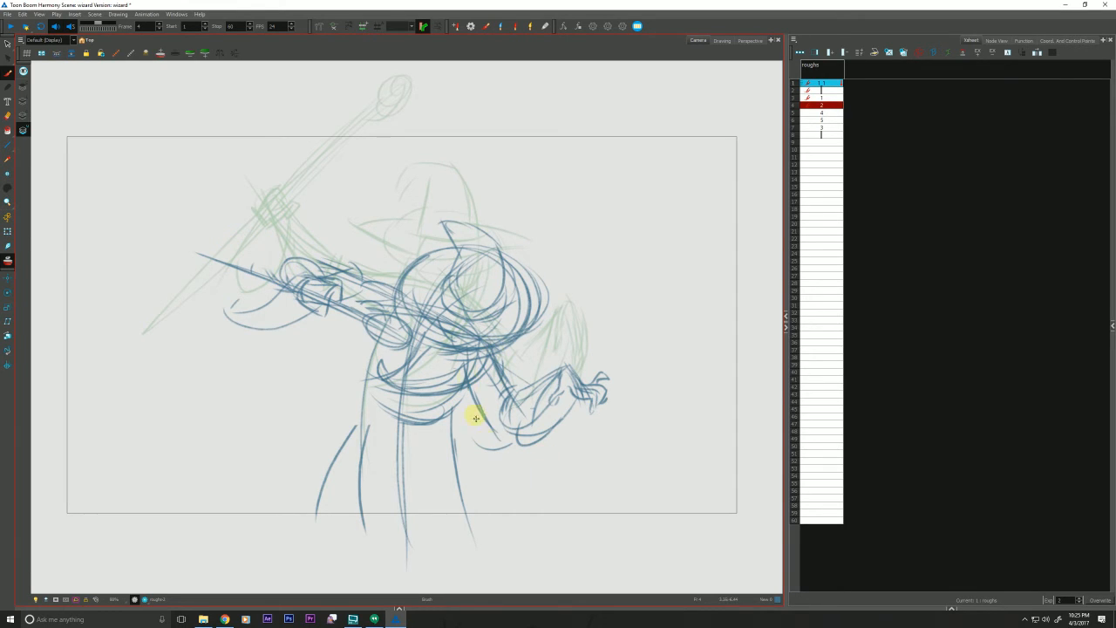
{"action": "left_click_drag", "start_coordinate": [471, 390], "coordinate": [508, 478]}
- Draw long vertical robe-front lines from under the hat down past the waist on frame 5
{"action": "key", "text": "period"}
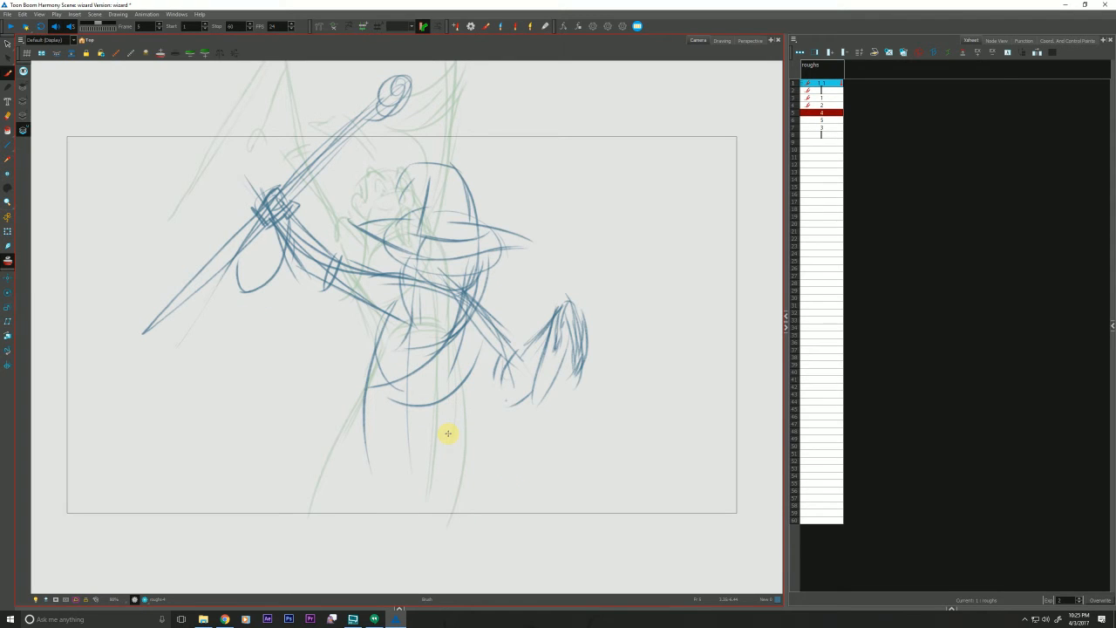
{"action": "left_click_drag", "start_coordinate": [443, 245], "coordinate": [418, 531]}
{"action": "left_click_drag", "start_coordinate": [427, 283], "coordinate": [420, 368]}
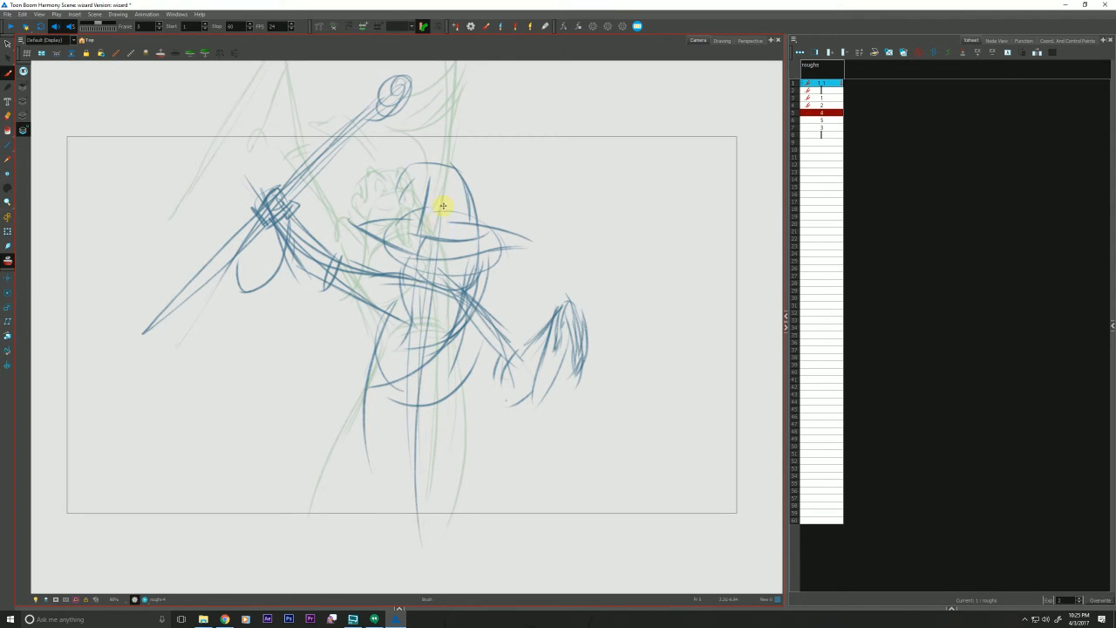
{"action": "left_click_drag", "start_coordinate": [441, 204], "coordinate": [423, 480]}
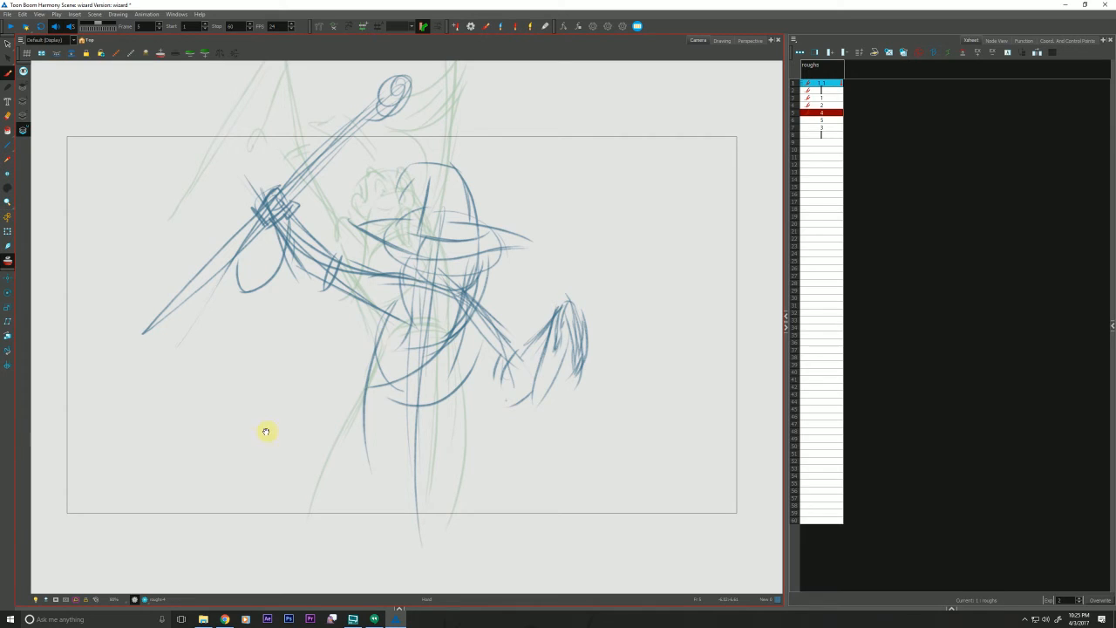
- Flip back and forth through the drawings on frames 4 to 7 to compare the poses
{"action": "left_click_drag", "start_coordinate": [245, 442], "coordinate": [244, 440]}
{"action": "key", "text": "comma"}
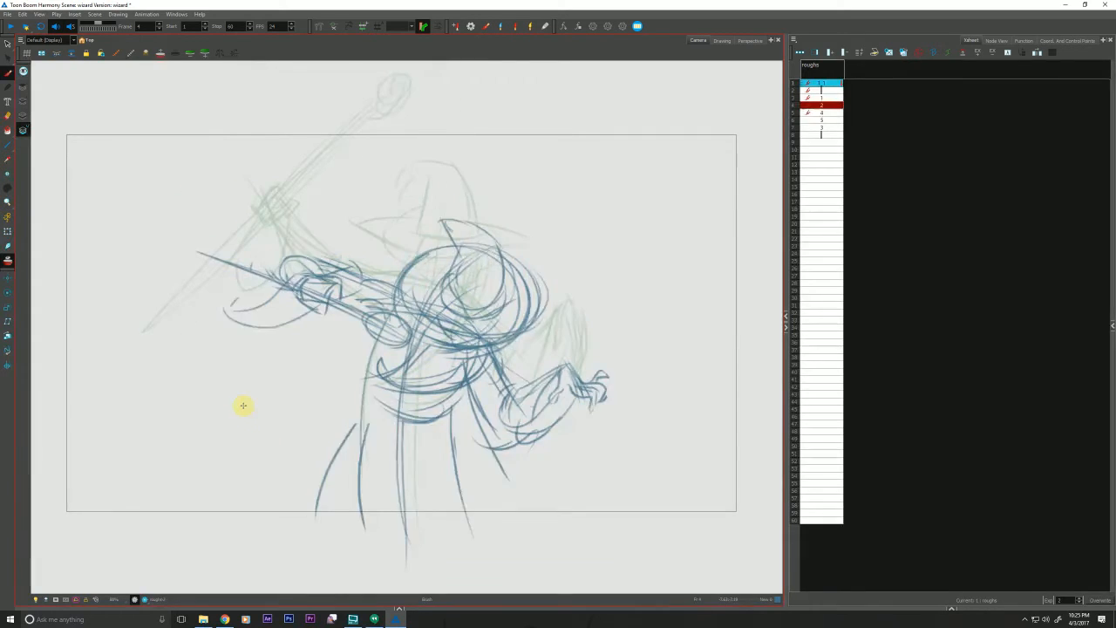
{"action": "key", "text": "period"}
{"action": "key", "text": "period"}
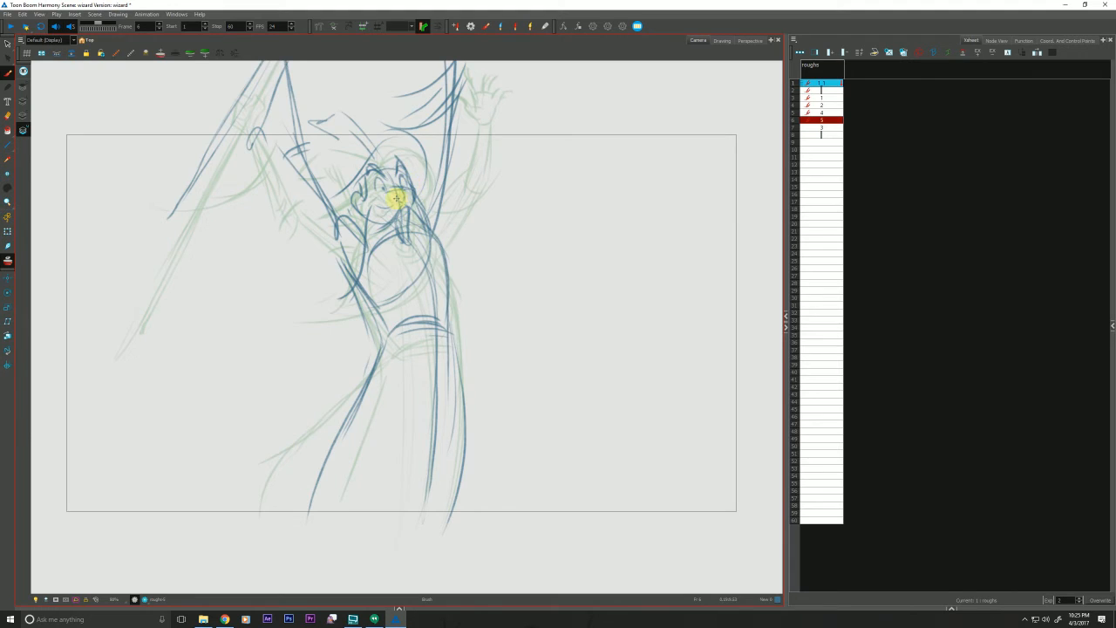
{"action": "key", "text": "period"}
{"action": "key", "text": "comma"}
{"action": "key", "text": "period"}
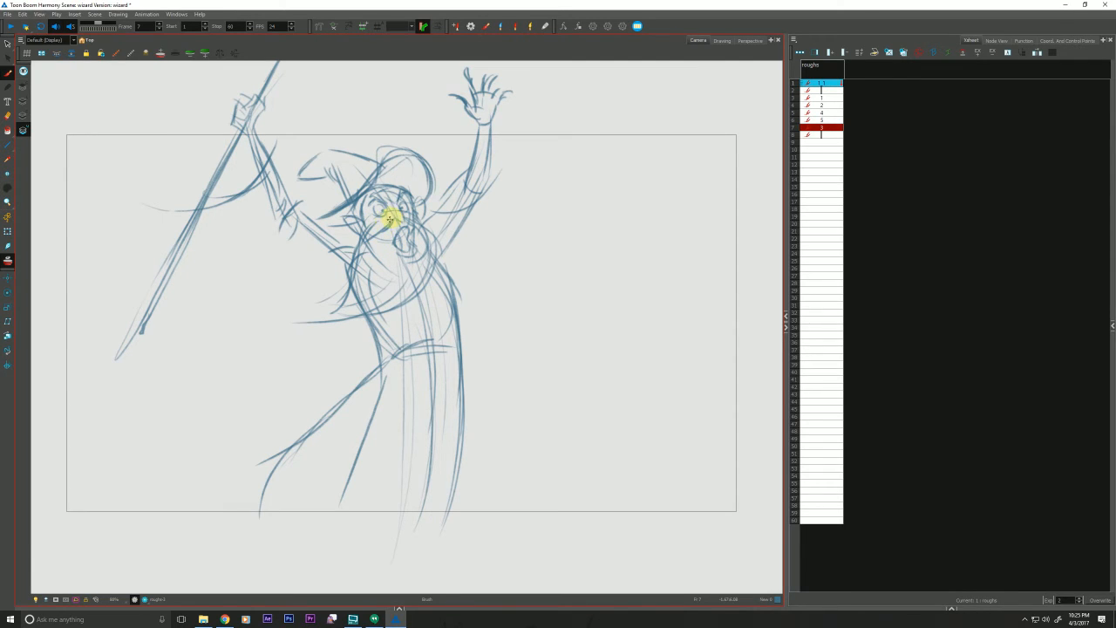
{"action": "key", "text": "comma"}
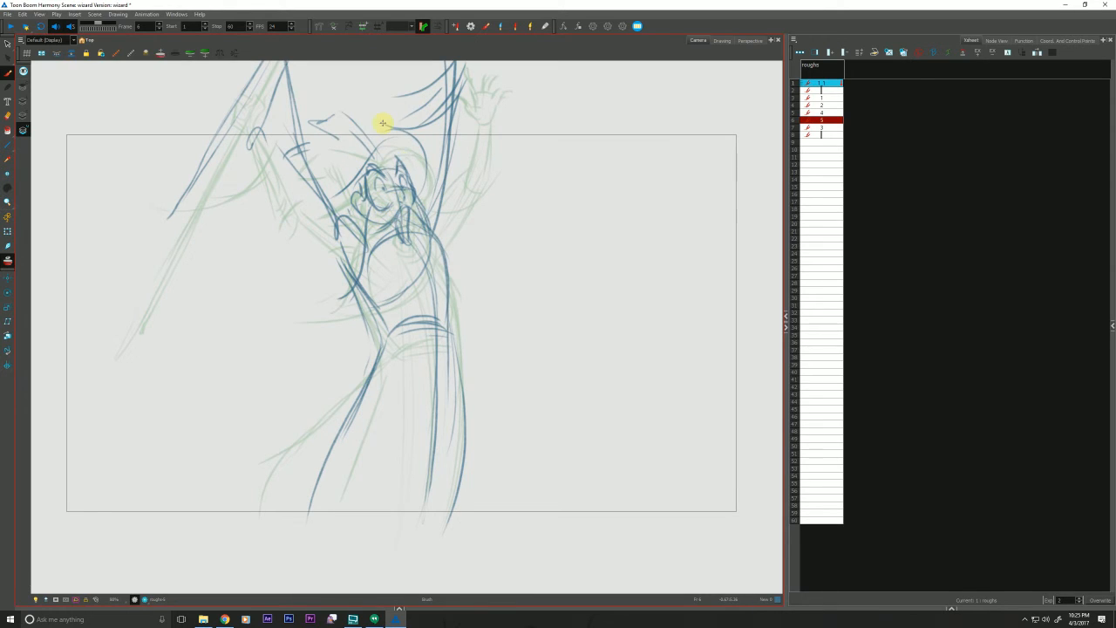
{"action": "key", "text": "period"}
{"action": "key", "text": "comma"}
{"action": "key", "text": "comma"}
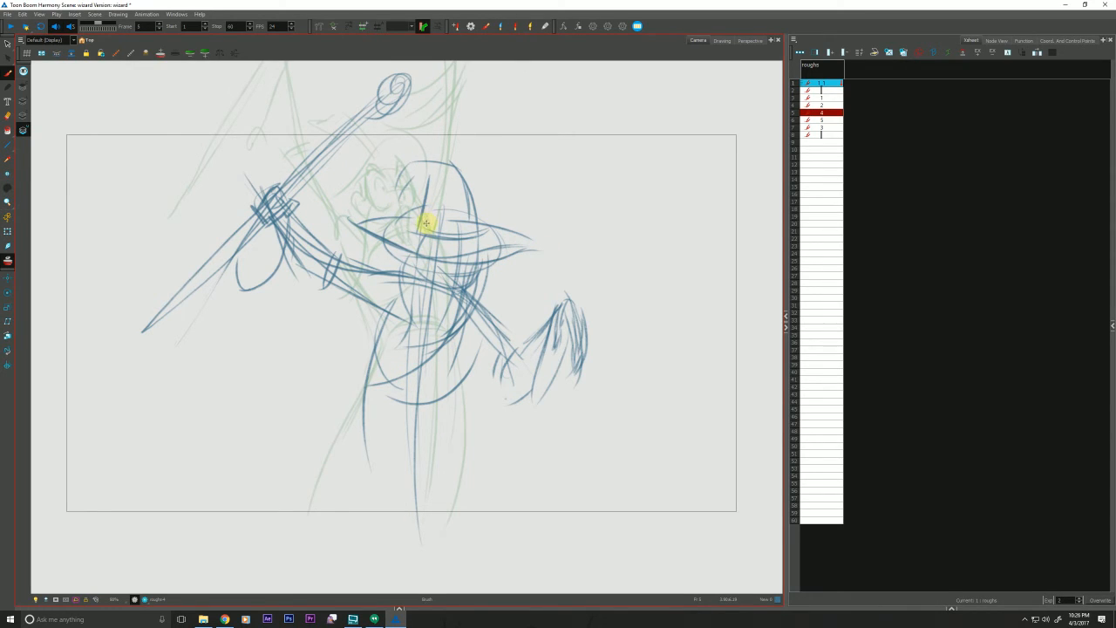
- Sketch the hat's bent tip on frame 5, check it against the neighbouring drawings, and redraw it drooping lower beside the crown
{"action": "left_click_drag", "start_coordinate": [323, 339], "coordinate": [312, 357]}
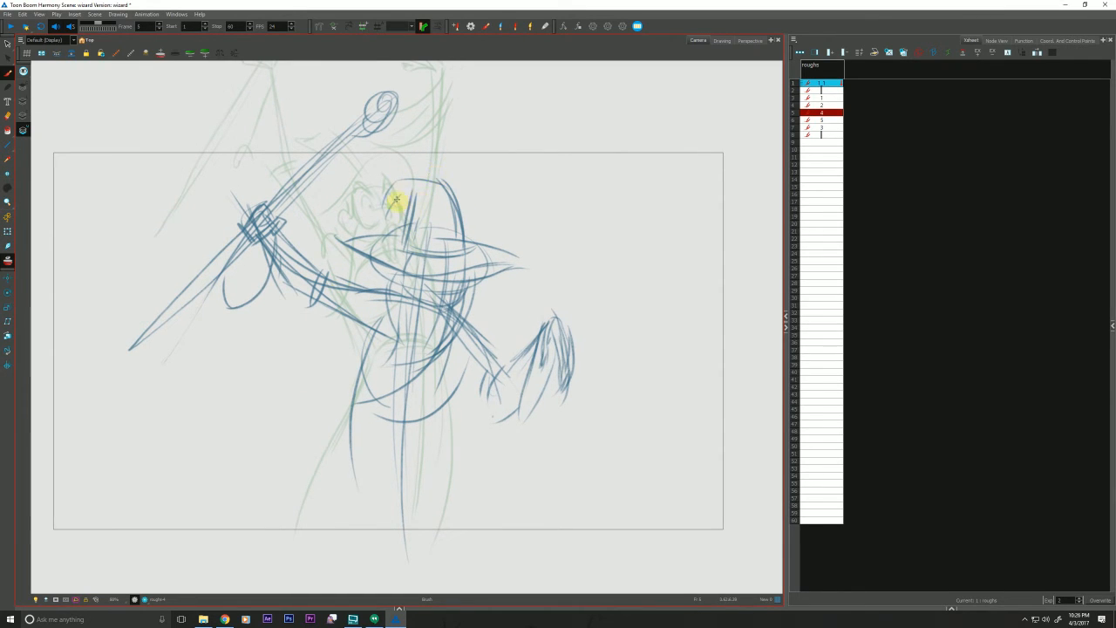
{"action": "mouse_move", "coordinate": [443, 186]}
{"action": "left_mouse_down"}
{"action": "mouse_move", "coordinate": [393, 190]}
{"action": "mouse_move", "coordinate": [405, 176]}
{"action": "mouse_move", "coordinate": [338, 196]}
{"action": "mouse_move", "coordinate": [408, 191]}
{"action": "mouse_move", "coordinate": [417, 200]}
{"action": "mouse_move", "coordinate": [406, 190]}
{"action": "mouse_move", "coordinate": [422, 227]}
{"action": "mouse_move", "coordinate": [405, 207]}
{"action": "mouse_move", "coordinate": [353, 199]}
{"action": "mouse_move", "coordinate": [400, 206]}
{"action": "mouse_move", "coordinate": [373, 197]}
{"action": "left_mouse_up"}
{"action": "key", "text": "comma"}
{"action": "key", "text": "period"}
{"action": "key", "text": "period"}
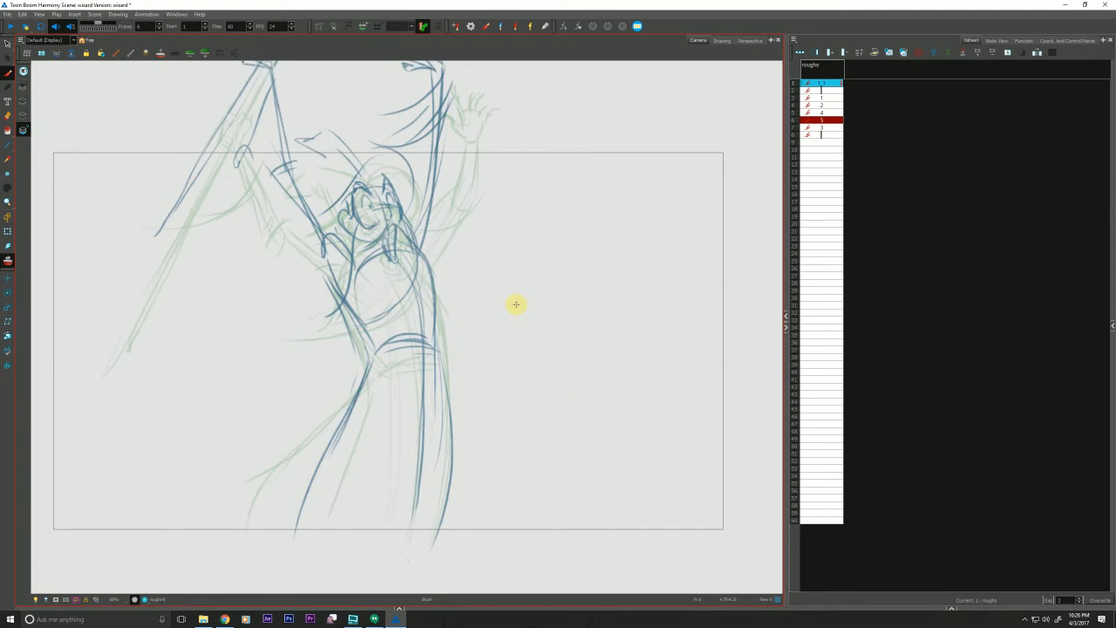
{"action": "key", "text": "comma"}
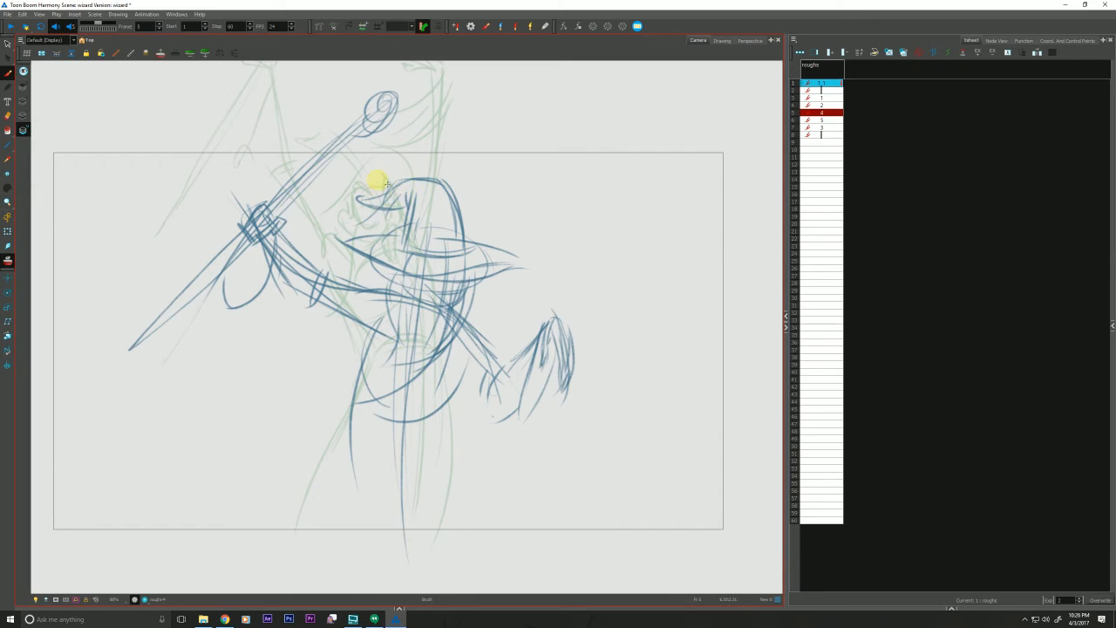
{"action": "key", "text": "alt+e"}
{"action": "mouse_move", "coordinate": [384, 183]}
{"action": "left_mouse_down"}
{"action": "mouse_move", "coordinate": [350, 222]}
{"action": "mouse_move", "coordinate": [399, 158]}
{"action": "mouse_move", "coordinate": [413, 181]}
{"action": "mouse_move", "coordinate": [389, 224]}
{"action": "left_mouse_up"}
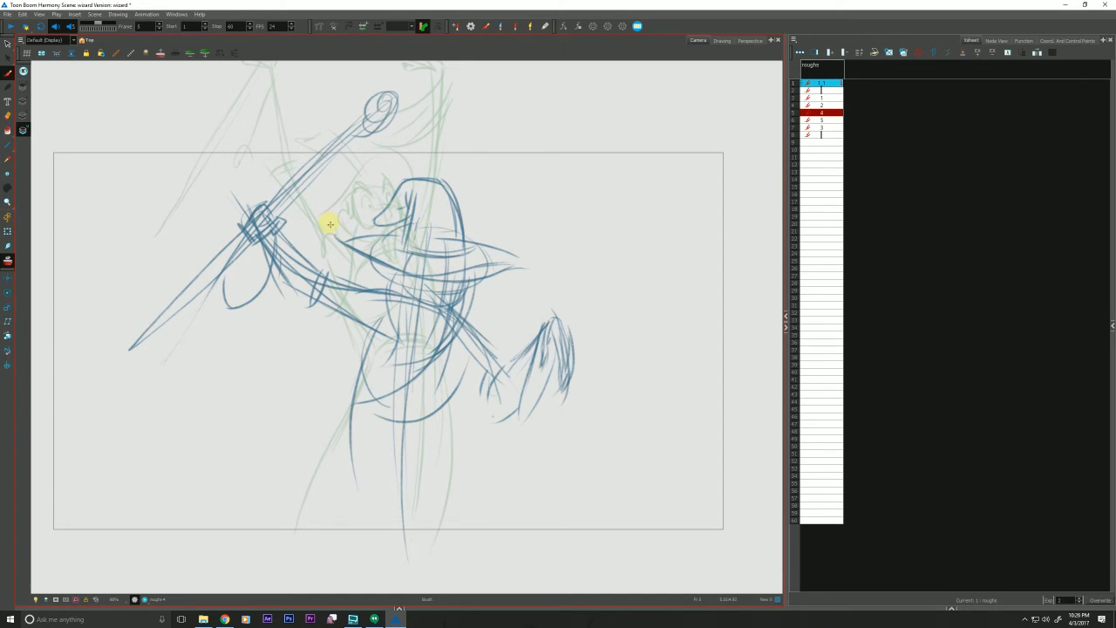
- Try a downward stroke at one end of the hat brim on frame 5 and erase the brim's outer ends
{"action": "left_click_drag", "start_coordinate": [462, 241], "coordinate": [525, 275]}
{"action": "key", "text": "alt+e"}
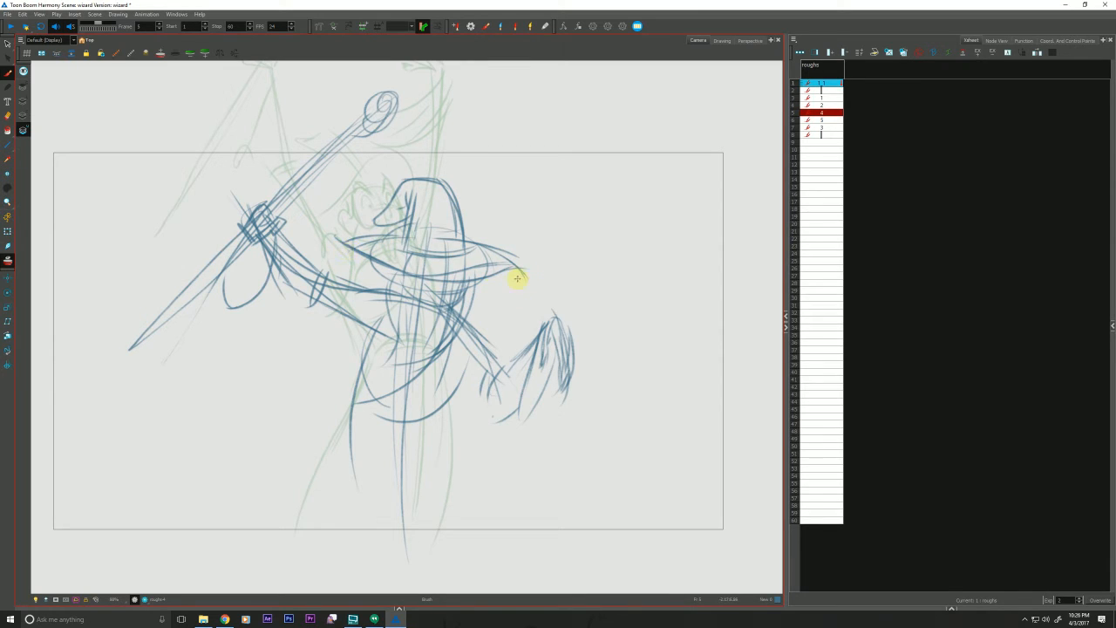
{"action": "left_click_drag", "start_coordinate": [486, 244], "coordinate": [536, 279]}
{"action": "left_click_drag", "start_coordinate": [371, 237], "coordinate": [324, 237]}
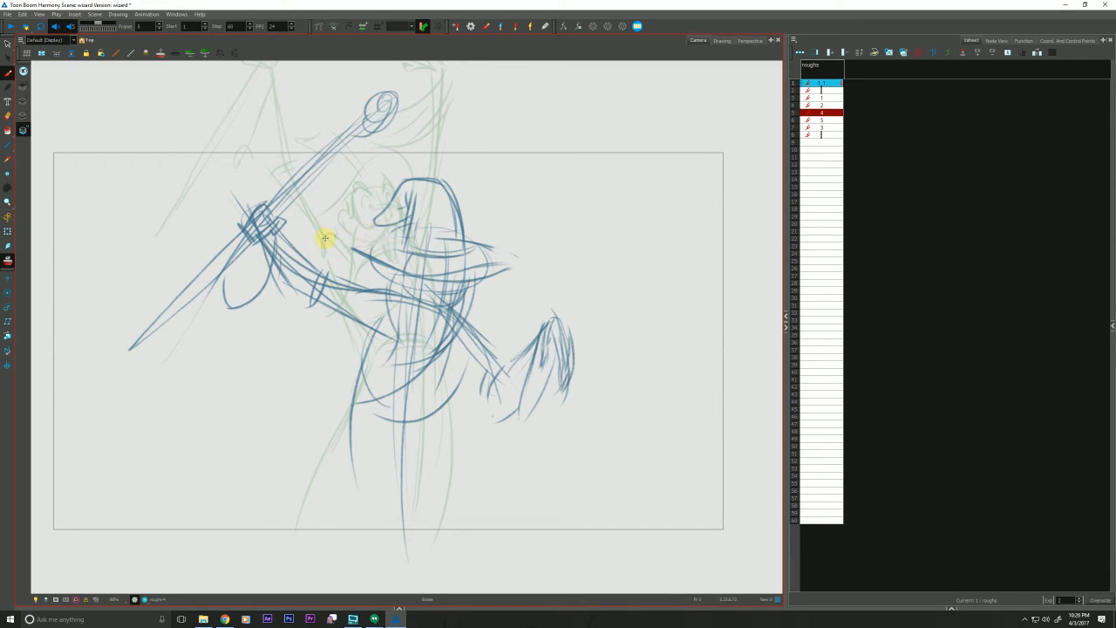
- Rough in the wizard's hat brim and the cuff beside the free hand on frame 5
{"action": "mouse_move", "coordinate": [462, 244]}
{"action": "left_mouse_down"}
{"action": "mouse_move", "coordinate": [514, 274]}
{"action": "mouse_move", "coordinate": [478, 281]}
{"action": "mouse_move", "coordinate": [523, 281]}
{"action": "mouse_move", "coordinate": [374, 271]}
{"action": "mouse_move", "coordinate": [430, 280]}
{"action": "mouse_move", "coordinate": [351, 247]}
{"action": "left_mouse_up"}
{"action": "left_click_drag", "start_coordinate": [411, 232], "coordinate": [344, 255]}
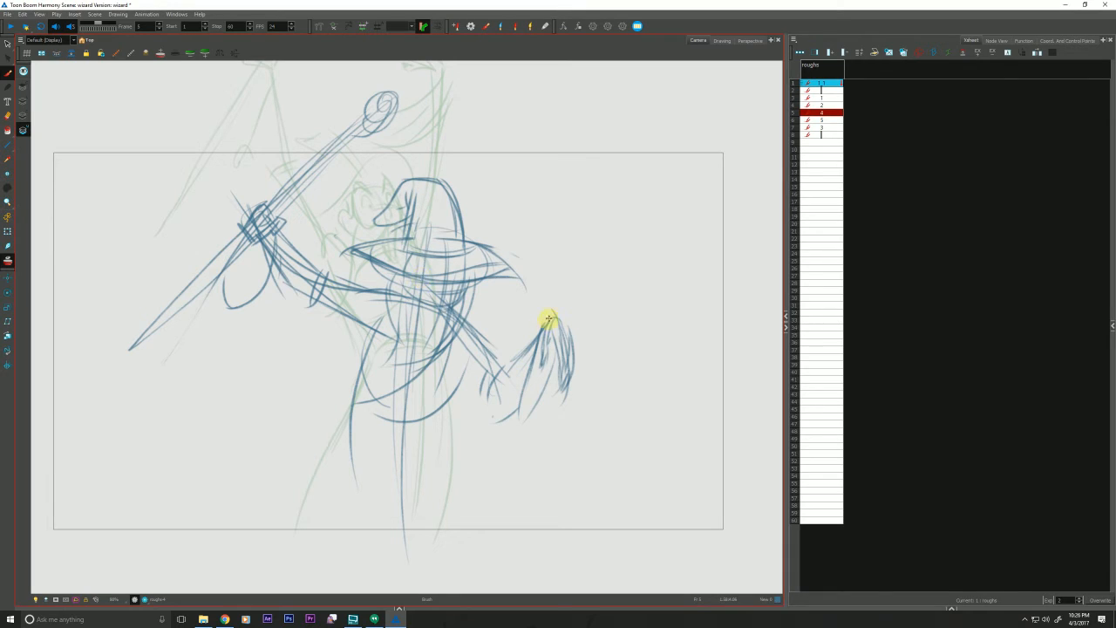
{"action": "mouse_move", "coordinate": [550, 319]}
{"action": "left_mouse_down"}
{"action": "mouse_move", "coordinate": [496, 361]}
{"action": "mouse_move", "coordinate": [484, 399]}
{"action": "left_mouse_up"}
{"action": "left_click_drag", "start_coordinate": [499, 357], "coordinate": [480, 394]}
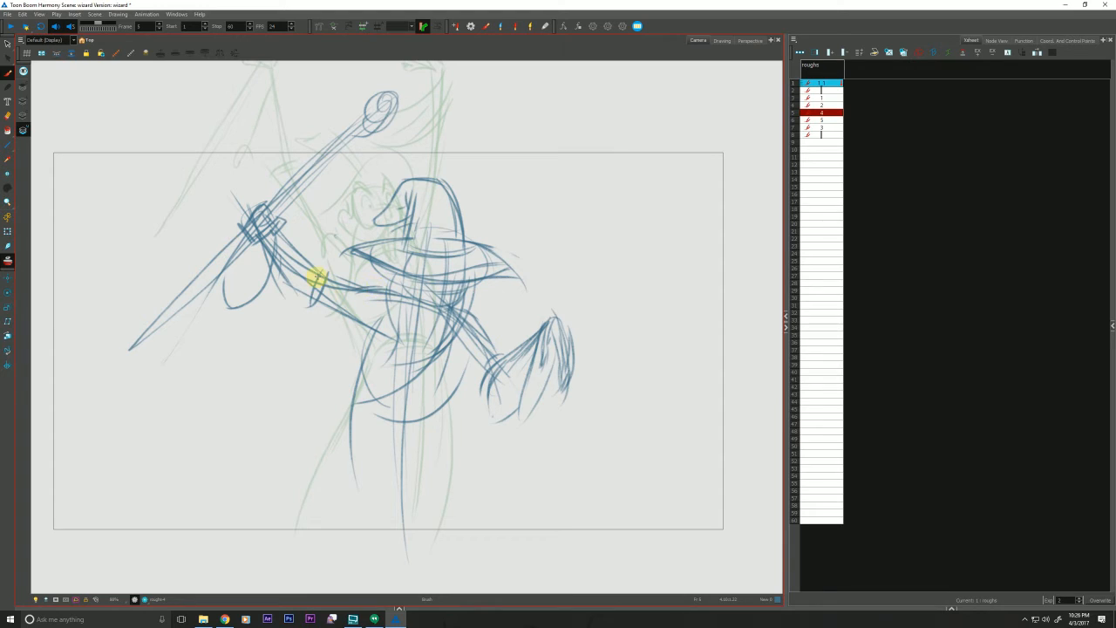
- Sketch the sleeve and elbow lines on the wizard's staff-holding arm on frame 5
{"action": "mouse_move", "coordinate": [321, 272]}
{"action": "left_mouse_down"}
{"action": "mouse_move", "coordinate": [263, 287]}
{"action": "mouse_move", "coordinate": [303, 311]}
{"action": "left_mouse_up"}
{"action": "left_click_drag", "start_coordinate": [289, 237], "coordinate": [322, 274]}
{"action": "mouse_move", "coordinate": [266, 212]}
{"action": "left_mouse_down"}
{"action": "mouse_move", "coordinate": [264, 249]}
{"action": "mouse_move", "coordinate": [312, 301]}
{"action": "left_mouse_up"}
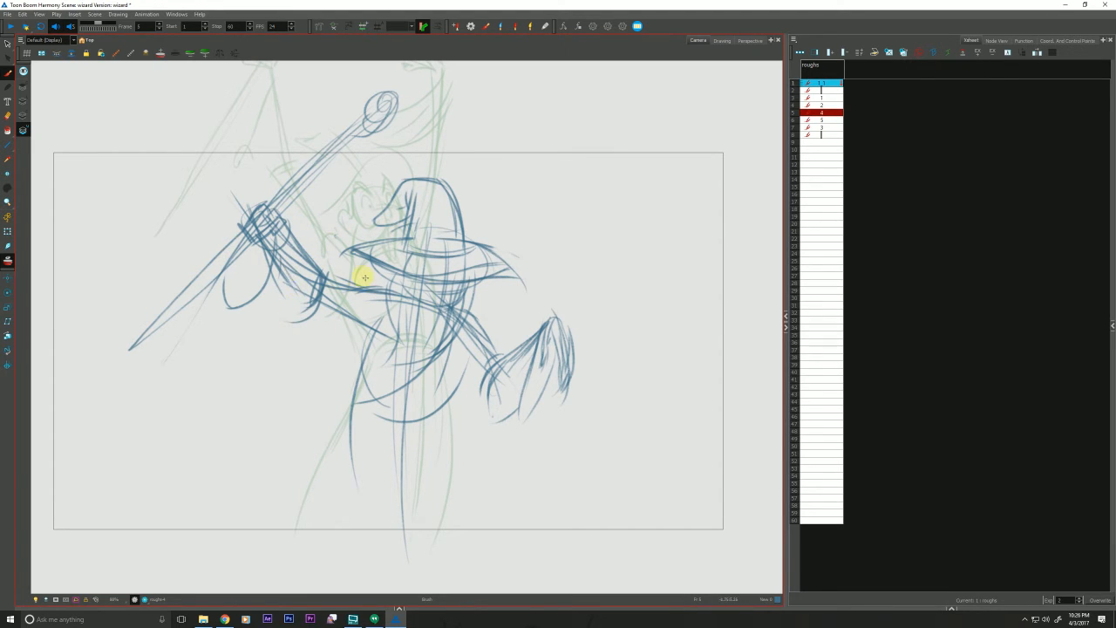
{"action": "mouse_move", "coordinate": [390, 292]}
{"action": "left_mouse_down"}
{"action": "mouse_move", "coordinate": [318, 259]}
{"action": "mouse_move", "coordinate": [316, 288]}
{"action": "left_mouse_up"}
- Flip back and forth through the rough key poses with onion skin off to check the motion
{"action": "key", "text": "f"}
{"action": "key", "text": "g"}
{"action": "key", "text": "g"}
{"action": "key", "text": "g"}
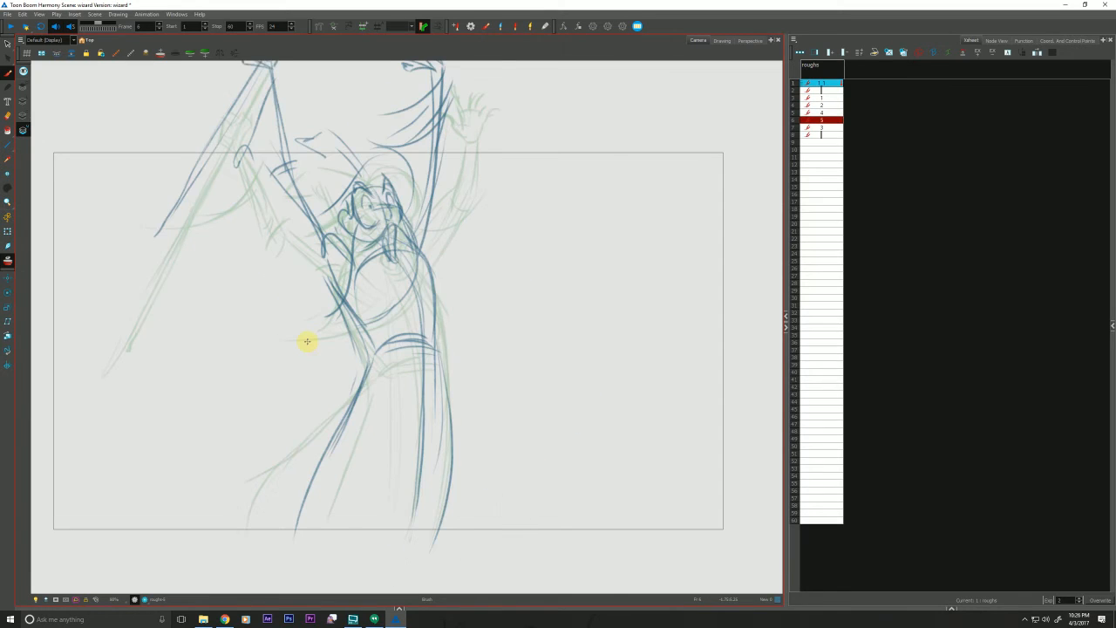
{"action": "left_click", "coordinate": [9, 263]}
{"action": "key", "text": "f"}
{"action": "key", "text": "f"}
{"action": "key", "text": "f"}
{"action": "key", "text": "f"}
{"action": "key", "text": "f"}
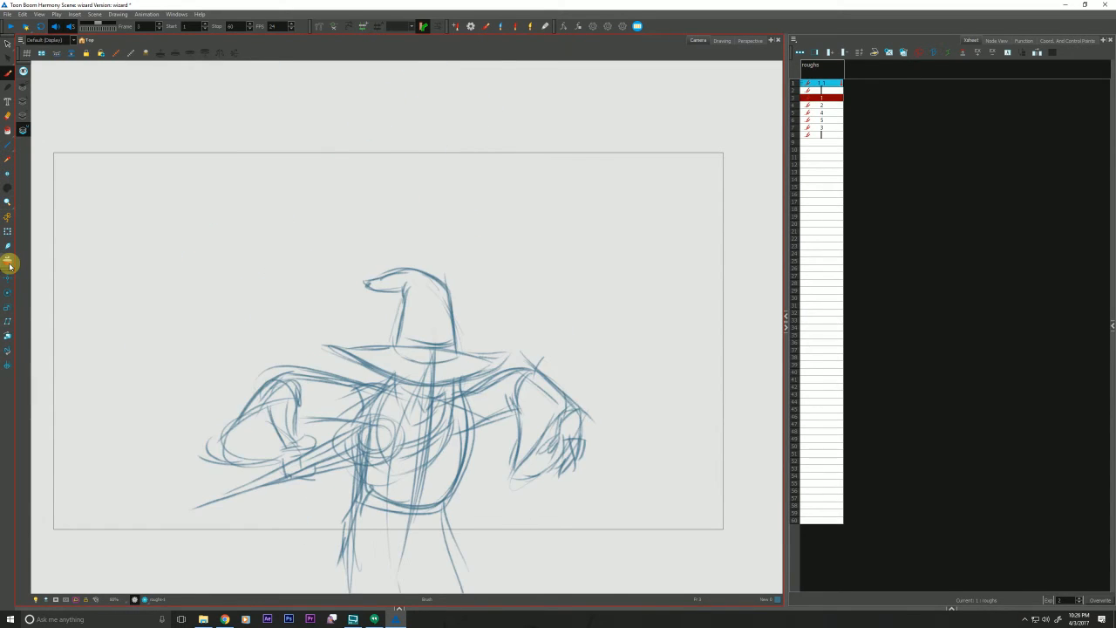
{"action": "key", "text": "g"}
{"action": "key", "text": "g"}
{"action": "key", "text": "g"}
{"action": "key", "text": "g"}
{"action": "key", "text": "g"}
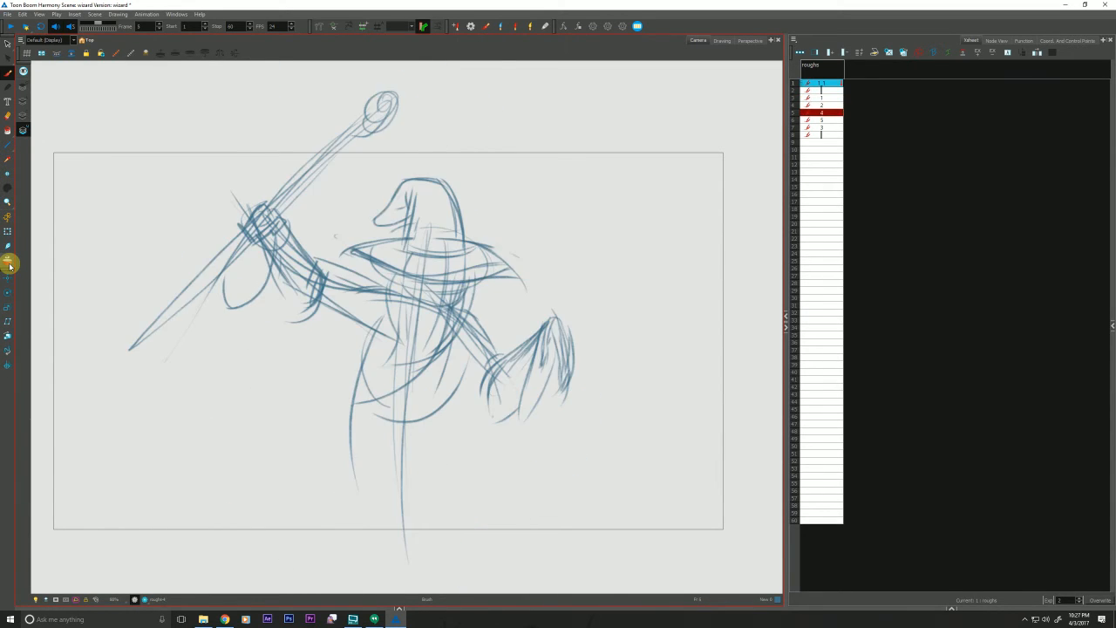
{"action": "key", "text": "f"}
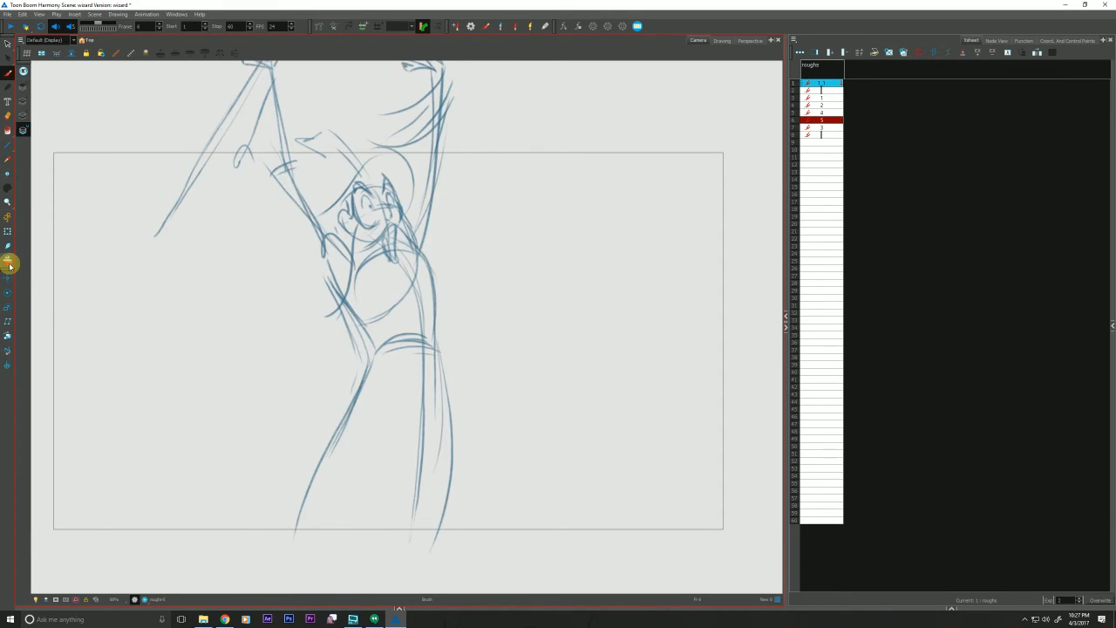
{"action": "key", "text": "g"}
{"action": "key", "text": "f"}
{"action": "key", "text": "f"}
{"action": "key", "text": "f"}
{"action": "key", "text": "f"}
{"action": "key", "text": "f"}
{"action": "key", "text": "f"}
{"action": "key", "text": "f"}
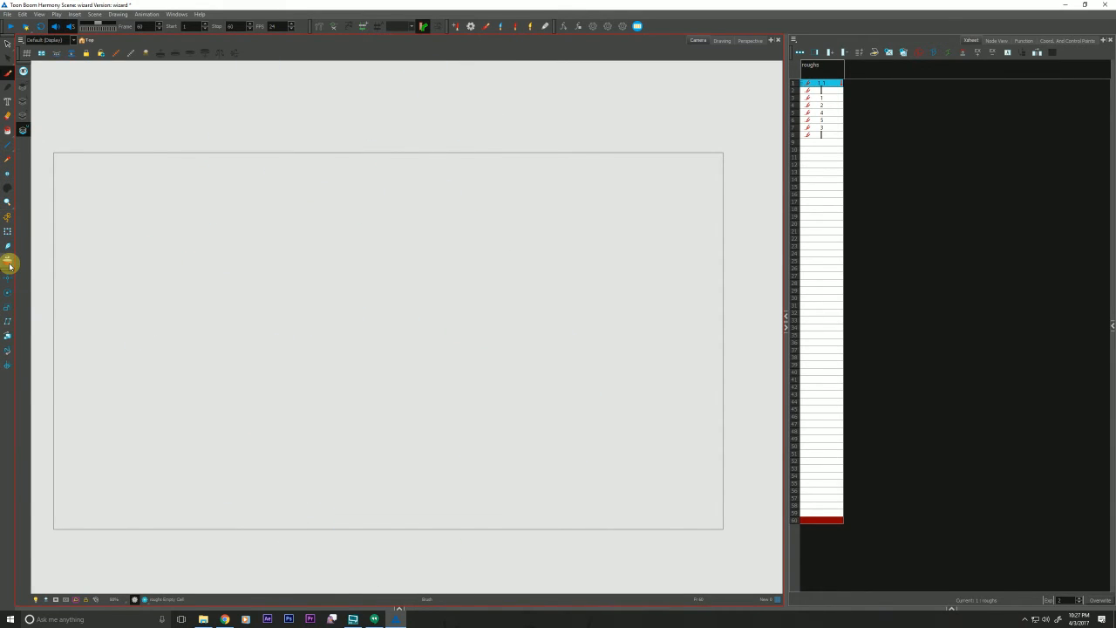
{"action": "key", "text": "g"}
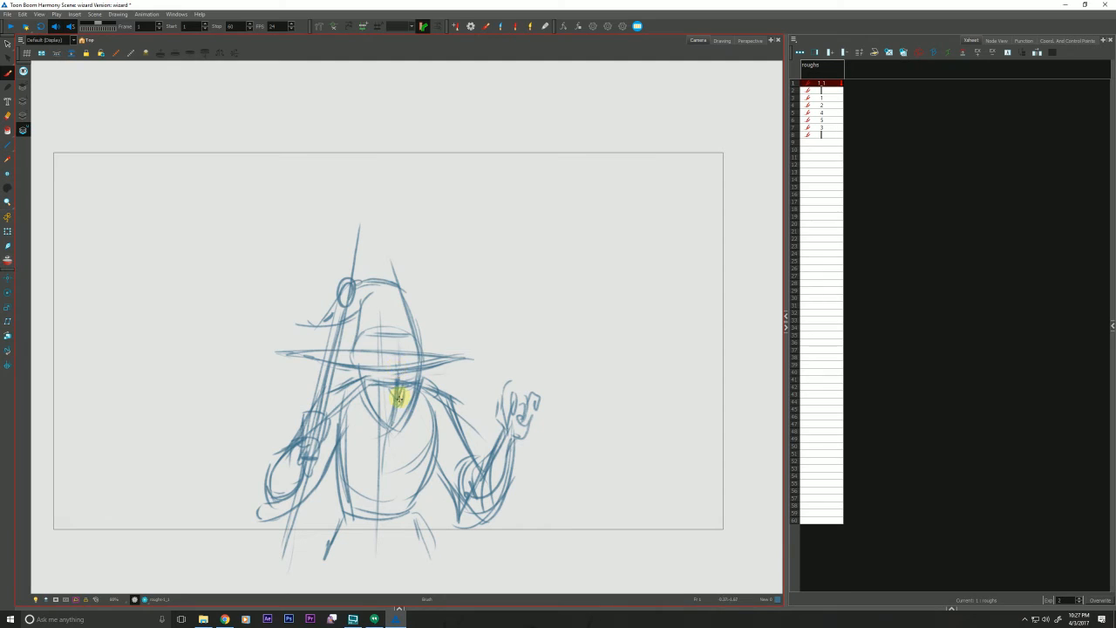
{"action": "key", "text": "f"}
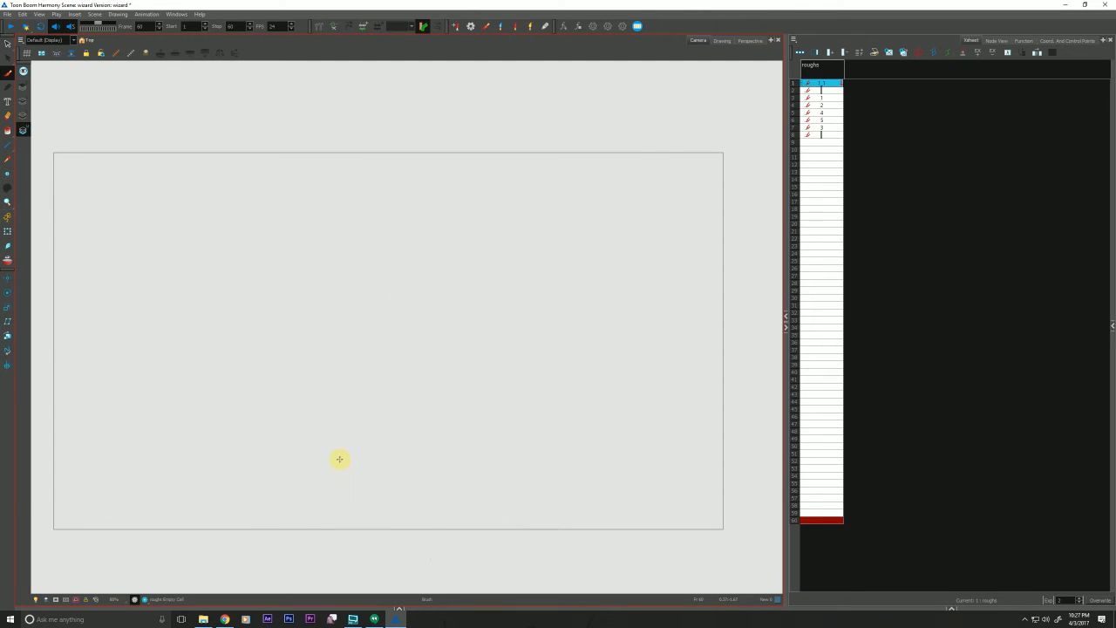
{"action": "key", "text": "g"}
- Create an empty drawing on frame 2 and set the onion skin to show only the previous drawing
{"action": "left_click", "coordinate": [818, 90]}
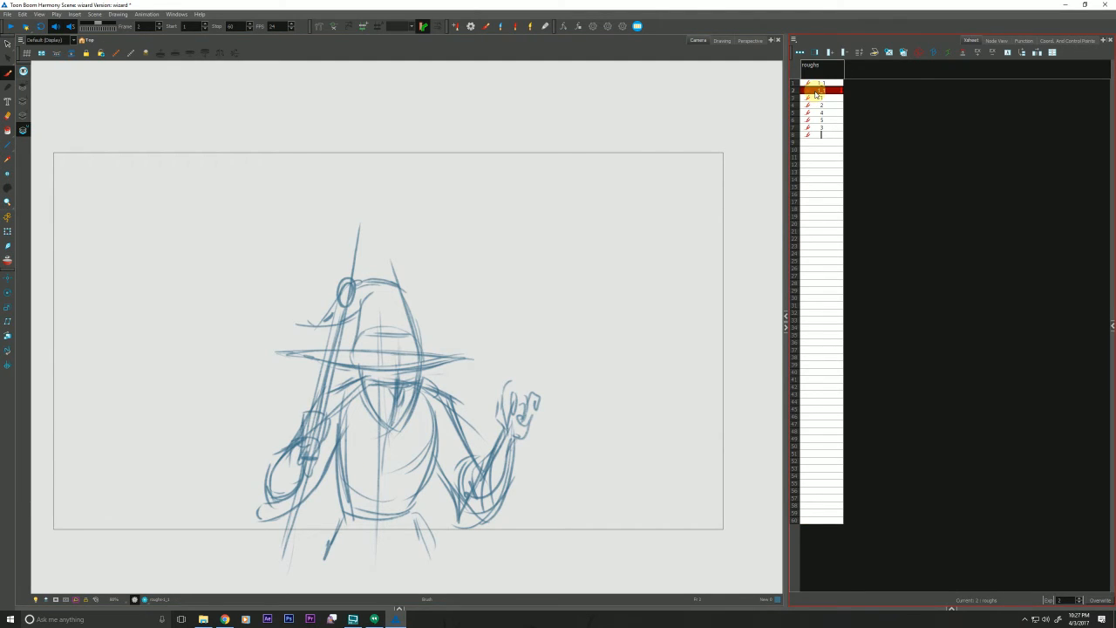
{"action": "left_click", "coordinate": [888, 52]}
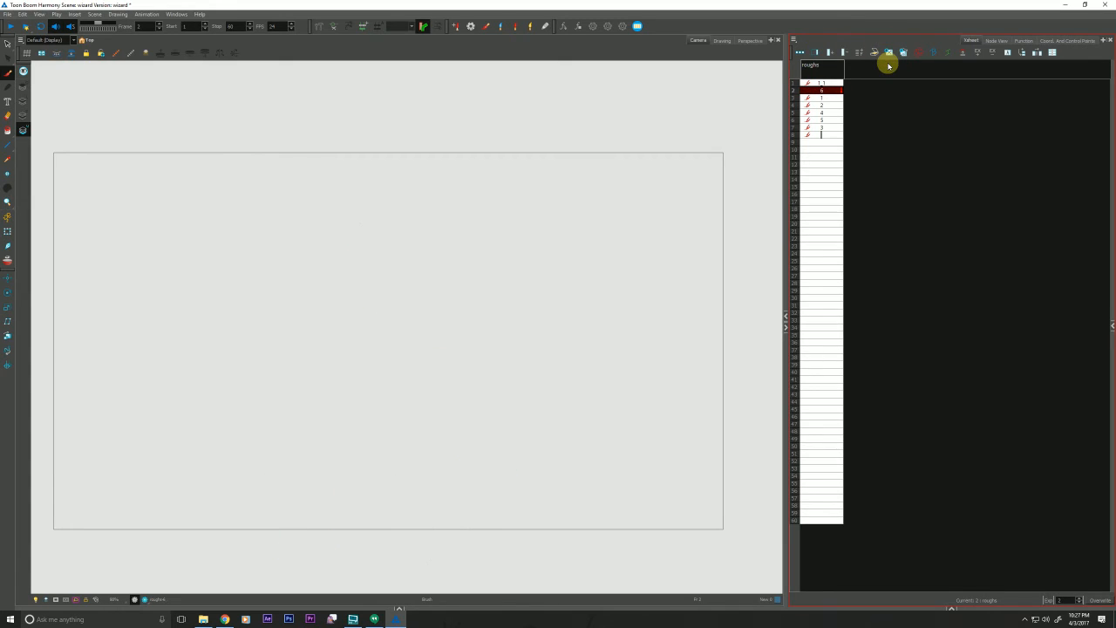
{"action": "left_click", "coordinate": [8, 260]}
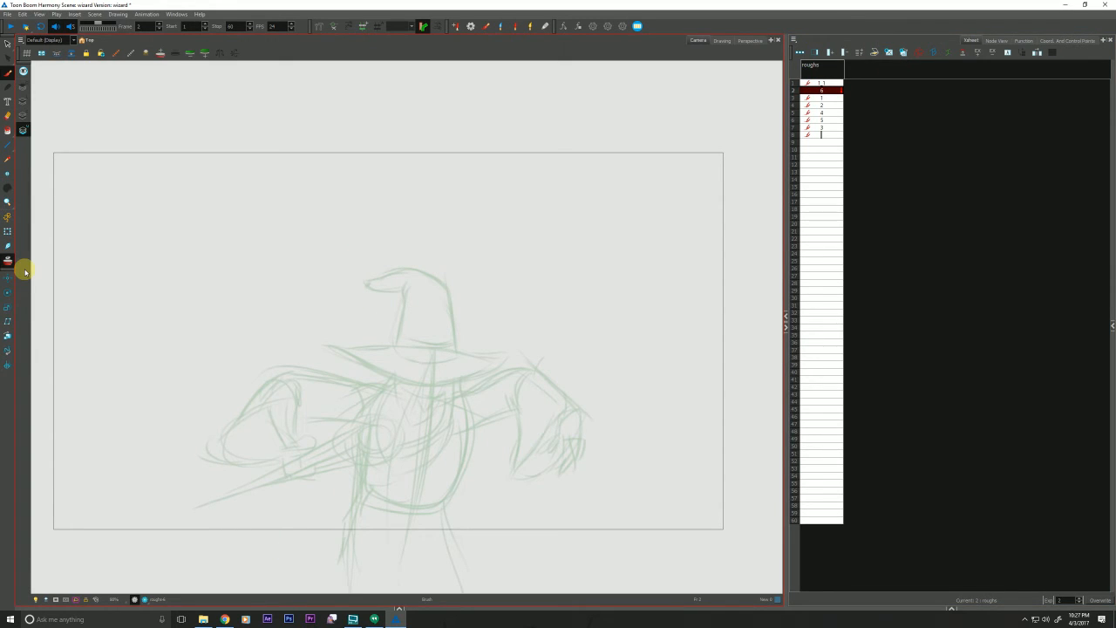
{"action": "left_click", "coordinate": [161, 54]}
{"action": "left_click", "coordinate": [163, 56]}
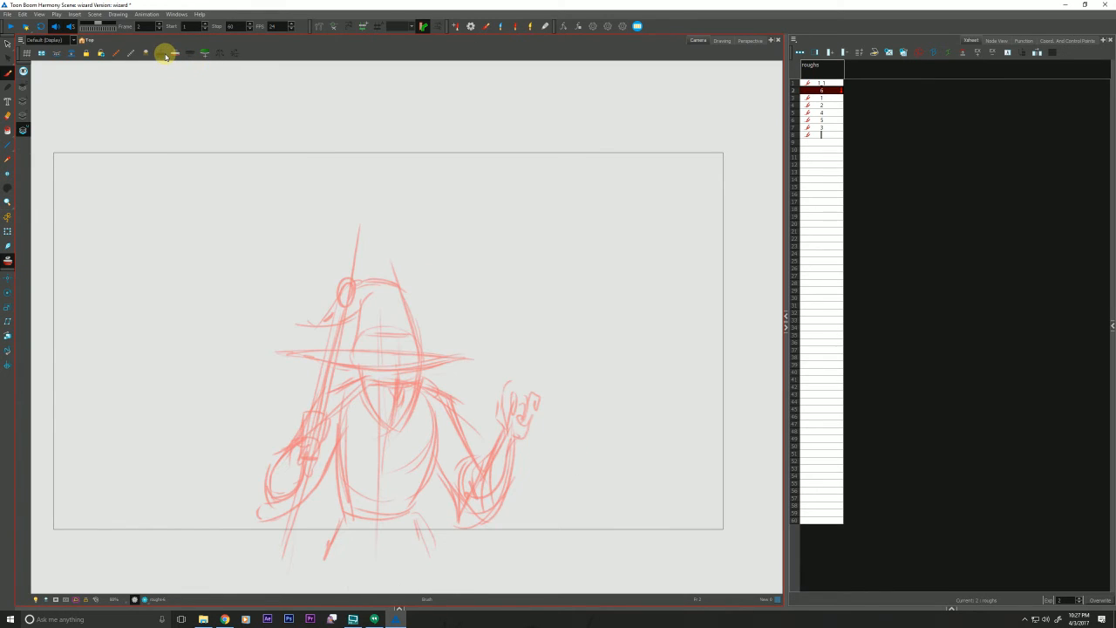
{"action": "left_click_drag", "start_coordinate": [173, 432], "coordinate": [175, 424]}
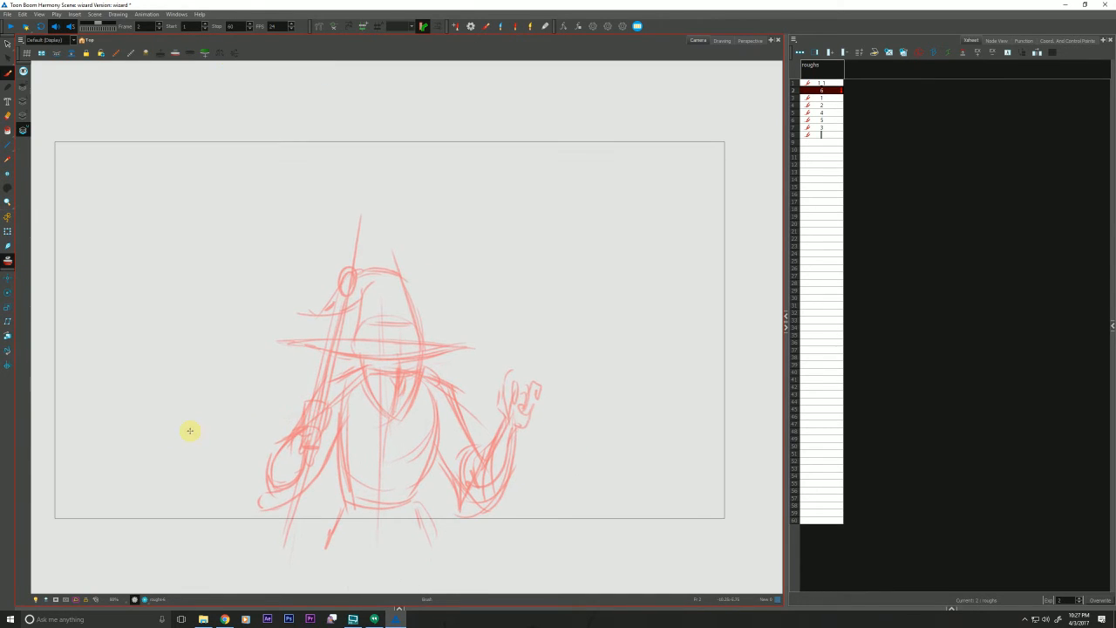
- Flip between frames 1, 2 and 3 to compare the wizard's opening pose with the following pose
{"action": "key", "text": "comma"}
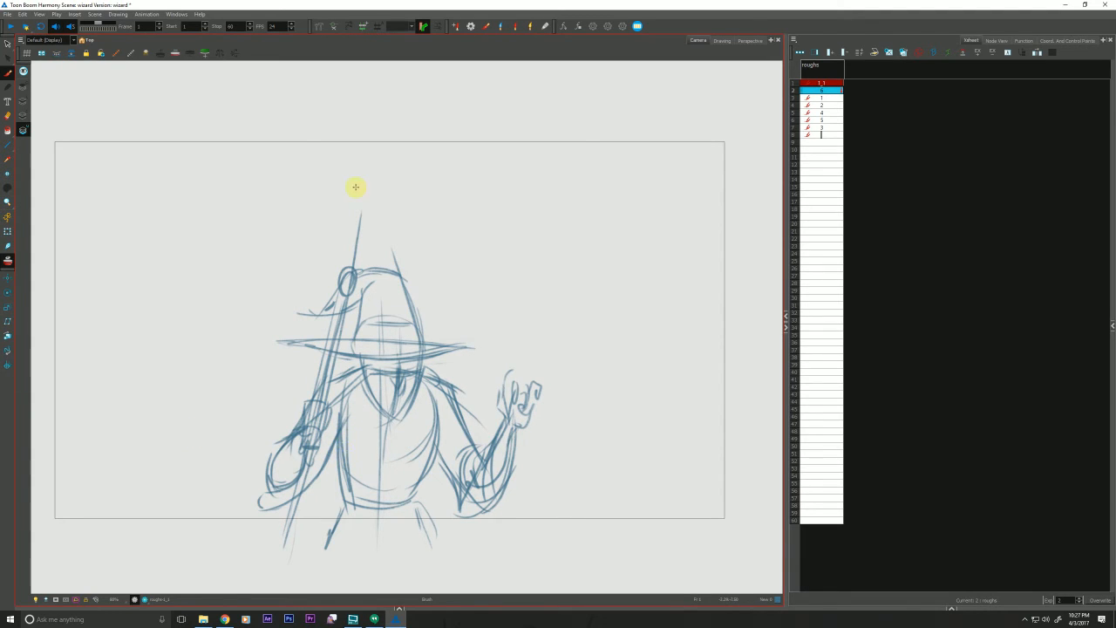
{"action": "key", "text": "period"}
{"action": "key", "text": "period"}
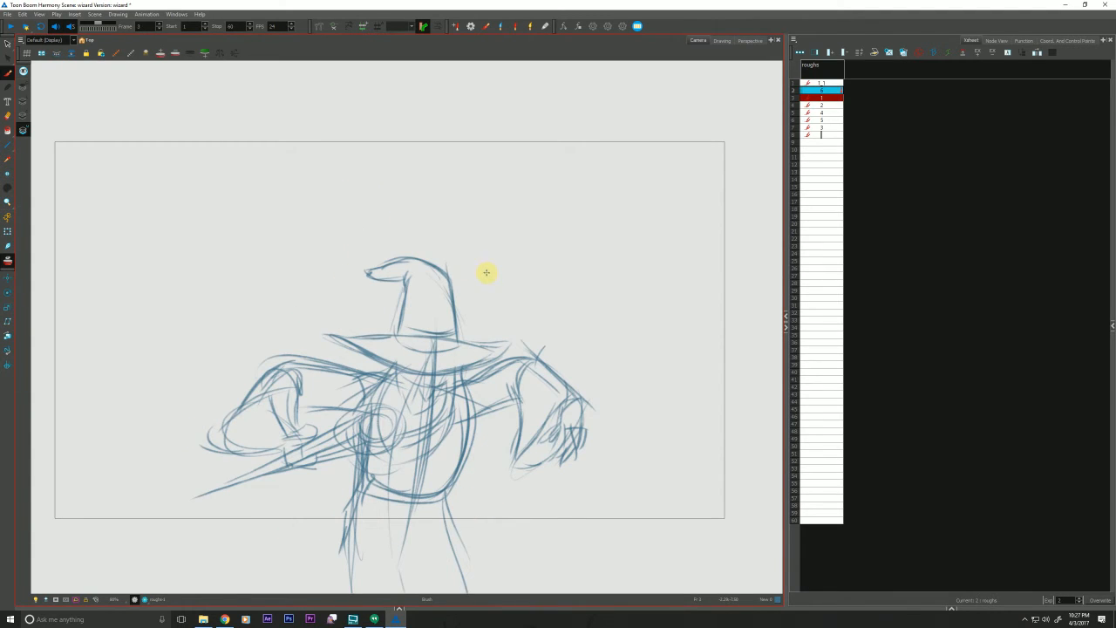
{"action": "key", "text": "comma"}
{"action": "key", "text": "comma"}
{"action": "key", "text": "period"}
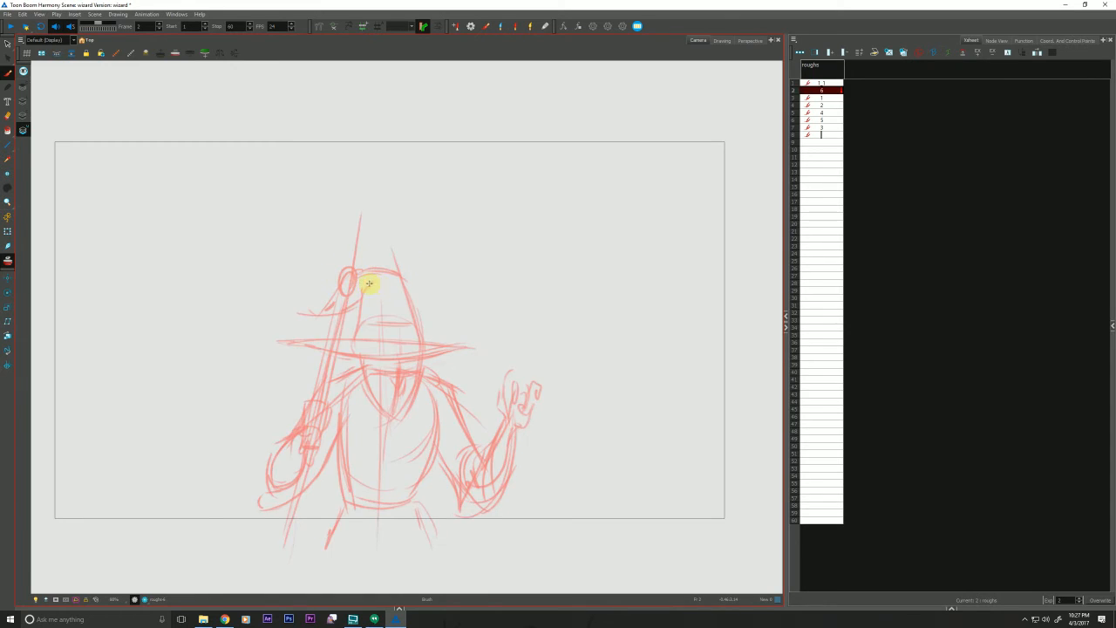
{"action": "key", "text": "period"}
{"action": "key", "text": "comma"}
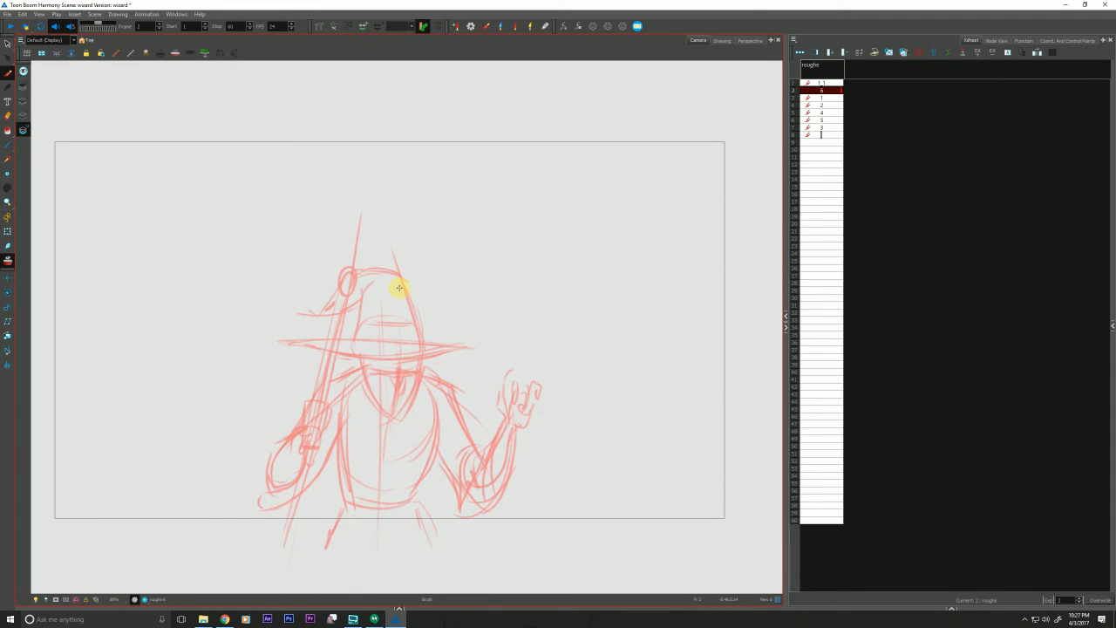
- Move the opening pose from frame 1 to frame 2 and sketch a near-vertical body guide line on frame 1 with next-drawing onion skin shown
{"action": "left_click", "coordinate": [806, 84]}
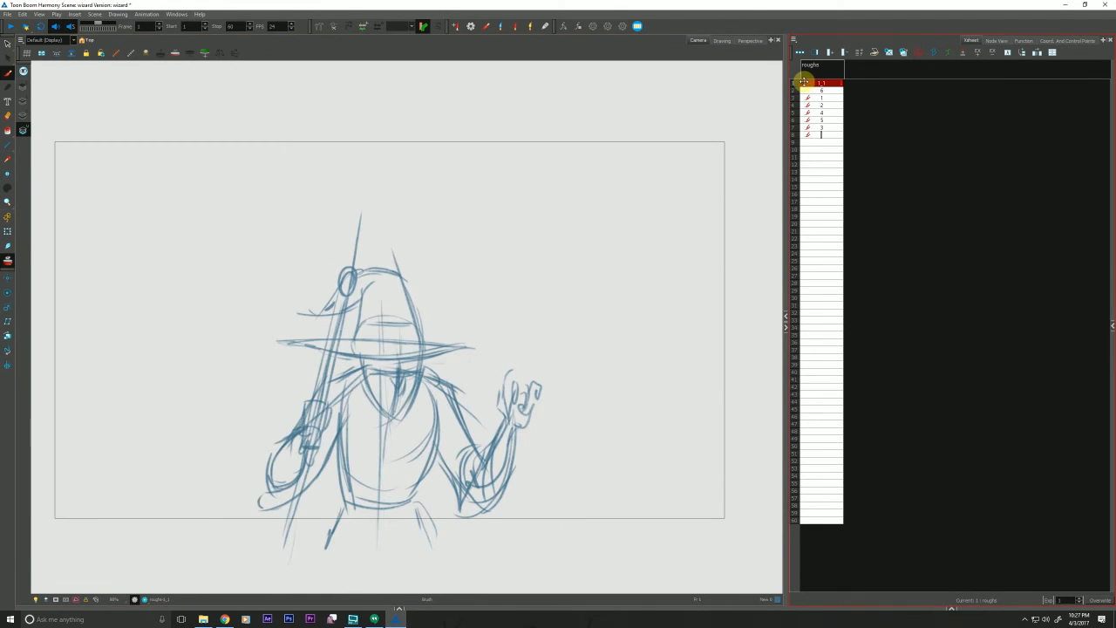
{"action": "left_click_drag", "start_coordinate": [805, 93], "coordinate": [807, 92]}
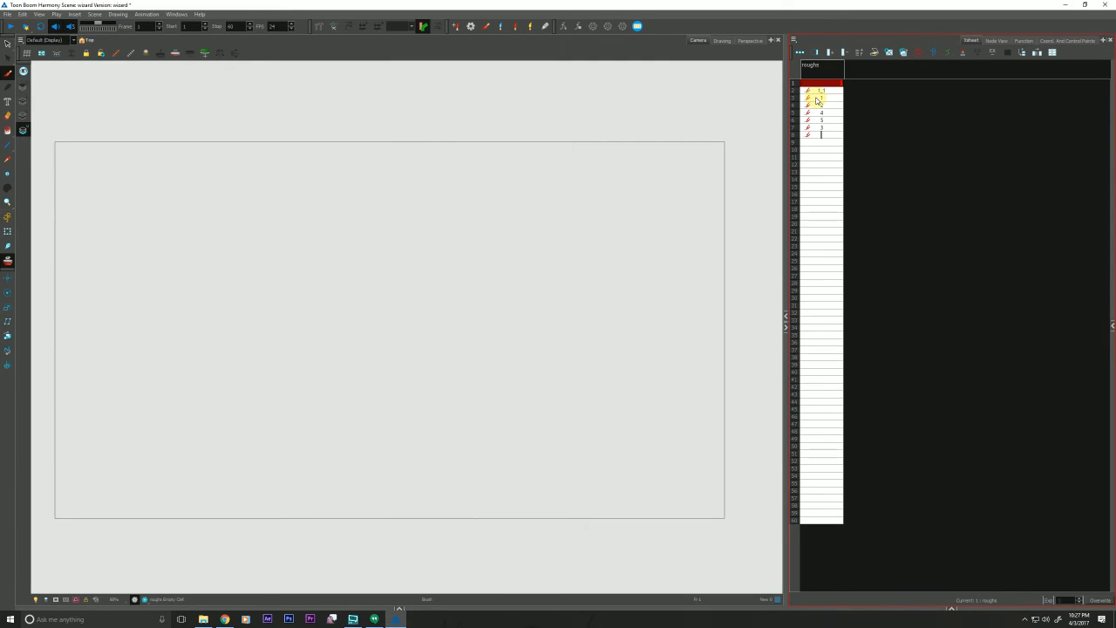
{"action": "left_click", "coordinate": [206, 52]}
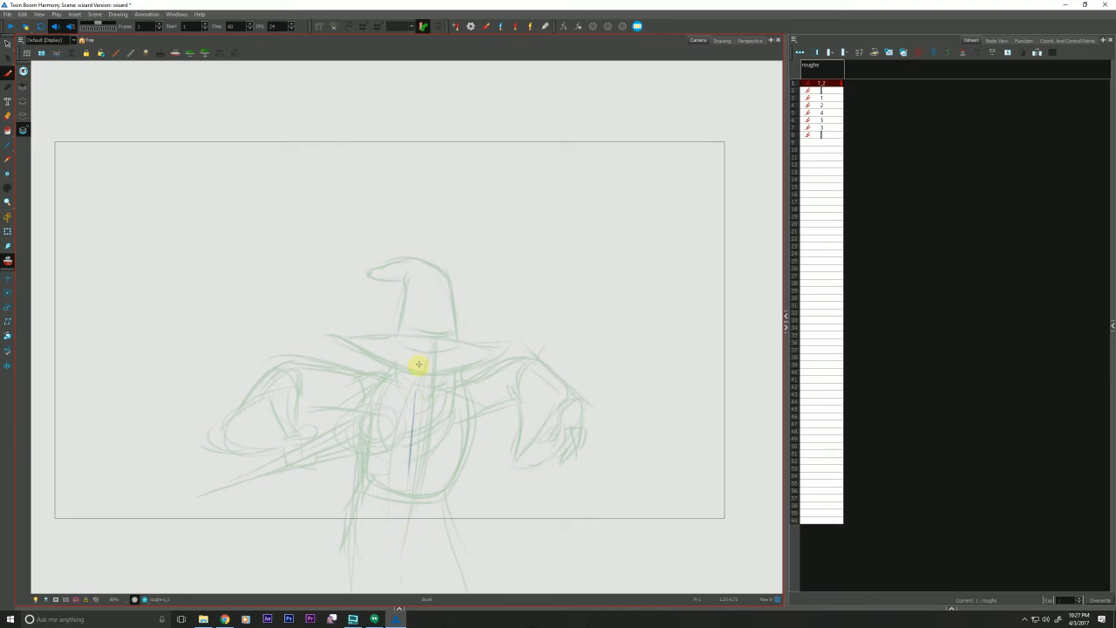
{"action": "left_click_drag", "start_coordinate": [415, 375], "coordinate": [410, 475]}
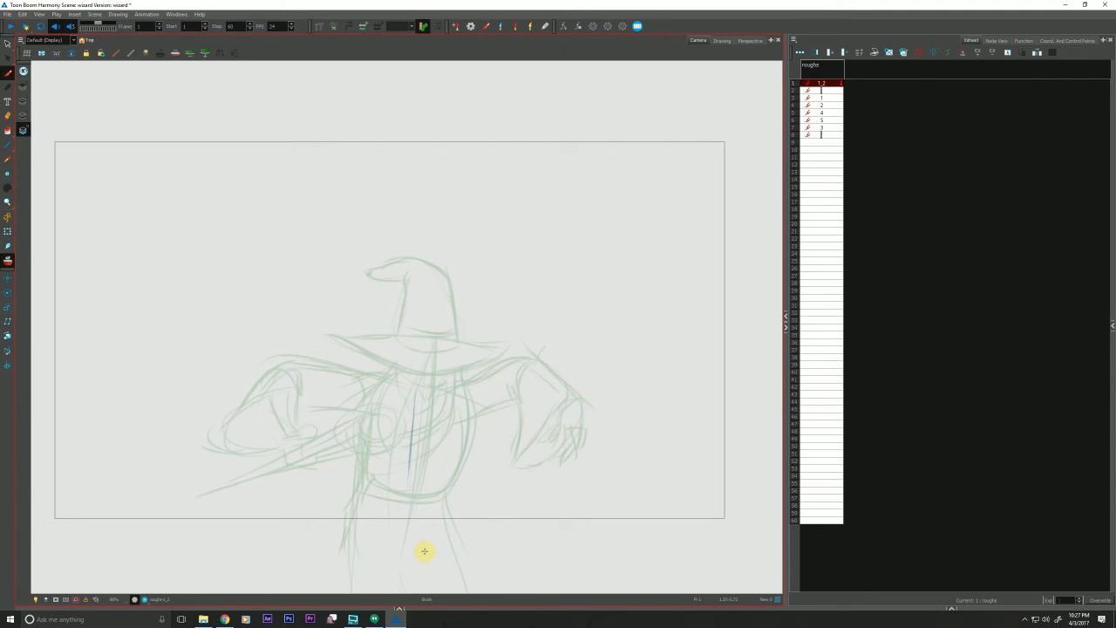
- Reveal the Library with its drawing substitution preview and select the drawing on frame 3
{"action": "left_click", "coordinate": [951, 607]}
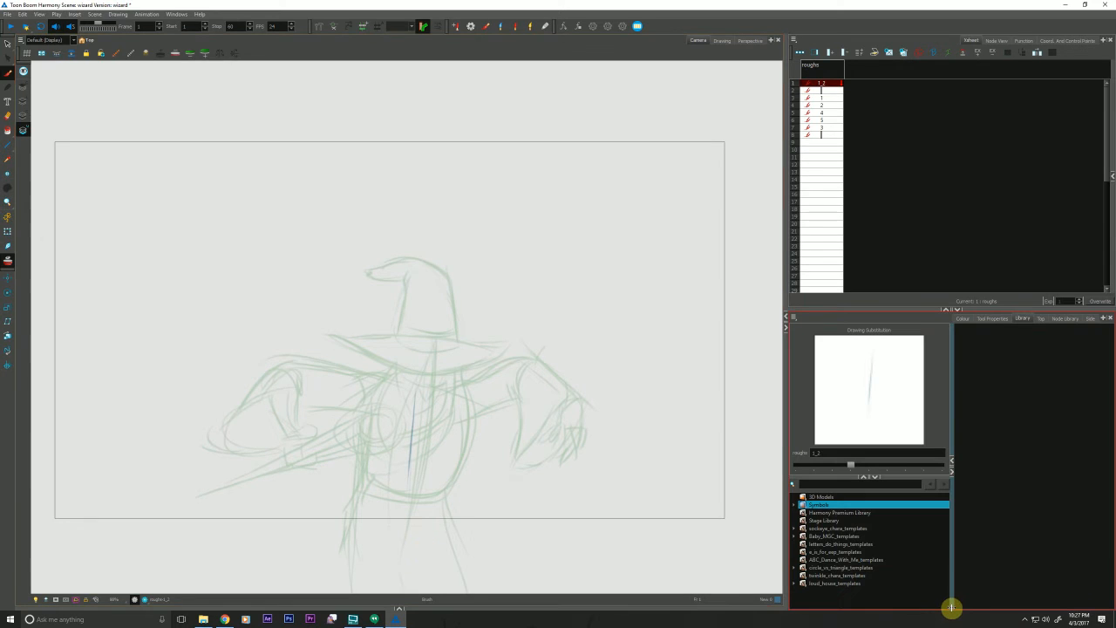
{"action": "left_click", "coordinate": [819, 99]}
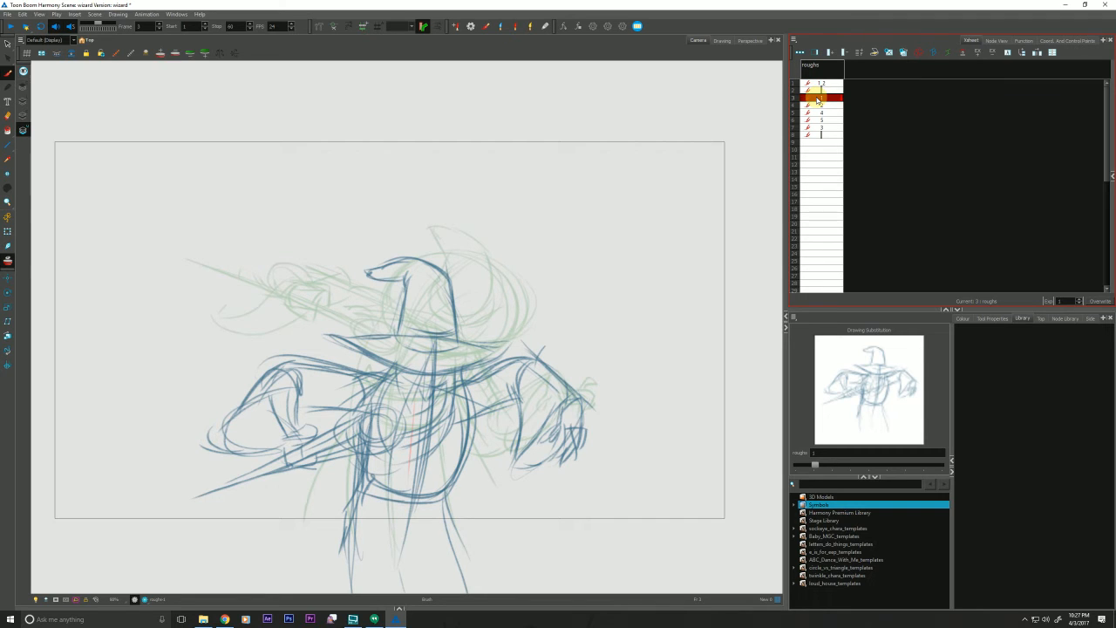
{"action": "left_click", "coordinate": [399, 608]}
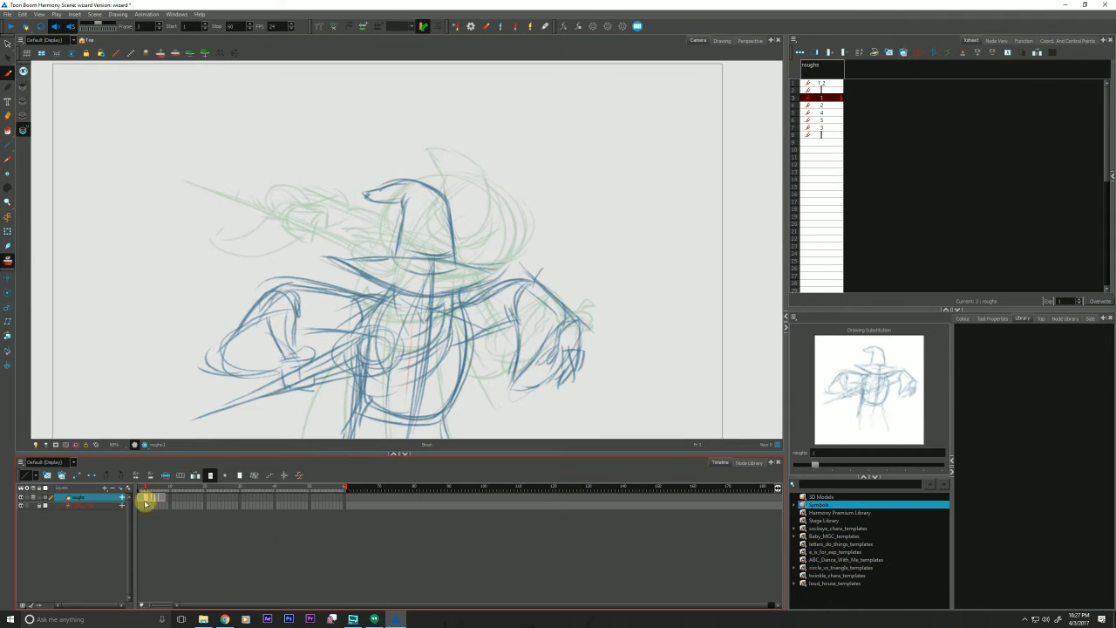
{"action": "left_click", "coordinate": [400, 455]}
{"action": "left_click", "coordinate": [404, 454]}
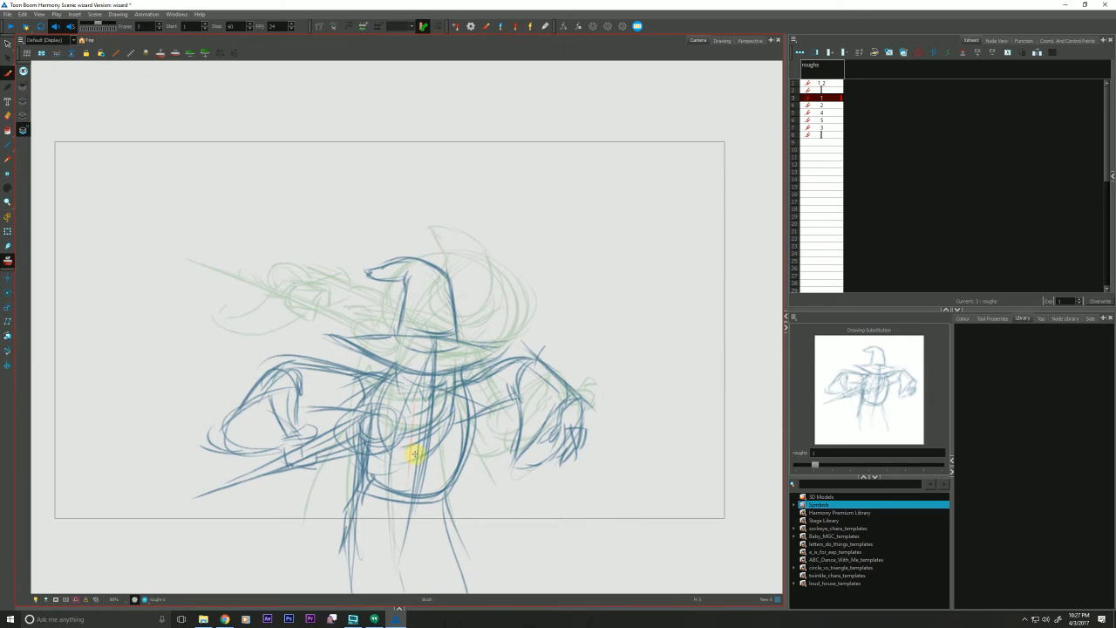
- Turn off onion skin and substitute drawing 1_1 on frame 2 of the roughs column
{"action": "left_click", "coordinate": [7, 262]}
{"action": "left_click", "coordinate": [815, 466]}
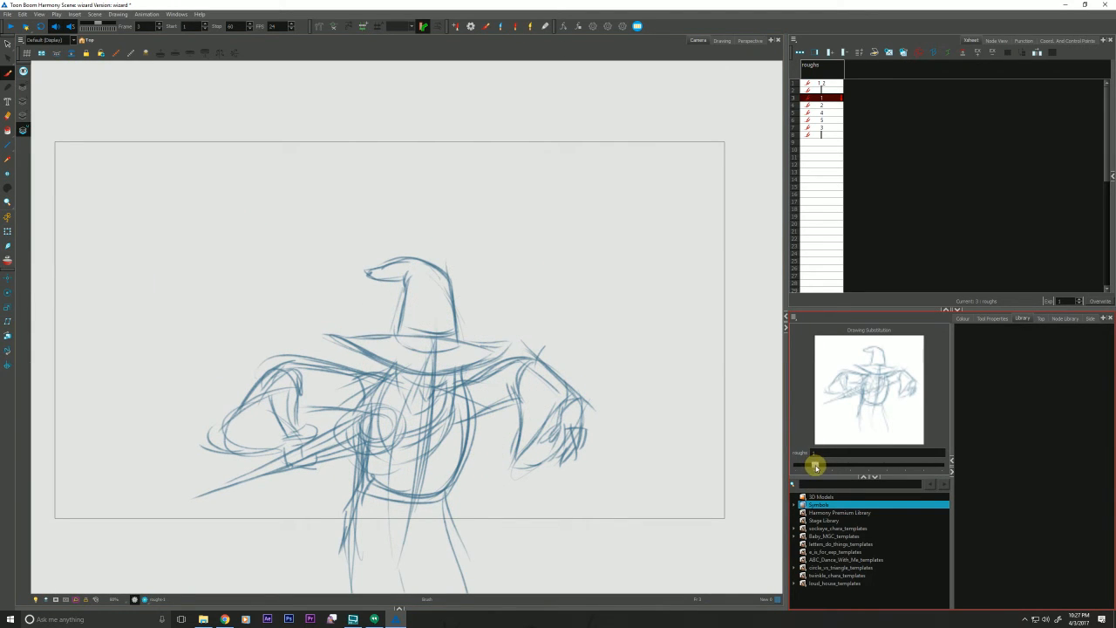
{"action": "left_click", "coordinate": [819, 83]}
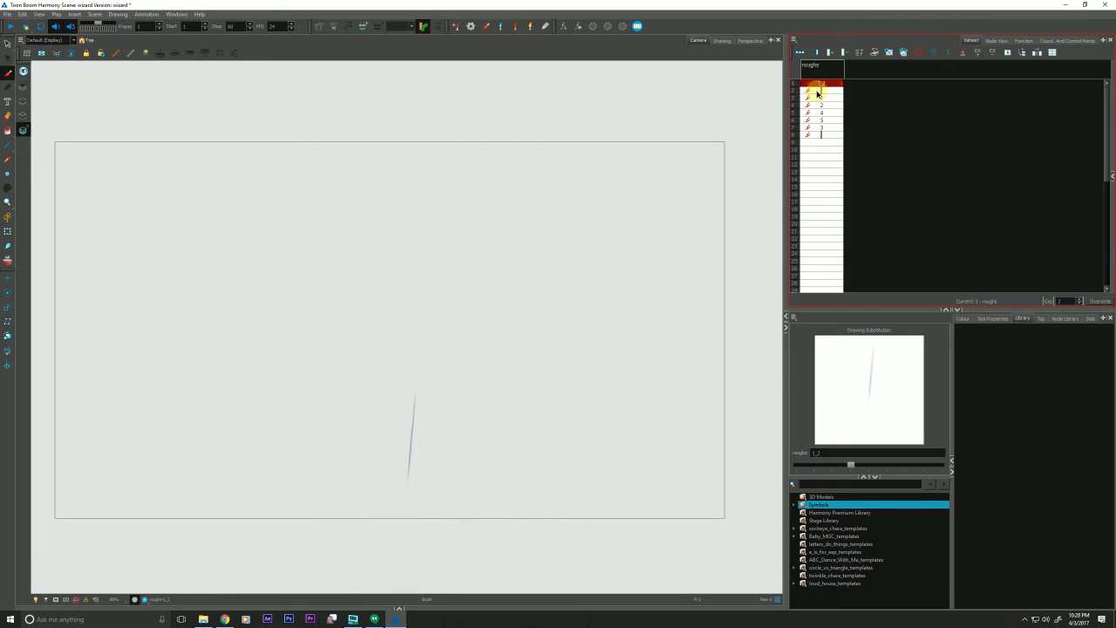
{"action": "left_click", "coordinate": [819, 91]}
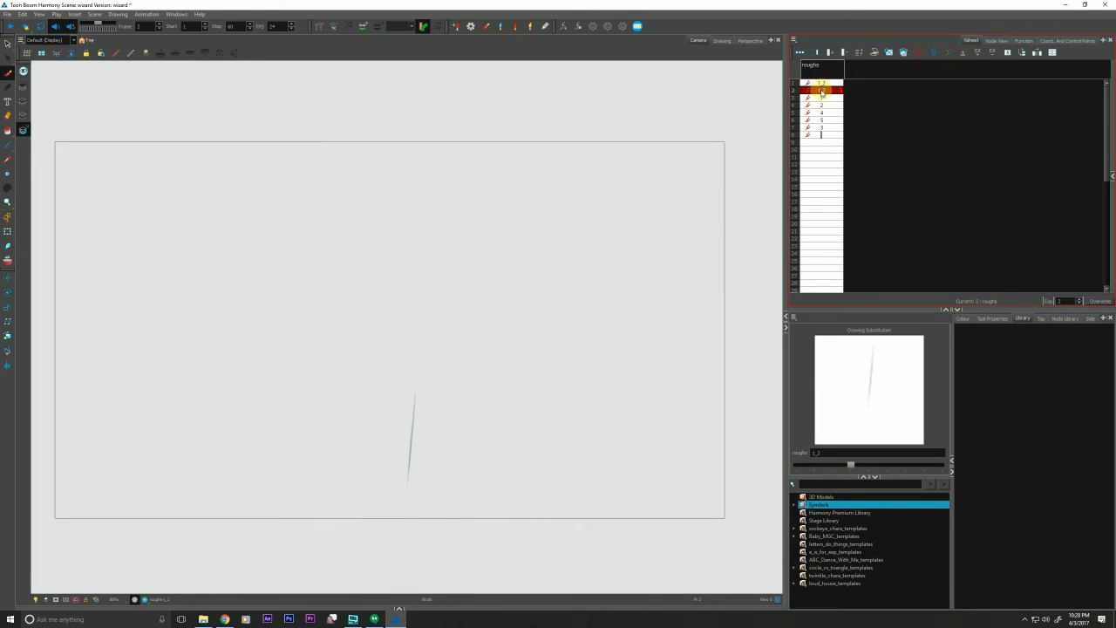
{"action": "left_click_drag", "start_coordinate": [851, 465], "coordinate": [833, 466]}
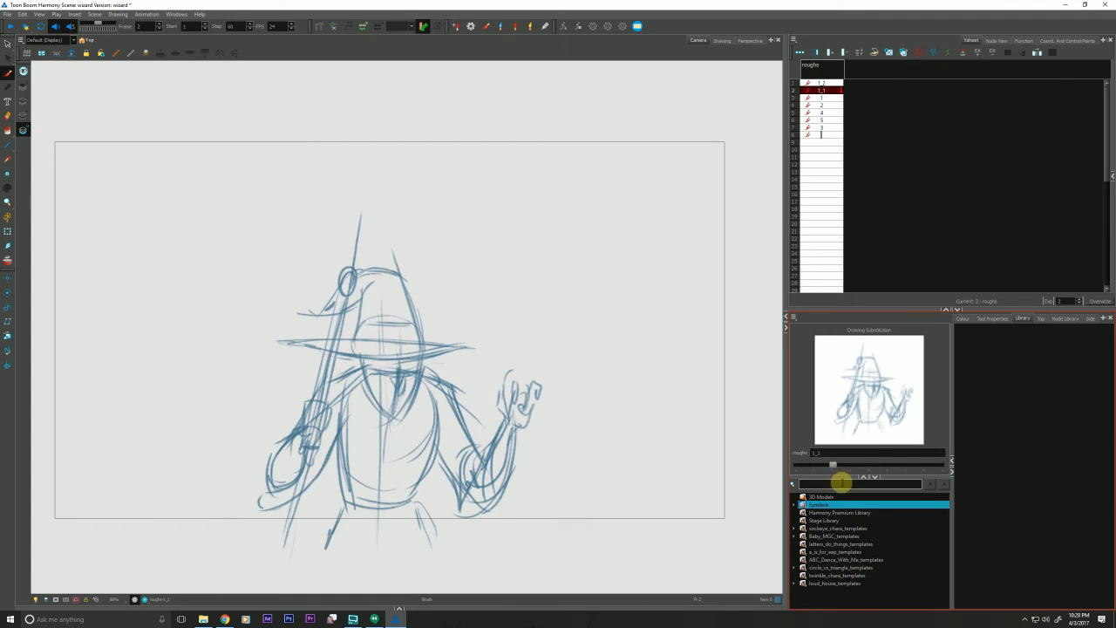
- Step through the rough drawings between frames 1 and 6 to check the order of the poses
{"action": "left_click", "coordinate": [819, 83]}
{"action": "left_click", "coordinate": [819, 91]}
{"action": "left_click", "coordinate": [820, 97]}
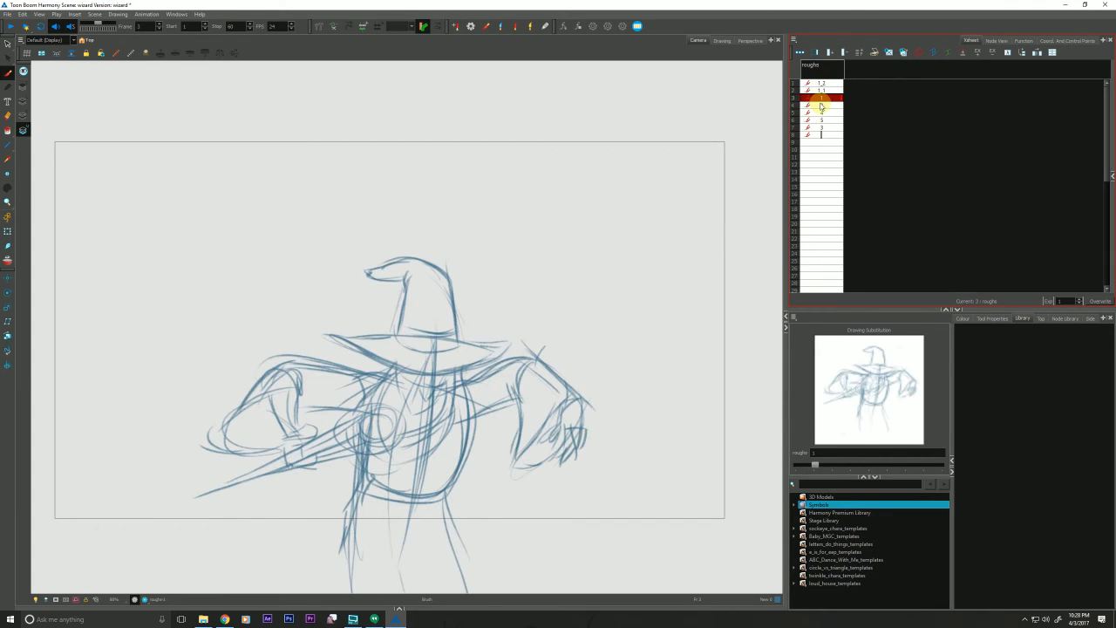
{"action": "left_click", "coordinate": [819, 104]}
{"action": "left_click", "coordinate": [818, 119]}
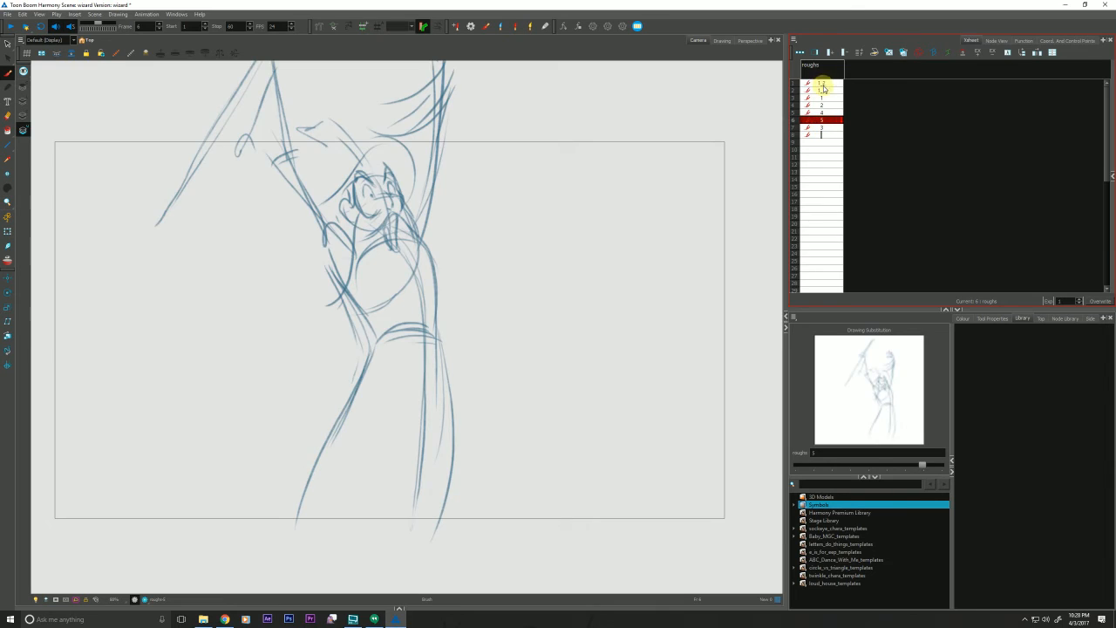
{"action": "left_click", "coordinate": [816, 83]}
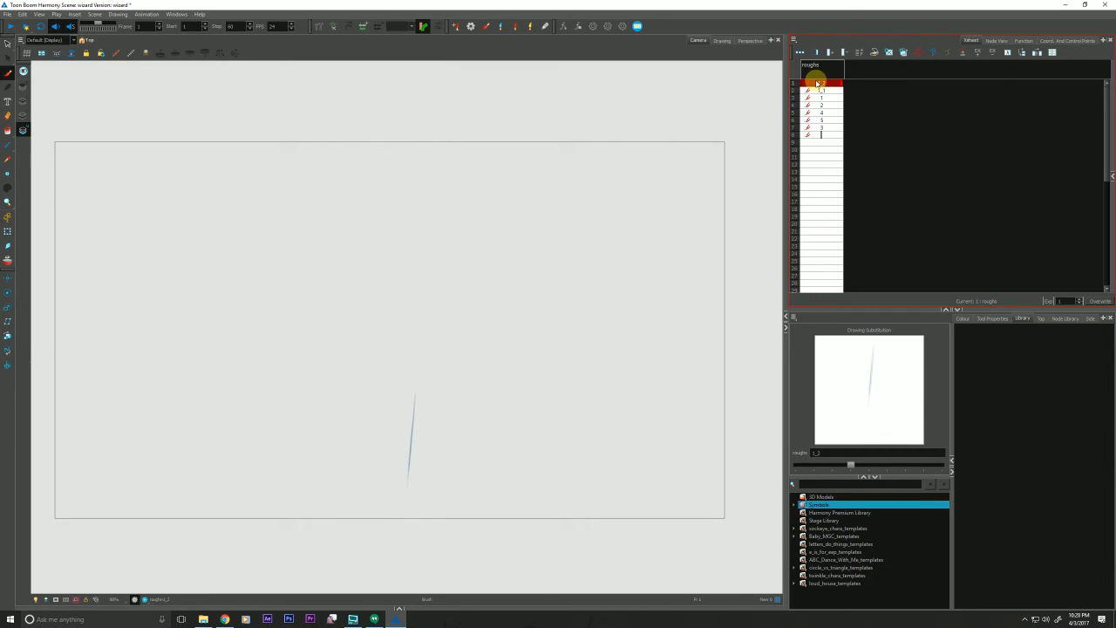
- Flip between neighbouring drawings from frame 1 and turn onion skin on for frame 1
{"action": "key", "text": "g"}
{"action": "key", "text": "f"}
{"action": "key", "text": "g"}
{"action": "key", "text": "f"}
{"action": "left_click", "coordinate": [8, 261]}
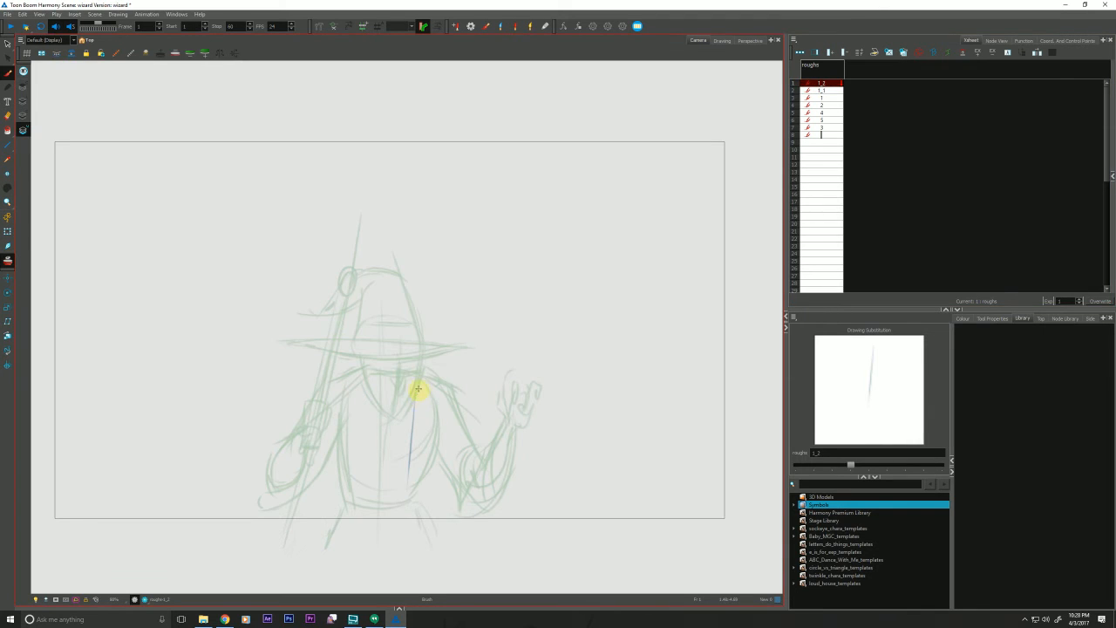
- Sketch the torso's slanted centre line and curved sides for the new pose on frame 1, shifted right of the onion-skinned drawing
{"action": "left_click_drag", "start_coordinate": [418, 389], "coordinate": [408, 481]}
{"action": "key", "text": "g"}
{"action": "key", "text": "g"}
{"action": "key", "text": "f"}
{"action": "key", "text": "f"}
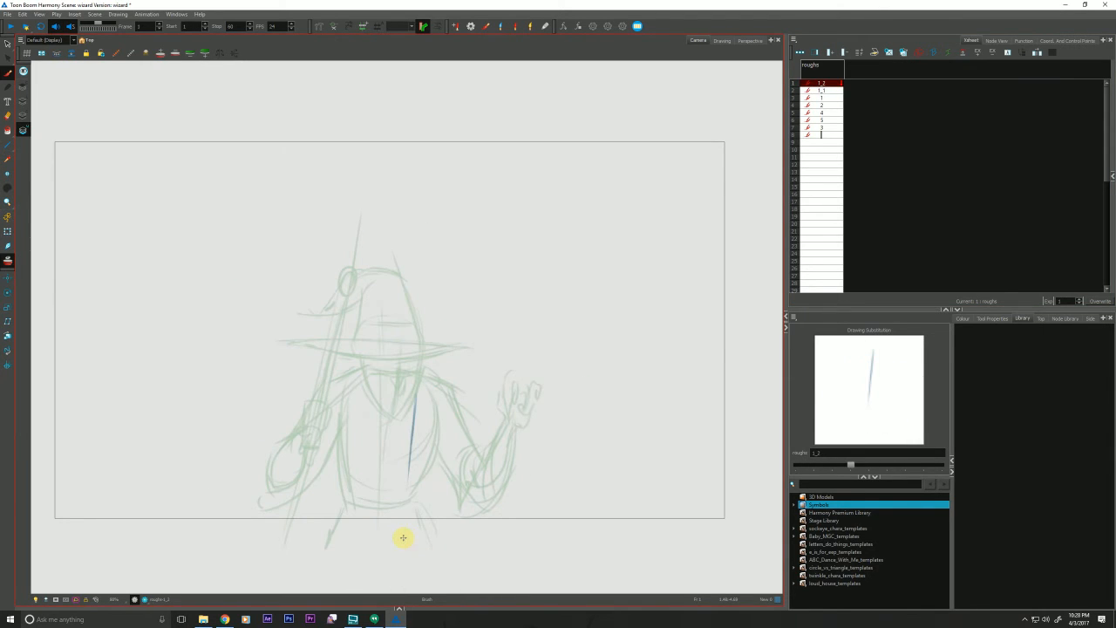
{"action": "mouse_move", "coordinate": [445, 396]}
{"action": "left_mouse_down"}
{"action": "mouse_move", "coordinate": [450, 464]}
{"action": "mouse_move", "coordinate": [403, 507]}
{"action": "left_mouse_up"}
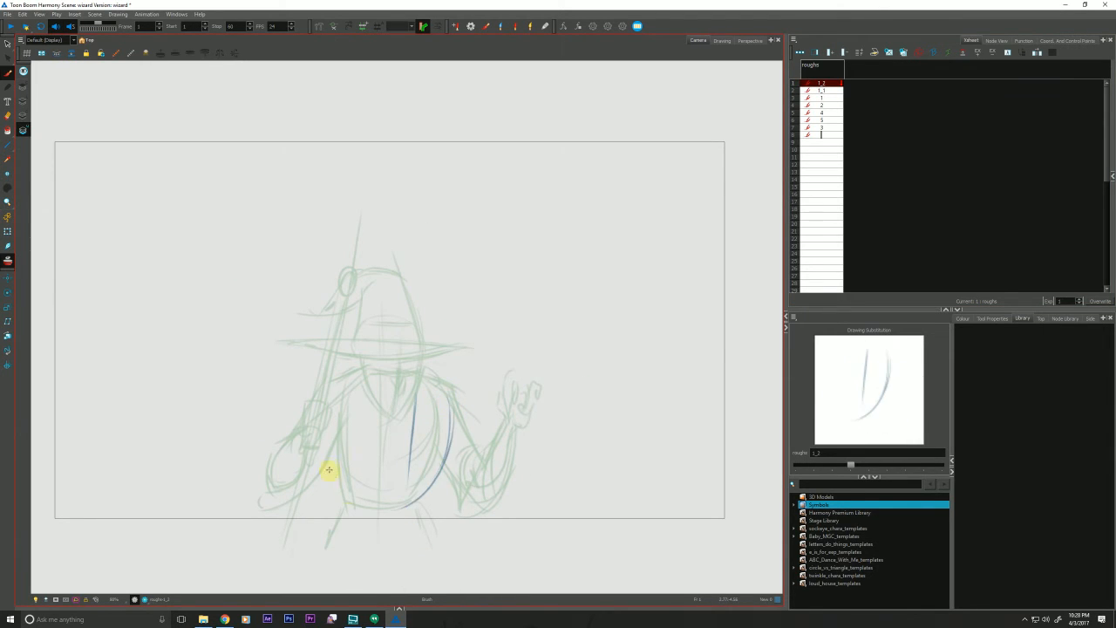
{"action": "left_click_drag", "start_coordinate": [351, 398], "coordinate": [360, 487]}
{"action": "left_click_drag", "start_coordinate": [466, 391], "coordinate": [439, 486]}
{"action": "left_click_drag", "start_coordinate": [454, 408], "coordinate": [425, 496]}
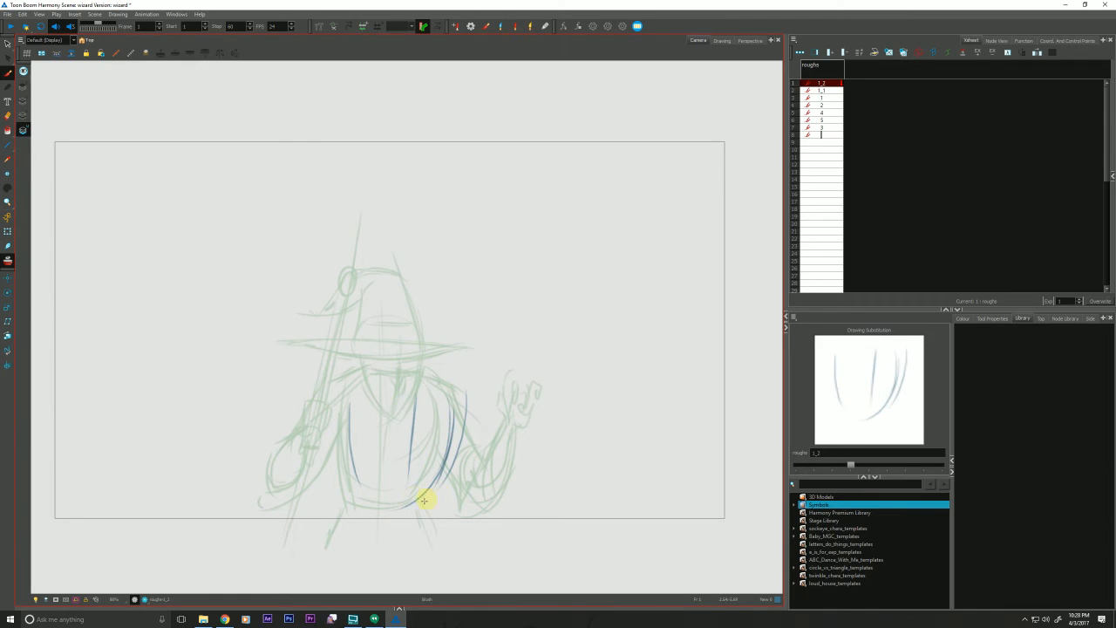
- Rough in the pointed beard over the chest and the underside of the hat brim above it
{"action": "mouse_move", "coordinate": [443, 366]}
{"action": "left_mouse_down"}
{"action": "mouse_move", "coordinate": [441, 392]}
{"action": "mouse_move", "coordinate": [413, 425]}
{"action": "left_mouse_up"}
{"action": "left_click_drag", "start_coordinate": [382, 386], "coordinate": [412, 427]}
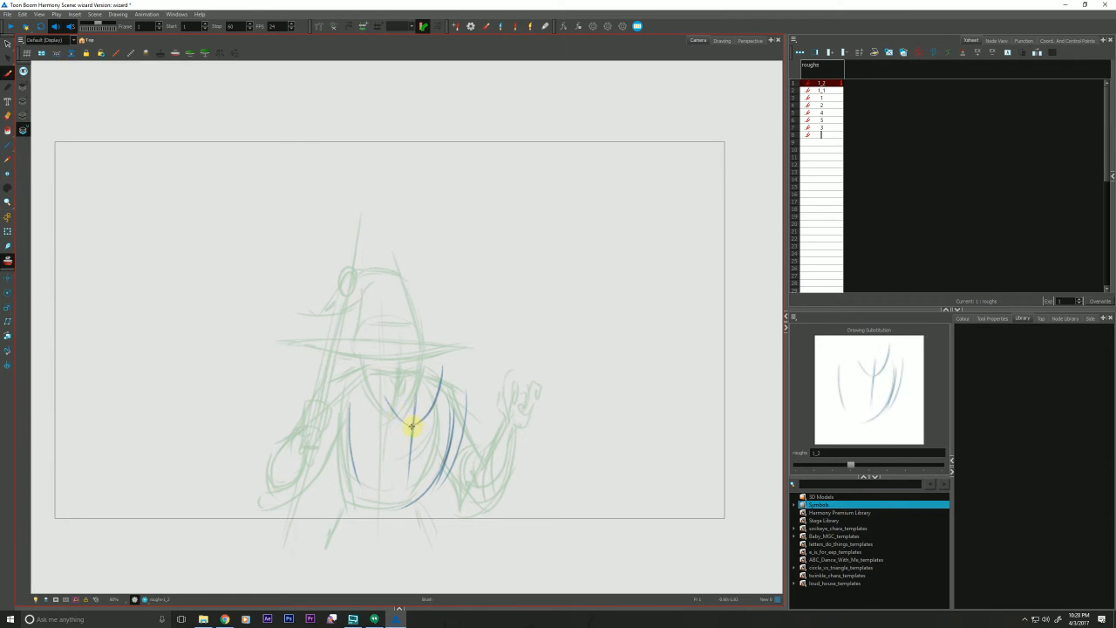
{"action": "left_click_drag", "start_coordinate": [380, 356], "coordinate": [412, 428]}
{"action": "mouse_move", "coordinate": [484, 353]}
{"action": "left_mouse_down"}
{"action": "mouse_move", "coordinate": [438, 369]}
{"action": "mouse_move", "coordinate": [378, 366]}
{"action": "left_mouse_up"}
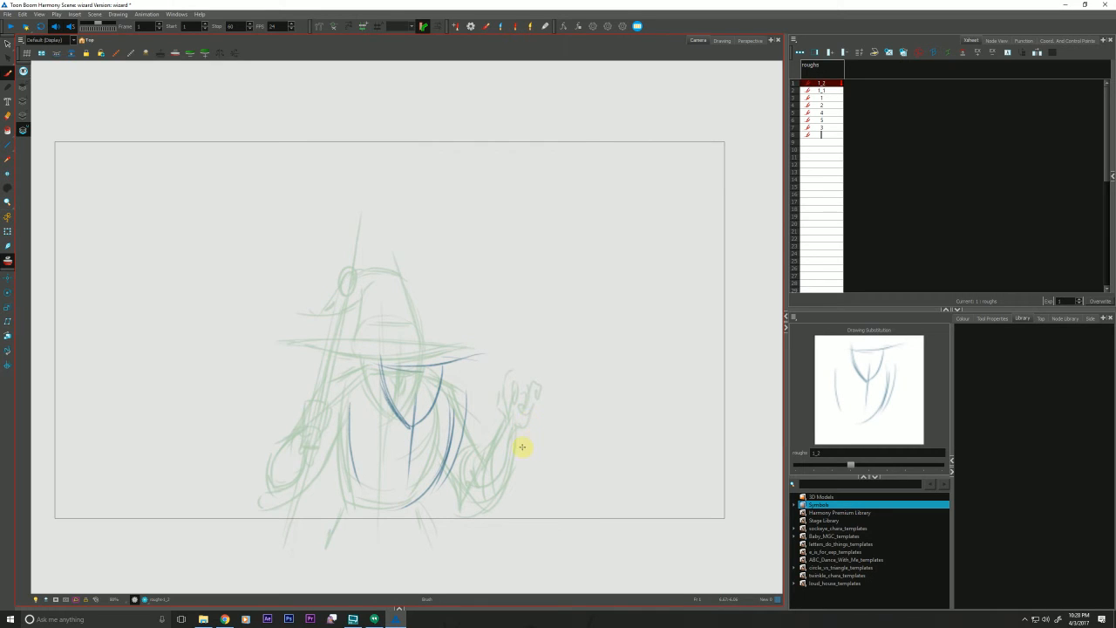
- Rough in the free arm's forearm and elbow, reaching outward beside the torso
{"action": "mouse_move", "coordinate": [520, 440]}
{"action": "left_mouse_down"}
{"action": "mouse_move", "coordinate": [552, 460]}
{"action": "mouse_move", "coordinate": [491, 476]}
{"action": "left_mouse_up"}
{"action": "left_click_drag", "start_coordinate": [494, 462], "coordinate": [480, 486]}
{"action": "left_click_drag", "start_coordinate": [546, 465], "coordinate": [471, 505]}
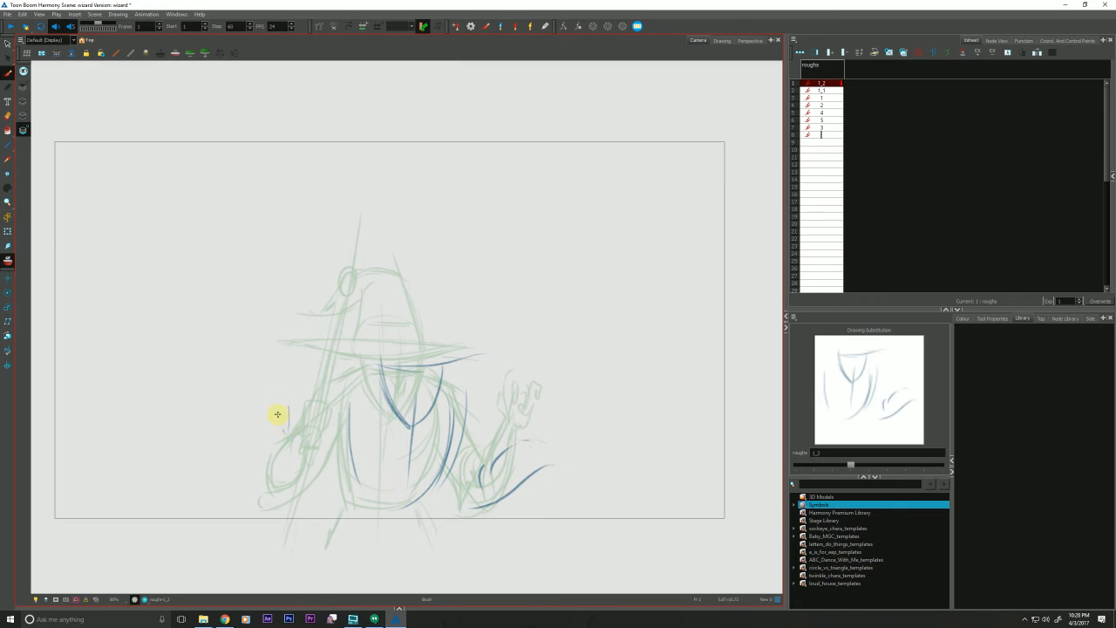
- Draw the near-vertical staff with a round tip, held by the bent arm away from the body, and start the hat's side edge
{"action": "left_click_drag", "start_coordinate": [277, 414], "coordinate": [273, 428]}
{"action": "left_click_drag", "start_coordinate": [265, 255], "coordinate": [277, 486]}
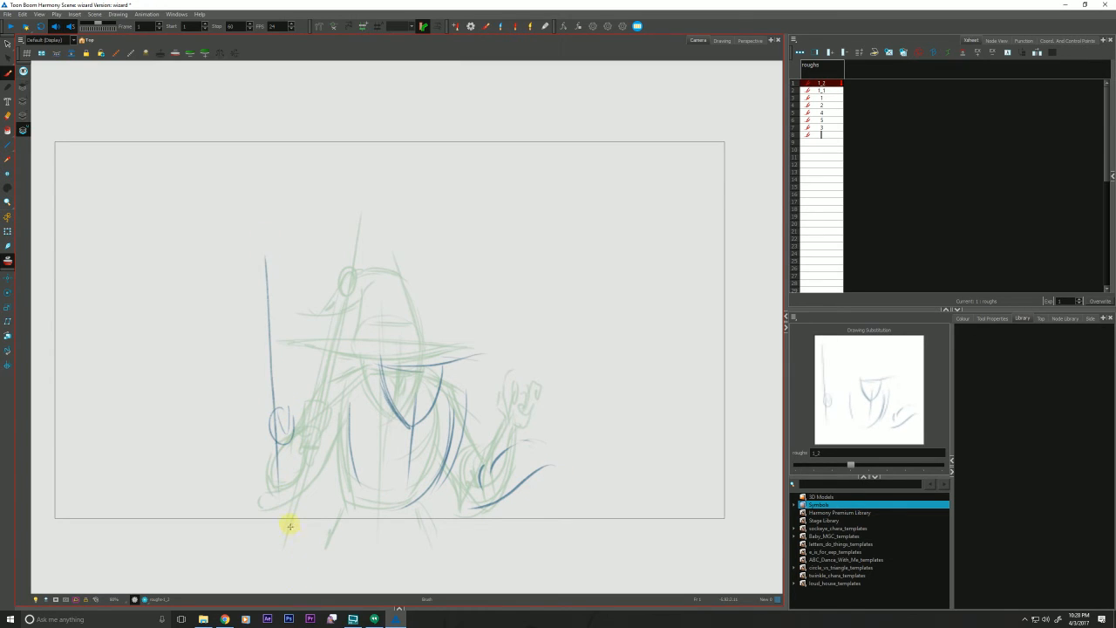
{"action": "left_click_drag", "start_coordinate": [290, 529], "coordinate": [288, 558]}
{"action": "mouse_move", "coordinate": [357, 368]}
{"action": "left_mouse_down"}
{"action": "mouse_move", "coordinate": [308, 453]}
{"action": "mouse_move", "coordinate": [335, 461]}
{"action": "mouse_move", "coordinate": [316, 460]}
{"action": "mouse_move", "coordinate": [316, 484]}
{"action": "mouse_move", "coordinate": [284, 441]}
{"action": "left_mouse_up"}
{"action": "left_click_drag", "start_coordinate": [277, 255], "coordinate": [277, 422]}
{"action": "left_click_drag", "start_coordinate": [429, 274], "coordinate": [443, 351]}
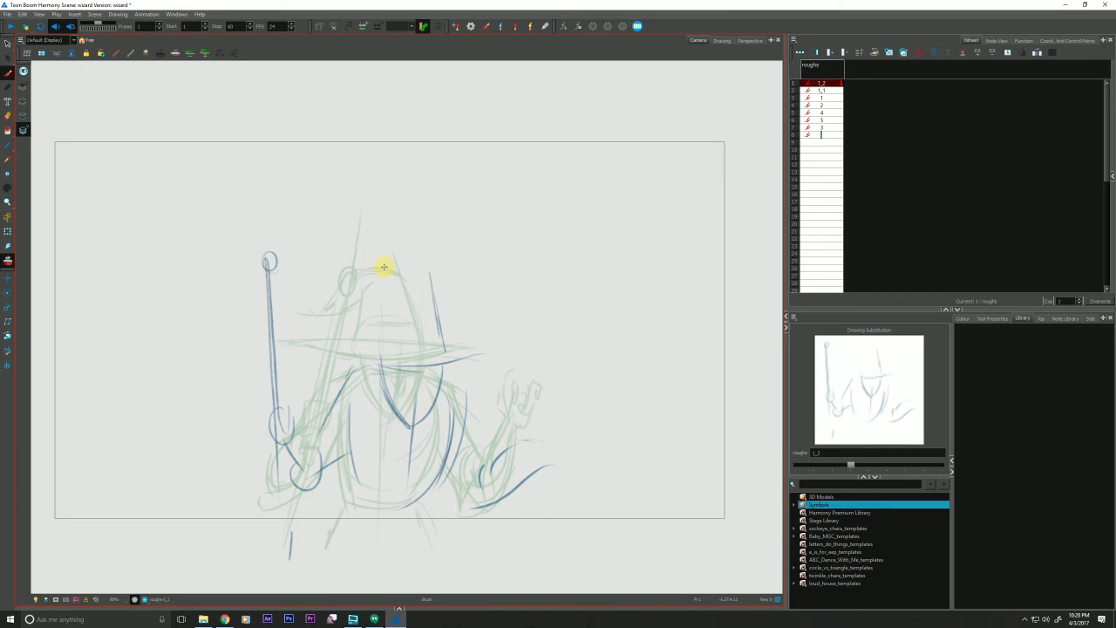
- Close the torso with a curved waist, extend the robe lines below it, and draw the free upper arm from the shoulder
{"action": "left_click_drag", "start_coordinate": [356, 403], "coordinate": [349, 477]}
{"action": "mouse_move", "coordinate": [426, 493]}
{"action": "left_mouse_down"}
{"action": "mouse_move", "coordinate": [363, 496]}
{"action": "mouse_move", "coordinate": [353, 529]}
{"action": "left_mouse_up"}
{"action": "left_click_drag", "start_coordinate": [441, 500], "coordinate": [454, 551]}
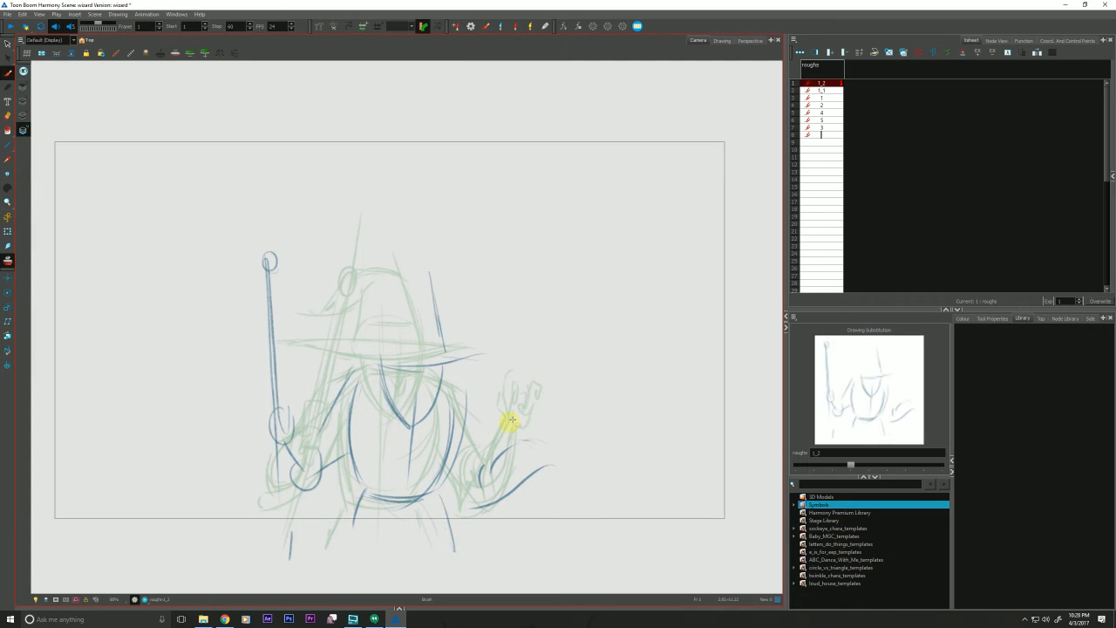
{"action": "mouse_move", "coordinate": [463, 390]}
{"action": "left_mouse_down"}
{"action": "mouse_move", "coordinate": [494, 450]}
{"action": "mouse_move", "coordinate": [461, 486]}
{"action": "left_mouse_up"}
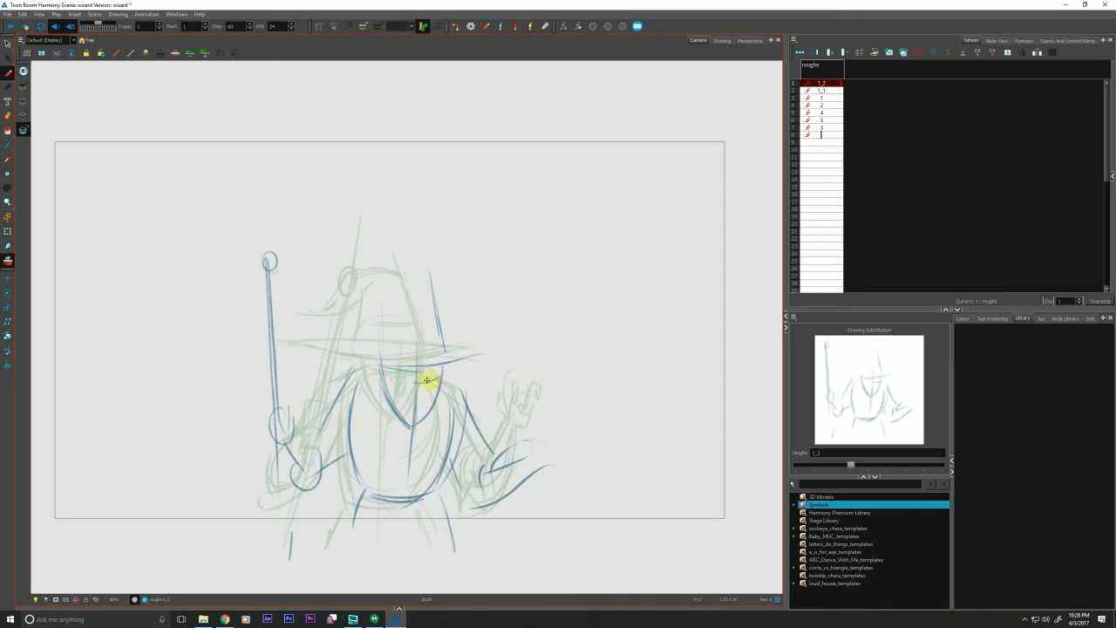
- Sketch the facial lines under the brim and complete the hat with its drooping crown and full elliptical brim
{"action": "mouse_move", "coordinate": [426, 380]}
{"action": "left_mouse_down"}
{"action": "mouse_move", "coordinate": [393, 378]}
{"action": "mouse_move", "coordinate": [440, 377]}
{"action": "left_mouse_up"}
{"action": "mouse_move", "coordinate": [390, 351]}
{"action": "left_mouse_down"}
{"action": "mouse_move", "coordinate": [428, 398]}
{"action": "mouse_move", "coordinate": [445, 373]}
{"action": "mouse_move", "coordinate": [369, 373]}
{"action": "mouse_move", "coordinate": [423, 379]}
{"action": "mouse_move", "coordinate": [417, 397]}
{"action": "mouse_move", "coordinate": [405, 367]}
{"action": "mouse_move", "coordinate": [365, 358]}
{"action": "left_mouse_up"}
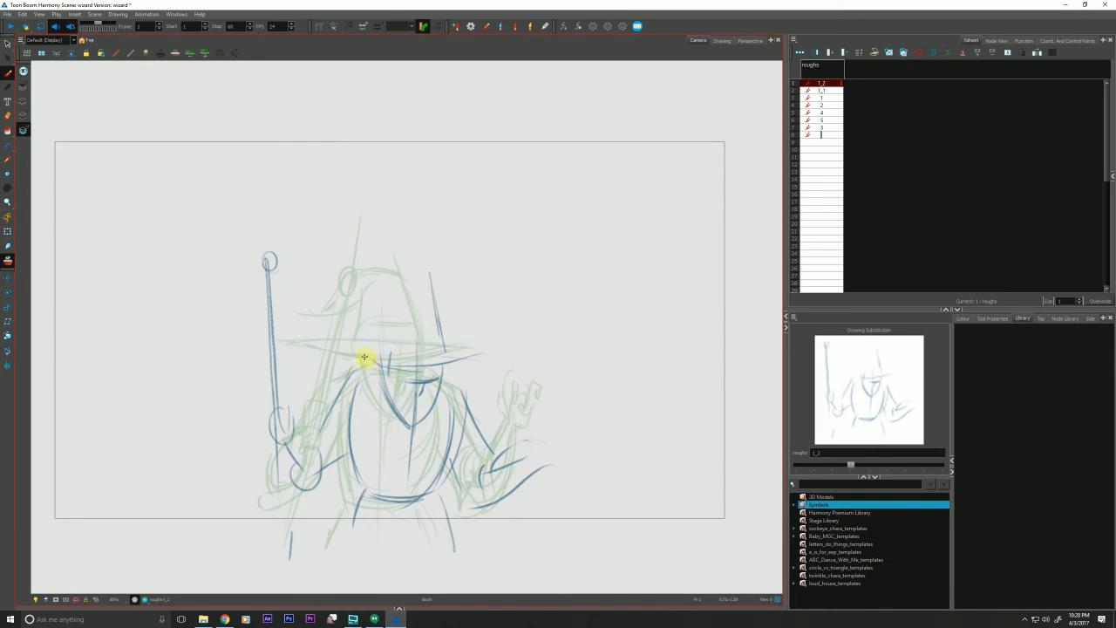
{"action": "key", "text": "space"}
{"action": "mouse_move", "coordinate": [288, 406]}
{"action": "left_mouse_down"}
{"action": "mouse_move", "coordinate": [254, 401]}
{"action": "mouse_move", "coordinate": [279, 401]}
{"action": "left_mouse_up"}
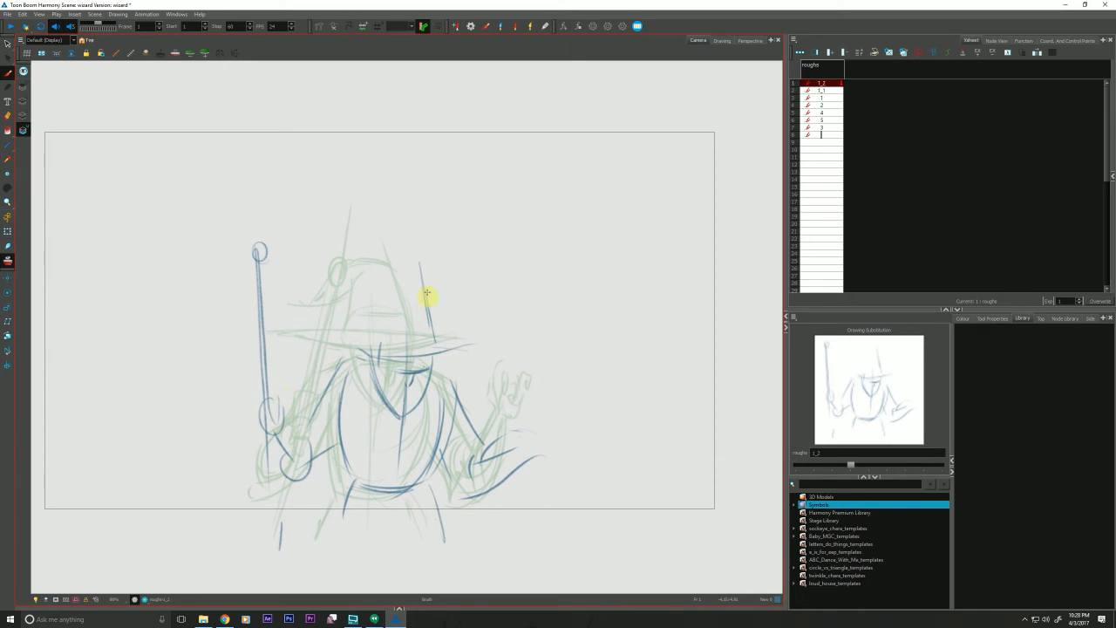
{"action": "left_click_drag", "start_coordinate": [422, 271], "coordinate": [378, 259]}
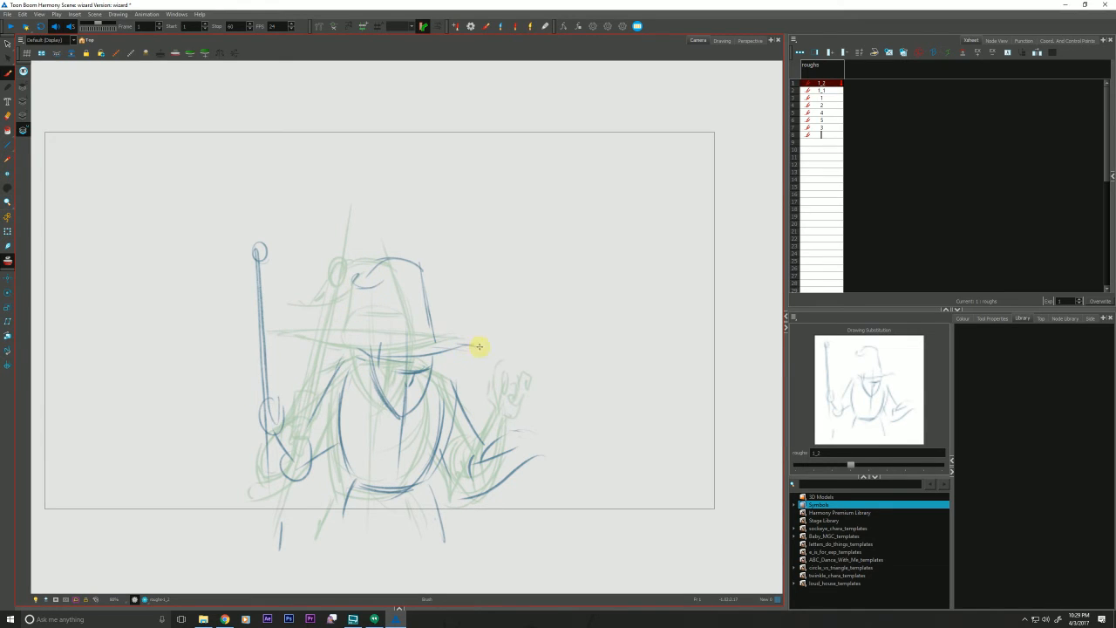
{"action": "mouse_move", "coordinate": [478, 346]}
{"action": "left_mouse_down"}
{"action": "mouse_move", "coordinate": [349, 351]}
{"action": "mouse_move", "coordinate": [307, 332]}
{"action": "left_mouse_up"}
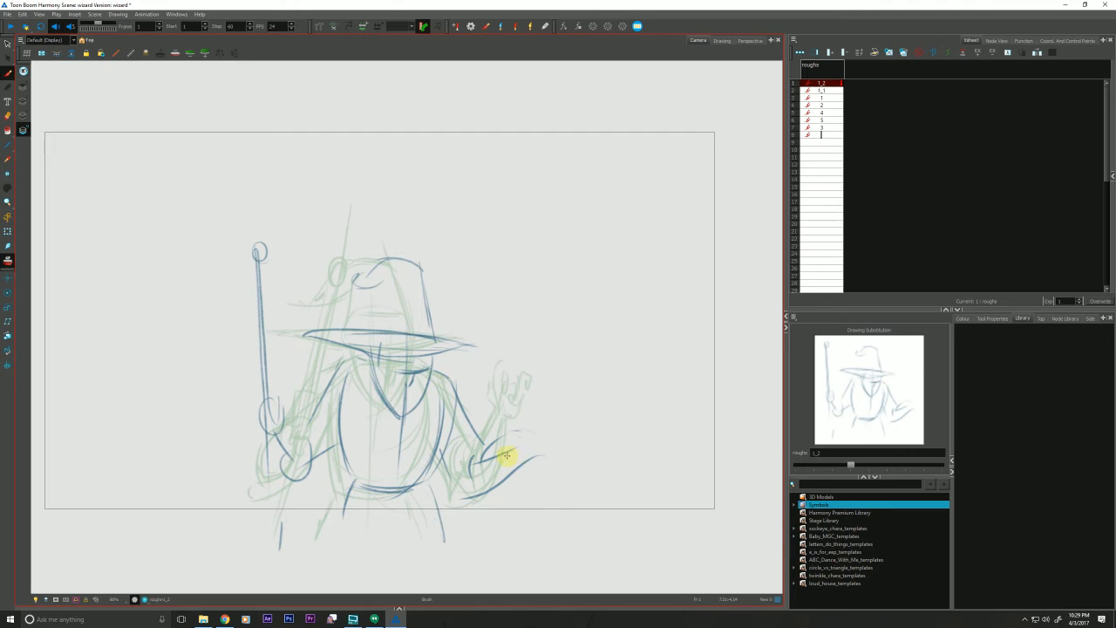
- Strengthen both arms, draw the outstretched open hand with fingers, and flip against the neighbouring drawing to compare poses
{"action": "mouse_move", "coordinate": [526, 449]}
{"action": "left_mouse_down"}
{"action": "mouse_move", "coordinate": [467, 465]}
{"action": "mouse_move", "coordinate": [487, 456]}
{"action": "mouse_move", "coordinate": [483, 497]}
{"action": "mouse_move", "coordinate": [439, 450]}
{"action": "left_mouse_up"}
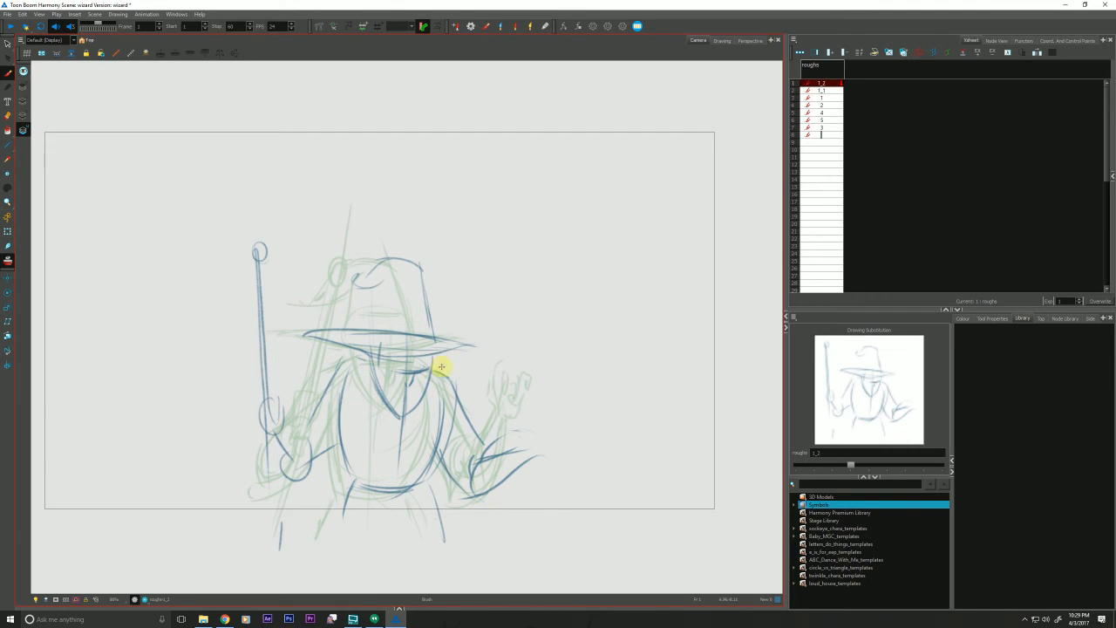
{"action": "left_click_drag", "start_coordinate": [441, 367], "coordinate": [443, 436]}
{"action": "mouse_move", "coordinate": [351, 375]}
{"action": "left_mouse_down"}
{"action": "mouse_move", "coordinate": [298, 470]}
{"action": "mouse_move", "coordinate": [311, 404]}
{"action": "mouse_move", "coordinate": [296, 443]}
{"action": "left_mouse_up"}
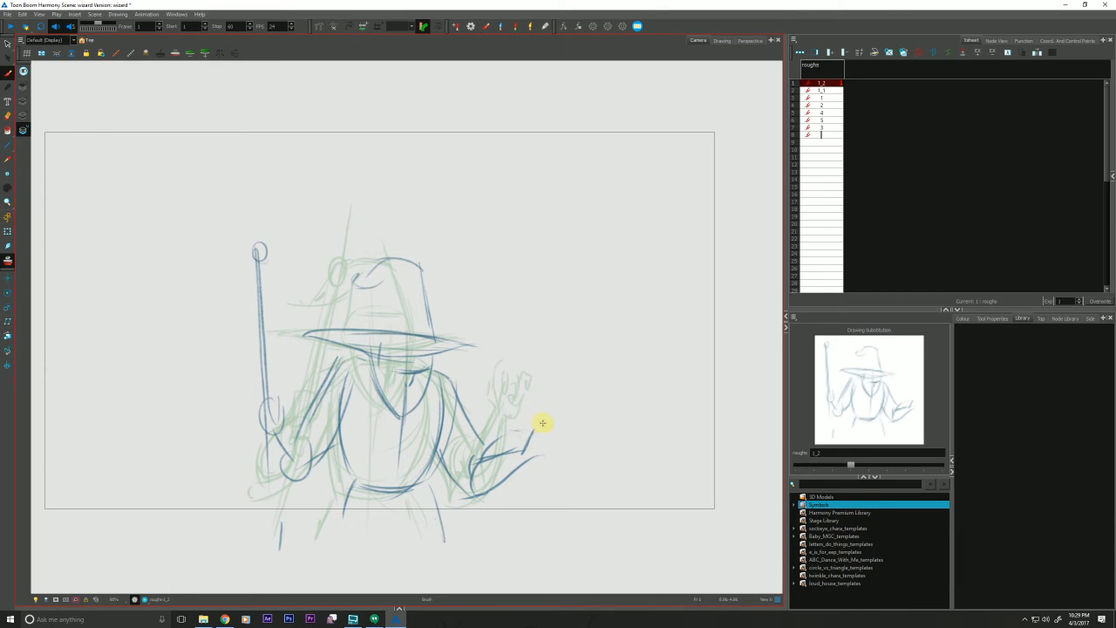
{"action": "mouse_move", "coordinate": [526, 450]}
{"action": "left_mouse_down"}
{"action": "mouse_move", "coordinate": [538, 433]}
{"action": "mouse_move", "coordinate": [526, 458]}
{"action": "mouse_move", "coordinate": [564, 453]}
{"action": "mouse_move", "coordinate": [553, 471]}
{"action": "mouse_move", "coordinate": [535, 431]}
{"action": "mouse_move", "coordinate": [538, 451]}
{"action": "mouse_move", "coordinate": [553, 456]}
{"action": "mouse_move", "coordinate": [539, 475]}
{"action": "mouse_move", "coordinate": [560, 463]}
{"action": "mouse_move", "coordinate": [531, 448]}
{"action": "mouse_move", "coordinate": [531, 463]}
{"action": "mouse_move", "coordinate": [511, 439]}
{"action": "mouse_move", "coordinate": [559, 472]}
{"action": "left_mouse_up"}
{"action": "key", "text": "g"}
{"action": "key", "text": "f"}
{"action": "key", "text": "g"}
{"action": "key", "text": "f"}
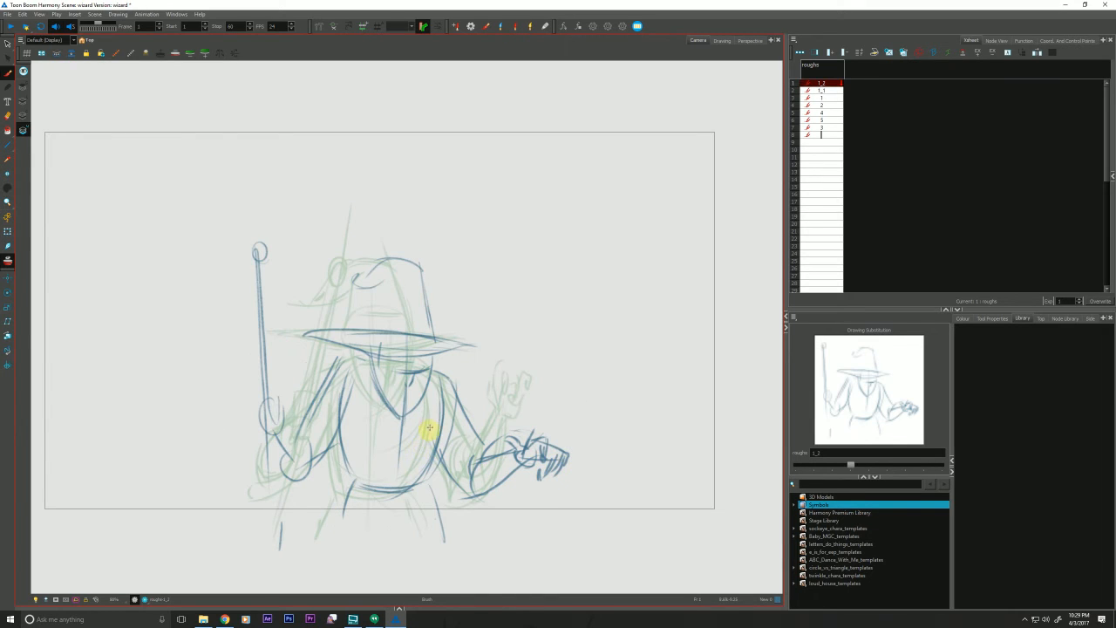
- Add the shoulder line, the hat's fold, hanging sleeves on both arms, and fingers wrapped around the staff
{"action": "mouse_move", "coordinate": [431, 371]}
{"action": "left_mouse_down"}
{"action": "mouse_move", "coordinate": [392, 483]}
{"action": "mouse_move", "coordinate": [478, 437]}
{"action": "mouse_move", "coordinate": [395, 377]}
{"action": "mouse_move", "coordinate": [322, 382]}
{"action": "left_mouse_up"}
{"action": "mouse_move", "coordinate": [386, 275]}
{"action": "left_mouse_down"}
{"action": "mouse_move", "coordinate": [367, 347]}
{"action": "mouse_move", "coordinate": [382, 276]}
{"action": "mouse_move", "coordinate": [371, 295]}
{"action": "mouse_move", "coordinate": [377, 286]}
{"action": "mouse_move", "coordinate": [351, 278]}
{"action": "left_mouse_up"}
{"action": "mouse_move", "coordinate": [293, 426]}
{"action": "left_mouse_down"}
{"action": "mouse_move", "coordinate": [245, 493]}
{"action": "mouse_move", "coordinate": [232, 472]}
{"action": "left_mouse_up"}
{"action": "left_click_drag", "start_coordinate": [516, 439], "coordinate": [509, 527]}
{"action": "left_click_drag", "start_coordinate": [553, 463], "coordinate": [534, 504]}
{"action": "mouse_move", "coordinate": [293, 422]}
{"action": "left_mouse_down"}
{"action": "mouse_move", "coordinate": [281, 508]}
{"action": "mouse_move", "coordinate": [254, 502]}
{"action": "mouse_move", "coordinate": [257, 435]}
{"action": "mouse_move", "coordinate": [266, 510]}
{"action": "left_mouse_up"}
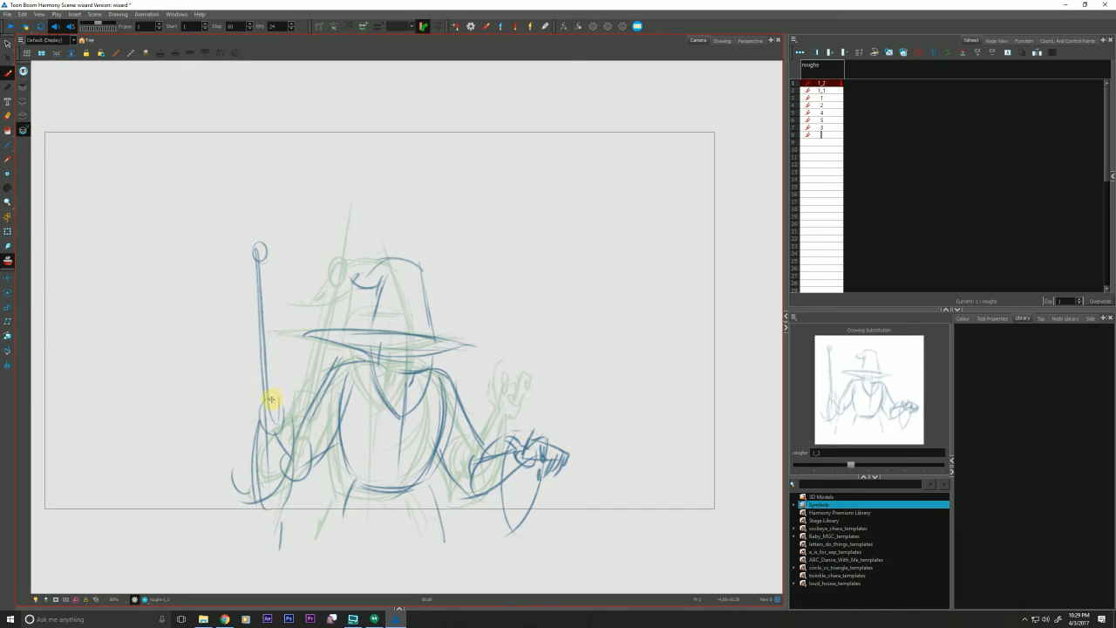
{"action": "mouse_move", "coordinate": [276, 406]}
{"action": "left_mouse_down"}
{"action": "mouse_move", "coordinate": [275, 435]}
{"action": "mouse_move", "coordinate": [261, 254]}
{"action": "left_mouse_up"}
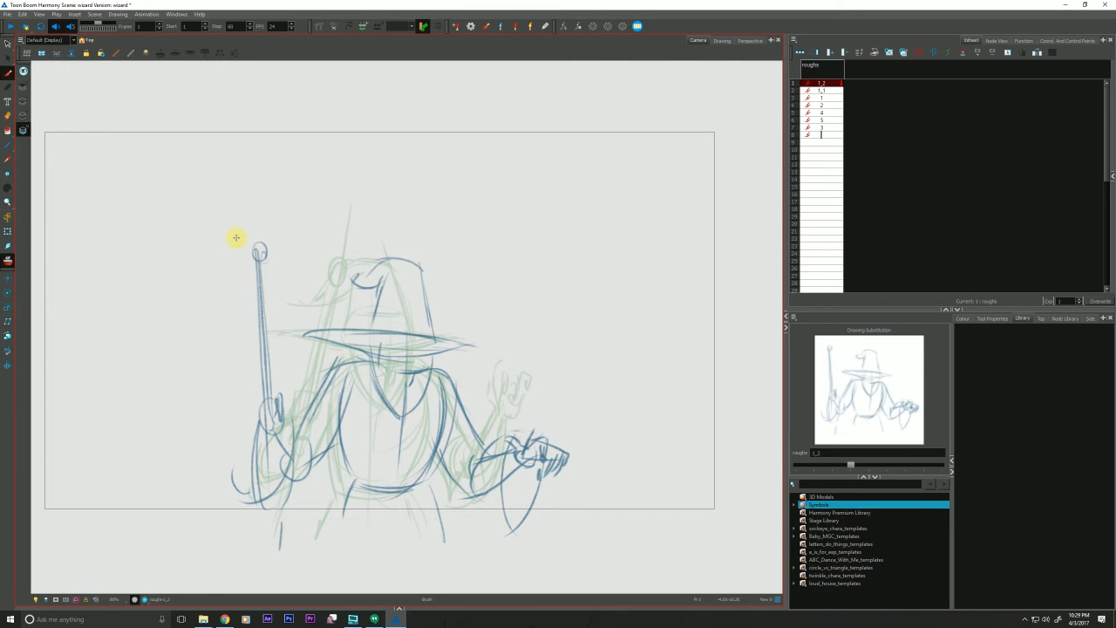
- Turn off onion skin and step through the rough drawings from frame 1 to frame 5
{"action": "left_click", "coordinate": [6, 260]}
{"action": "key", "text": "period"}
{"action": "key", "text": "period"}
{"action": "key", "text": "period"}
{"action": "key", "text": "period"}
{"action": "key", "text": "period"}
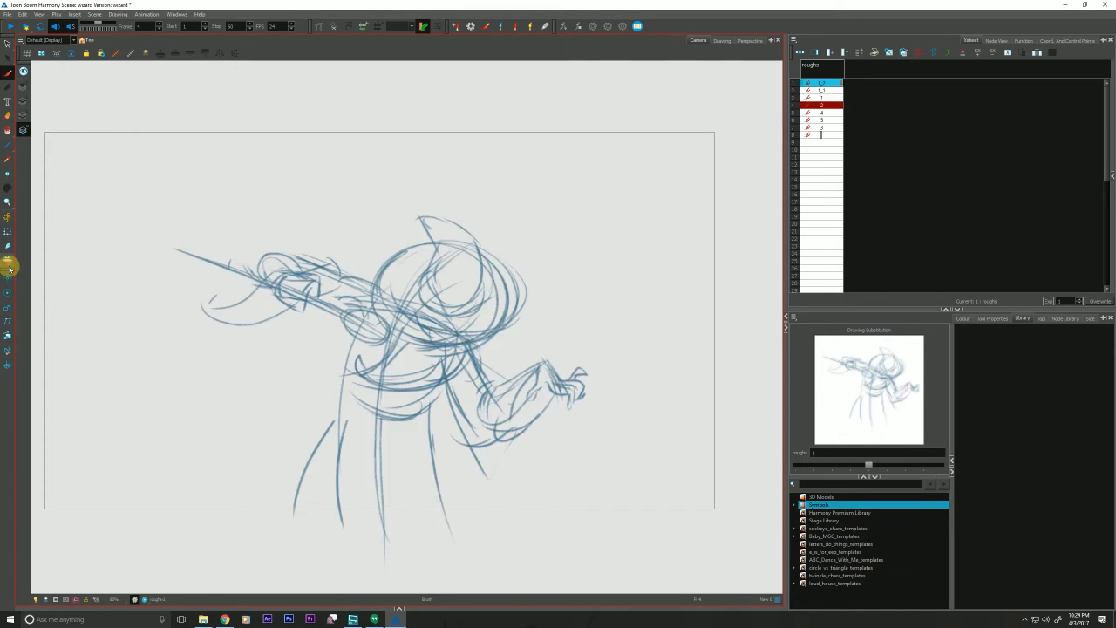
{"action": "key", "text": "period"}
{"action": "key", "text": "comma"}
{"action": "key", "text": "comma"}
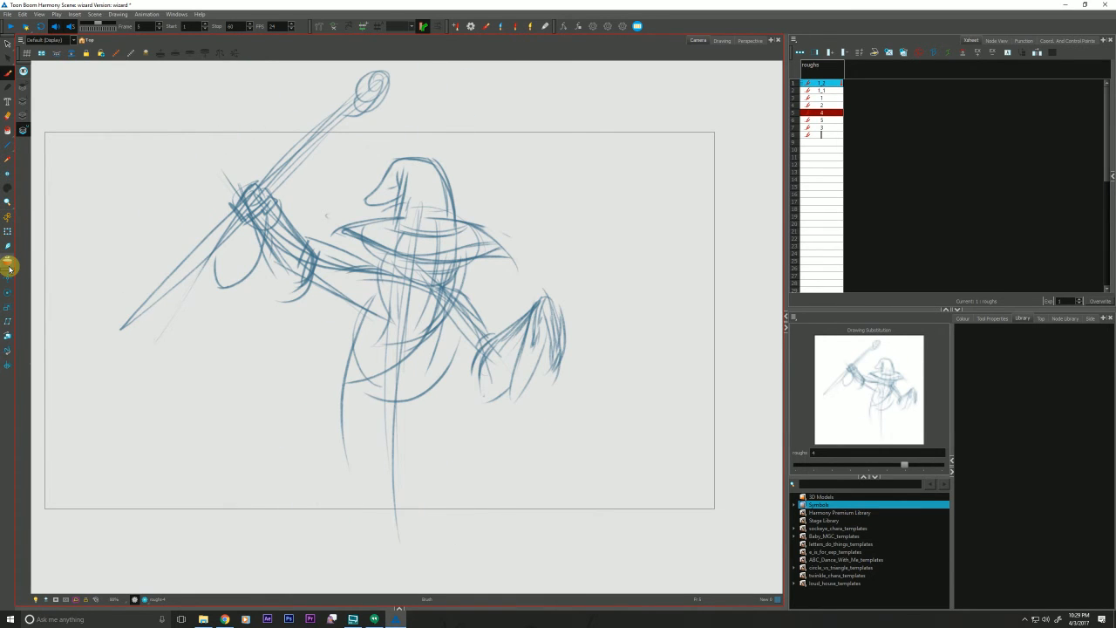
- Flip back and forth between the drawings on frames 4 to 7 to compare the wind-up and raised-arms poses
{"action": "key", "text": "period"}
{"action": "key", "text": "comma"}
{"action": "key", "text": "comma"}
{"action": "key", "text": "period"}
{"action": "key", "text": "period"}
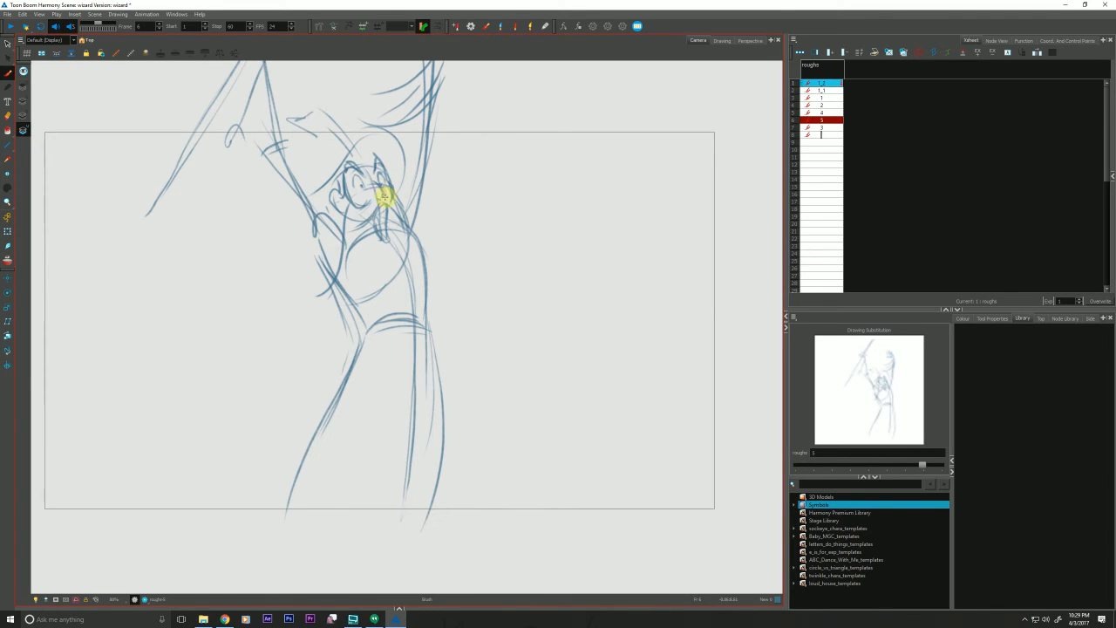
{"action": "key", "text": "comma"}
{"action": "key", "text": "period"}
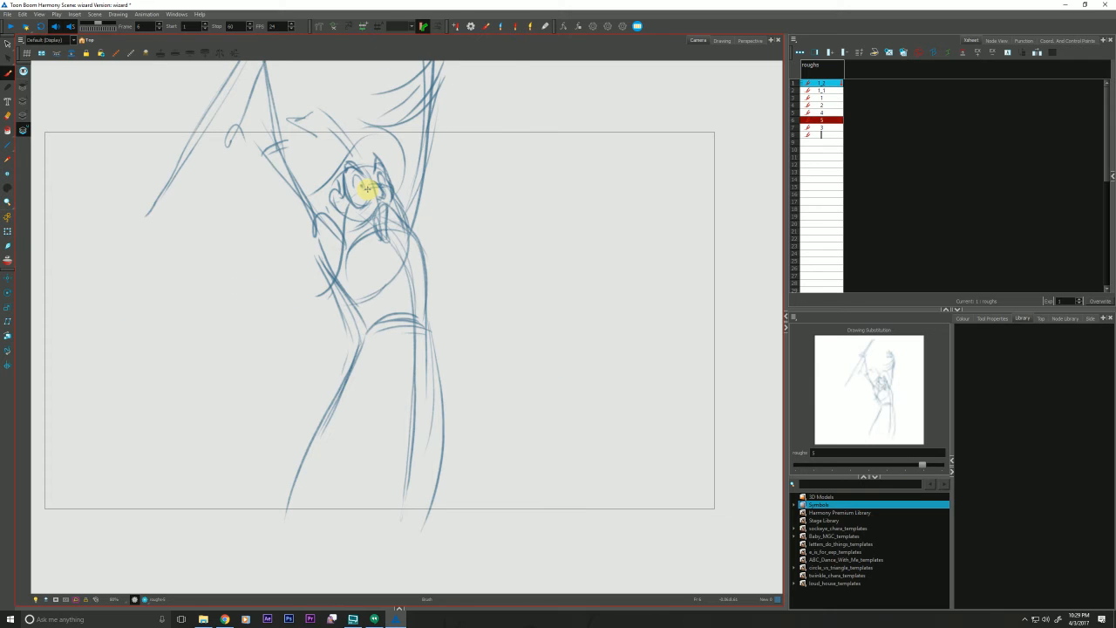
{"action": "key", "text": "comma"}
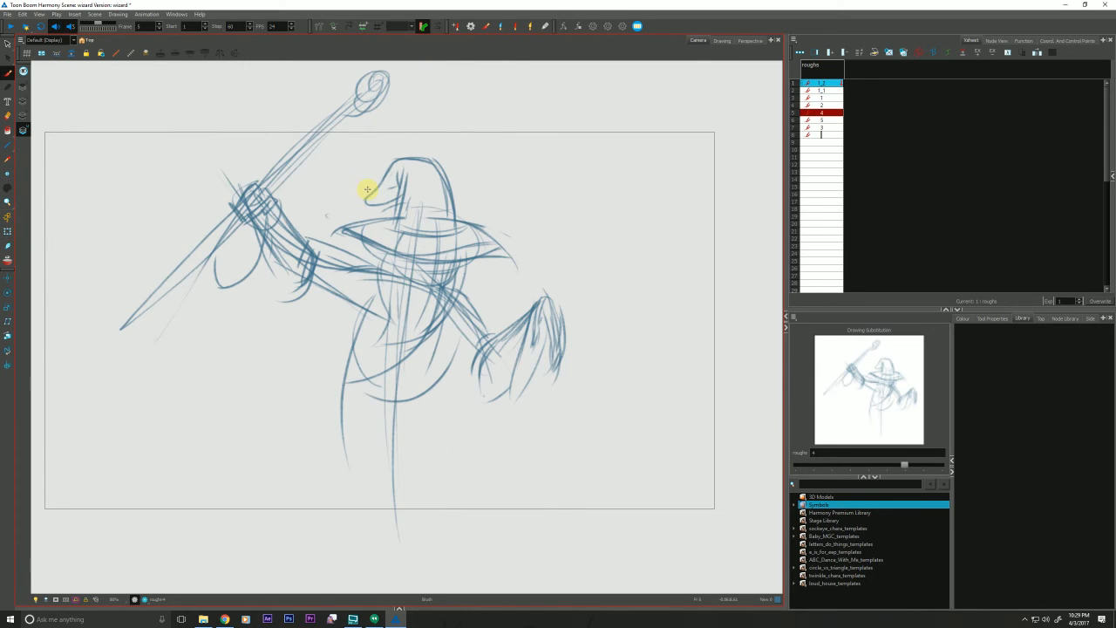
{"action": "key", "text": "comma"}
{"action": "key", "text": "period"}
{"action": "key", "text": "period"}
{"action": "key", "text": "period"}
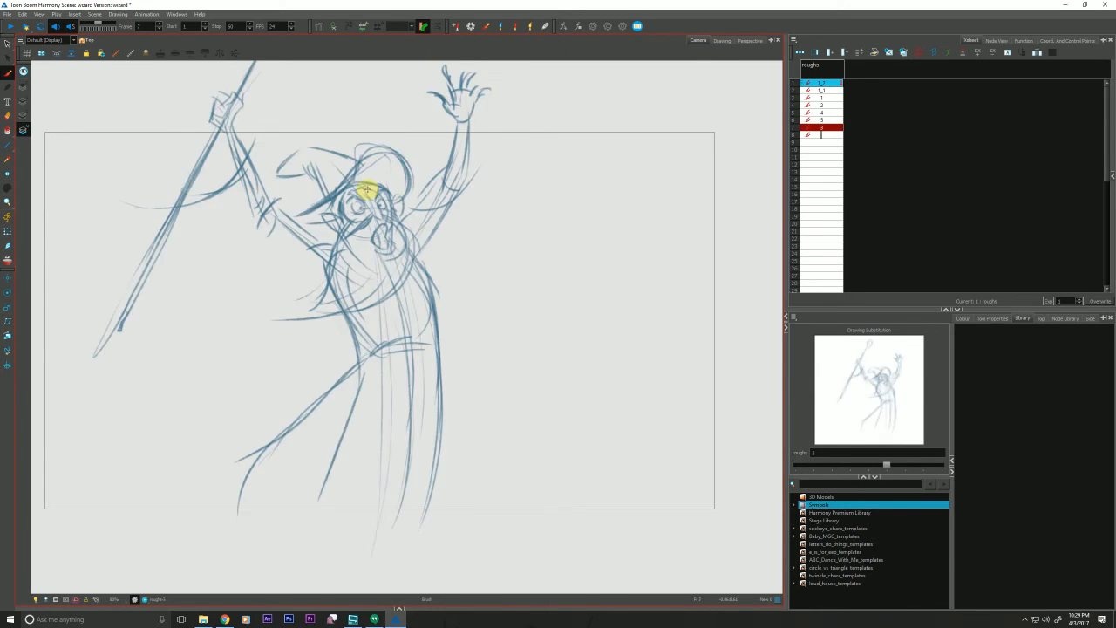
{"action": "key", "text": "comma"}
{"action": "key", "text": "period"}
{"action": "key", "text": "comma"}
{"action": "key", "text": "period"}
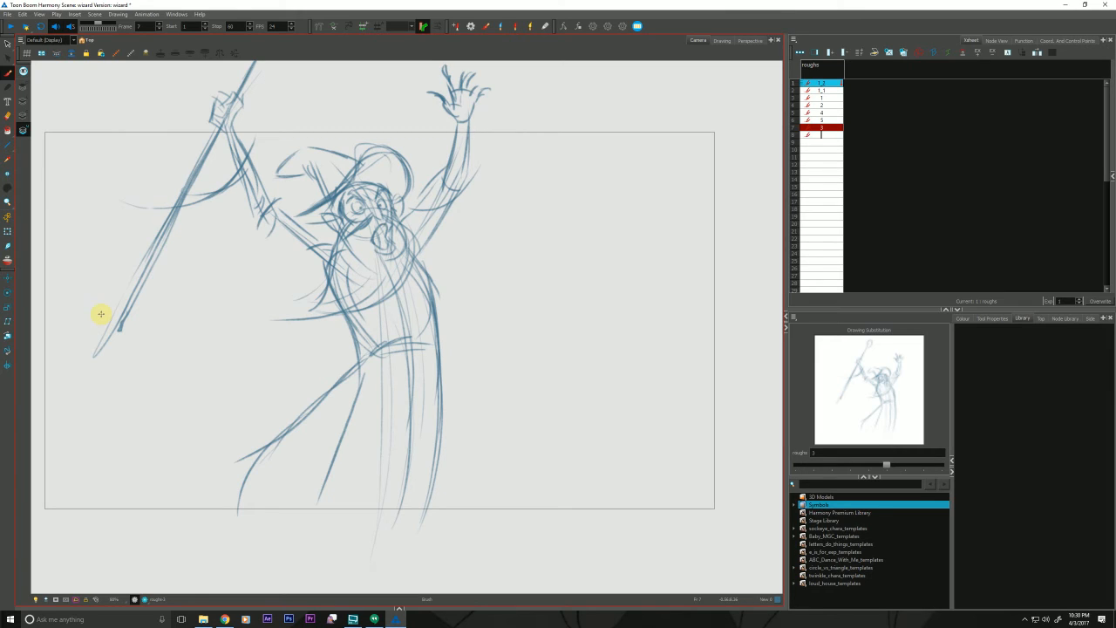
- Flip through the rough drawings from frame 7 back to frame 2 to review the flow of the whole swing
{"action": "key", "text": "comma"}
{"action": "key", "text": "comma"}
{"action": "key", "text": "comma"}
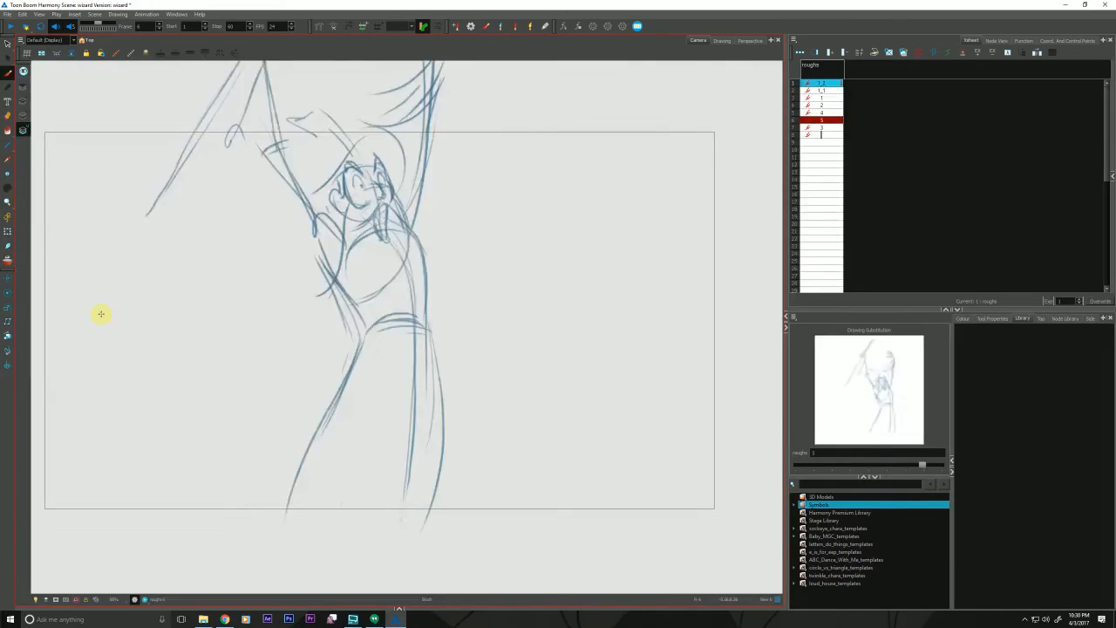
{"action": "key", "text": "comma"}
{"action": "key", "text": "period"}
{"action": "key", "text": "period"}
{"action": "key", "text": "period"}
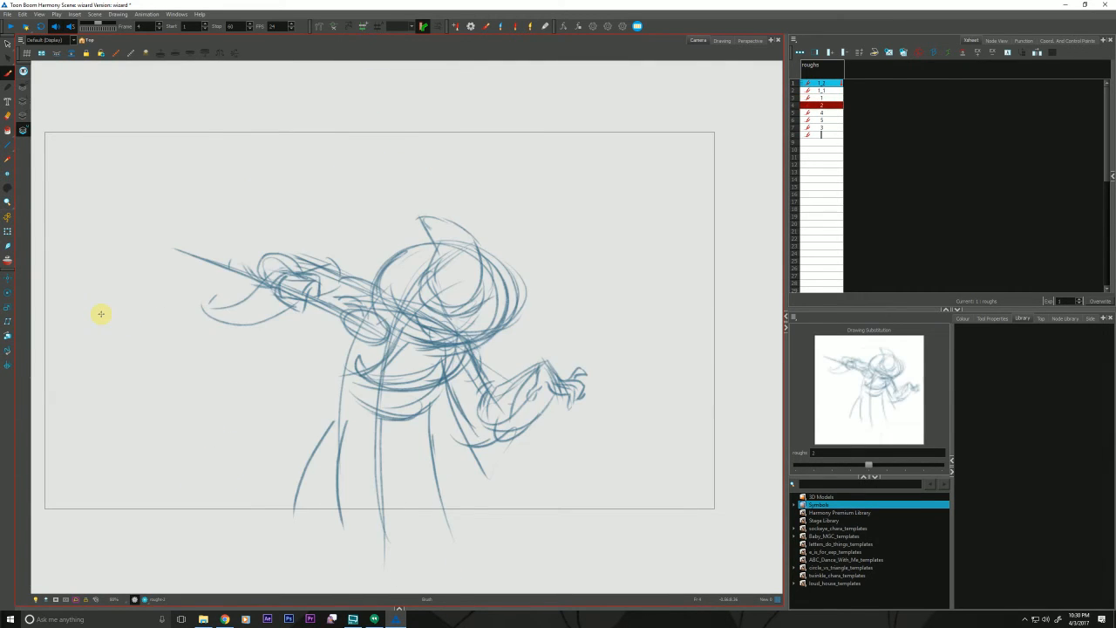
{"action": "key", "text": "comma"}
{"action": "key", "text": "comma"}
{"action": "key", "text": "comma"}
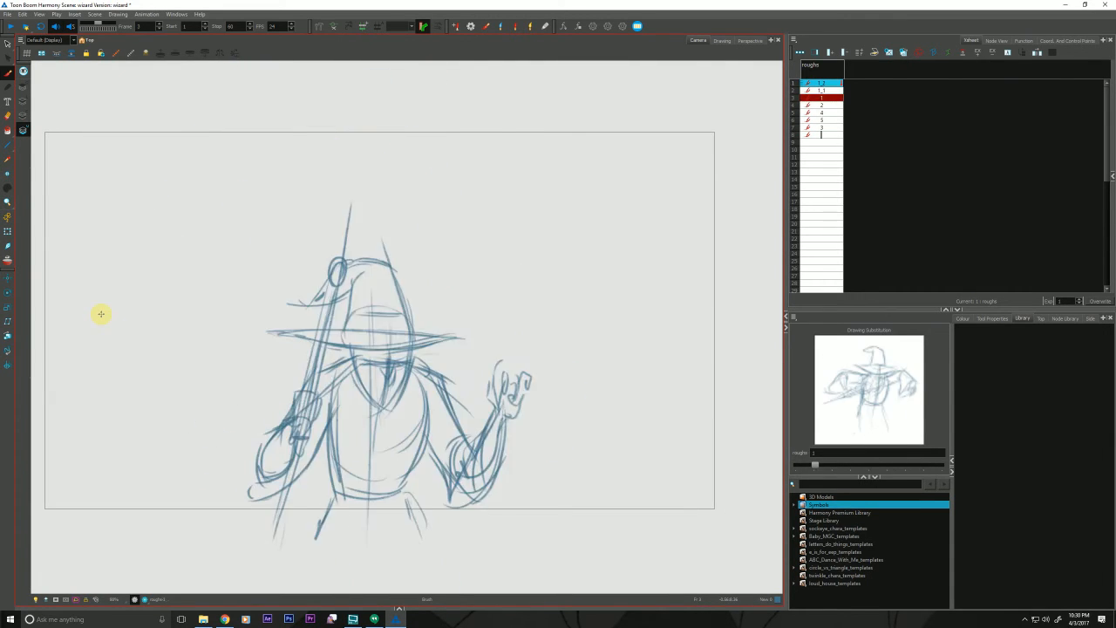
{"action": "key", "text": "period"}
{"action": "key", "text": "period"}
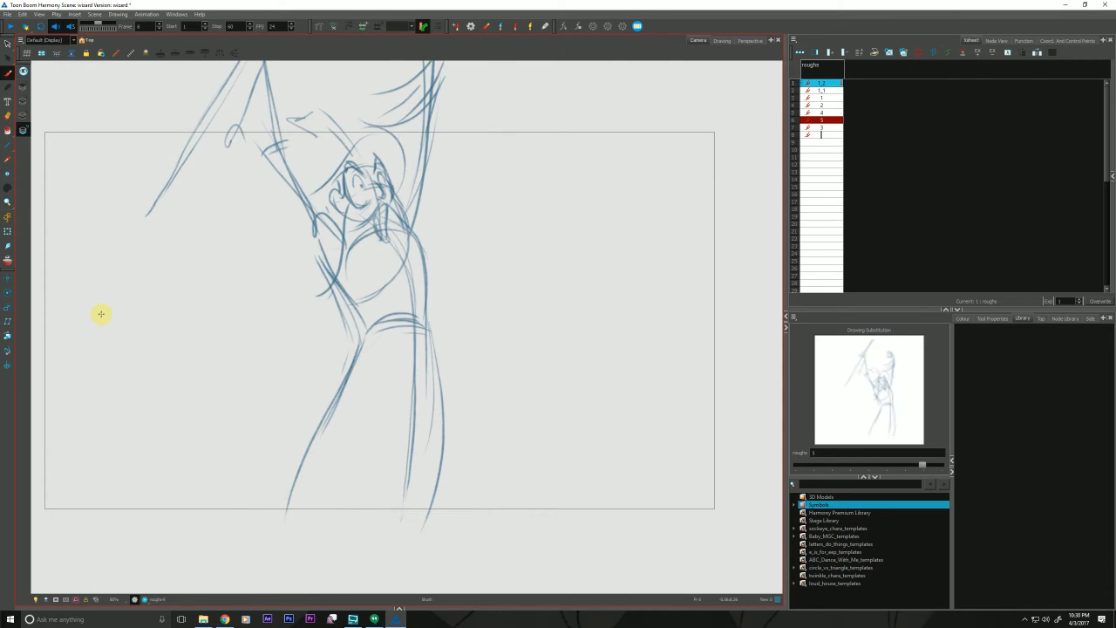
{"action": "key", "text": "comma"}
{"action": "key", "text": "comma"}
{"action": "key", "text": "comma"}
{"action": "key", "text": "comma"}
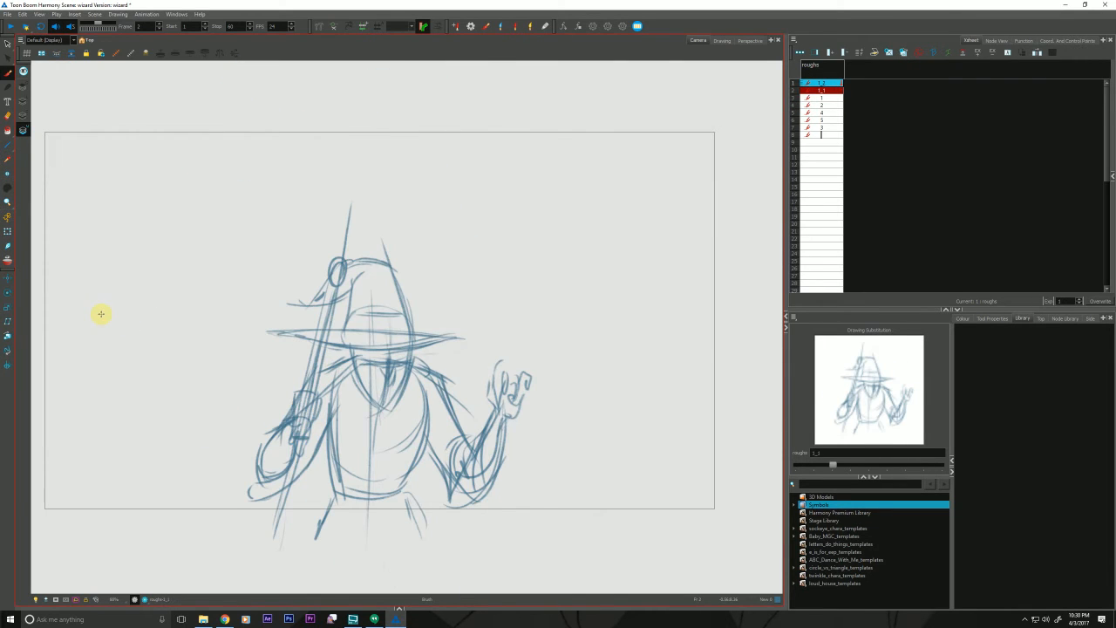
- Erase the stray line extending above the staff's tip in the drawing on frame 2
{"action": "key", "text": "comma"}
{"action": "key", "text": "period"}
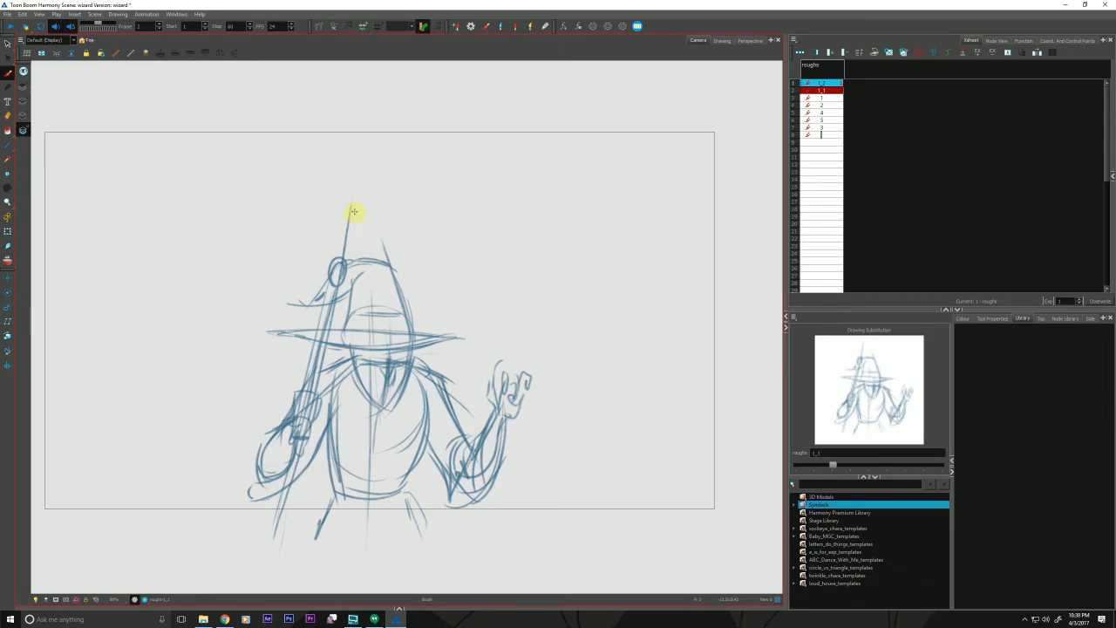
{"action": "key", "text": "e"}
{"action": "left_click_drag", "start_coordinate": [351, 209], "coordinate": [344, 246]}
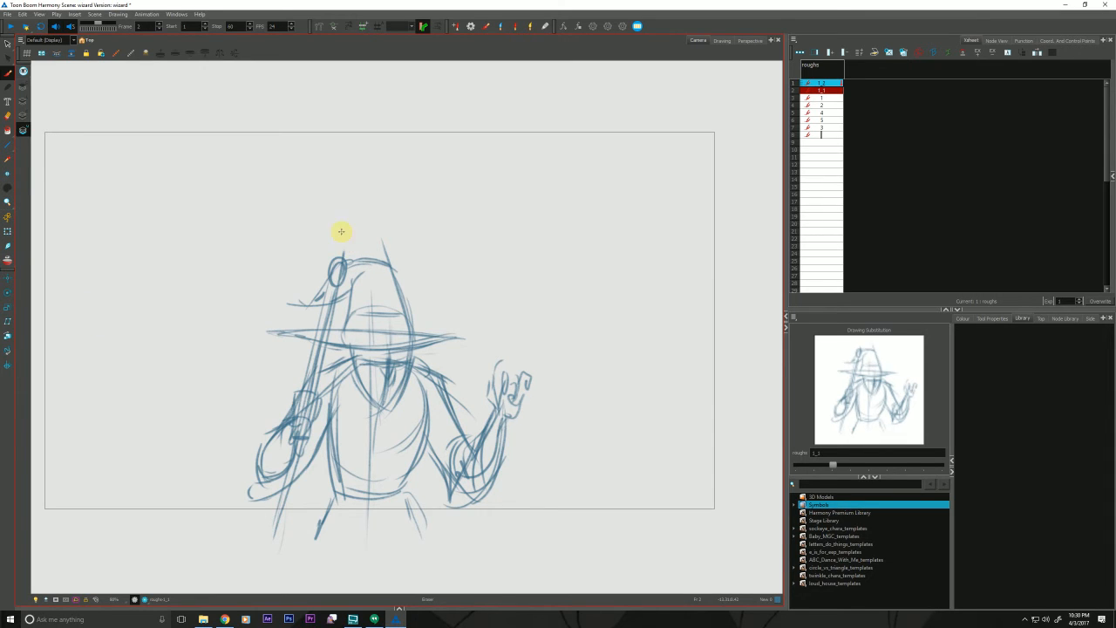
- Go to the drawing on frame 5 and reinforce the hanging sleeve of the wizard's free arm
{"action": "key", "text": "period"}
{"action": "key", "text": "period"}
{"action": "key", "text": "period"}
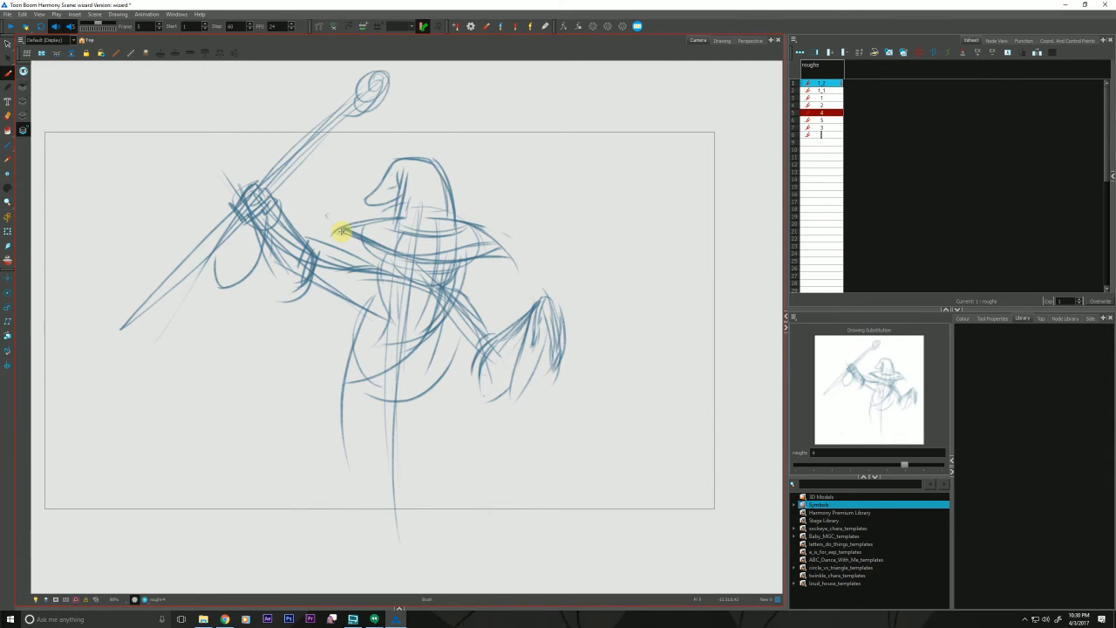
{"action": "mouse_move", "coordinate": [339, 232]}
{"action": "left_mouse_down"}
{"action": "mouse_move", "coordinate": [293, 256]}
{"action": "mouse_move", "coordinate": [278, 206]}
{"action": "mouse_move", "coordinate": [210, 297]}
{"action": "mouse_move", "coordinate": [228, 291]}
{"action": "mouse_move", "coordinate": [259, 206]}
{"action": "left_mouse_up"}
{"action": "mouse_move", "coordinate": [531, 306]}
{"action": "left_mouse_down"}
{"action": "mouse_move", "coordinate": [505, 395]}
{"action": "mouse_move", "coordinate": [550, 333]}
{"action": "mouse_move", "coordinate": [496, 310]}
{"action": "left_mouse_up"}
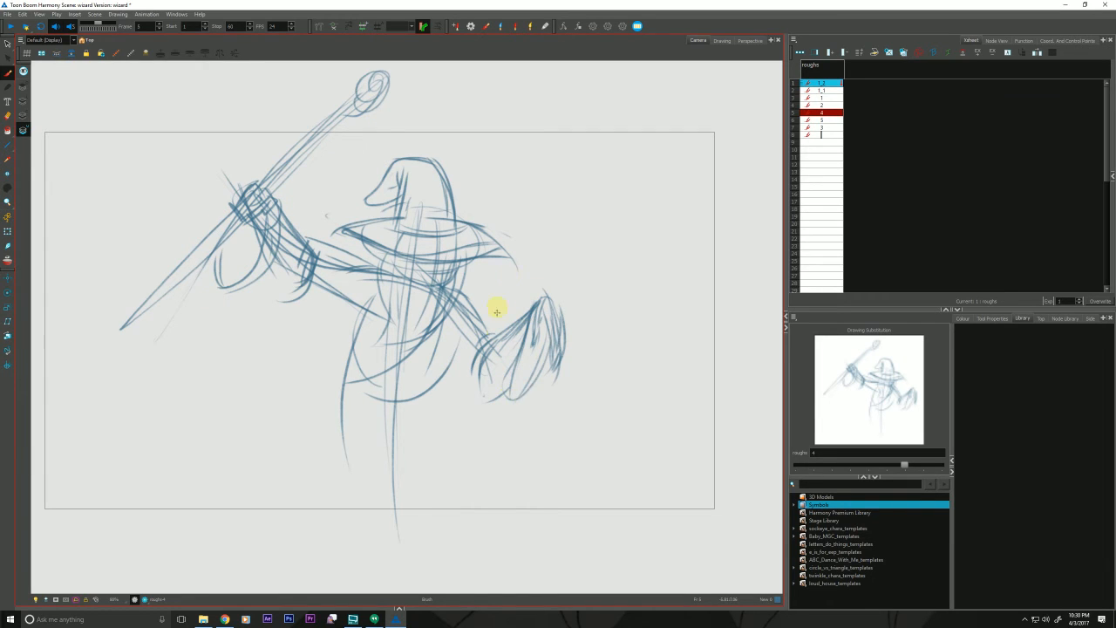
- On frame 5, reinforce the wizard's torso outline and draw long robe lines falling from both sides of the waist
{"action": "mouse_move", "coordinate": [475, 385]}
{"action": "left_mouse_down"}
{"action": "mouse_move", "coordinate": [455, 359]}
{"action": "mouse_move", "coordinate": [491, 397]}
{"action": "mouse_move", "coordinate": [445, 332]}
{"action": "mouse_move", "coordinate": [488, 403]}
{"action": "mouse_move", "coordinate": [488, 349]}
{"action": "mouse_move", "coordinate": [427, 249]}
{"action": "left_mouse_up"}
{"action": "left_click_drag", "start_coordinate": [443, 317], "coordinate": [471, 387]}
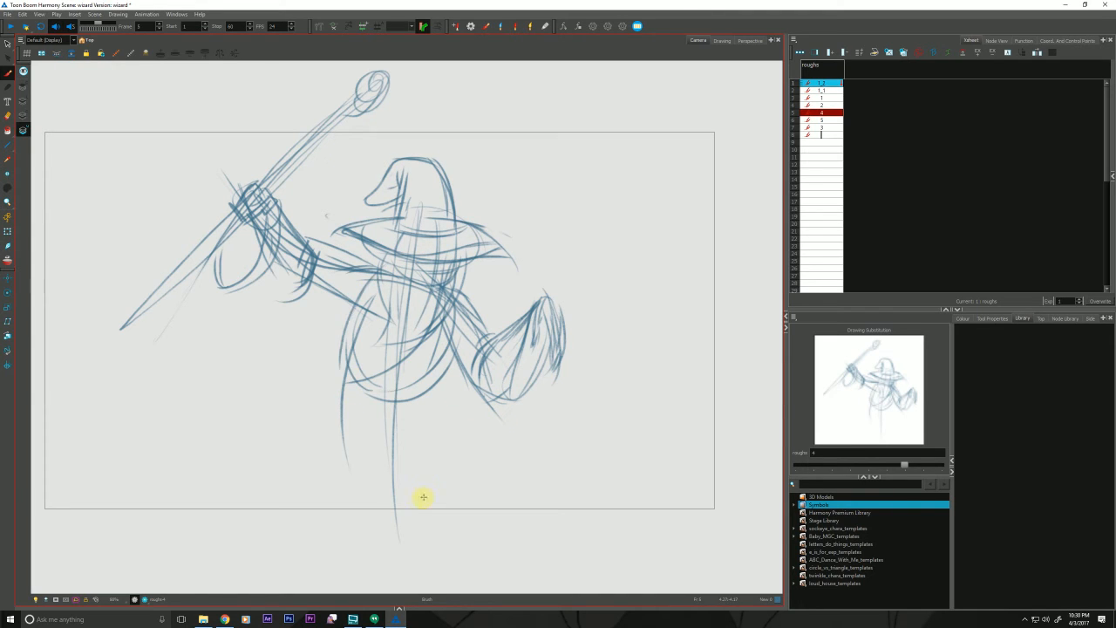
{"action": "key", "text": "period"}
{"action": "mouse_move", "coordinate": [351, 367]}
{"action": "left_mouse_down"}
{"action": "mouse_move", "coordinate": [420, 373]}
{"action": "mouse_move", "coordinate": [350, 367]}
{"action": "left_mouse_up"}
{"action": "left_click_drag", "start_coordinate": [431, 387], "coordinate": [452, 524]}
{"action": "left_click_drag", "start_coordinate": [352, 313], "coordinate": [333, 505]}
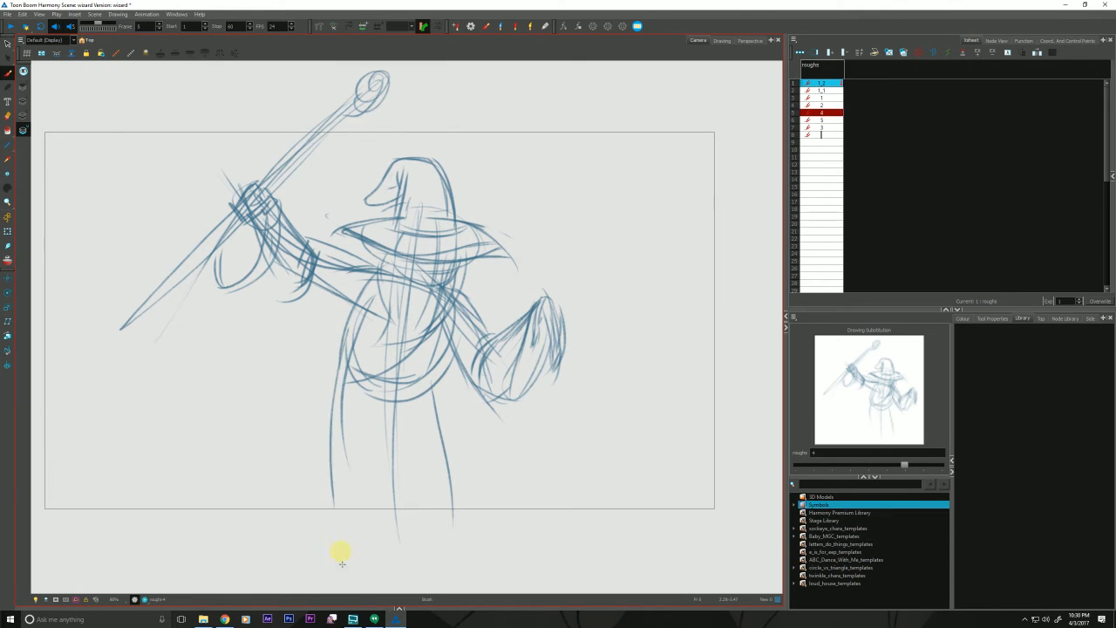
- Go to the drawing on frame 6 and strengthen both raised arms, adding the hanging sleeve below the staff hand
{"action": "key", "text": "period"}
{"action": "key", "text": "period"}
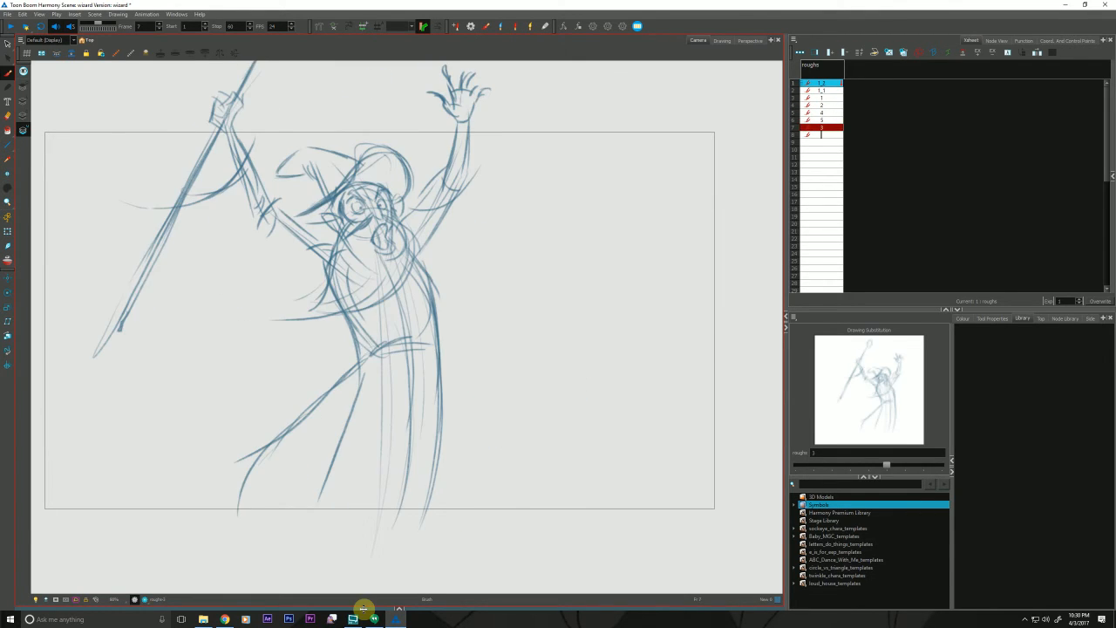
{"action": "key", "text": "period"}
{"action": "left_click_drag", "start_coordinate": [188, 247], "coordinate": [203, 470]}
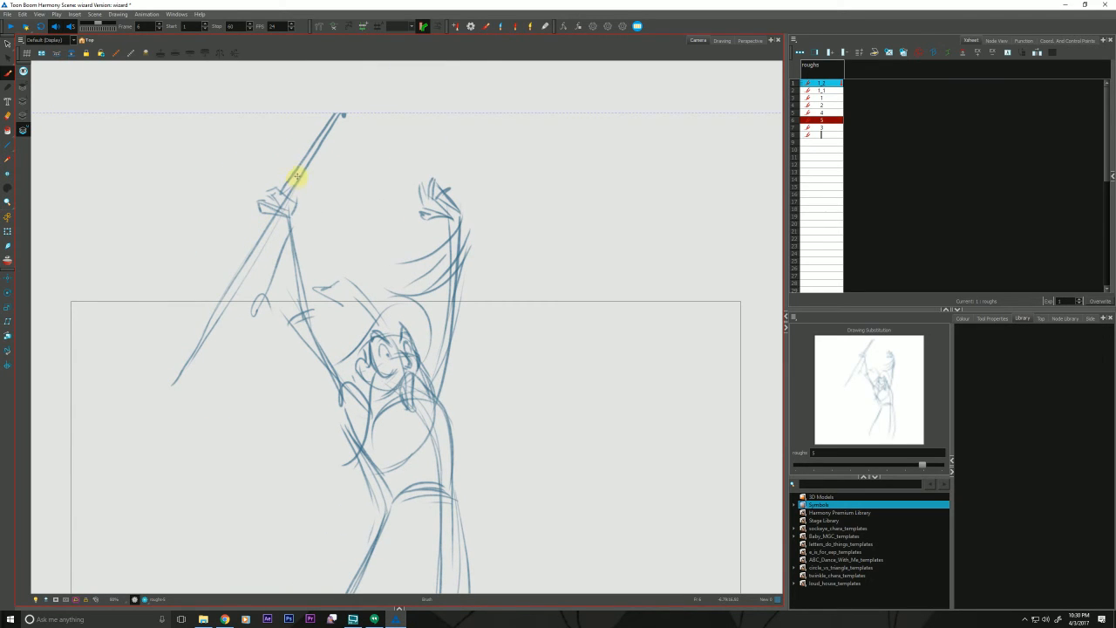
{"action": "left_click_drag", "start_coordinate": [338, 123], "coordinate": [340, 134]}
{"action": "mouse_move", "coordinate": [456, 220]}
{"action": "left_mouse_down"}
{"action": "mouse_move", "coordinate": [436, 261]}
{"action": "mouse_move", "coordinate": [398, 294]}
{"action": "mouse_move", "coordinate": [436, 256]}
{"action": "mouse_move", "coordinate": [444, 283]}
{"action": "mouse_move", "coordinate": [461, 217]}
{"action": "mouse_move", "coordinate": [424, 328]}
{"action": "left_mouse_up"}
{"action": "left_click_drag", "start_coordinate": [418, 368], "coordinate": [436, 315]}
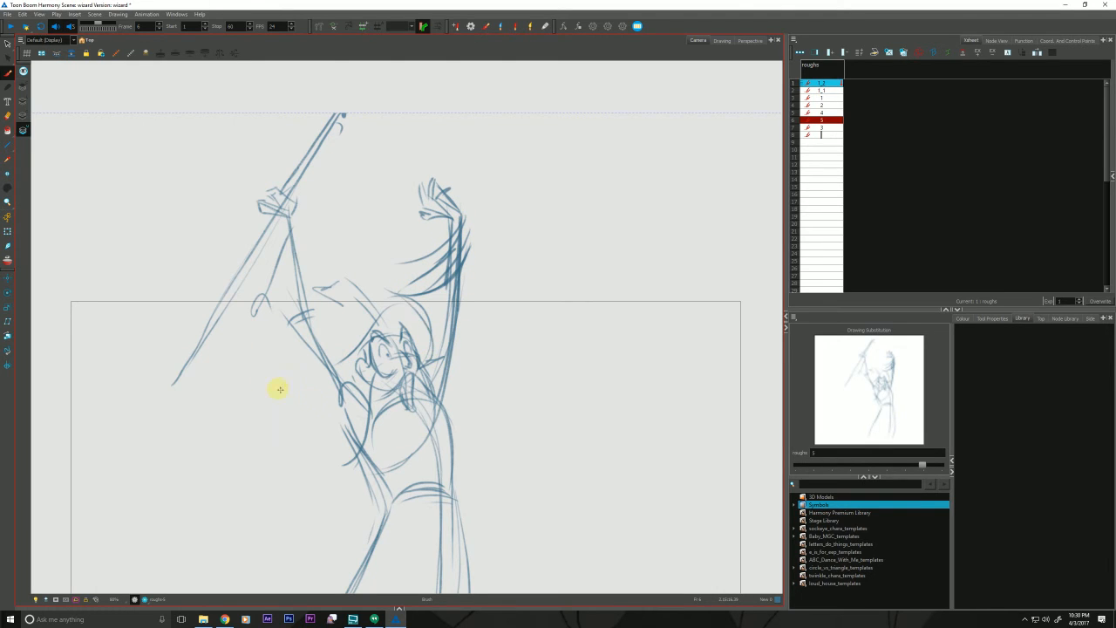
{"action": "left_click_drag", "start_coordinate": [300, 235], "coordinate": [250, 326]}
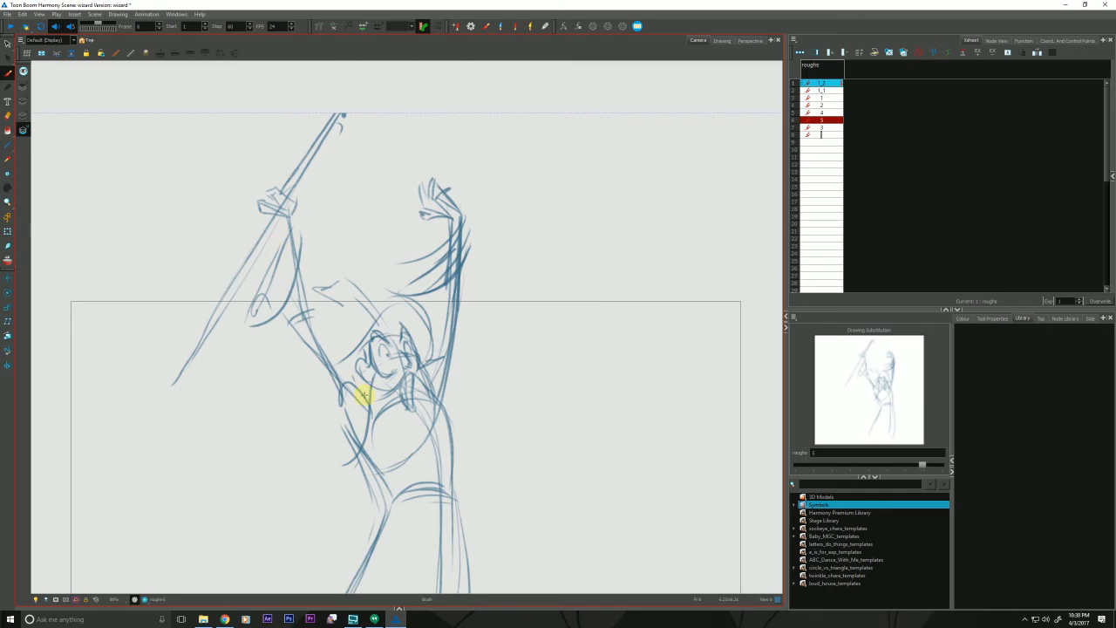
{"action": "mouse_move", "coordinate": [356, 378]}
{"action": "left_mouse_down"}
{"action": "mouse_move", "coordinate": [304, 265]}
{"action": "mouse_move", "coordinate": [293, 205]}
{"action": "left_mouse_up"}
- On frame 6, redraw the wizard's hat with a curved brim, a rounded crown and a bent tip
{"action": "left_click_drag", "start_coordinate": [189, 415], "coordinate": [172, 428]}
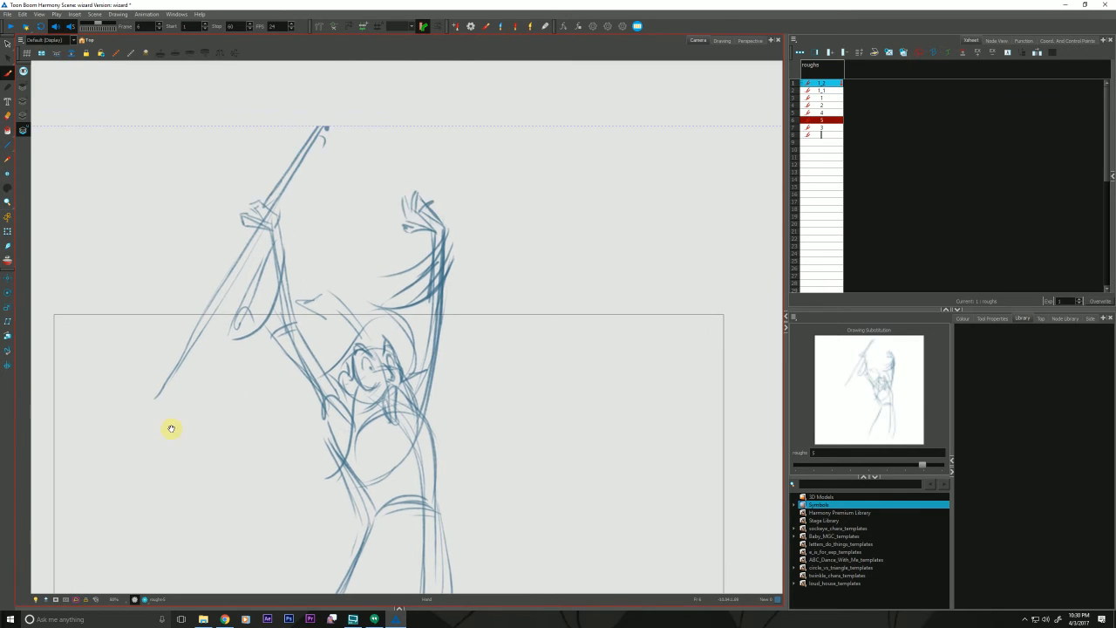
{"action": "key", "text": "g"}
{"action": "key", "text": "f"}
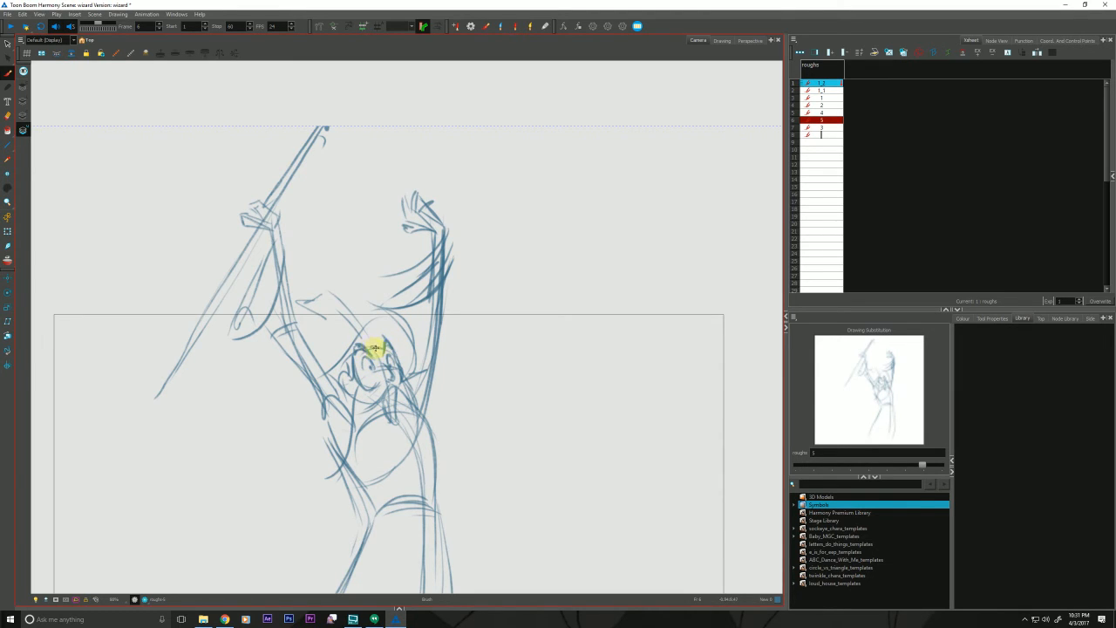
{"action": "mouse_move", "coordinate": [325, 374]}
{"action": "left_mouse_down"}
{"action": "mouse_move", "coordinate": [361, 321]}
{"action": "mouse_move", "coordinate": [413, 342]}
{"action": "left_mouse_up"}
{"action": "left_click_drag", "start_coordinate": [360, 316], "coordinate": [415, 353]}
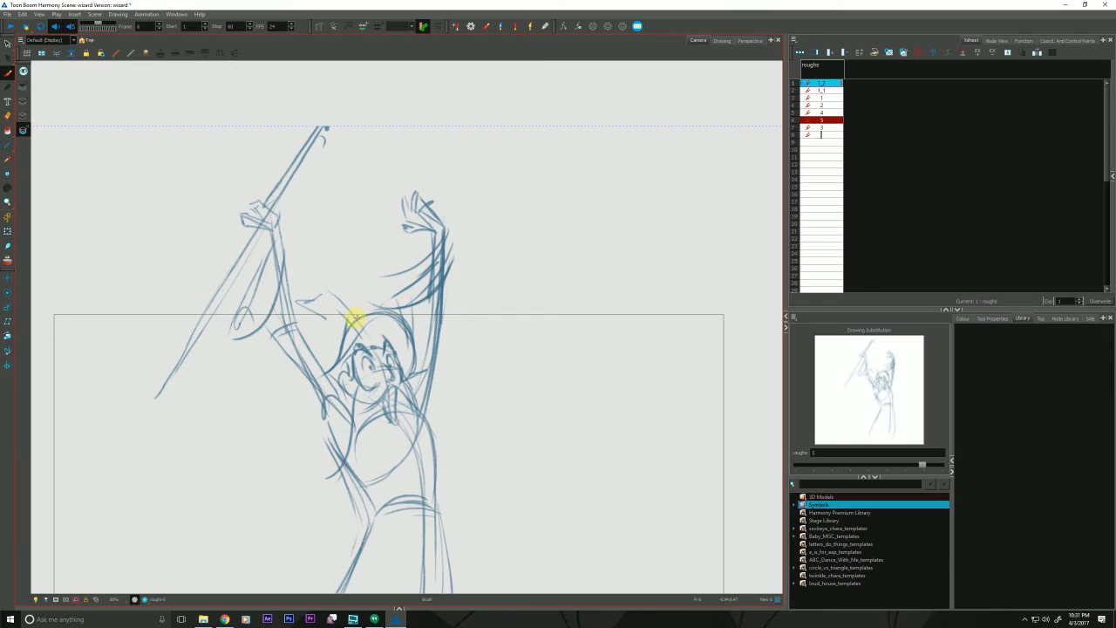
{"action": "mouse_move", "coordinate": [374, 322]}
{"action": "left_mouse_down"}
{"action": "mouse_move", "coordinate": [316, 308]}
{"action": "mouse_move", "coordinate": [292, 325]}
{"action": "left_mouse_up"}
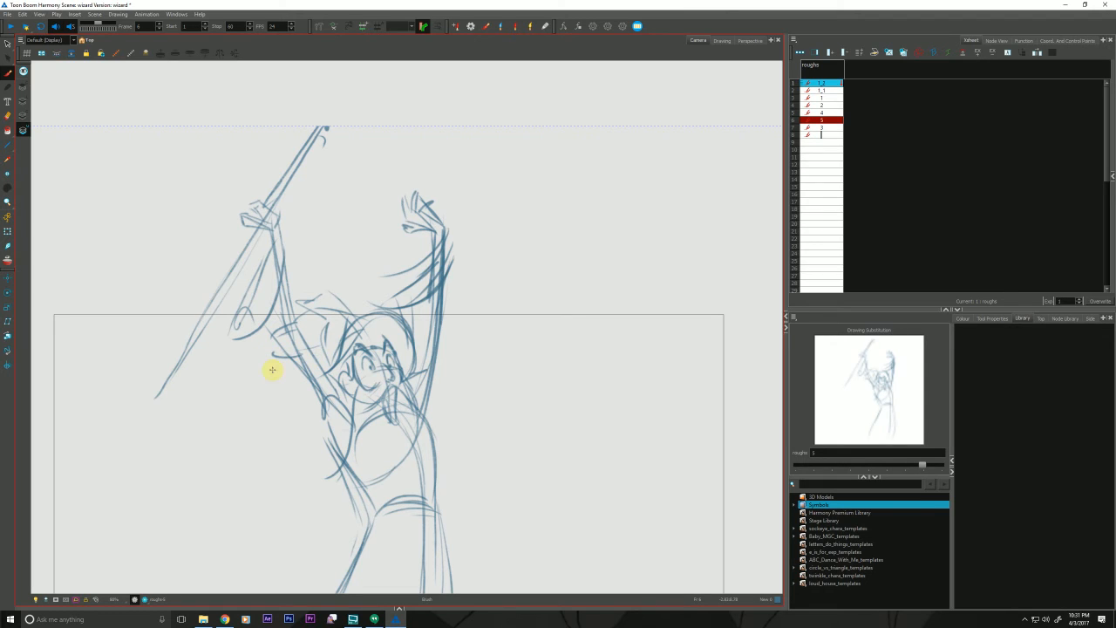
- On frame 6, darken the sides of the wizard's torso and add a contour to the raised free arm
{"action": "left_click_drag", "start_coordinate": [236, 519], "coordinate": [247, 330]}
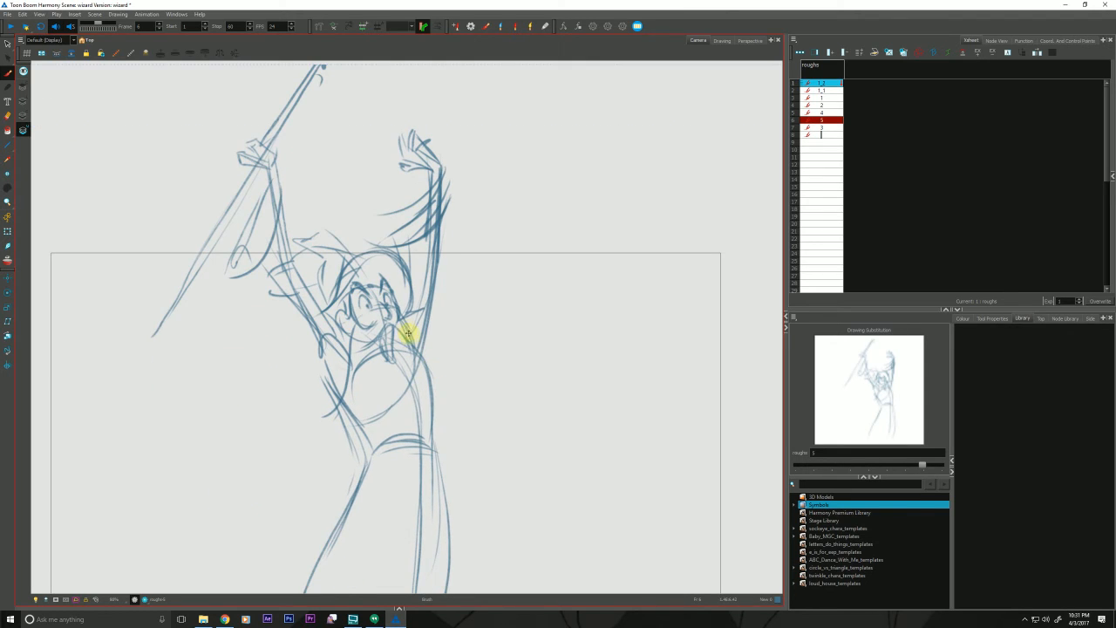
{"action": "mouse_move", "coordinate": [409, 334]}
{"action": "left_mouse_down"}
{"action": "mouse_move", "coordinate": [431, 448]}
{"action": "mouse_move", "coordinate": [418, 343]}
{"action": "left_mouse_up"}
{"action": "mouse_move", "coordinate": [320, 338]}
{"action": "left_mouse_down"}
{"action": "mouse_move", "coordinate": [366, 439]}
{"action": "mouse_move", "coordinate": [323, 343]}
{"action": "left_mouse_up"}
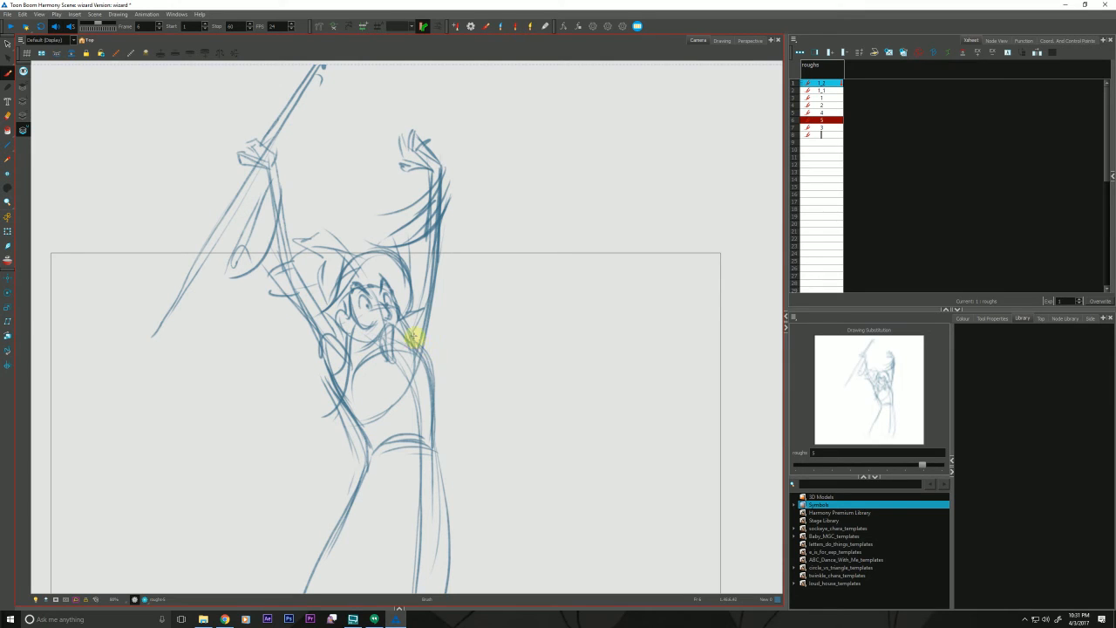
{"action": "left_click_drag", "start_coordinate": [432, 180], "coordinate": [427, 223]}
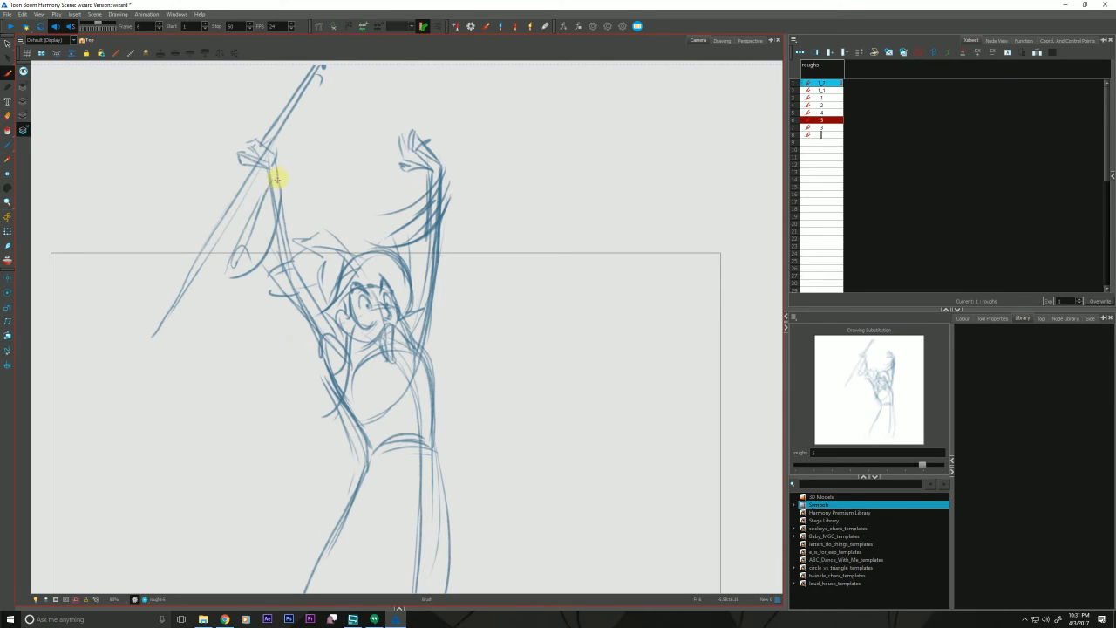
{"action": "mouse_move", "coordinate": [273, 180]}
{"action": "left_mouse_down"}
{"action": "mouse_move", "coordinate": [259, 241]}
{"action": "mouse_move", "coordinate": [222, 283]}
{"action": "left_mouse_up"}
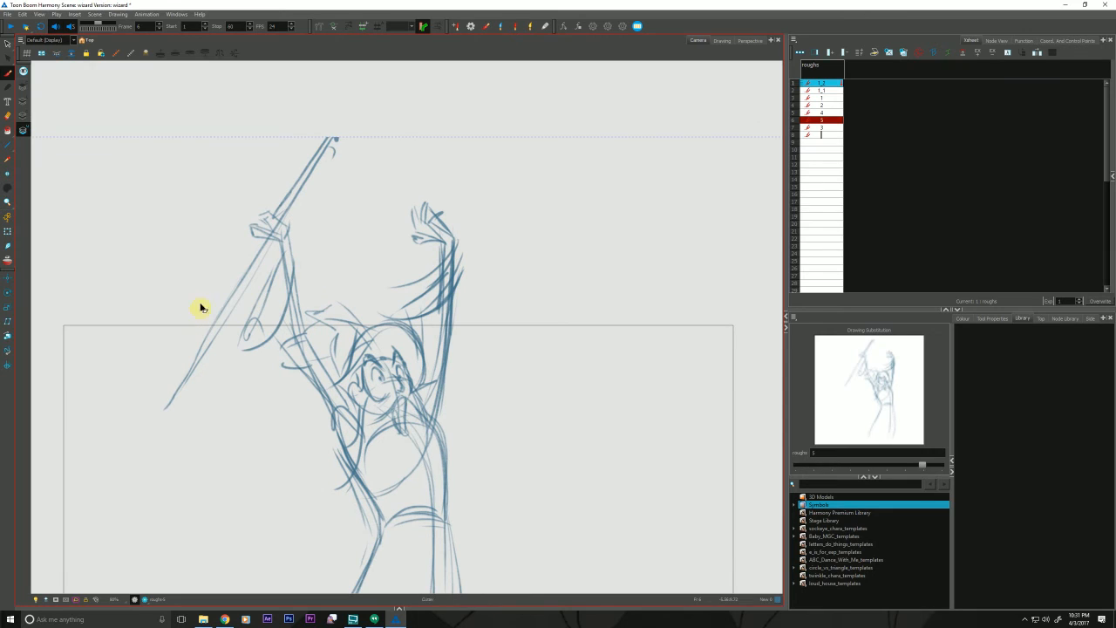
- Cut out the staff with its gripping hand and sleeve on frame 6 and move them slightly lower
{"action": "key", "text": "alt+s"}
{"action": "mouse_move", "coordinate": [216, 236]}
{"action": "left_mouse_down"}
{"action": "mouse_move", "coordinate": [299, 130]}
{"action": "mouse_move", "coordinate": [299, 241]}
{"action": "mouse_move", "coordinate": [136, 441]}
{"action": "mouse_move", "coordinate": [217, 237]}
{"action": "left_mouse_up"}
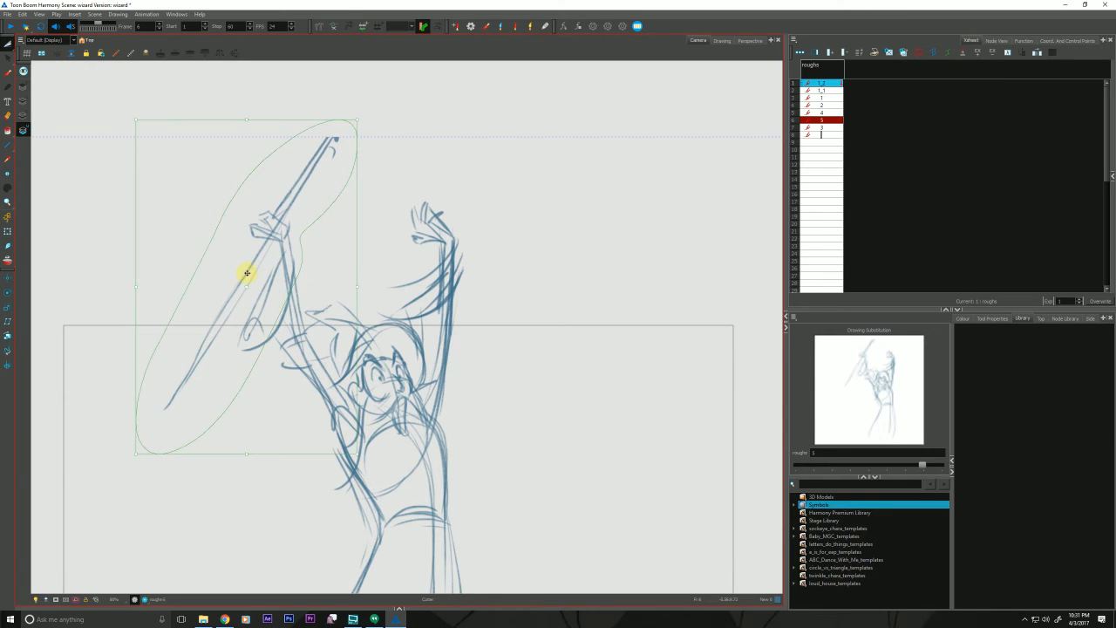
{"action": "left_click_drag", "start_coordinate": [246, 275], "coordinate": [250, 287]}
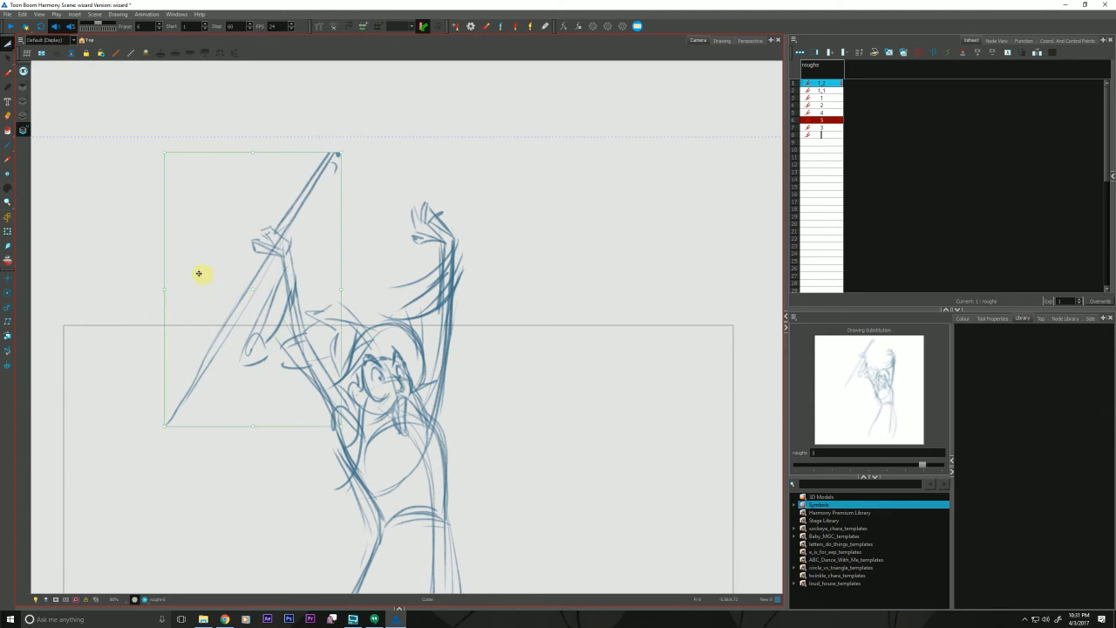
{"action": "left_click", "coordinate": [140, 259]}
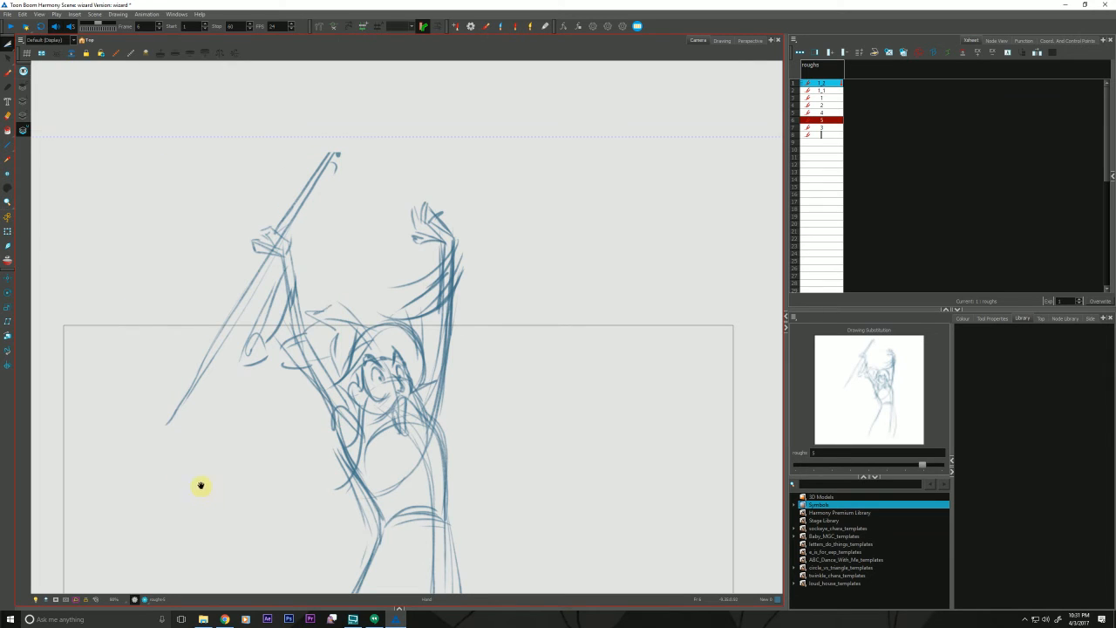
- Compare with frame 7, nudge frame 6's staff and hand slightly up and outward, and redraw the broken arm lines with the Brush
{"action": "left_click_drag", "start_coordinate": [201, 486], "coordinate": [192, 451]}
{"action": "key", "text": "."}
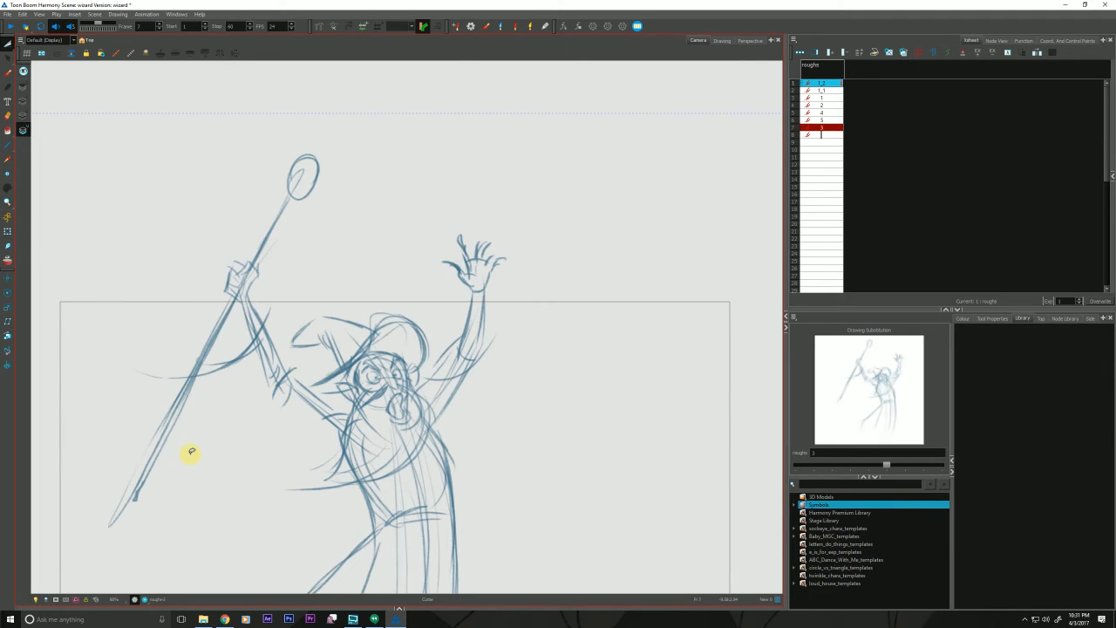
{"action": "mouse_move", "coordinate": [207, 500]}
{"action": "left_mouse_down"}
{"action": "mouse_move", "coordinate": [219, 416]}
{"action": "mouse_move", "coordinate": [271, 406]}
{"action": "mouse_move", "coordinate": [280, 439]}
{"action": "left_mouse_up"}
{"action": "key", "text": "."}
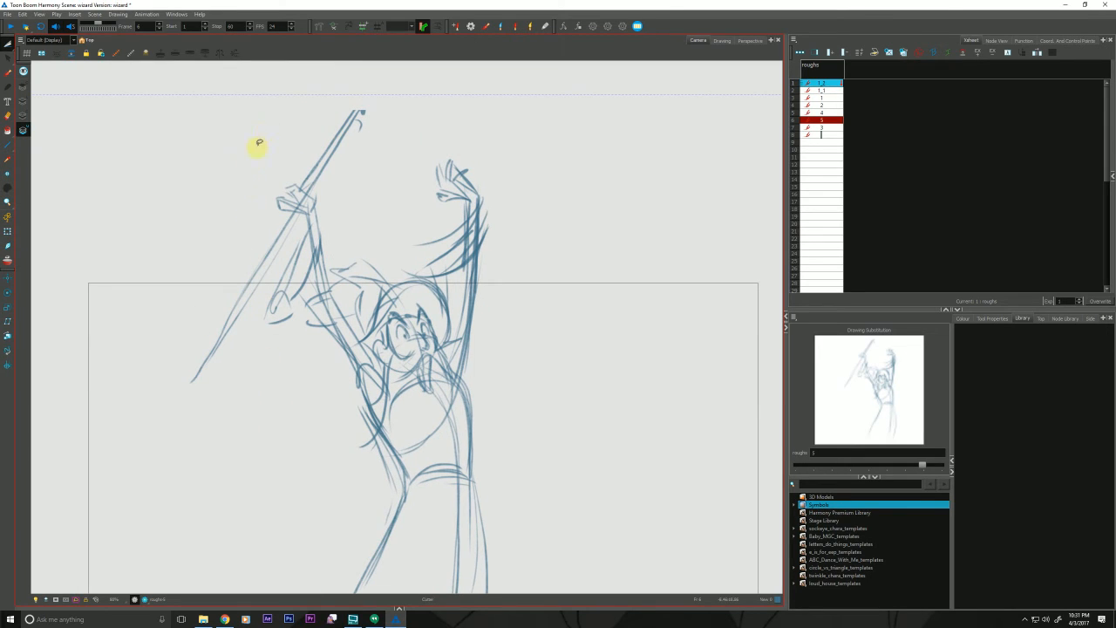
{"action": "mouse_move", "coordinate": [259, 142]}
{"action": "left_mouse_down"}
{"action": "mouse_move", "coordinate": [356, 187]}
{"action": "mouse_move", "coordinate": [207, 423]}
{"action": "mouse_move", "coordinate": [149, 371]}
{"action": "left_mouse_up"}
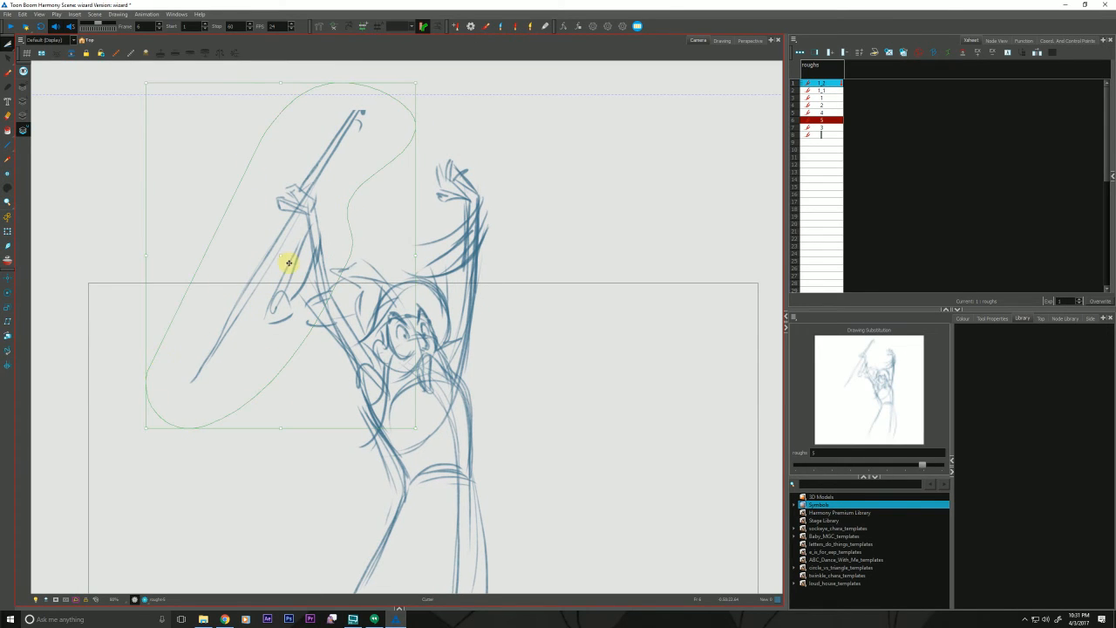
{"action": "left_click_drag", "start_coordinate": [289, 262], "coordinate": [269, 240]}
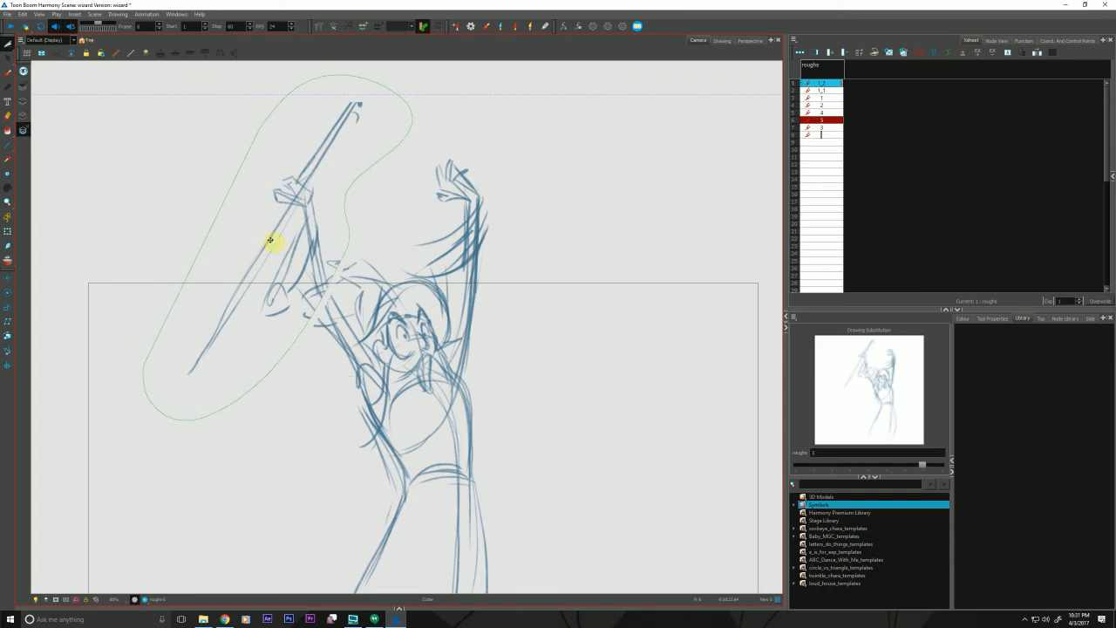
{"action": "left_click", "coordinate": [259, 360]}
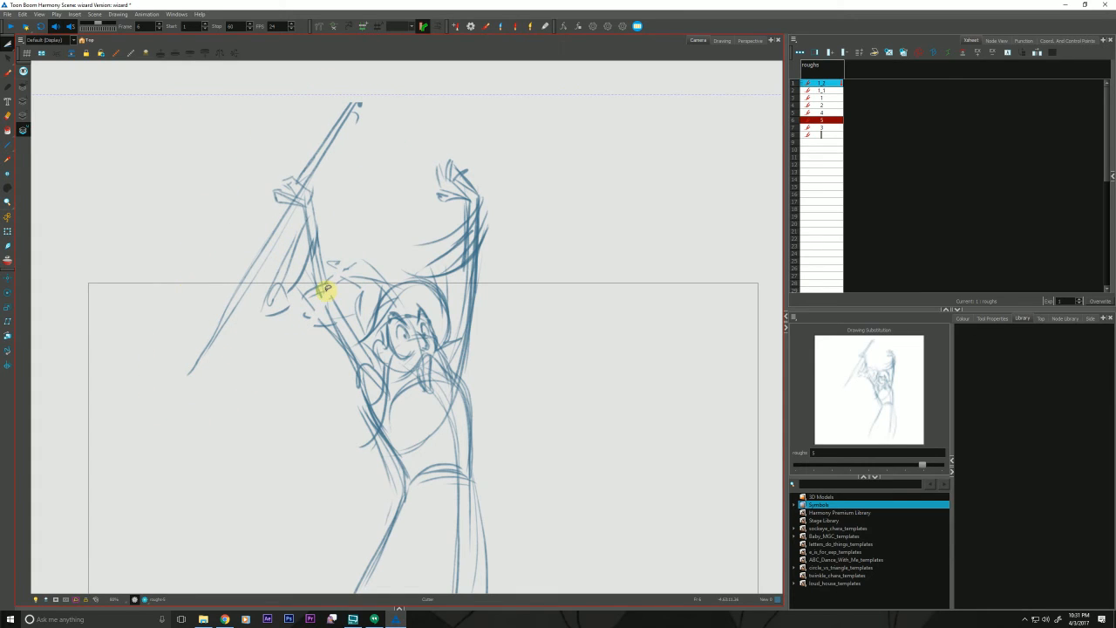
{"action": "key", "text": "alt+b"}
{"action": "mouse_move", "coordinate": [342, 311]}
{"action": "left_mouse_down"}
{"action": "mouse_move", "coordinate": [318, 247]}
{"action": "mouse_move", "coordinate": [367, 369]}
{"action": "left_mouse_up"}
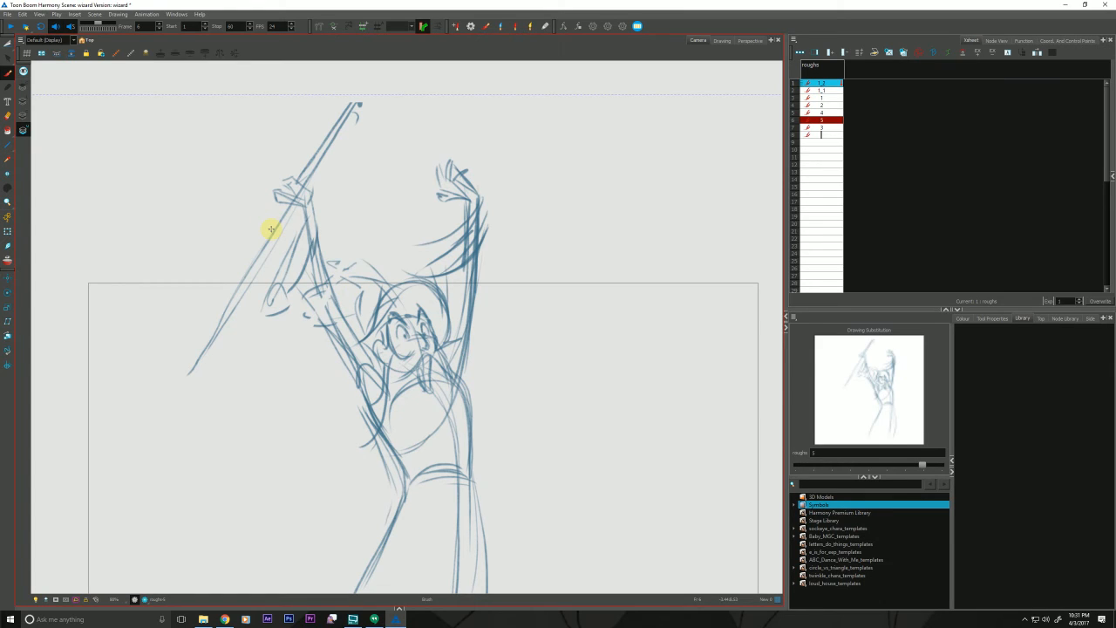
- Flip through all the rough drawings to review the flow of the whole staff swing
{"action": "left_click_drag", "start_coordinate": [254, 409], "coordinate": [338, 338]}
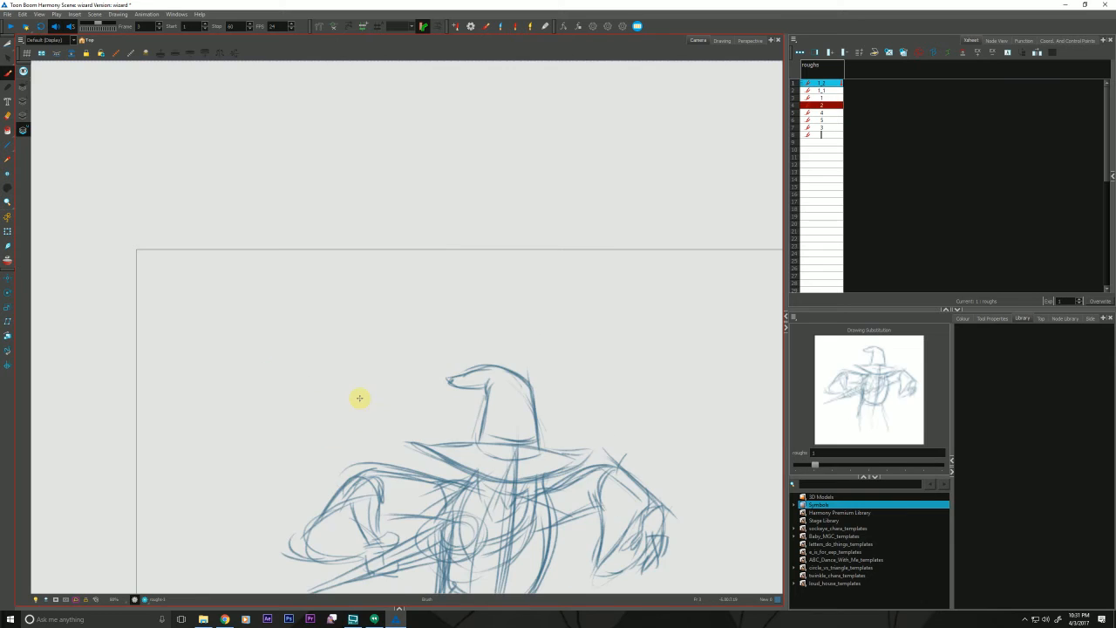
{"action": "key", "text": "."}
{"action": "left_click_drag", "start_coordinate": [297, 476], "coordinate": [224, 268]}
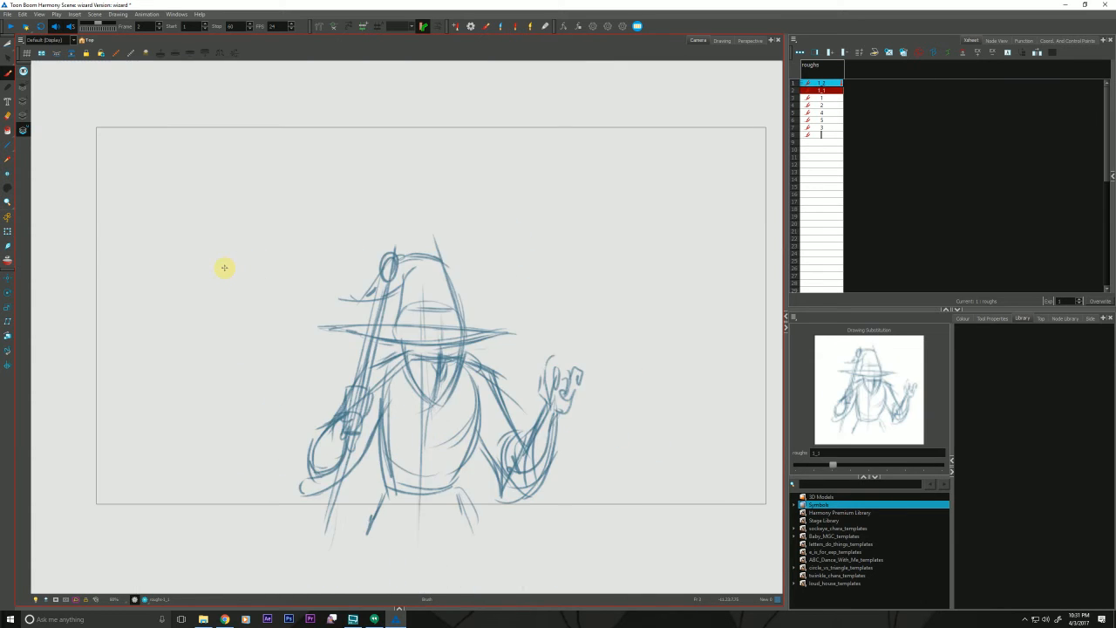
{"action": "key", "text": "."}
{"action": "key", "text": "."}
{"action": "key", "text": "."}
{"action": "key", "text": "."}
{"action": "key", "text": "."}
{"action": "key", "text": "."}
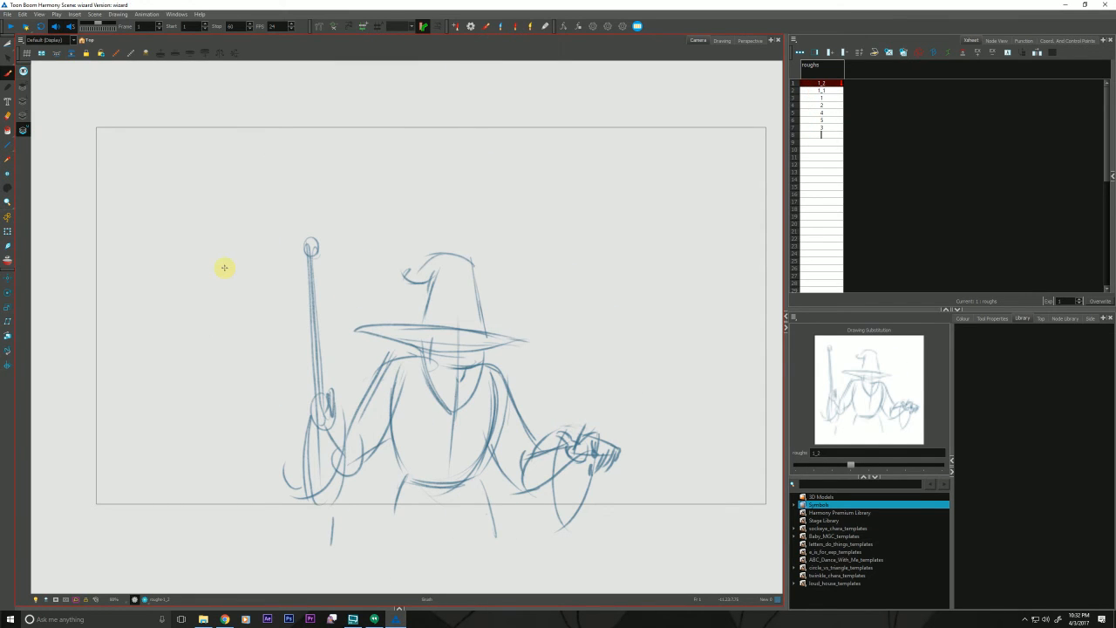
- Select the roughs cells on frames 1 to 8, enlarge the Xsheet, and rename the drawings by frame
{"action": "left_click_drag", "start_coordinate": [814, 135], "coordinate": [817, 89]}
{"action": "right_click", "coordinate": [817, 89]}
{"action": "mouse_move", "coordinate": [833, 197]}
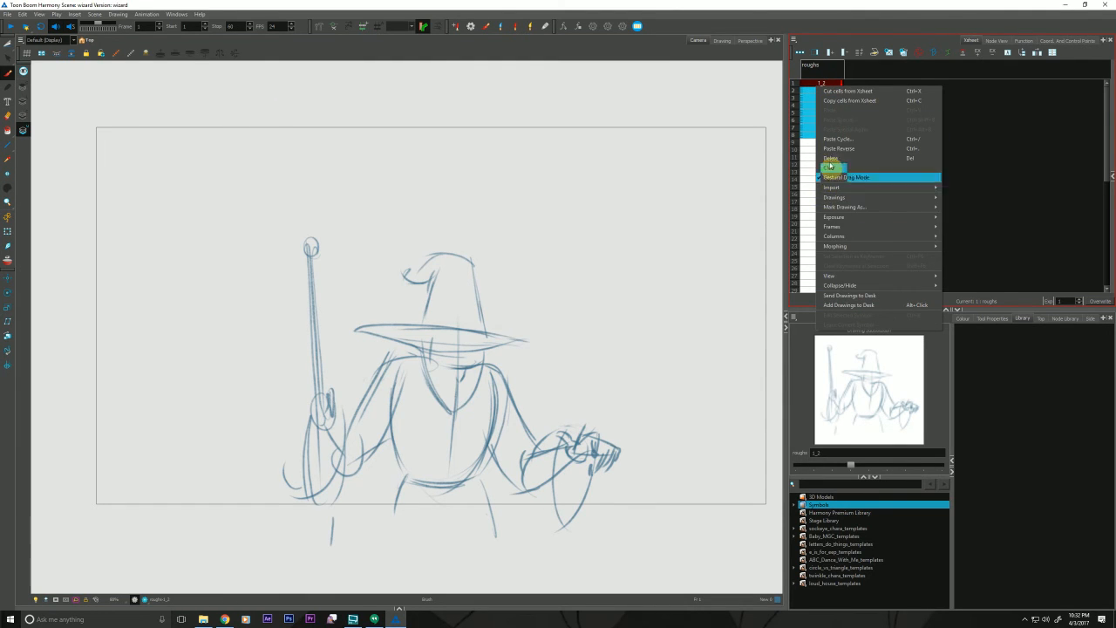
{"action": "left_click", "coordinate": [811, 83]}
{"action": "left_click", "coordinate": [819, 138], "text": "shift"}
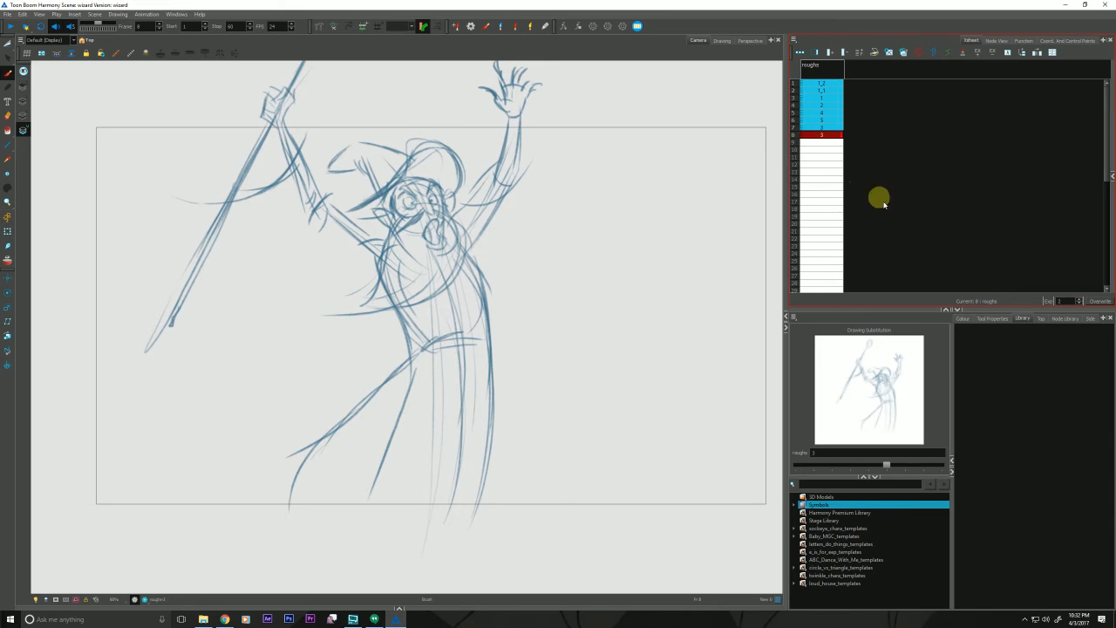
{"action": "left_click", "coordinate": [955, 308]}
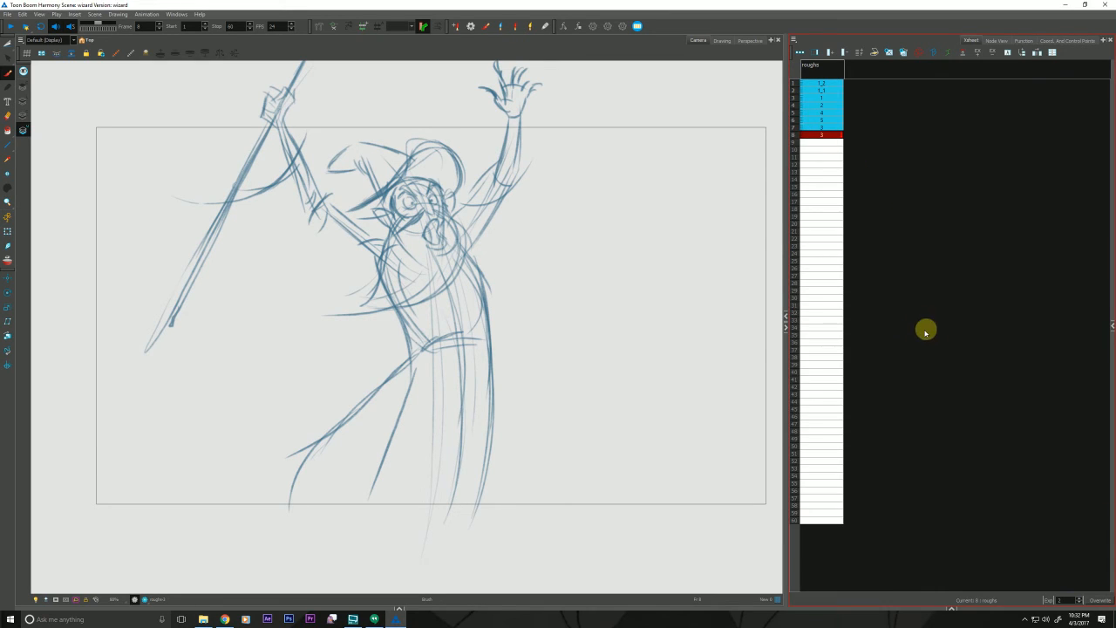
{"action": "right_click", "coordinate": [815, 130]}
{"action": "mouse_move", "coordinate": [825, 241]}
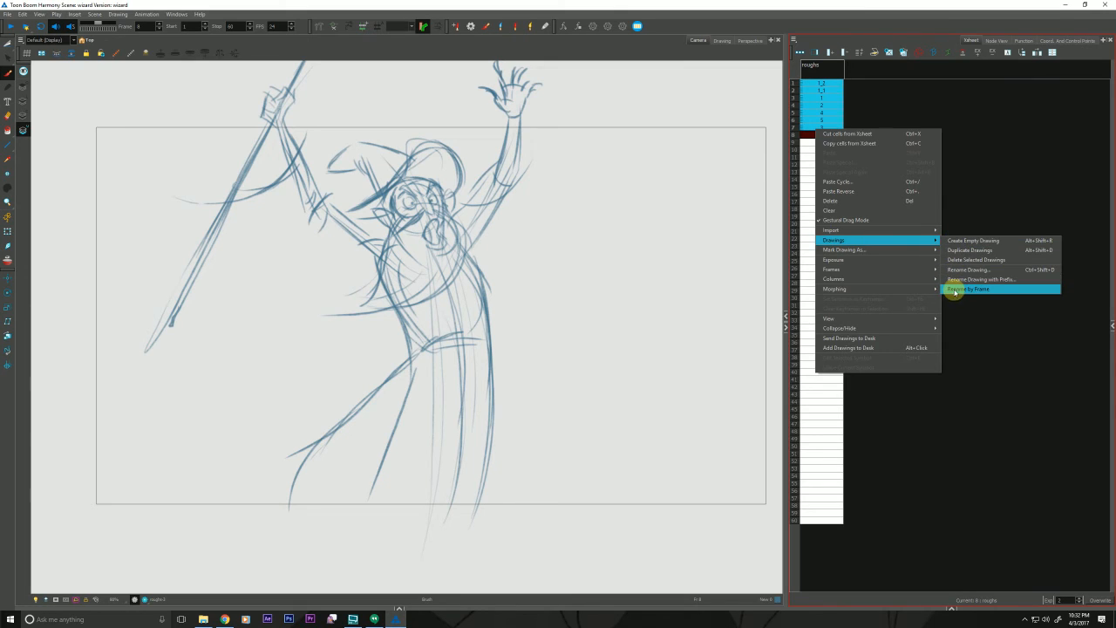
{"action": "left_click", "coordinate": [954, 289]}
- Return to frame 1 and flip back and forth through frames 1 to 3 to compare the opening poses
{"action": "left_click", "coordinate": [819, 84]}
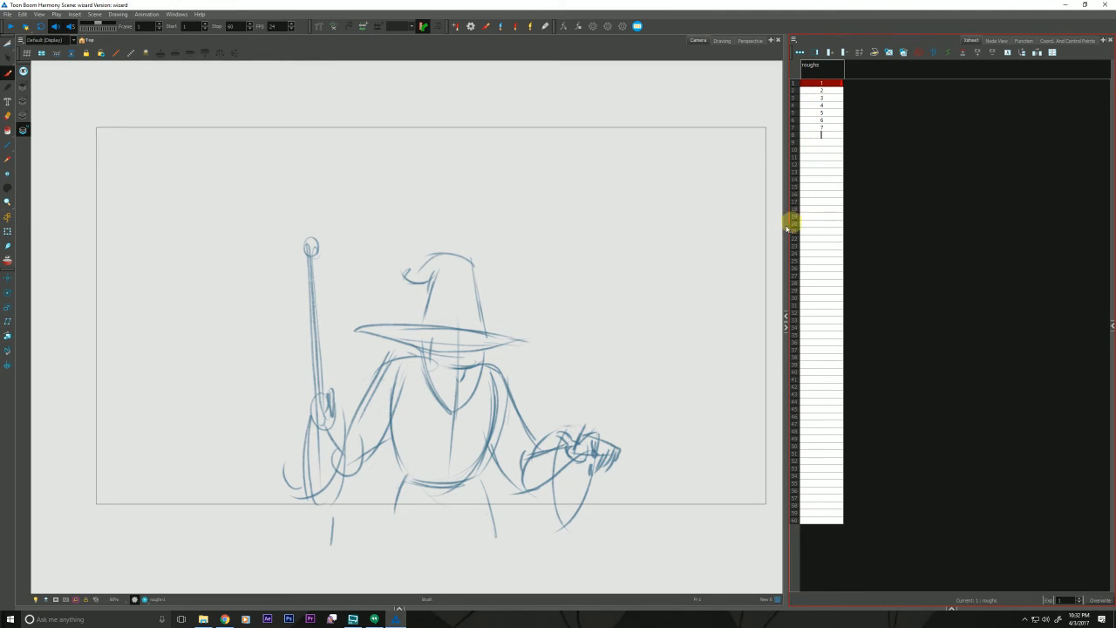
{"action": "key", "text": "period"}
{"action": "key", "text": "comma"}
{"action": "key", "text": "period"}
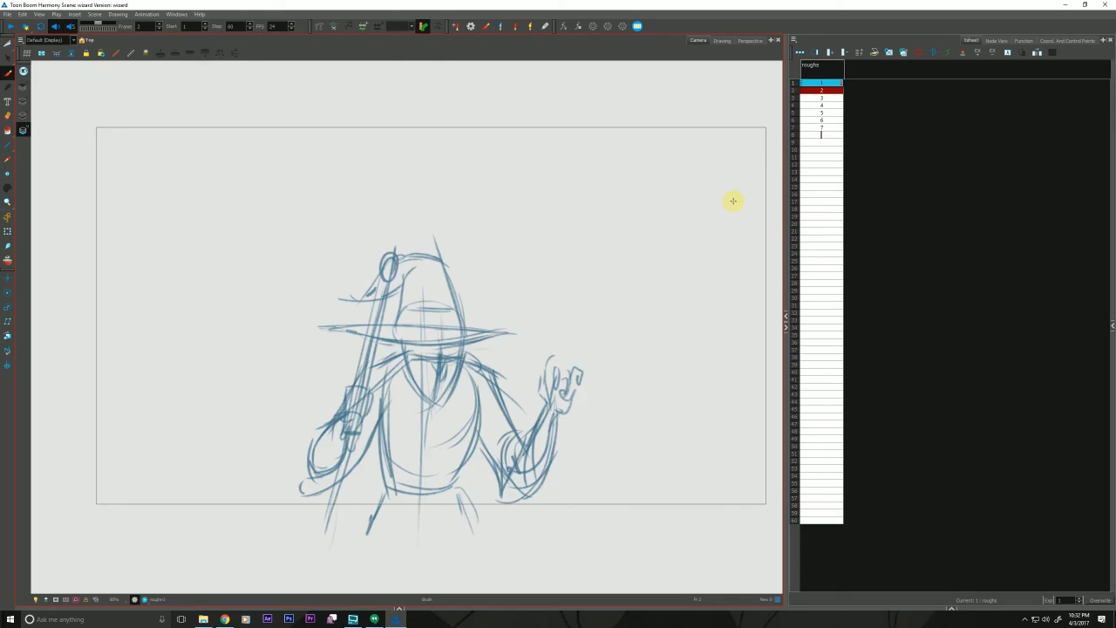
{"action": "key", "text": "comma"}
{"action": "key", "text": "period"}
{"action": "key", "text": "period"}
{"action": "key", "text": "comma"}
{"action": "key", "text": "comma"}
{"action": "key", "text": "comma"}
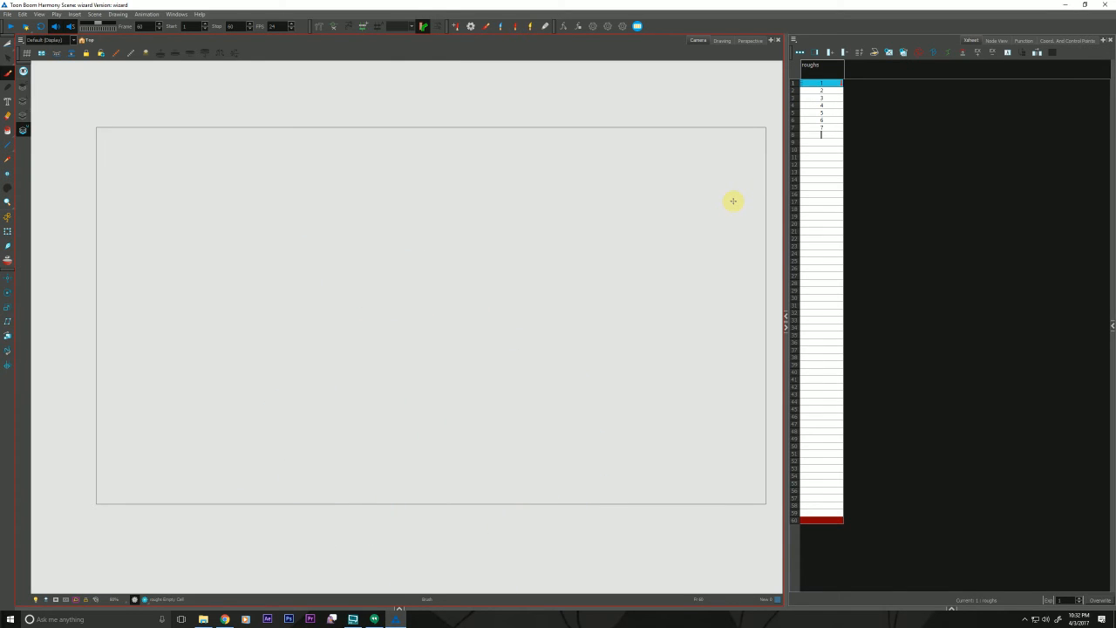
{"action": "key", "text": "period"}
{"action": "key", "text": "period"}
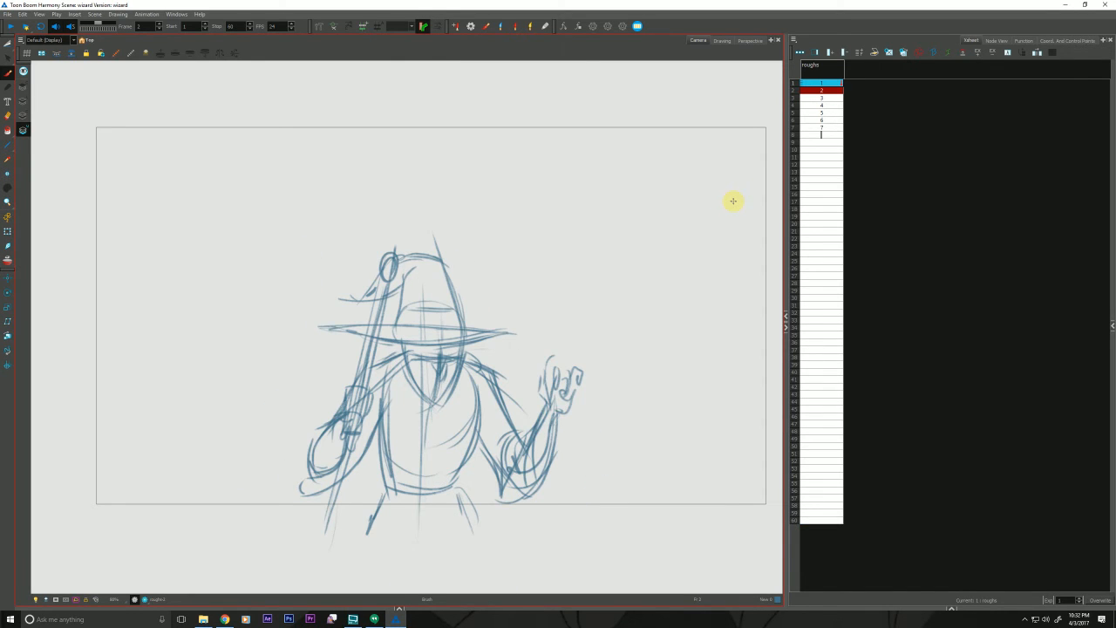
{"action": "key", "text": "comma"}
{"action": "key", "text": "period"}
{"action": "key", "text": "comma"}
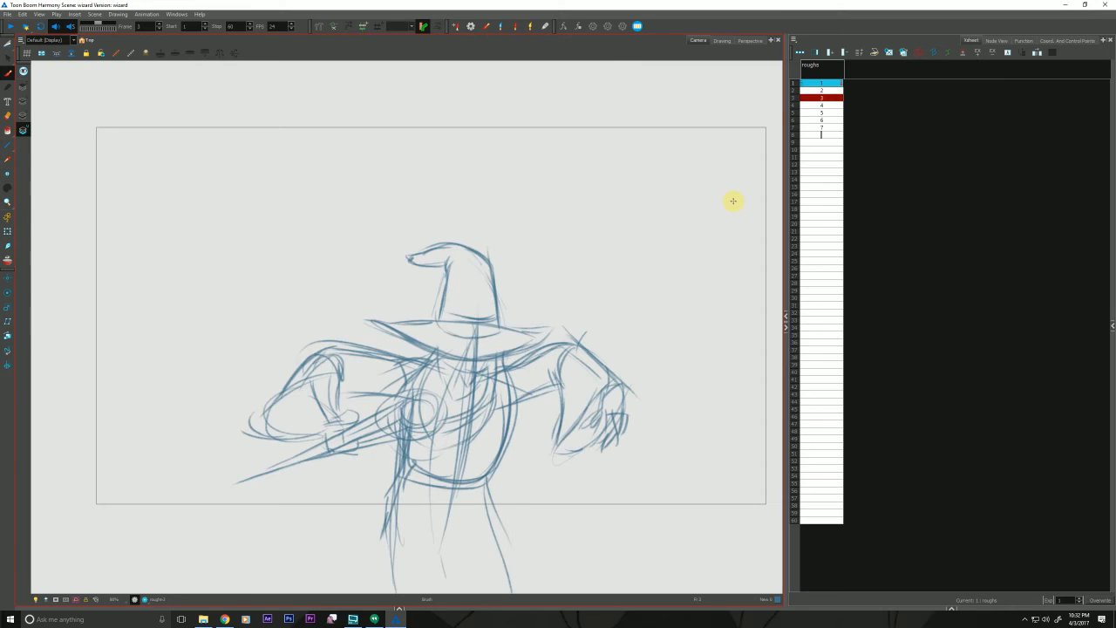
- Flip back and forth between frames 2 and 3 to examine the transition between the two poses
{"action": "key", "text": "period"}
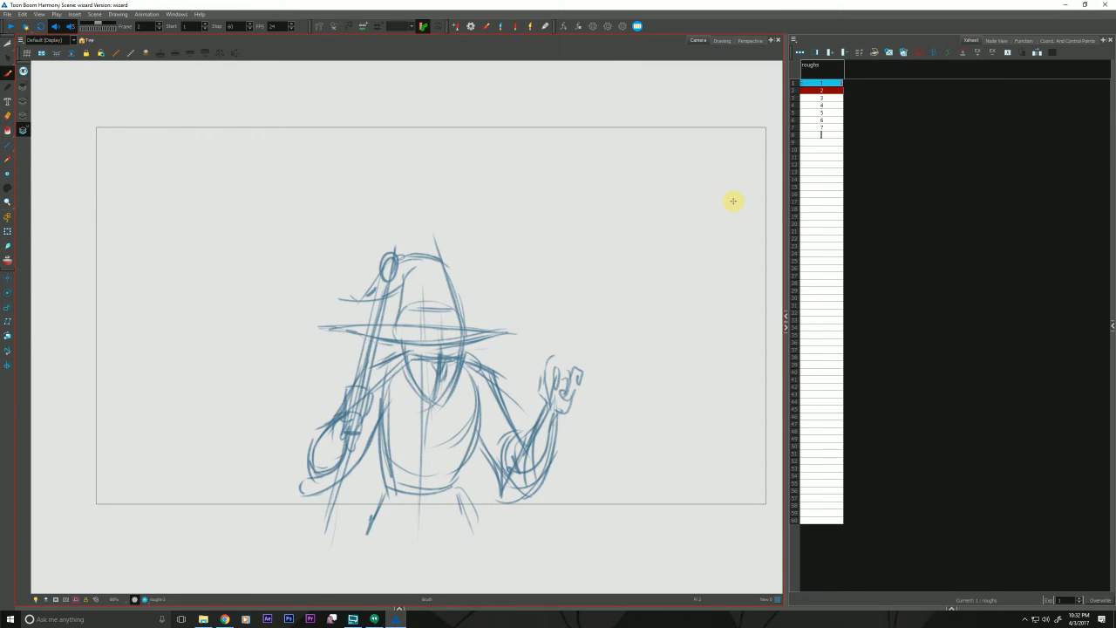
{"action": "left_click", "coordinate": [805, 82]}
{"action": "left_click", "coordinate": [812, 92]}
{"action": "key", "text": "comma"}
{"action": "key", "text": "period"}
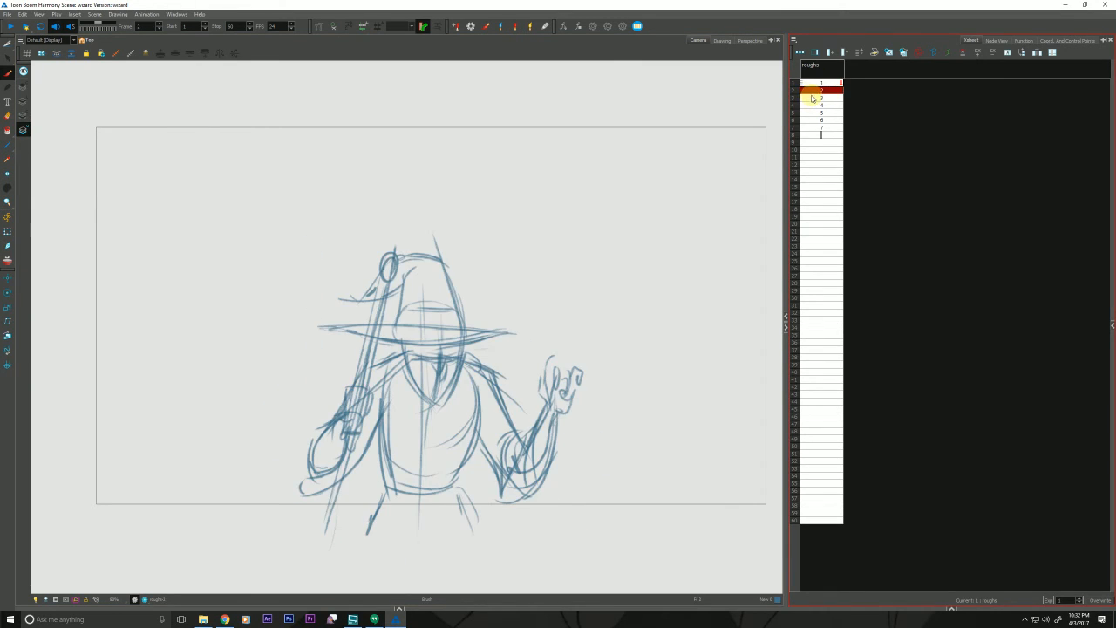
{"action": "key", "text": "period"}
{"action": "key", "text": "comma"}
{"action": "key", "text": "period"}
{"action": "key", "text": "comma"}
{"action": "key", "text": "period"}
{"action": "key", "text": "comma"}
{"action": "key", "text": "period"}
{"action": "key", "text": "comma"}
- Shift the drawings from frame 3 onward down one frame and create an empty drawing on frame 3
{"action": "left_click_drag", "start_coordinate": [815, 98], "coordinate": [814, 135]}
{"action": "left_click_drag", "start_coordinate": [804, 97], "coordinate": [807, 107]}
{"action": "left_click", "coordinate": [817, 99]}
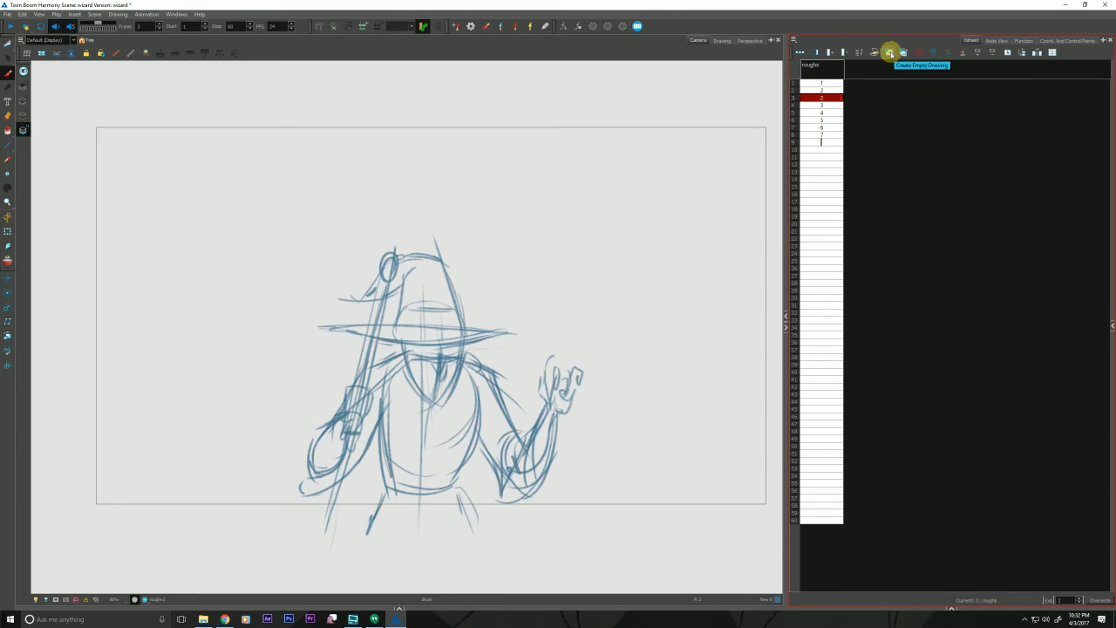
{"action": "left_click", "coordinate": [888, 53]}
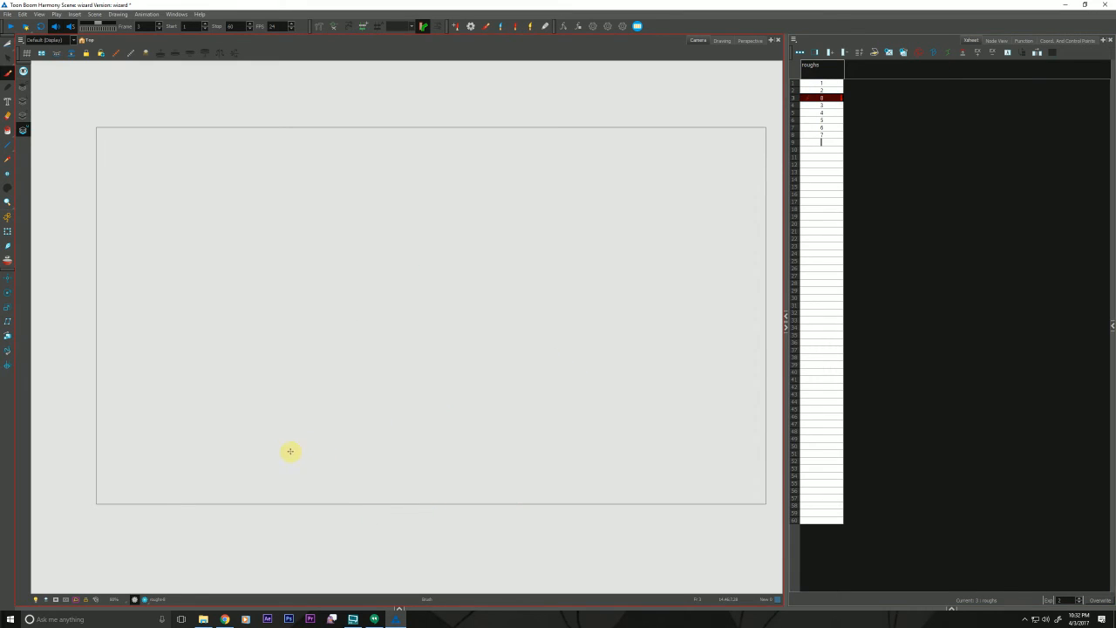
- Turn on onion skin and sketch sloping guide lines for both outstretched arms on frame 3, comparing against frame 2
{"action": "left_click", "coordinate": [8, 261]}
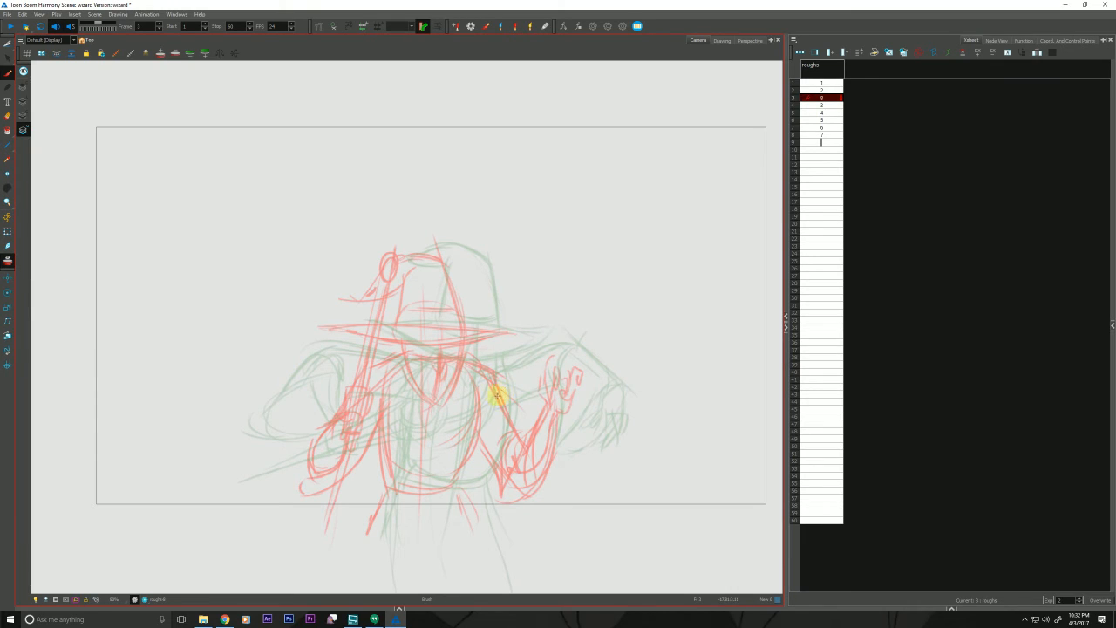
{"action": "left_click_drag", "start_coordinate": [467, 390], "coordinate": [650, 432]}
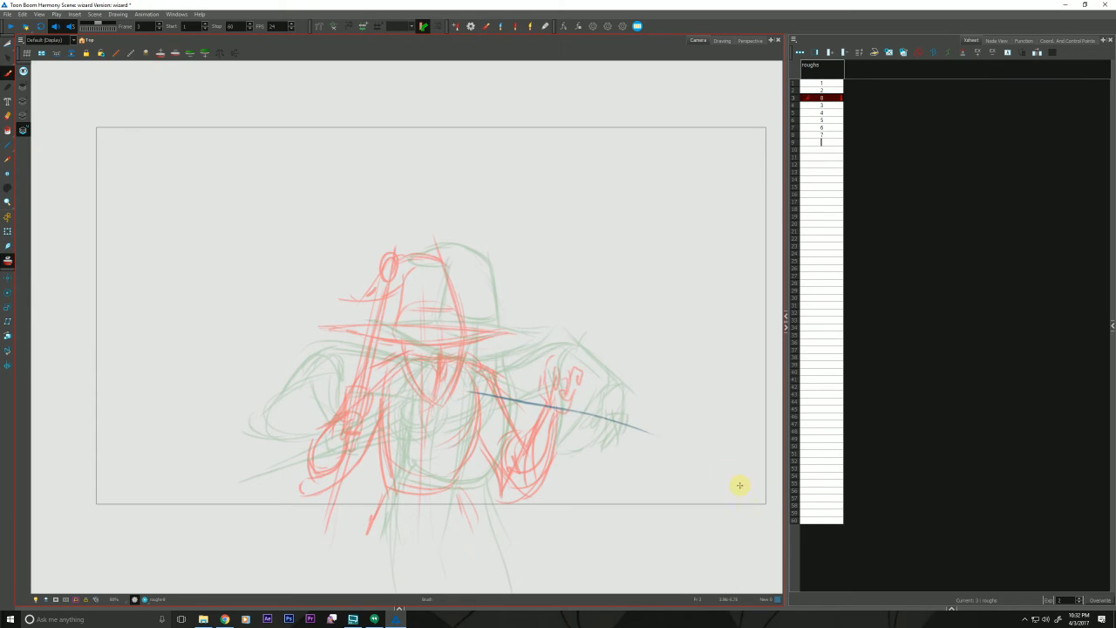
{"action": "left_click_drag", "start_coordinate": [482, 394], "coordinate": [647, 439]}
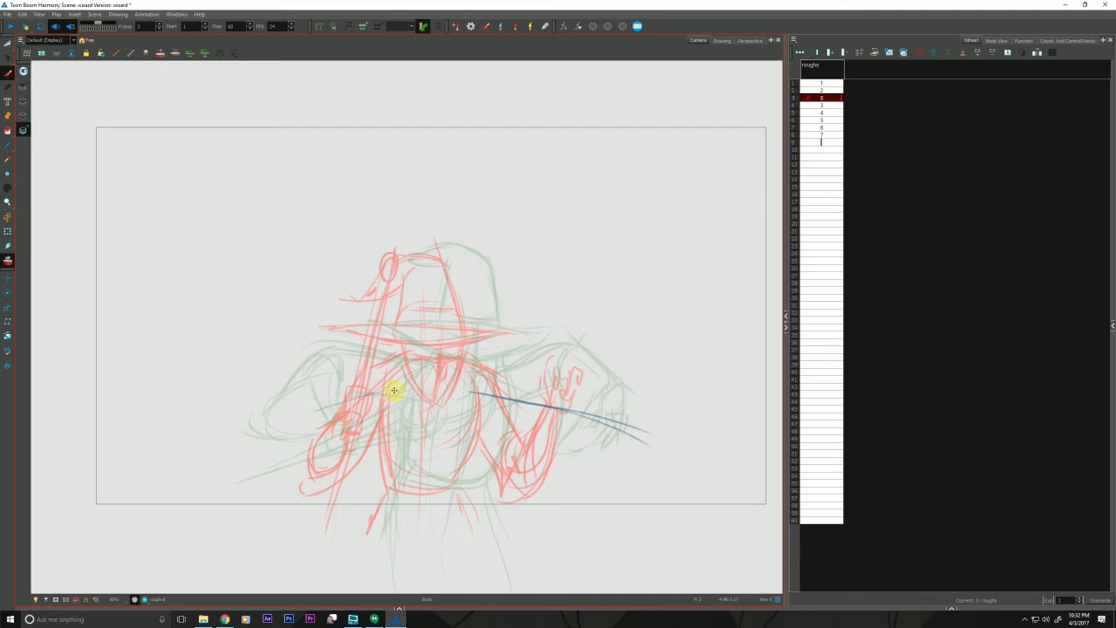
{"action": "left_click_drag", "start_coordinate": [391, 392], "coordinate": [200, 441]}
{"action": "key", "text": "comma"}
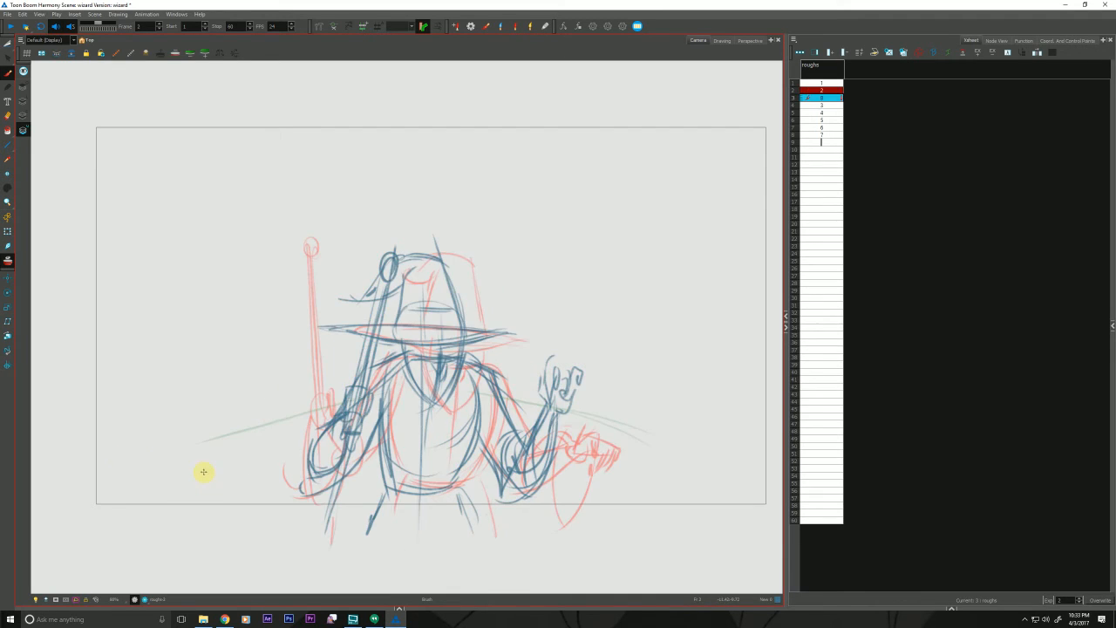
{"action": "key", "text": "period"}
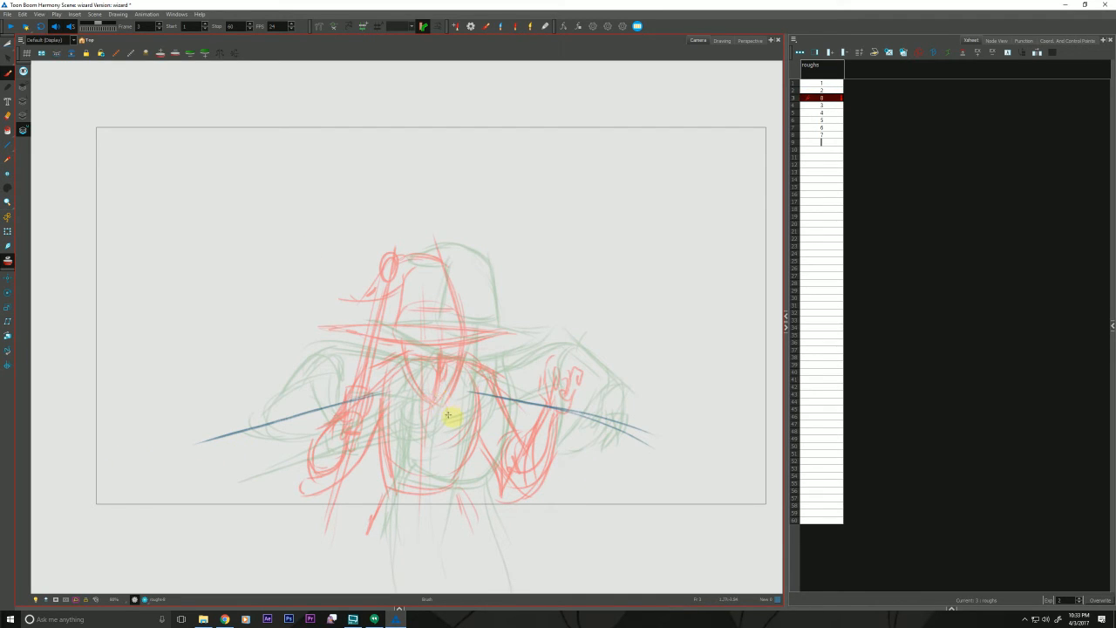
- Sketch the curved chest line and rounded lower torso between the arms on frame 3, checking against frame 2
{"action": "key", "text": "comma"}
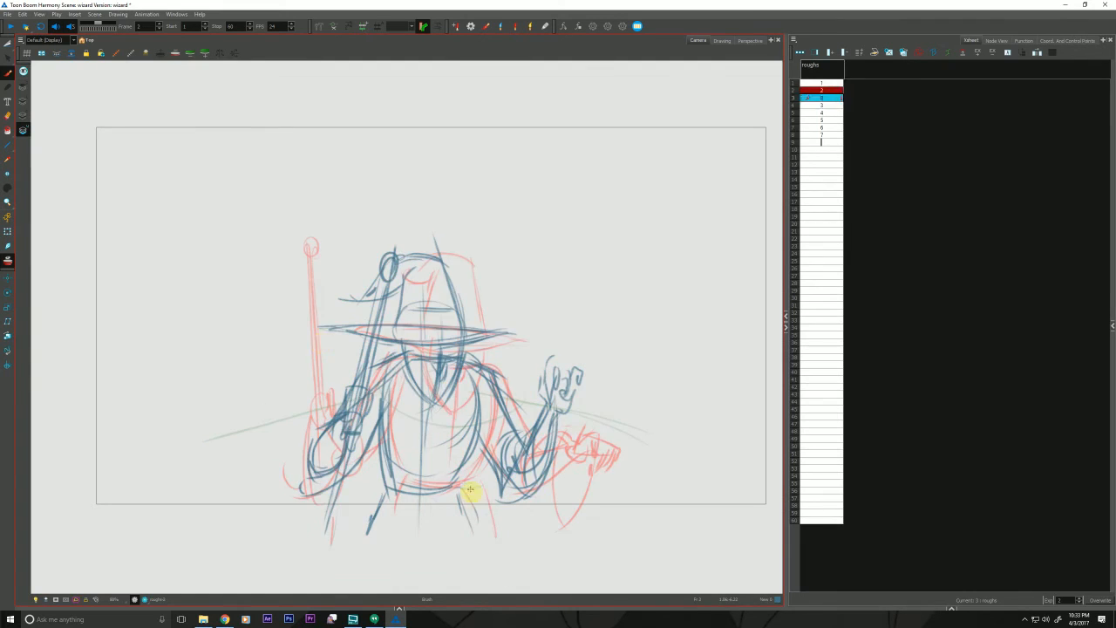
{"action": "key", "text": "period"}
{"action": "mouse_move", "coordinate": [486, 474]}
{"action": "left_mouse_down"}
{"action": "mouse_move", "coordinate": [413, 466]}
{"action": "mouse_move", "coordinate": [398, 448]}
{"action": "mouse_move", "coordinate": [445, 504]}
{"action": "left_mouse_up"}
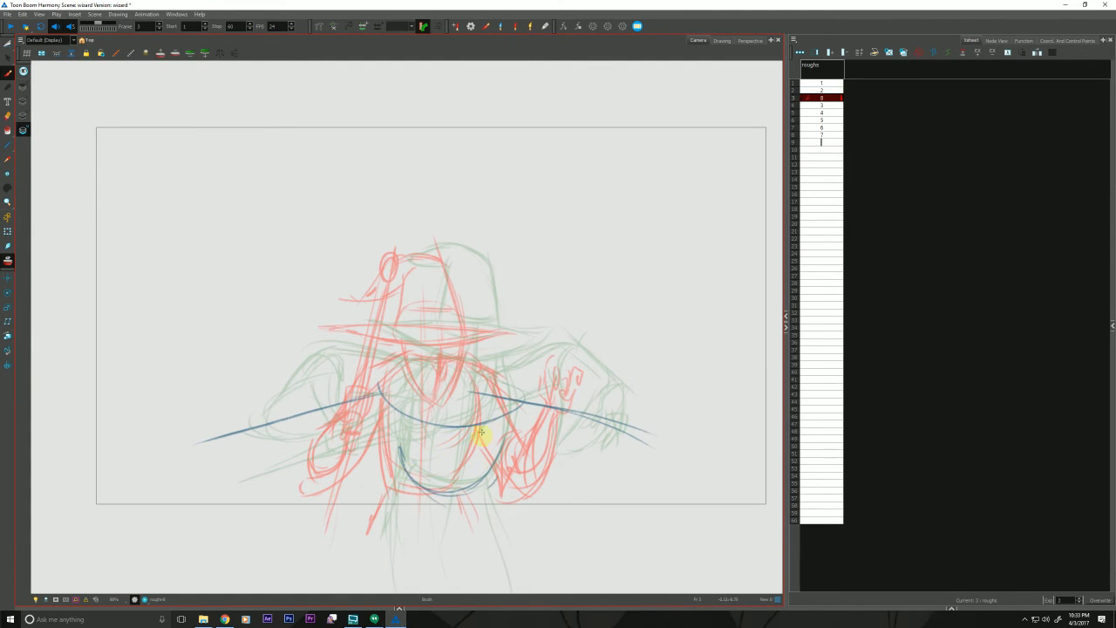
{"action": "left_click_drag", "start_coordinate": [509, 416], "coordinate": [453, 488]}
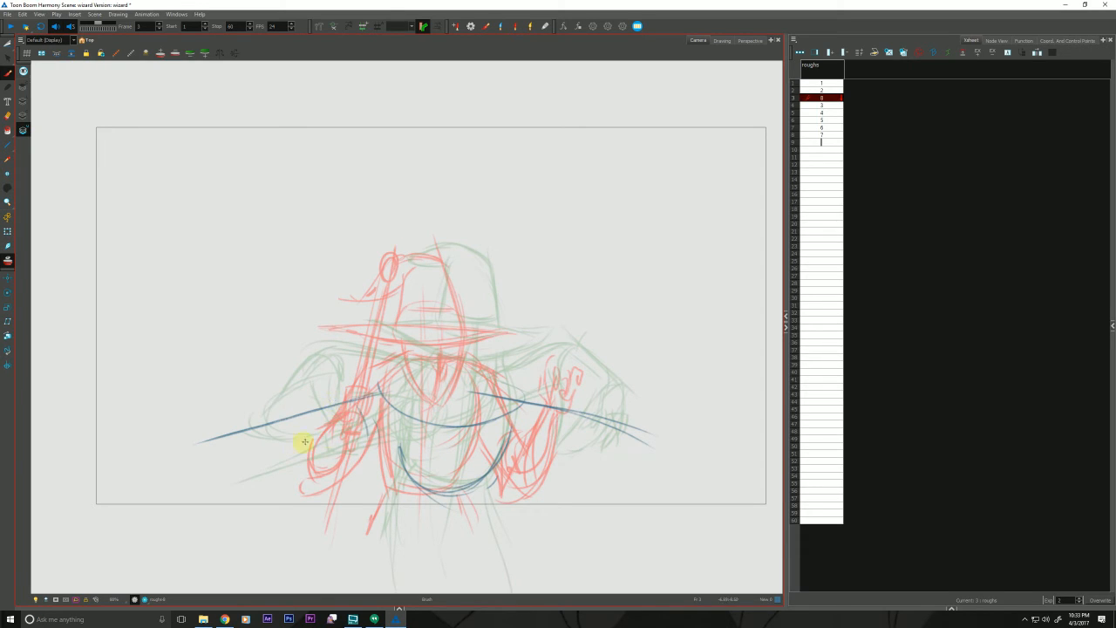
- Sketch the underside of the staff arm and a tilted staff with a round head at its end
{"action": "left_click_drag", "start_coordinate": [355, 430], "coordinate": [277, 456]}
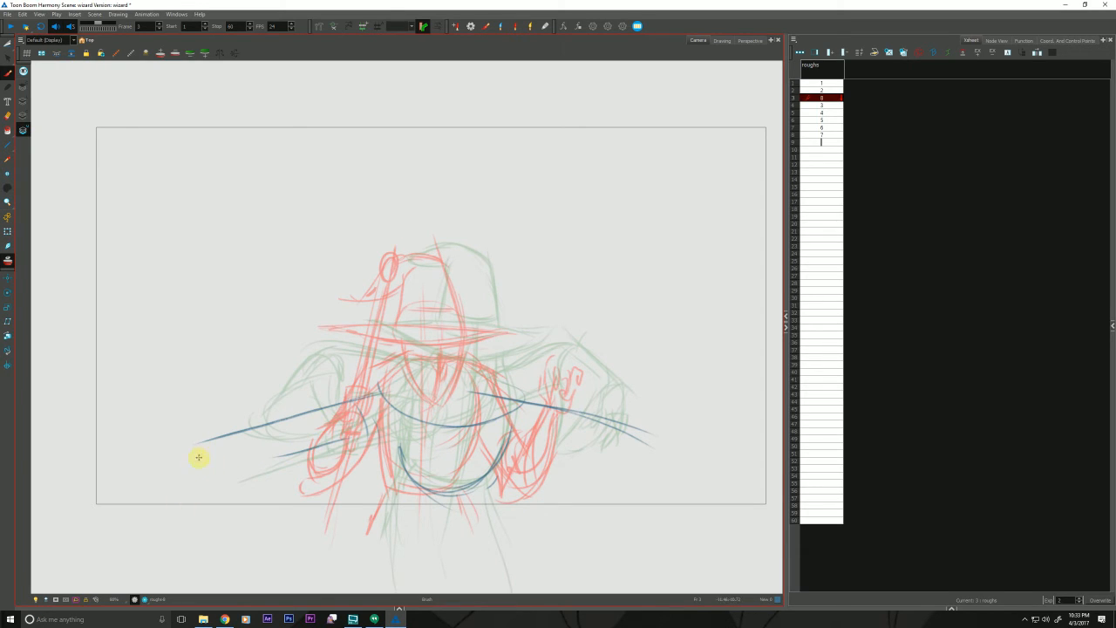
{"action": "mouse_move", "coordinate": [314, 406]}
{"action": "left_mouse_down"}
{"action": "mouse_move", "coordinate": [241, 435]}
{"action": "mouse_move", "coordinate": [206, 476]}
{"action": "left_mouse_up"}
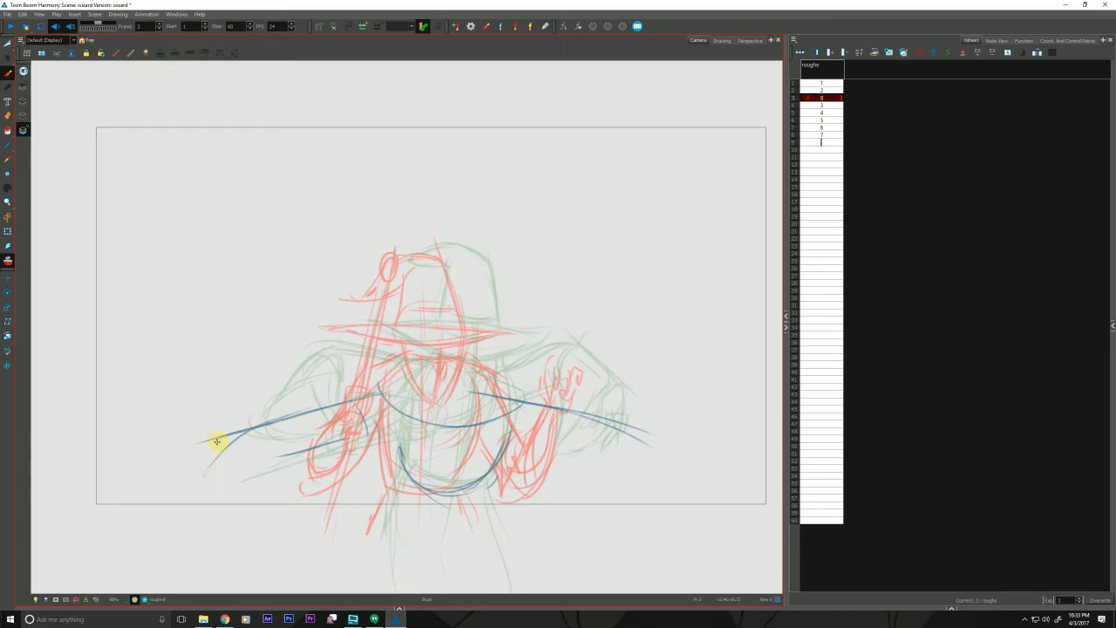
{"action": "left_click_drag", "start_coordinate": [266, 283], "coordinate": [187, 505]}
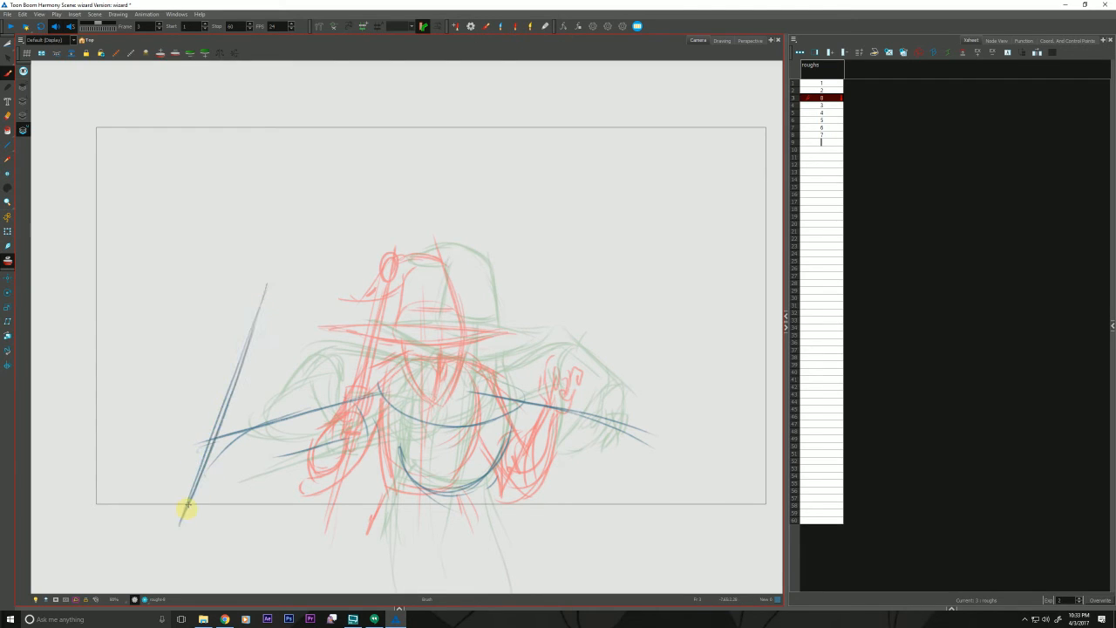
{"action": "mouse_move", "coordinate": [273, 273]}
{"action": "left_mouse_down"}
{"action": "mouse_move", "coordinate": [254, 282]}
{"action": "mouse_move", "coordinate": [252, 267]}
{"action": "left_mouse_up"}
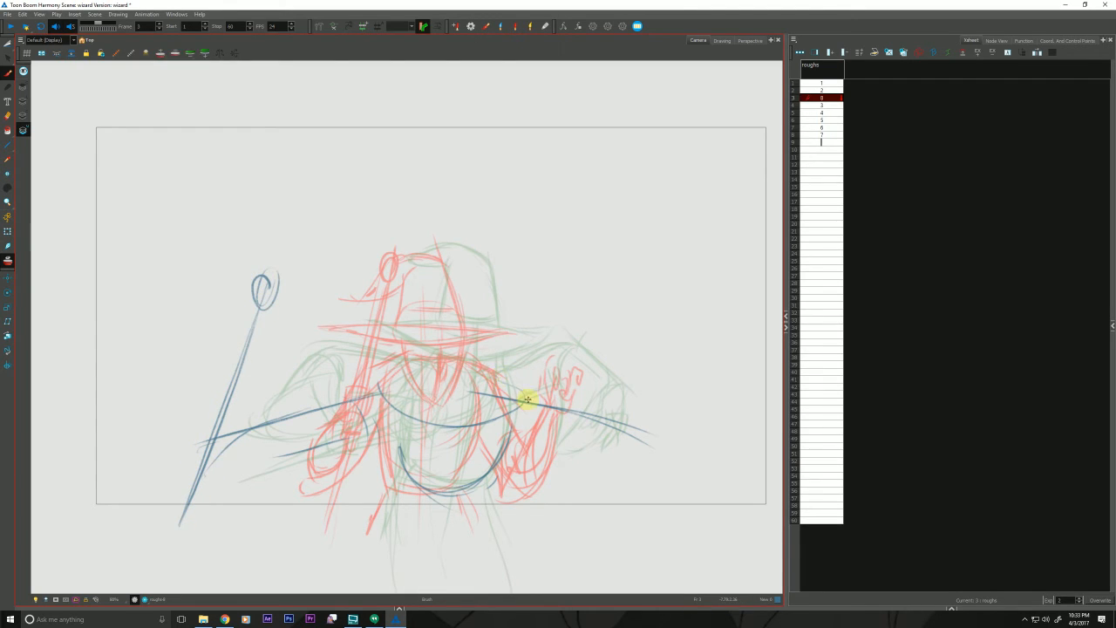
- Draw the free hand at the end of the opposite arm with long, spread fingers and a defined wrist
{"action": "left_click_drag", "start_coordinate": [626, 427], "coordinate": [666, 443]}
{"action": "mouse_move", "coordinate": [572, 412]}
{"action": "left_mouse_down"}
{"action": "mouse_move", "coordinate": [612, 423]}
{"action": "mouse_move", "coordinate": [600, 450]}
{"action": "left_mouse_up"}
{"action": "mouse_move", "coordinate": [610, 422]}
{"action": "left_mouse_down"}
{"action": "mouse_move", "coordinate": [612, 456]}
{"action": "mouse_move", "coordinate": [631, 425]}
{"action": "mouse_move", "coordinate": [671, 445]}
{"action": "mouse_move", "coordinate": [686, 436]}
{"action": "mouse_move", "coordinate": [663, 434]}
{"action": "mouse_move", "coordinate": [668, 435]}
{"action": "left_mouse_up"}
{"action": "mouse_move", "coordinate": [660, 437]}
{"action": "left_mouse_down"}
{"action": "mouse_move", "coordinate": [700, 437]}
{"action": "mouse_move", "coordinate": [669, 438]}
{"action": "left_mouse_up"}
{"action": "left_click_drag", "start_coordinate": [666, 439], "coordinate": [726, 447]}
{"action": "left_click_drag", "start_coordinate": [678, 439], "coordinate": [718, 456]}
{"action": "left_click_drag", "start_coordinate": [679, 440], "coordinate": [715, 455]}
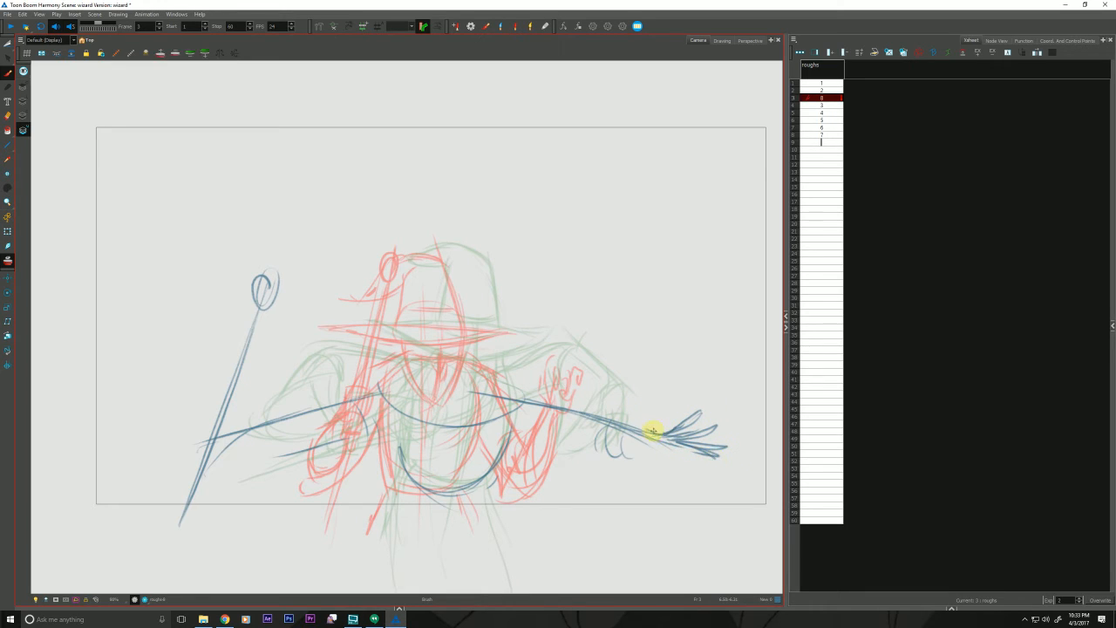
{"action": "left_click_drag", "start_coordinate": [653, 430], "coordinate": [637, 424]}
- Sketch large, drooping sleeve openings hanging below both forearms
{"action": "mouse_move", "coordinate": [688, 451]}
{"action": "left_mouse_down"}
{"action": "mouse_move", "coordinate": [643, 444]}
{"action": "mouse_move", "coordinate": [656, 449]}
{"action": "mouse_move", "coordinate": [624, 418]}
{"action": "mouse_move", "coordinate": [638, 429]}
{"action": "mouse_move", "coordinate": [573, 473]}
{"action": "mouse_move", "coordinate": [585, 464]}
{"action": "left_mouse_up"}
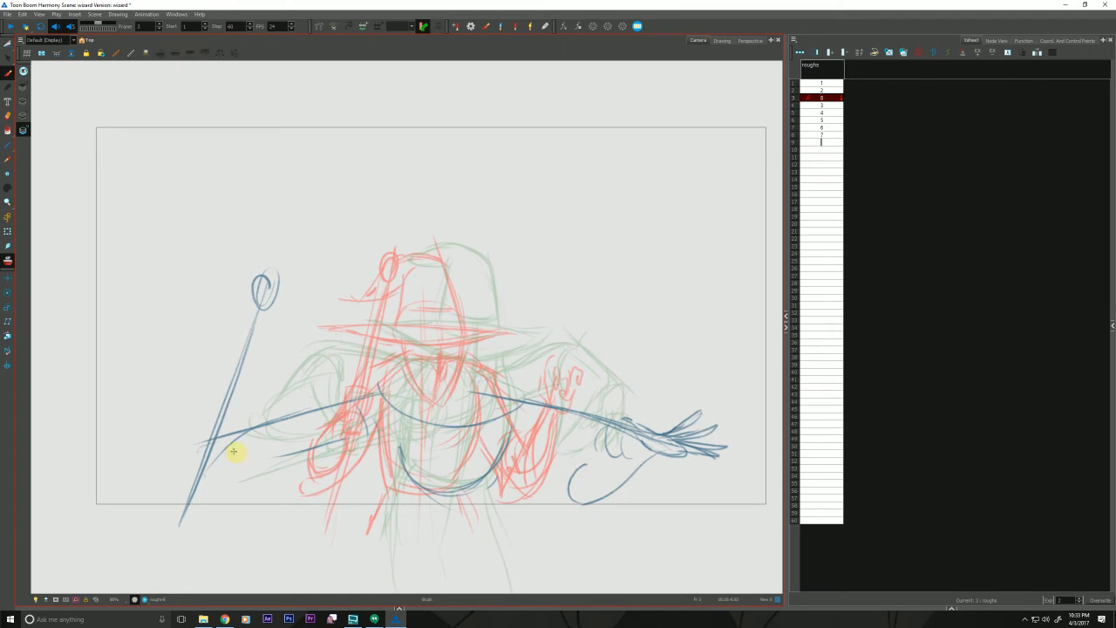
{"action": "mouse_move", "coordinate": [249, 428]}
{"action": "left_mouse_down"}
{"action": "mouse_move", "coordinate": [324, 480]}
{"action": "mouse_move", "coordinate": [336, 508]}
{"action": "left_mouse_up"}
{"action": "left_click_drag", "start_coordinate": [272, 521], "coordinate": [235, 490]}
{"action": "mouse_move", "coordinate": [231, 480]}
{"action": "left_mouse_down"}
{"action": "mouse_move", "coordinate": [317, 491]}
{"action": "mouse_move", "coordinate": [312, 481]}
{"action": "left_mouse_up"}
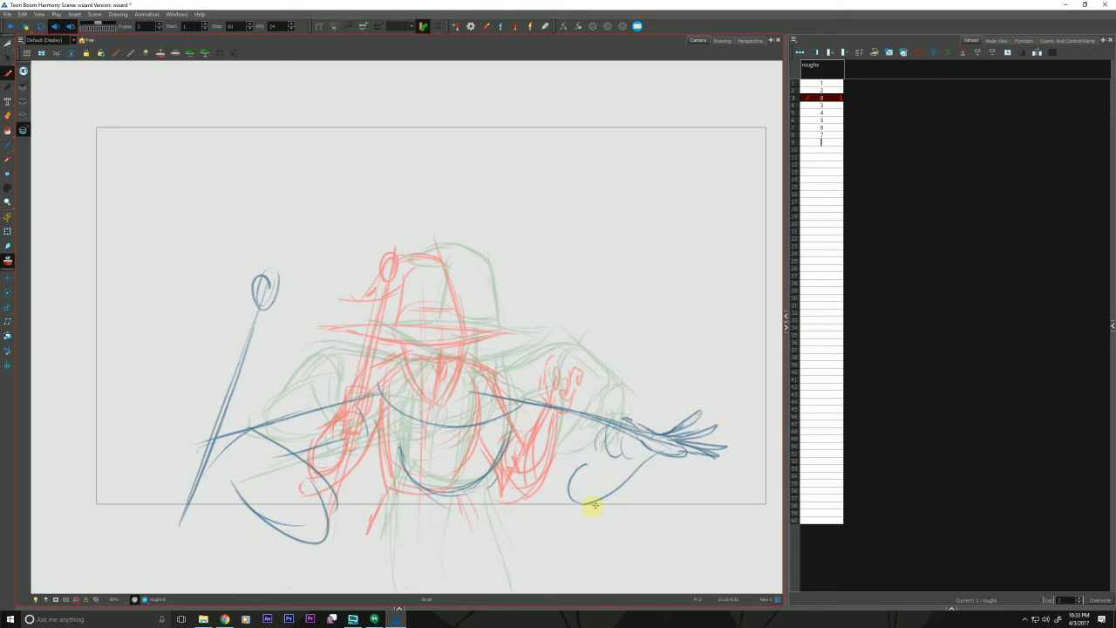
{"action": "mouse_move", "coordinate": [672, 454]}
{"action": "left_mouse_down"}
{"action": "mouse_move", "coordinate": [628, 508]}
{"action": "mouse_move", "coordinate": [567, 537]}
{"action": "left_mouse_up"}
{"action": "left_click_drag", "start_coordinate": [597, 456], "coordinate": [560, 509]}
- Compare with frame 2, rough in the hand gripping the staff and its upper arm line, and turn off onion skin
{"action": "key", "text": "comma"}
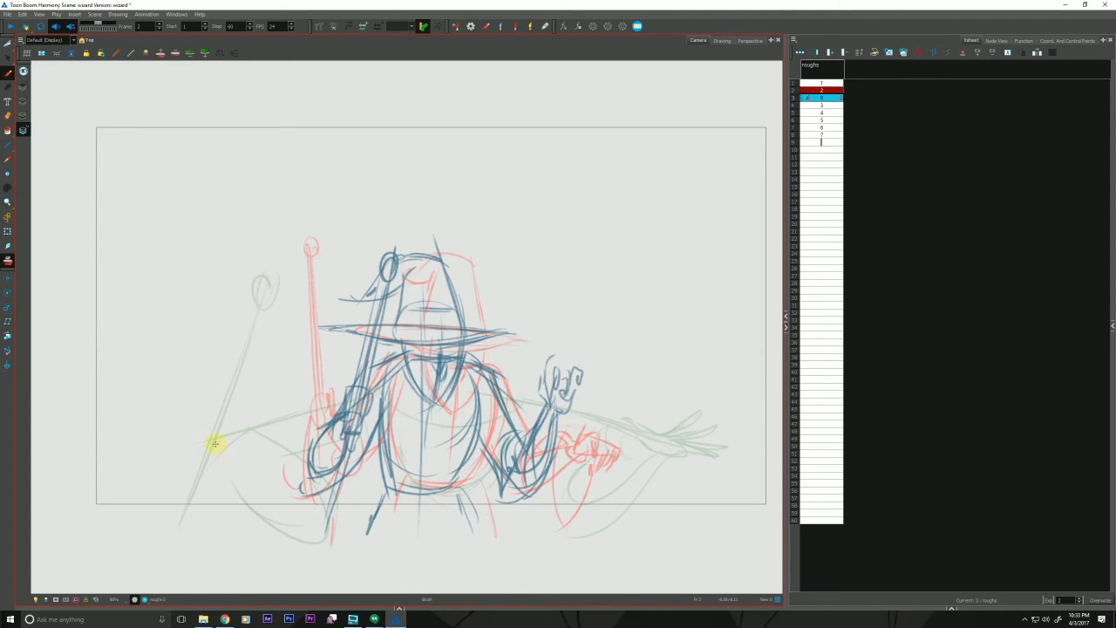
{"action": "key", "text": "period"}
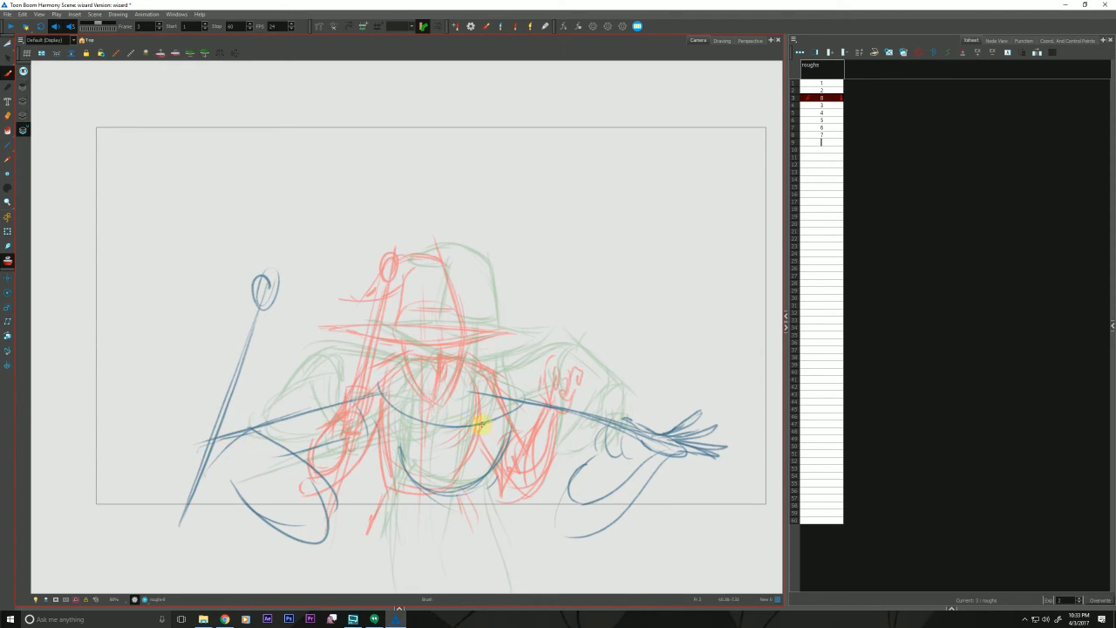
{"action": "mouse_move", "coordinate": [370, 413]}
{"action": "left_mouse_down"}
{"action": "mouse_move", "coordinate": [221, 446]}
{"action": "mouse_move", "coordinate": [225, 437]}
{"action": "mouse_move", "coordinate": [202, 439]}
{"action": "mouse_move", "coordinate": [197, 456]}
{"action": "mouse_move", "coordinate": [227, 444]}
{"action": "mouse_move", "coordinate": [210, 475]}
{"action": "mouse_move", "coordinate": [194, 455]}
{"action": "mouse_move", "coordinate": [201, 468]}
{"action": "mouse_move", "coordinate": [217, 436]}
{"action": "mouse_move", "coordinate": [235, 461]}
{"action": "left_mouse_up"}
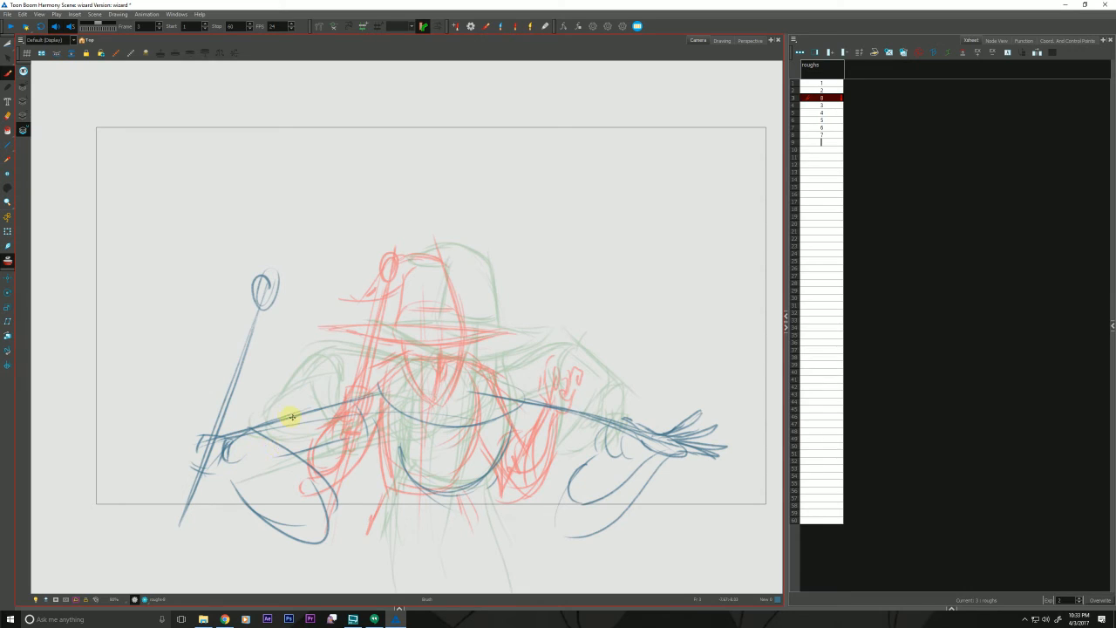
{"action": "left_click", "coordinate": [7, 260]}
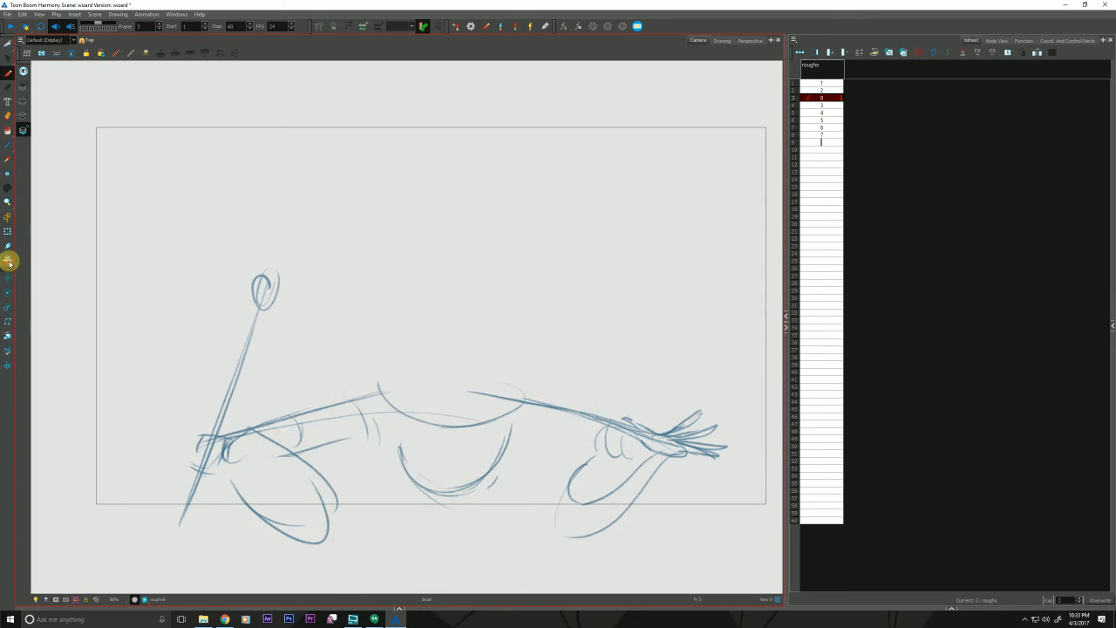
- Sketch the lowered head with its tapered face and vertical center line between the shoulders, flipping to frame 2 for comparison
{"action": "key", "text": "comma"}
{"action": "key", "text": "period"}
{"action": "mouse_move", "coordinate": [504, 389]}
{"action": "left_mouse_down"}
{"action": "mouse_move", "coordinate": [429, 407]}
{"action": "mouse_move", "coordinate": [463, 424]}
{"action": "mouse_move", "coordinate": [480, 413]}
{"action": "mouse_move", "coordinate": [454, 427]}
{"action": "left_mouse_up"}
{"action": "key", "text": "comma"}
{"action": "key", "text": "period"}
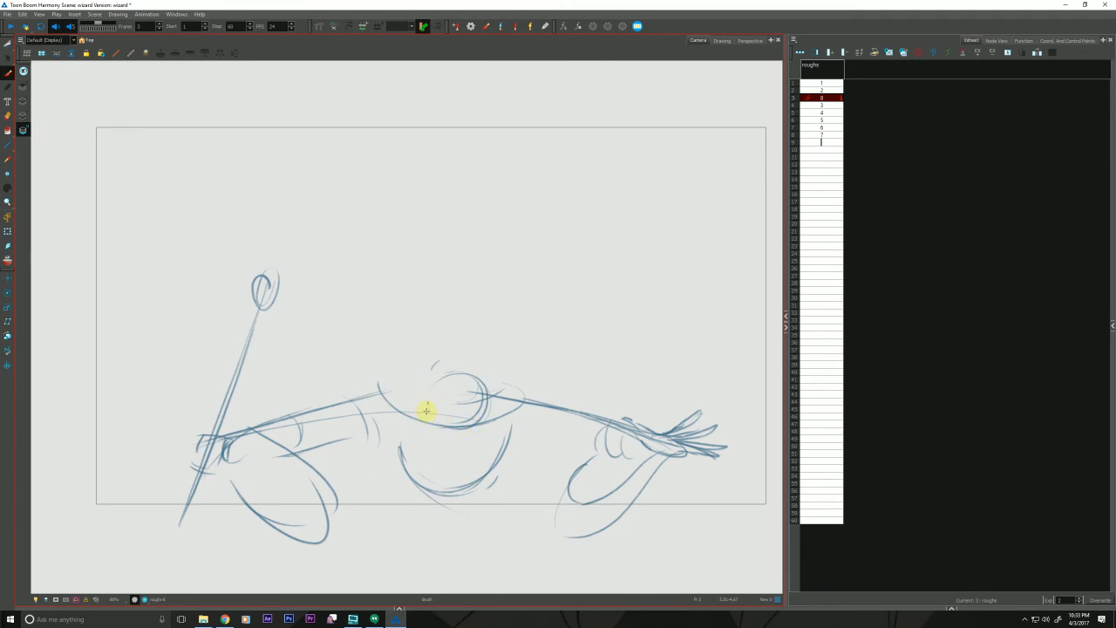
{"action": "mouse_move", "coordinate": [530, 387]}
{"action": "left_mouse_down"}
{"action": "mouse_move", "coordinate": [489, 407]}
{"action": "mouse_move", "coordinate": [508, 395]}
{"action": "mouse_move", "coordinate": [392, 405]}
{"action": "mouse_move", "coordinate": [465, 433]}
{"action": "mouse_move", "coordinate": [483, 417]}
{"action": "mouse_move", "coordinate": [468, 446]}
{"action": "left_mouse_up"}
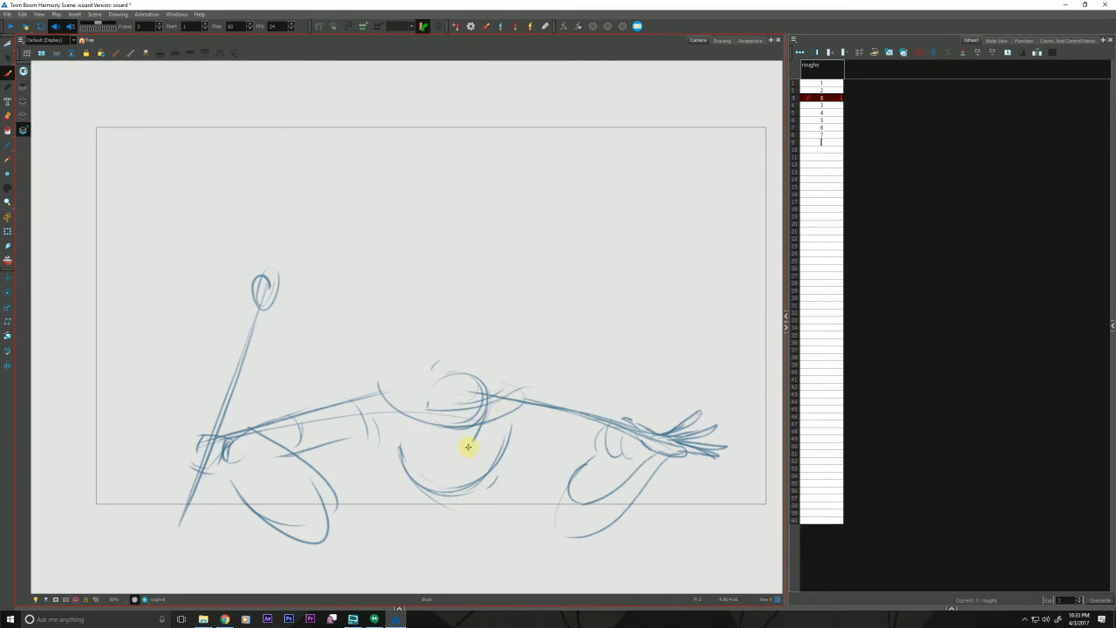
{"action": "key", "text": "comma"}
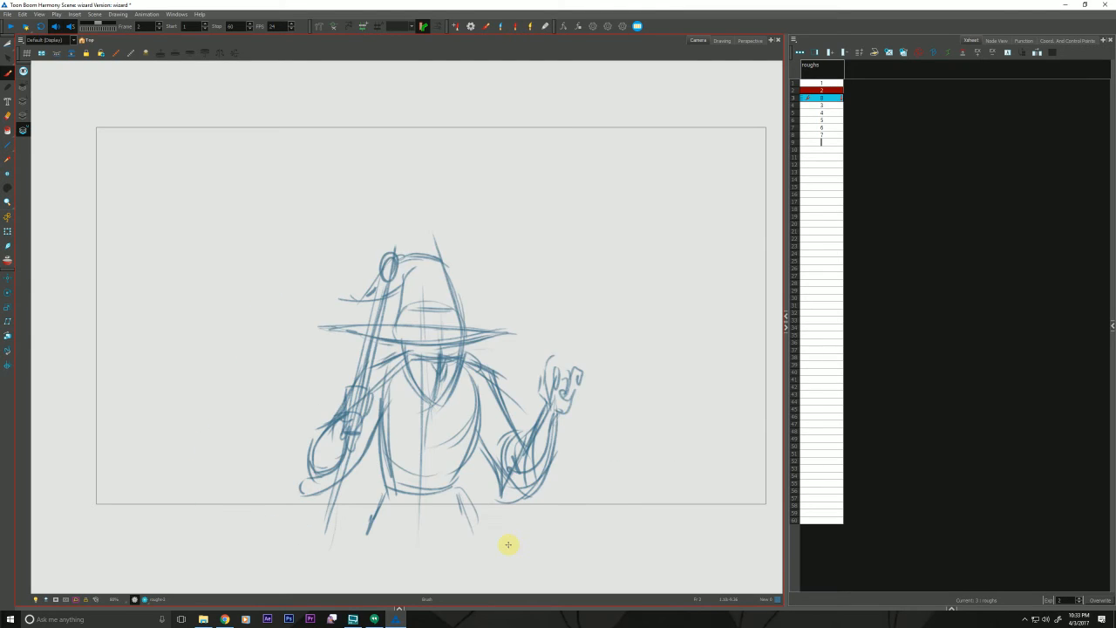
{"action": "key", "text": "period"}
{"action": "left_click_drag", "start_coordinate": [451, 460], "coordinate": [457, 388]}
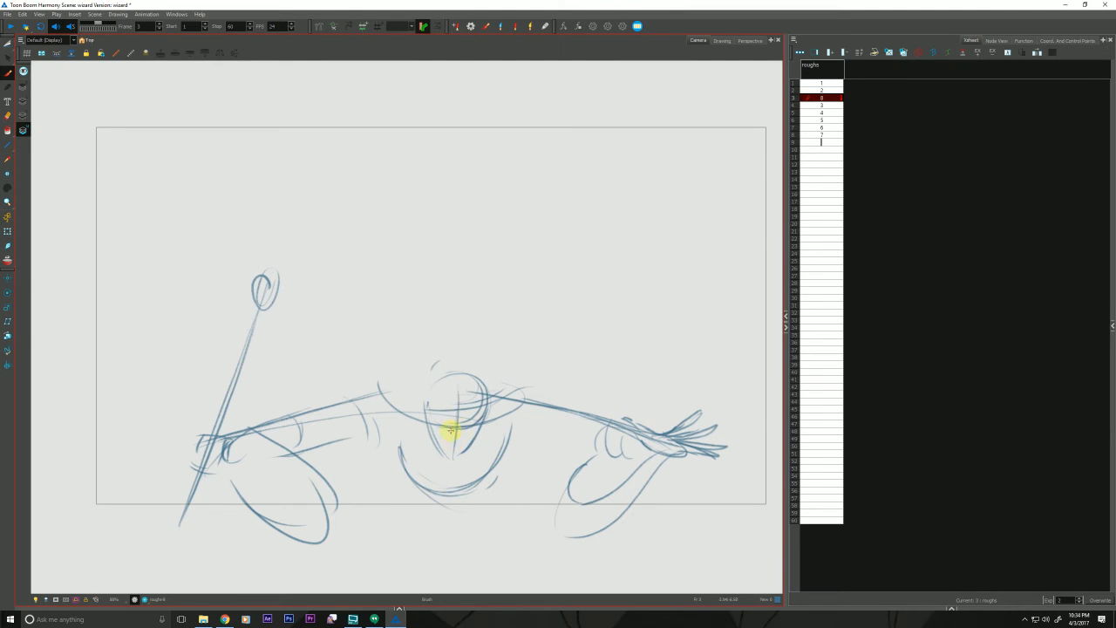
- Draw the nose and a wide elliptical hat brim around the head, flipping through neighboring drawings to check the pose
{"action": "left_click_drag", "start_coordinate": [530, 406], "coordinate": [460, 437]}
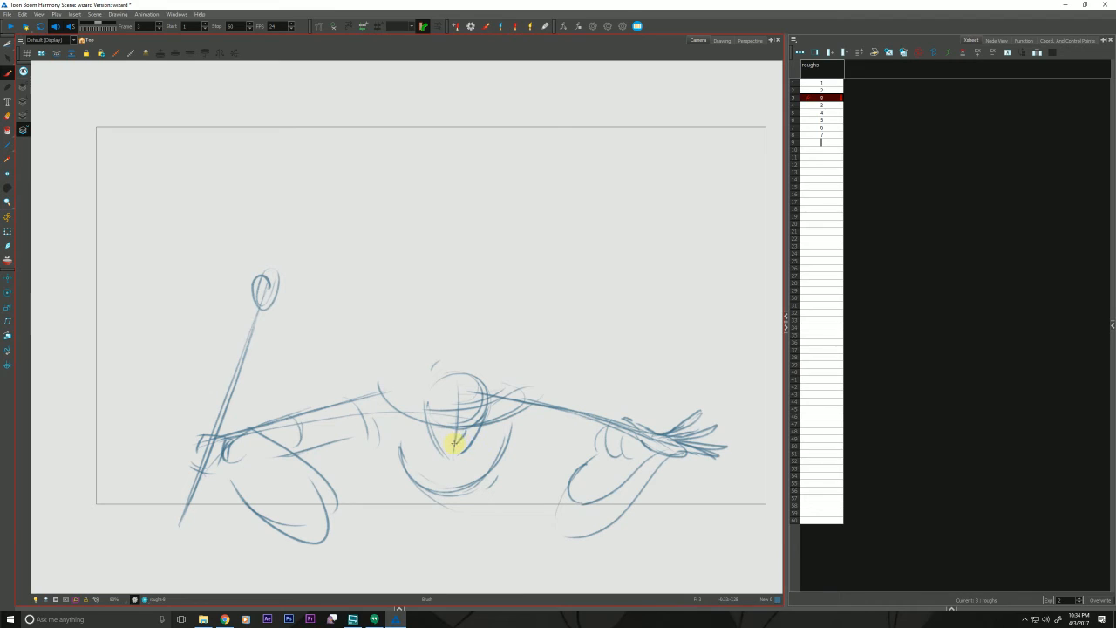
{"action": "key", "text": "f"}
{"action": "key", "text": "g"}
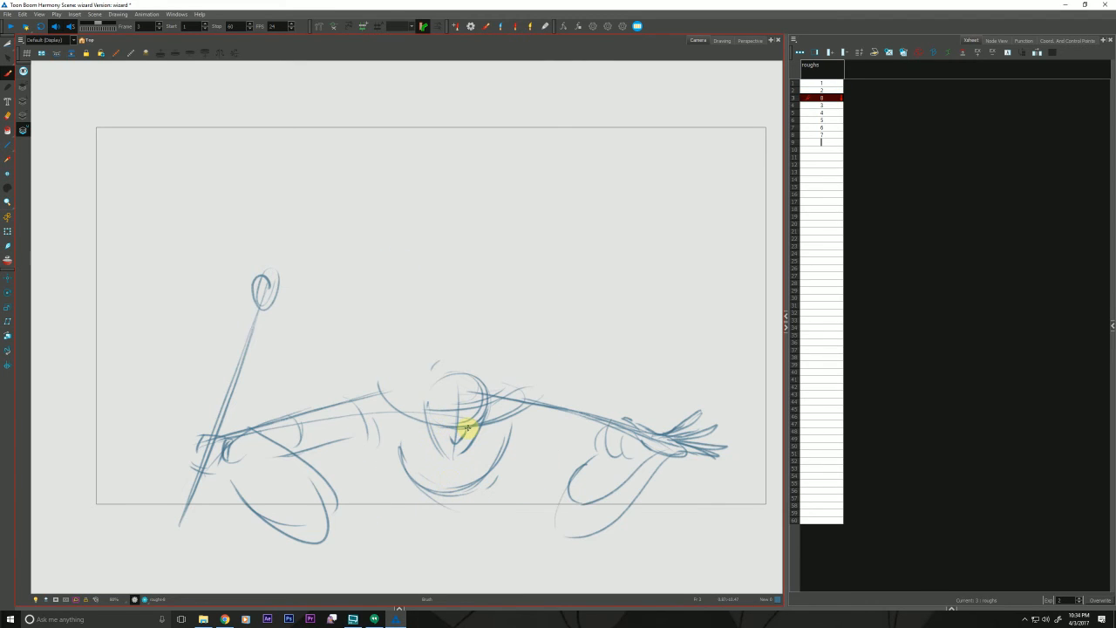
{"action": "left_click_drag", "start_coordinate": [468, 428], "coordinate": [455, 442]}
{"action": "mouse_move", "coordinate": [538, 394]}
{"action": "left_mouse_down"}
{"action": "mouse_move", "coordinate": [379, 379]}
{"action": "mouse_move", "coordinate": [456, 428]}
{"action": "left_mouse_up"}
{"action": "left_click_drag", "start_coordinate": [488, 392], "coordinate": [443, 391]}
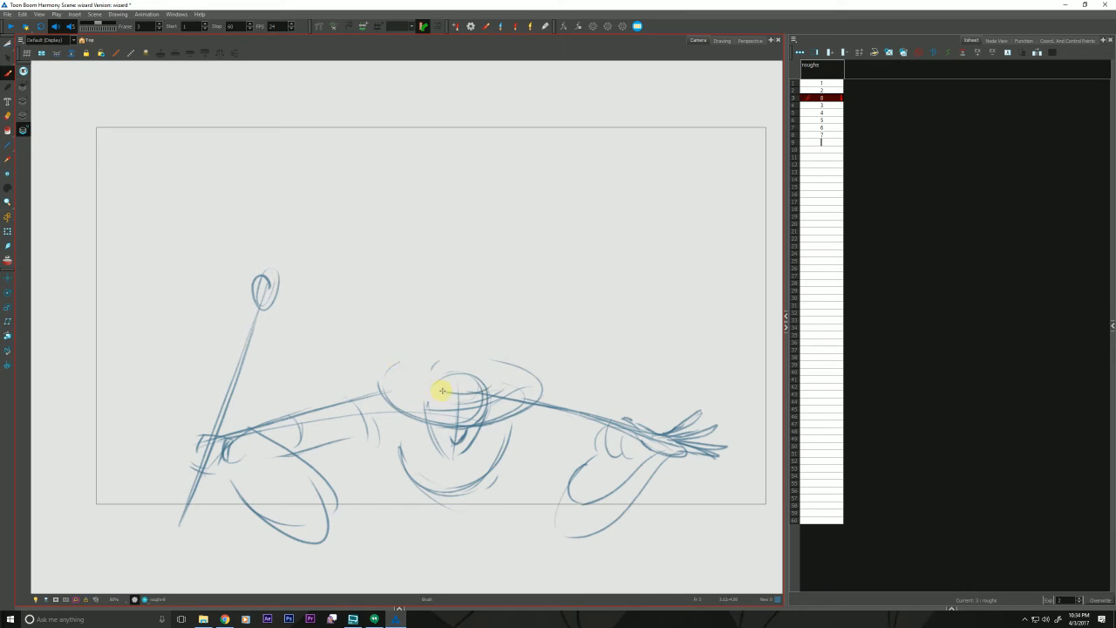
- Sketch the tall hat crown with its bent tip and reinforce the brim edge, flipping through neighboring drawings to compare
{"action": "key", "text": "f"}
{"action": "key", "text": "g"}
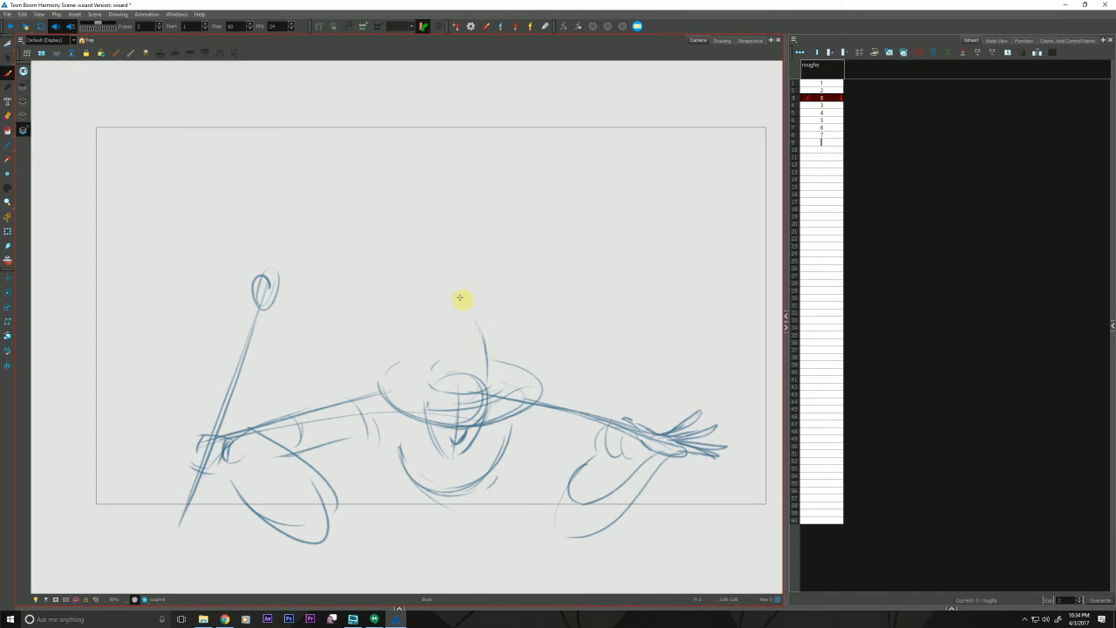
{"action": "key", "text": "f"}
{"action": "key", "text": "g"}
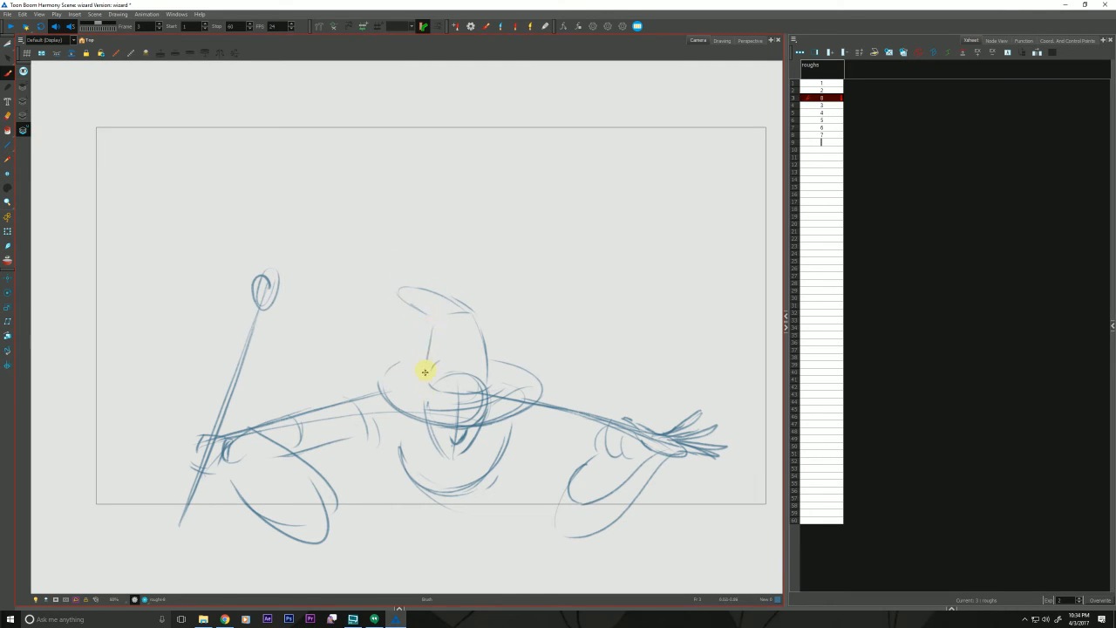
{"action": "left_click_drag", "start_coordinate": [434, 328], "coordinate": [426, 375]}
{"action": "key", "text": "f"}
{"action": "key", "text": "g"}
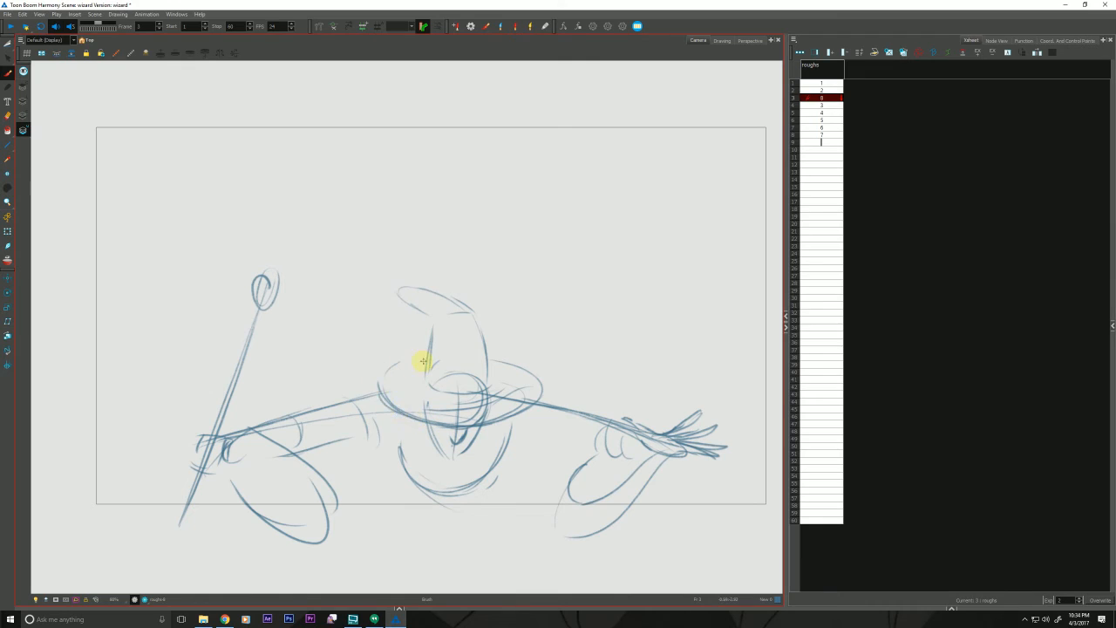
{"action": "left_click_drag", "start_coordinate": [380, 370], "coordinate": [398, 411]}
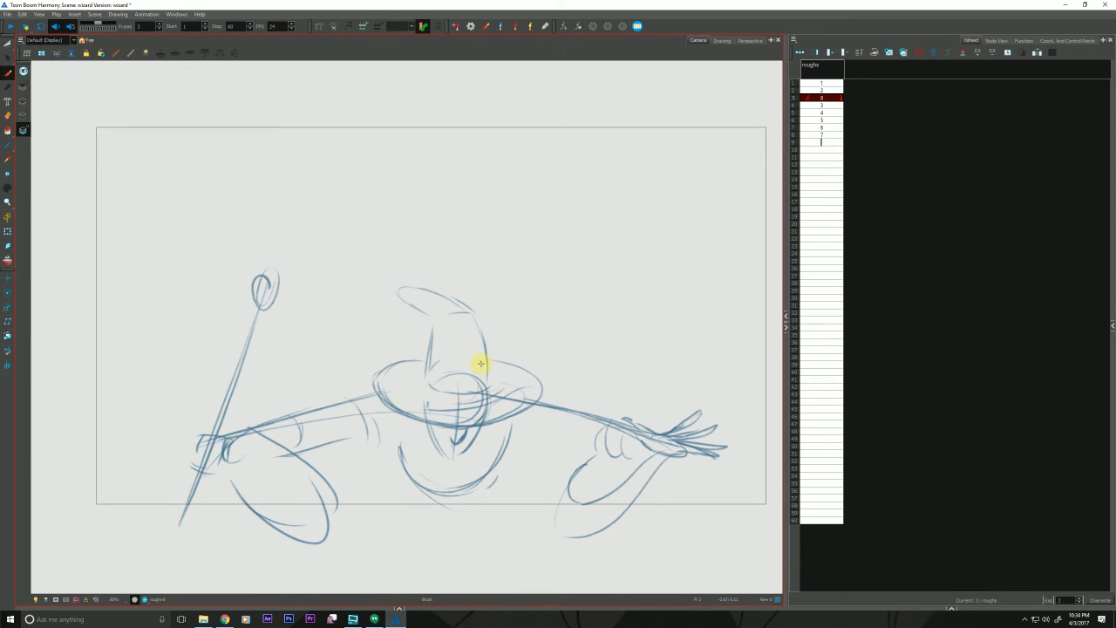
- Add sleeve cuffs, underarm curves and torso side lines to the wide-armed wizard pose in frame 3
{"action": "left_click_drag", "start_coordinate": [590, 412], "coordinate": [582, 441]}
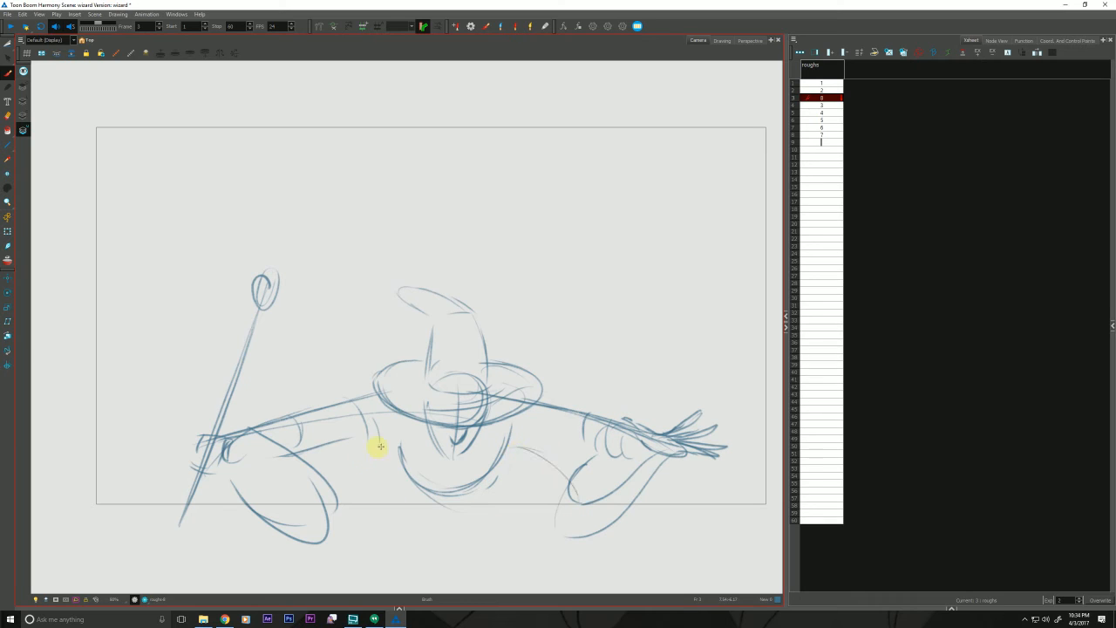
{"action": "key", "text": "f"}
{"action": "key", "text": "g"}
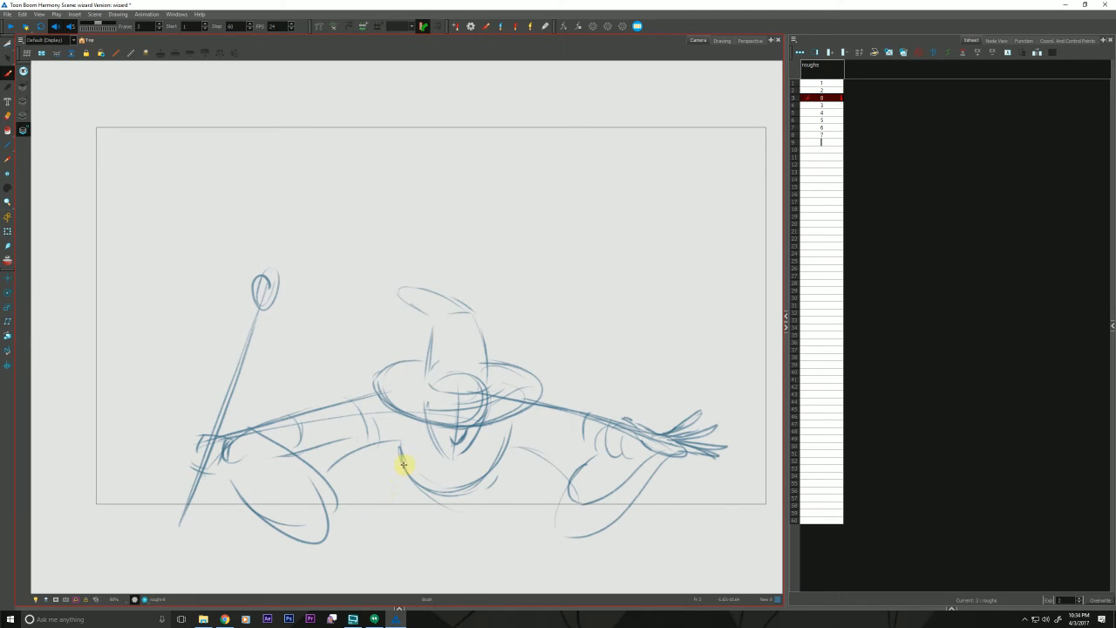
{"action": "mouse_move", "coordinate": [401, 461]}
{"action": "left_mouse_down"}
{"action": "mouse_move", "coordinate": [363, 497]}
{"action": "mouse_move", "coordinate": [362, 518]}
{"action": "left_mouse_up"}
{"action": "left_click_drag", "start_coordinate": [499, 459], "coordinate": [550, 548]}
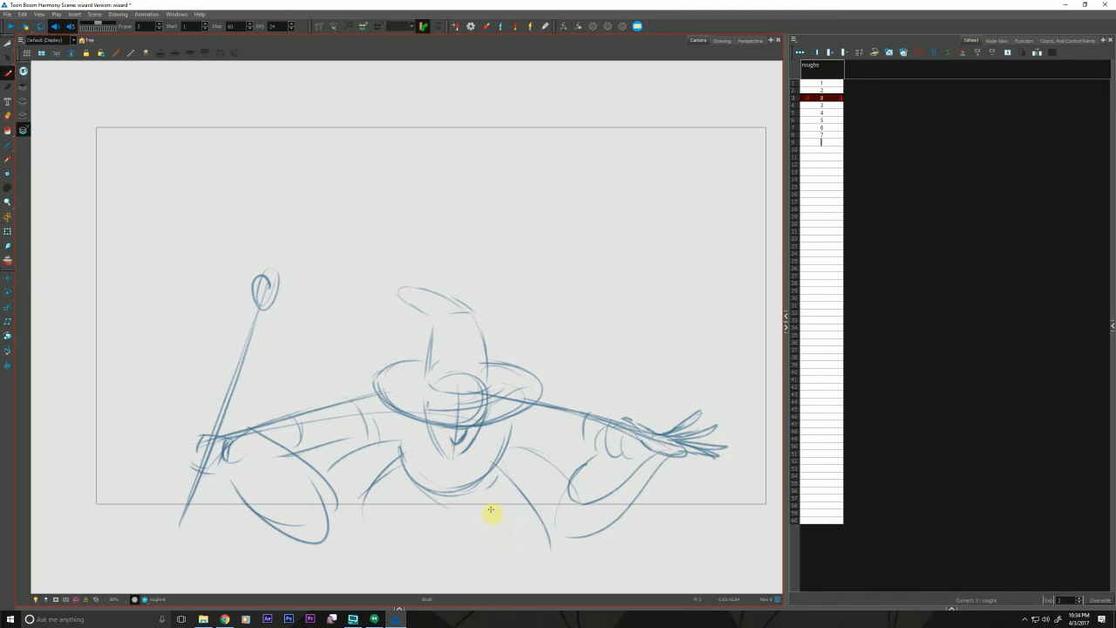
{"action": "left_click_drag", "start_coordinate": [519, 424], "coordinate": [493, 466]}
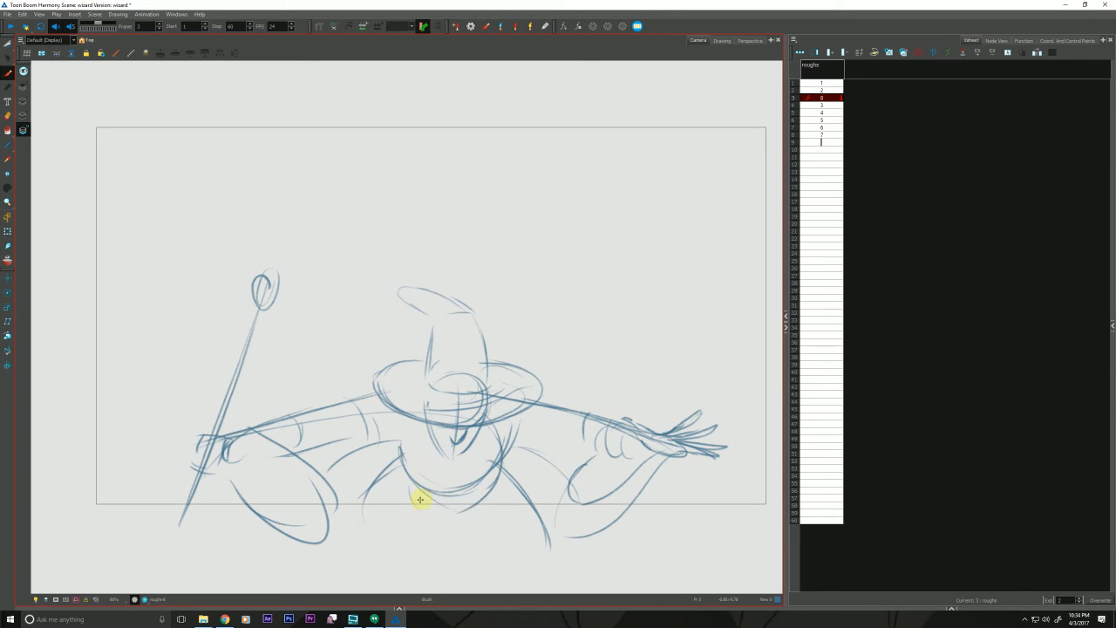
- Draw a curved line across the chest of the frame 2 pose, flipping against frame 3 for comparison
{"action": "key", "text": "comma"}
{"action": "key", "text": "period"}
{"action": "key", "text": "comma"}
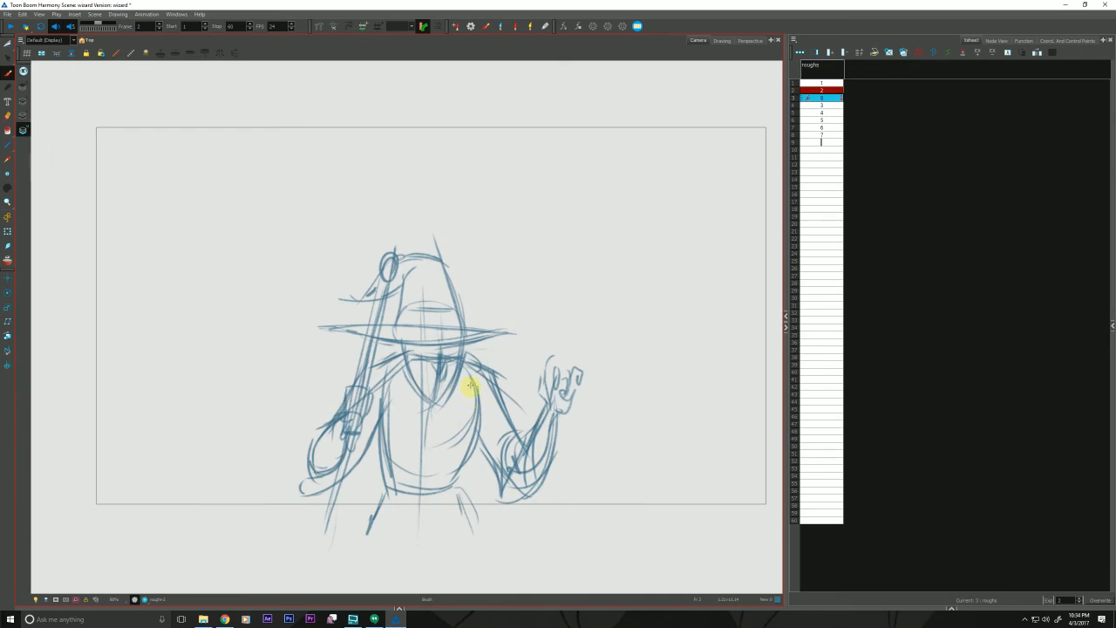
{"action": "left_click_drag", "start_coordinate": [433, 452], "coordinate": [390, 382]}
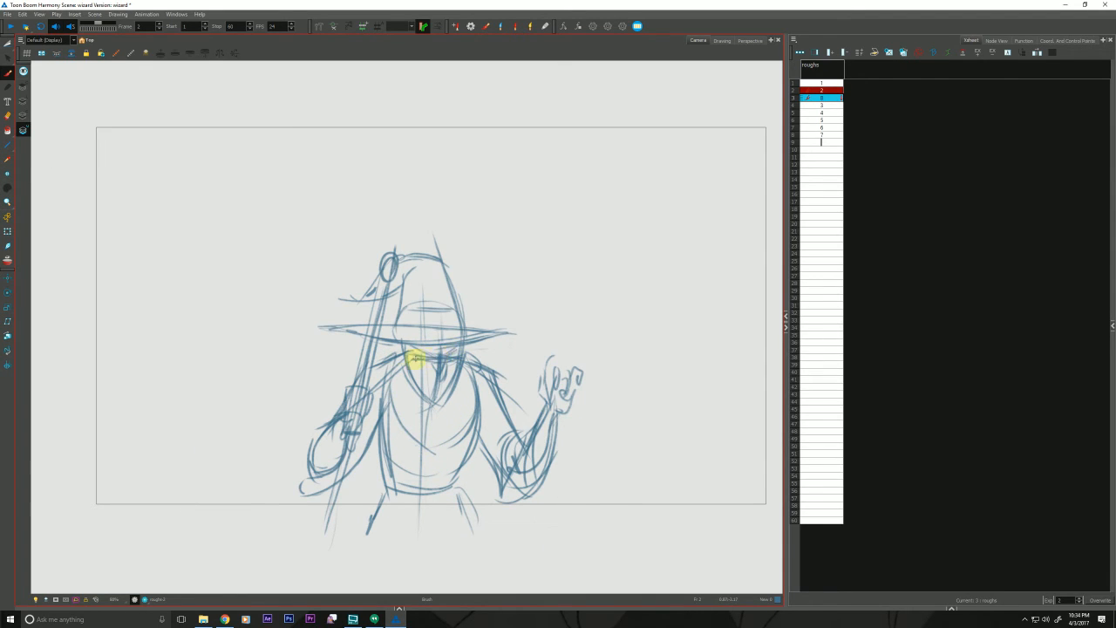
{"action": "key", "text": "period"}
{"action": "key", "text": "comma"}
- Flip back and forth between frames 1, 2 and 3 to compare the torsos of the opening poses
{"action": "key", "text": "comma"}
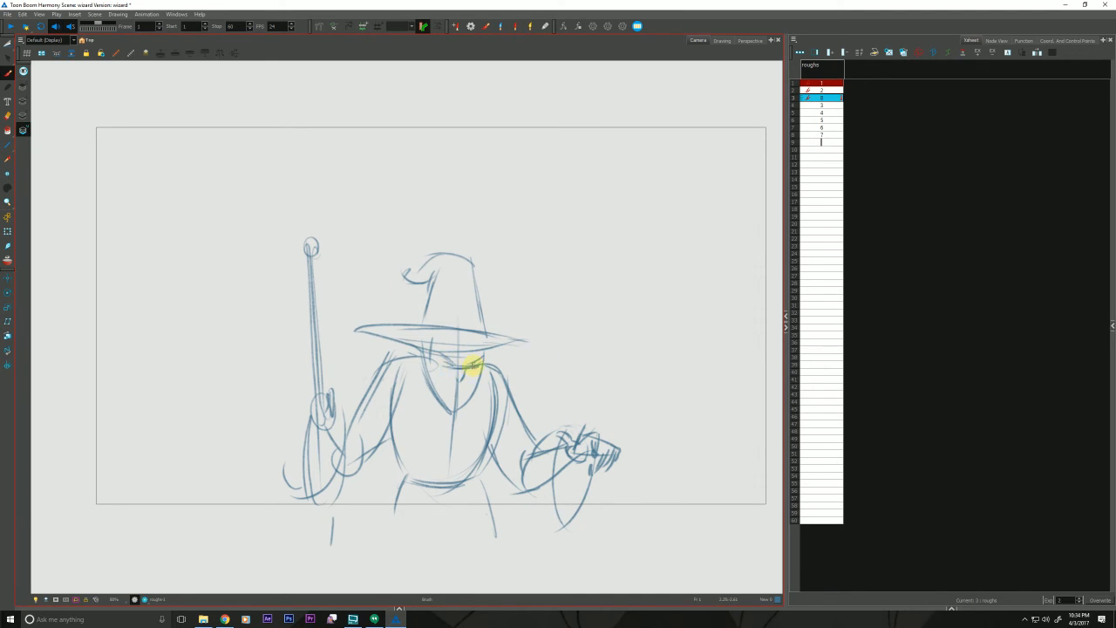
{"action": "key", "text": "comma"}
{"action": "key", "text": "period"}
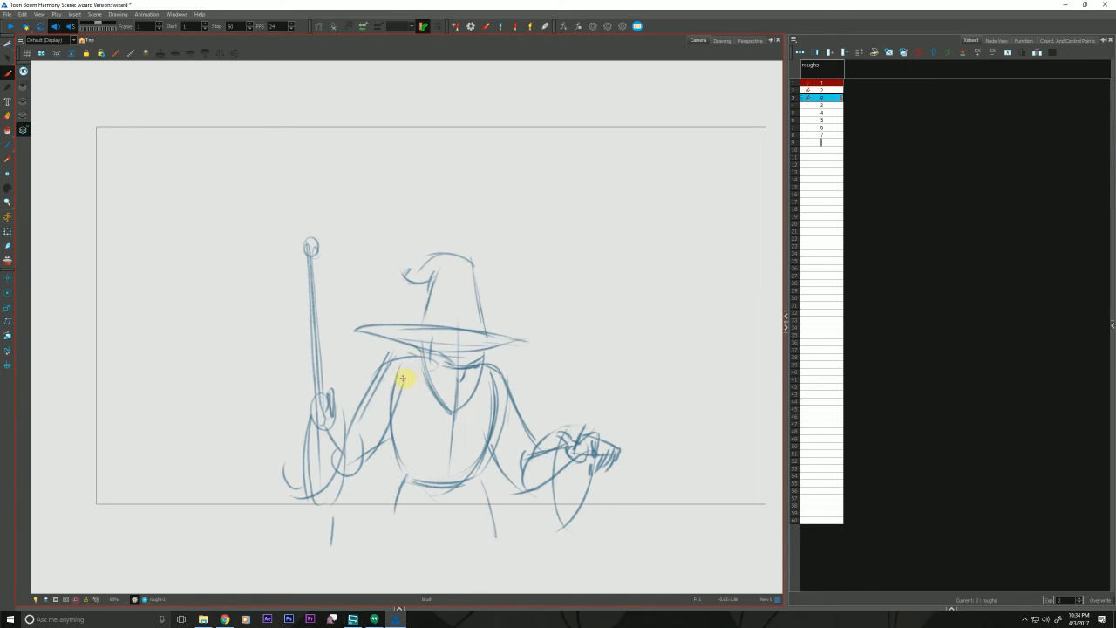
{"action": "key", "text": "period"}
{"action": "key", "text": "comma"}
{"action": "key", "text": "period"}
{"action": "key", "text": "comma"}
{"action": "key", "text": "period"}
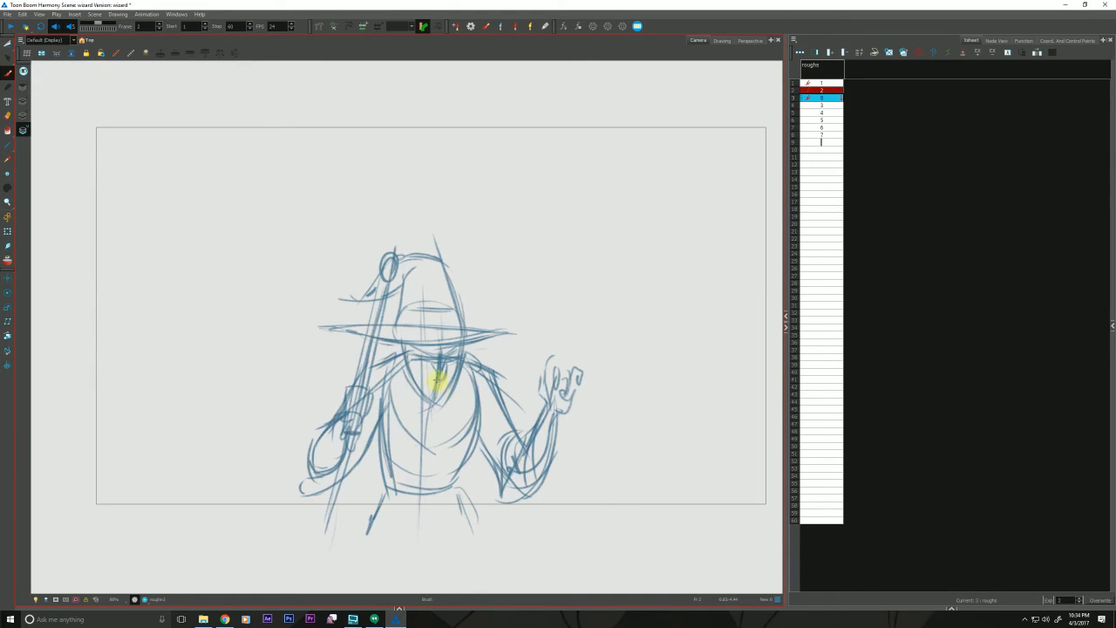
{"action": "key", "text": "period"}
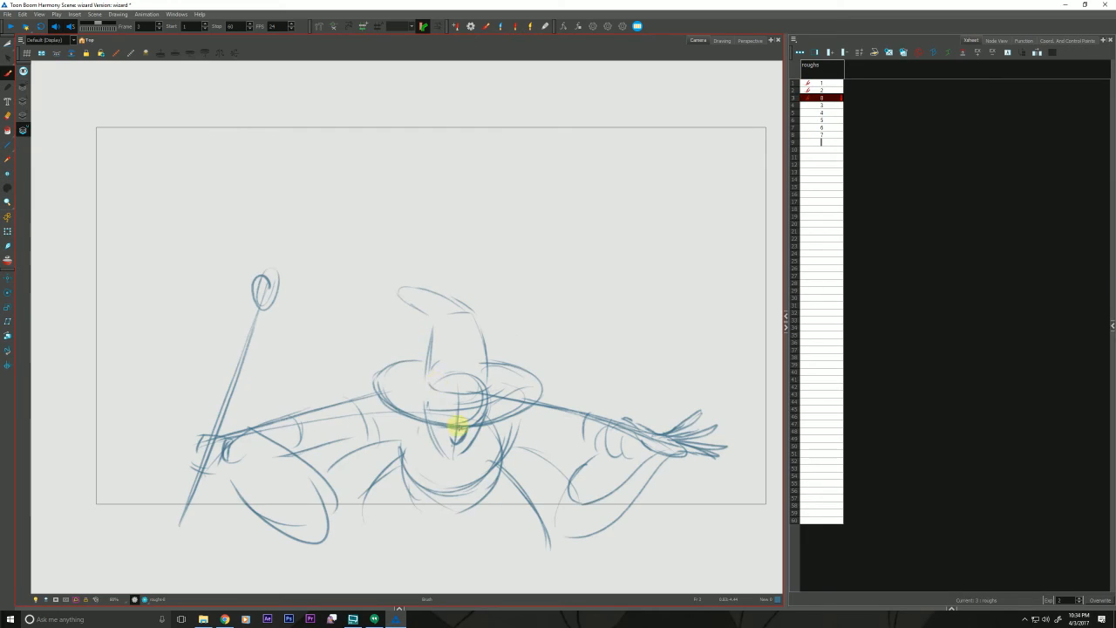
- Sketch tapering curves down both sides of the chest on the frame 4 pose
{"action": "key", "text": "period"}
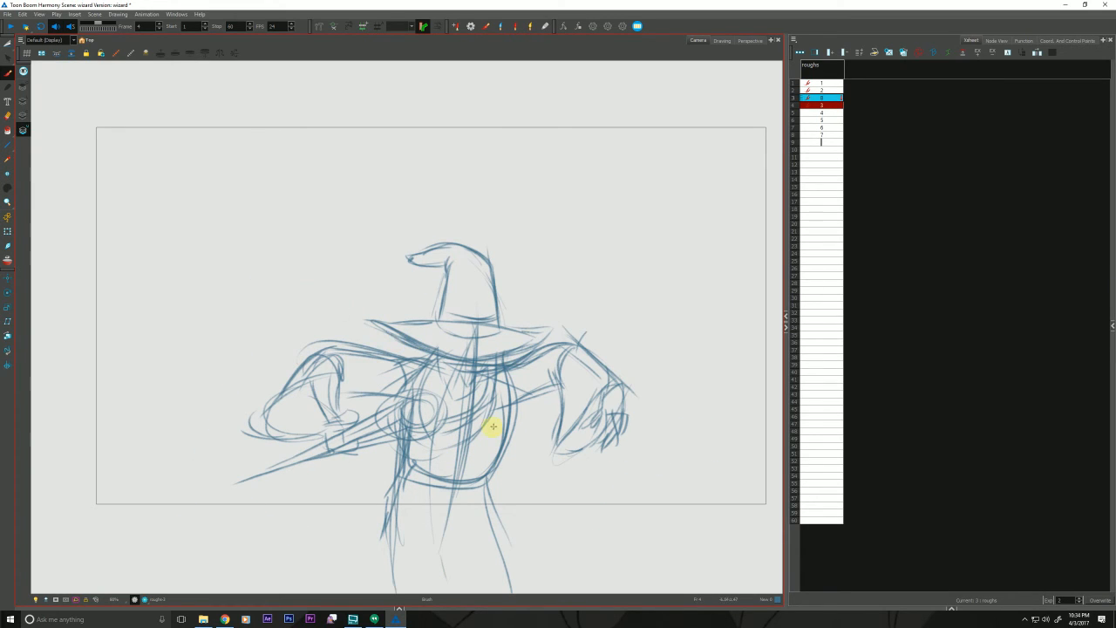
{"action": "left_click_drag", "start_coordinate": [502, 364], "coordinate": [458, 453]}
{"action": "mouse_move", "coordinate": [505, 385]}
{"action": "left_mouse_down"}
{"action": "mouse_move", "coordinate": [447, 465]}
{"action": "mouse_move", "coordinate": [427, 370]}
{"action": "mouse_move", "coordinate": [459, 460]}
{"action": "left_mouse_up"}
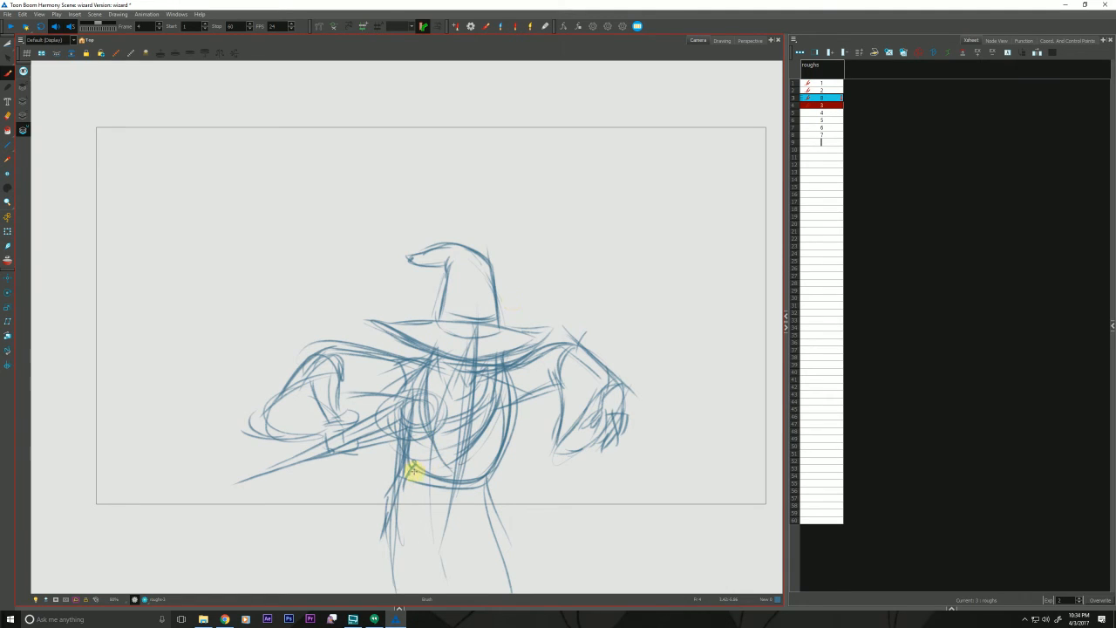
{"action": "mouse_move", "coordinate": [500, 378]}
{"action": "left_mouse_down"}
{"action": "mouse_move", "coordinate": [474, 449]}
{"action": "mouse_move", "coordinate": [461, 451]}
{"action": "mouse_move", "coordinate": [489, 427]}
{"action": "mouse_move", "coordinate": [457, 475]}
{"action": "left_mouse_up"}
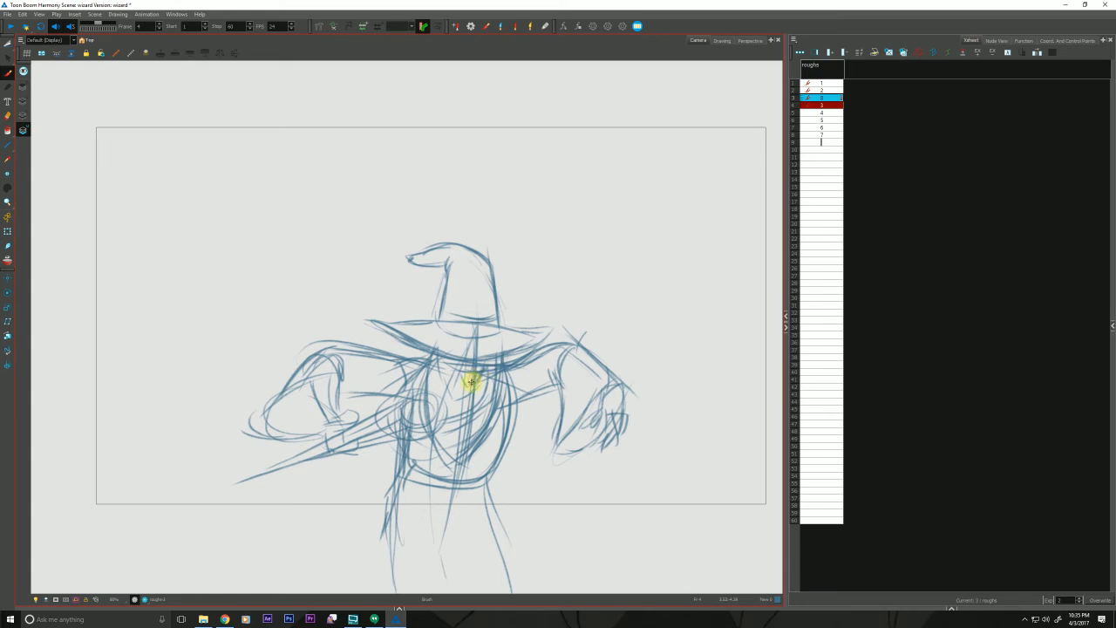
- Flip repeatedly through frames 5 to 8 to examine the staff swing from the crouch up to the raised arms
{"action": "key", "text": "period"}
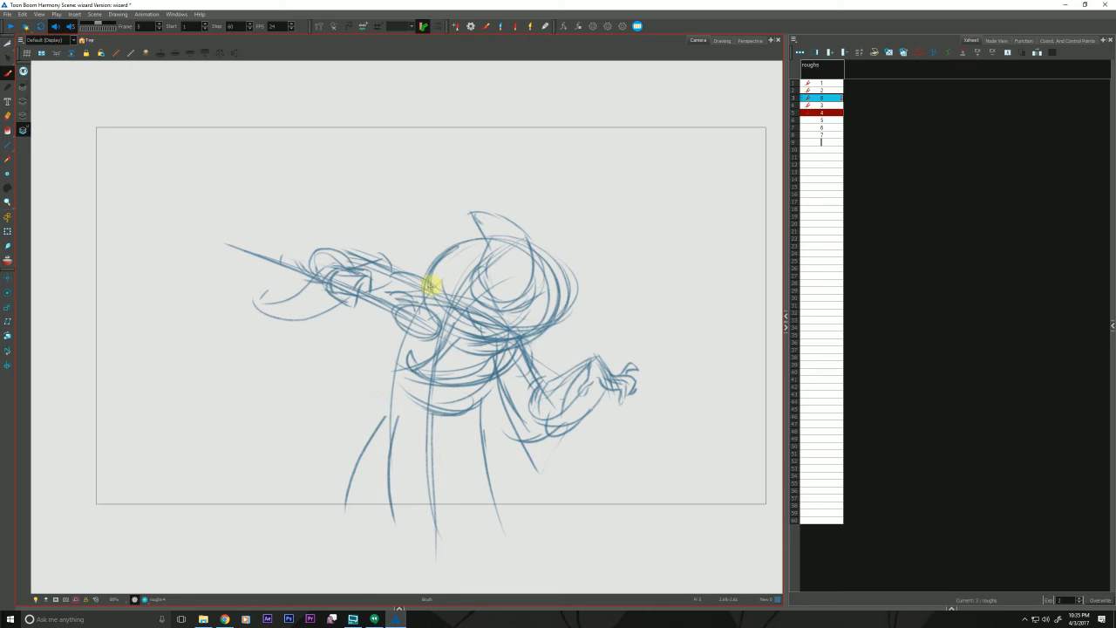
{"action": "key", "text": "period"}
{"action": "key", "text": "period"}
{"action": "key", "text": "period"}
{"action": "key", "text": "period"}
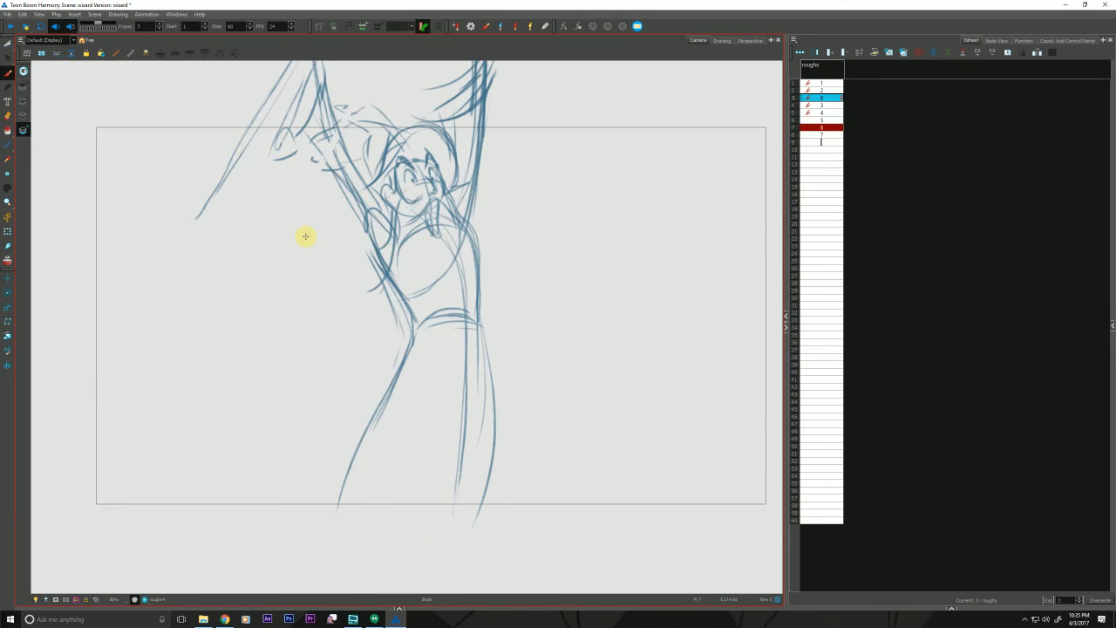
{"action": "key", "text": "comma"}
{"action": "key", "text": "comma"}
{"action": "key", "text": "comma"}
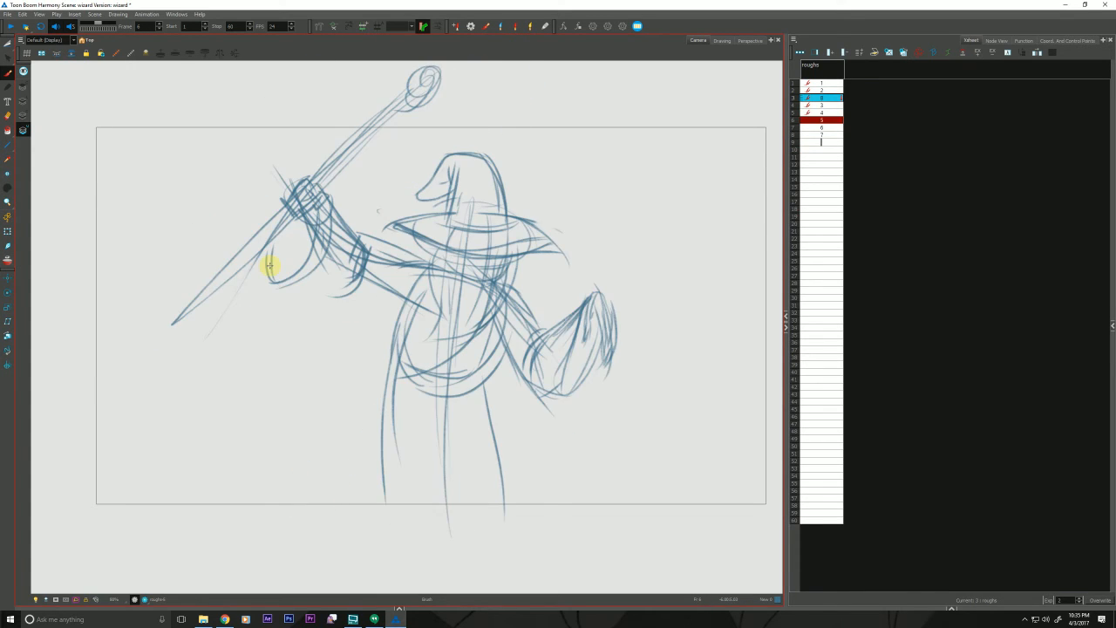
{"action": "key", "text": "period"}
{"action": "key", "text": "comma"}
{"action": "key", "text": "period"}
{"action": "key", "text": "comma"}
{"action": "key", "text": "comma"}
{"action": "key", "text": "period"}
{"action": "key", "text": "period"}
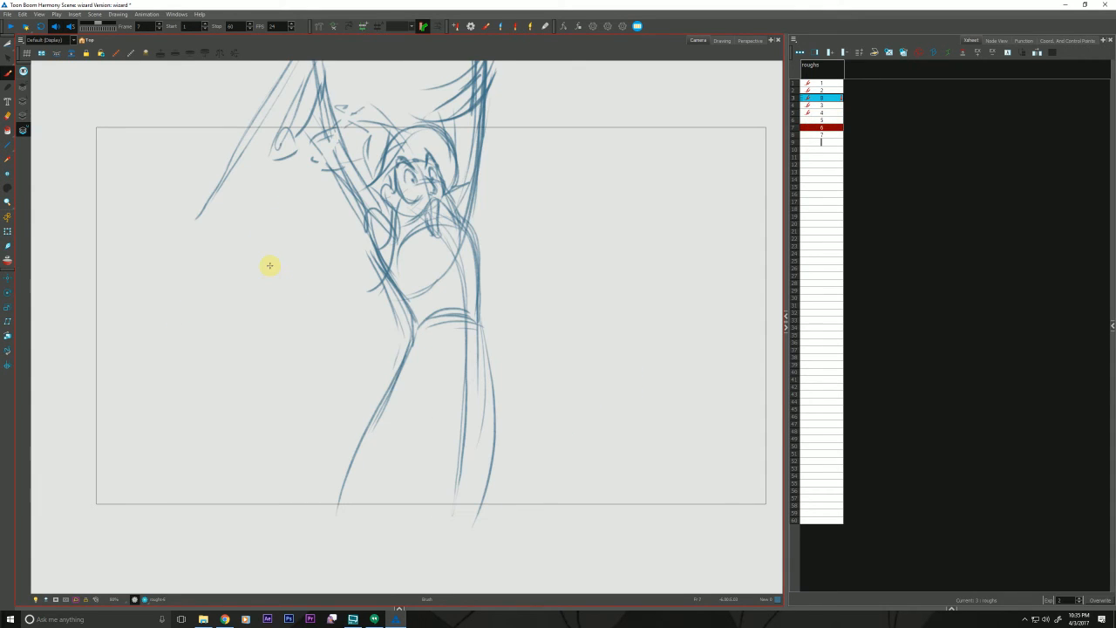
{"action": "key", "text": "comma"}
{"action": "key", "text": "comma"}
{"action": "key", "text": "period"}
{"action": "key", "text": "period"}
{"action": "key", "text": "period"}
{"action": "key", "text": "comma"}
{"action": "key", "text": "comma"}
{"action": "key", "text": "comma"}
{"action": "key", "text": "period"}
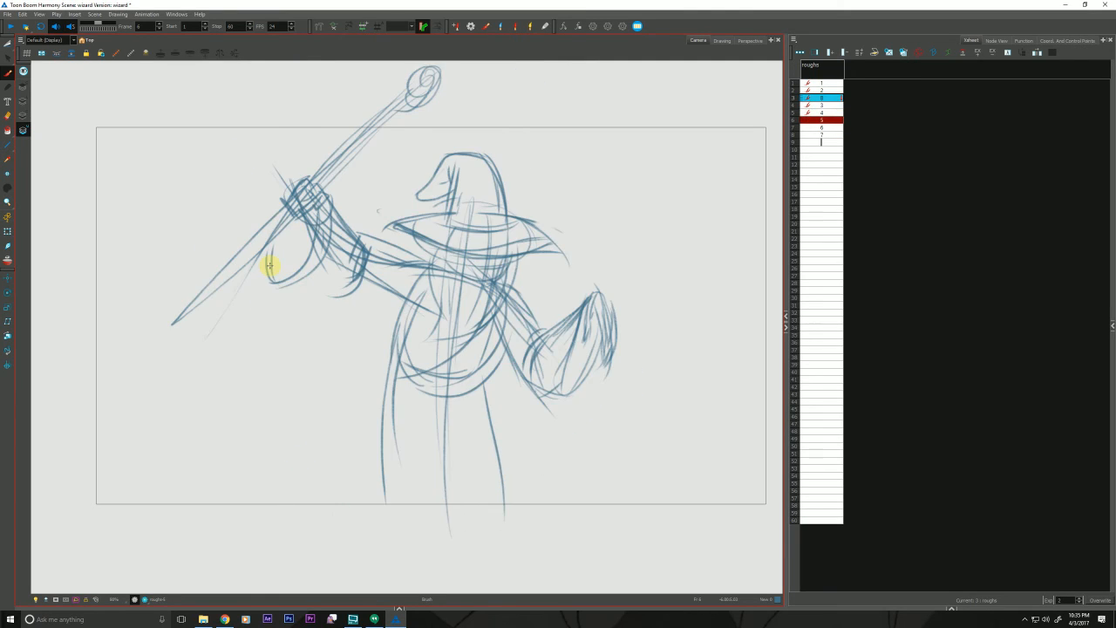
{"action": "key", "text": "period"}
{"action": "key", "text": "period"}
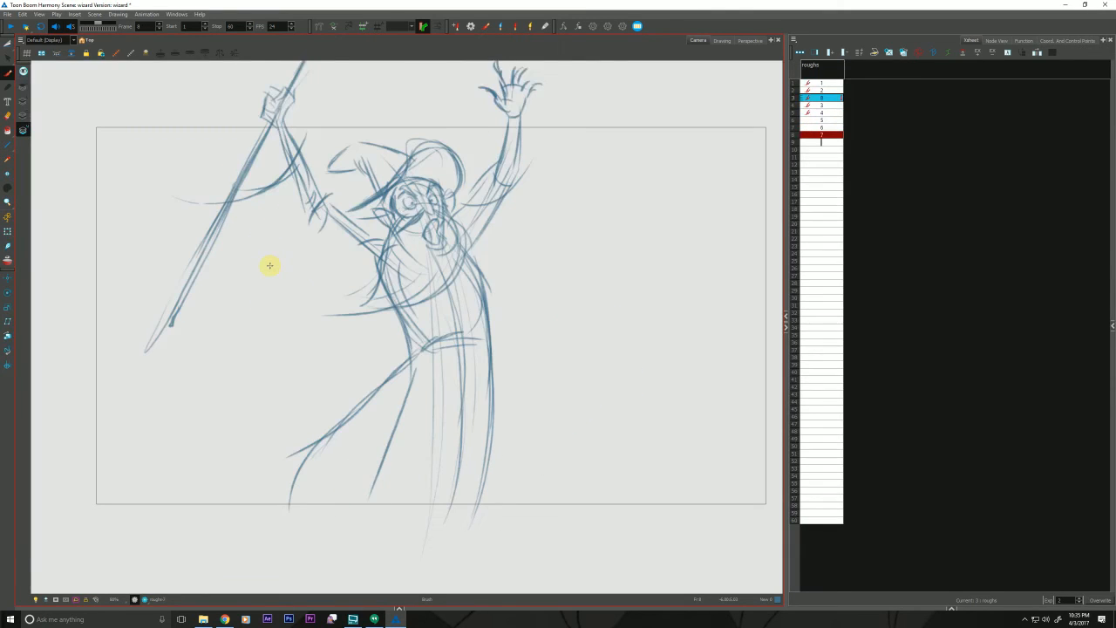
{"action": "key", "text": "comma"}
{"action": "key", "text": "comma"}
{"action": "key", "text": "comma"}
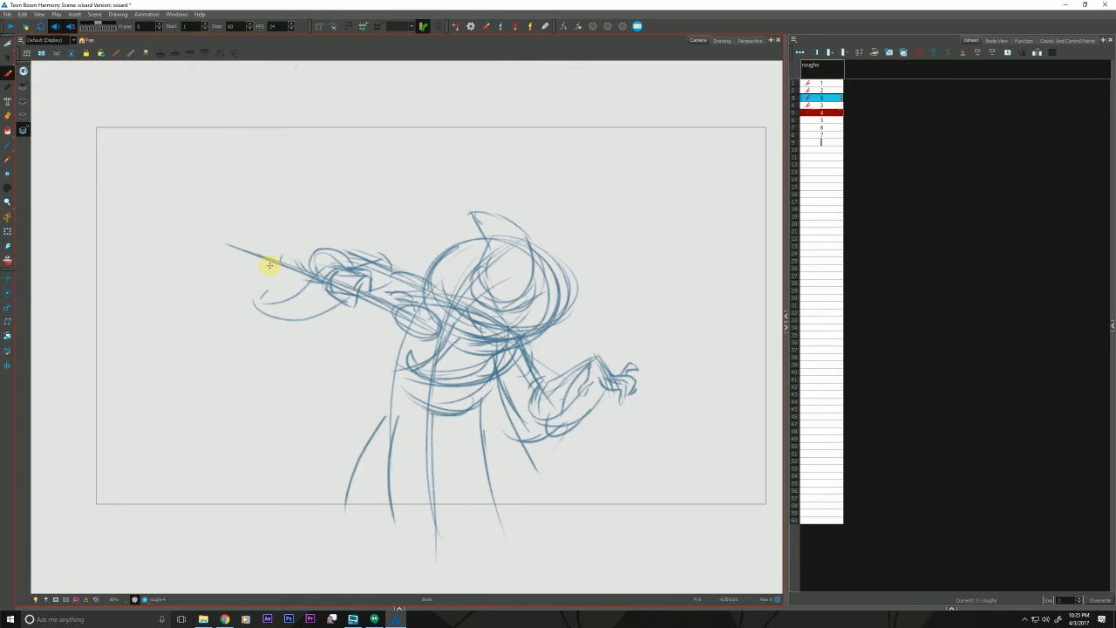
{"action": "key", "text": "period"}
{"action": "key", "text": "period"}
{"action": "key", "text": "period"}
{"action": "key", "text": "comma"}
{"action": "key", "text": "period"}
{"action": "key", "text": "comma"}
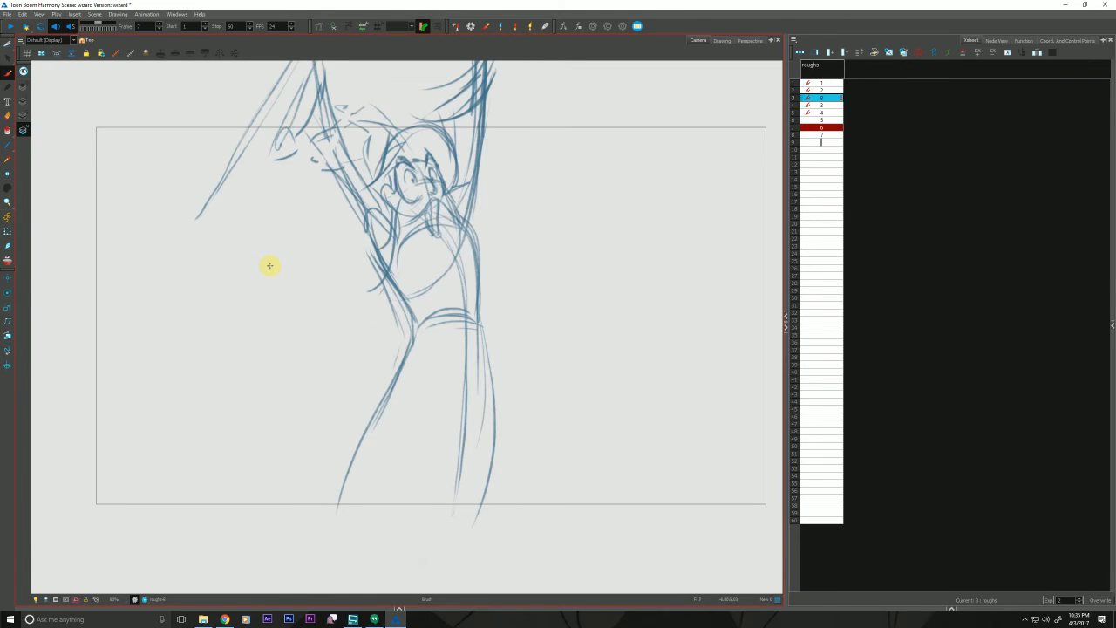
{"action": "key", "text": "period"}
{"action": "key", "text": "comma"}
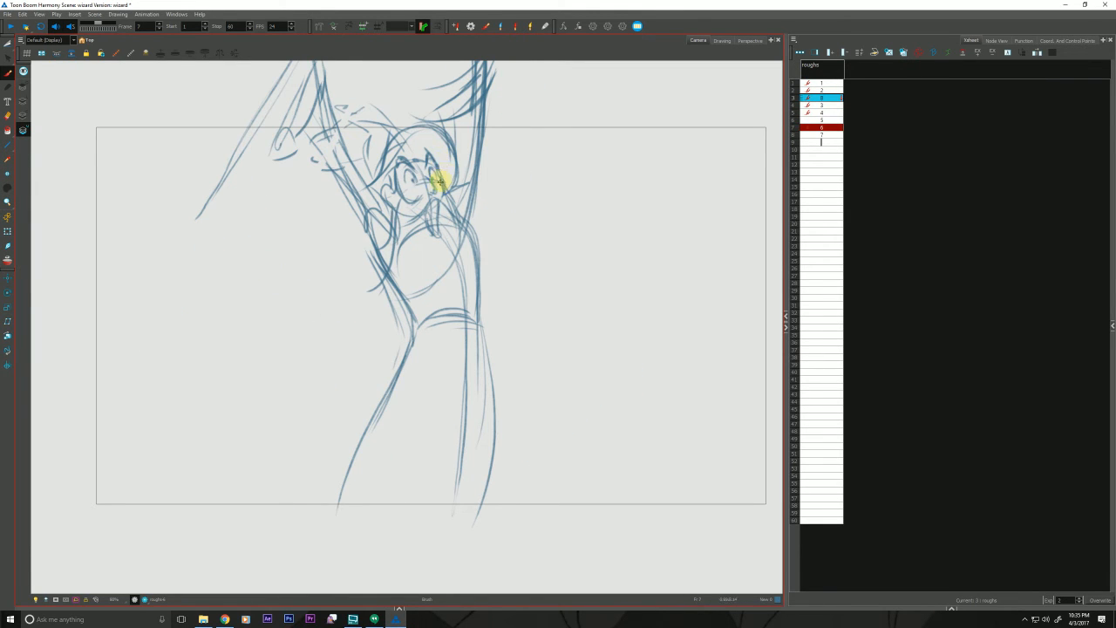
- Draw the sweeping chest curve and strengthen the torso sides and robe outline in frame 7, comparing with frame 6
{"action": "mouse_move", "coordinate": [444, 229]}
{"action": "left_mouse_down"}
{"action": "mouse_move", "coordinate": [386, 186]}
{"action": "mouse_move", "coordinate": [391, 229]}
{"action": "mouse_move", "coordinate": [357, 269]}
{"action": "mouse_move", "coordinate": [391, 282]}
{"action": "mouse_move", "coordinate": [468, 199]}
{"action": "left_mouse_up"}
{"action": "mouse_move", "coordinate": [450, 262]}
{"action": "left_mouse_down"}
{"action": "mouse_move", "coordinate": [374, 268]}
{"action": "mouse_move", "coordinate": [426, 284]}
{"action": "mouse_move", "coordinate": [361, 265]}
{"action": "left_mouse_up"}
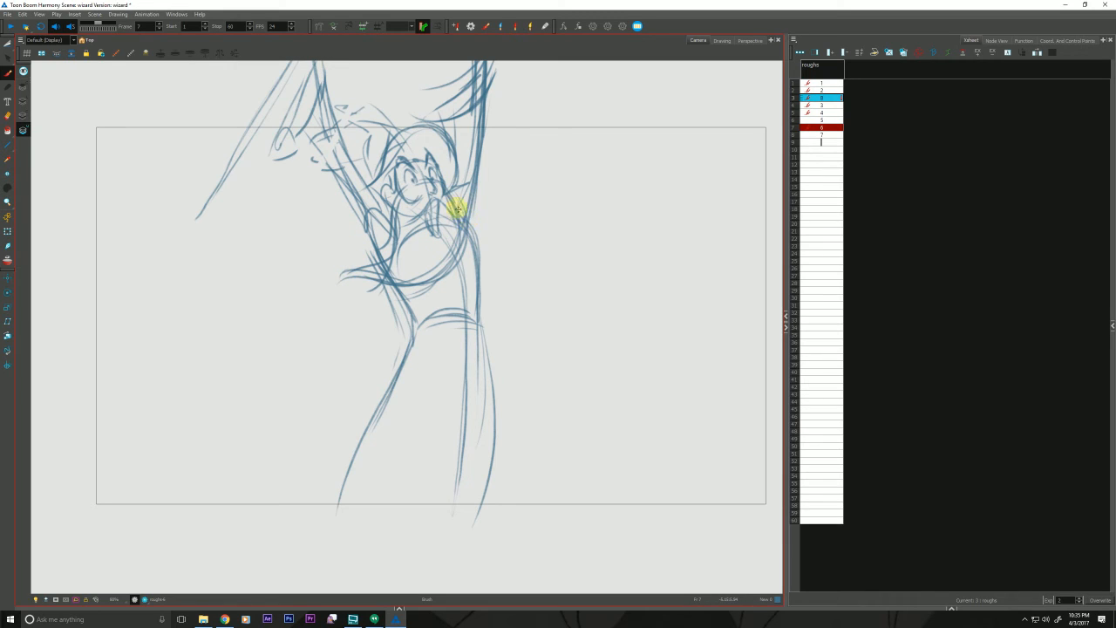
{"action": "left_click_drag", "start_coordinate": [456, 209], "coordinate": [471, 319]}
{"action": "mouse_move", "coordinate": [374, 230]}
{"action": "left_mouse_down"}
{"action": "mouse_move", "coordinate": [411, 310]}
{"action": "mouse_move", "coordinate": [396, 353]}
{"action": "mouse_move", "coordinate": [413, 321]}
{"action": "mouse_move", "coordinate": [347, 429]}
{"action": "mouse_move", "coordinate": [314, 526]}
{"action": "left_mouse_up"}
{"action": "left_click_drag", "start_coordinate": [475, 283], "coordinate": [469, 532]}
{"action": "left_click_drag", "start_coordinate": [411, 327], "coordinate": [316, 512]}
{"action": "key", "text": "comma"}
{"action": "key", "text": "period"}
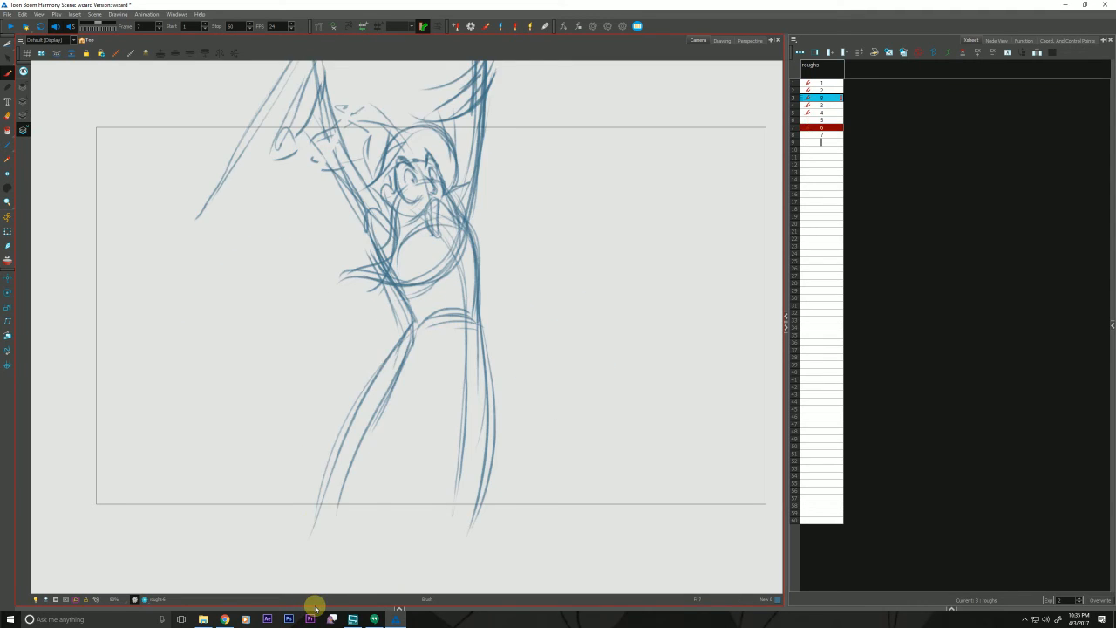
- Draw a wide flared robe tail with fold lines trailing behind the wizard in frame 8
{"action": "key", "text": "period"}
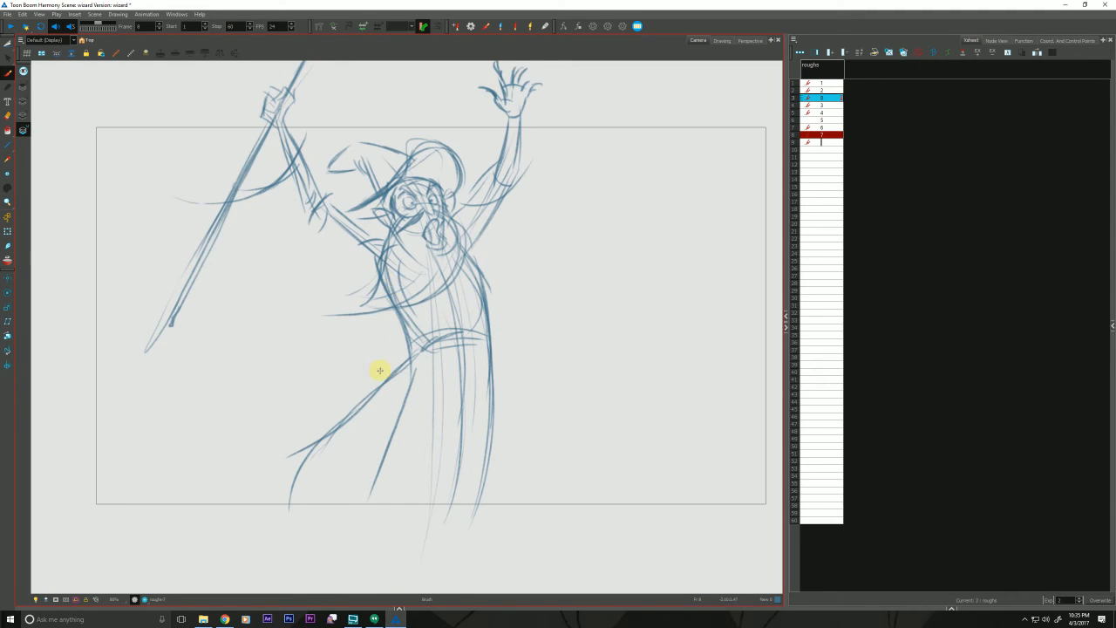
{"action": "left_click_drag", "start_coordinate": [384, 421], "coordinate": [317, 539]}
{"action": "left_click_drag", "start_coordinate": [412, 359], "coordinate": [232, 486]}
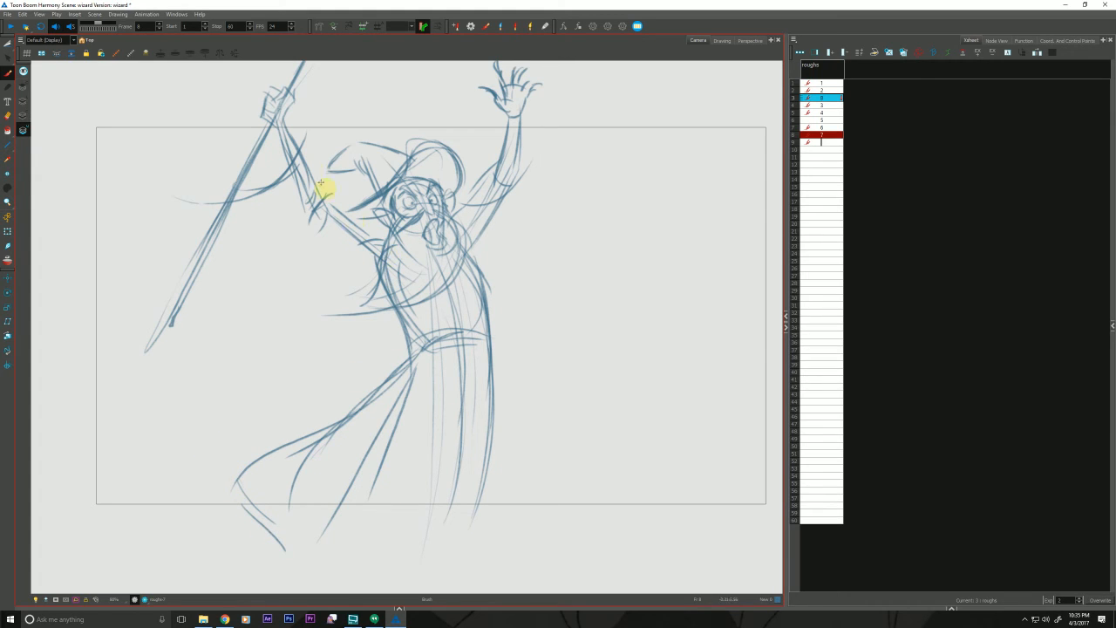
- Sketch the draped sleeve hanging from the staff arm in frame 8 and check it against the neighboring drawings and whole figure
{"action": "left_click_drag", "start_coordinate": [290, 118], "coordinate": [323, 202]}
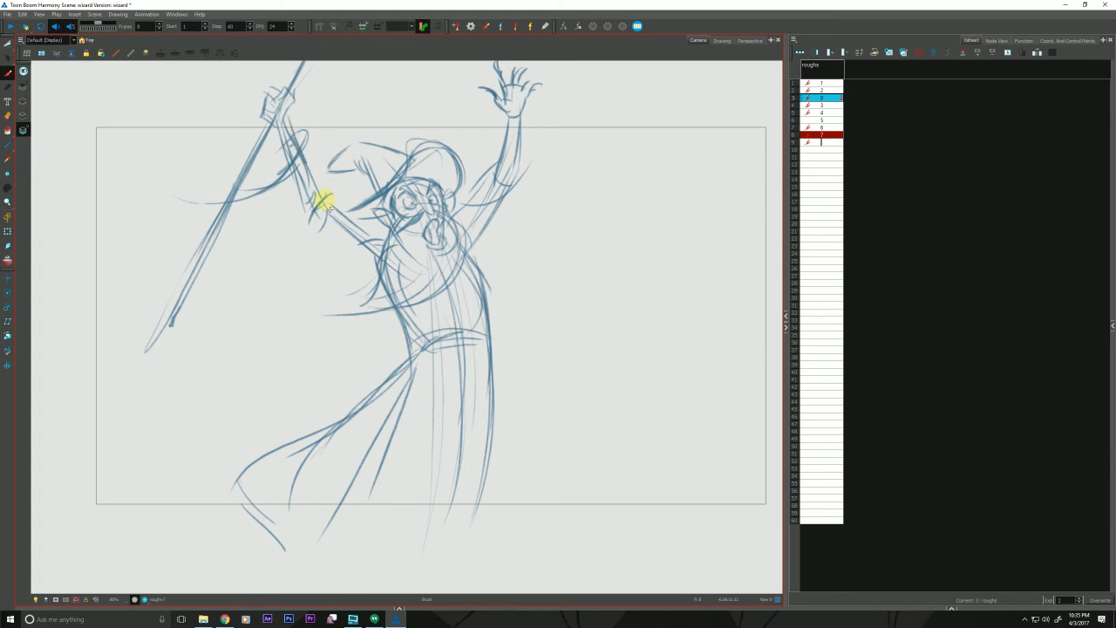
{"action": "mouse_move", "coordinate": [266, 171]}
{"action": "left_mouse_down"}
{"action": "mouse_move", "coordinate": [230, 199]}
{"action": "mouse_move", "coordinate": [314, 244]}
{"action": "left_mouse_up"}
{"action": "left_click_drag", "start_coordinate": [314, 204], "coordinate": [323, 251]}
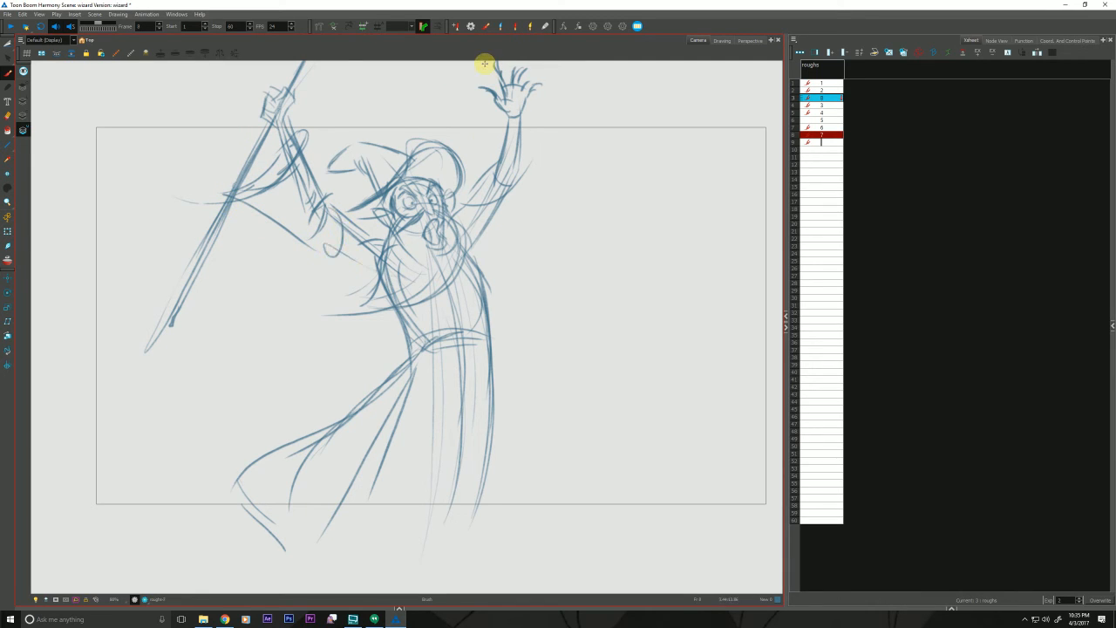
{"action": "key", "text": "f"}
{"action": "key", "text": "g"}
{"action": "key", "text": "f"}
{"action": "key", "text": "g"}
{"action": "key", "text": "alt+z"}
{"action": "left_click_drag", "start_coordinate": [225, 465], "coordinate": [213, 460]}
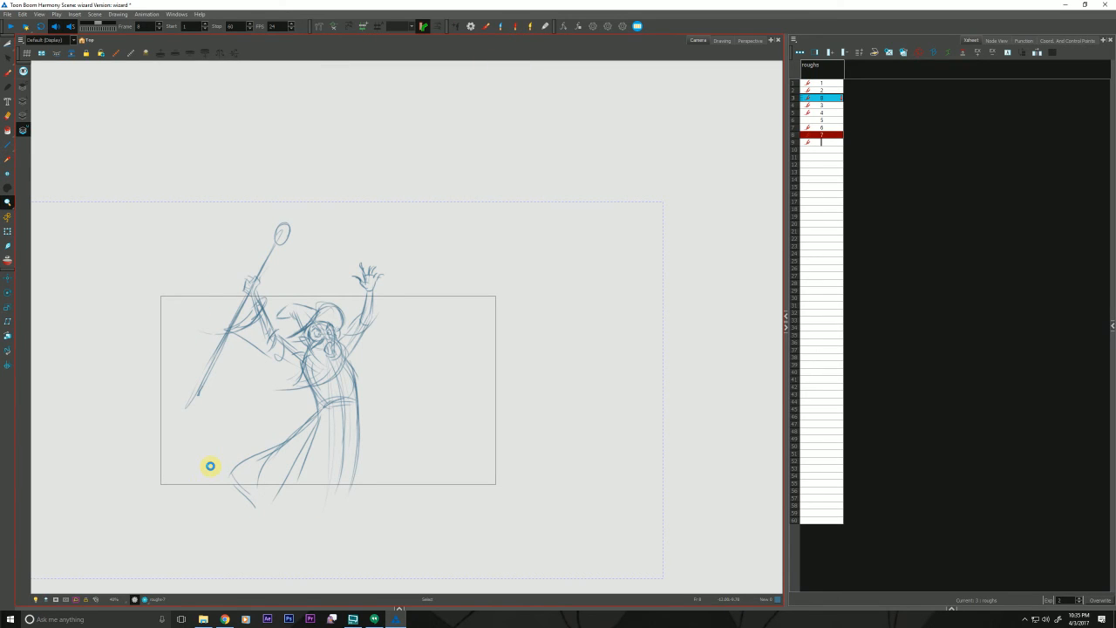
- Delete the extra drawing exposure at frame 9 of the roughs column without removing the frame itself
{"action": "left_click_drag", "start_coordinate": [816, 83], "coordinate": [815, 142]}
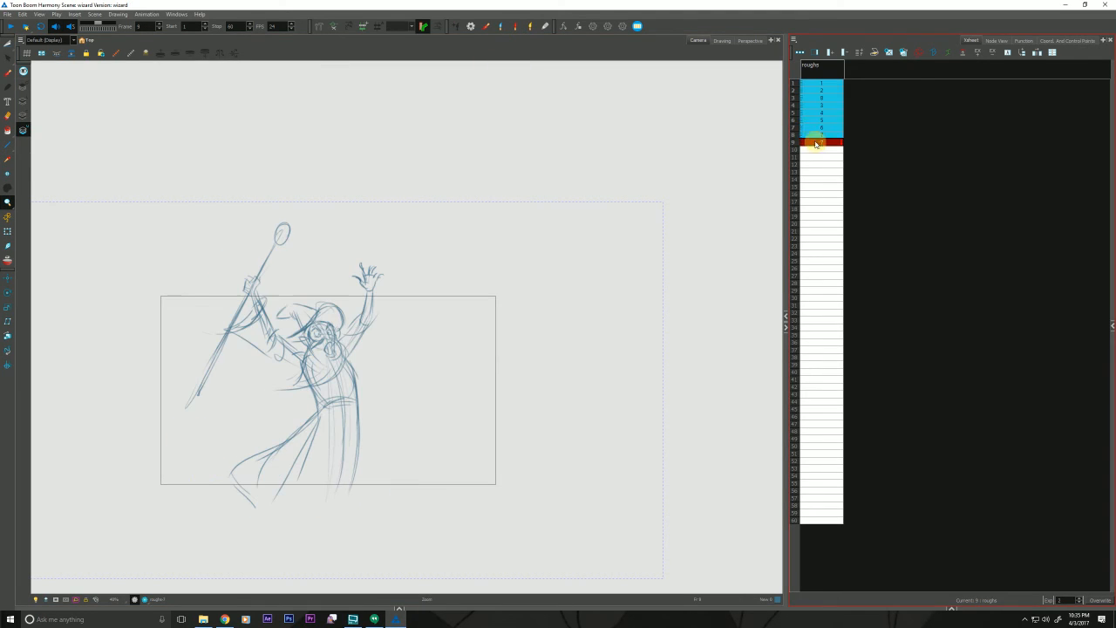
{"action": "left_click", "coordinate": [809, 141]}
{"action": "key", "text": "Delete"}
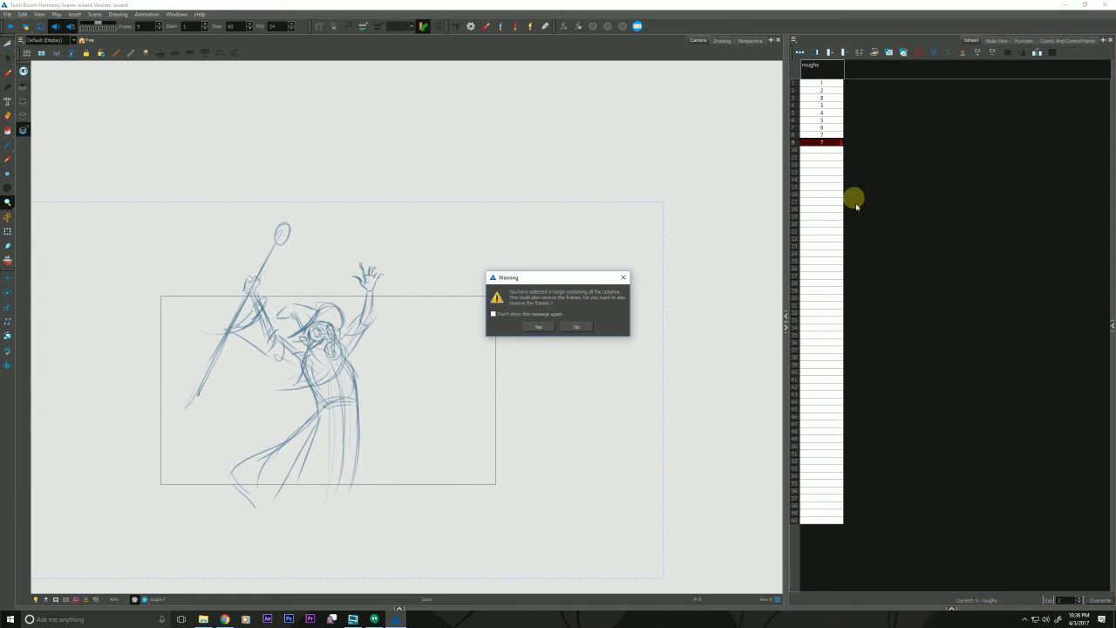
{"action": "left_click", "coordinate": [574, 327]}
- Rename the drawings in frames 1 to 8 of the roughs column by frame
{"action": "left_click_drag", "start_coordinate": [817, 136], "coordinate": [811, 81]}
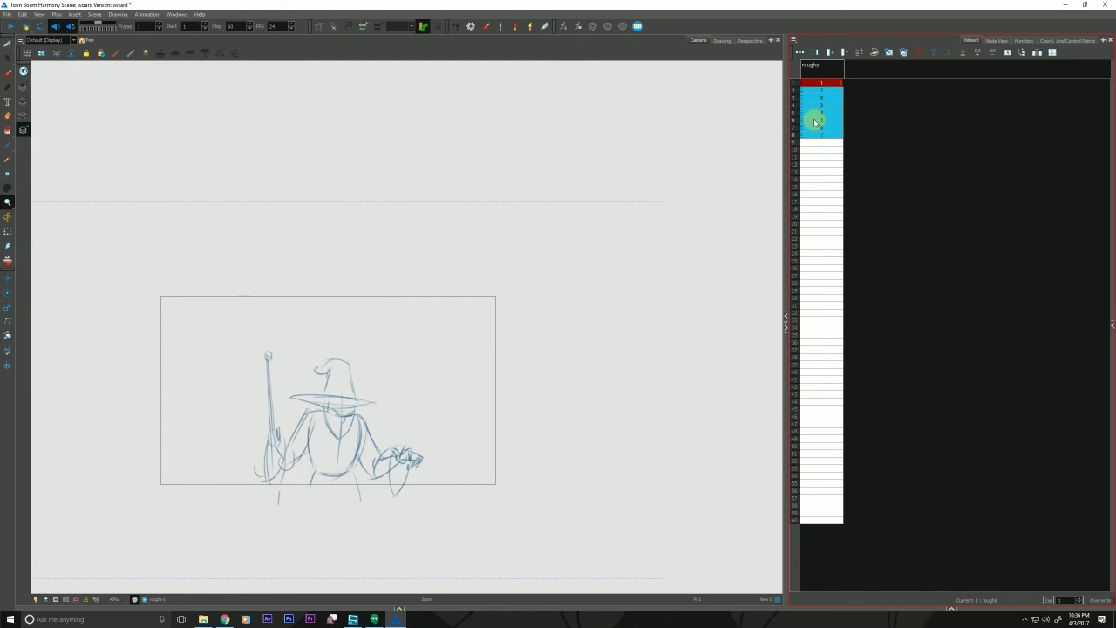
{"action": "right_click", "coordinate": [814, 119]}
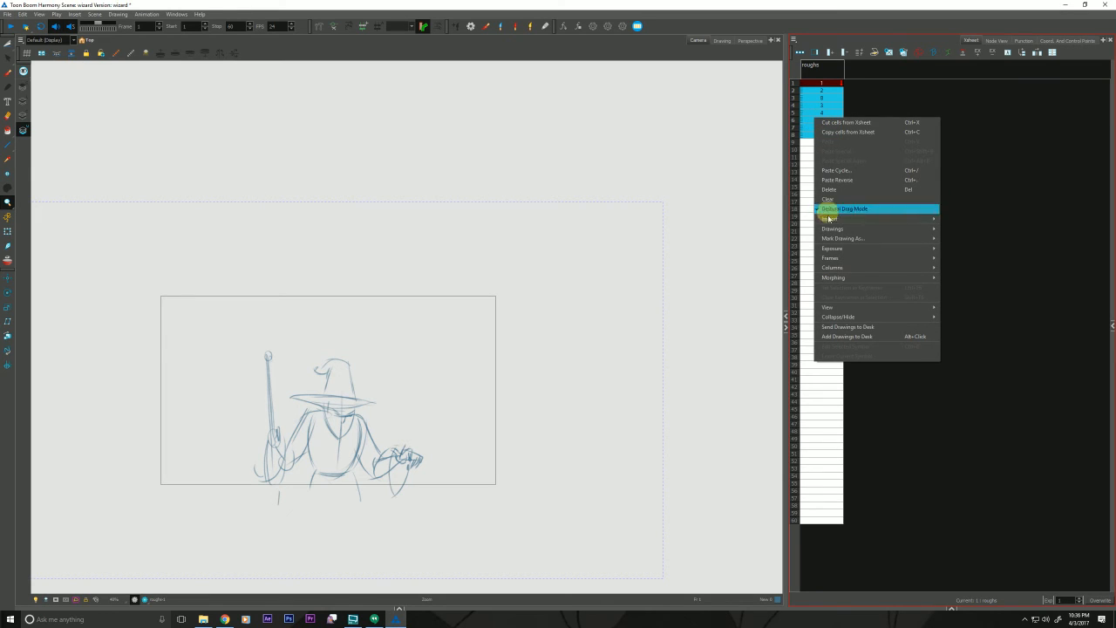
{"action": "mouse_move", "coordinate": [827, 232]}
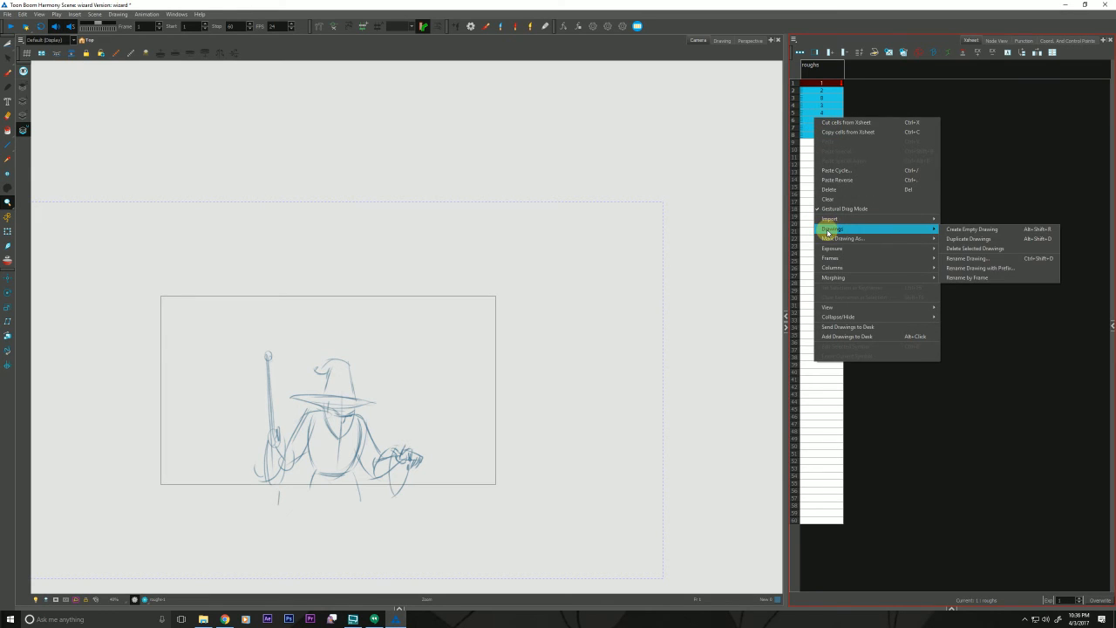
{"action": "left_click", "coordinate": [950, 278]}
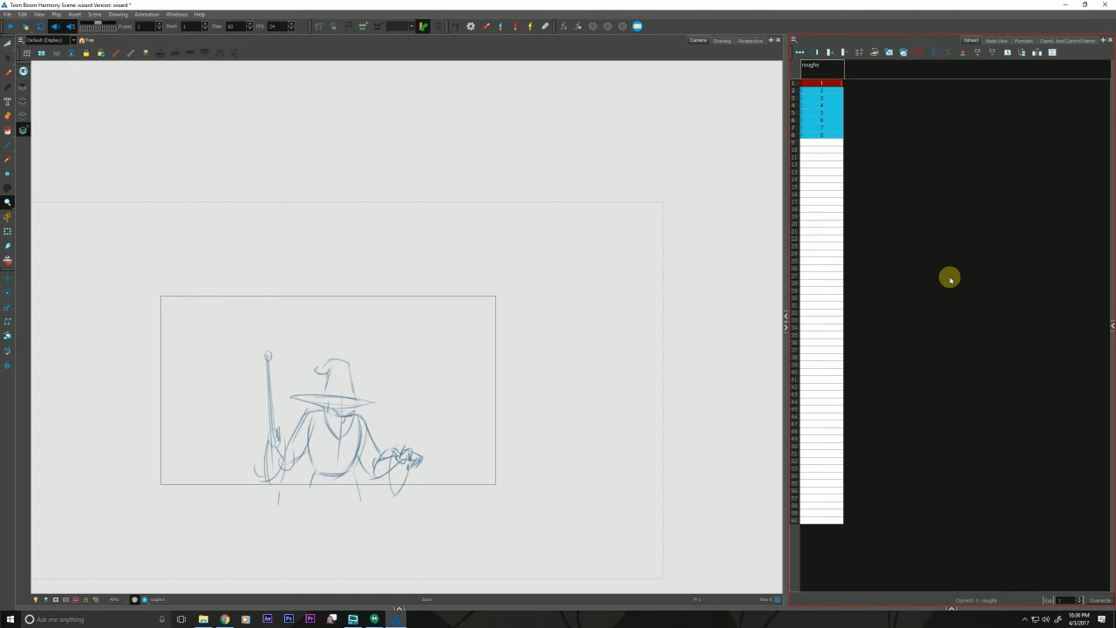
- Shift drawings 2 to 8 down to start at frame 9 so drawing 1 holds for frames 1 to 8
{"action": "left_click", "coordinate": [815, 91]}
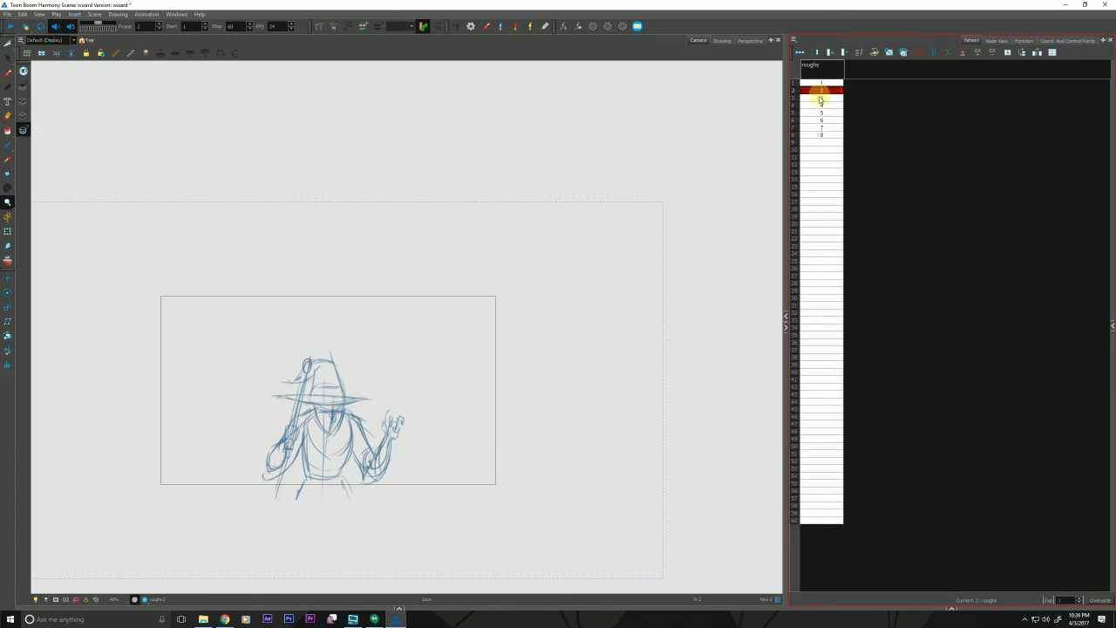
{"action": "left_click", "coordinate": [818, 135], "text": "shift"}
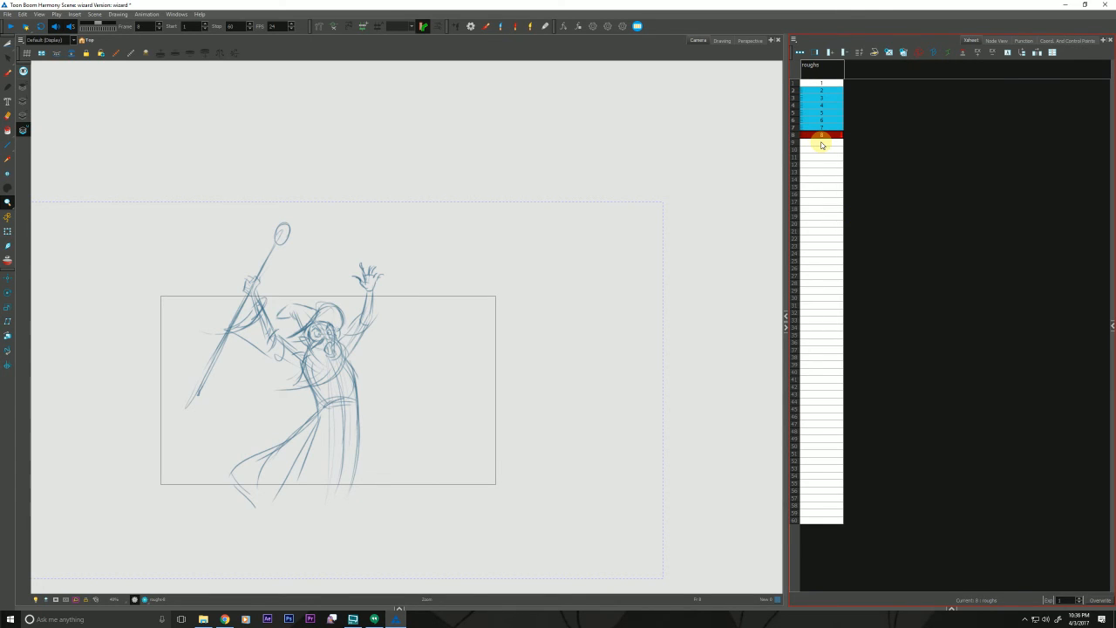
{"action": "left_click_drag", "start_coordinate": [804, 90], "coordinate": [807, 142]}
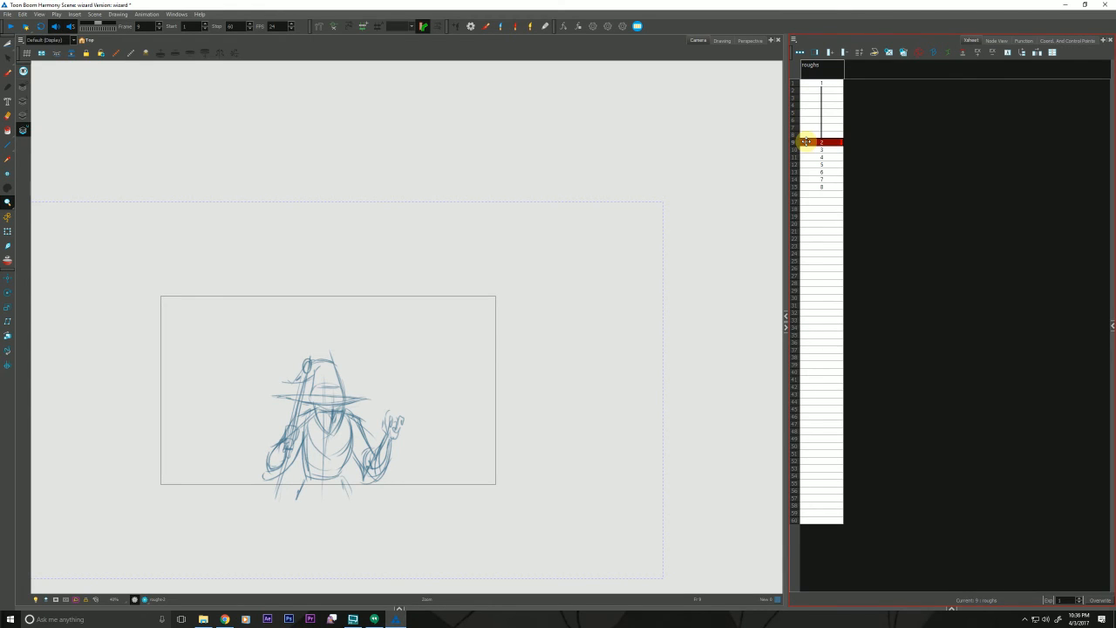
- Set the exposure of drawings 2 and 3 in the roughs column to 8 frames each
{"action": "left_click", "coordinate": [815, 149]}
{"action": "left_click", "coordinate": [814, 187], "text": "shift"}
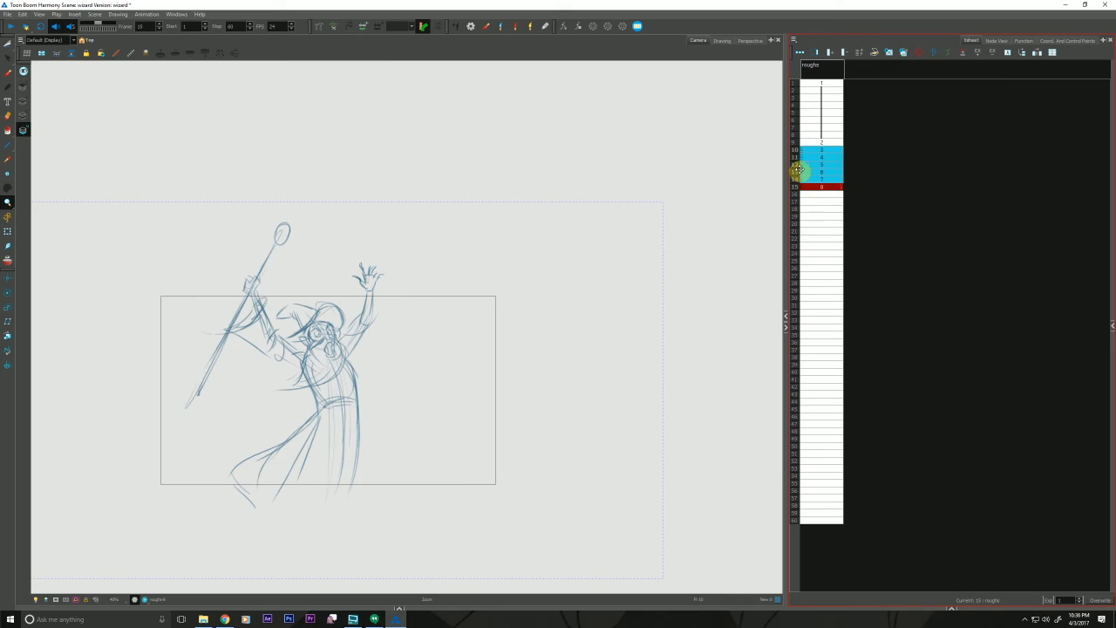
{"action": "left_click", "coordinate": [802, 149]}
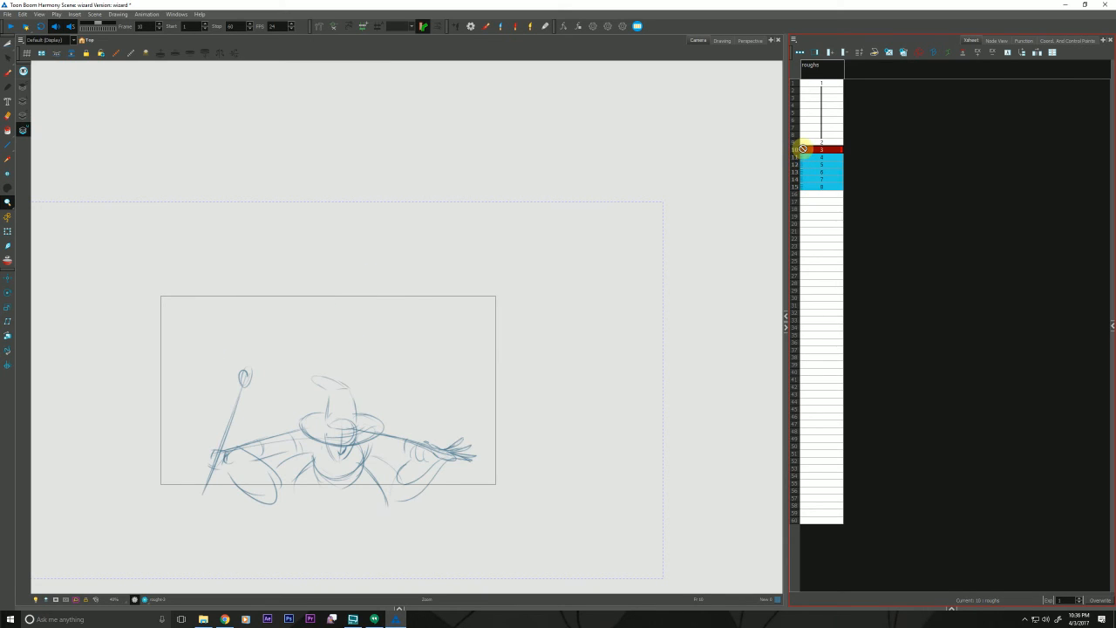
{"action": "left_click", "coordinate": [803, 143]}
{"action": "left_click", "coordinate": [1065, 600]}
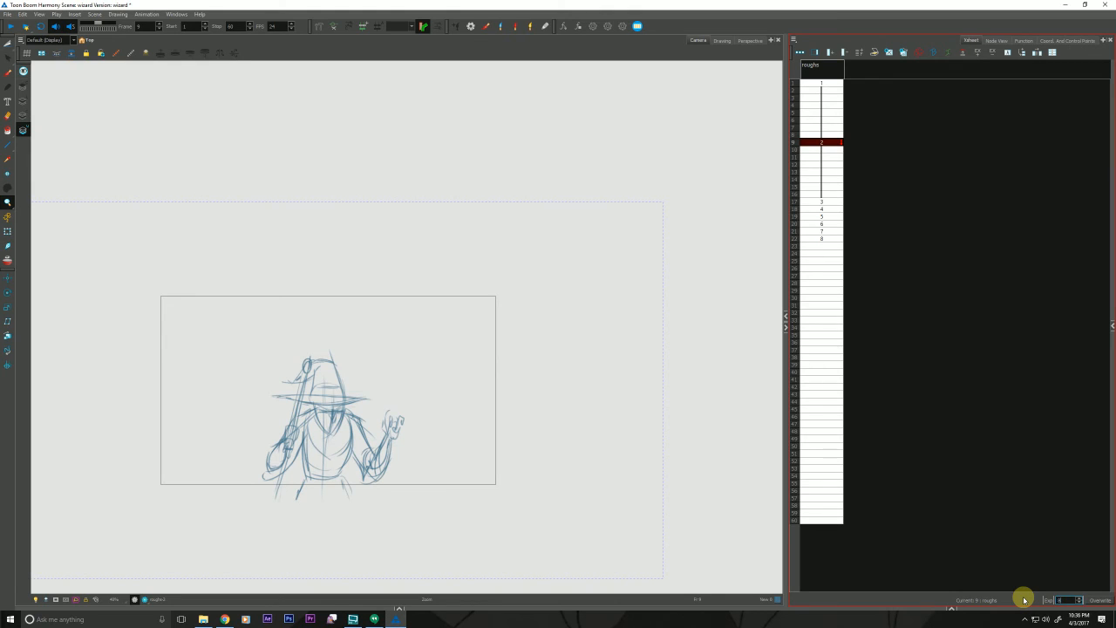
{"action": "left_click", "coordinate": [815, 202]}
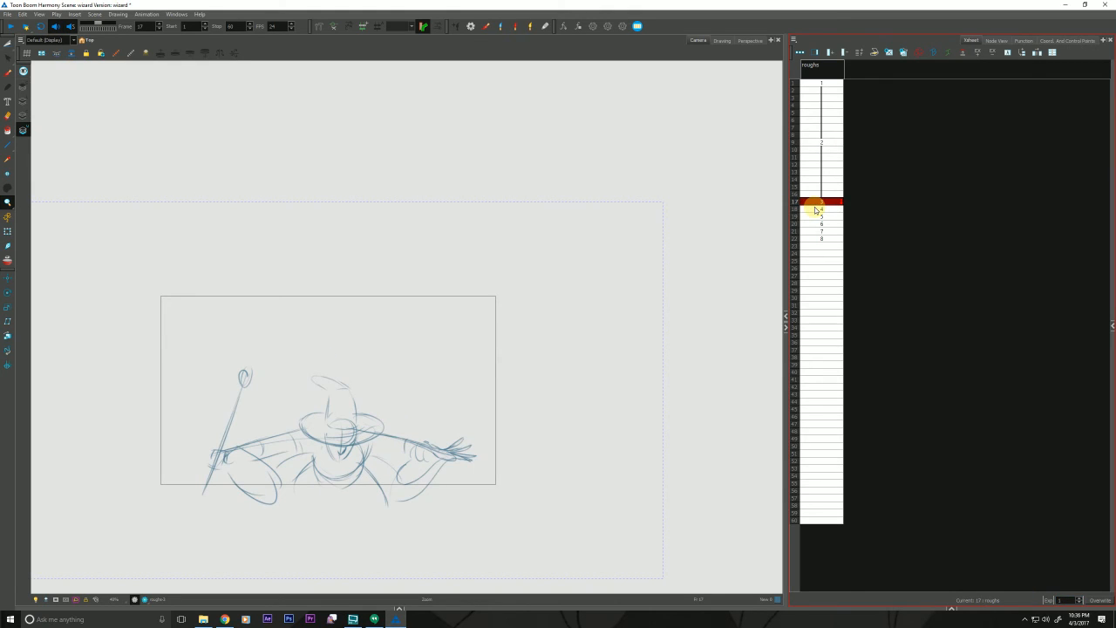
{"action": "left_click", "coordinate": [1053, 601]}
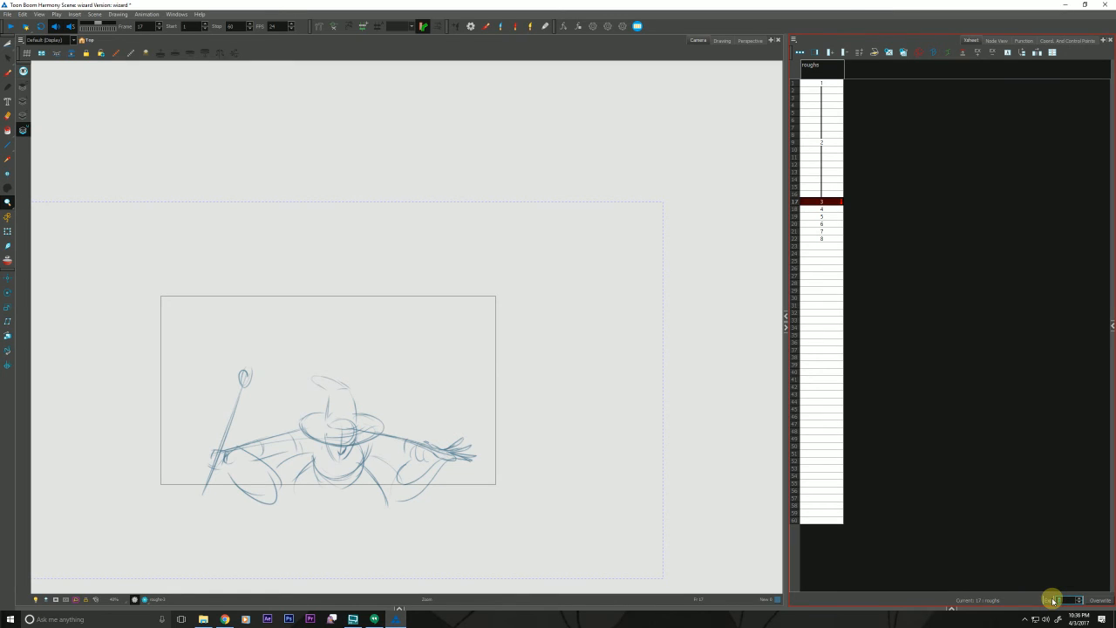
- Set the exposure of drawings 4 to 8 in the roughs column to 8 frames each in one operation
{"action": "left_click_drag", "start_coordinate": [818, 260], "coordinate": [814, 291]}
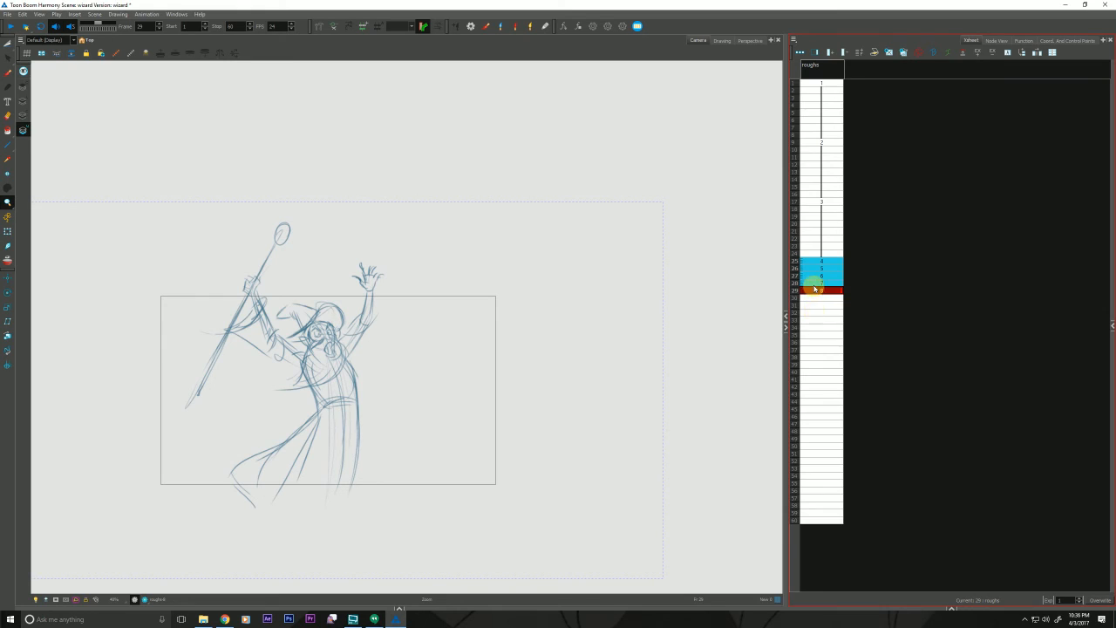
{"action": "right_click", "coordinate": [813, 281]}
{"action": "left_click", "coordinate": [811, 280]}
{"action": "right_click", "coordinate": [814, 278]}
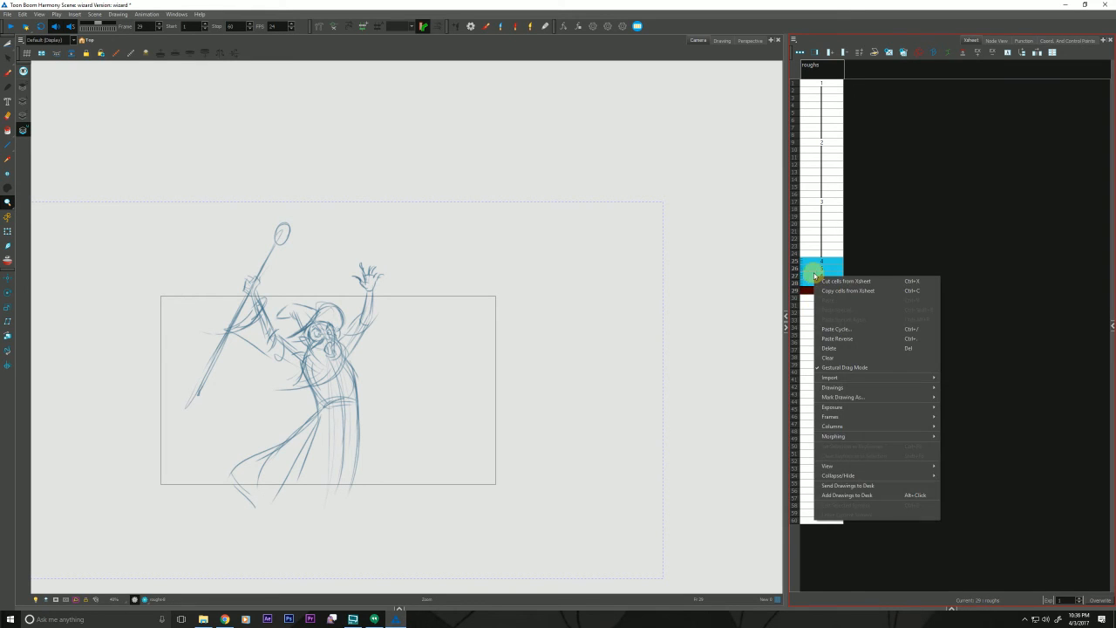
{"action": "mouse_move", "coordinate": [829, 408]}
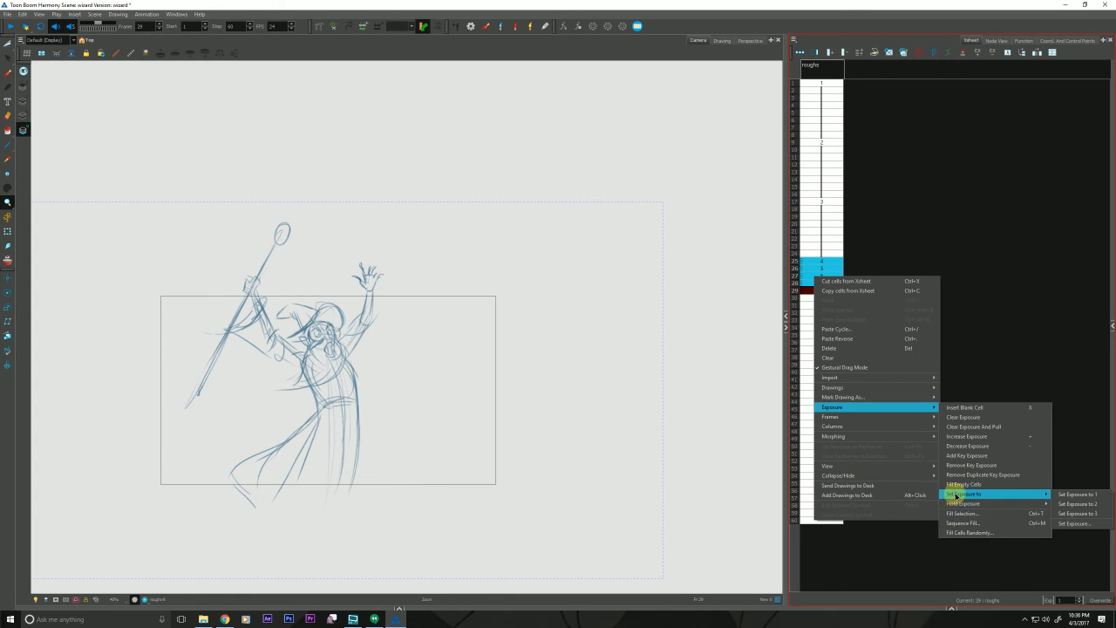
{"action": "mouse_move", "coordinate": [1045, 503]}
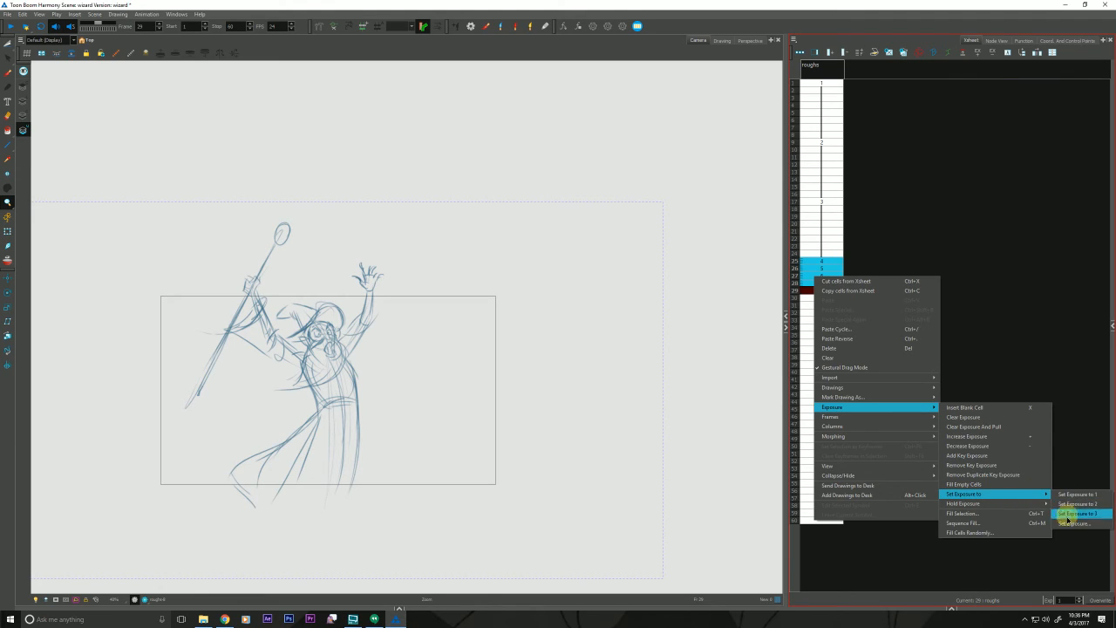
{"action": "left_click", "coordinate": [1064, 522]}
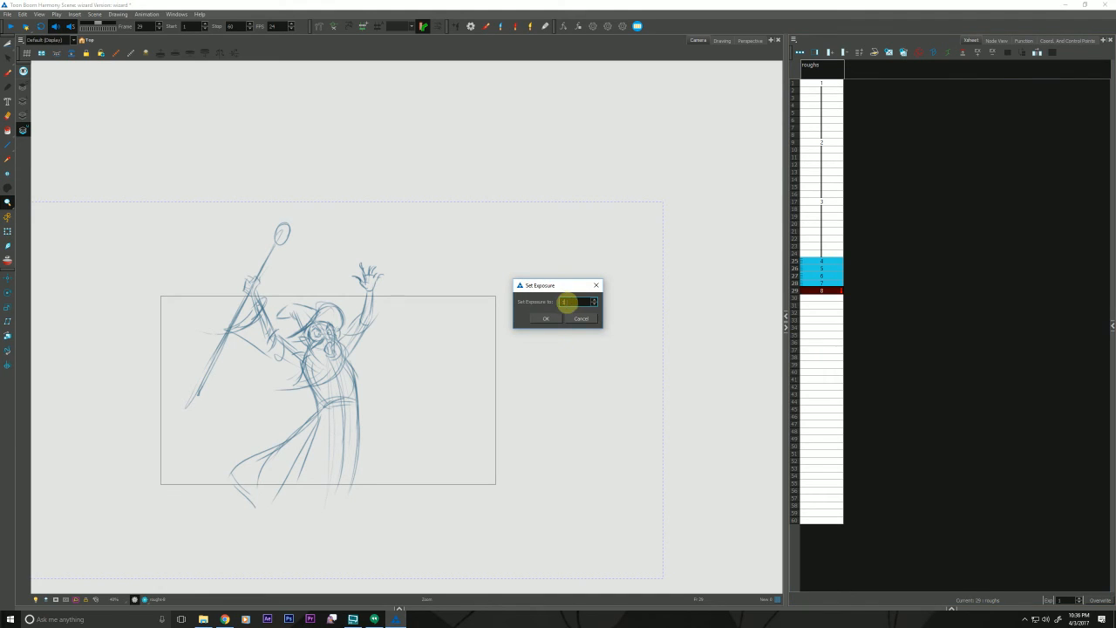
{"action": "type", "text": "8"}
{"action": "left_click", "coordinate": [542, 319]}
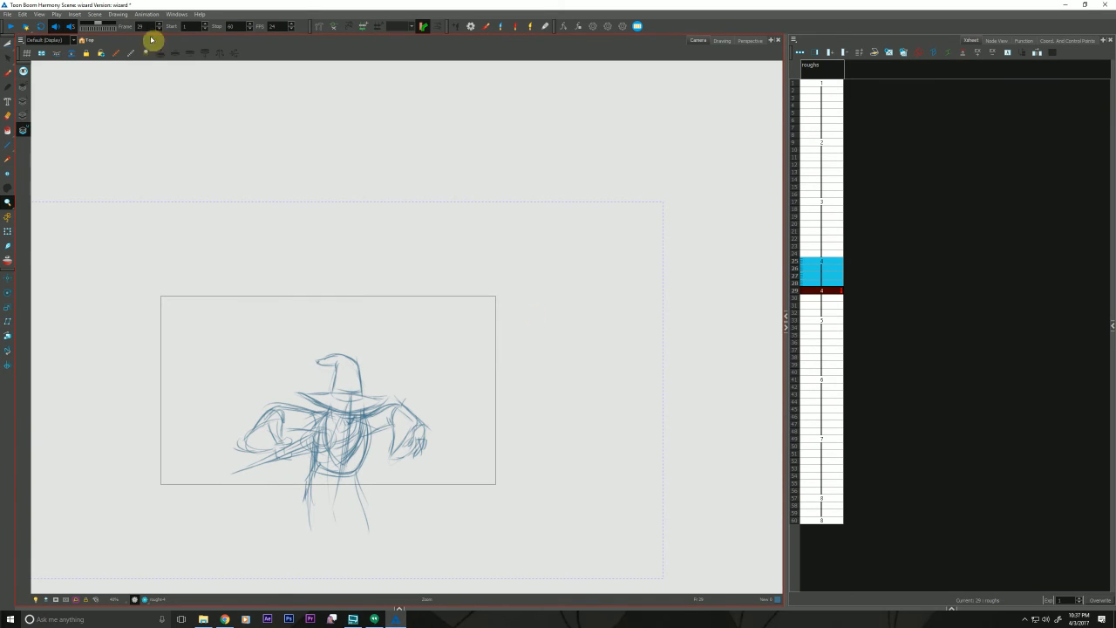
- Set the scene length to 120 frames
{"action": "left_click", "coordinate": [94, 14]}
{"action": "left_click", "coordinate": [96, 26]}
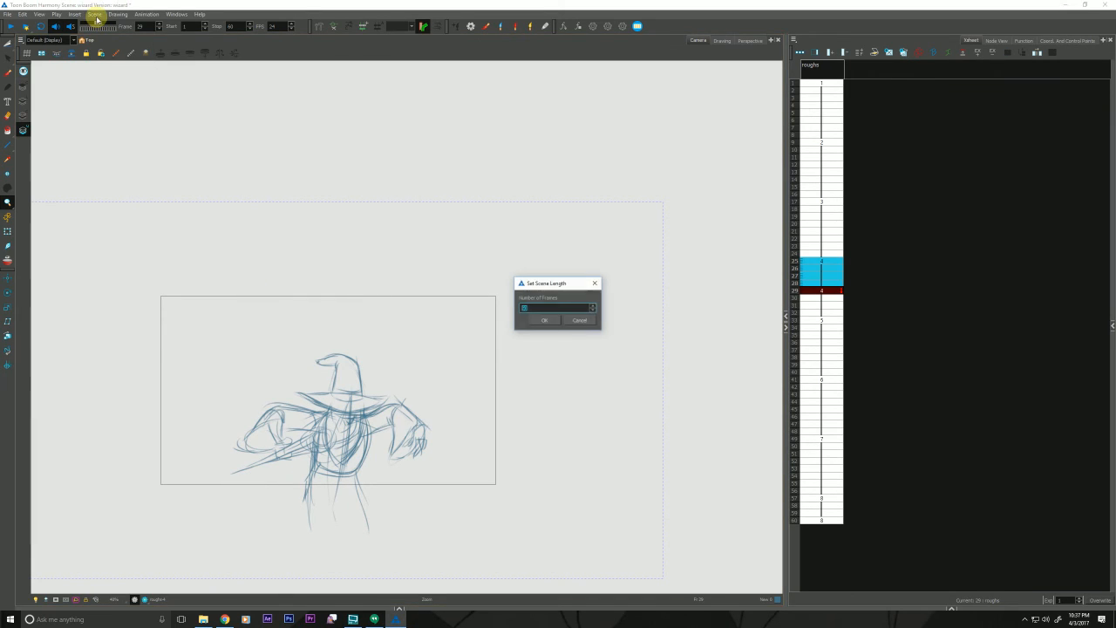
{"action": "left_click", "coordinate": [544, 320]}
- Play the animation from frame 1 to review the timing of the eight wizard poses
{"action": "left_click_drag", "start_coordinate": [811, 454], "coordinate": [820, 389]}
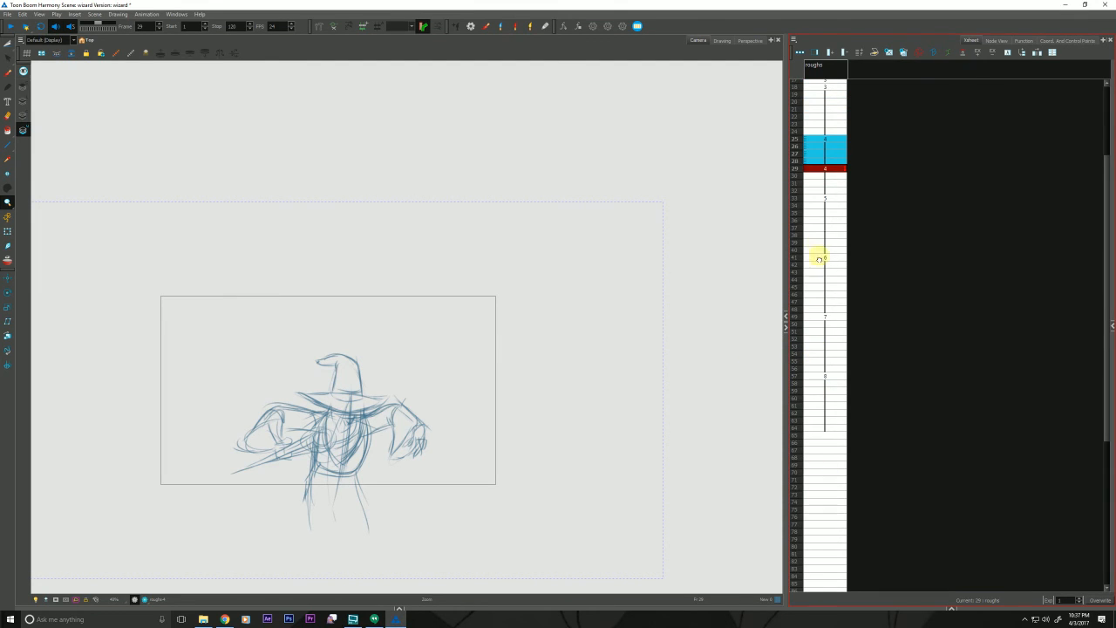
{"action": "scroll", "coordinate": [820, 258], "scroll_direction": "up", "scroll_amount": 5}
{"action": "left_click", "coordinate": [817, 85]}
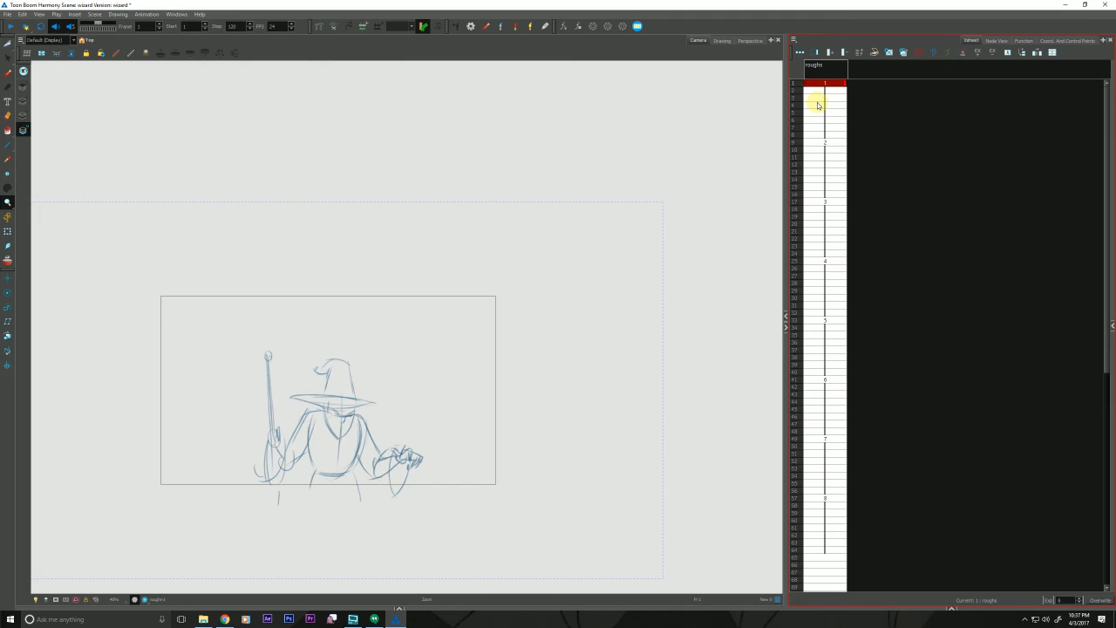
{"action": "key", "text": "Return"}
{"action": "key", "text": "Return"}
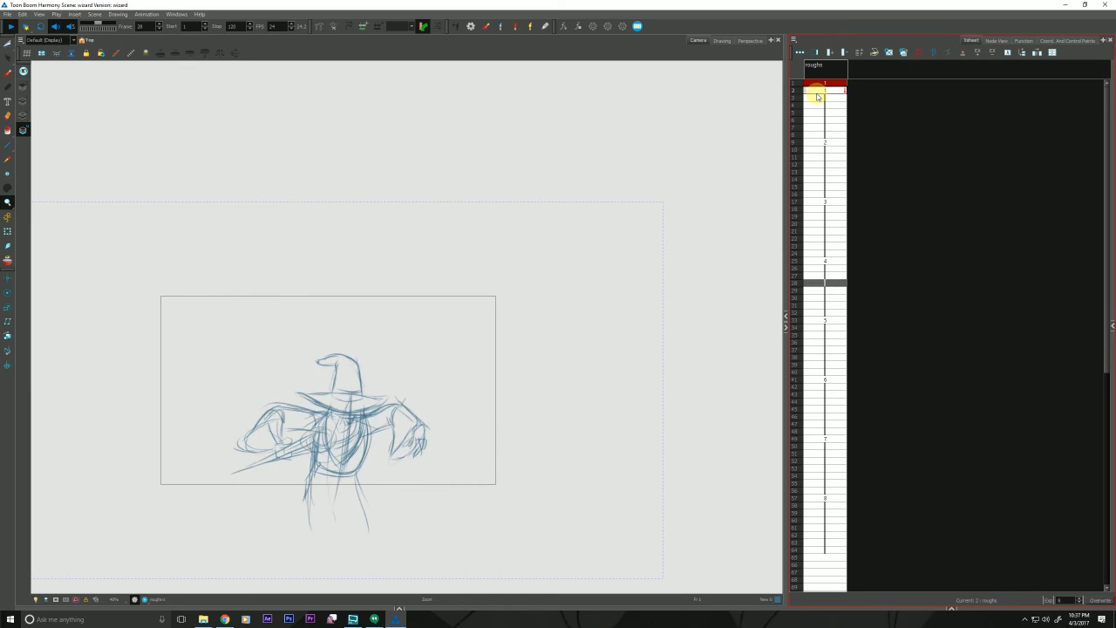
{"action": "key", "text": "Return"}
{"action": "left_click", "coordinate": [823, 86]}
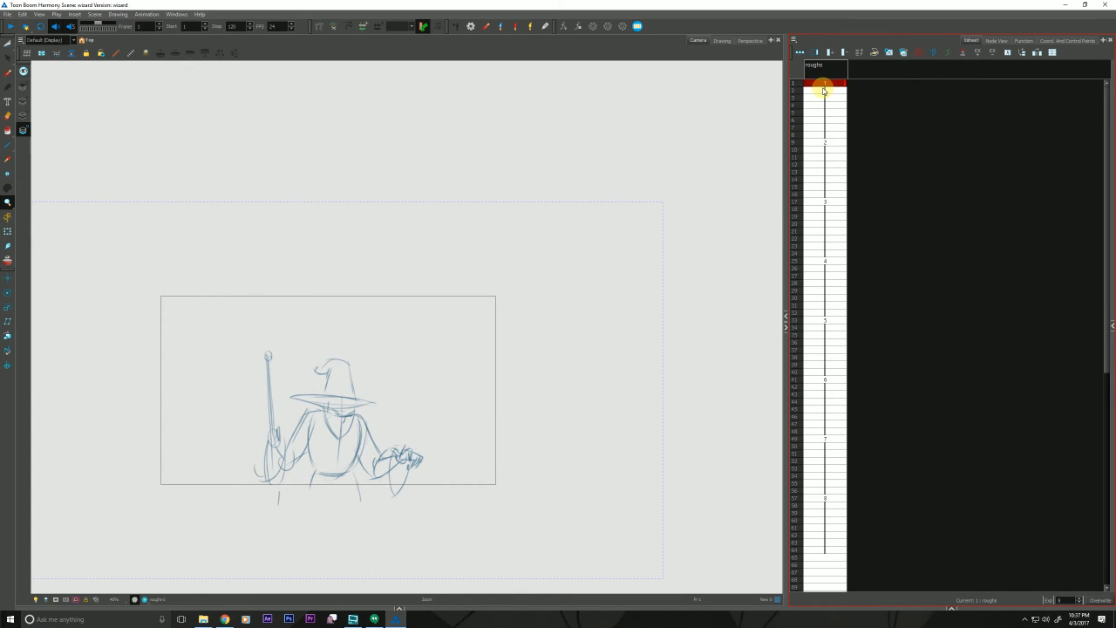
{"action": "key", "text": "Return"}
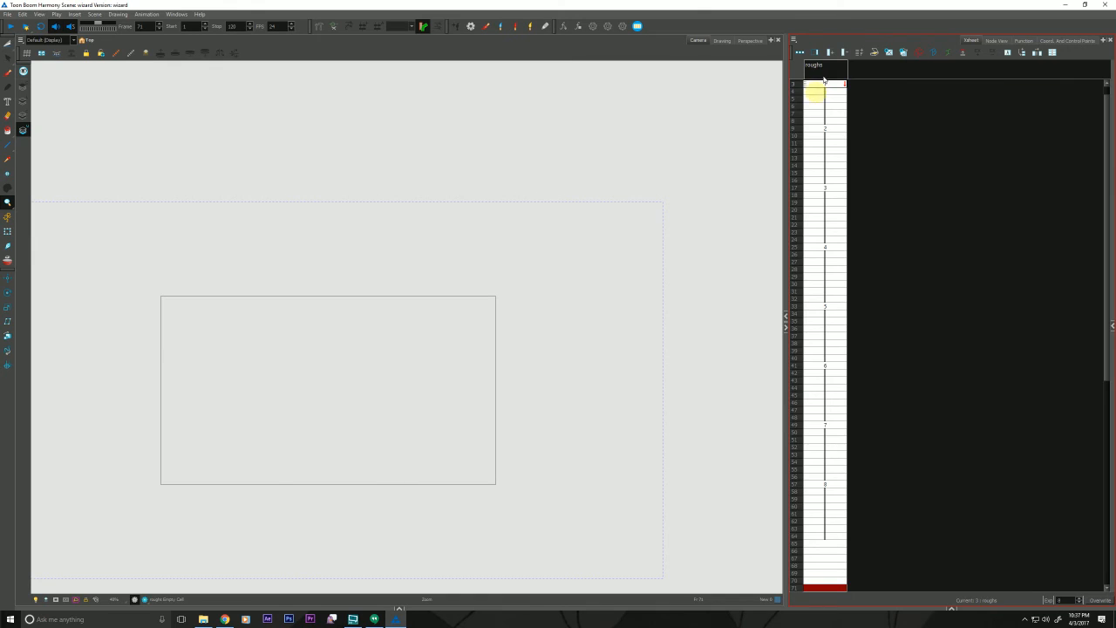
- Flip back and forth through the opening key drawings of the roughs column to judge the pose changes
{"action": "left_click", "coordinate": [822, 87]}
{"action": "key", "text": "g"}
{"action": "key", "text": "f"}
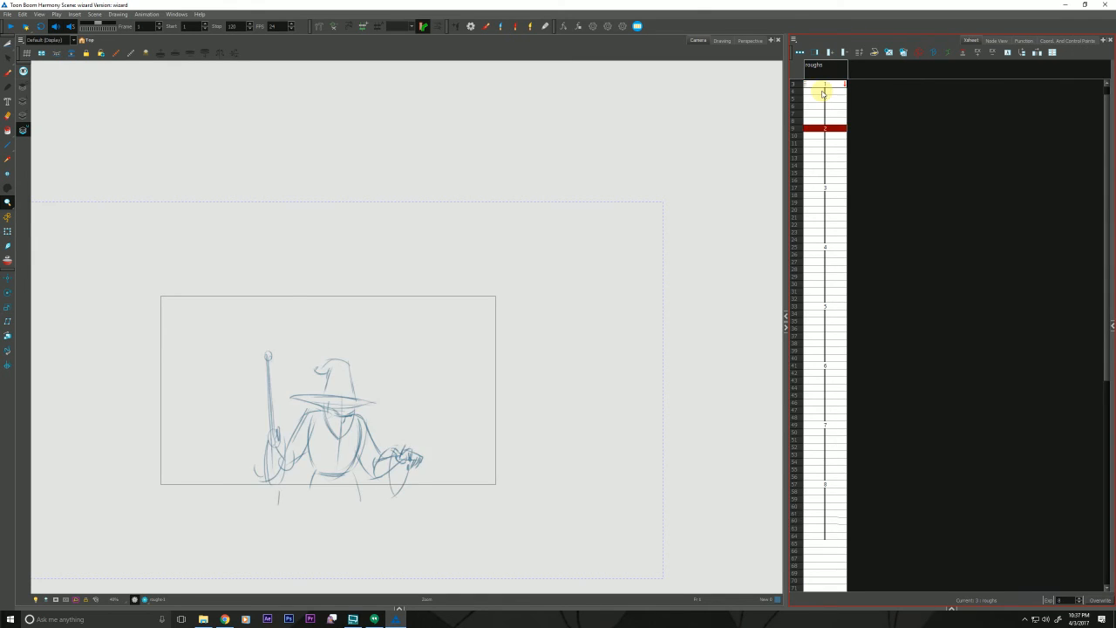
{"action": "key", "text": "g"}
{"action": "key", "text": "g"}
{"action": "key", "text": "f"}
{"action": "key", "text": "f"}
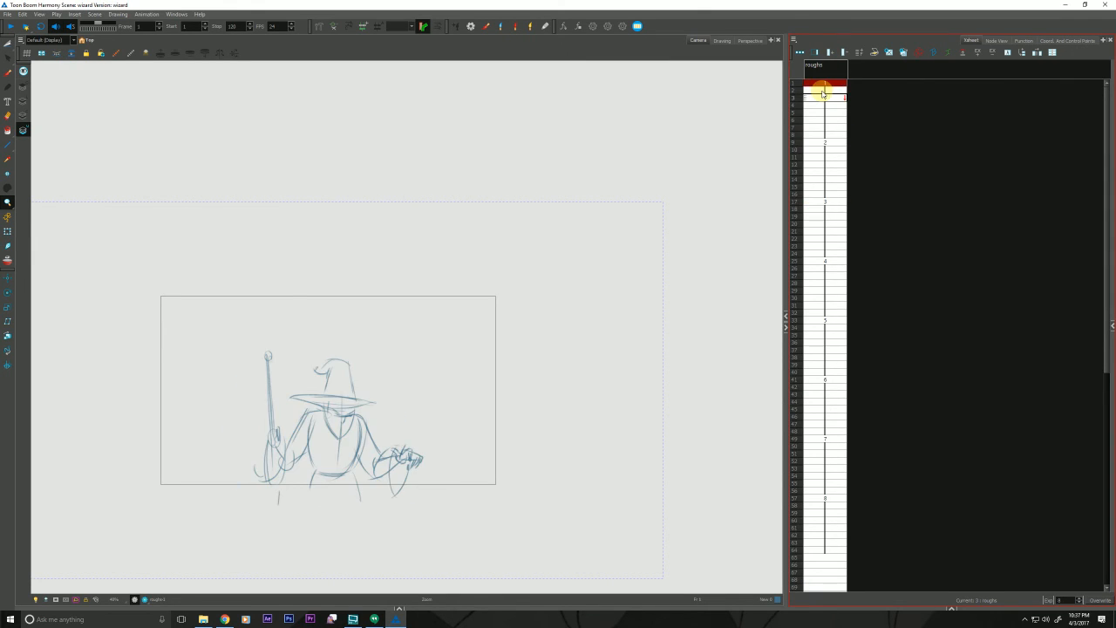
{"action": "key", "text": "g"}
{"action": "key", "text": "f"}
{"action": "key", "text": "g"}
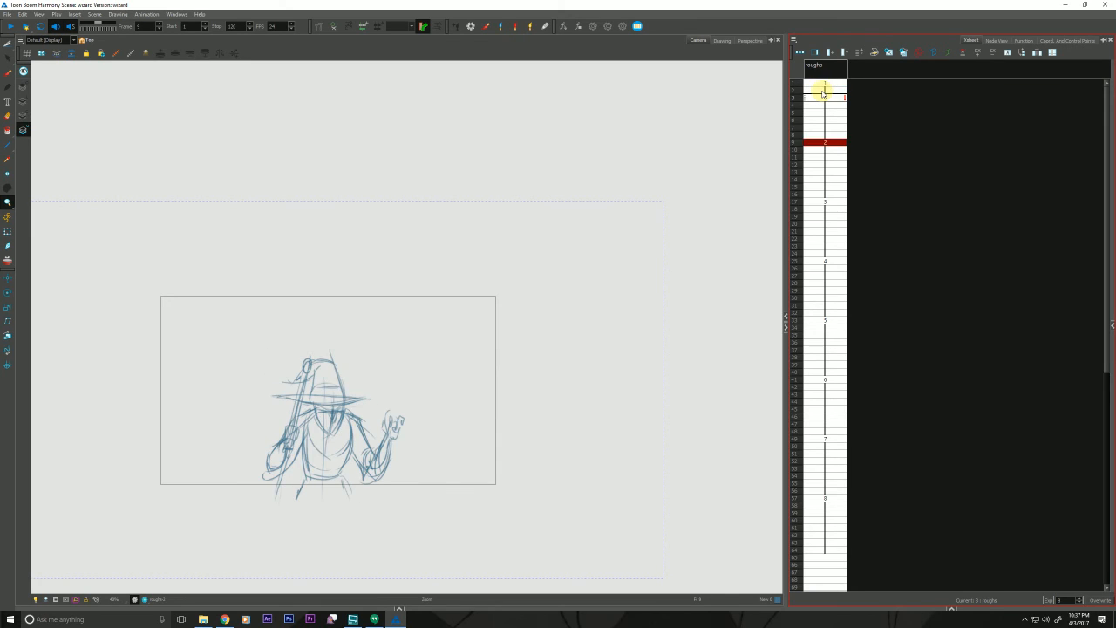
{"action": "key", "text": "f"}
{"action": "key", "text": "g"}
{"action": "key", "text": "g"}
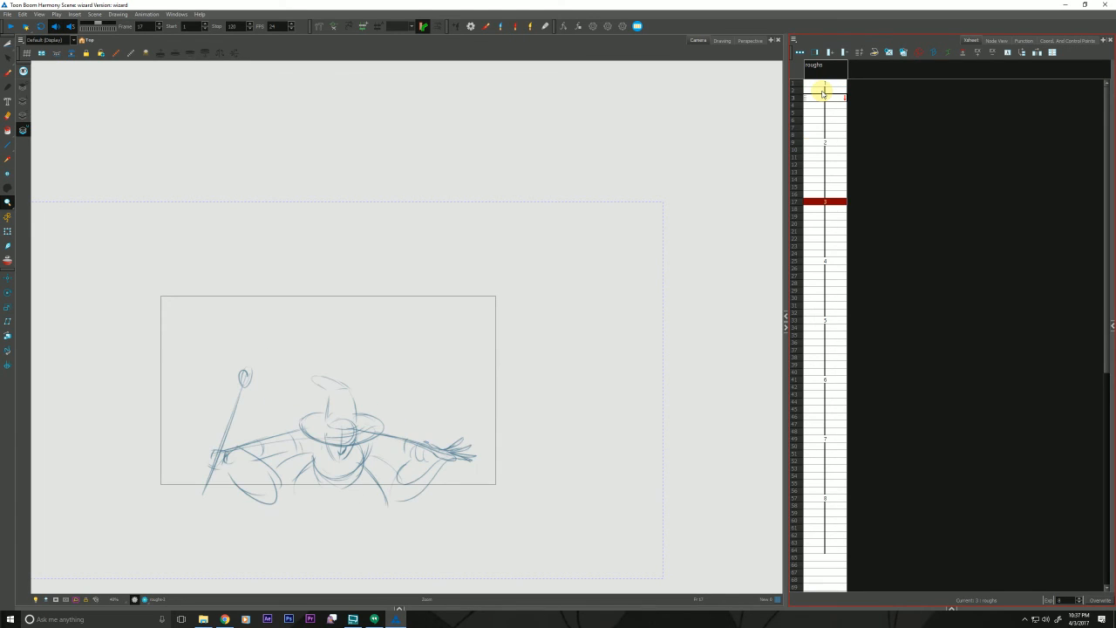
{"action": "key", "text": "g"}
{"action": "key", "text": "f"}
{"action": "key", "text": "g"}
{"action": "key", "text": "f"}
{"action": "key", "text": "g"}
{"action": "key", "text": "f"}
{"action": "key", "text": "g"}
{"action": "key", "text": "g"}
{"action": "key", "text": "f"}
{"action": "key", "text": "f"}
{"action": "key", "text": "g"}
{"action": "left_click", "coordinate": [802, 201]}
{"action": "key", "text": "g"}
- Set the exposure of drawings 4 and 5 in the roughs column to 4 frames each
{"action": "left_click", "coordinate": [817, 261]}
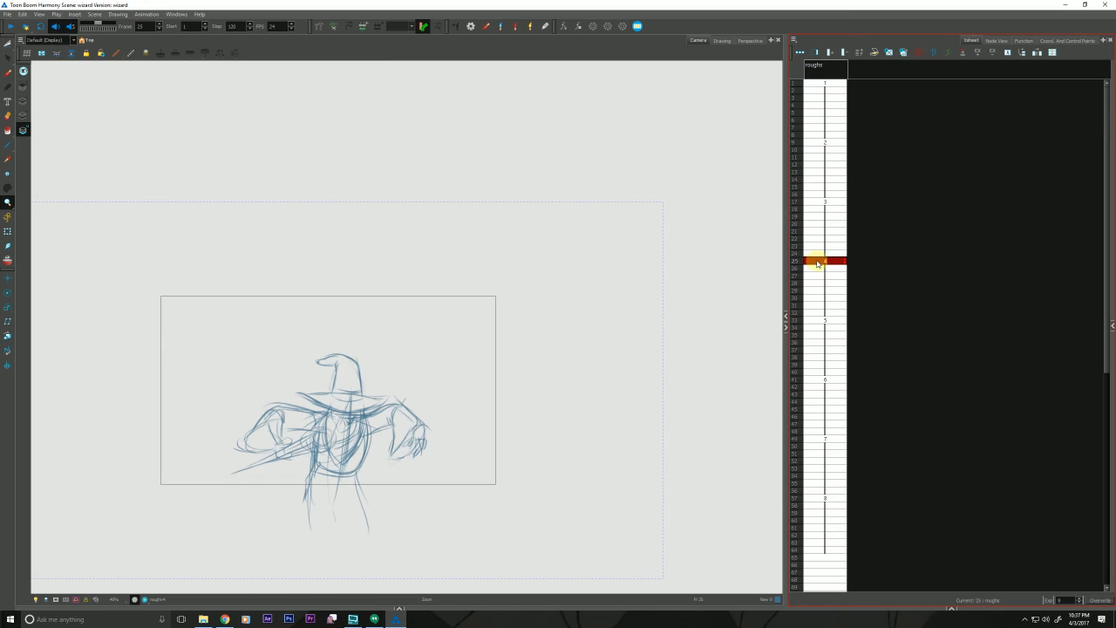
{"action": "left_click", "coordinate": [1055, 600]}
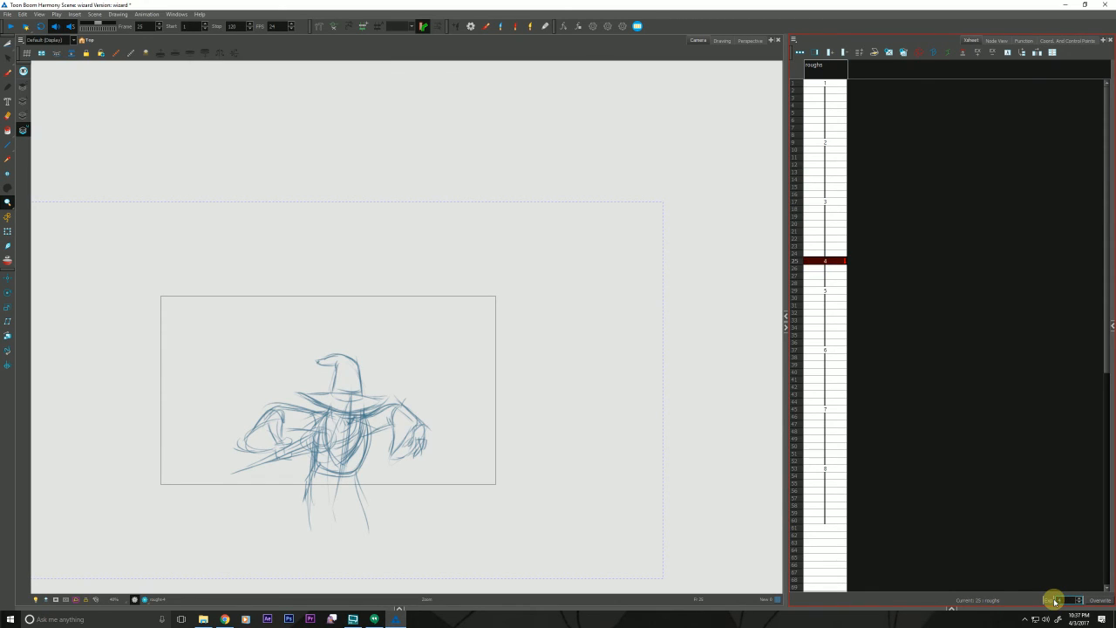
{"action": "left_click", "coordinate": [822, 291]}
{"action": "left_click", "coordinate": [1056, 600]}
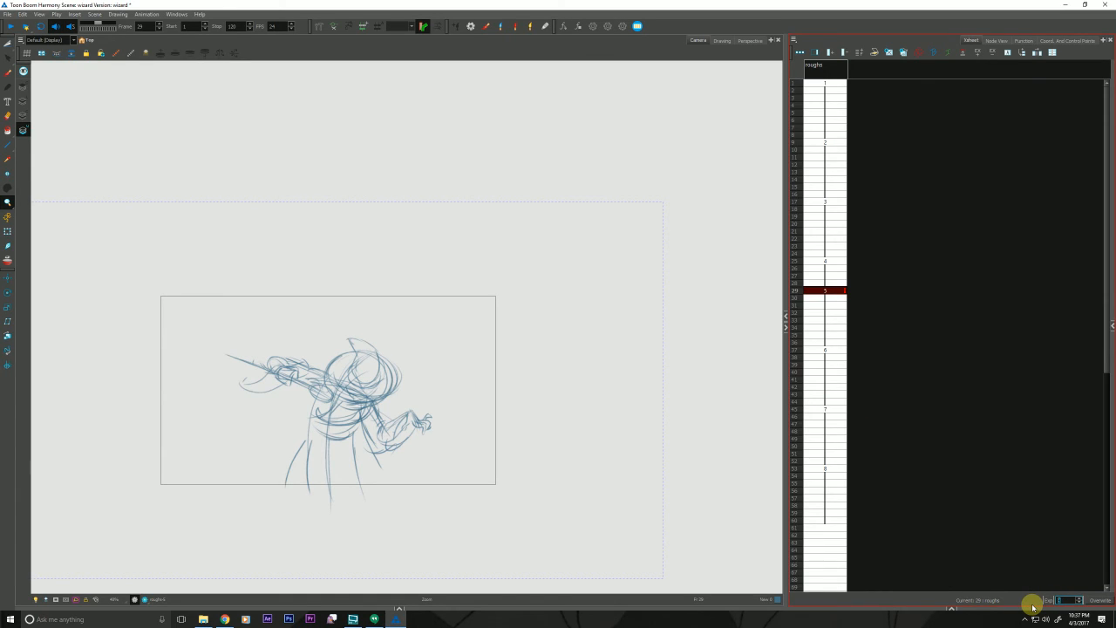
{"action": "type", "text": "3"}
{"action": "key", "text": "Return"}
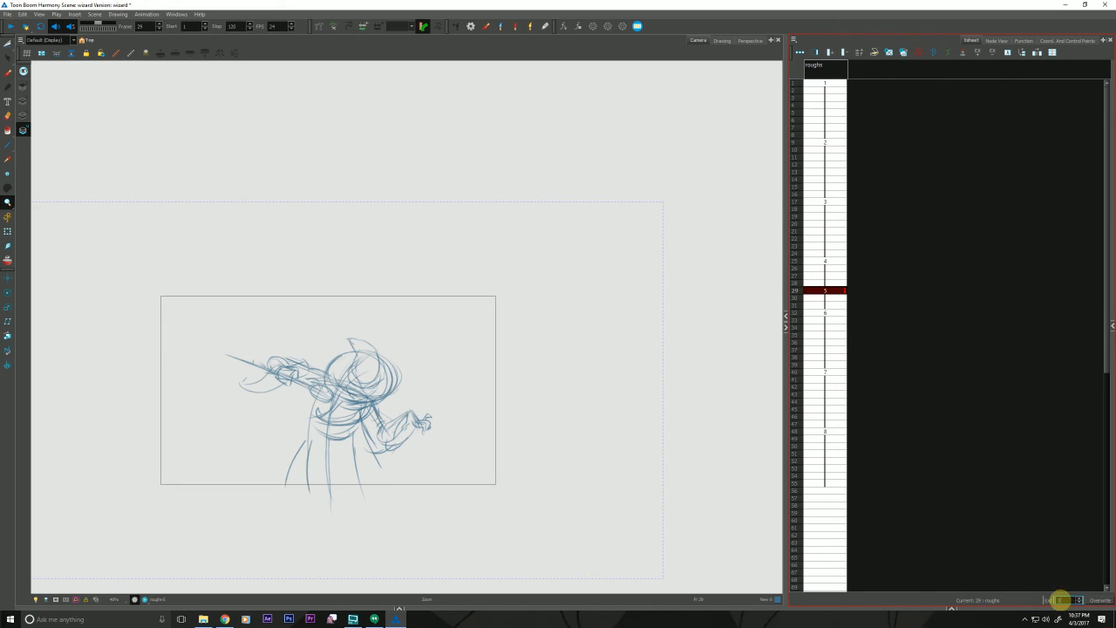
{"action": "key", "text": "Return"}
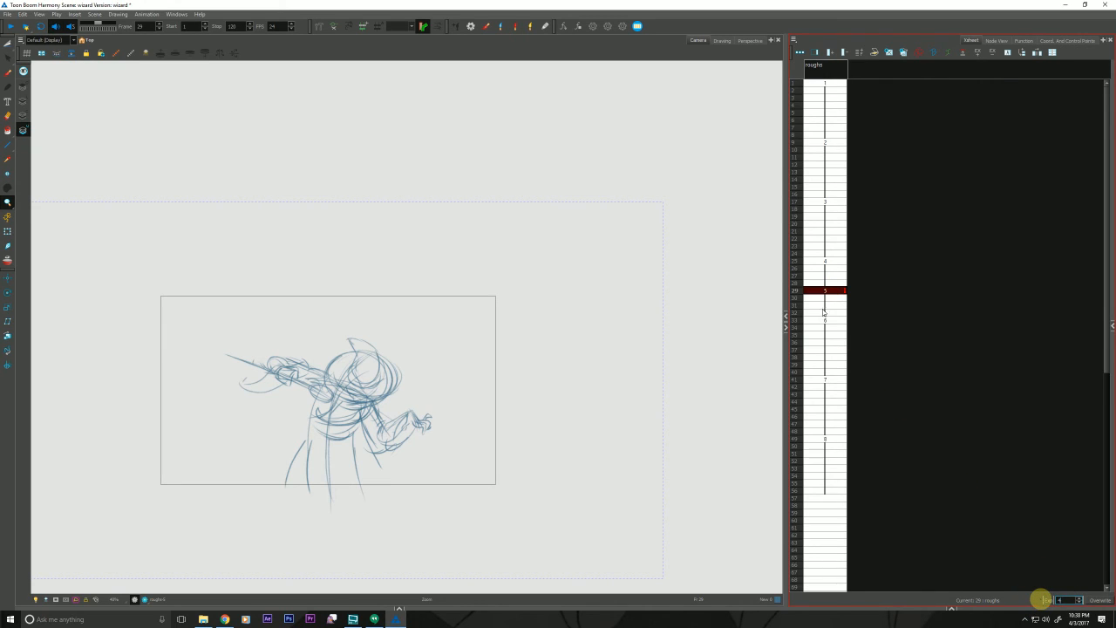
- Shorten the exposure of drawings 4 and 5 in the roughs column to 2 frames each
{"action": "left_click", "coordinate": [824, 321]}
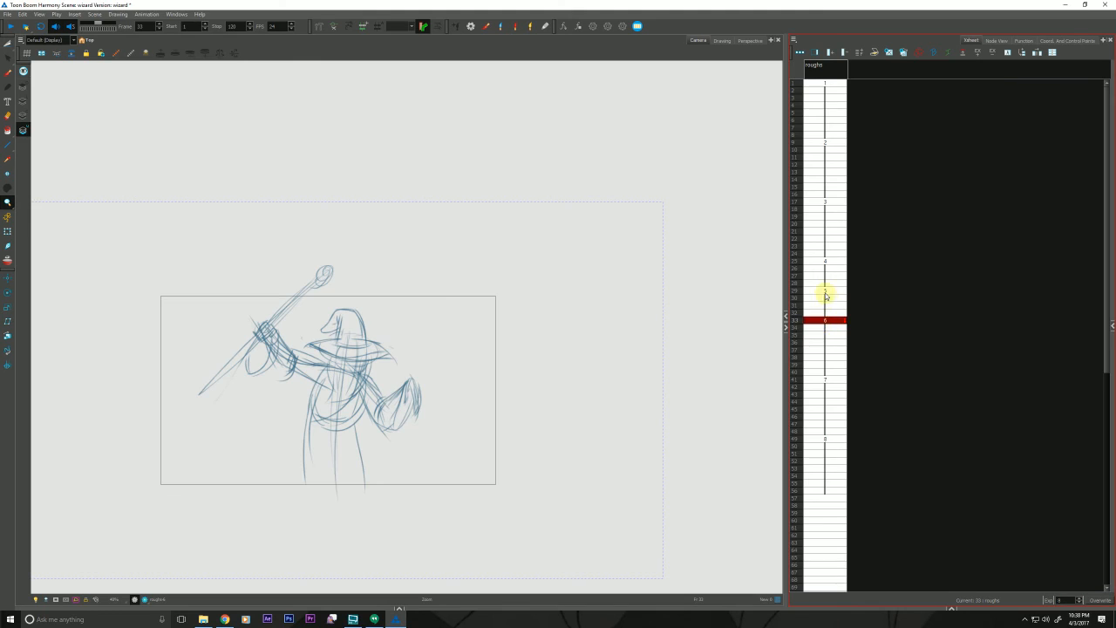
{"action": "left_click", "coordinate": [824, 261]}
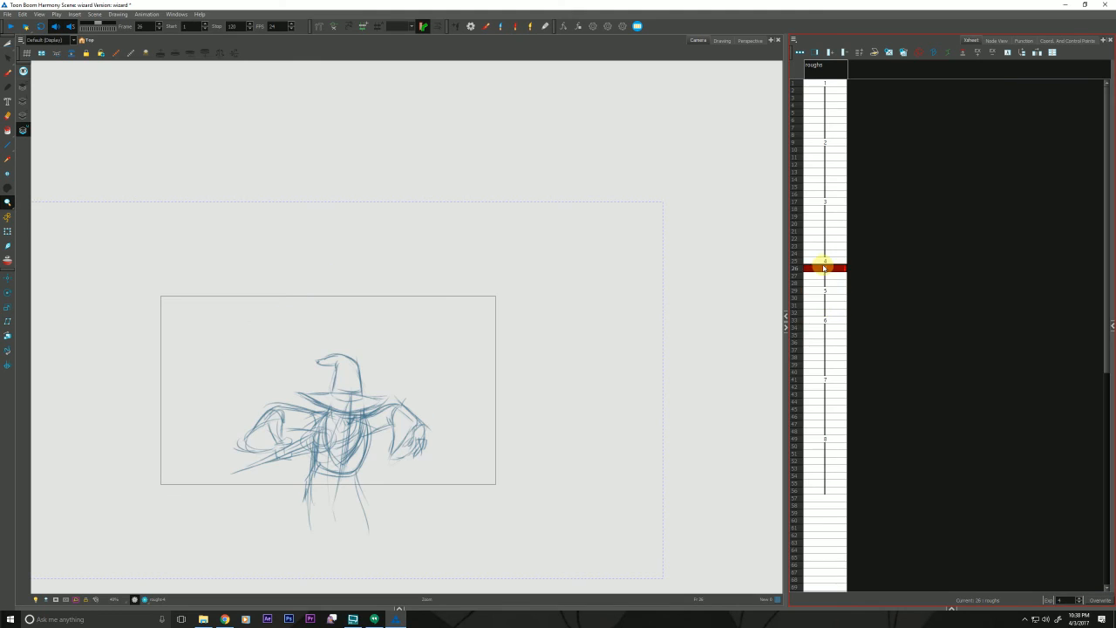
{"action": "left_click", "coordinate": [1061, 600]}
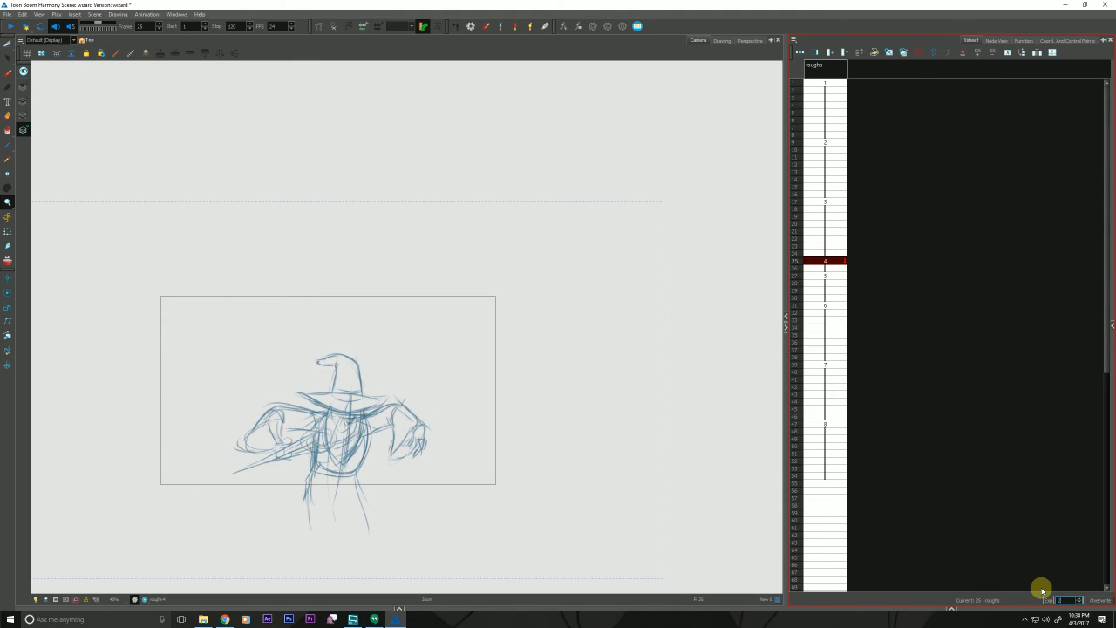
{"action": "left_click", "coordinate": [819, 276]}
{"action": "left_click", "coordinate": [1063, 599]}
{"action": "type", "text": "2"}
{"action": "key", "text": "Return"}
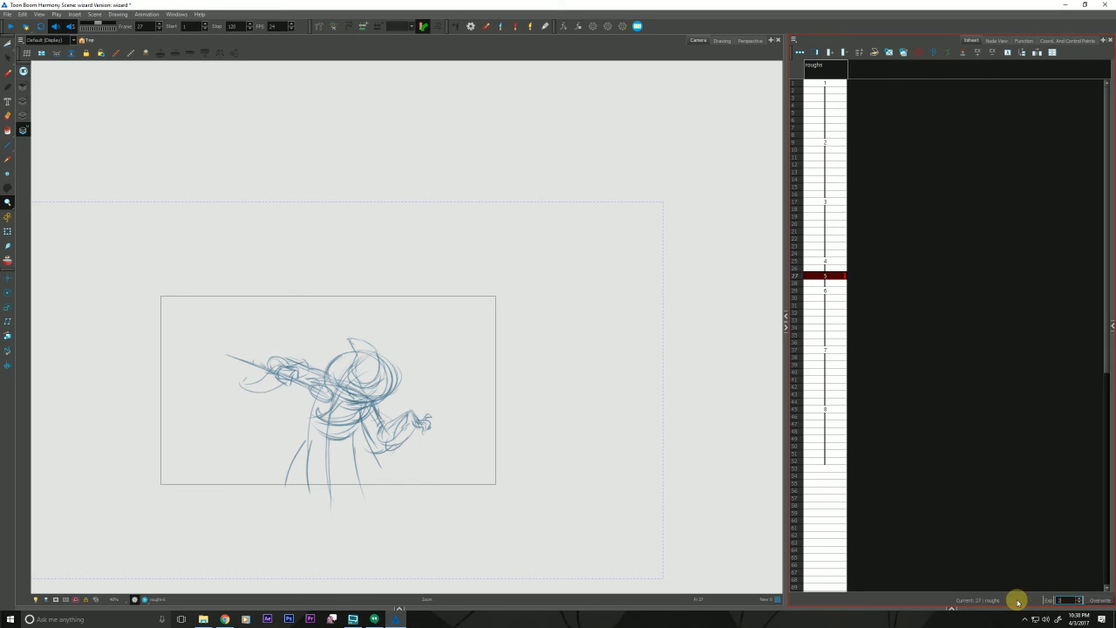
- Flip back and forth between drawings 6, 7 and 8 in the roughs column to compare their poses
{"action": "left_click", "coordinate": [819, 291]}
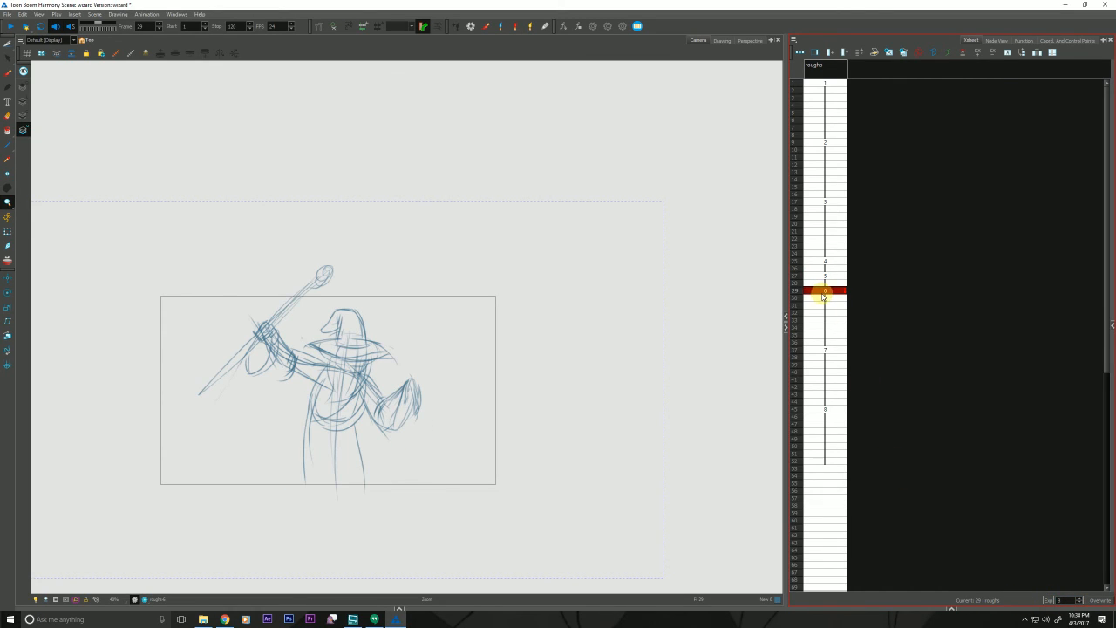
{"action": "left_click", "coordinate": [1060, 599]}
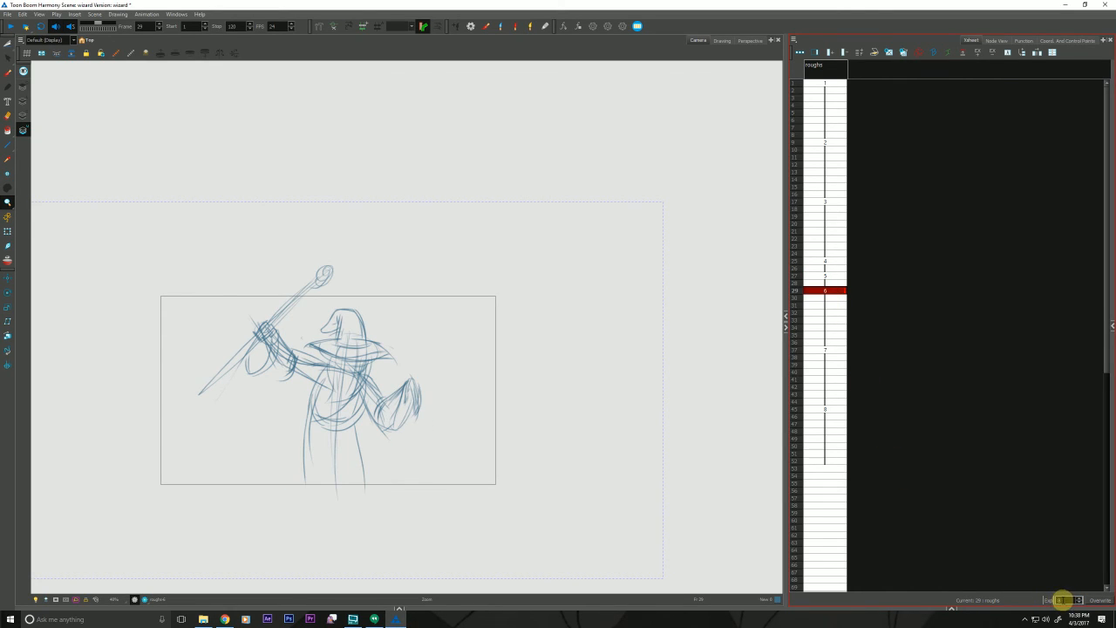
{"action": "left_click", "coordinate": [820, 351]}
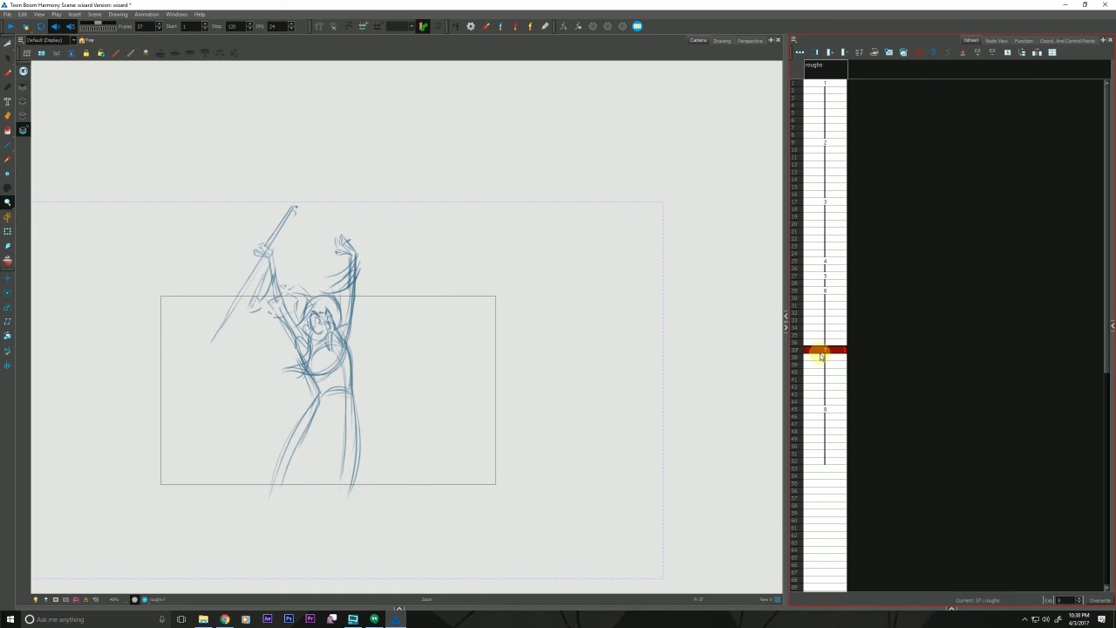
{"action": "left_click", "coordinate": [818, 289]}
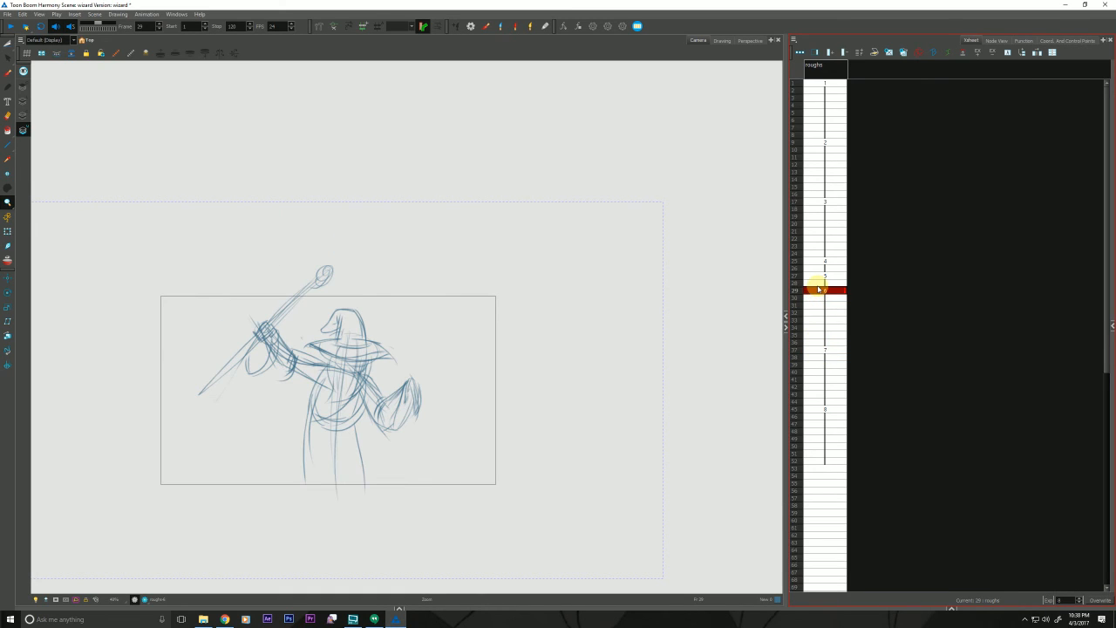
{"action": "key", "text": "g"}
{"action": "key", "text": "f"}
{"action": "key", "text": "g"}
{"action": "key", "text": "f"}
{"action": "key", "text": "g"}
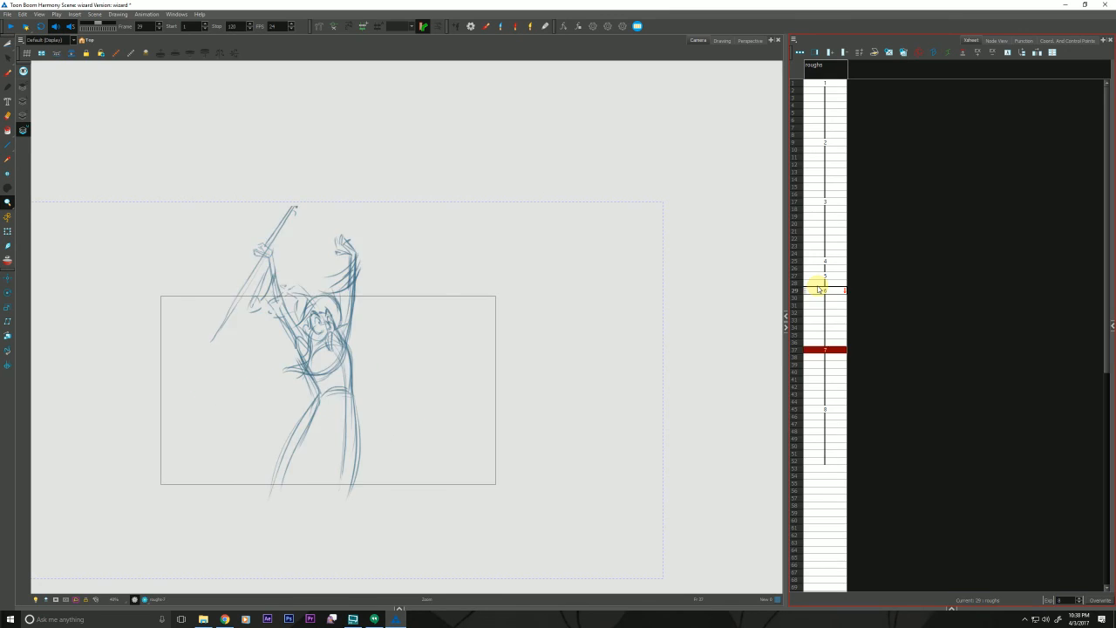
{"action": "key", "text": "f"}
{"action": "key", "text": "g"}
{"action": "key", "text": "f"}
{"action": "key", "text": "g"}
{"action": "key", "text": "f"}
{"action": "key", "text": "g"}
{"action": "key", "text": "f"}
{"action": "key", "text": "g"}
{"action": "key", "text": "g"}
{"action": "key", "text": "f"}
{"action": "key", "text": "f"}
{"action": "key", "text": "g"}
{"action": "key", "text": "g"}
{"action": "key", "text": "f"}
{"action": "key", "text": "g"}
{"action": "key", "text": "f"}
{"action": "key", "text": "g"}
{"action": "key", "text": "f"}
{"action": "key", "text": "g"}
{"action": "key", "text": "f"}
{"action": "key", "text": "g"}
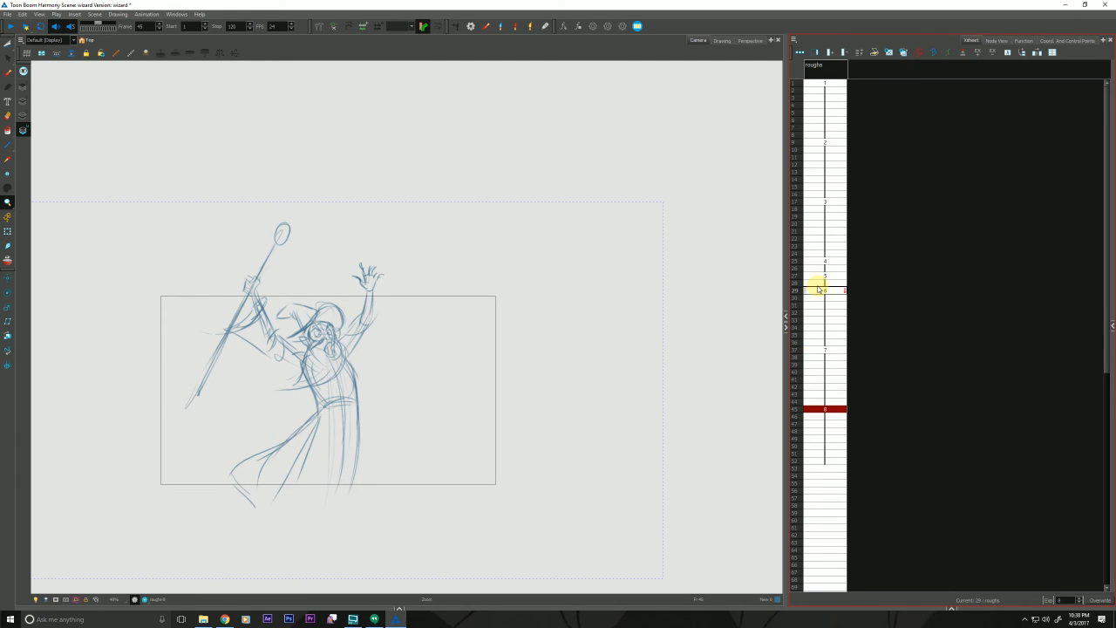
{"action": "key", "text": "f"}
{"action": "key", "text": "g"}
{"action": "key", "text": "f"}
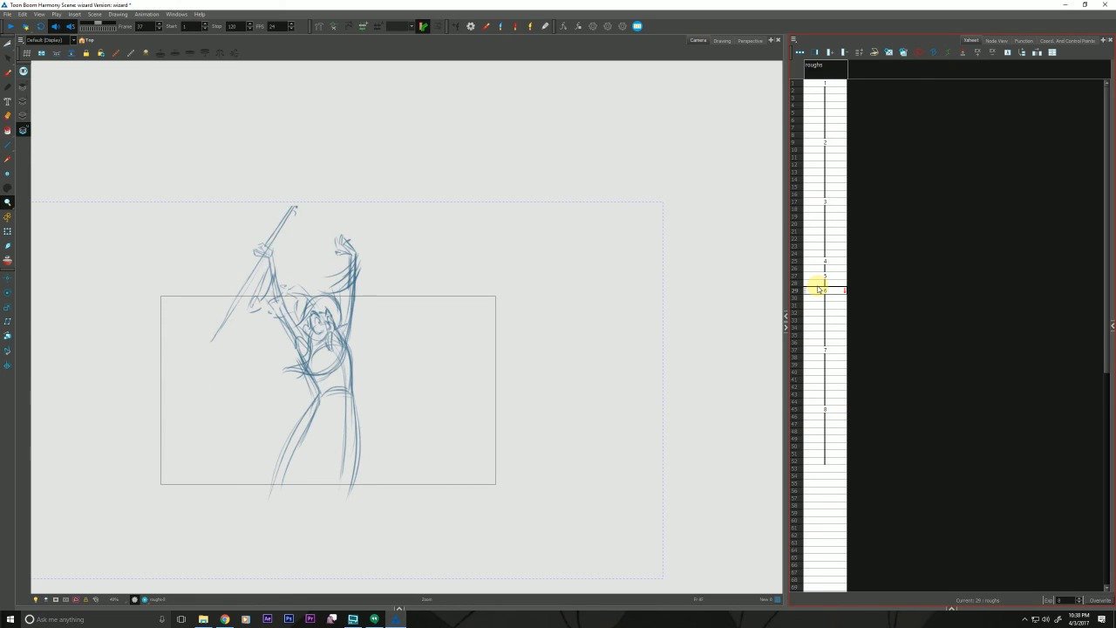
{"action": "key", "text": "g"}
{"action": "key", "text": "f"}
- Play the animation from frame 1 to review the shortened staff-swing timing
{"action": "left_click", "coordinate": [824, 84]}
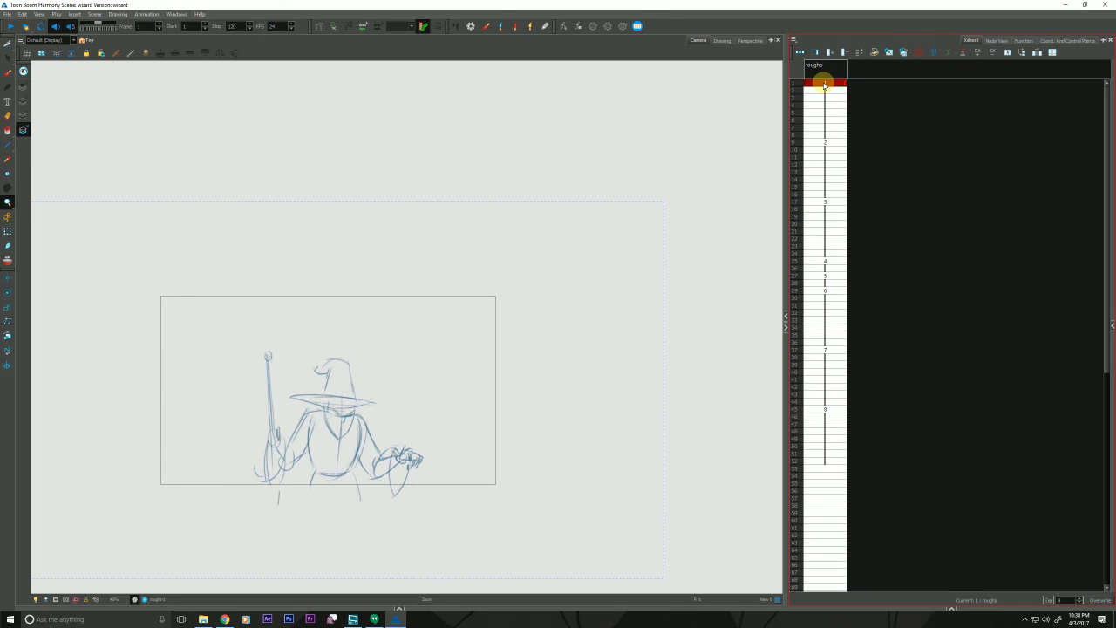
{"action": "key", "text": "Return"}
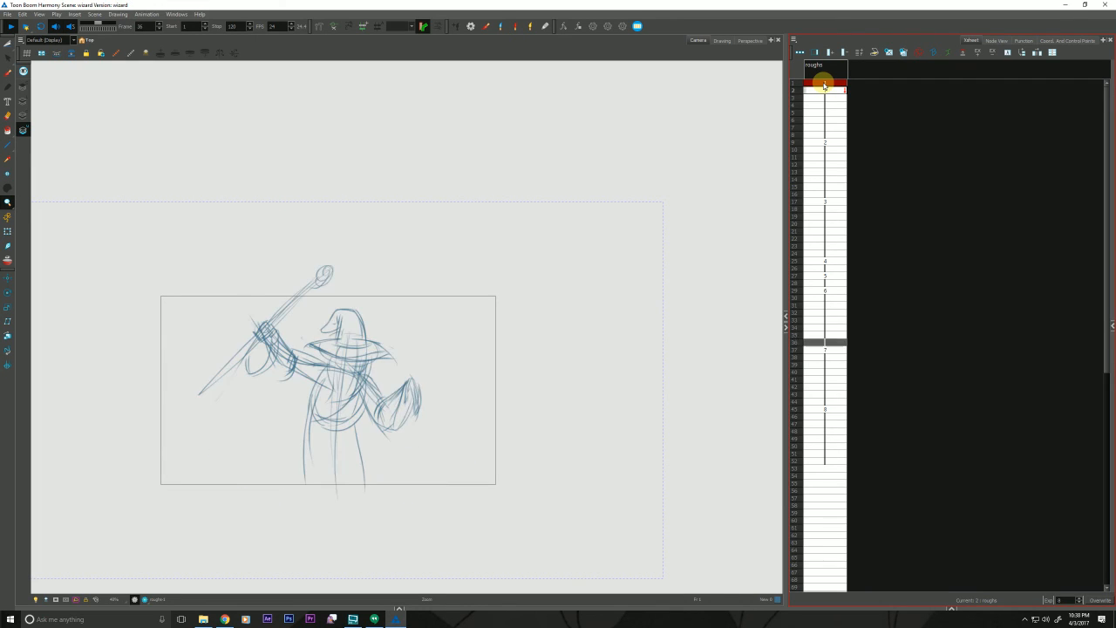
- Extend the exposure of drawing 8 in the roughs column to frame 68
{"action": "left_click", "coordinate": [824, 409]}
{"action": "left_click", "coordinate": [828, 461]}
{"action": "left_click_drag", "start_coordinate": [846, 461], "coordinate": [847, 584]}
- Play the animation from drawing 8 and again from just before drawing 3 to review the longer final hold
{"action": "left_click", "coordinate": [822, 408]}
{"action": "key", "text": "Return"}
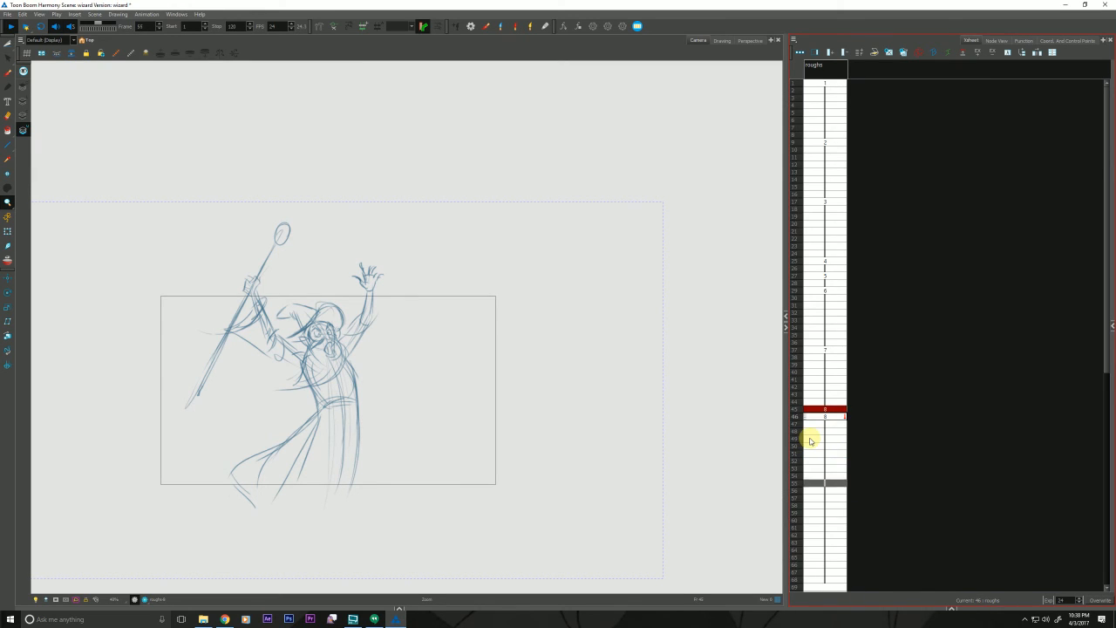
{"action": "left_click", "coordinate": [826, 186]}
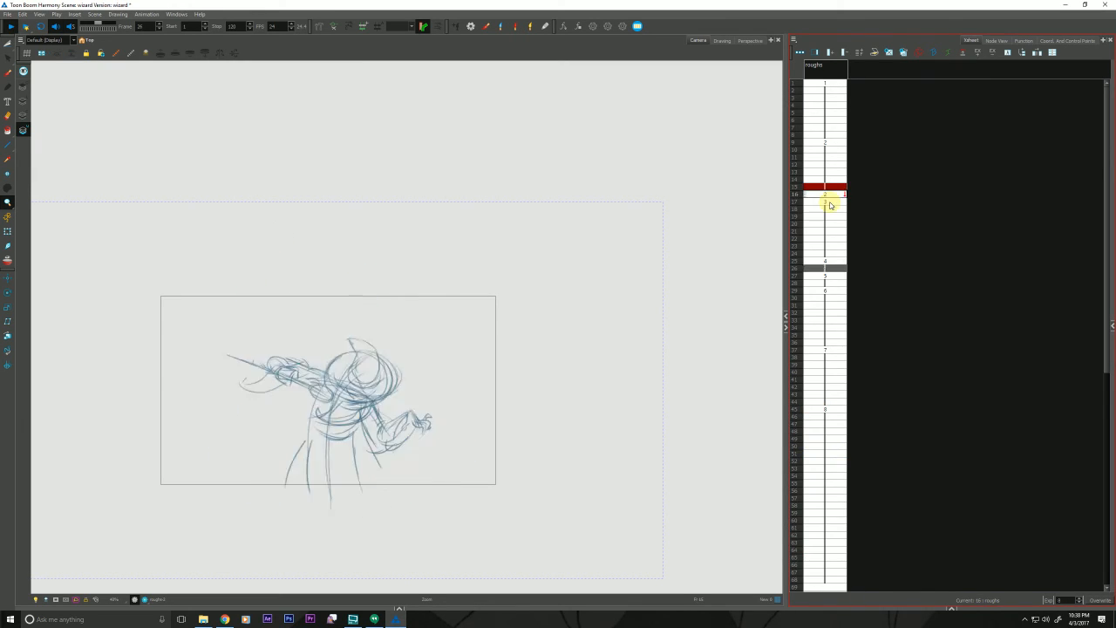
{"action": "left_click", "coordinate": [830, 203]}
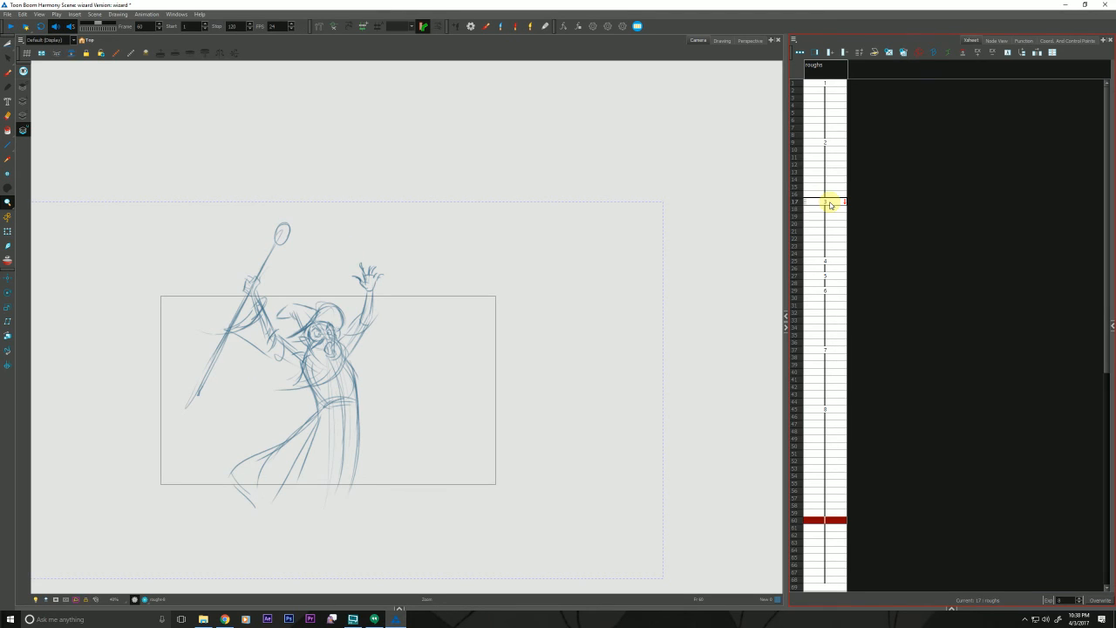
- Delay the start of drawing 8 in the roughs column to frame 59, holding drawing 7 up to it
{"action": "left_click", "coordinate": [824, 410]}
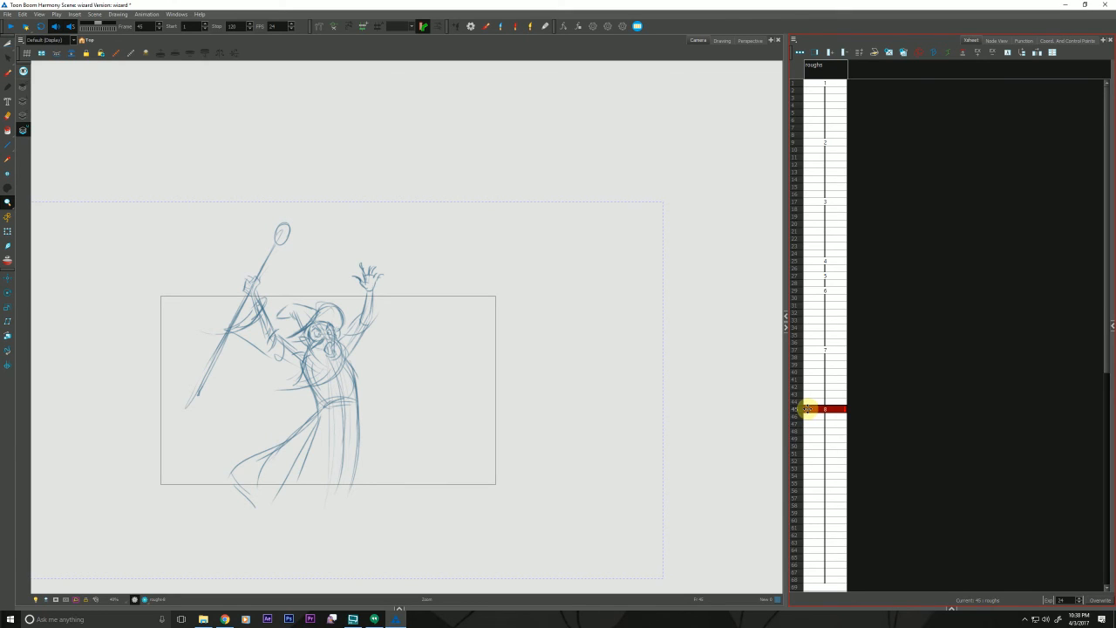
{"action": "left_click_drag", "start_coordinate": [807, 409], "coordinate": [810, 513]}
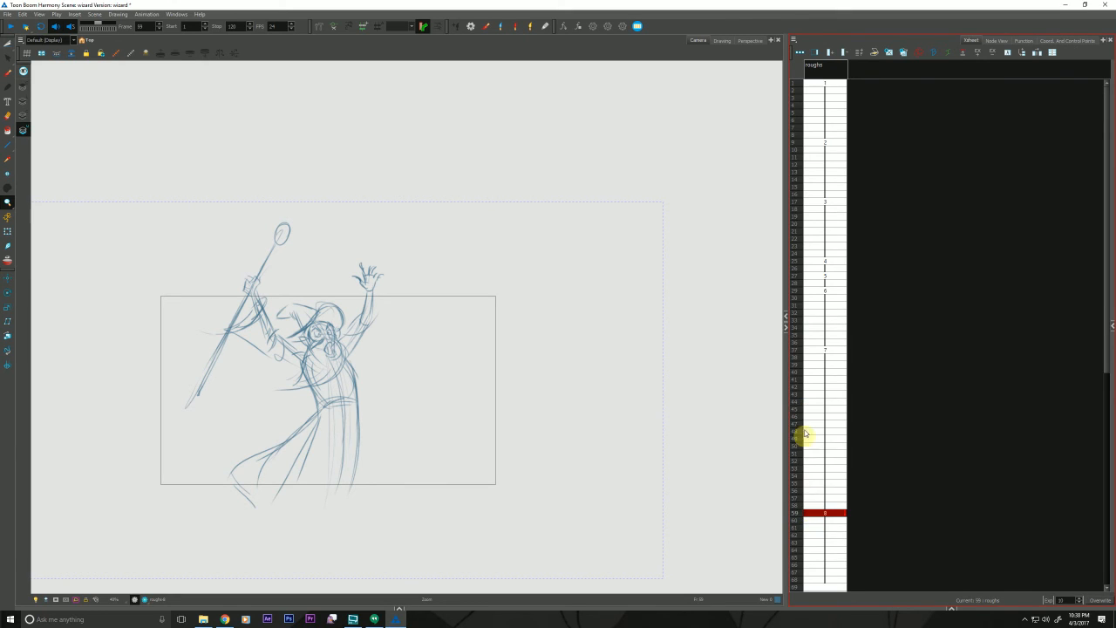
- Step through the hold of drawing 7 and create a new empty drawing at frame 45 of the roughs column
{"action": "left_click", "coordinate": [824, 352]}
{"action": "key", "text": "period"}
{"action": "key", "text": "period"}
{"action": "key", "text": "period"}
{"action": "key", "text": "period"}
{"action": "key", "text": "period"}
{"action": "key", "text": "period"}
{"action": "key", "text": "period"}
{"action": "key", "text": "period"}
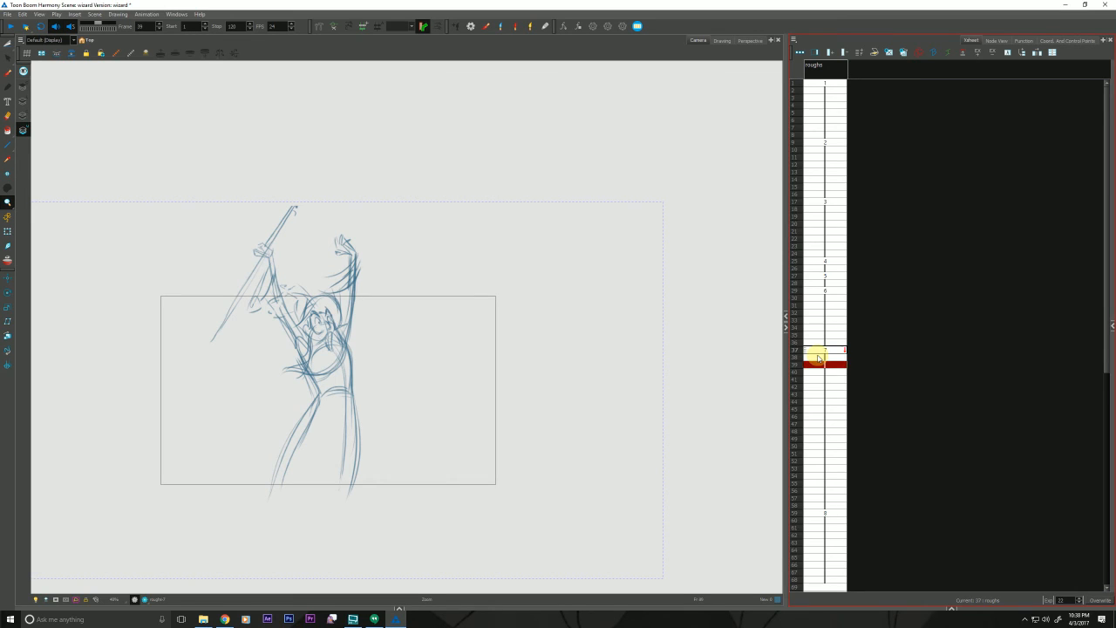
{"action": "left_click", "coordinate": [819, 407]}
{"action": "left_click", "coordinate": [889, 52]}
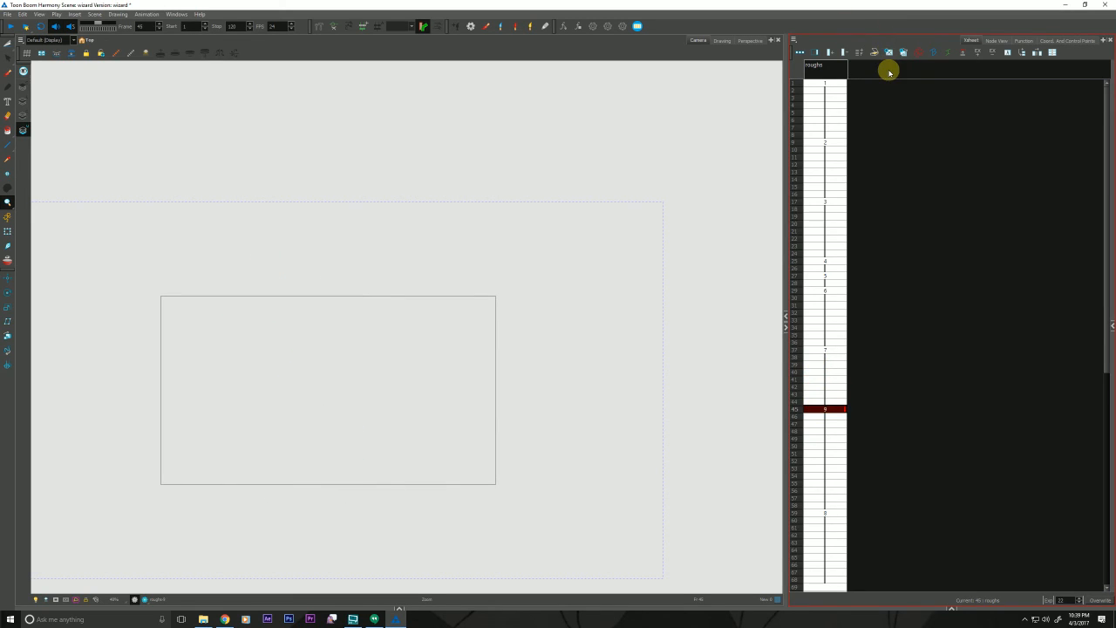
- Turn on the onion skin for the new drawing at frame 45 and compare the neighbouring poses, drawings 7 and 8
{"action": "left_click", "coordinate": [7, 260]}
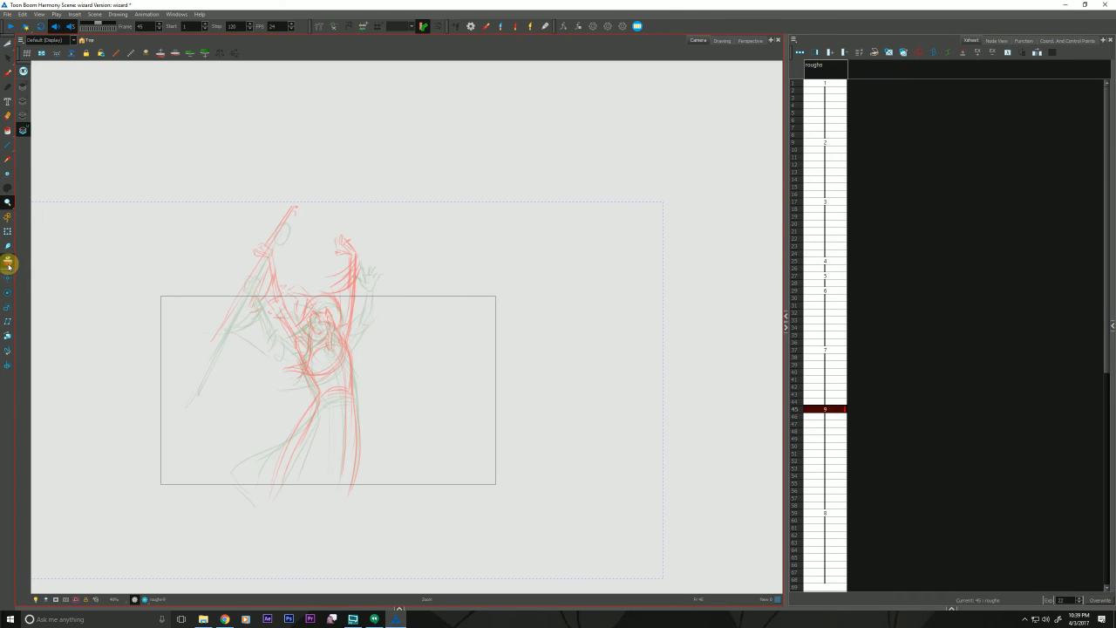
{"action": "double_click", "coordinate": [308, 379]}
{"action": "left_click_drag", "start_coordinate": [252, 434], "coordinate": [299, 402]}
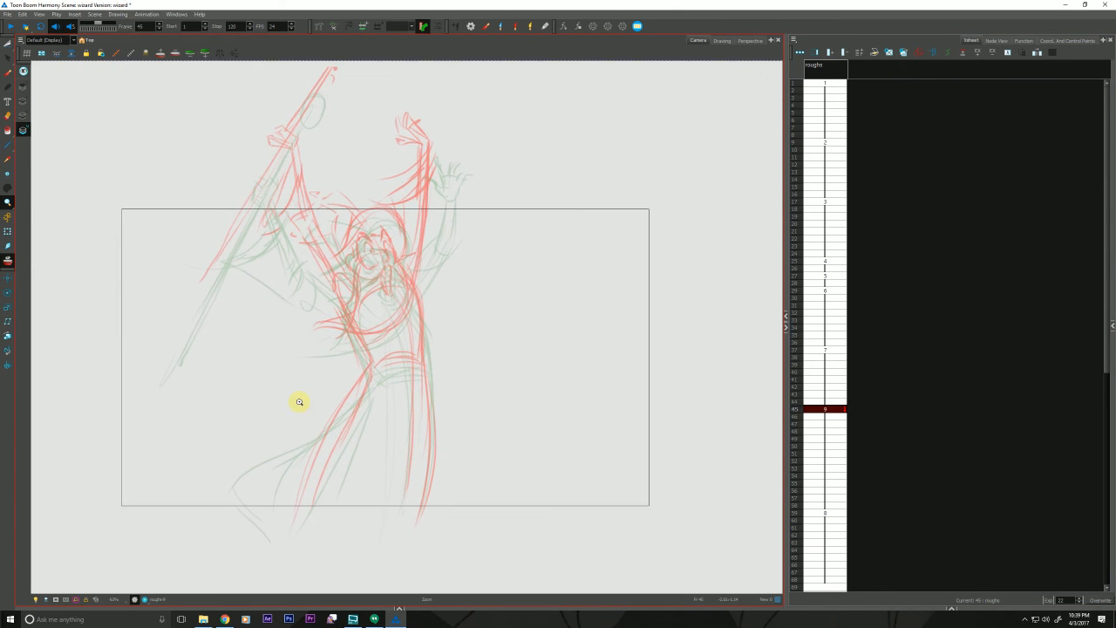
{"action": "key", "text": "g"}
{"action": "key", "text": "f"}
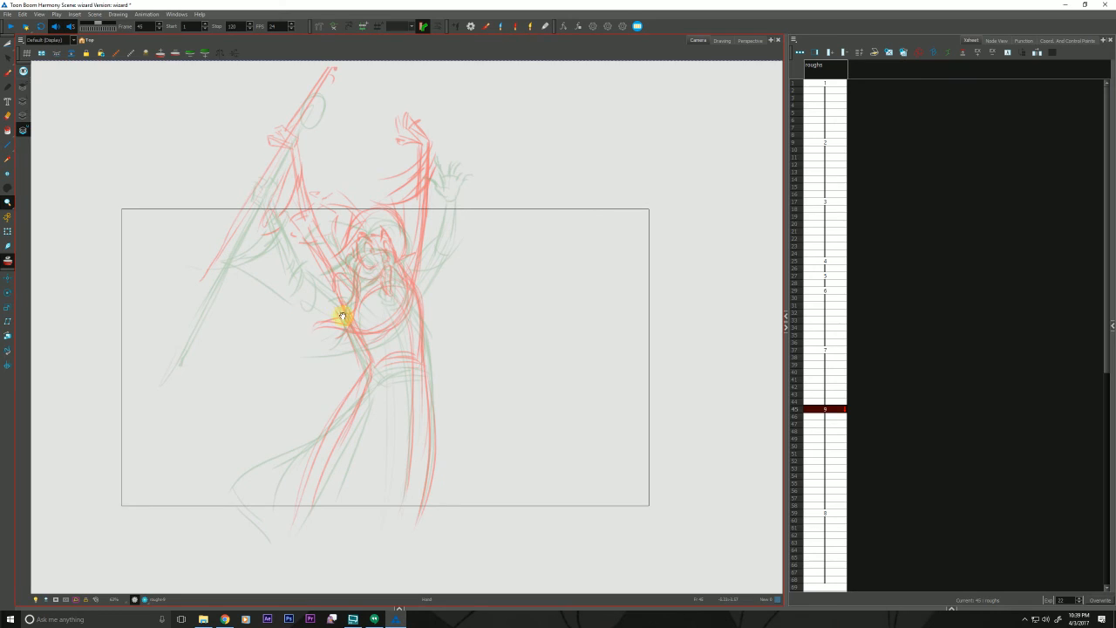
{"action": "left_click_drag", "start_coordinate": [326, 300], "coordinate": [325, 307]}
{"action": "key", "text": "g"}
{"action": "key", "text": "f"}
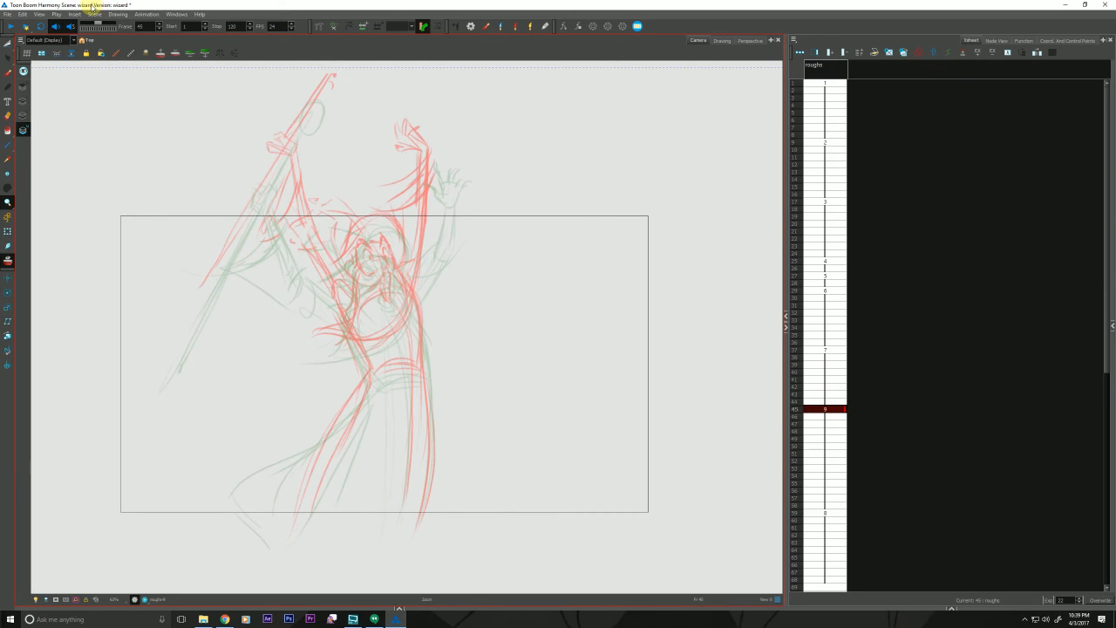
- Limit the onion skin at frame 45 to the next drawing by removing the previous drawing from it
{"action": "left_click", "coordinate": [187, 55]}
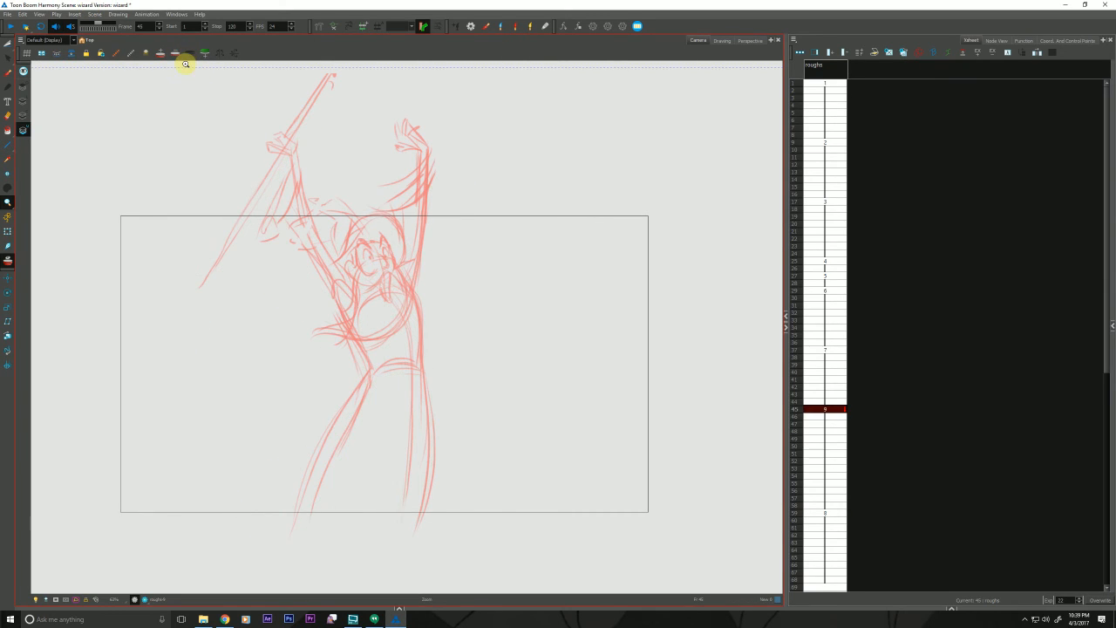
{"action": "left_click", "coordinate": [204, 52]}
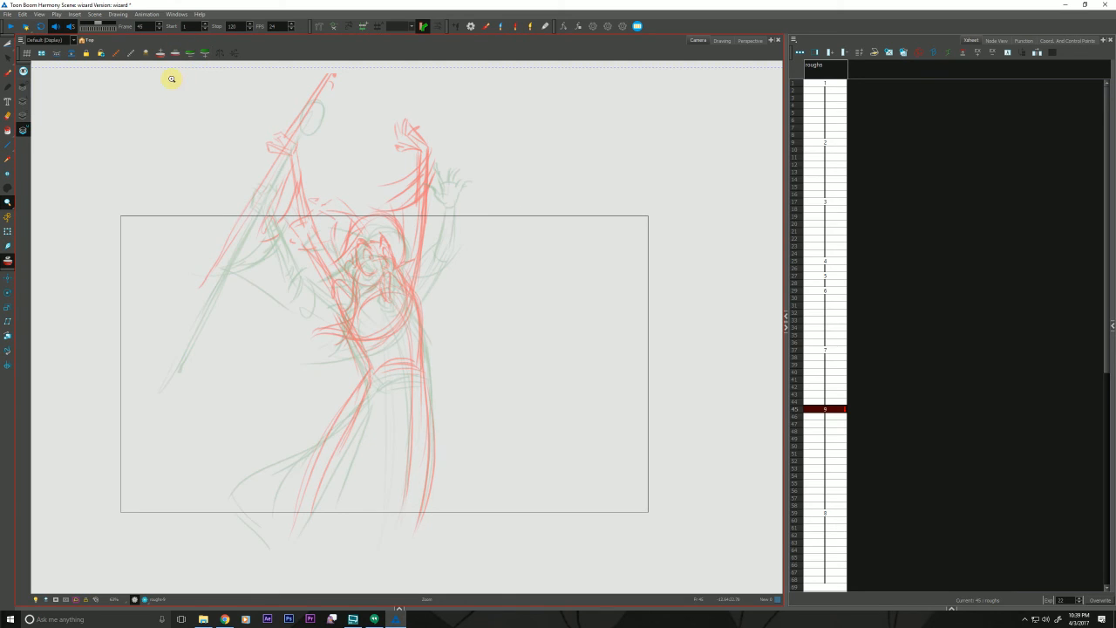
{"action": "key", "text": "g"}
{"action": "key", "text": "f"}
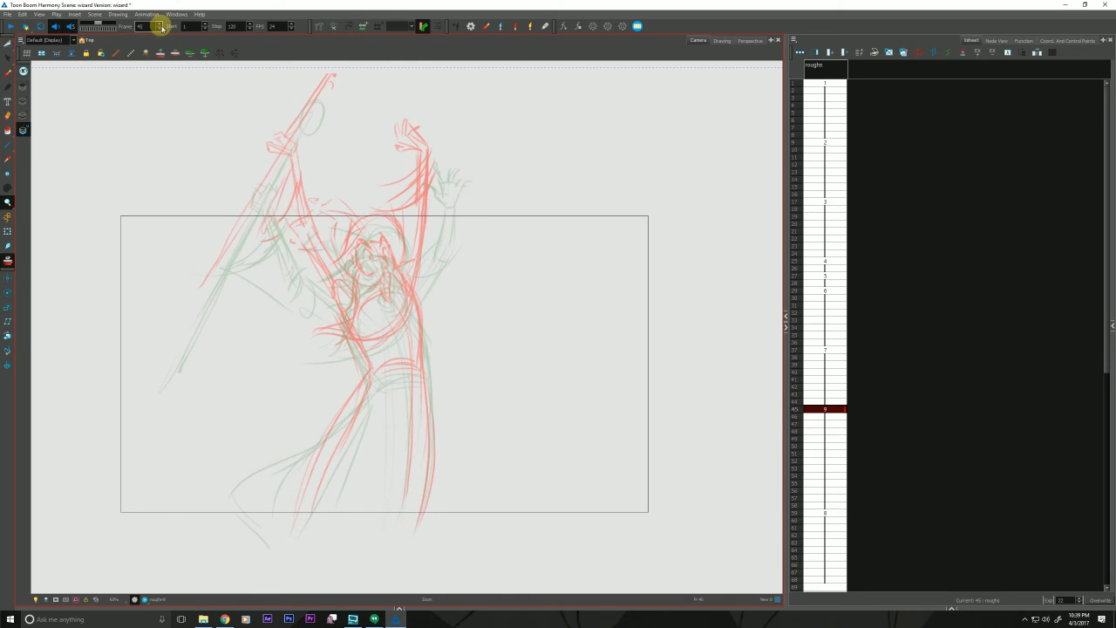
{"action": "left_click", "coordinate": [175, 55]}
{"action": "key", "text": "g"}
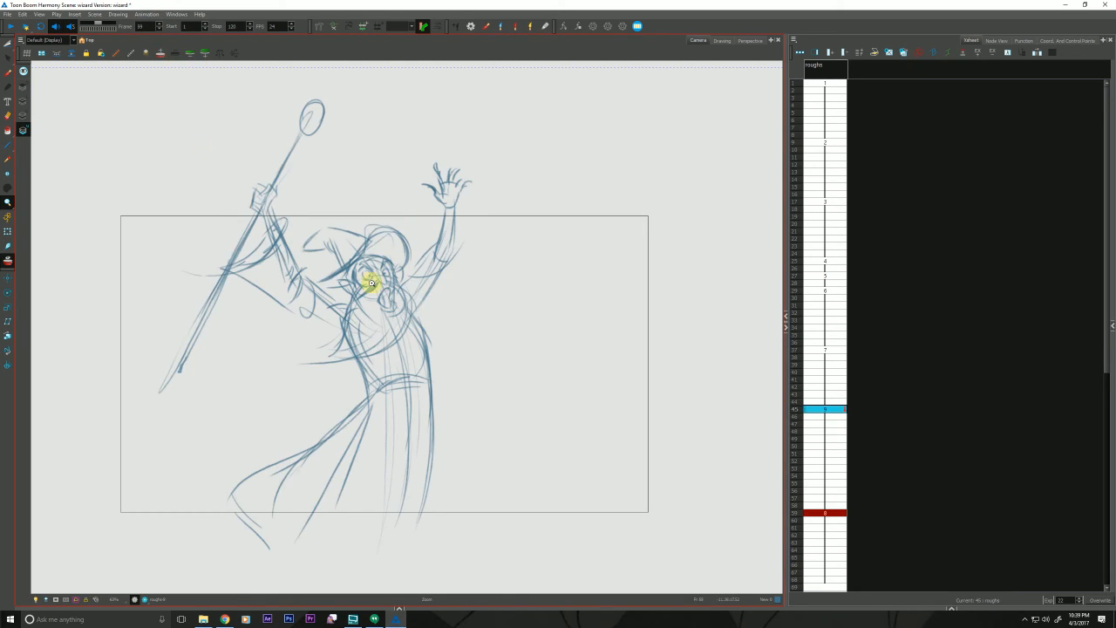
{"action": "key", "text": "f"}
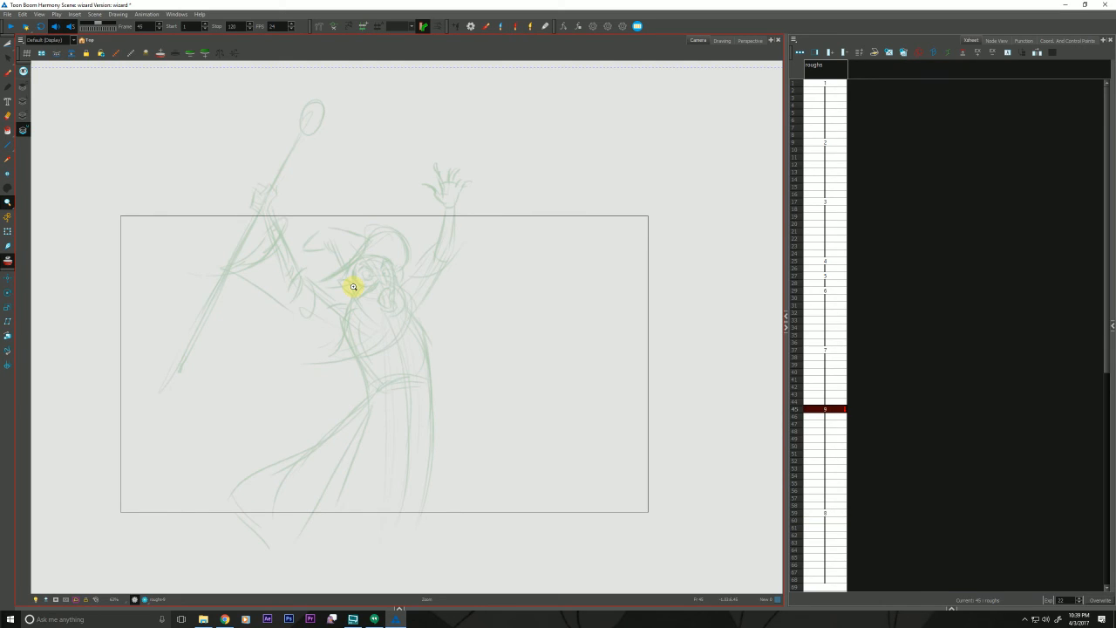
- With the Brush, sketch the wizard's curved body line, head, billowing robe and belt in the new drawing at frame 45
{"action": "left_click", "coordinate": [8, 73]}
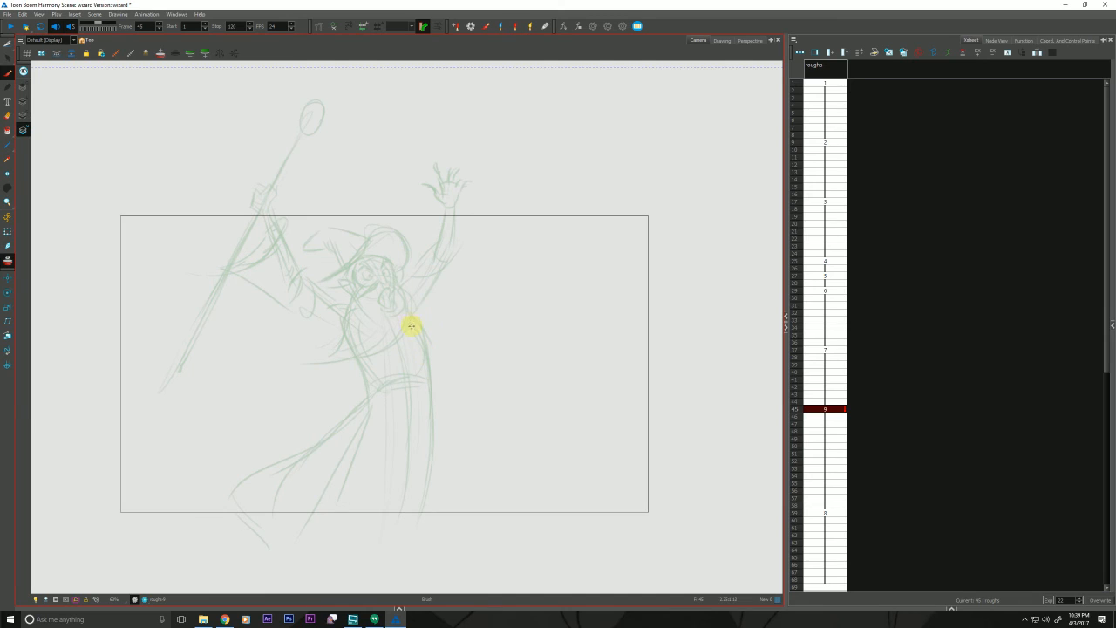
{"action": "mouse_move", "coordinate": [407, 319]}
{"action": "left_mouse_down"}
{"action": "mouse_move", "coordinate": [392, 309]}
{"action": "mouse_move", "coordinate": [435, 471]}
{"action": "left_mouse_up"}
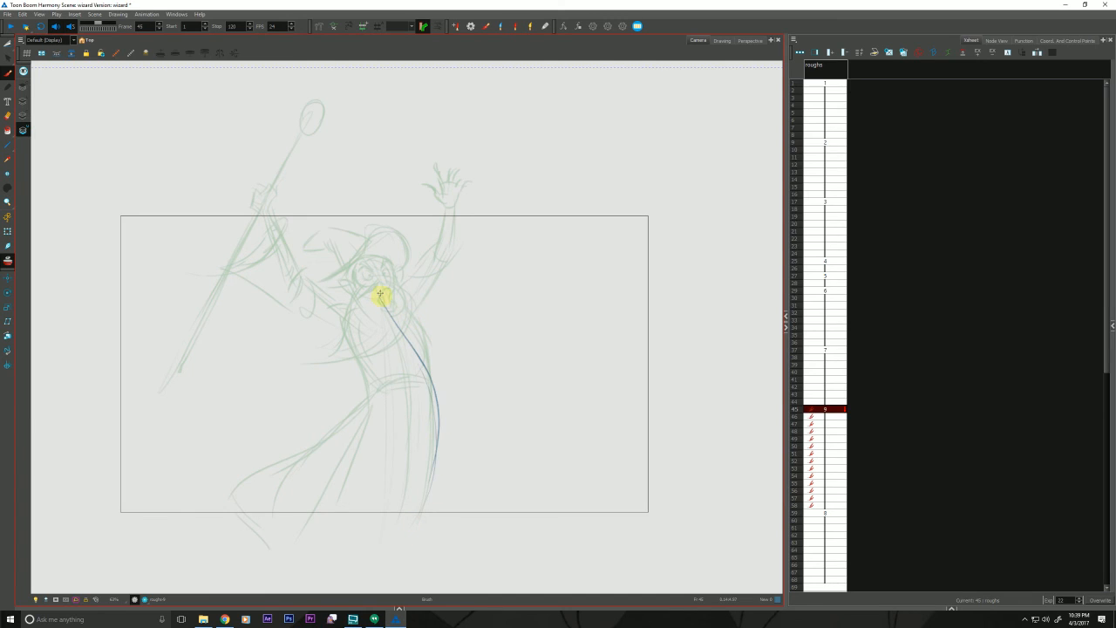
{"action": "mouse_move", "coordinate": [373, 266]}
{"action": "left_mouse_down"}
{"action": "mouse_move", "coordinate": [378, 314]}
{"action": "mouse_move", "coordinate": [351, 269]}
{"action": "mouse_move", "coordinate": [394, 299]}
{"action": "left_mouse_up"}
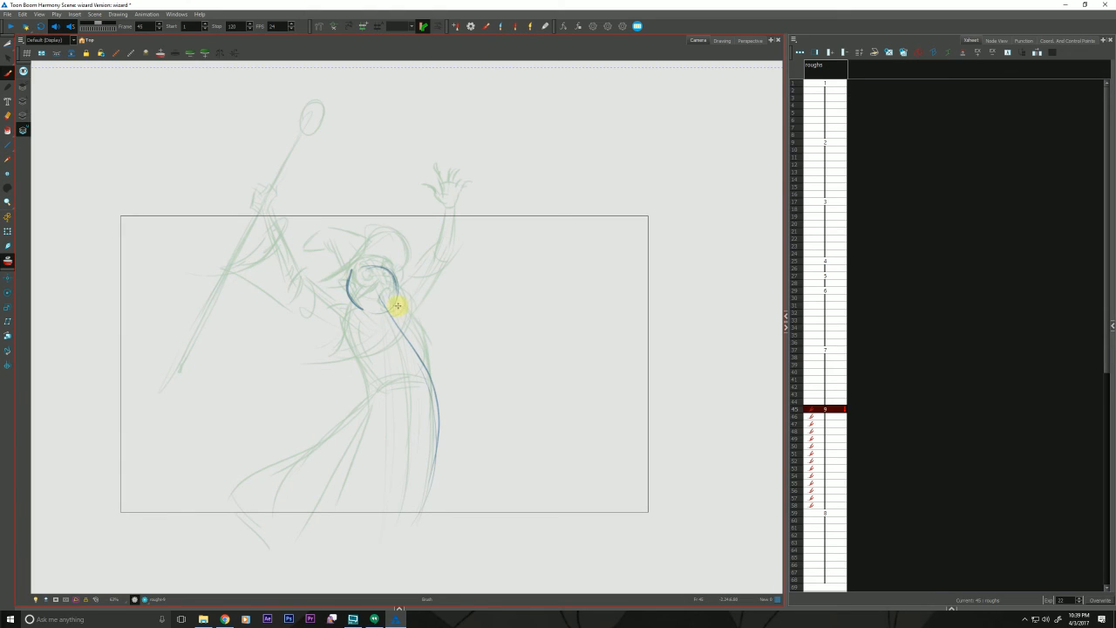
{"action": "left_click_drag", "start_coordinate": [439, 381], "coordinate": [445, 507]}
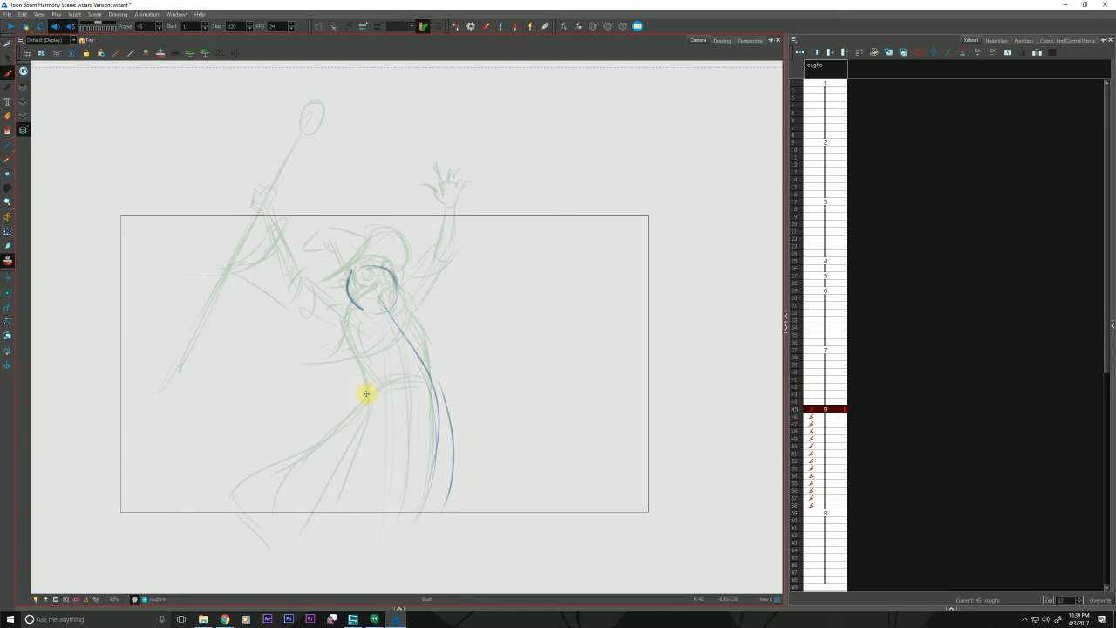
{"action": "mouse_move", "coordinate": [373, 384]}
{"action": "left_mouse_down"}
{"action": "mouse_move", "coordinate": [246, 427]}
{"action": "mouse_move", "coordinate": [241, 466]}
{"action": "left_mouse_up"}
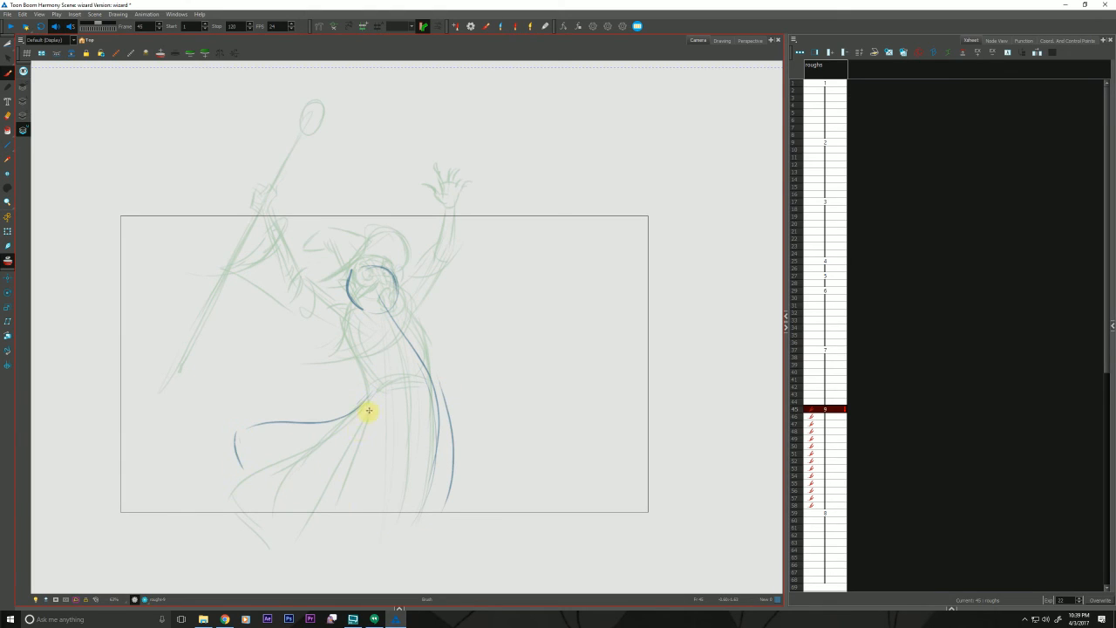
{"action": "left_click_drag", "start_coordinate": [351, 444], "coordinate": [242, 536]}
{"action": "mouse_move", "coordinate": [377, 401]}
{"action": "left_mouse_down"}
{"action": "mouse_move", "coordinate": [429, 381]}
{"action": "mouse_move", "coordinate": [396, 385]}
{"action": "left_mouse_up"}
- Sketch the wizard's two raised arms with Brush strokes from shoulder to elbow to wrist in the frame 45 drawing
{"action": "left_click_drag", "start_coordinate": [389, 301], "coordinate": [454, 280]}
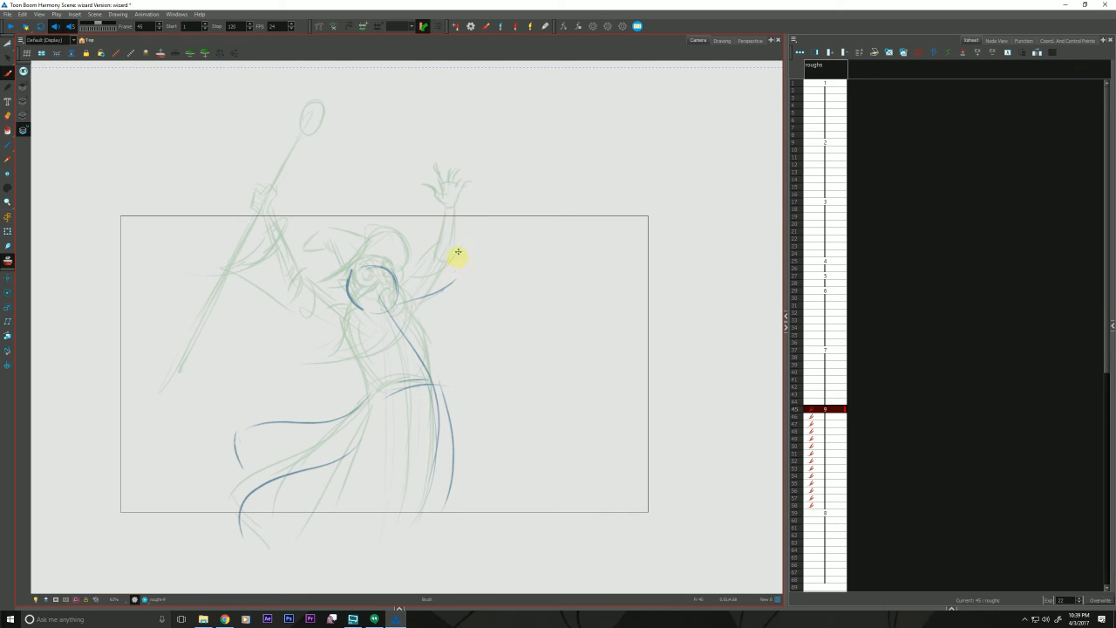
{"action": "left_click_drag", "start_coordinate": [460, 224], "coordinate": [455, 270]}
{"action": "left_click_drag", "start_coordinate": [361, 323], "coordinate": [289, 322]}
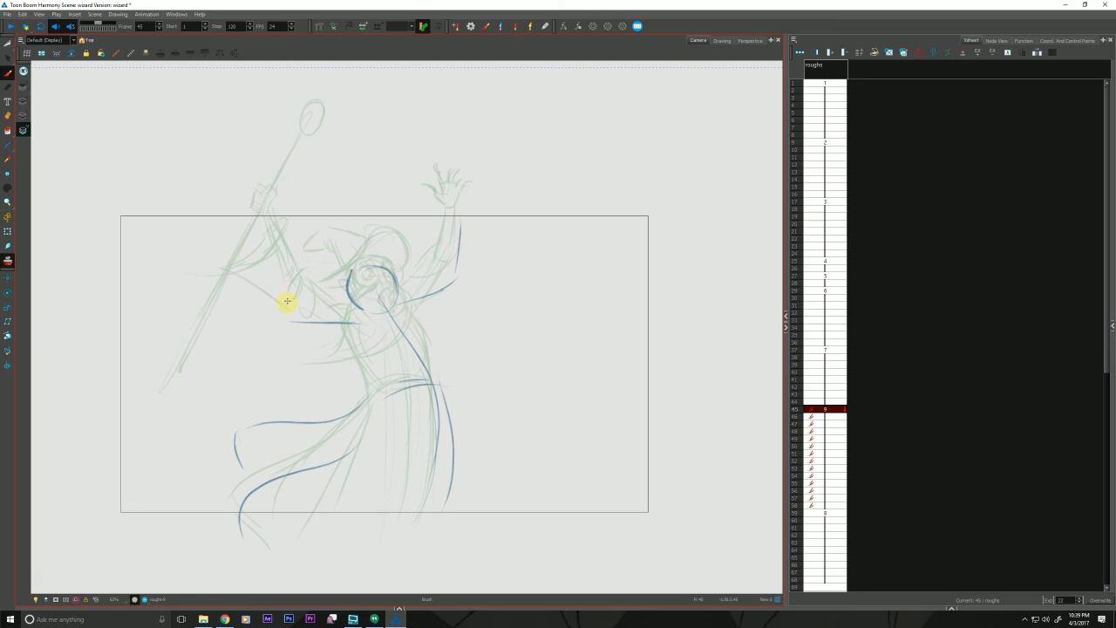
{"action": "left_click_drag", "start_coordinate": [361, 320], "coordinate": [272, 296]}
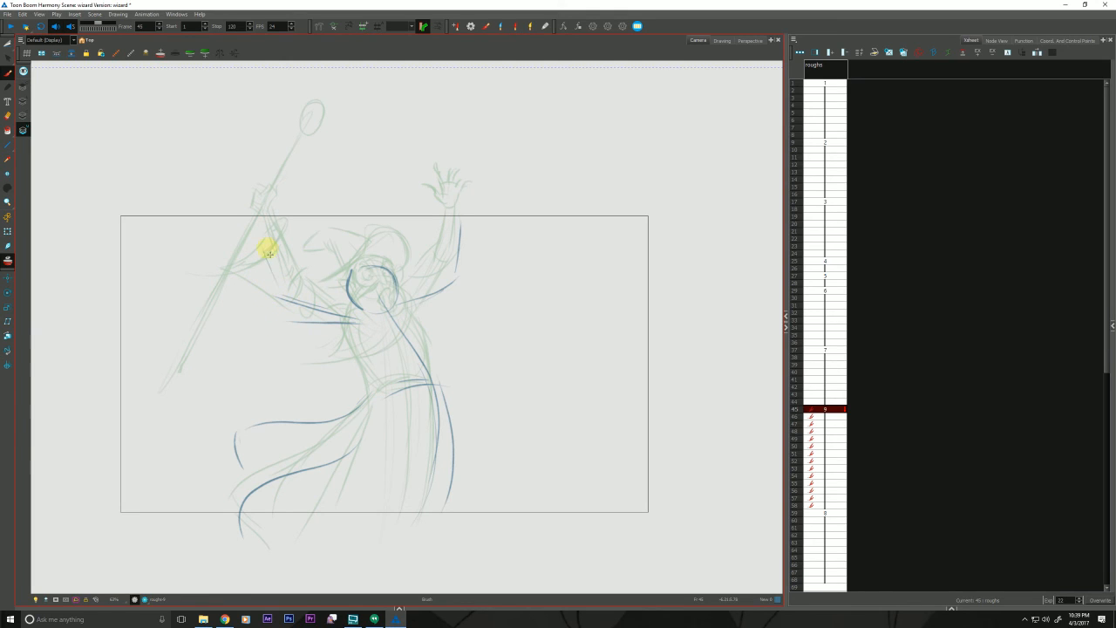
{"action": "left_click_drag", "start_coordinate": [256, 219], "coordinate": [280, 300]}
{"action": "left_click_drag", "start_coordinate": [295, 285], "coordinate": [291, 297]}
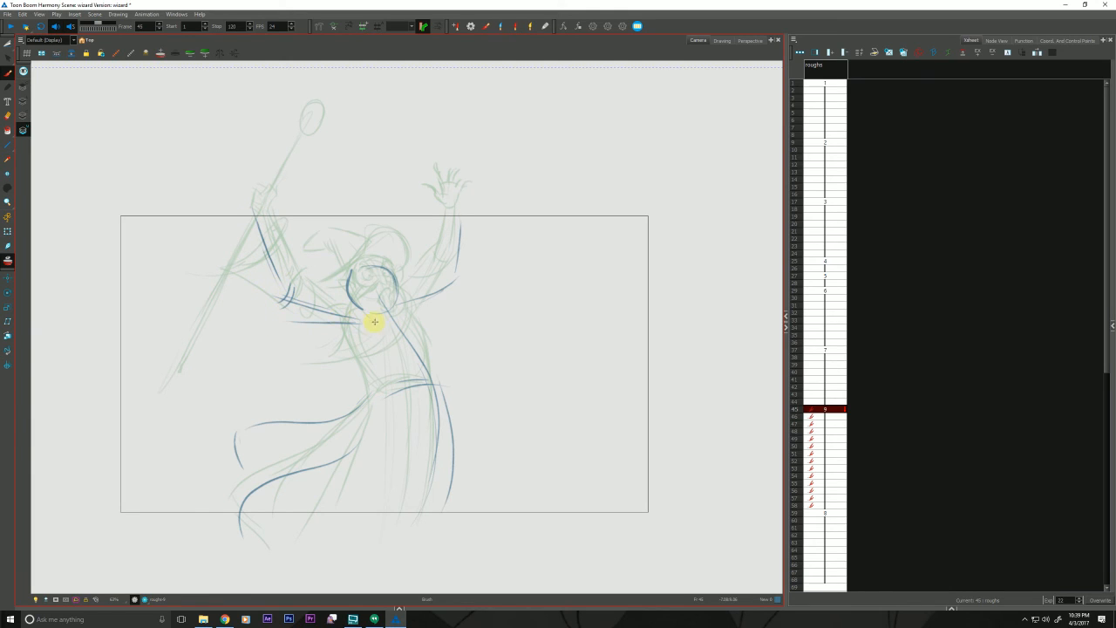
{"action": "left_click_drag", "start_coordinate": [370, 321], "coordinate": [298, 300]}
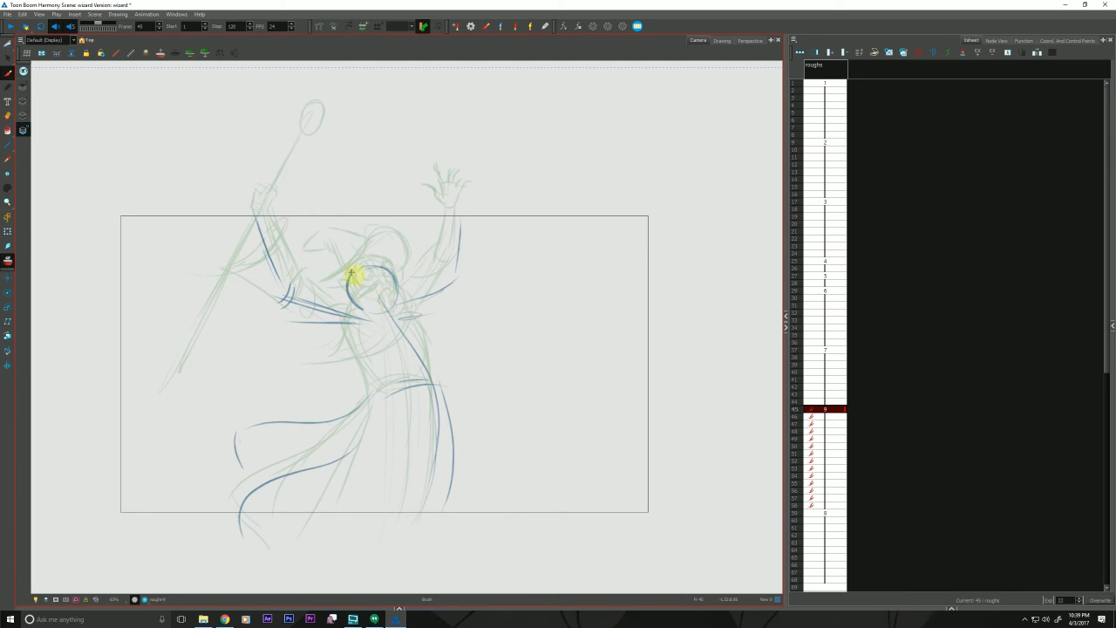
- Sketch the staff hand, the long diagonal staff shaft and its oval head, offset slightly from the onion-skinned pose
{"action": "left_click_drag", "start_coordinate": [257, 209], "coordinate": [249, 229]}
{"action": "mouse_move", "coordinate": [249, 229]}
{"action": "left_mouse_down"}
{"action": "mouse_move", "coordinate": [273, 204]}
{"action": "mouse_move", "coordinate": [260, 234]}
{"action": "left_mouse_up"}
{"action": "mouse_move", "coordinate": [261, 201]}
{"action": "left_mouse_down"}
{"action": "mouse_move", "coordinate": [274, 207]}
{"action": "mouse_move", "coordinate": [261, 236]}
{"action": "left_mouse_up"}
{"action": "left_click_drag", "start_coordinate": [306, 145], "coordinate": [192, 388]}
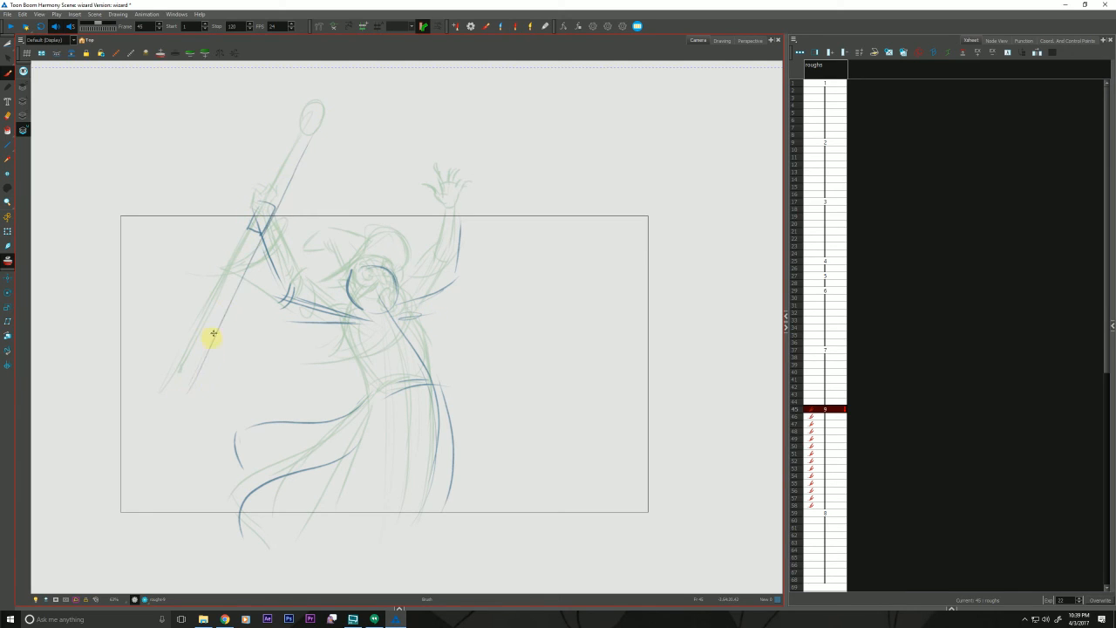
{"action": "left_click_drag", "start_coordinate": [261, 237], "coordinate": [300, 173]}
{"action": "mouse_move", "coordinate": [320, 117]}
{"action": "left_mouse_down"}
{"action": "mouse_move", "coordinate": [315, 152]}
{"action": "mouse_move", "coordinate": [309, 122]}
{"action": "left_mouse_up"}
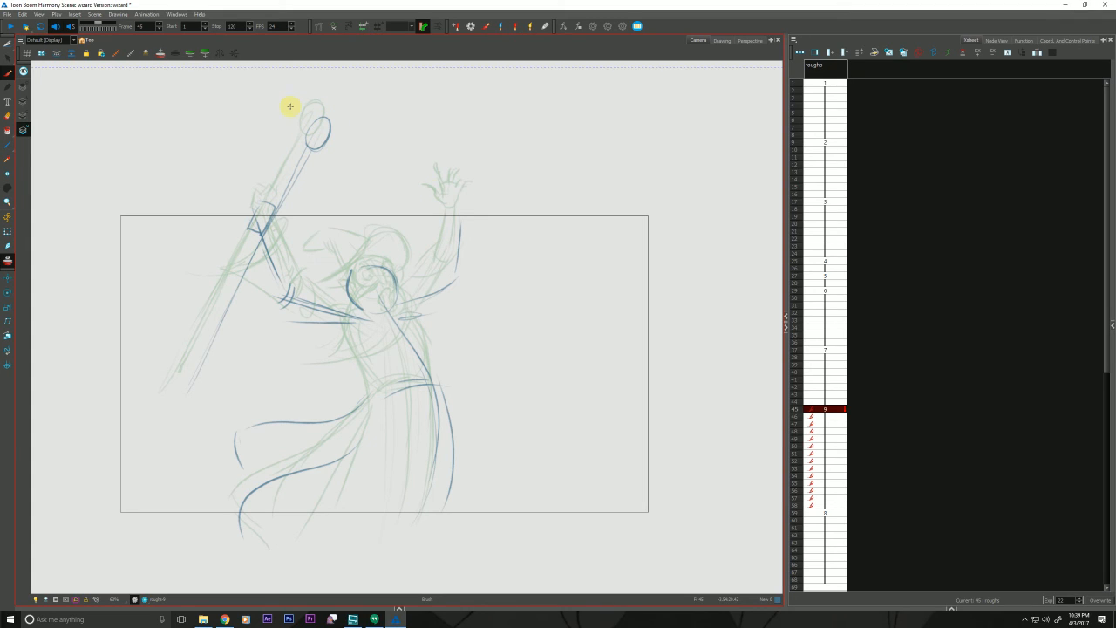
- Sketch the wrist, palm and spread fingers of the wizard's raised free hand
{"action": "mouse_move", "coordinate": [463, 225]}
{"action": "left_mouse_down"}
{"action": "mouse_move", "coordinate": [437, 163]}
{"action": "mouse_move", "coordinate": [468, 201]}
{"action": "left_mouse_up"}
{"action": "left_click_drag", "start_coordinate": [466, 203], "coordinate": [470, 237]}
{"action": "left_click_drag", "start_coordinate": [473, 216], "coordinate": [461, 227]}
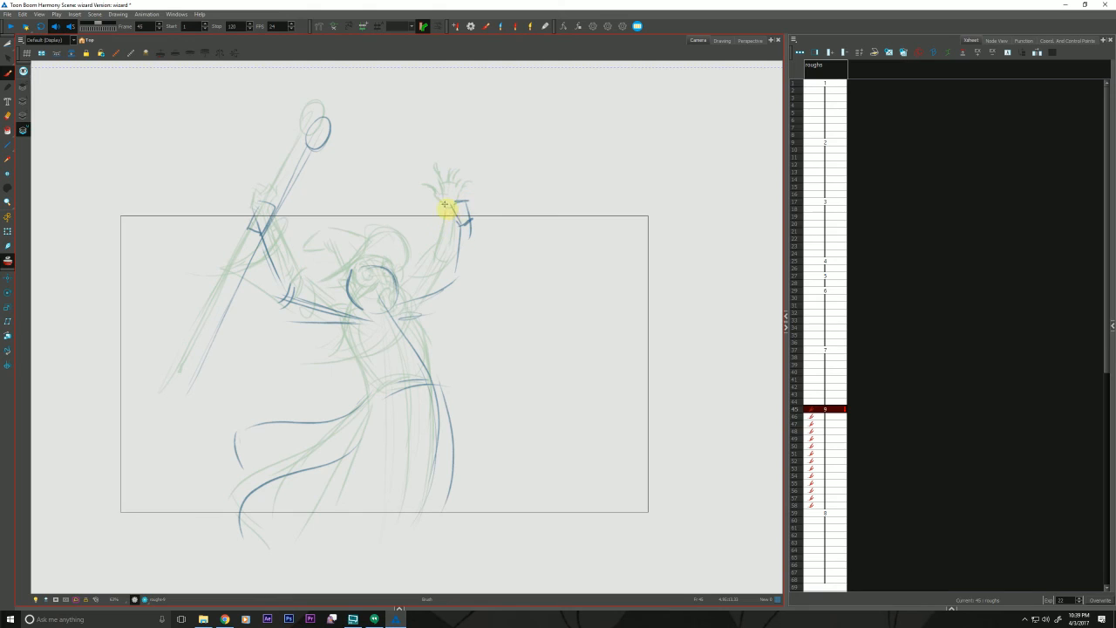
{"action": "mouse_move", "coordinate": [447, 178]}
{"action": "left_mouse_down"}
{"action": "mouse_move", "coordinate": [475, 185]}
{"action": "mouse_move", "coordinate": [477, 199]}
{"action": "mouse_move", "coordinate": [444, 210]}
{"action": "mouse_move", "coordinate": [464, 226]}
{"action": "mouse_move", "coordinate": [437, 223]}
{"action": "left_mouse_up"}
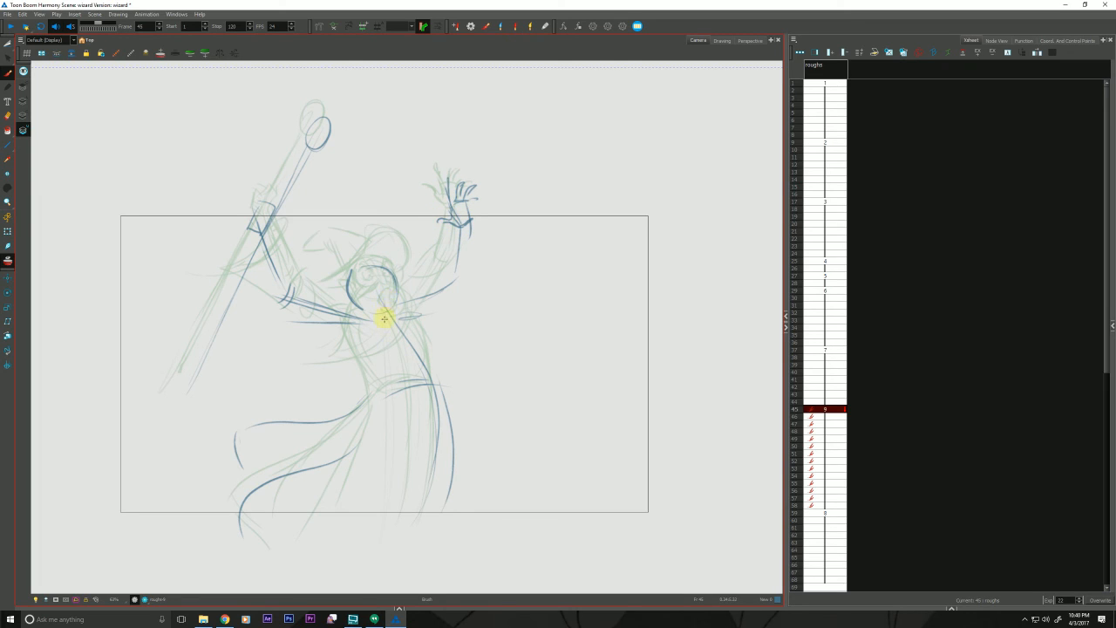
- Flip between the new pose and its neighbouring drawings while sketching the wizard's mouth on the lower face
{"action": "key", "text": "f"}
{"action": "key", "text": "g"}
{"action": "key", "text": "g"}
{"action": "key", "text": "f"}
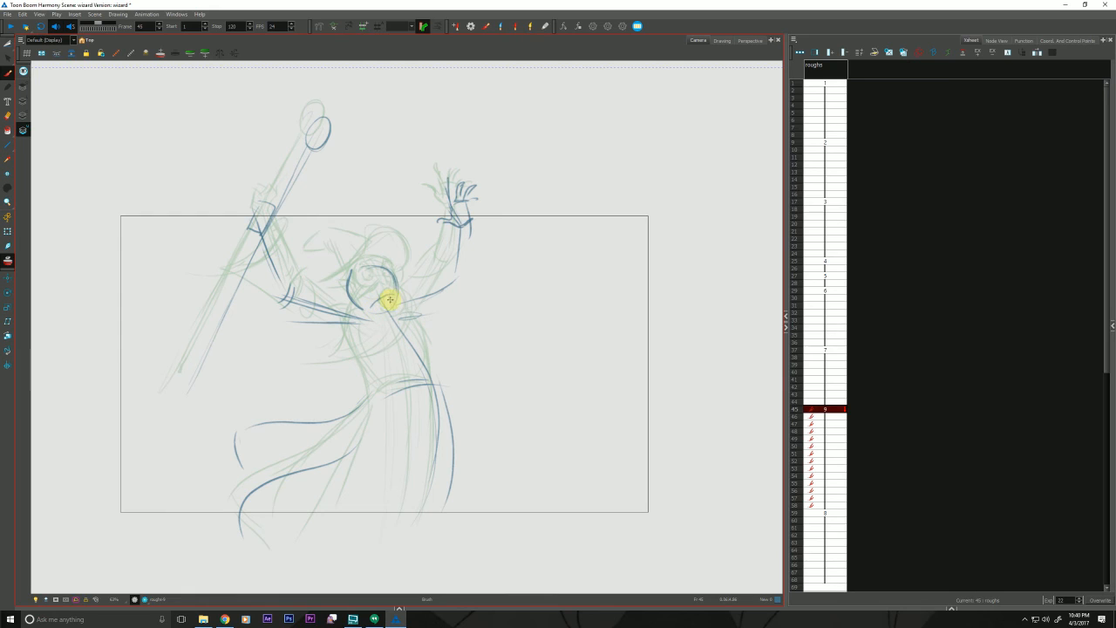
{"action": "mouse_move", "coordinate": [396, 302]}
{"action": "left_mouse_down"}
{"action": "mouse_move", "coordinate": [371, 306]}
{"action": "mouse_move", "coordinate": [394, 308]}
{"action": "left_mouse_up"}
{"action": "key", "text": "f"}
{"action": "key", "text": "g"}
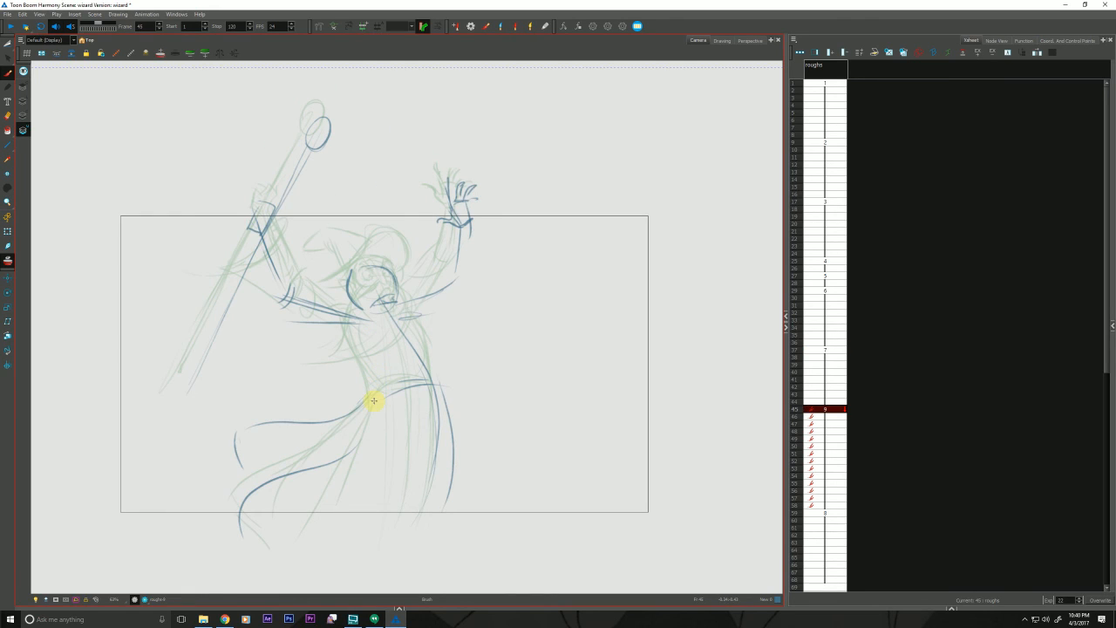
- Sketch the front of the torso, the long curved back line and the beard sweeping sideways across the chest
{"action": "left_click_drag", "start_coordinate": [350, 326], "coordinate": [380, 385]}
{"action": "mouse_move", "coordinate": [399, 300]}
{"action": "left_mouse_down"}
{"action": "mouse_move", "coordinate": [453, 384]}
{"action": "mouse_move", "coordinate": [459, 482]}
{"action": "left_mouse_up"}
{"action": "mouse_move", "coordinate": [400, 301]}
{"action": "left_mouse_down"}
{"action": "mouse_move", "coordinate": [408, 367]}
{"action": "mouse_move", "coordinate": [423, 352]}
{"action": "mouse_move", "coordinate": [334, 363]}
{"action": "left_mouse_up"}
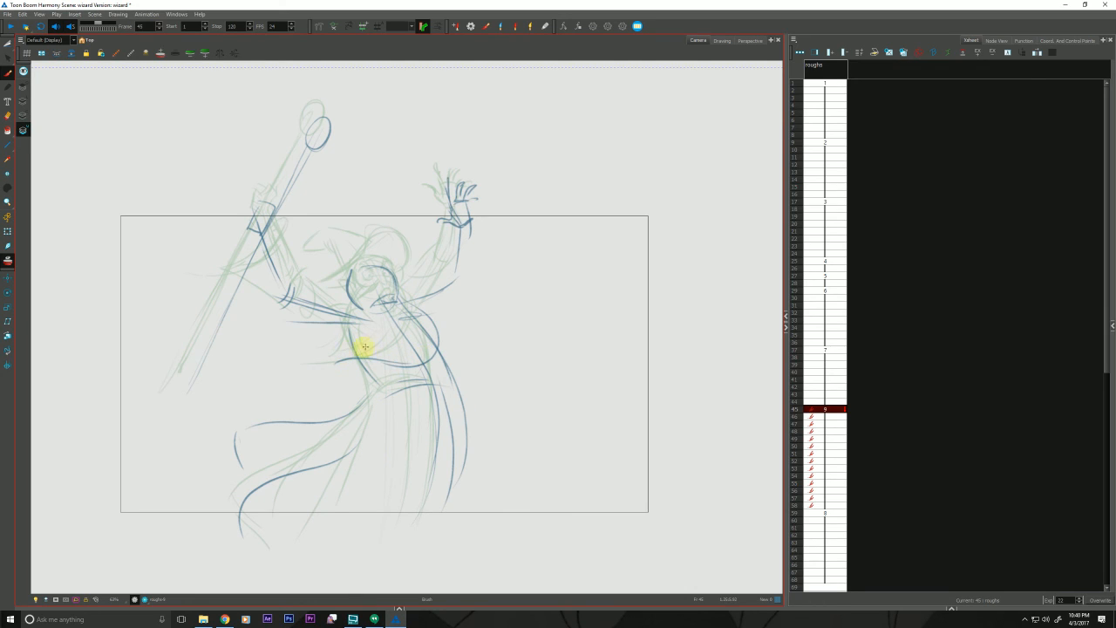
{"action": "left_click_drag", "start_coordinate": [404, 365], "coordinate": [326, 346]}
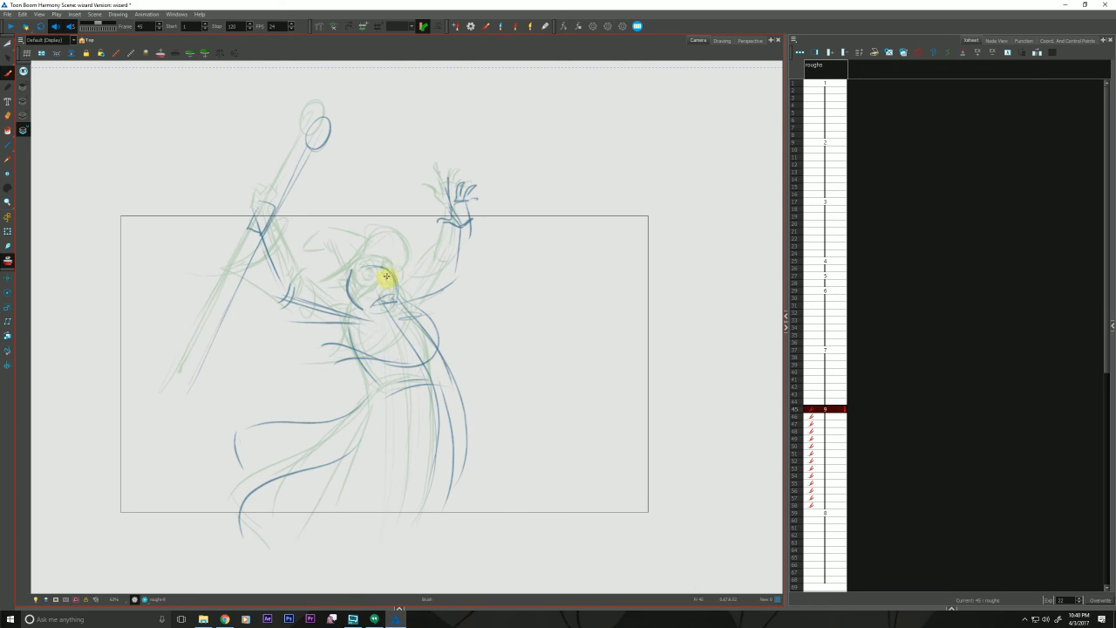
- Add the hat, facial features, free-arm sleeve and the robe's curved rear edge and hem, comparing the face with the neighbouring poses
{"action": "mouse_move", "coordinate": [387, 267]}
{"action": "left_mouse_down"}
{"action": "mouse_move", "coordinate": [391, 315]}
{"action": "mouse_move", "coordinate": [368, 271]}
{"action": "mouse_move", "coordinate": [375, 283]}
{"action": "mouse_move", "coordinate": [393, 281]}
{"action": "mouse_move", "coordinate": [370, 281]}
{"action": "mouse_move", "coordinate": [381, 282]}
{"action": "mouse_move", "coordinate": [355, 311]}
{"action": "mouse_move", "coordinate": [411, 258]}
{"action": "left_mouse_up"}
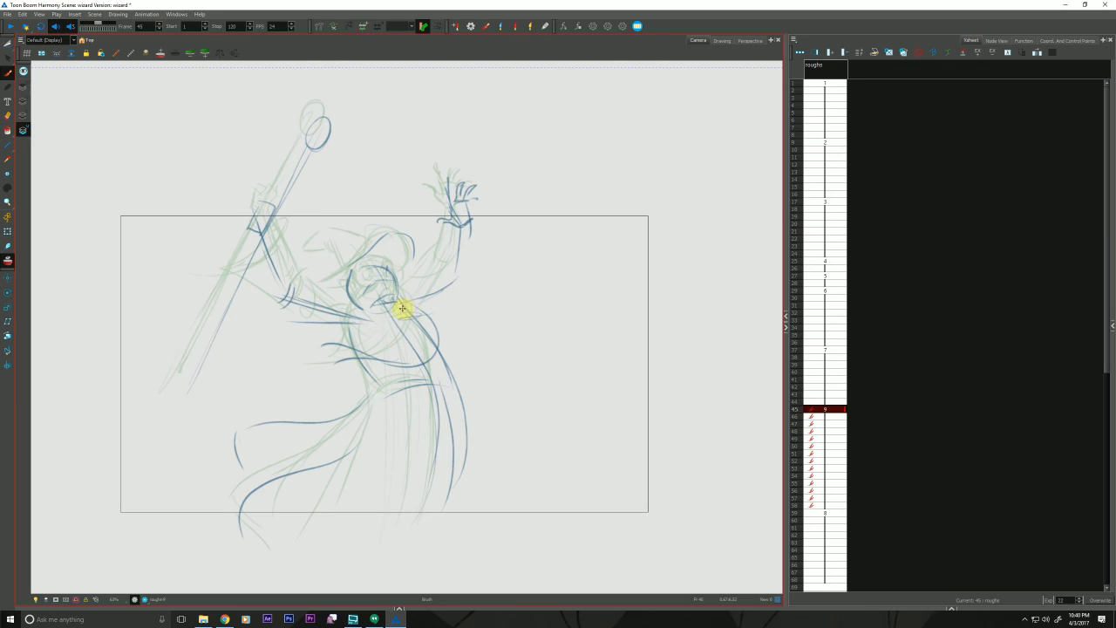
{"action": "mouse_move", "coordinate": [402, 307]}
{"action": "left_mouse_down"}
{"action": "mouse_move", "coordinate": [423, 308]}
{"action": "mouse_move", "coordinate": [465, 257]}
{"action": "mouse_move", "coordinate": [469, 227]}
{"action": "left_mouse_up"}
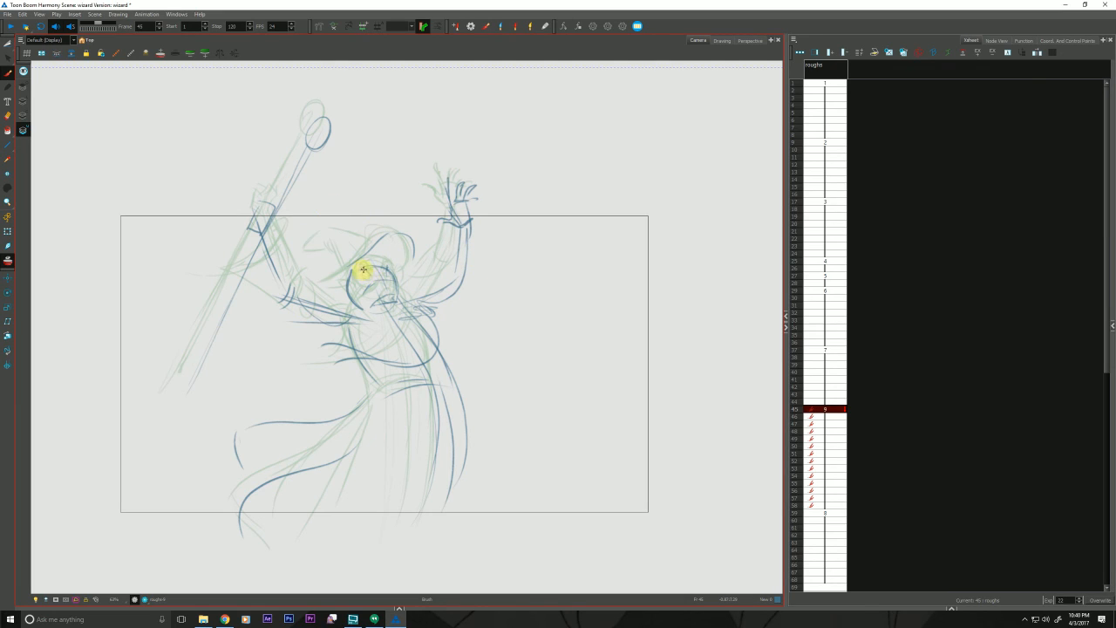
{"action": "left_click_drag", "start_coordinate": [385, 261], "coordinate": [387, 273]}
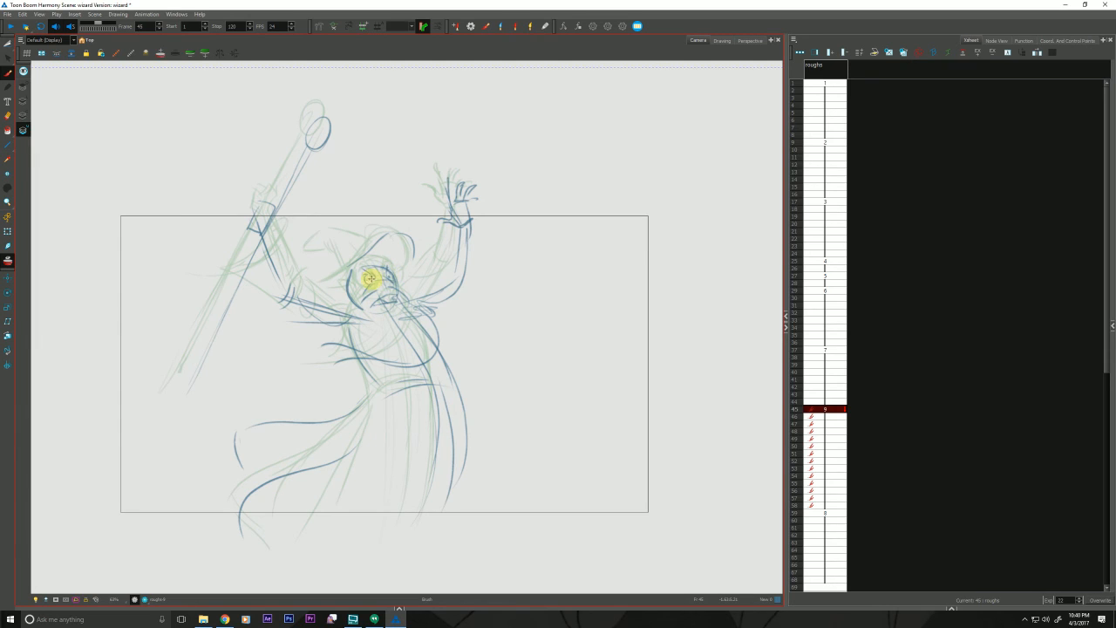
{"action": "key", "text": "g"}
{"action": "key", "text": "f"}
{"action": "key", "text": "g"}
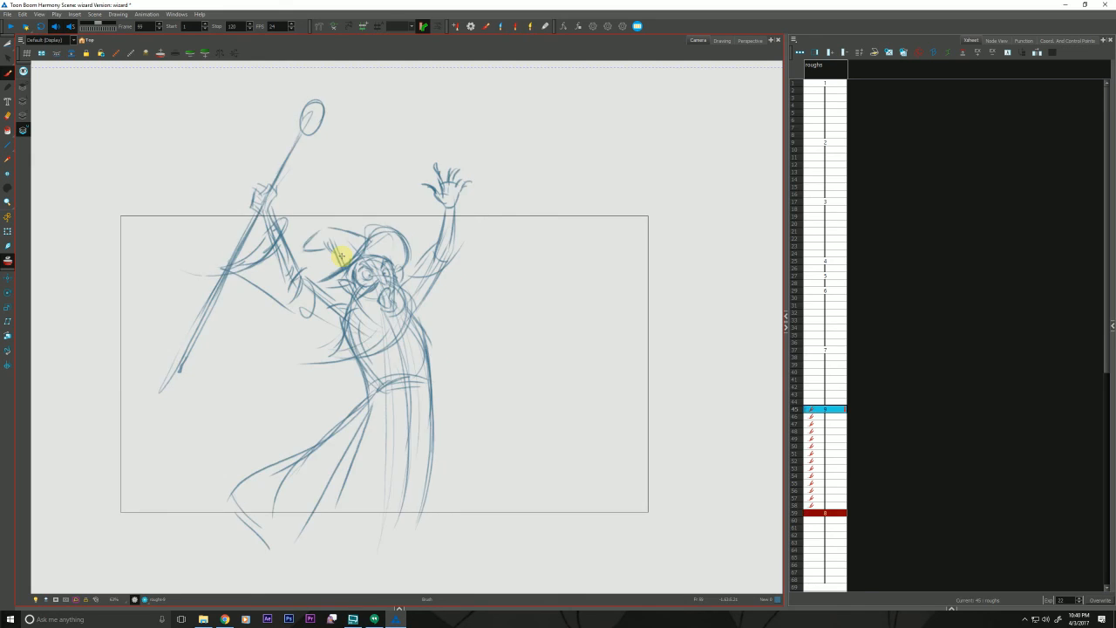
{"action": "key", "text": "f"}
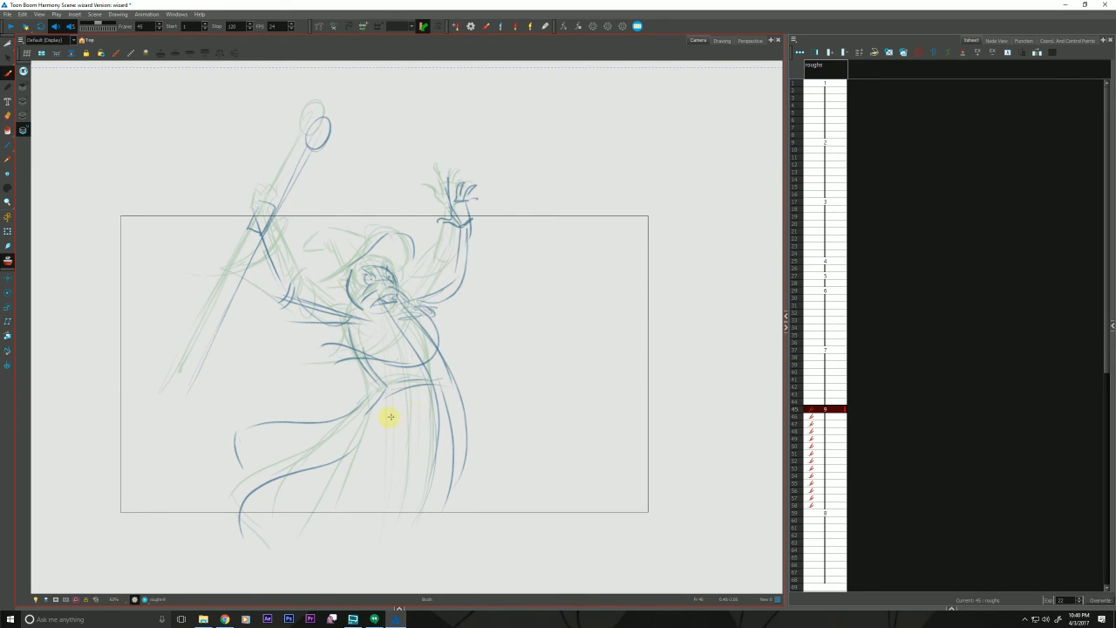
{"action": "mouse_move", "coordinate": [452, 387]}
{"action": "left_mouse_down"}
{"action": "mouse_move", "coordinate": [448, 513]}
{"action": "mouse_move", "coordinate": [396, 554]}
{"action": "left_mouse_up"}
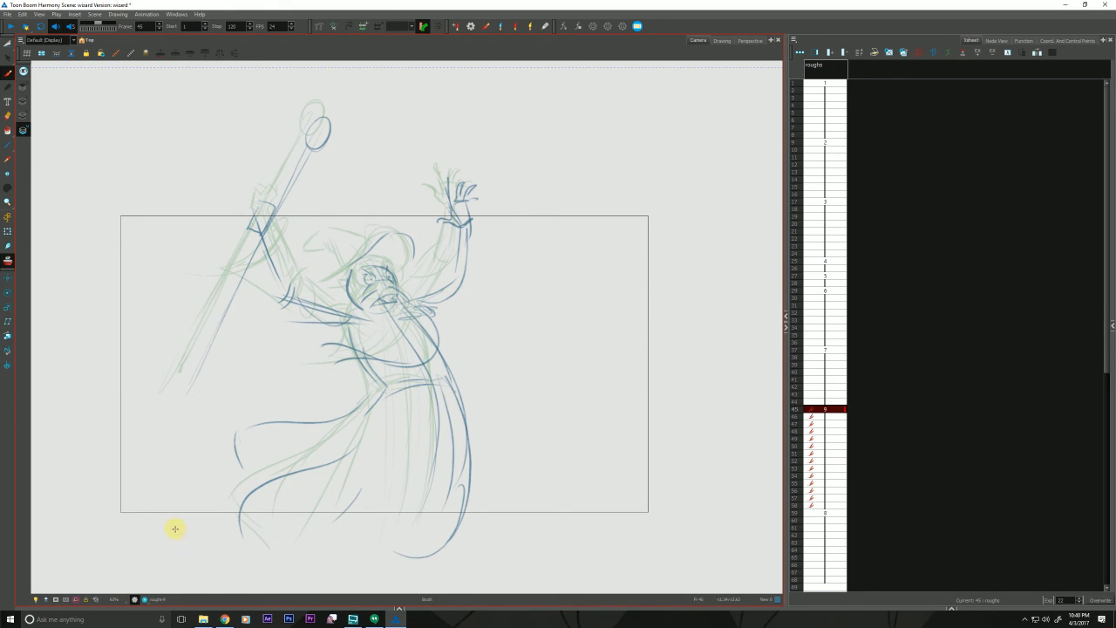
- Flip repeatedly through drawings 7, 9 and 8 to check how the new pose moves between its neighbours
{"action": "key", "text": "f"}
{"action": "key", "text": "g"}
{"action": "key", "text": "f"}
{"action": "key", "text": "g"}
{"action": "key", "text": "f"}
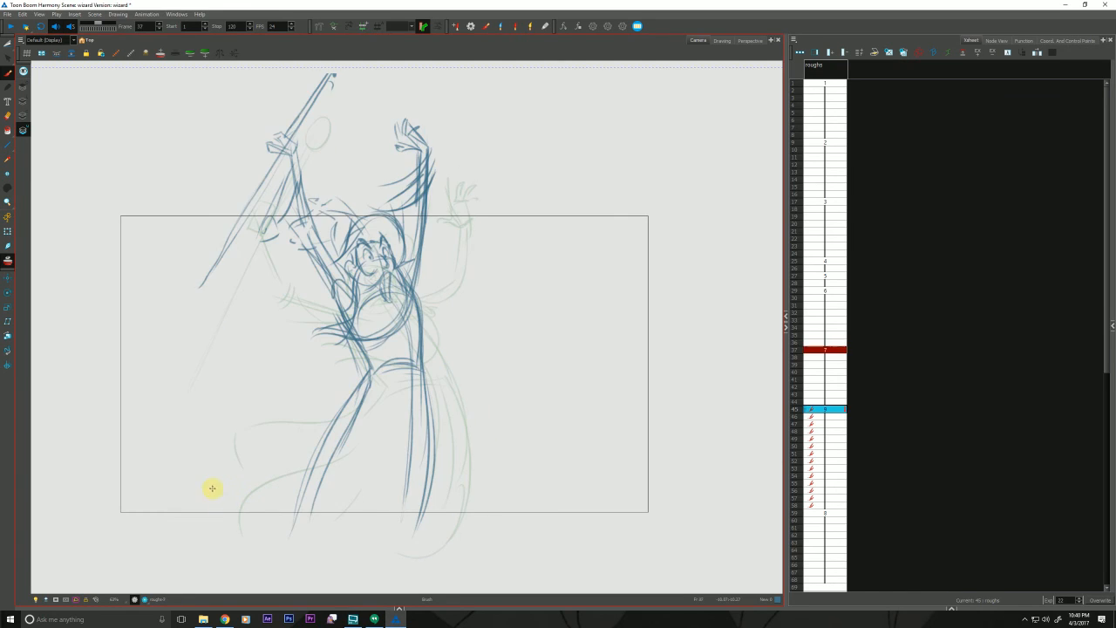
{"action": "key", "text": "g"}
{"action": "key", "text": "f"}
{"action": "key", "text": "g"}
{"action": "key", "text": "g"}
{"action": "key", "text": "f"}
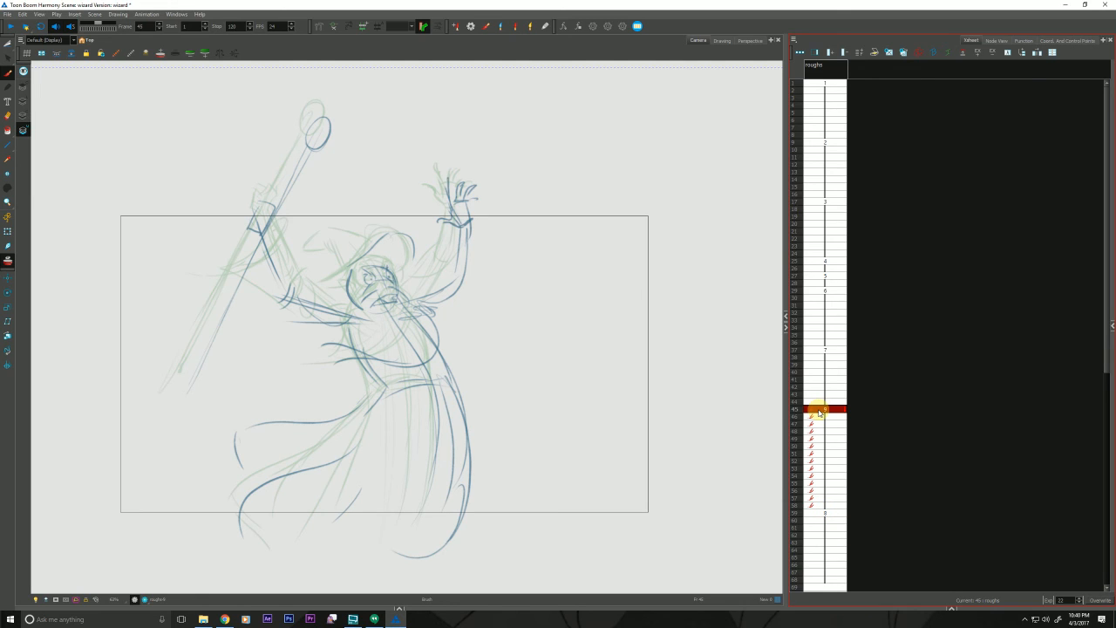
- Set the exposure of drawing 9 at frame 45 of the roughs column to 11 frames
{"action": "scroll", "coordinate": [819, 411], "scroll_direction": "down", "scroll_amount": 3}
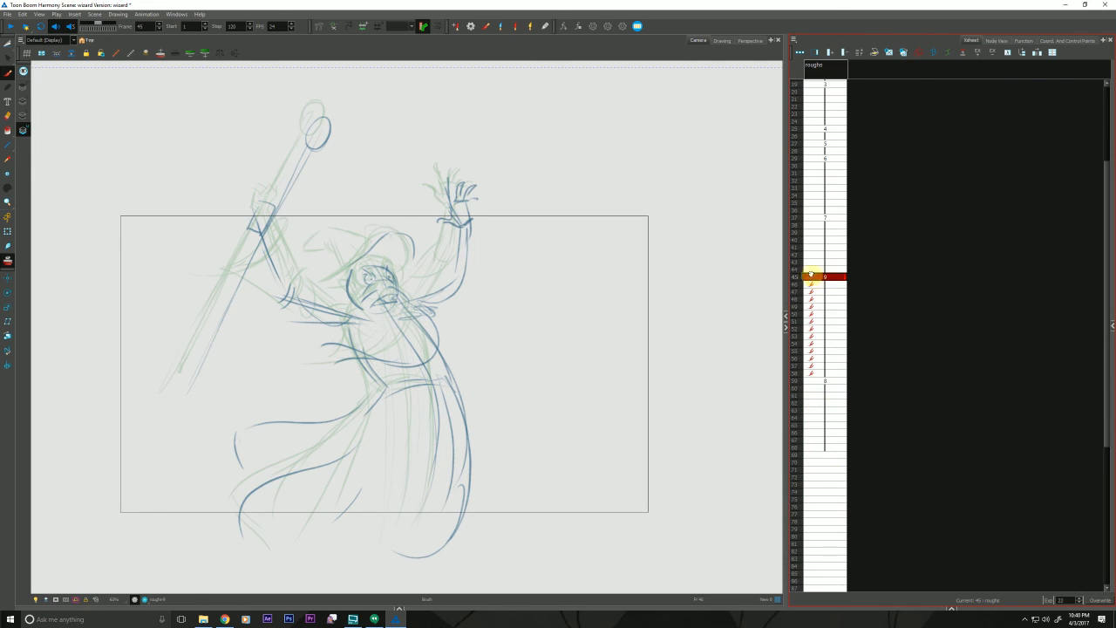
{"action": "left_click", "coordinate": [818, 381]}
{"action": "left_click", "coordinate": [817, 278]}
{"action": "left_click", "coordinate": [1051, 600]}
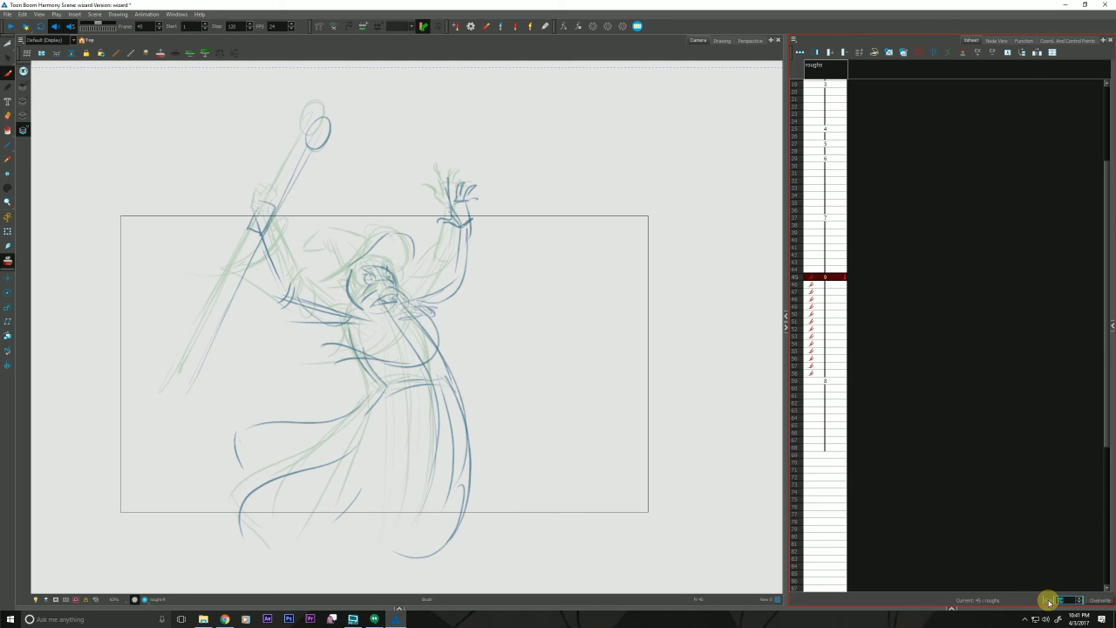
{"action": "type", "text": "11"}
{"action": "key", "text": "Return"}
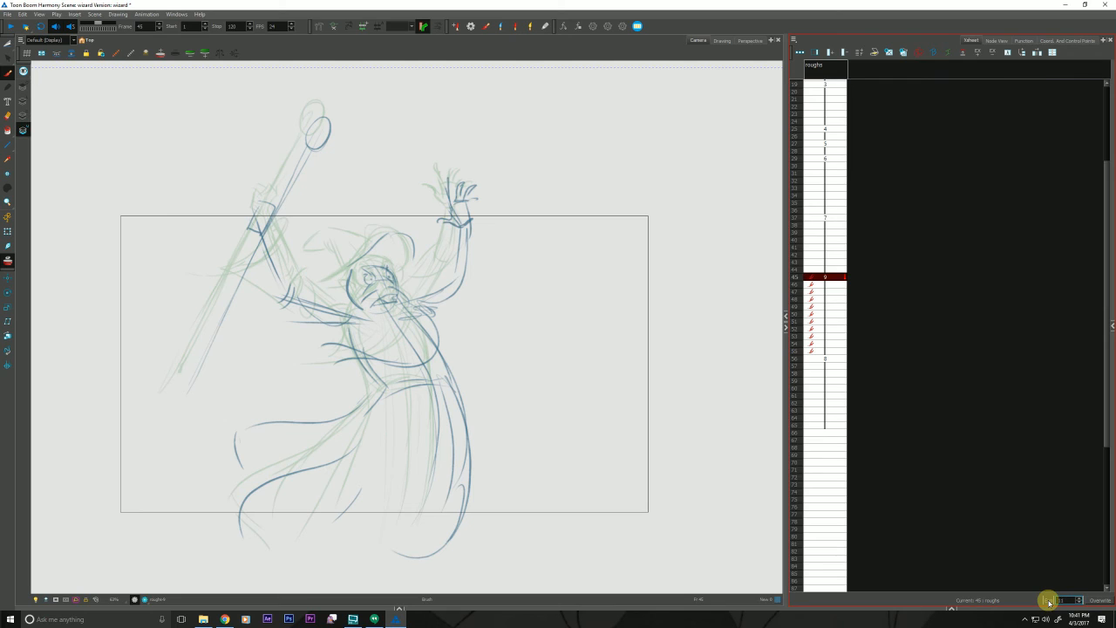
- Set the exposure of drawing 8 at frame 56 of the roughs column to 24 frames
{"action": "left_click", "coordinate": [817, 358]}
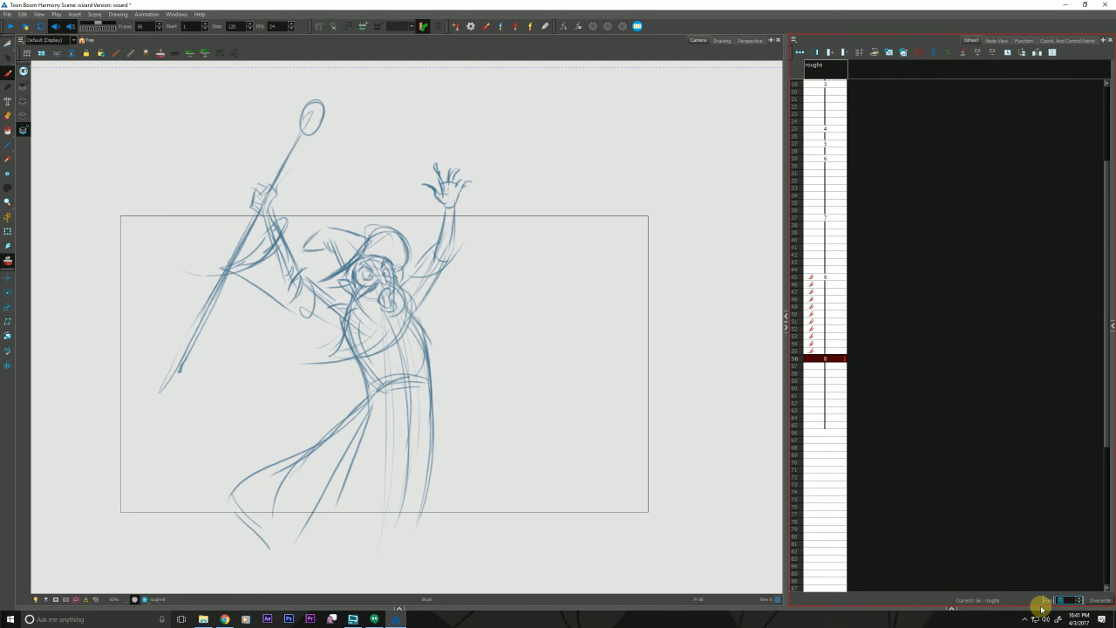
{"action": "type", "text": "24"}
{"action": "key", "text": "Return"}
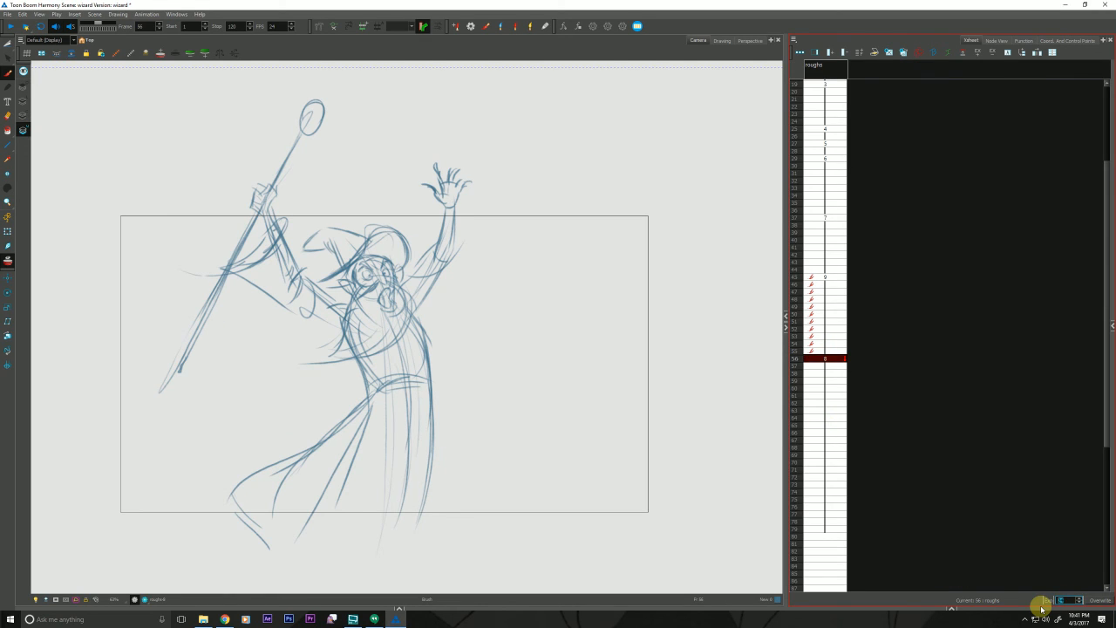
- Play the animation several times from frame 1 to review the timing of the roughs
{"action": "scroll", "coordinate": [828, 262], "scroll_direction": "up", "scroll_amount": 6}
{"action": "left_click", "coordinate": [817, 91]}
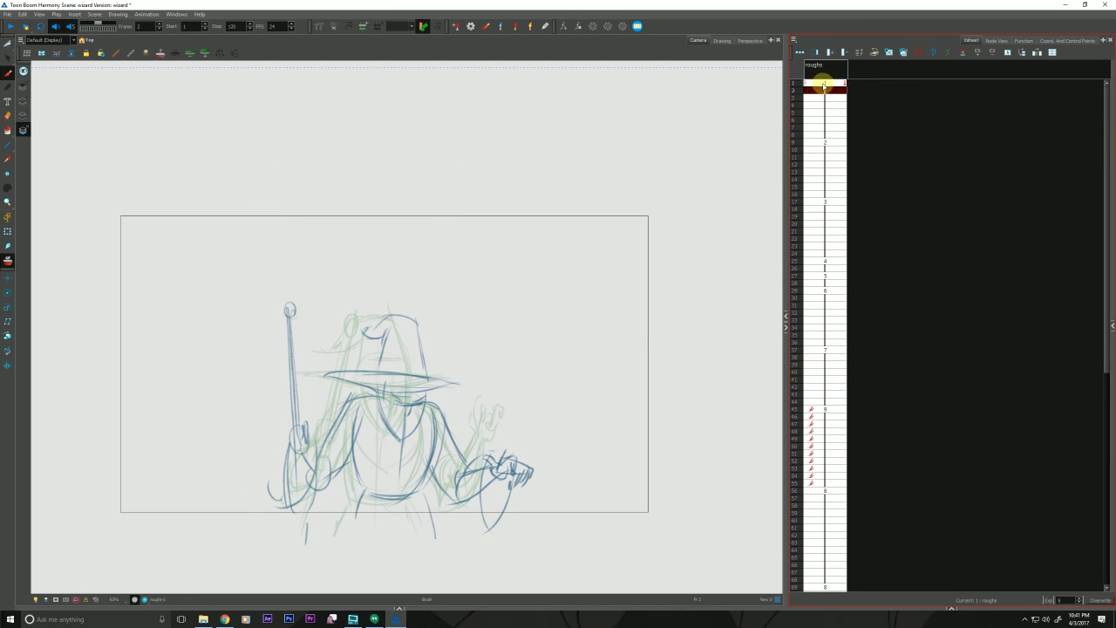
{"action": "left_click", "coordinate": [817, 84]}
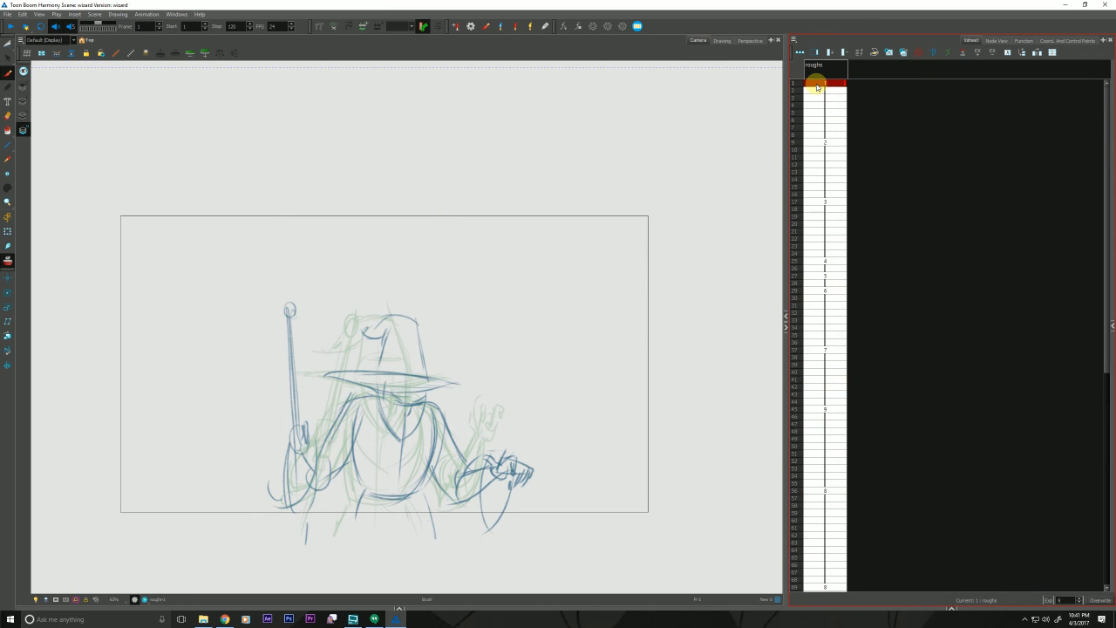
{"action": "key", "text": "Return"}
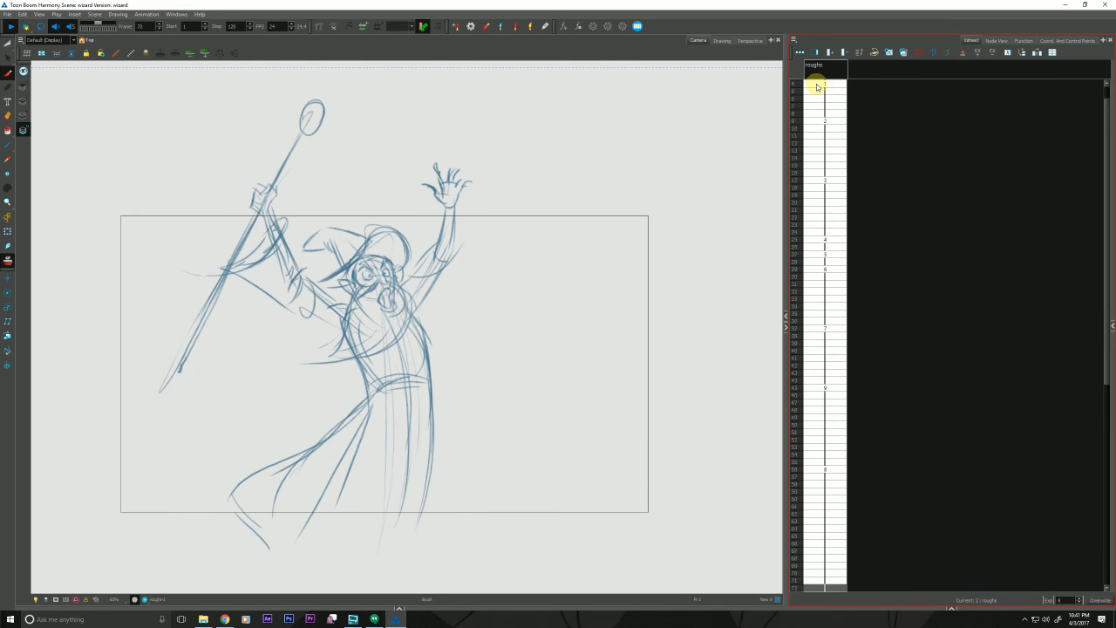
{"action": "scroll", "coordinate": [826, 496], "scroll_direction": "up", "scroll_amount": 6}
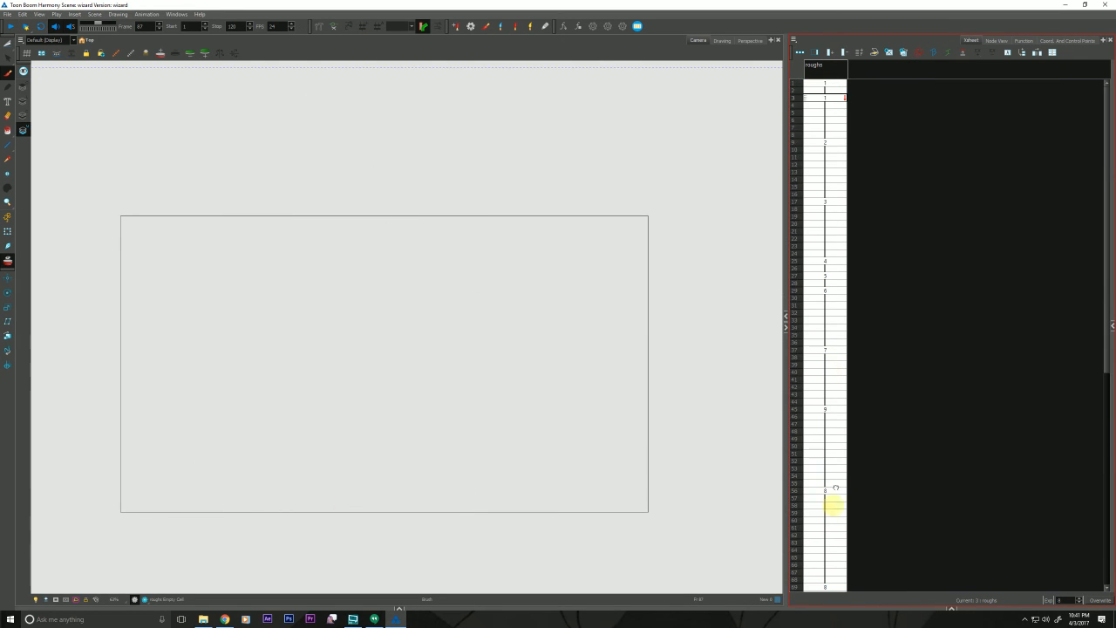
{"action": "left_click", "coordinate": [821, 85]}
{"action": "key", "text": "Return"}
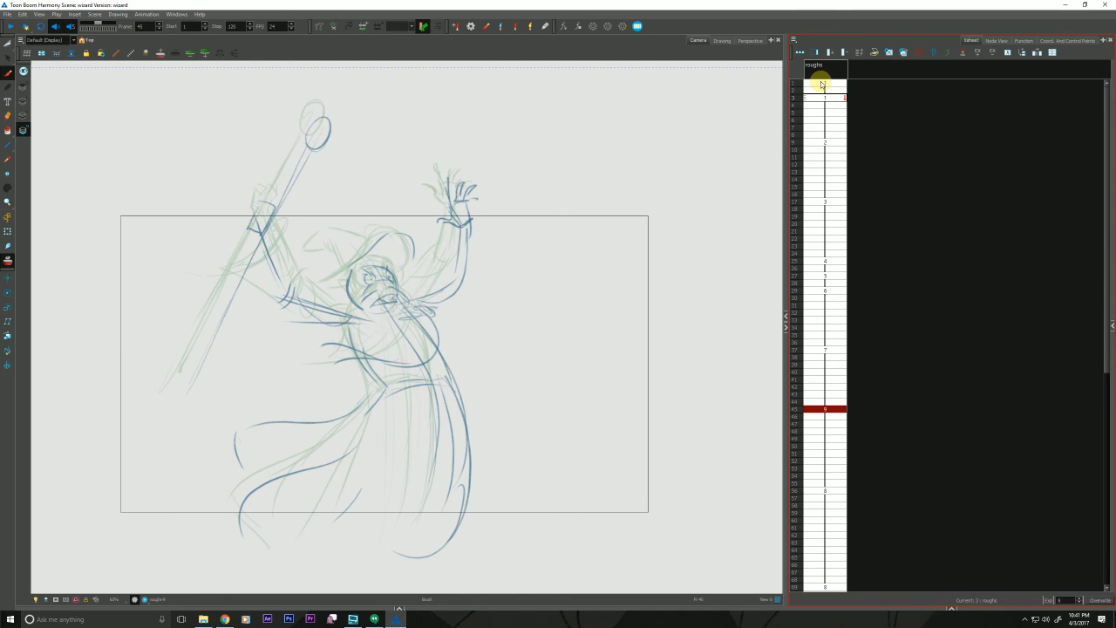
{"action": "left_click", "coordinate": [821, 82]}
{"action": "key", "text": "Return"}
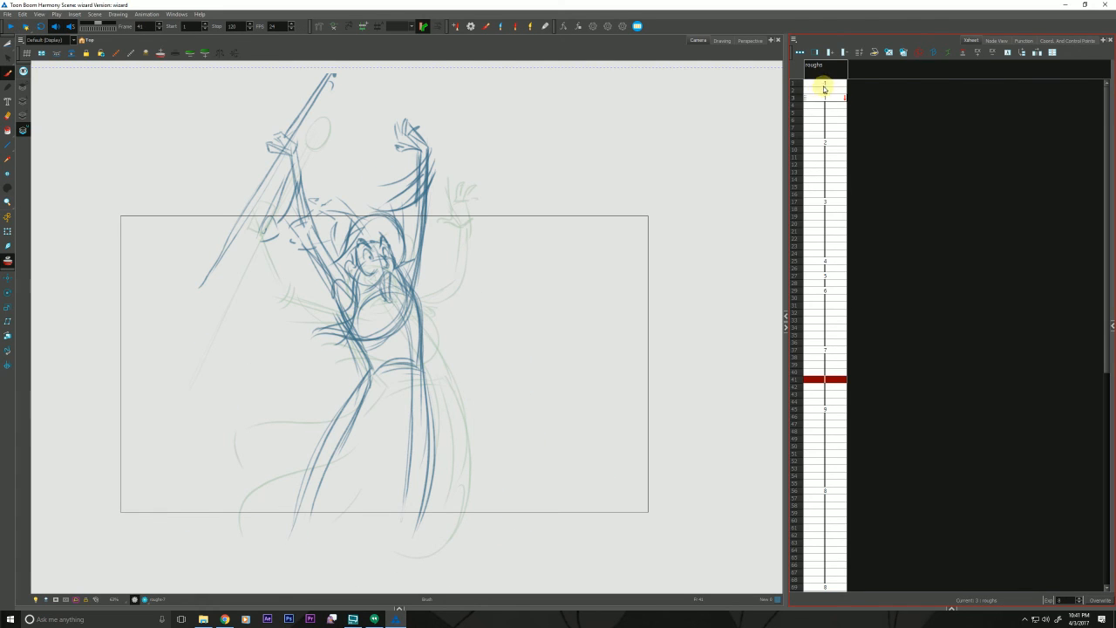
{"action": "left_click", "coordinate": [819, 83]}
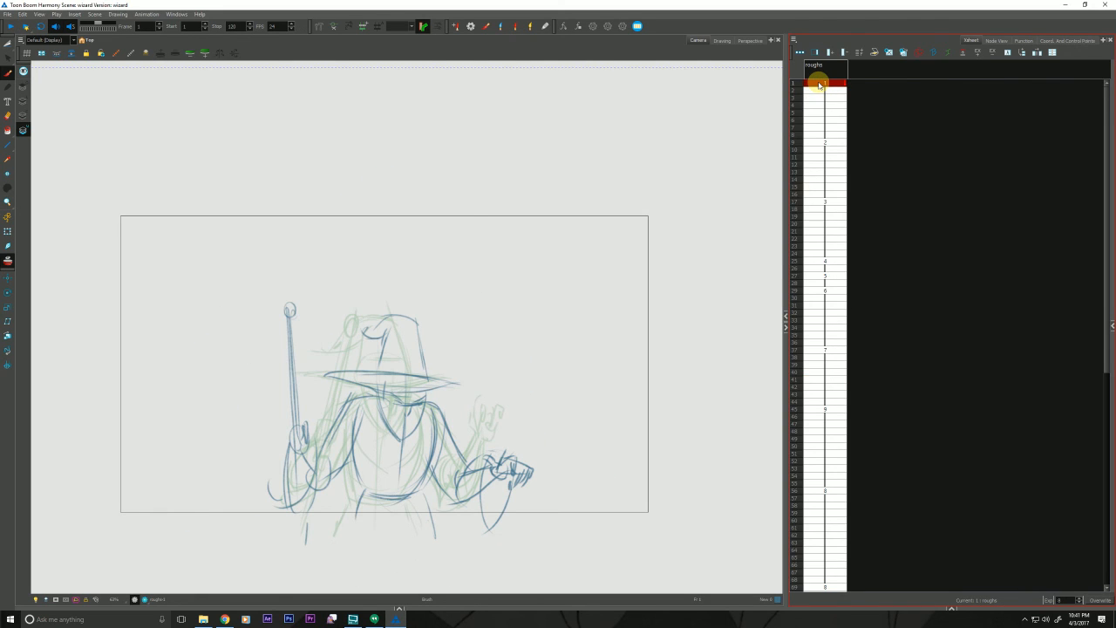
{"action": "key", "text": "Return"}
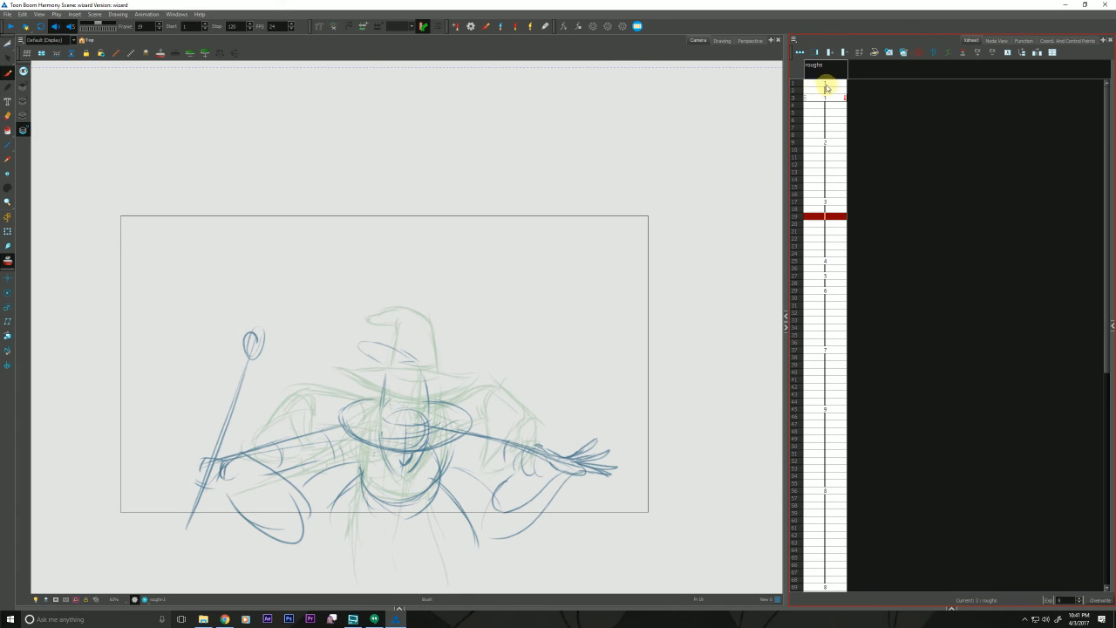
{"action": "left_click", "coordinate": [822, 83]}
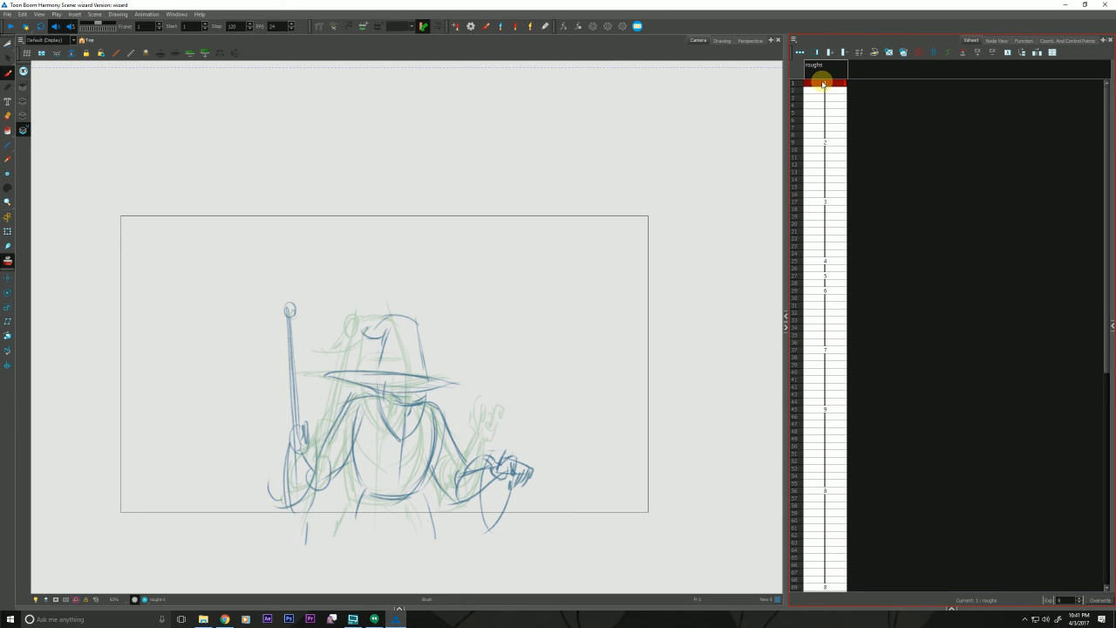
- Hide the onion skin and flip repeatedly between drawings 1 and 2 to check the movement between the first two poses
{"action": "left_click", "coordinate": [8, 259]}
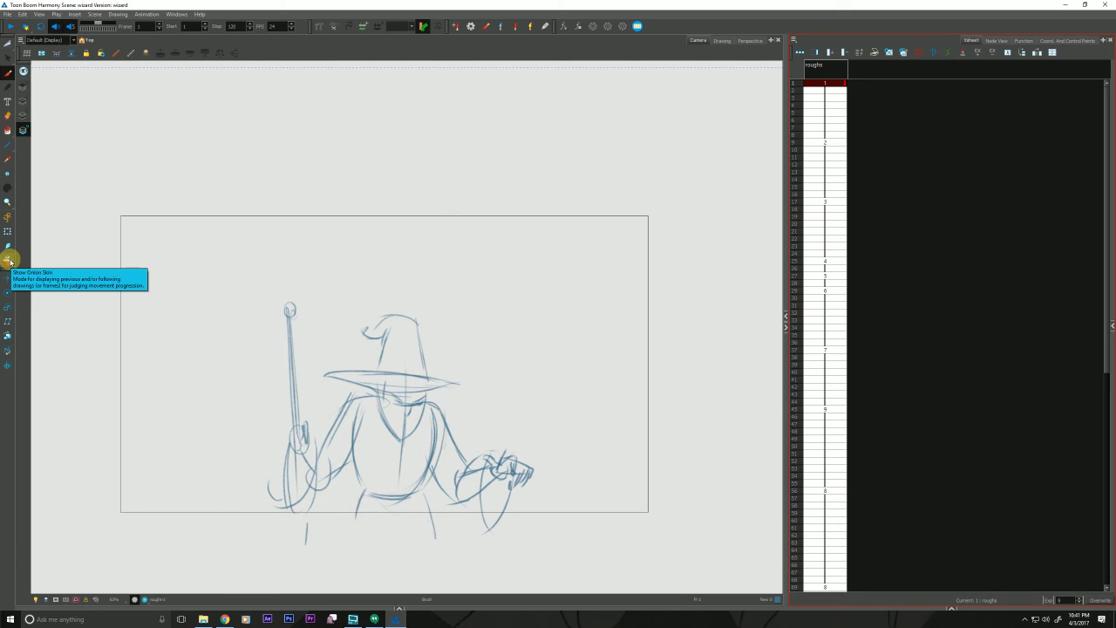
{"action": "key", "text": "g"}
{"action": "key", "text": "f"}
{"action": "key", "text": "g"}
{"action": "key", "text": "f"}
{"action": "key", "text": "g"}
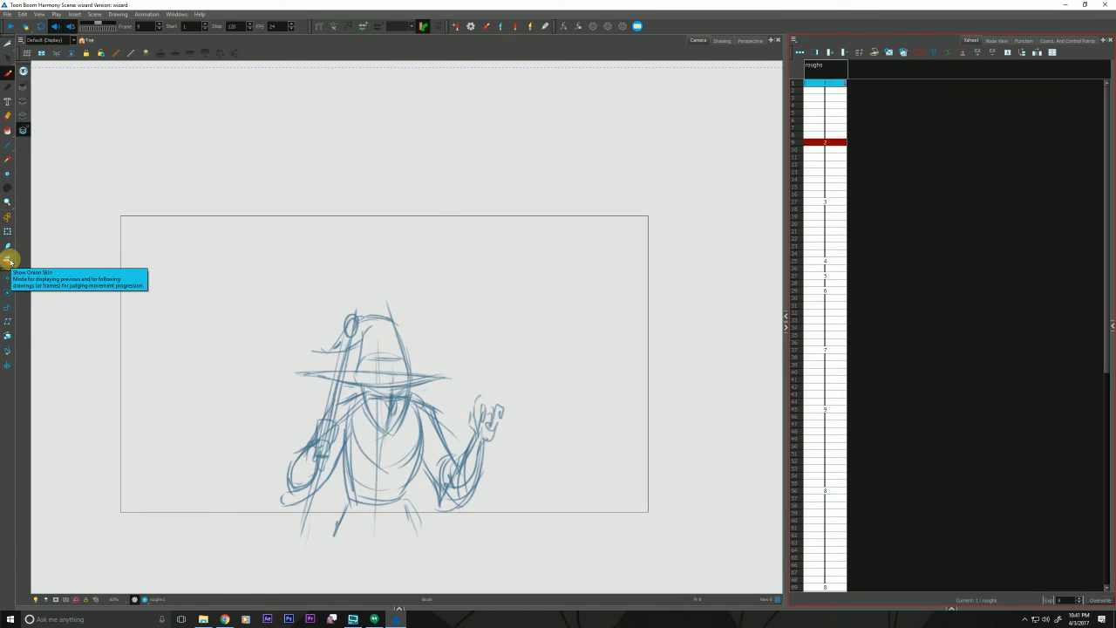
{"action": "key", "text": "f"}
{"action": "key", "text": "g"}
{"action": "key", "text": "f"}
{"action": "key", "text": "g"}
{"action": "key", "text": "f"}
{"action": "key", "text": "g"}
{"action": "key", "text": "f"}
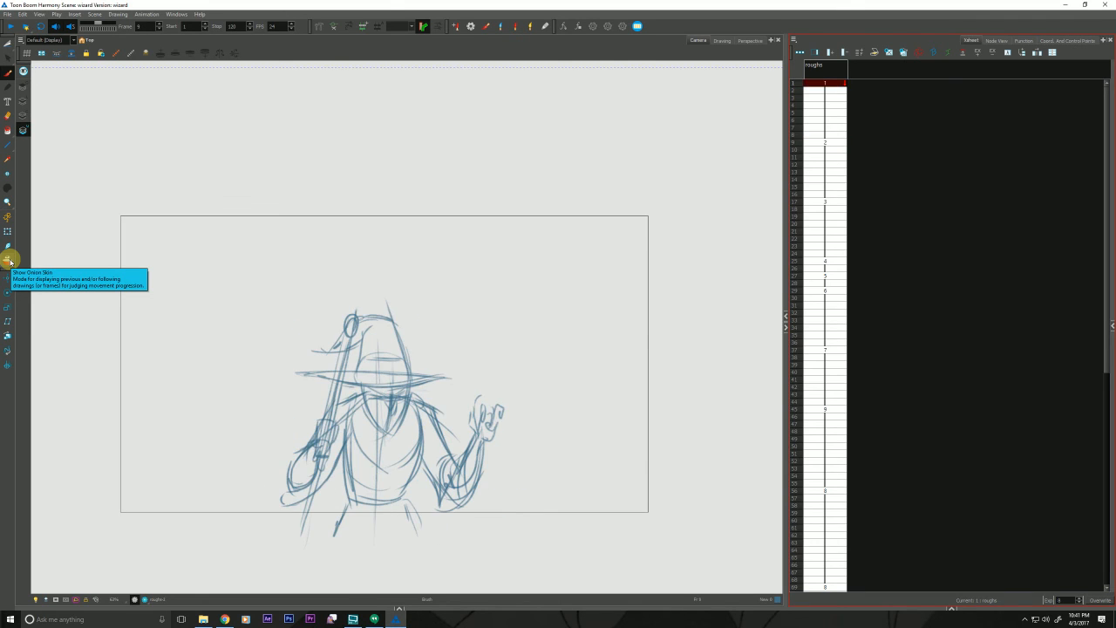
{"action": "key", "text": "g"}
{"action": "key", "text": "f"}
{"action": "key", "text": "g"}
{"action": "key", "text": "f"}
{"action": "key", "text": "g"}
{"action": "key", "text": "f"}
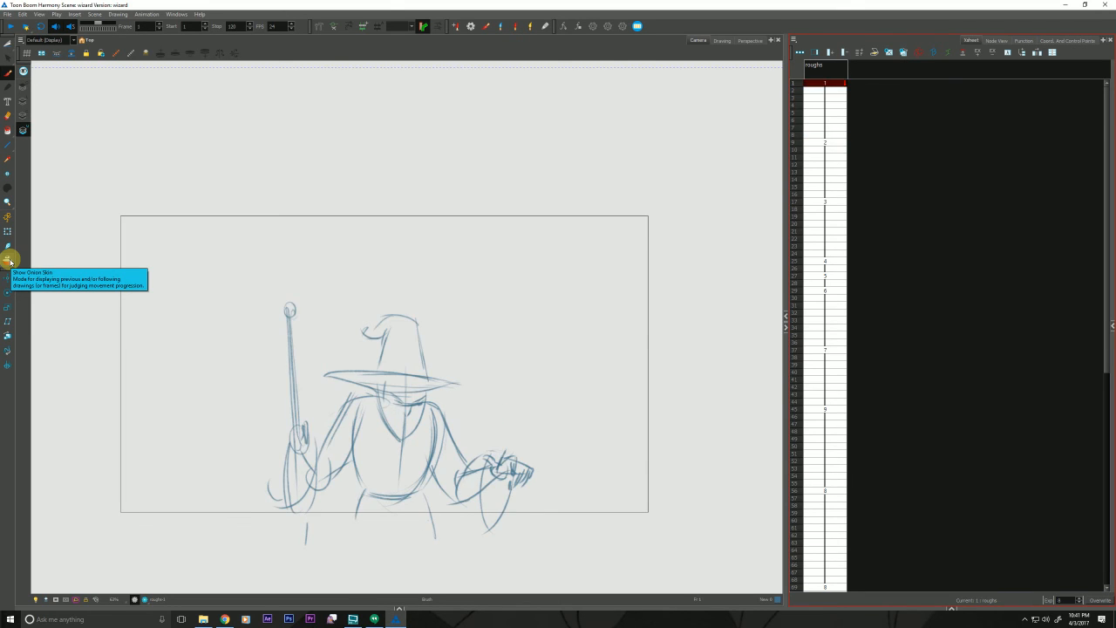
{"action": "key", "text": "g"}
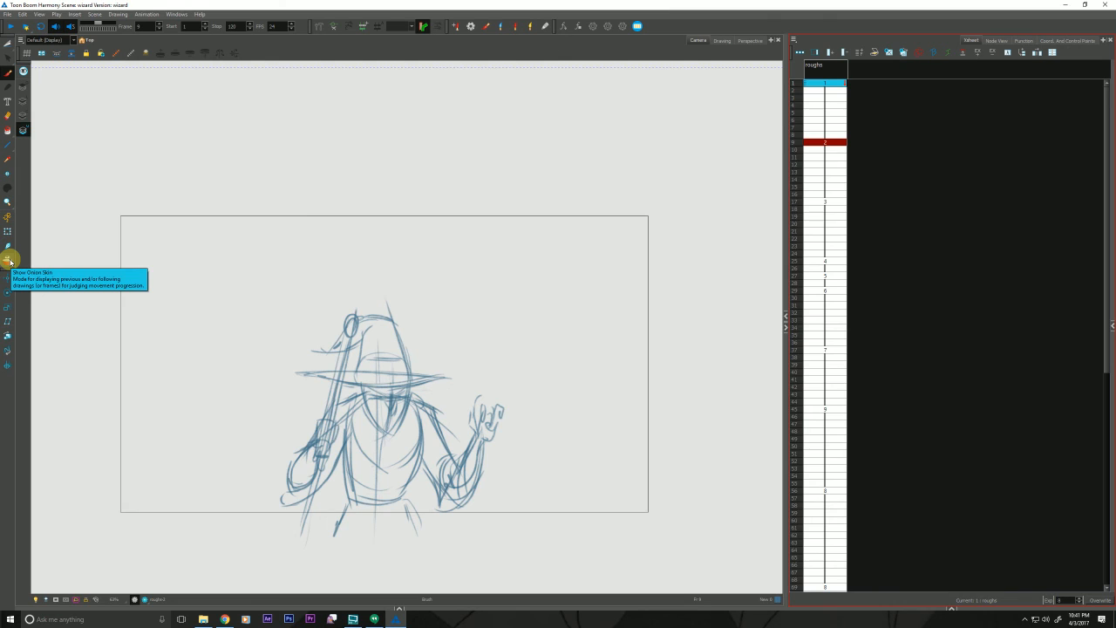
- Step forward through the key poses to drawing 8, flipping between drawings 9 and 8 to compare them
{"action": "key", "text": "g"}
{"action": "key", "text": "g"}
{"action": "key", "text": "g"}
{"action": "key", "text": "g"}
{"action": "key", "text": "g"}
{"action": "key", "text": "g"}
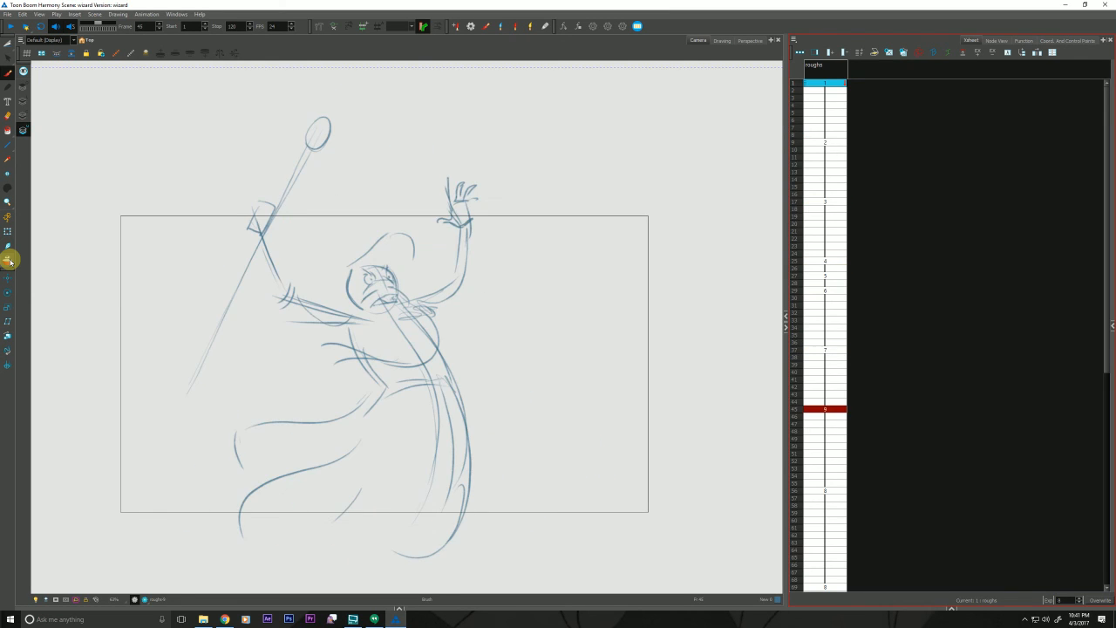
{"action": "key", "text": "g"}
{"action": "key", "text": "g"}
{"action": "key", "text": "f"}
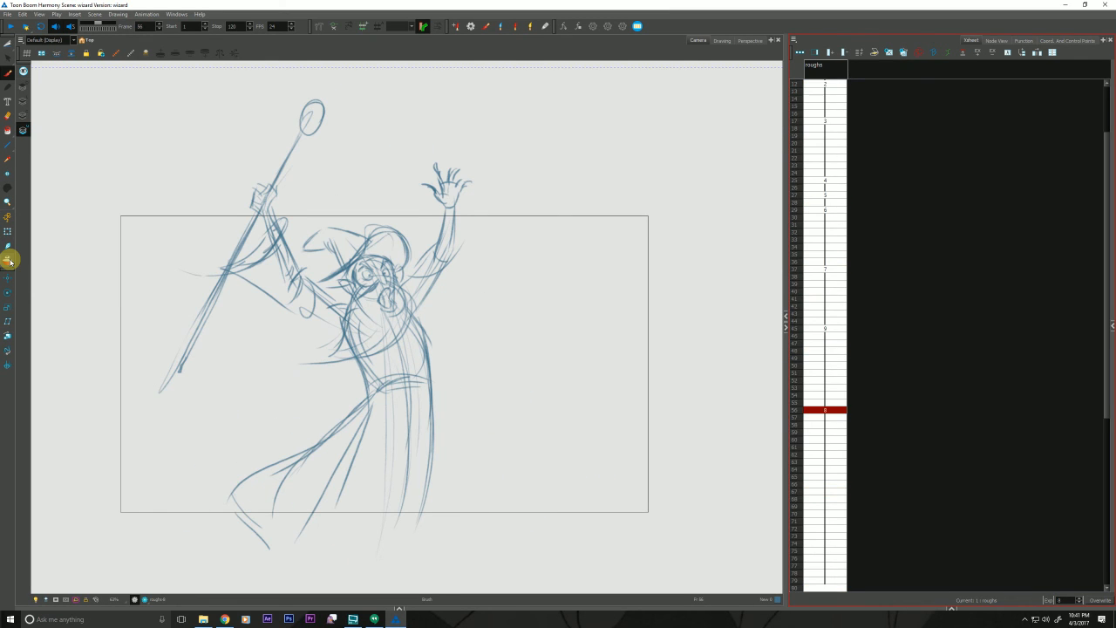
{"action": "key", "text": "g"}
{"action": "key", "text": "f"}
{"action": "key", "text": "g"}
{"action": "key", "text": "f"}
{"action": "key", "text": "f"}
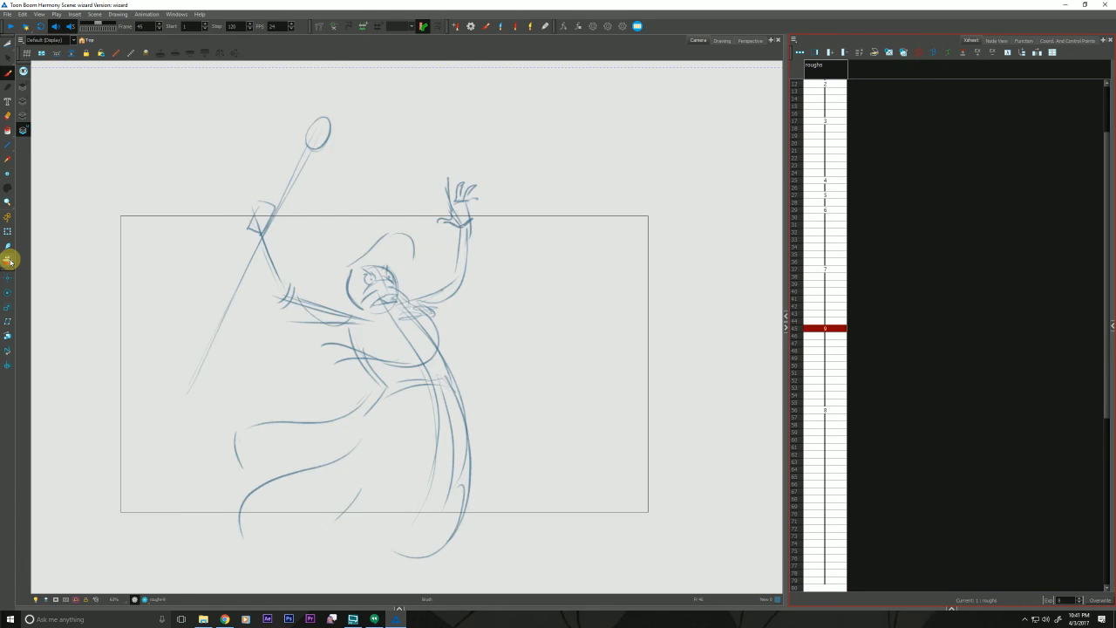
- Flip through the sequence of key poses again to check how the whole staff swing reads
{"action": "key", "text": "f"}
{"action": "key", "text": "f"}
{"action": "key", "text": "f"}
{"action": "key", "text": "f"}
{"action": "key", "text": "f"}
{"action": "key", "text": "f"}
{"action": "key", "text": "f"}
{"action": "key", "text": "f"}
{"action": "key", "text": "f"}
{"action": "key", "text": "f"}
{"action": "key", "text": "f"}
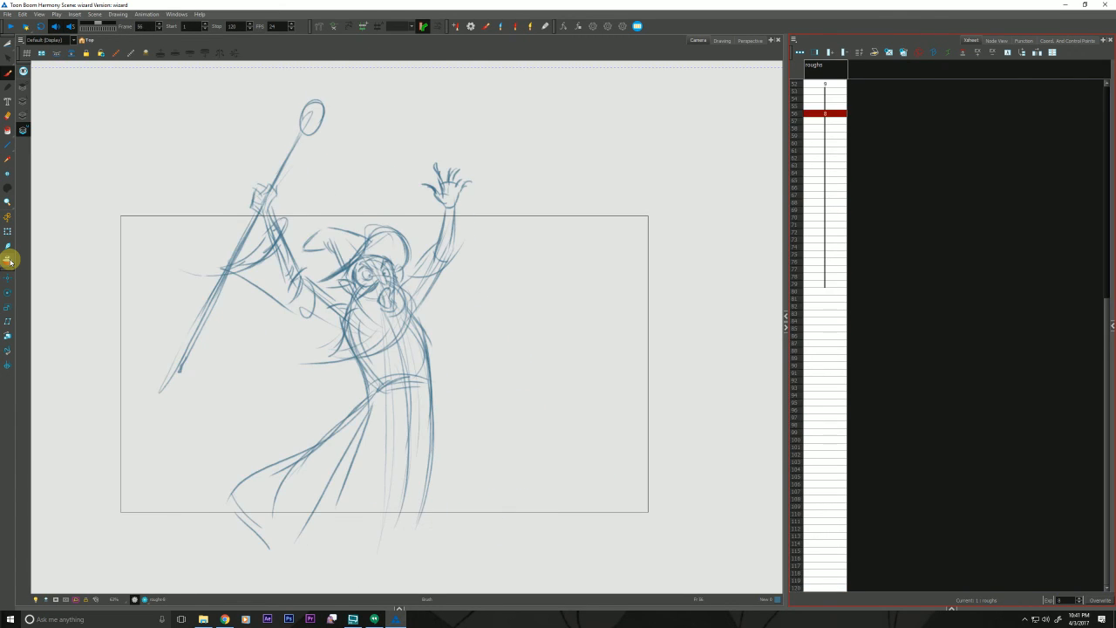
{"action": "key", "text": "f"}
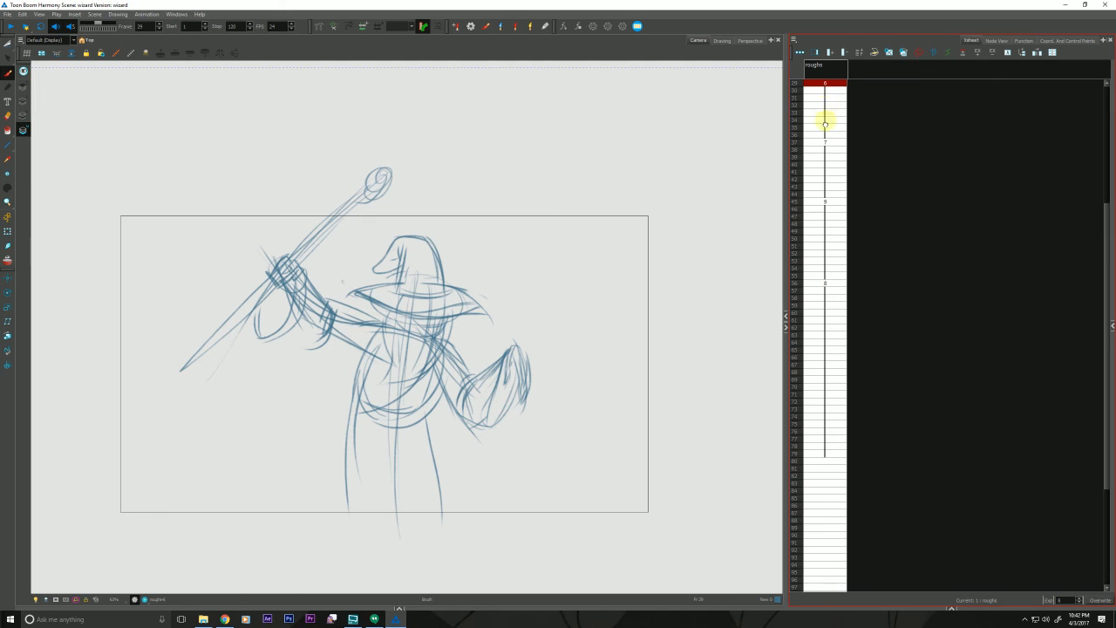
- Play the roughs from frame 1 to review how long the opening pose holds
{"action": "scroll", "coordinate": [839, 356], "scroll_direction": "up", "scroll_amount": 5}
{"action": "left_click", "coordinate": [829, 82]}
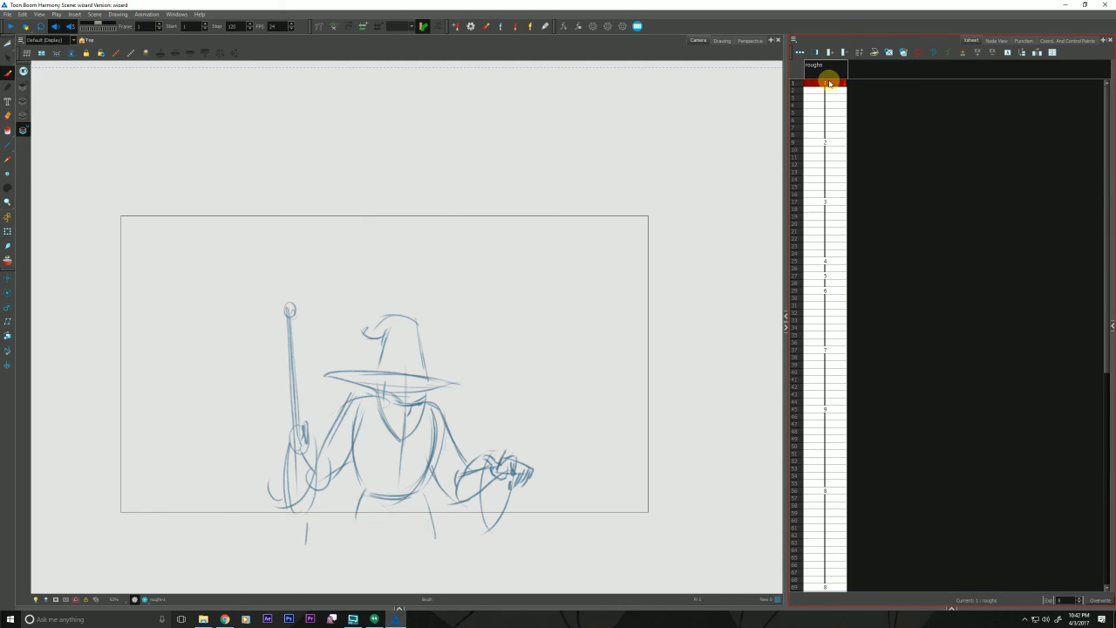
{"action": "key", "text": "Return"}
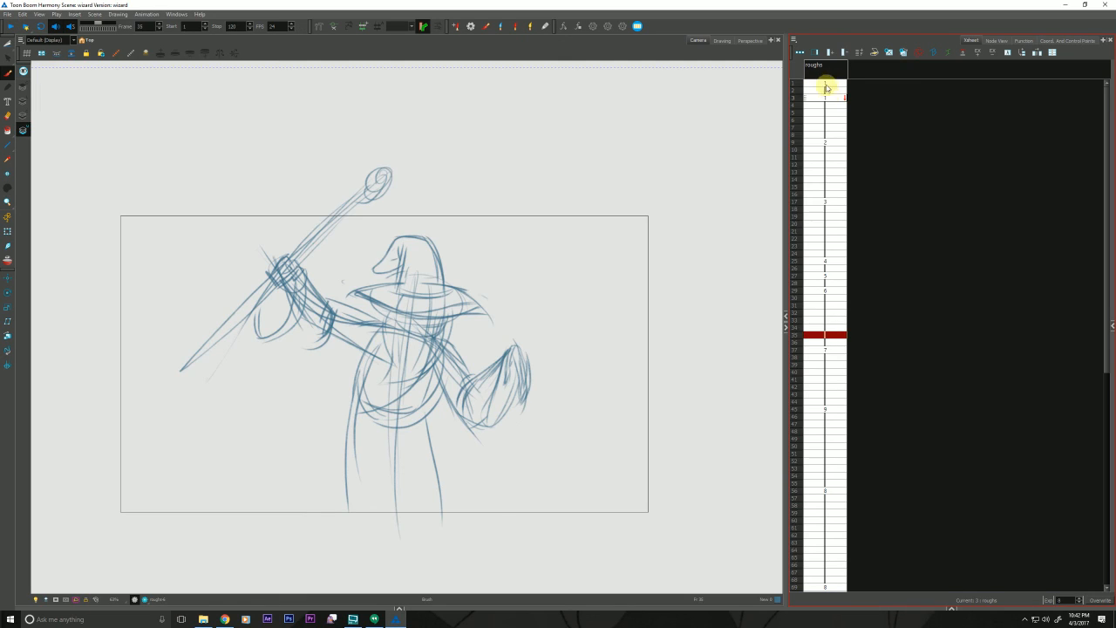
- Set the exposure of drawing 1 at frame 1 of the roughs column to 11 frames
{"action": "left_click", "coordinate": [826, 84]}
{"action": "left_click", "coordinate": [1071, 599]}
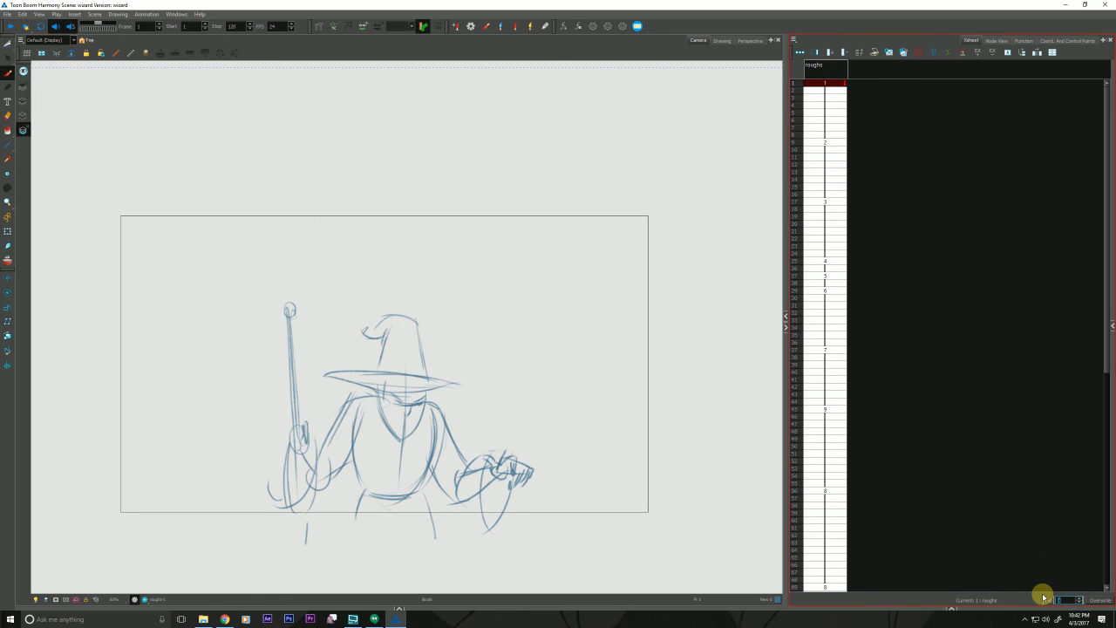
{"action": "type", "text": "1"}
{"action": "key", "text": "Return"}
{"action": "left_click", "coordinate": [823, 164]}
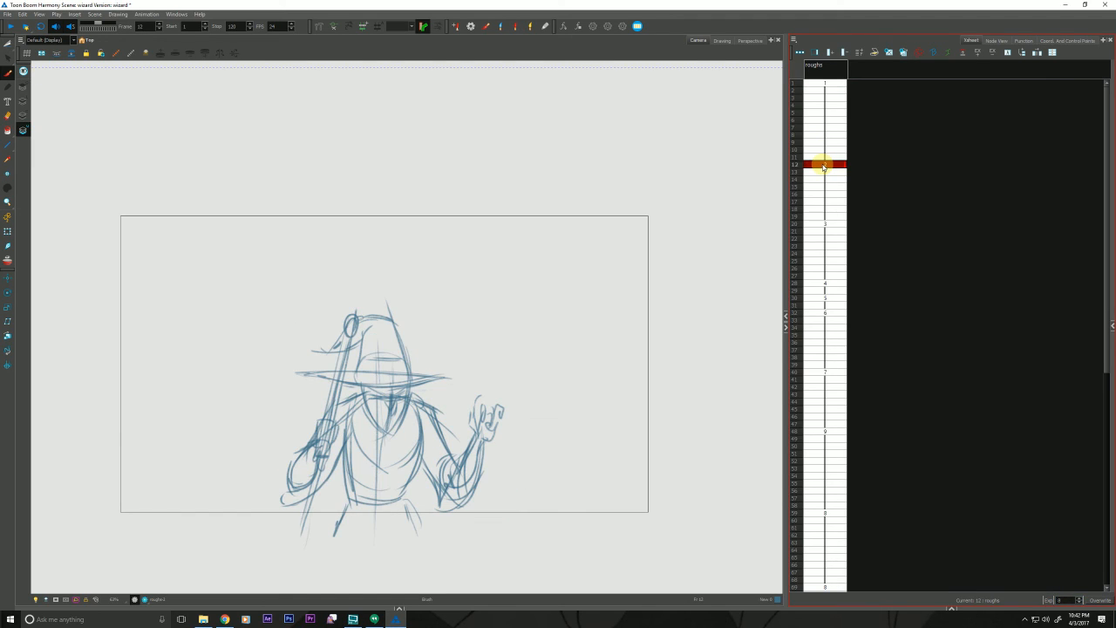
- Play the animation several times from frame 1 to review the longer hold on the first pose
{"action": "left_click", "coordinate": [824, 84]}
{"action": "key", "text": "Return"}
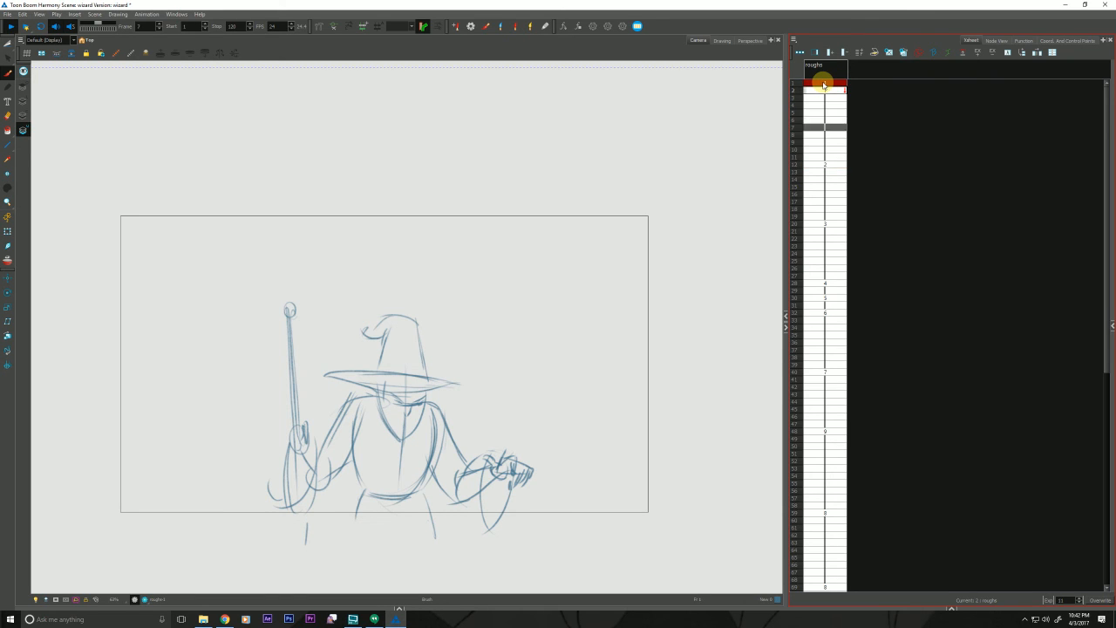
{"action": "key", "text": "Return"}
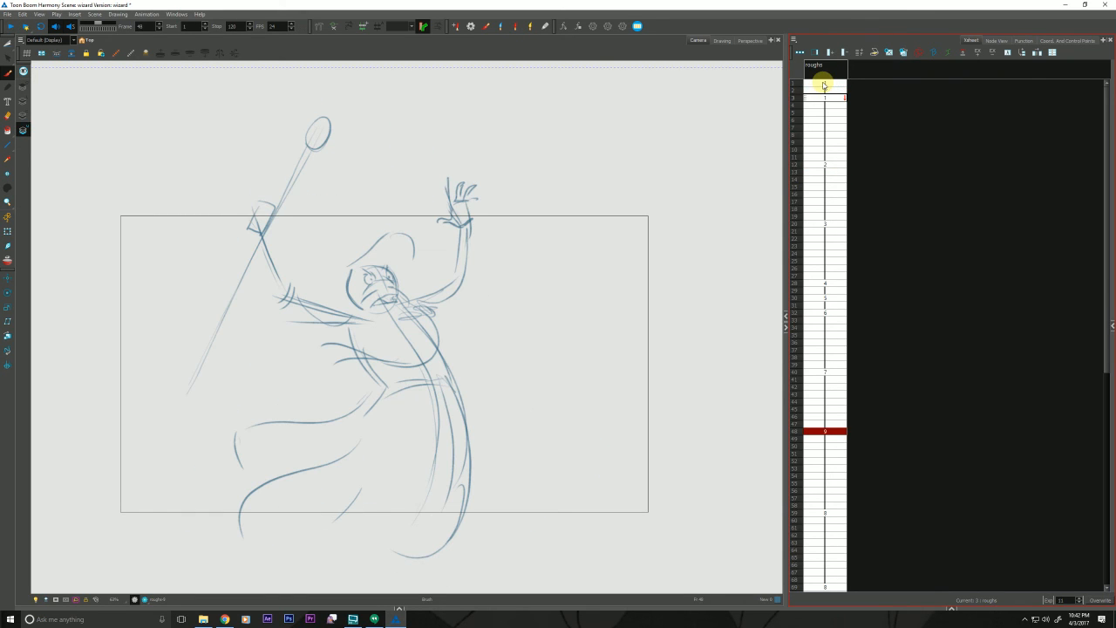
{"action": "left_click", "coordinate": [820, 85]}
{"action": "key", "text": "Return"}
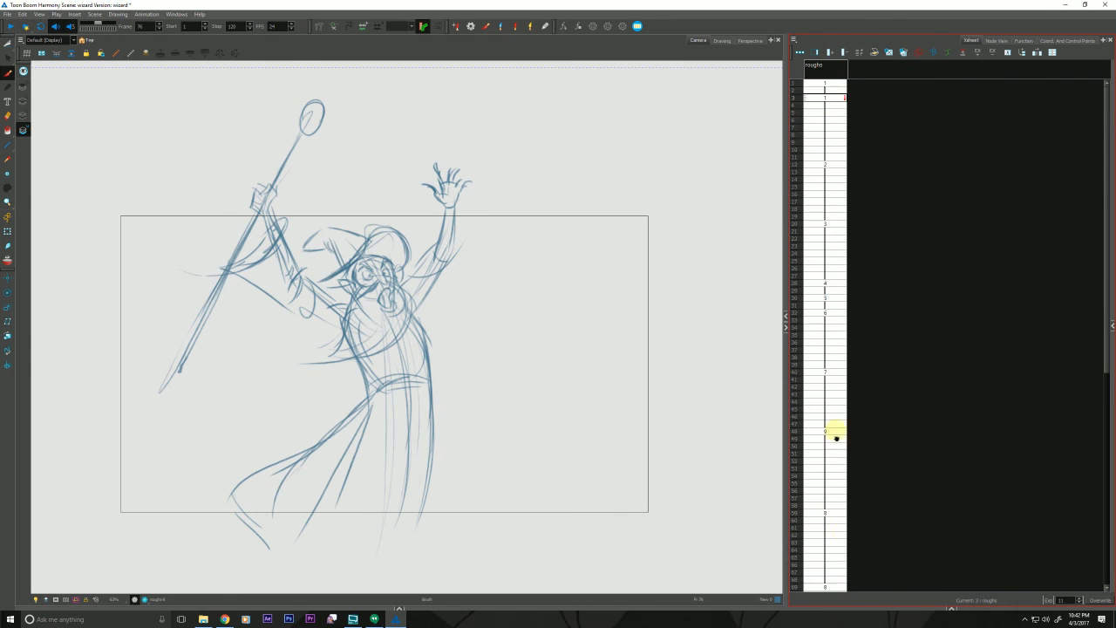
{"action": "left_click", "coordinate": [824, 84]}
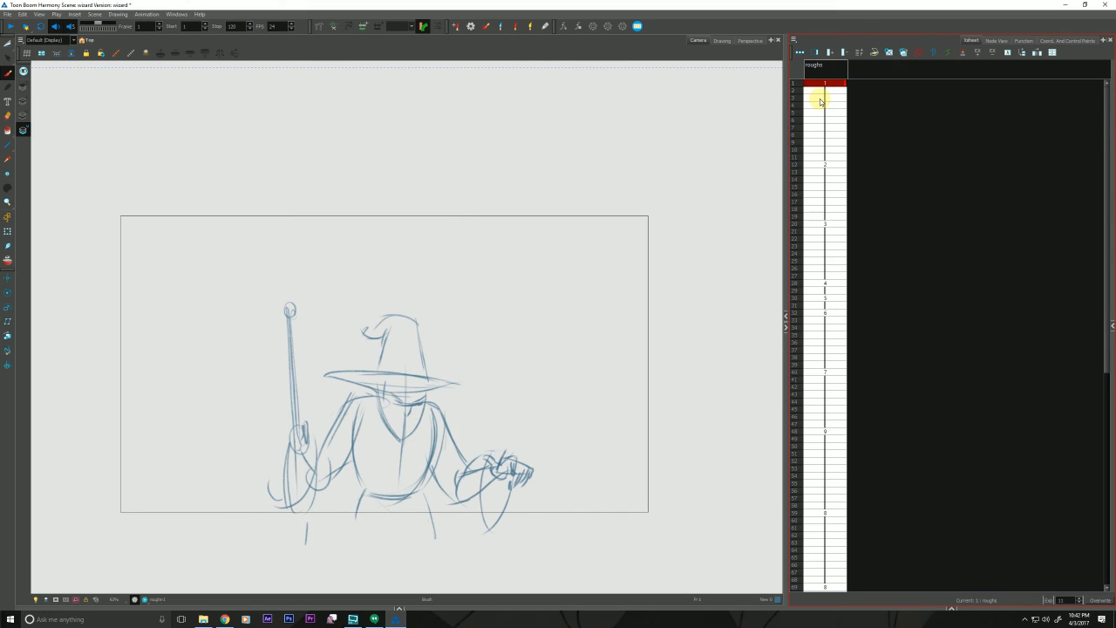
{"action": "key", "text": "Return"}
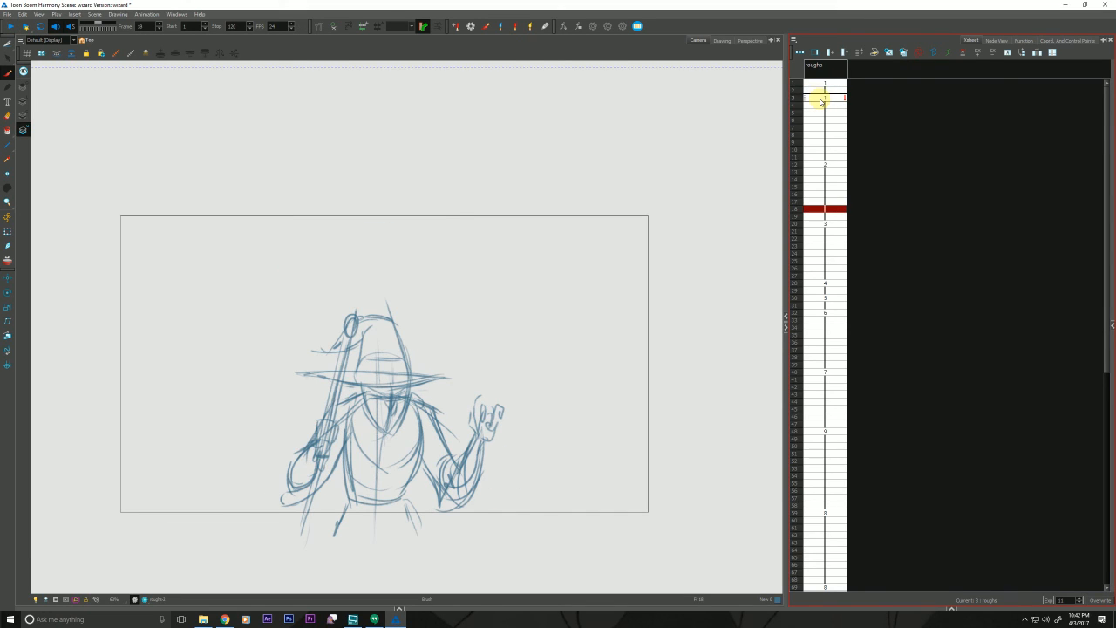
- Set the exposure of drawing 1 at frame 1 of the roughs column to 12 frames
{"action": "left_click", "coordinate": [813, 163]}
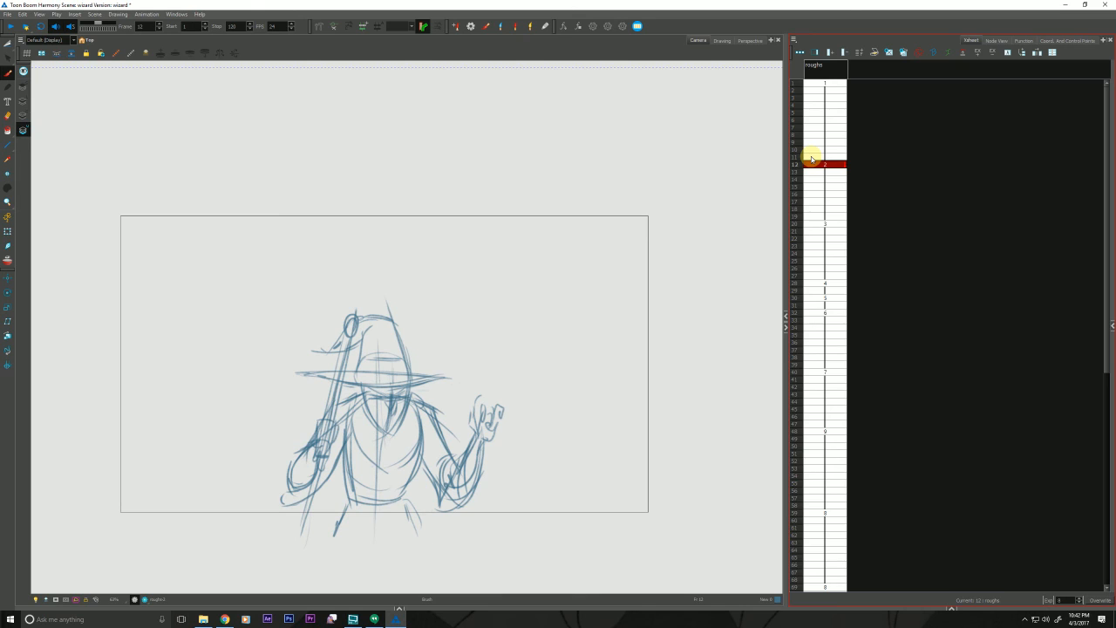
{"action": "left_click", "coordinate": [822, 84]}
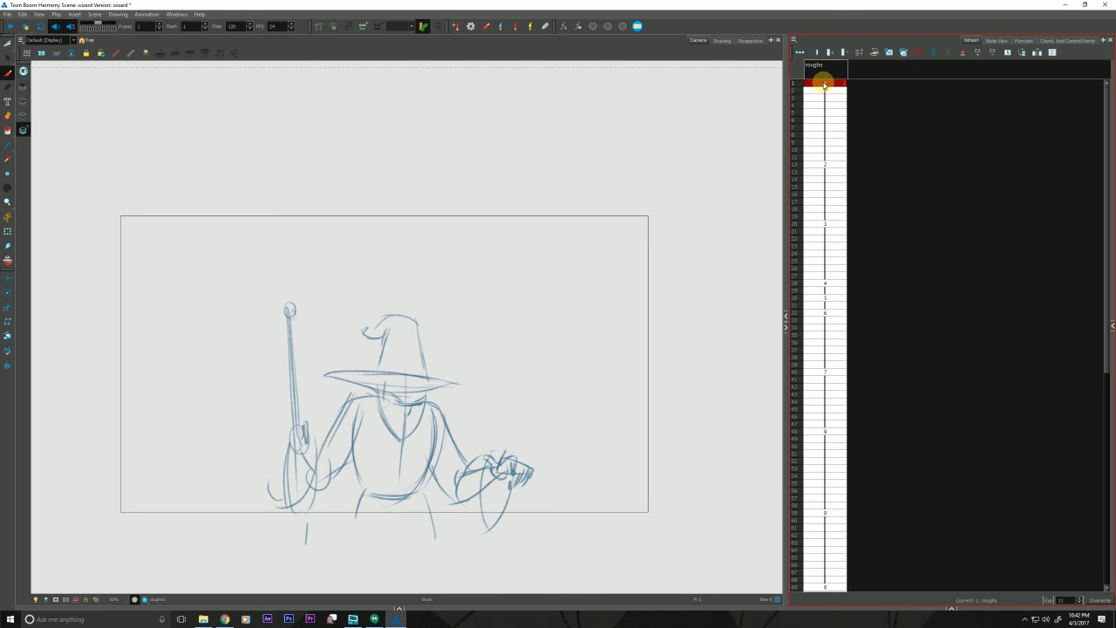
{"action": "left_click", "coordinate": [819, 163]}
{"action": "left_click", "coordinate": [822, 84]}
{"action": "left_click", "coordinate": [1063, 600]}
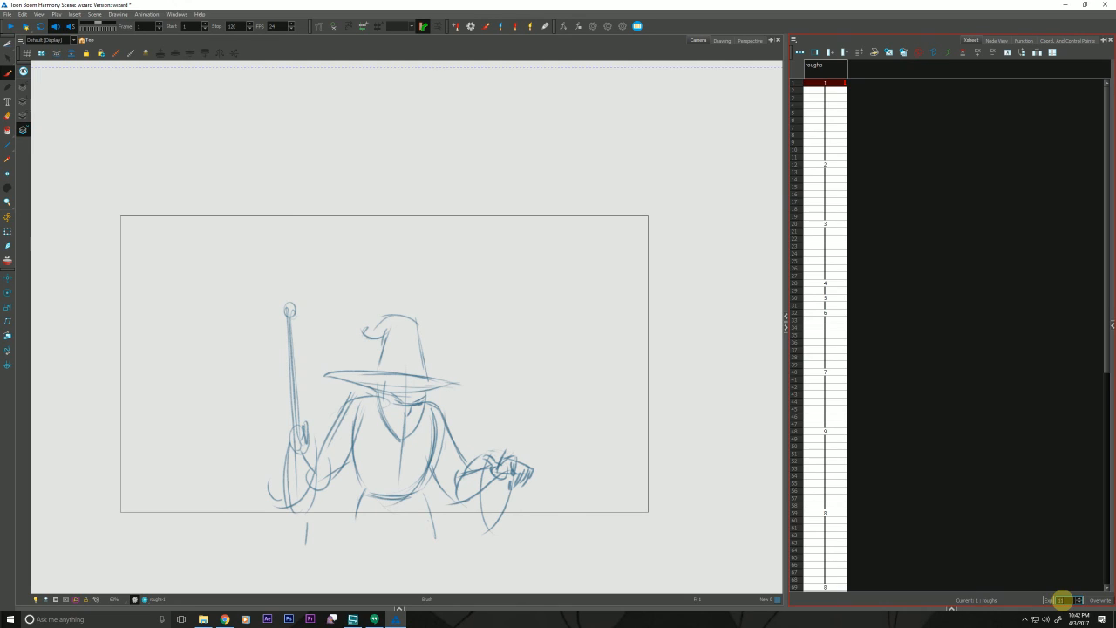
{"action": "key", "text": "Return"}
- Play the roughs from frame 1 to check the timing with the 12-frame opening hold
{"action": "left_click", "coordinate": [823, 84]}
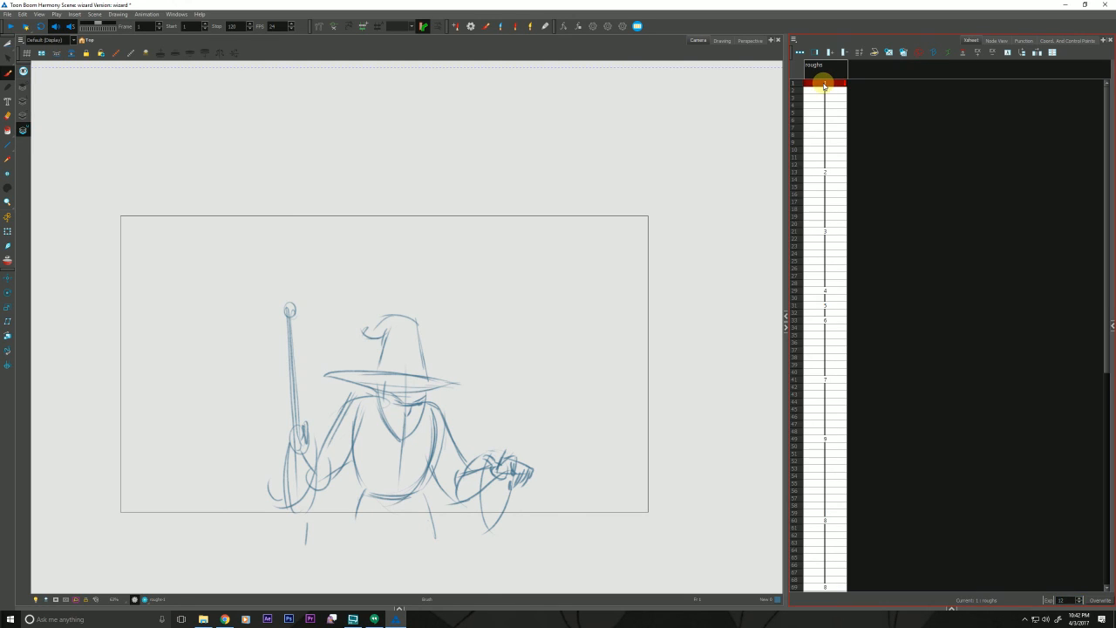
{"action": "key", "text": "Return"}
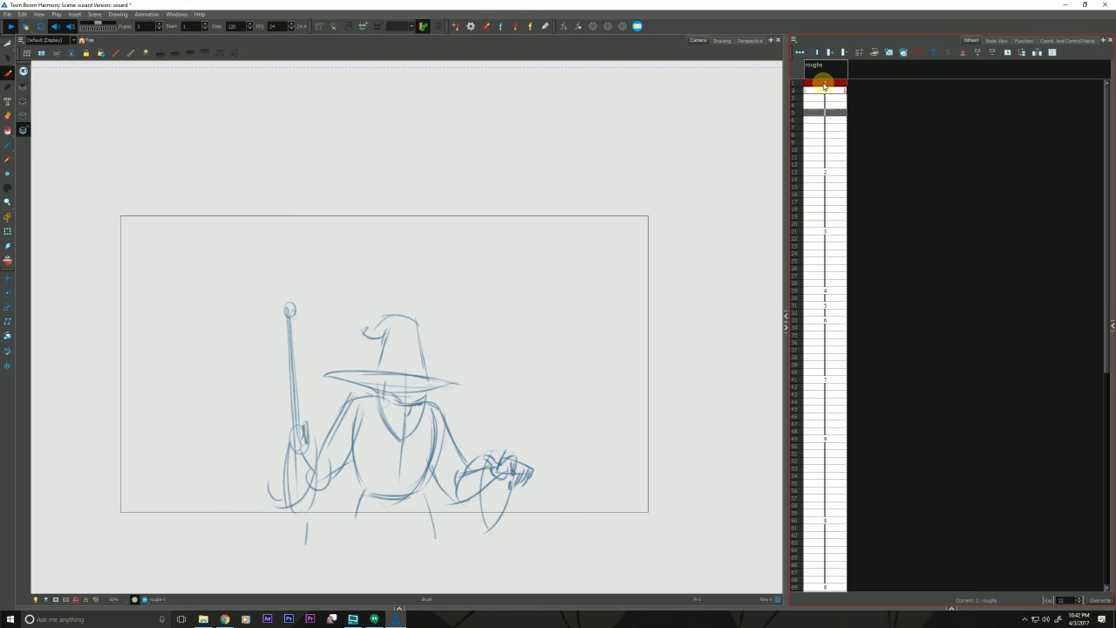
{"action": "left_click", "coordinate": [822, 172]}
- Mark all existing drawings in the roughs column as key drawings
{"action": "left_click", "coordinate": [824, 85]}
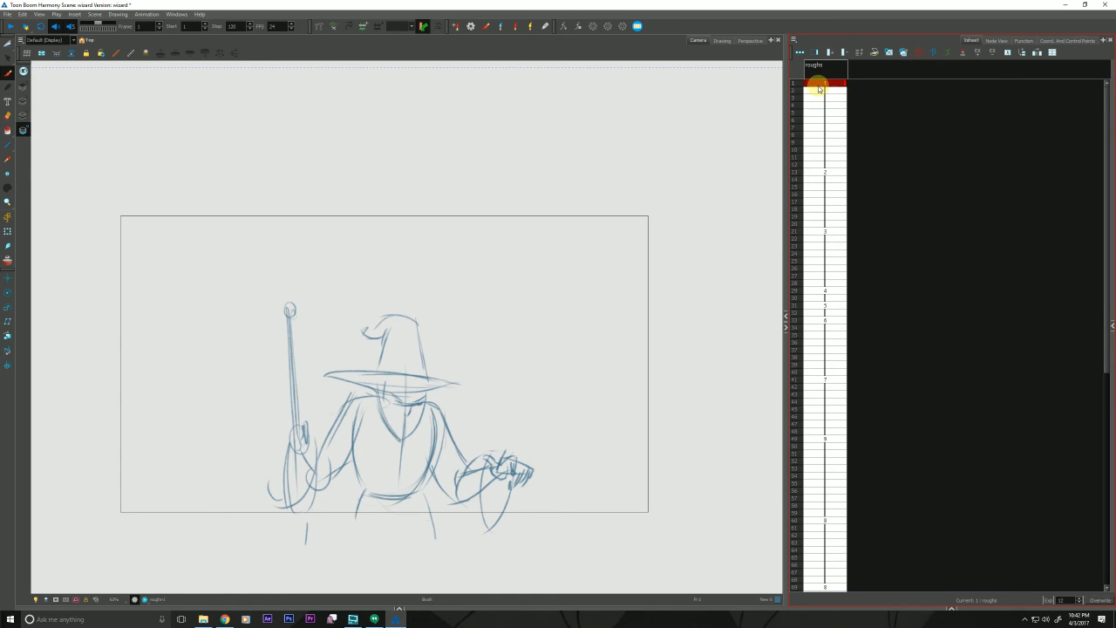
{"action": "left_click", "coordinate": [829, 69]}
{"action": "left_click", "coordinate": [911, 53]}
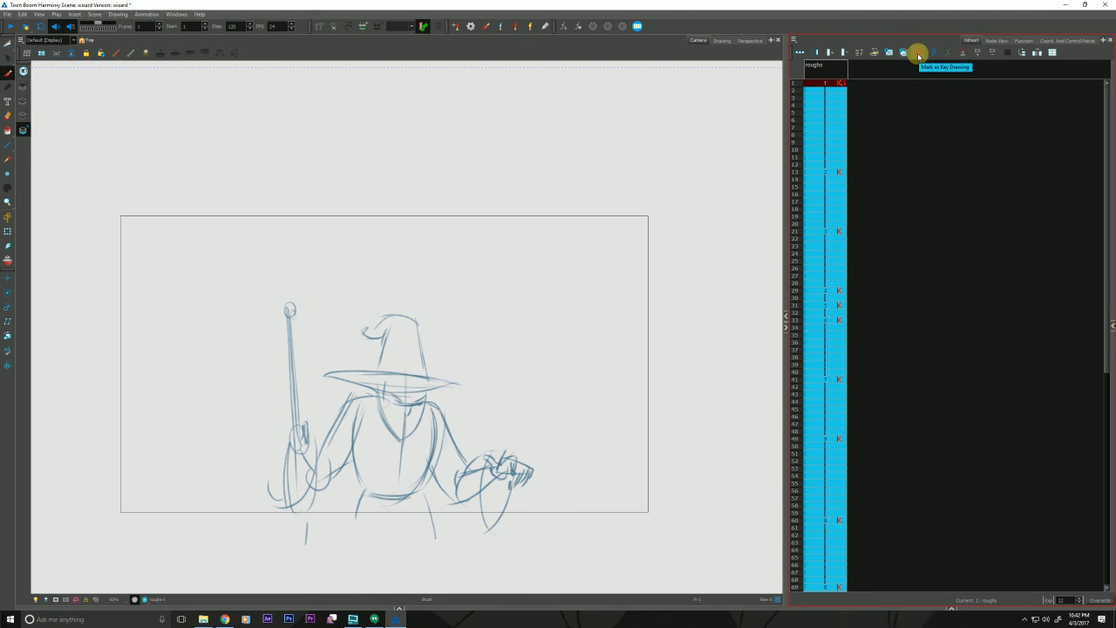
- Create a new empty drawing at frame 7, between drawings 1 and 2, and mark it as a breakdown drawing
{"action": "left_click", "coordinate": [822, 129]}
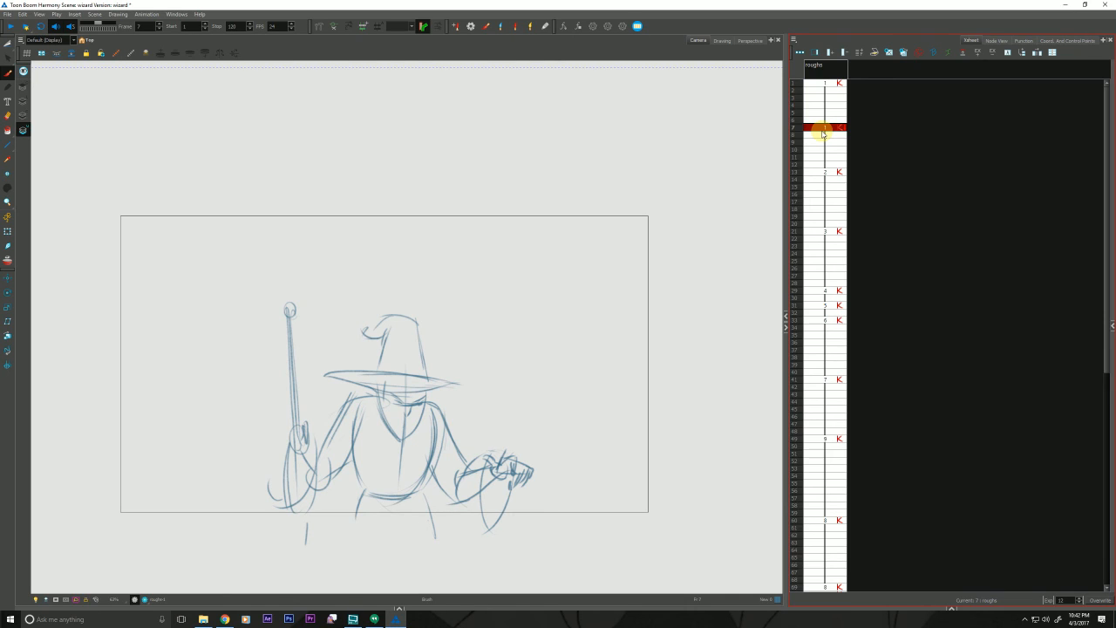
{"action": "left_click", "coordinate": [932, 54]}
{"action": "left_click", "coordinate": [888, 52]}
{"action": "left_click", "coordinate": [934, 53]}
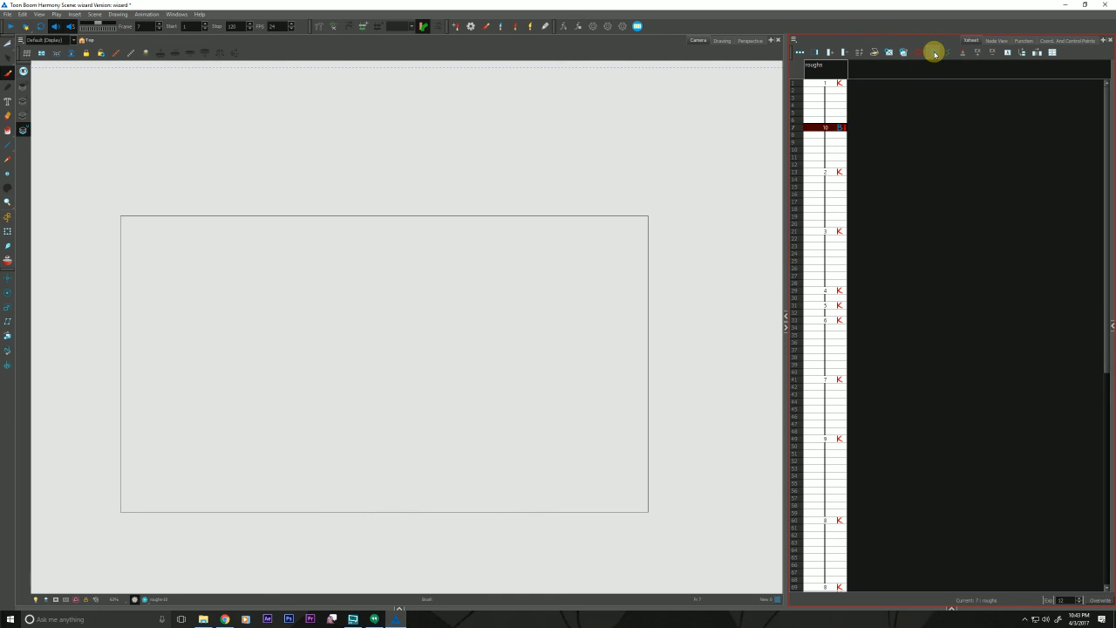
- Turn on the onion skin and set it to show one previous and one next drawing around the frame 7 breakdown
{"action": "left_click", "coordinate": [7, 259]}
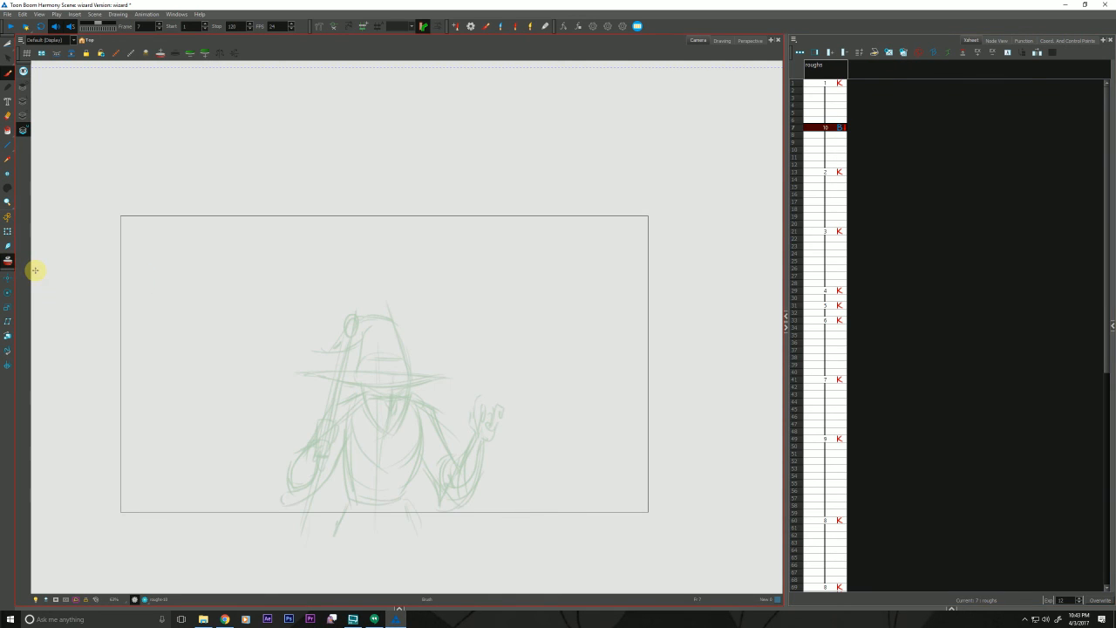
{"action": "key", "text": "alt+z"}
{"action": "left_click", "coordinate": [312, 437]}
{"action": "left_click_drag", "start_coordinate": [272, 456], "coordinate": [239, 369]}
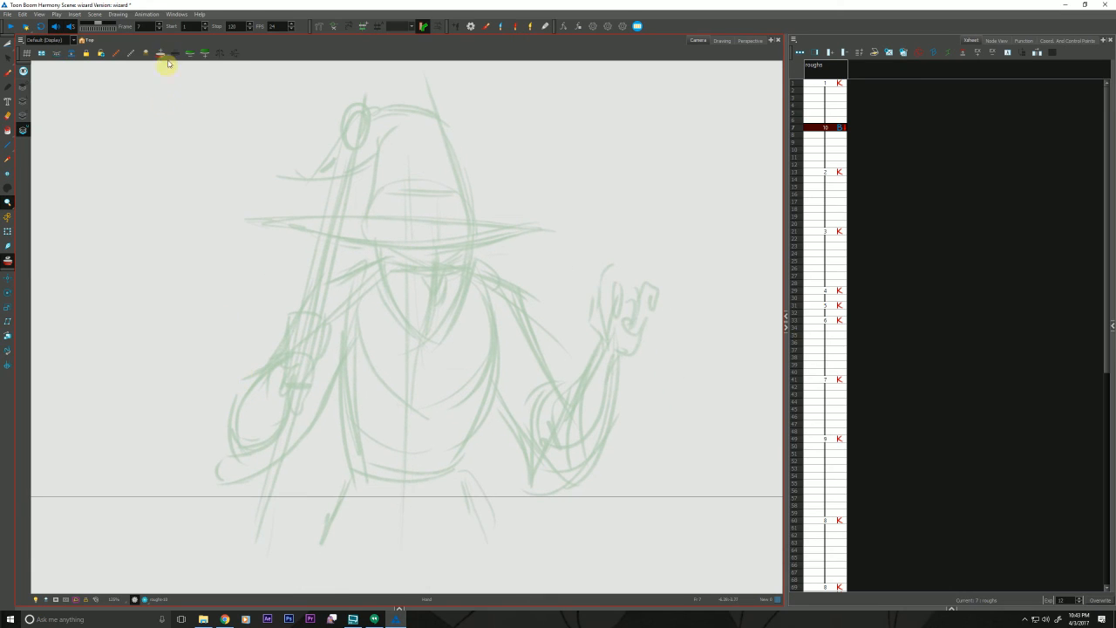
{"action": "left_click", "coordinate": [203, 58]}
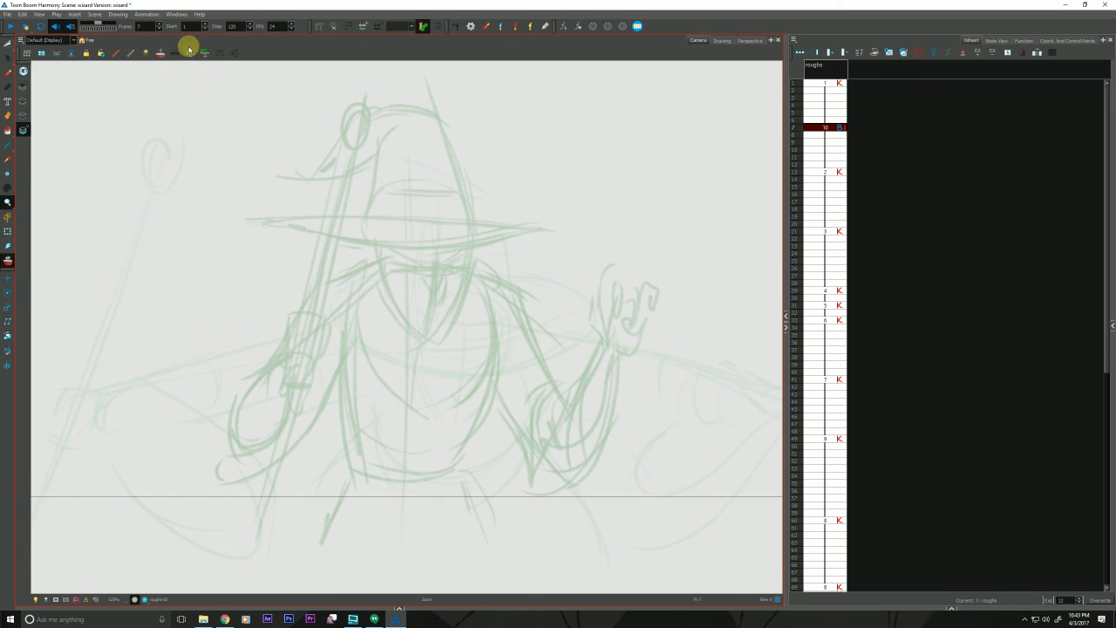
{"action": "left_click", "coordinate": [154, 56]}
{"action": "left_click", "coordinate": [175, 54]}
{"action": "left_click_drag", "start_coordinate": [206, 325], "coordinate": [199, 337]}
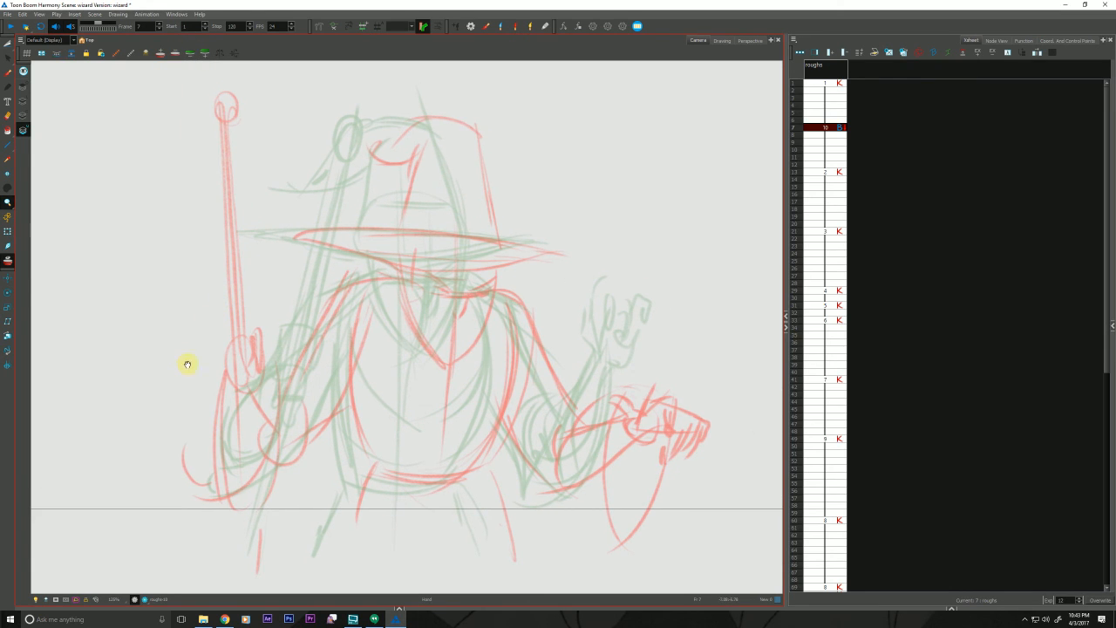
- With the Brush, sketch both sides of the wizard's torso and the waistband midway between the two onion-skinned poses
{"action": "key", "text": "alt+b"}
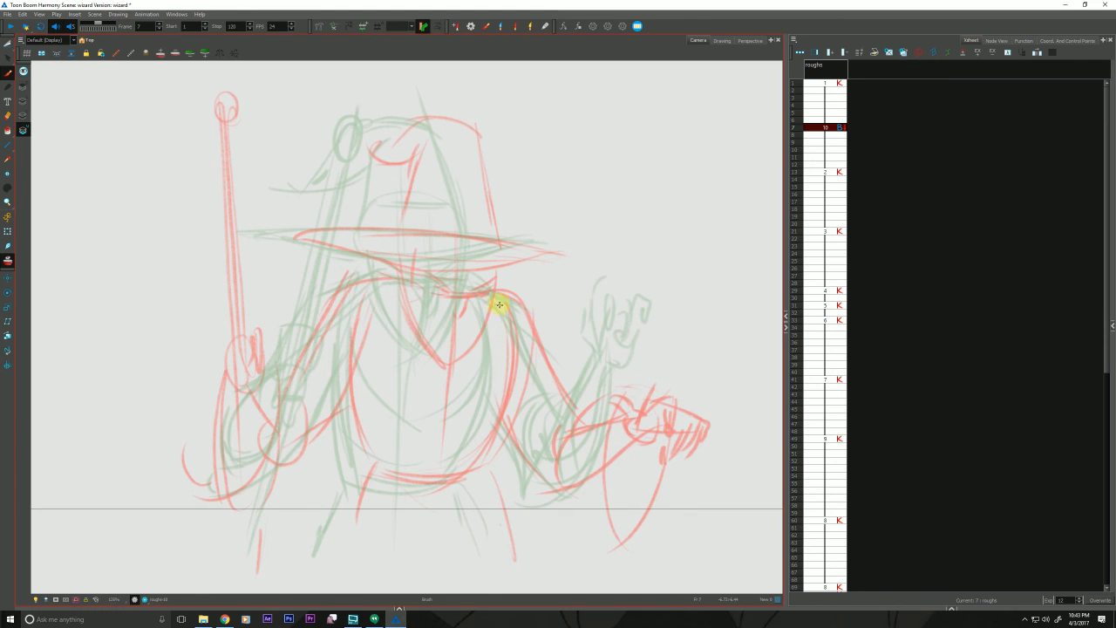
{"action": "mouse_move", "coordinate": [499, 303]}
{"action": "left_mouse_down"}
{"action": "mouse_move", "coordinate": [479, 446]}
{"action": "mouse_move", "coordinate": [460, 474]}
{"action": "left_mouse_up"}
{"action": "mouse_move", "coordinate": [340, 359]}
{"action": "left_mouse_down"}
{"action": "mouse_move", "coordinate": [362, 477]}
{"action": "mouse_move", "coordinate": [470, 484]}
{"action": "left_mouse_up"}
{"action": "left_click_drag", "start_coordinate": [398, 490], "coordinate": [472, 487]}
- Sketch the robe lines below the waist on both sides of the breakdown, flipping to drawing 1 to compare
{"action": "left_click_drag", "start_coordinate": [470, 504], "coordinate": [509, 536]}
{"action": "left_click_drag", "start_coordinate": [475, 508], "coordinate": [508, 537]}
{"action": "key", "text": "f"}
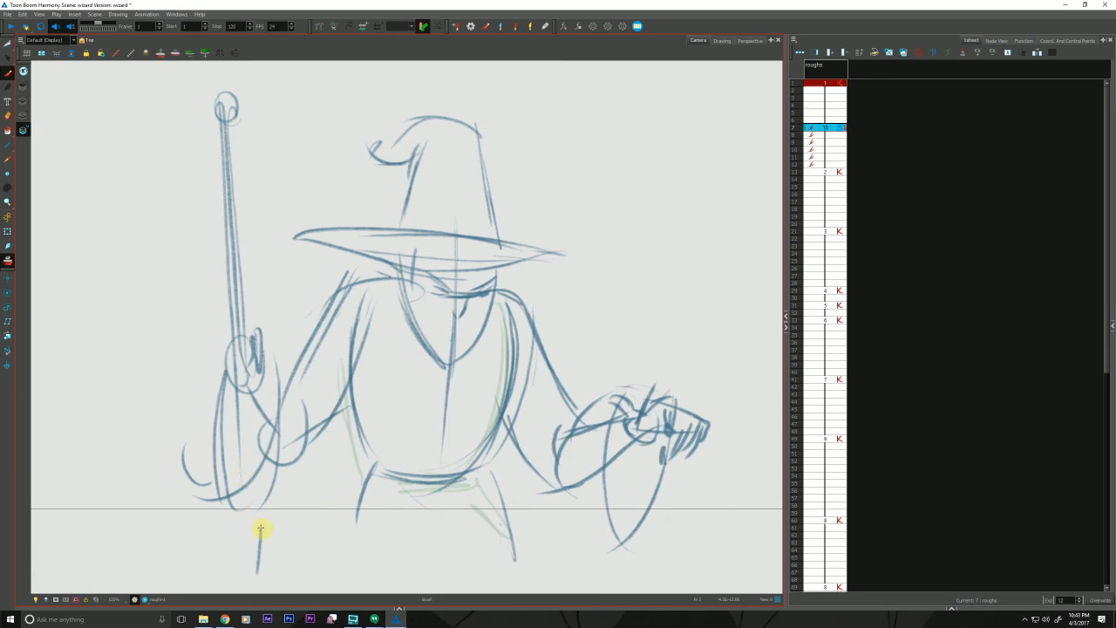
{"action": "key", "text": "g"}
{"action": "mouse_move", "coordinate": [359, 479]}
{"action": "left_mouse_down"}
{"action": "mouse_move", "coordinate": [342, 558]}
{"action": "mouse_move", "coordinate": [348, 526]}
{"action": "left_mouse_up"}
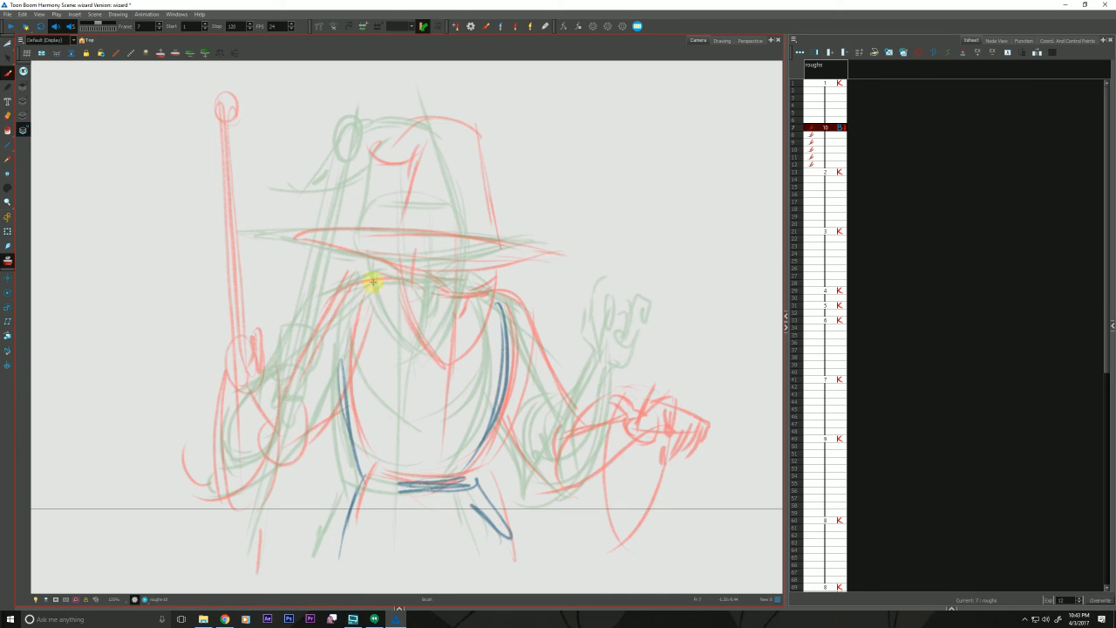
- Sketch the wizard's staff-side shoulder, arm and hand, and the slanted staff with its oval head, between the two onion-skinned poses
{"action": "mouse_move", "coordinate": [382, 281]}
{"action": "left_mouse_down"}
{"action": "mouse_move", "coordinate": [319, 303]}
{"action": "mouse_move", "coordinate": [290, 331]}
{"action": "mouse_move", "coordinate": [326, 291]}
{"action": "mouse_move", "coordinate": [281, 384]}
{"action": "left_mouse_up"}
{"action": "left_click_drag", "start_coordinate": [321, 309], "coordinate": [265, 404]}
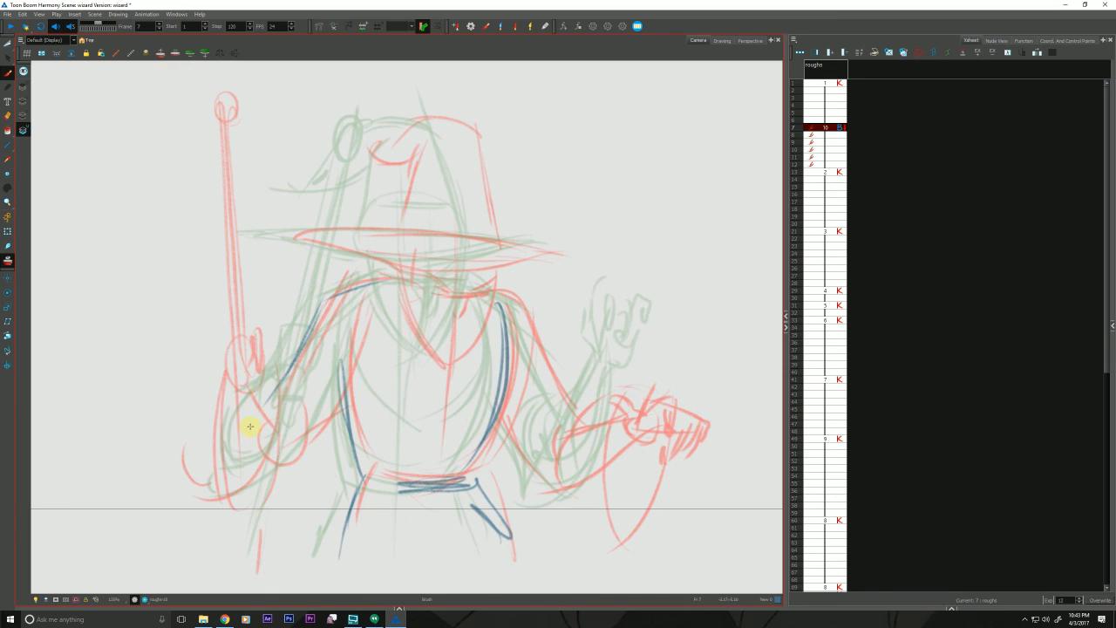
{"action": "mouse_move", "coordinate": [296, 329]}
{"action": "left_mouse_down"}
{"action": "mouse_move", "coordinate": [259, 331]}
{"action": "mouse_move", "coordinate": [253, 384]}
{"action": "mouse_move", "coordinate": [276, 377]}
{"action": "left_mouse_up"}
{"action": "mouse_move", "coordinate": [349, 402]}
{"action": "left_mouse_down"}
{"action": "mouse_move", "coordinate": [299, 451]}
{"action": "mouse_move", "coordinate": [244, 476]}
{"action": "left_mouse_up"}
{"action": "mouse_move", "coordinate": [298, 129]}
{"action": "left_mouse_down"}
{"action": "mouse_move", "coordinate": [313, 139]}
{"action": "mouse_move", "coordinate": [299, 112]}
{"action": "mouse_move", "coordinate": [231, 591]}
{"action": "left_mouse_up"}
{"action": "left_click_drag", "start_coordinate": [232, 591], "coordinate": [291, 287]}
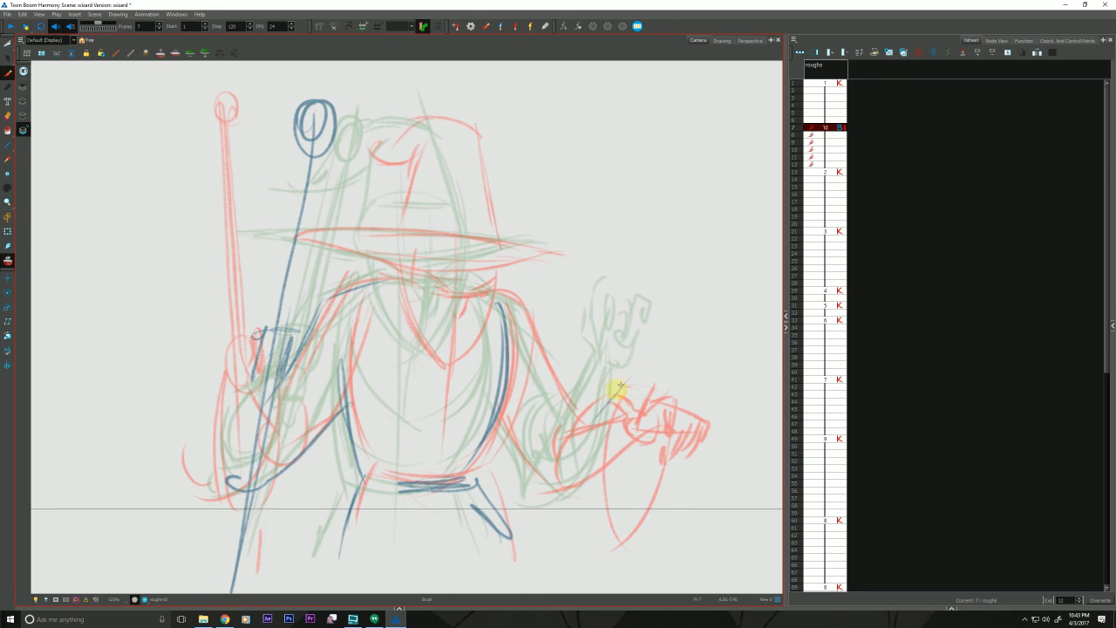
- Sketch the free arm reaching outward with a drooping hand, and add the fist gripping the staff
{"action": "mouse_move", "coordinate": [629, 373]}
{"action": "left_mouse_down"}
{"action": "mouse_move", "coordinate": [564, 424]}
{"action": "mouse_move", "coordinate": [556, 481]}
{"action": "left_mouse_up"}
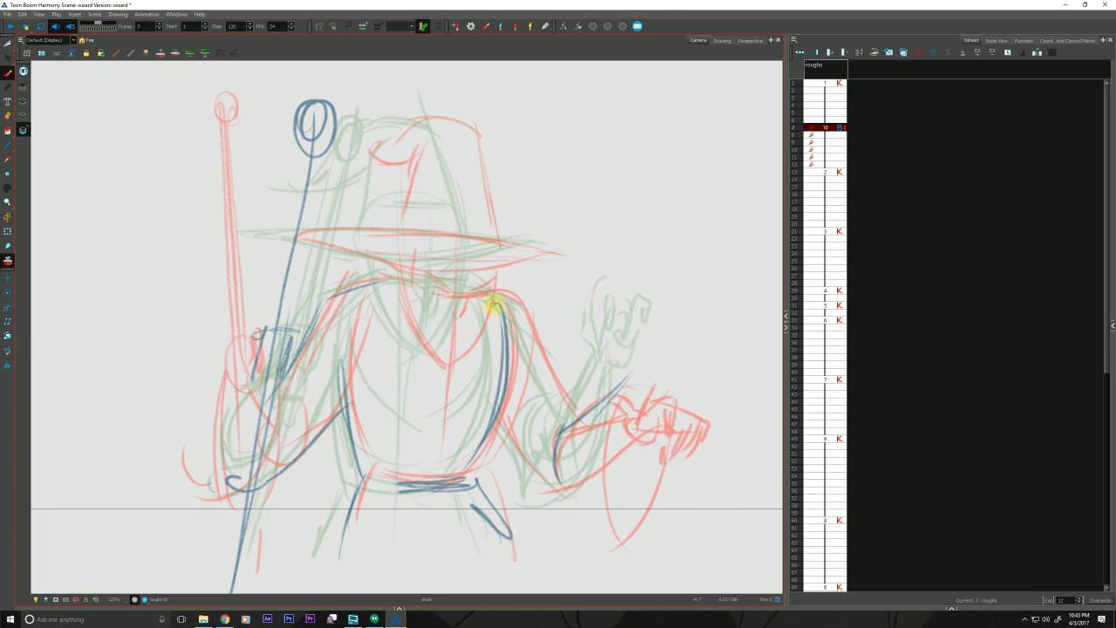
{"action": "mouse_move", "coordinate": [493, 297]}
{"action": "left_mouse_down"}
{"action": "mouse_move", "coordinate": [591, 415]}
{"action": "mouse_move", "coordinate": [554, 468]}
{"action": "mouse_move", "coordinate": [552, 494]}
{"action": "left_mouse_up"}
{"action": "key", "text": "alt+e"}
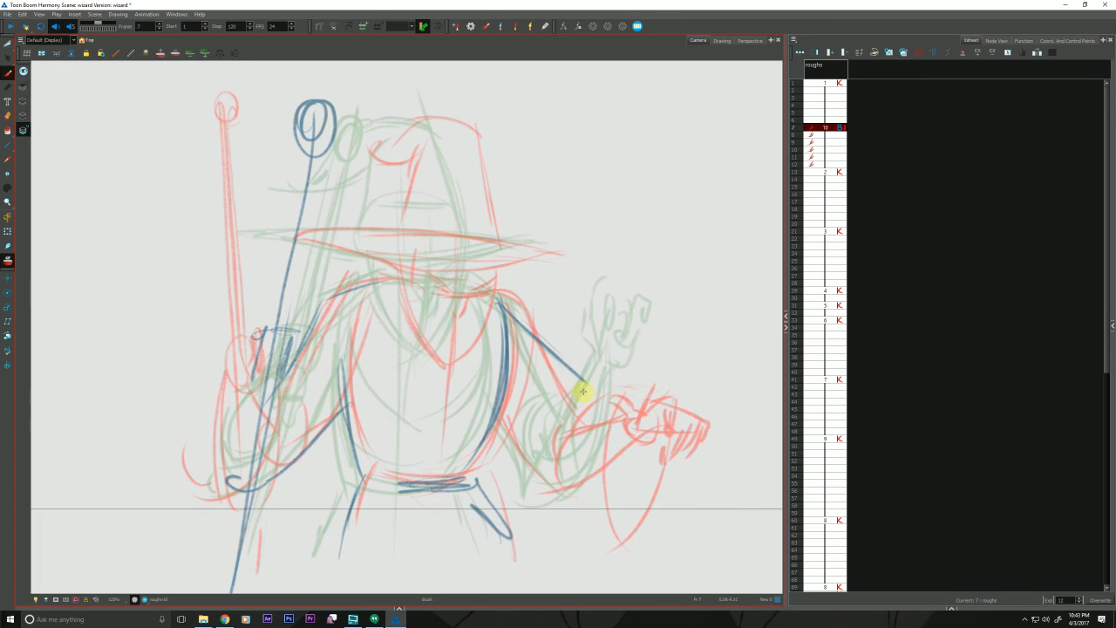
{"action": "mouse_move", "coordinate": [580, 393]}
{"action": "left_mouse_down"}
{"action": "mouse_move", "coordinate": [603, 408]}
{"action": "mouse_move", "coordinate": [610, 396]}
{"action": "mouse_move", "coordinate": [703, 375]}
{"action": "left_mouse_up"}
{"action": "left_click_drag", "start_coordinate": [575, 352], "coordinate": [477, 350]}
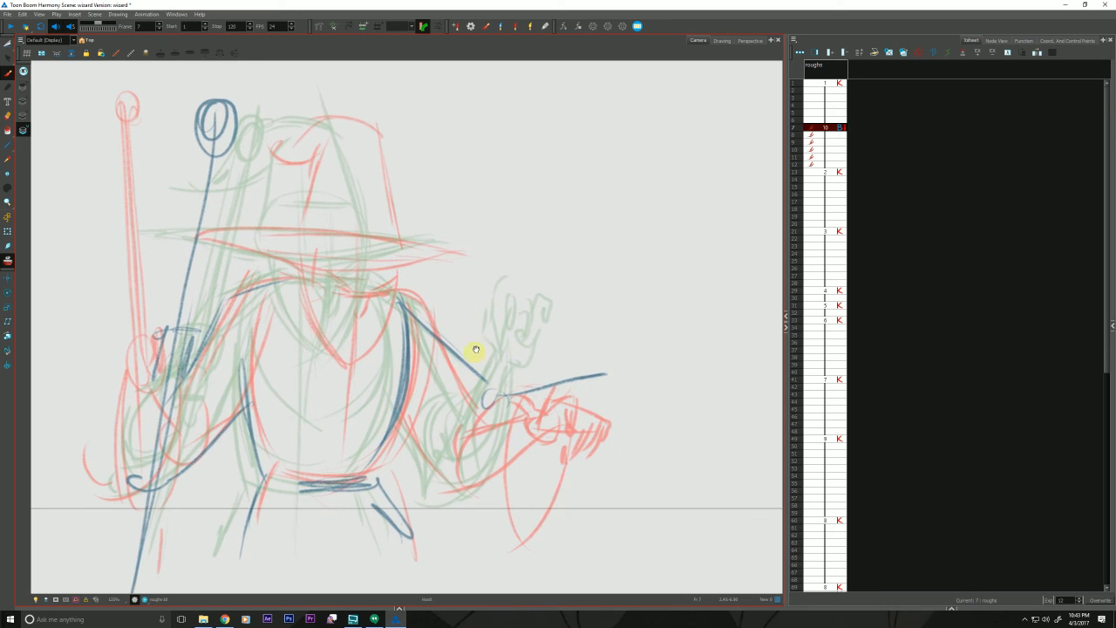
{"action": "mouse_move", "coordinate": [615, 372]}
{"action": "left_mouse_down"}
{"action": "mouse_move", "coordinate": [645, 382]}
{"action": "mouse_move", "coordinate": [633, 375]}
{"action": "mouse_move", "coordinate": [660, 428]}
{"action": "mouse_move", "coordinate": [607, 406]}
{"action": "mouse_move", "coordinate": [605, 420]}
{"action": "mouse_move", "coordinate": [649, 385]}
{"action": "mouse_move", "coordinate": [666, 396]}
{"action": "mouse_move", "coordinate": [656, 409]}
{"action": "mouse_move", "coordinate": [673, 406]}
{"action": "mouse_move", "coordinate": [658, 427]}
{"action": "mouse_move", "coordinate": [651, 382]}
{"action": "mouse_move", "coordinate": [694, 418]}
{"action": "left_mouse_up"}
{"action": "left_click_drag", "start_coordinate": [610, 394], "coordinate": [521, 428]}
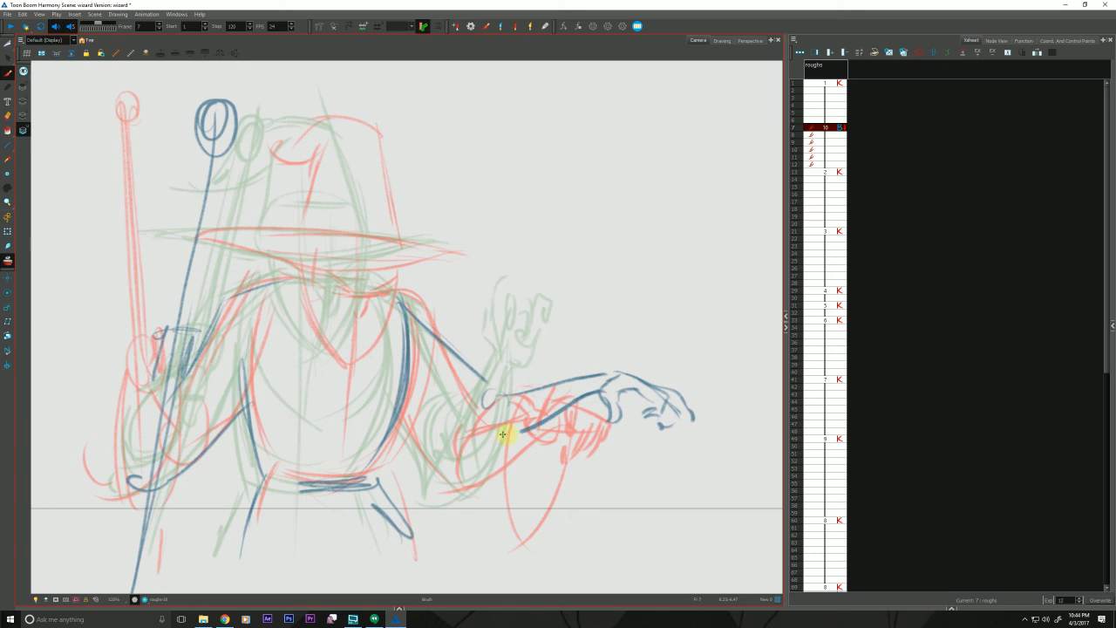
{"action": "mouse_move", "coordinate": [495, 392]}
{"action": "left_mouse_down"}
{"action": "mouse_move", "coordinate": [507, 454]}
{"action": "mouse_move", "coordinate": [388, 377]}
{"action": "left_mouse_up"}
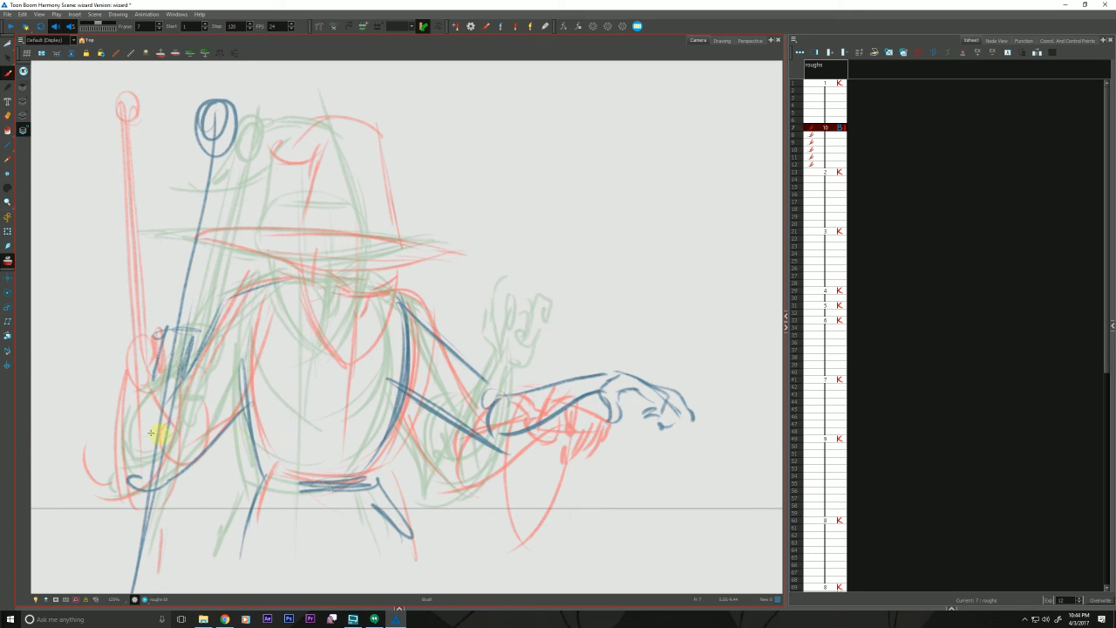
{"action": "left_click_drag", "start_coordinate": [167, 359], "coordinate": [185, 364]}
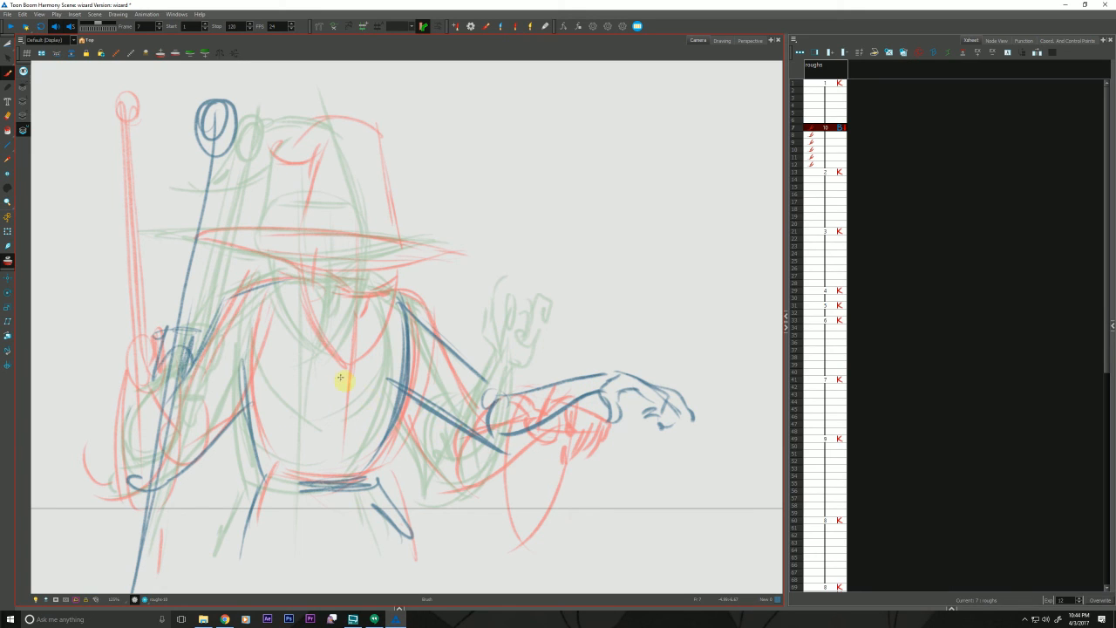
- Sketch the pointed face shape and the hat's brim, crown and bent tip between the onion-skinned poses
{"action": "mouse_move", "coordinate": [374, 265]}
{"action": "left_mouse_down"}
{"action": "mouse_move", "coordinate": [338, 358]}
{"action": "mouse_move", "coordinate": [286, 248]}
{"action": "left_mouse_up"}
{"action": "left_click_drag", "start_coordinate": [364, 122], "coordinate": [385, 258]}
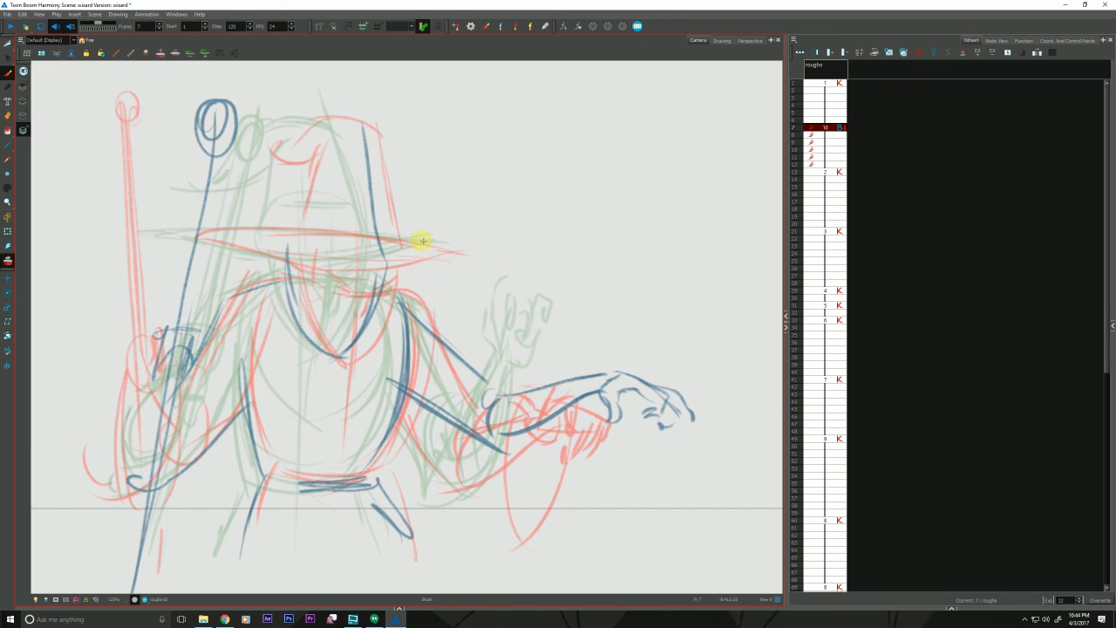
{"action": "mouse_move", "coordinate": [457, 252]}
{"action": "left_mouse_down"}
{"action": "mouse_move", "coordinate": [167, 233]}
{"action": "mouse_move", "coordinate": [200, 247]}
{"action": "mouse_move", "coordinate": [172, 238]}
{"action": "mouse_move", "coordinate": [426, 259]}
{"action": "mouse_move", "coordinate": [358, 272]}
{"action": "left_mouse_up"}
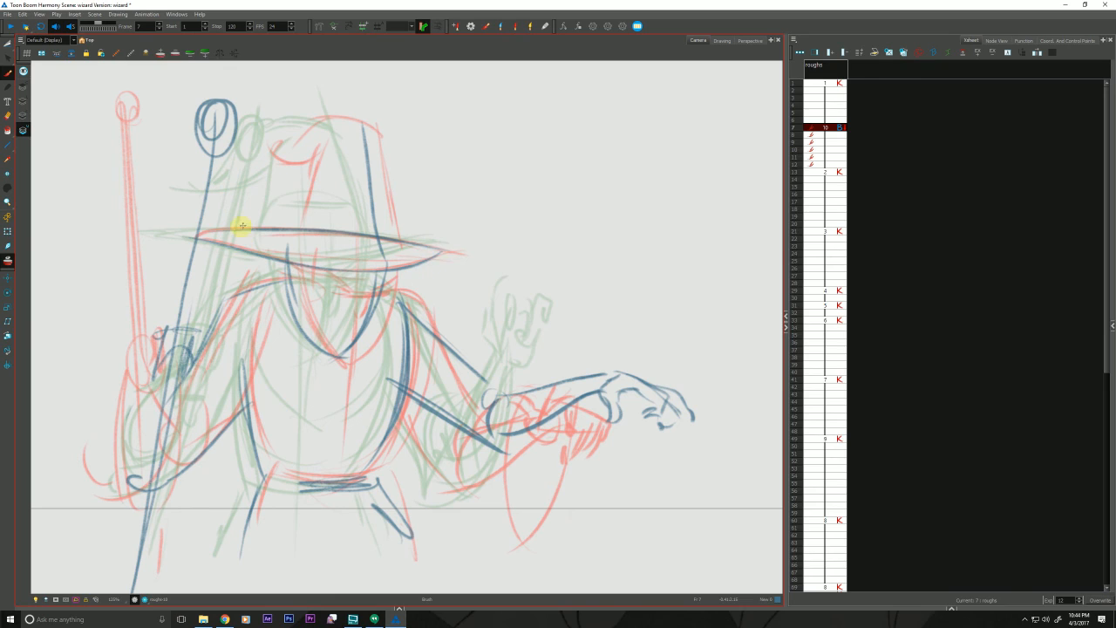
{"action": "mouse_move", "coordinate": [306, 152]}
{"action": "left_mouse_down"}
{"action": "mouse_move", "coordinate": [288, 246]}
{"action": "mouse_move", "coordinate": [253, 168]}
{"action": "left_mouse_up"}
{"action": "left_click_drag", "start_coordinate": [282, 116], "coordinate": [239, 183]}
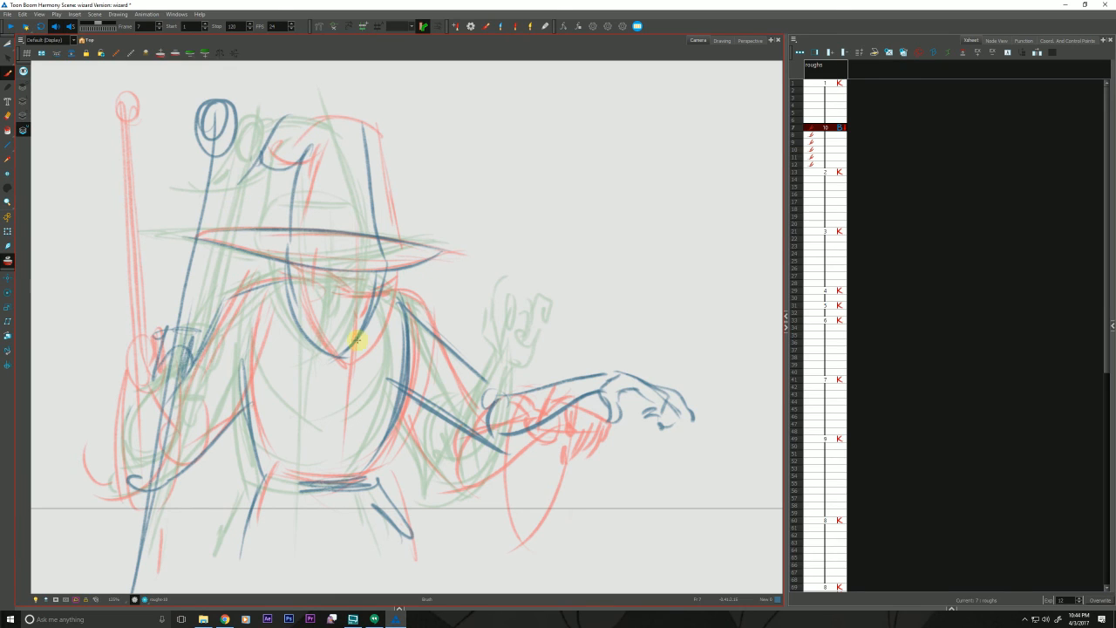
- Draw the loose sleeve hanging below the outstretched forearm
{"action": "left_click_drag", "start_coordinate": [560, 380], "coordinate": [555, 486]}
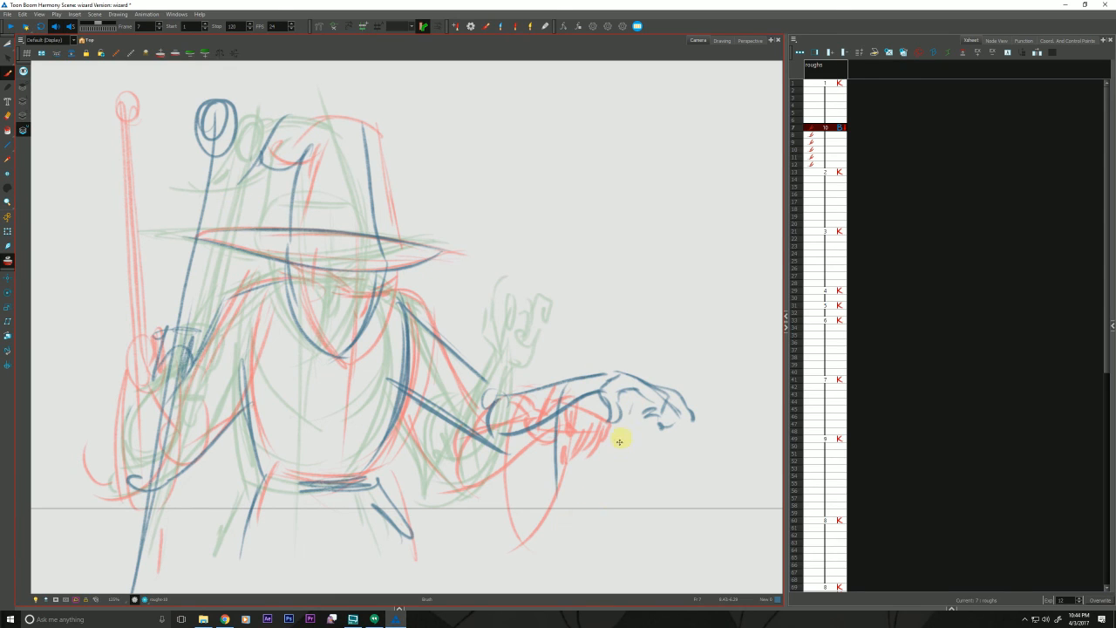
{"action": "left_click_drag", "start_coordinate": [628, 413], "coordinate": [553, 518]}
{"action": "mouse_move", "coordinate": [542, 514]}
{"action": "left_mouse_down"}
{"action": "mouse_move", "coordinate": [543, 485]}
{"action": "mouse_move", "coordinate": [587, 364]}
{"action": "left_mouse_up"}
{"action": "left_click_drag", "start_coordinate": [600, 420], "coordinate": [553, 515]}
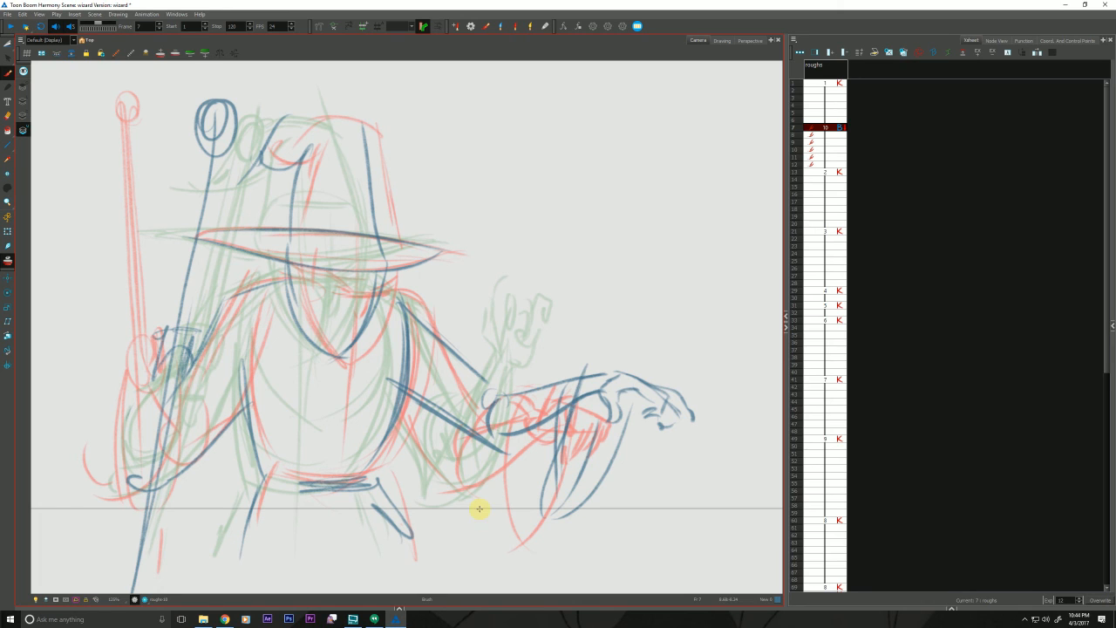
- Turn off the onion skin and play the animation from frame 1 to check the new breakdown
{"action": "key", "text": "alt+z"}
{"action": "left_click", "coordinate": [192, 510], "text": "alt"}
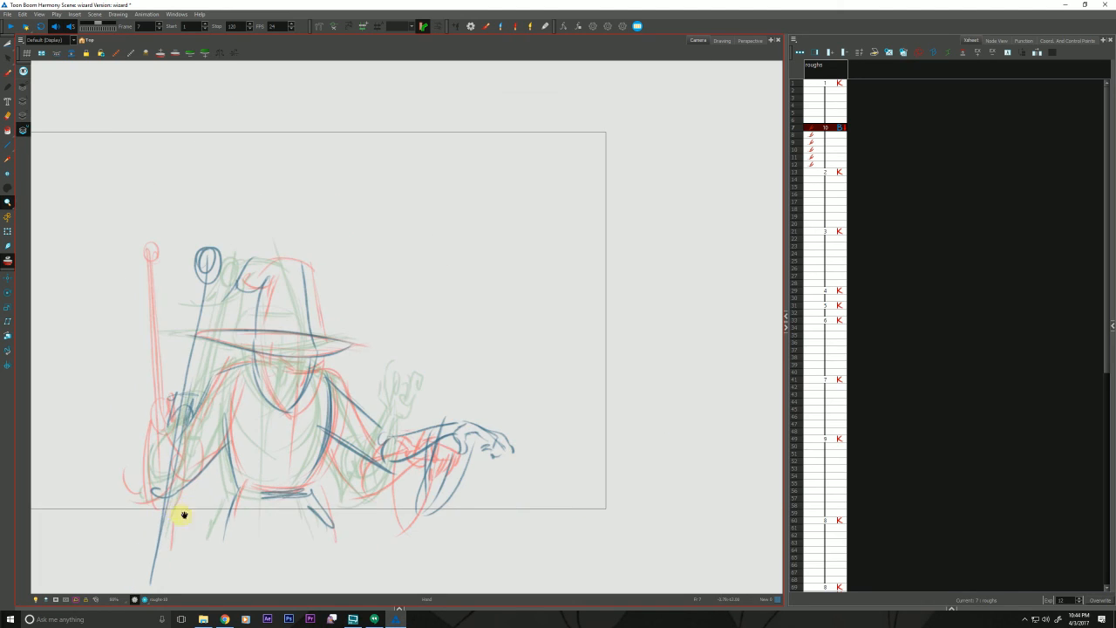
{"action": "left_click_drag", "start_coordinate": [184, 515], "coordinate": [225, 506]}
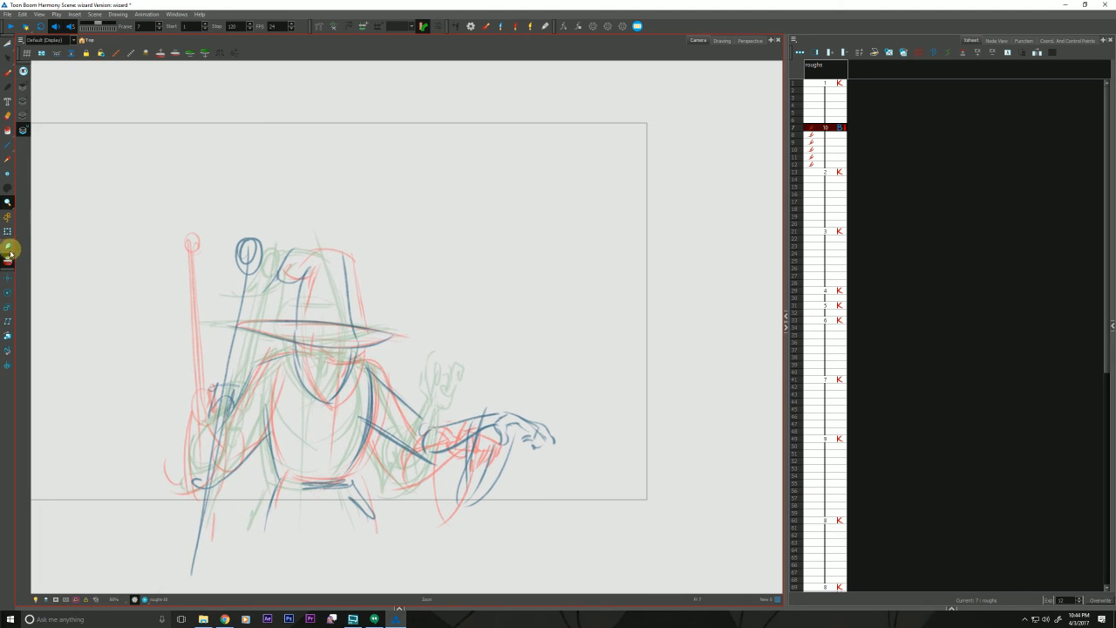
{"action": "key", "text": "alt+o"}
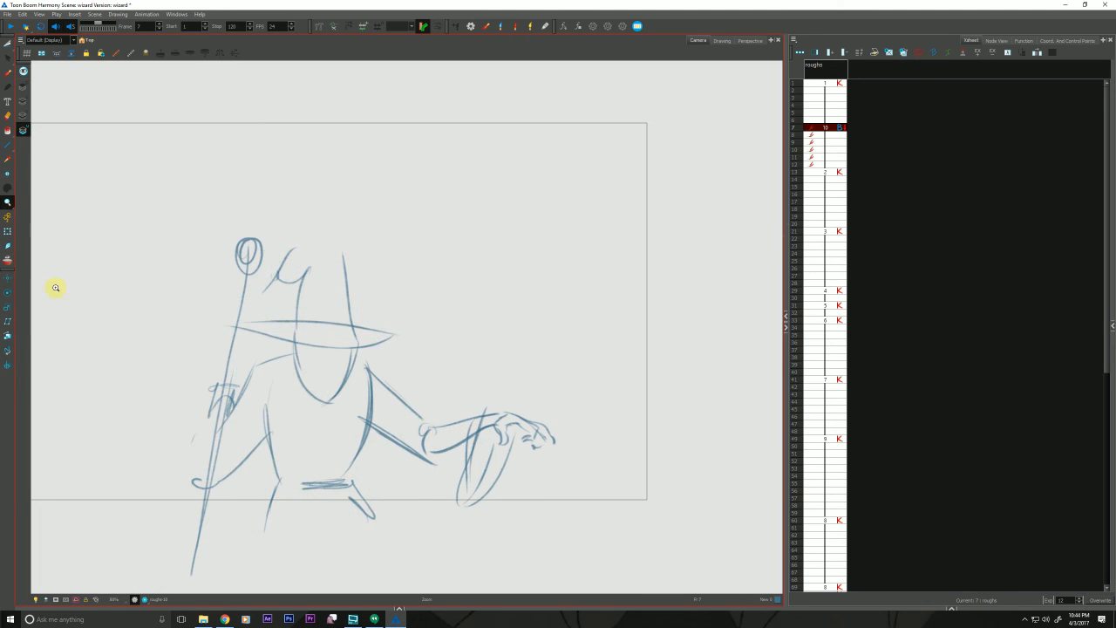
{"action": "left_click", "coordinate": [823, 85]}
{"action": "key", "text": "Return"}
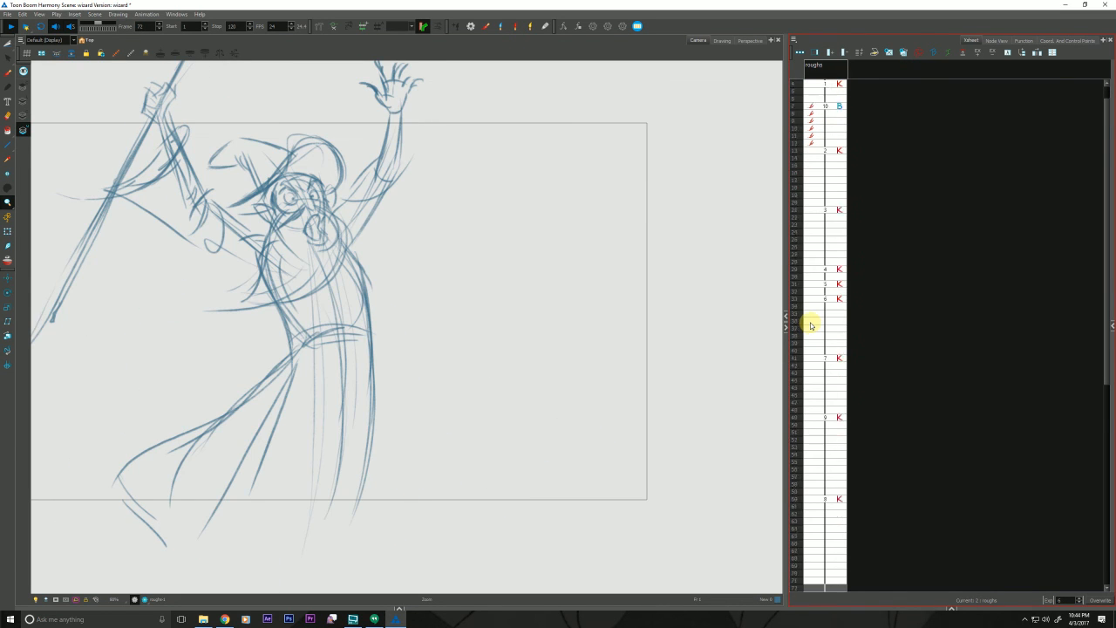
- Set the scene length to 83 frames so the scene ends on the last key drawing
{"action": "left_click", "coordinate": [824, 433]}
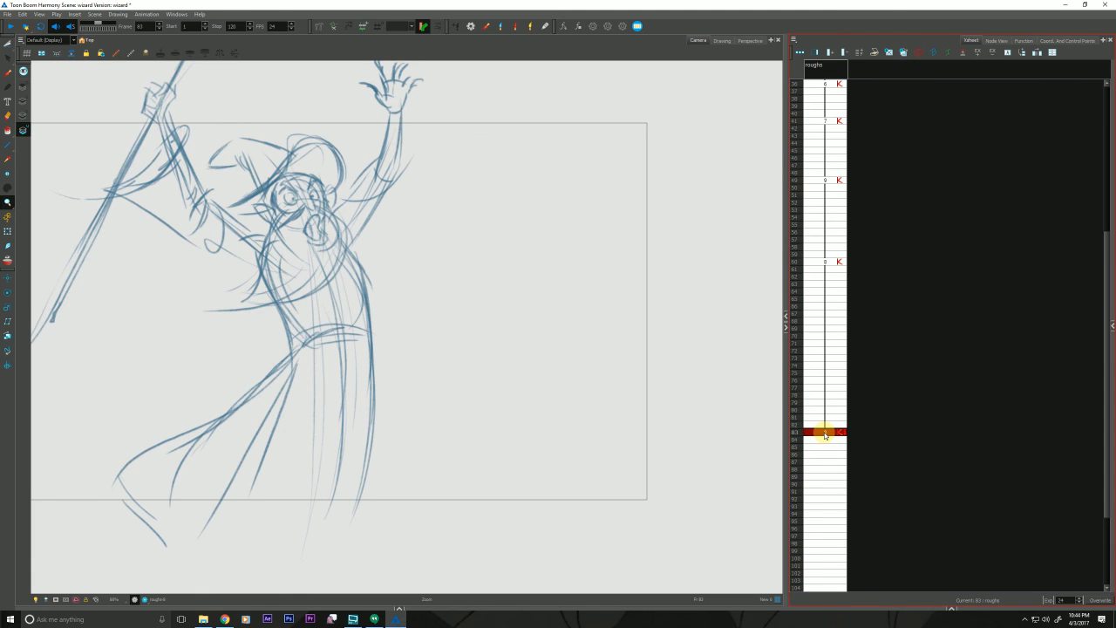
{"action": "left_click", "coordinate": [94, 14]}
{"action": "left_click", "coordinate": [100, 26]}
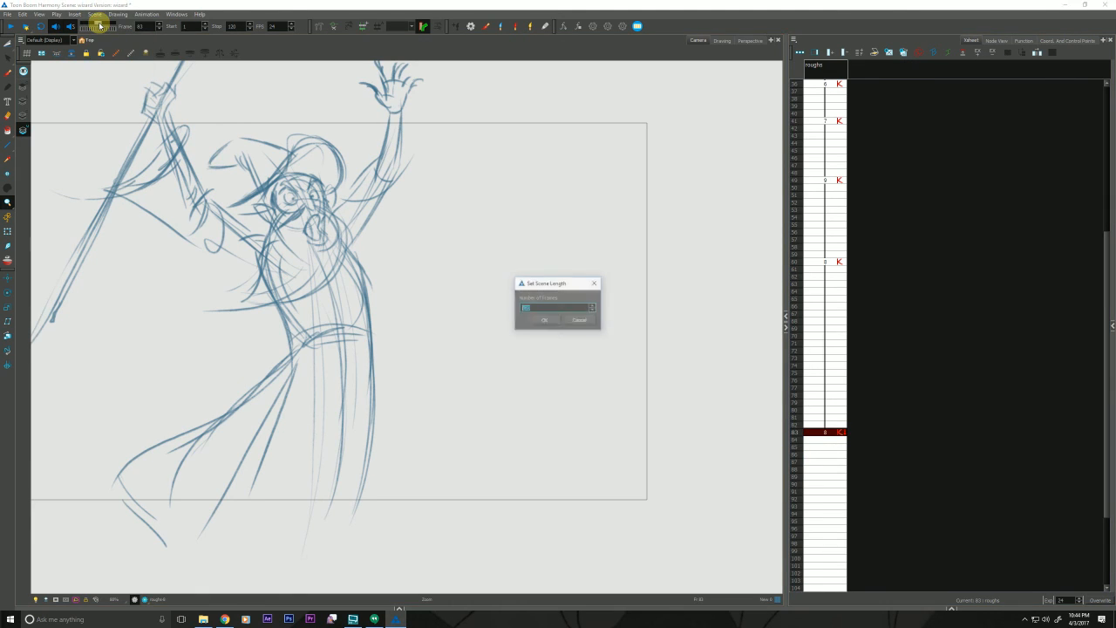
{"action": "left_click", "coordinate": [543, 319]}
- Widen the Camera view against the Xsheet and position the camera frame fully inside it
{"action": "left_click_drag", "start_coordinate": [174, 469], "coordinate": [307, 525]}
{"action": "left_click_drag", "start_coordinate": [263, 360], "coordinate": [177, 427]}
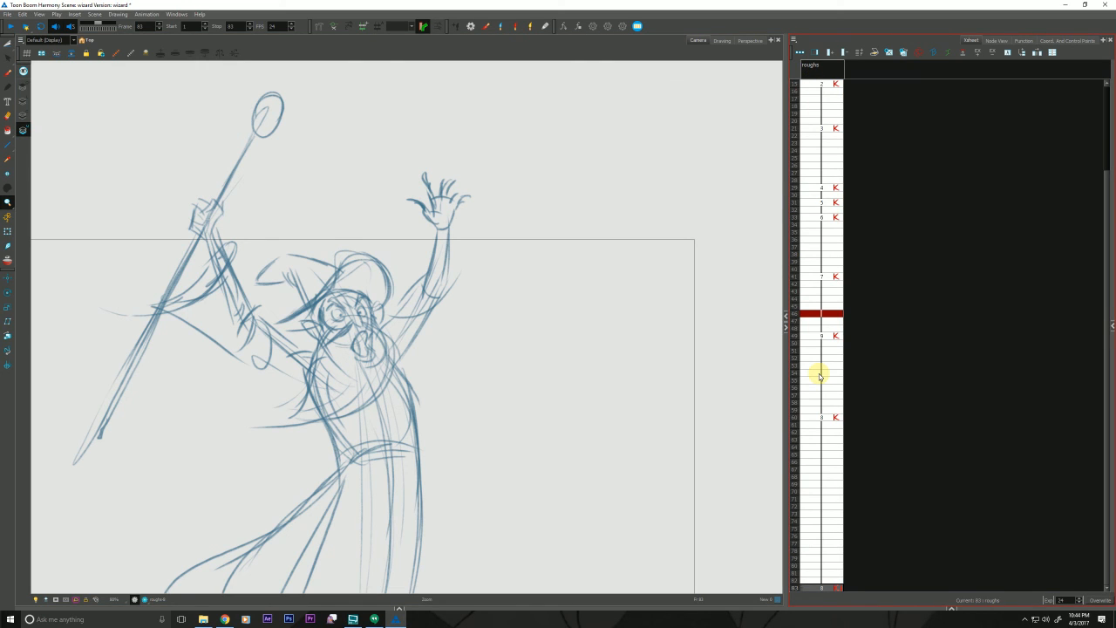
{"action": "left_click_drag", "start_coordinate": [248, 453], "coordinate": [327, 416]}
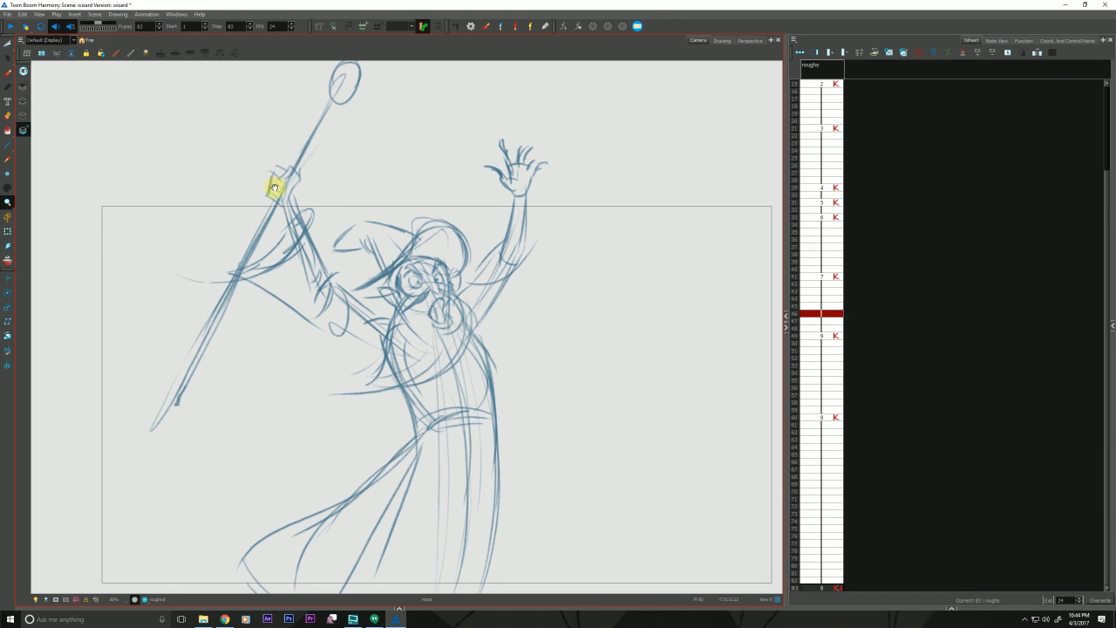
{"action": "mouse_move", "coordinate": [276, 184]}
{"action": "left_mouse_down"}
{"action": "mouse_move", "coordinate": [267, 204]}
{"action": "mouse_move", "coordinate": [231, 204]}
{"action": "left_mouse_up"}
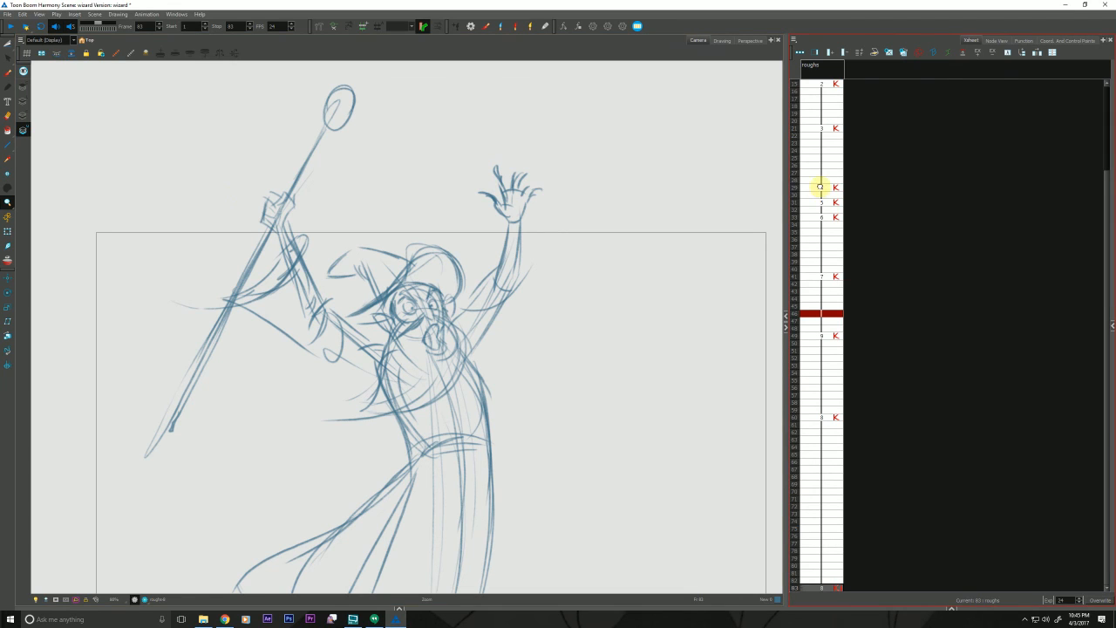
{"action": "scroll", "coordinate": [822, 179], "scroll_direction": "up", "scroll_amount": 5}
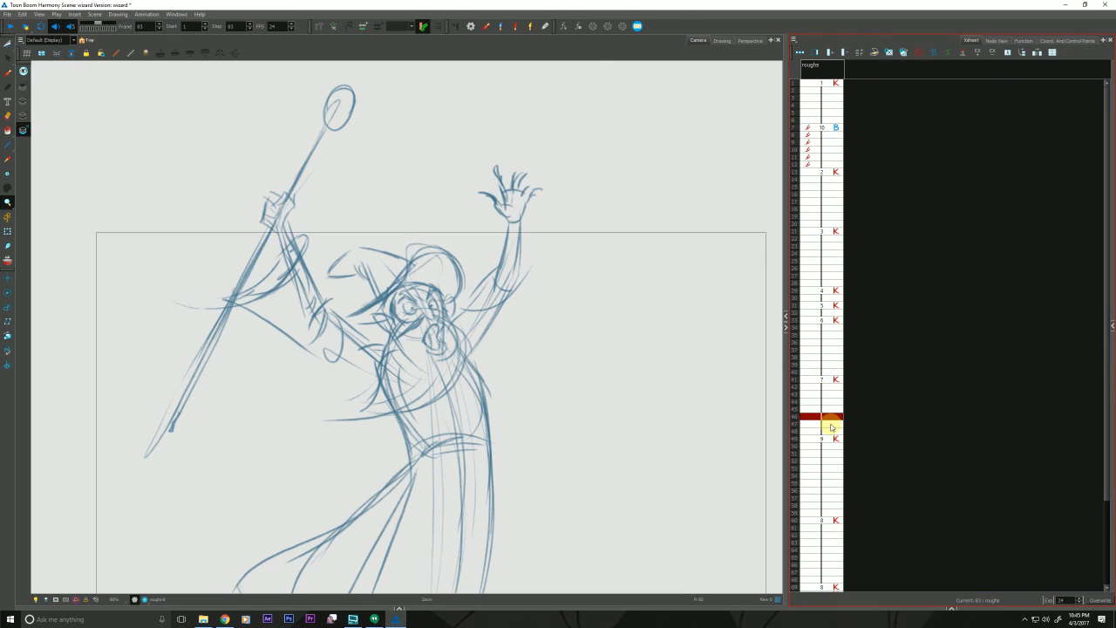
{"action": "mouse_move", "coordinate": [782, 241]}
{"action": "left_mouse_down"}
{"action": "mouse_move", "coordinate": [872, 261]}
{"action": "mouse_move", "coordinate": [859, 261]}
{"action": "left_mouse_up"}
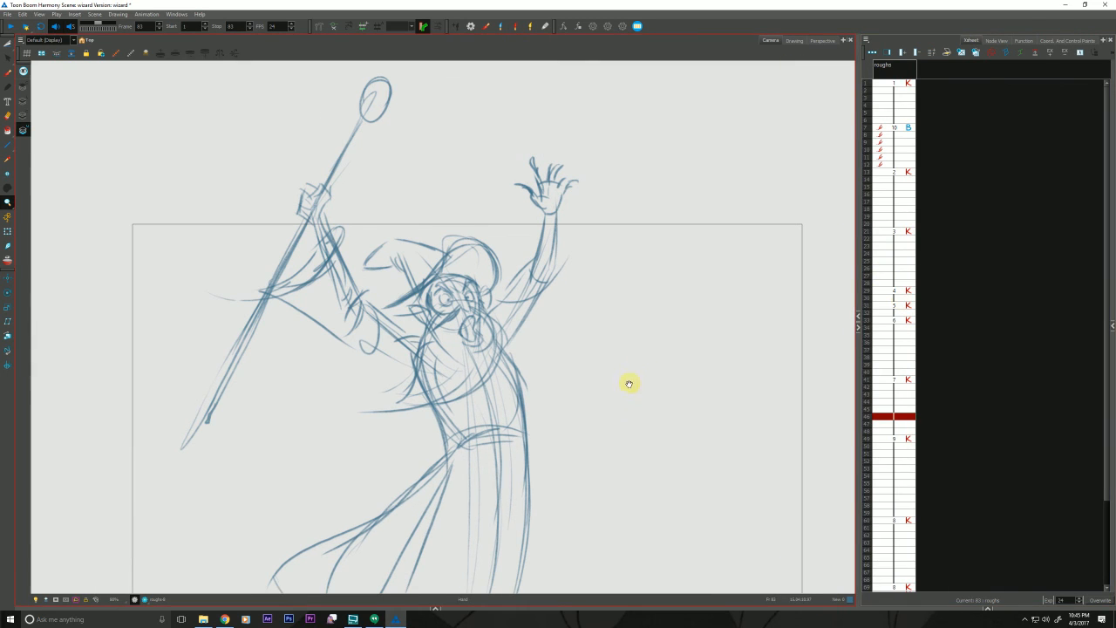
{"action": "left_click_drag", "start_coordinate": [628, 383], "coordinate": [645, 319]}
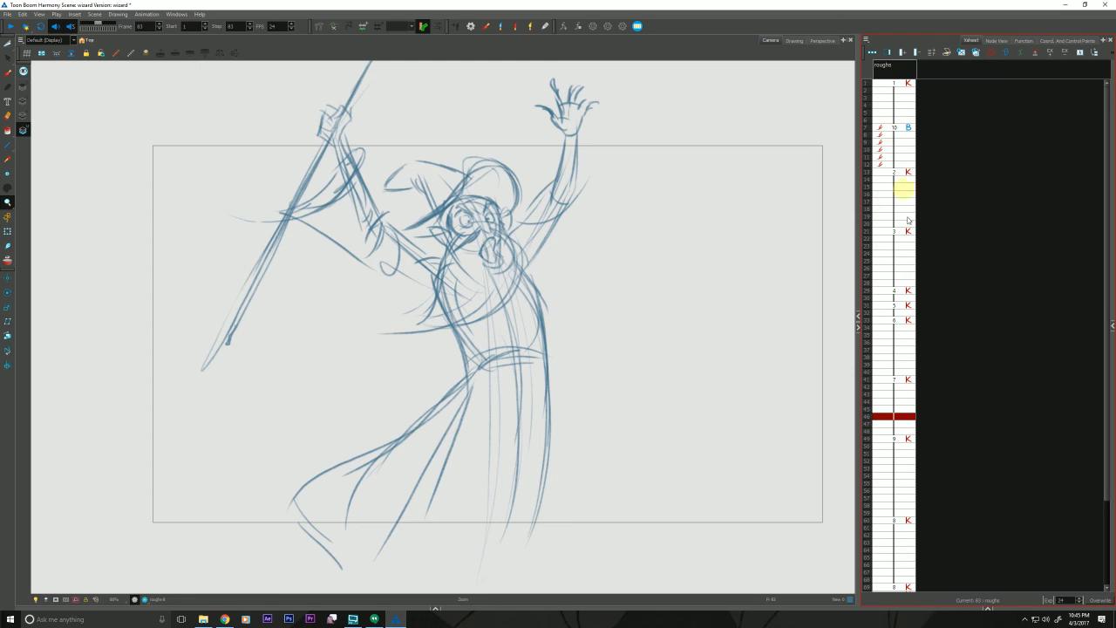
- Check the drawing exposed at frame 41 and go back to frame 1
{"action": "double_click", "coordinate": [1061, 599]}
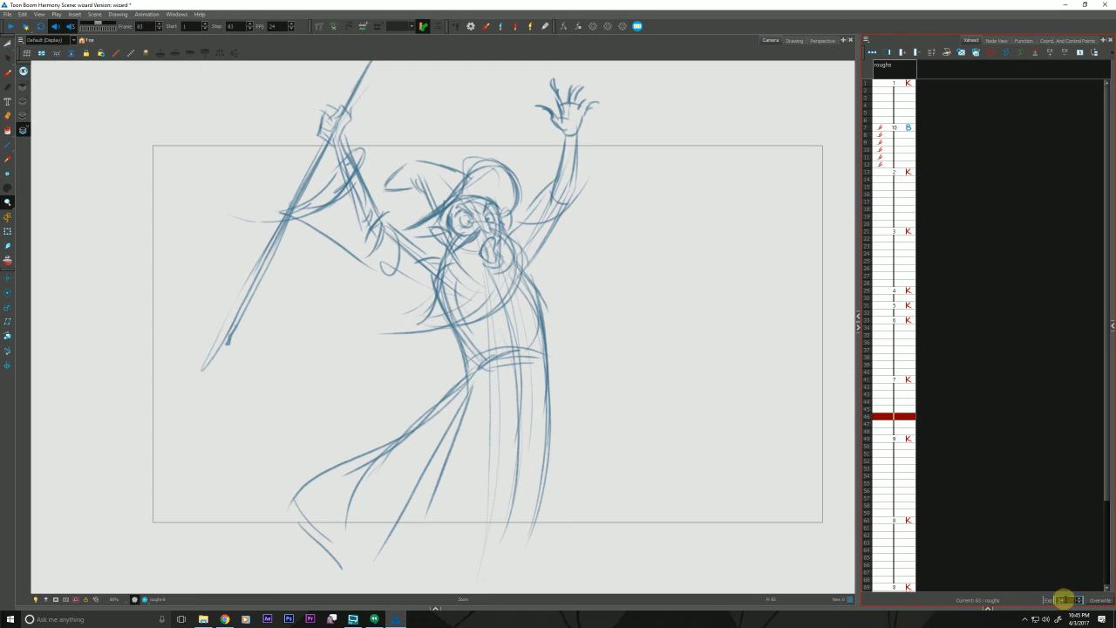
{"action": "left_click", "coordinate": [894, 380]}
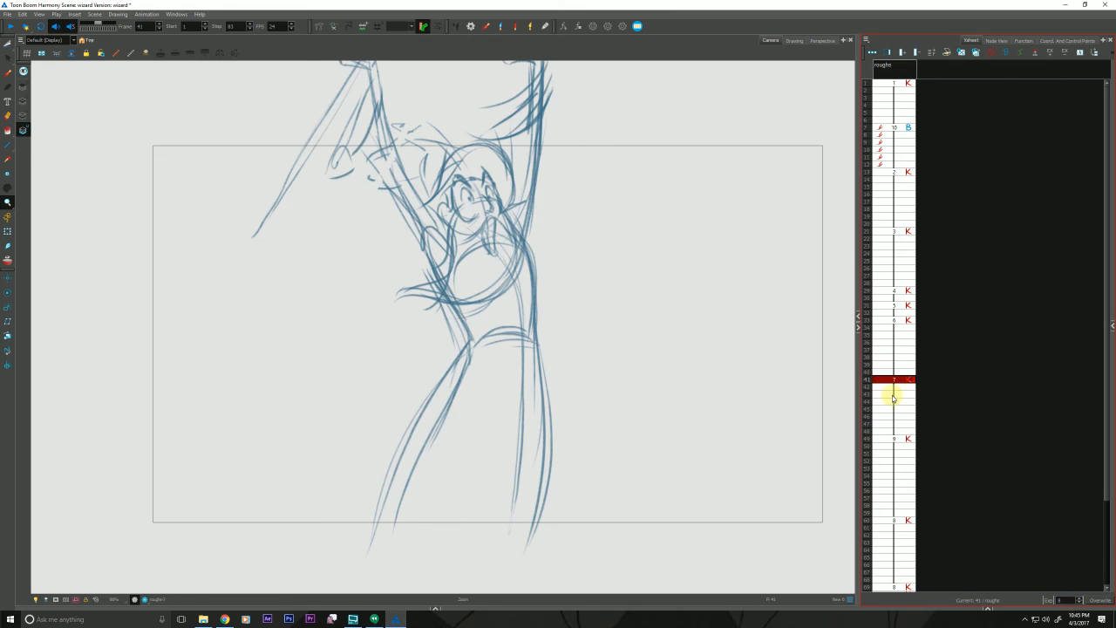
{"action": "left_click", "coordinate": [890, 85]}
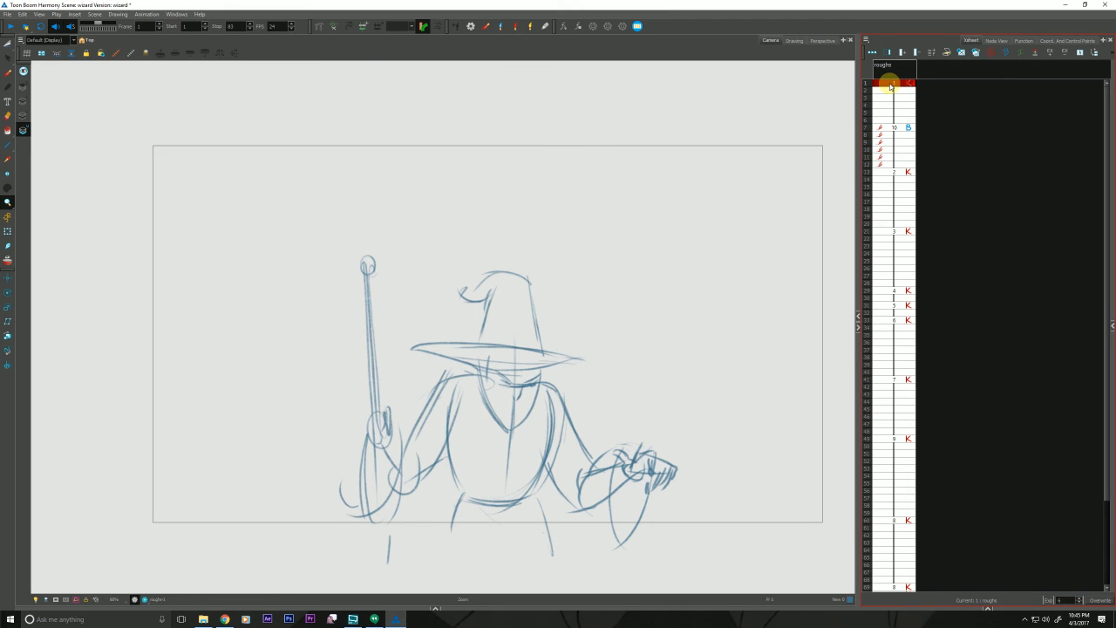
- Add a column of type Annotation to the Xsheet beside the roughs column
{"action": "left_click", "coordinate": [866, 41]}
{"action": "mouse_move", "coordinate": [869, 78]}
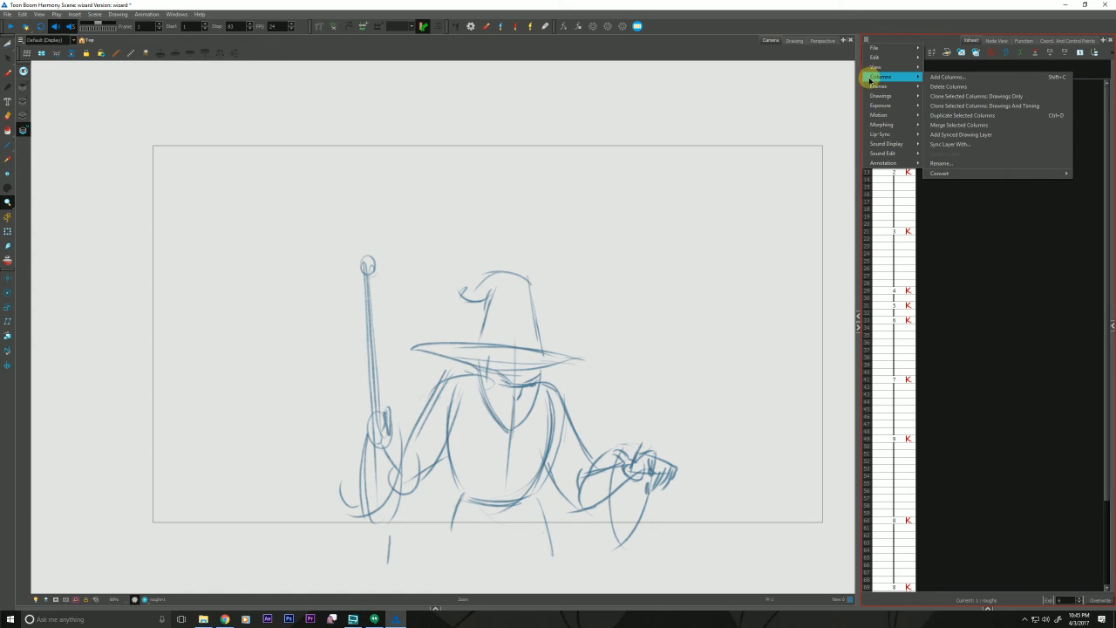
{"action": "left_click", "coordinate": [877, 20]}
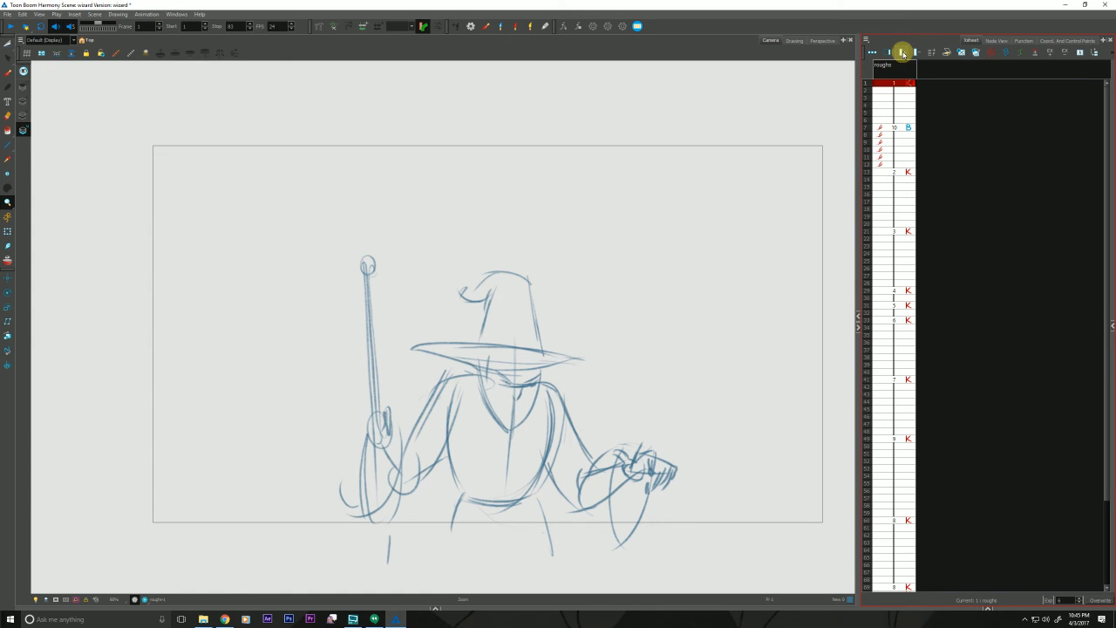
{"action": "left_click", "coordinate": [903, 54]}
{"action": "double_click", "coordinate": [304, 211]}
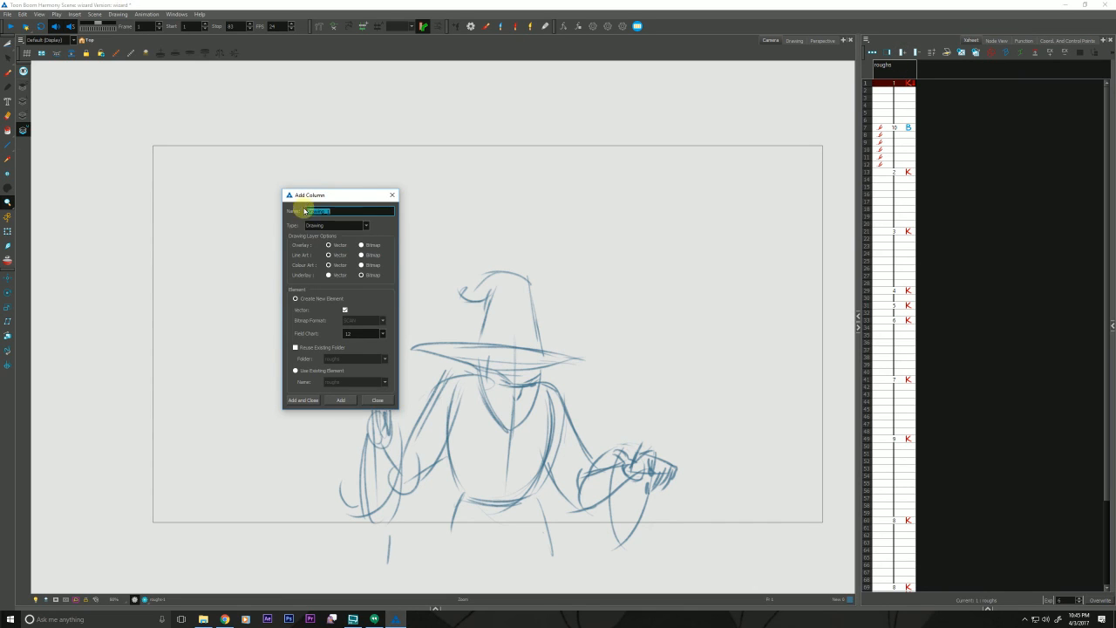
{"action": "left_click_drag", "start_coordinate": [314, 194], "coordinate": [746, 133]}
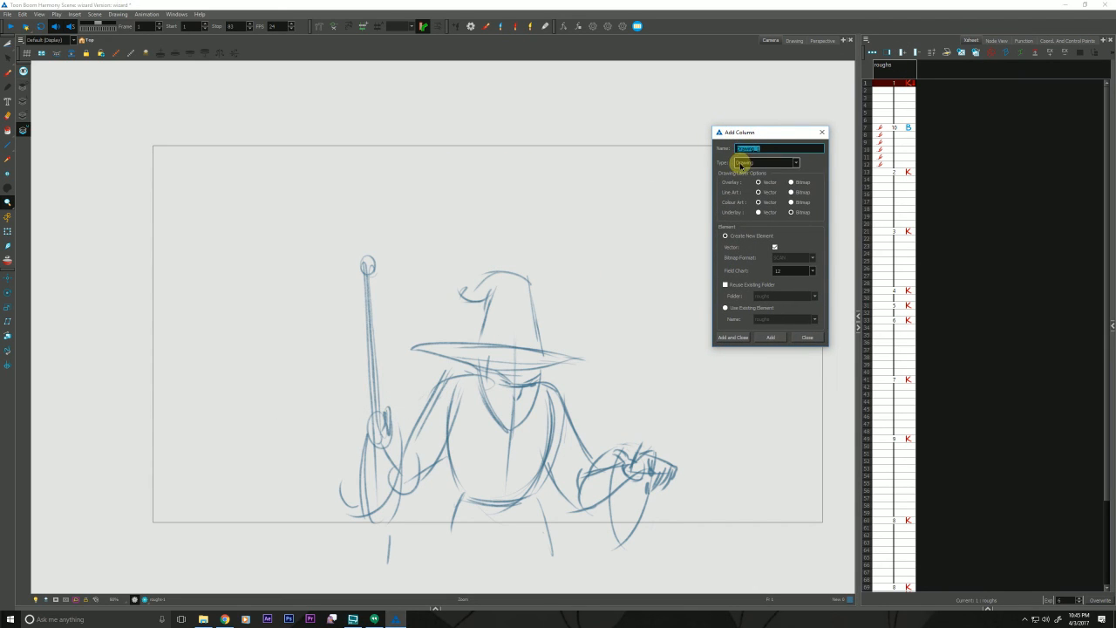
{"action": "left_click", "coordinate": [741, 163]}
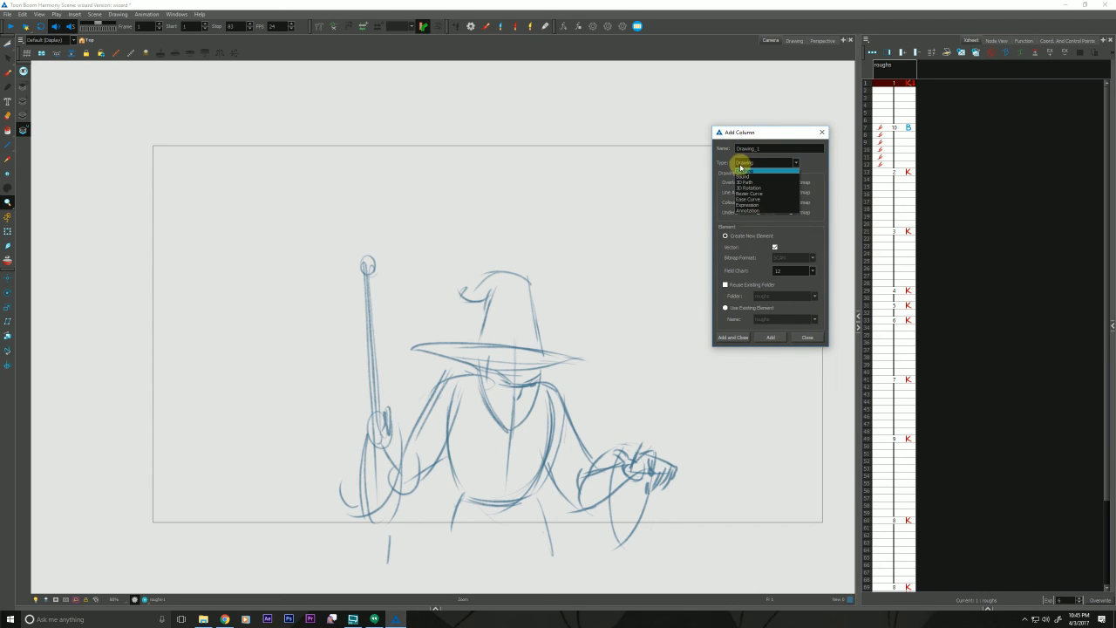
{"action": "left_click", "coordinate": [740, 212]}
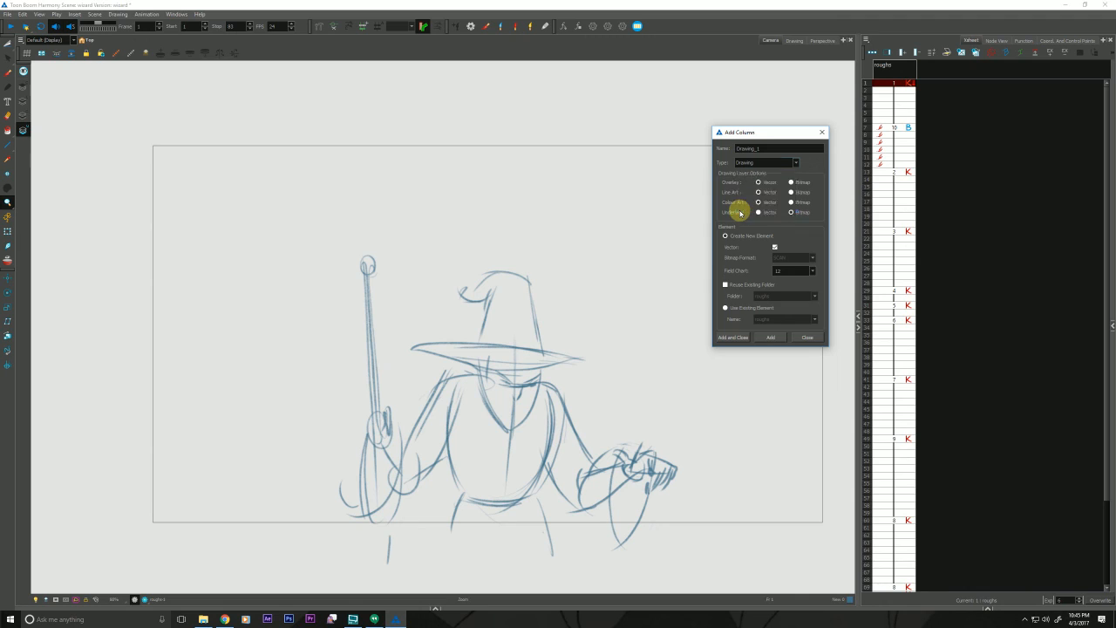
{"action": "left_click", "coordinate": [733, 338]}
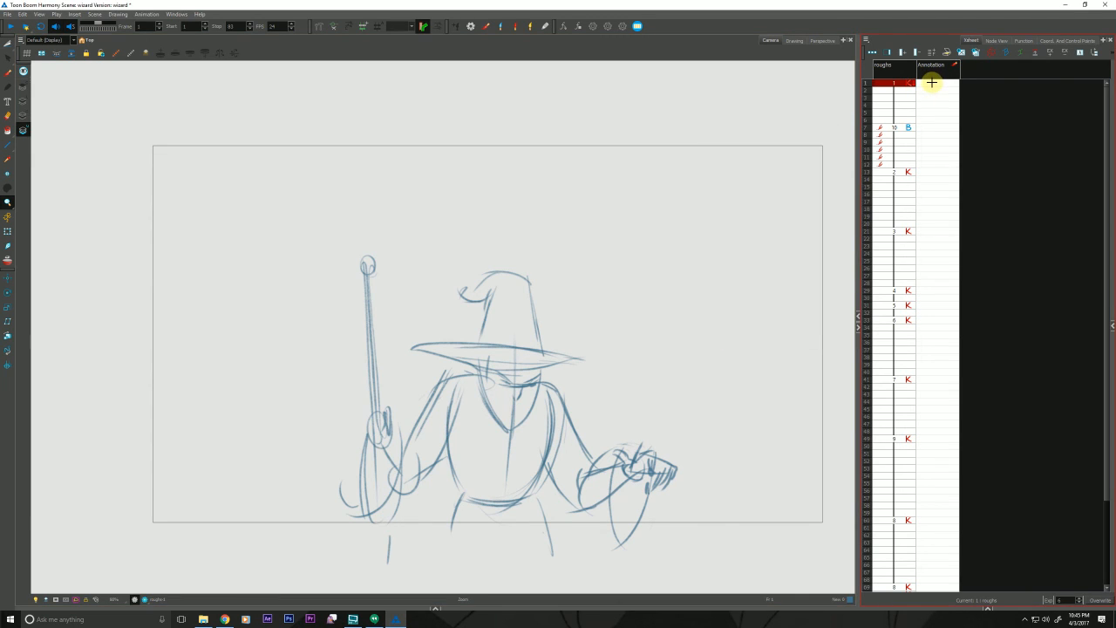
- Sketch curved timing marks in the Annotation column between frames 1 and 13, and delete the column
{"action": "left_click_drag", "start_coordinate": [929, 82], "coordinate": [934, 173]}
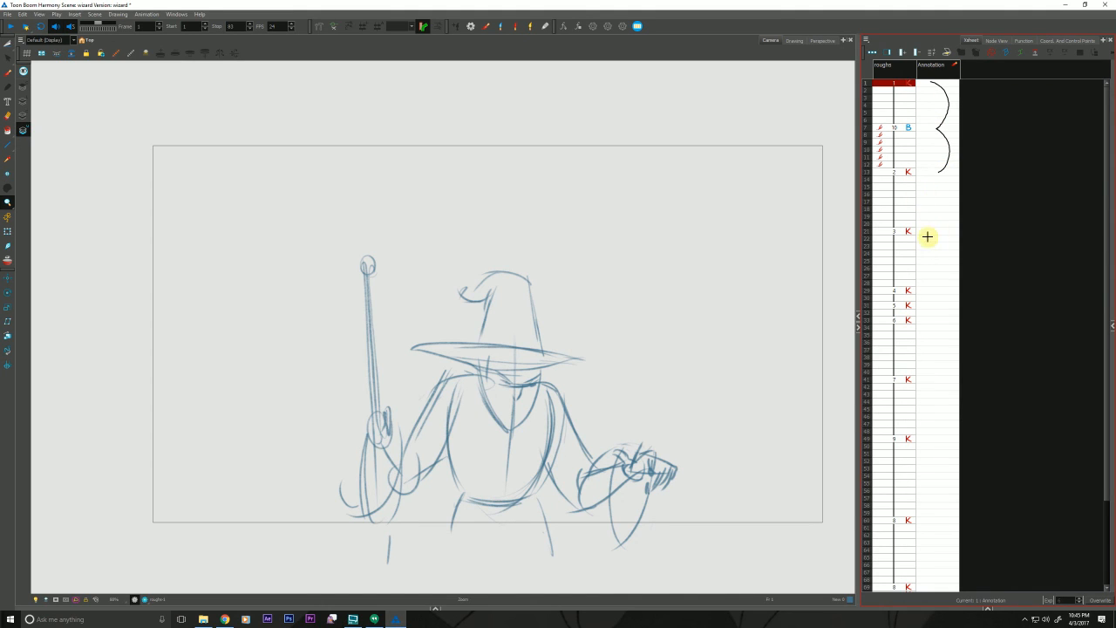
{"action": "mouse_move", "coordinate": [927, 231]}
{"action": "left_mouse_down"}
{"action": "mouse_move", "coordinate": [936, 389]}
{"action": "mouse_move", "coordinate": [937, 184]}
{"action": "mouse_move", "coordinate": [935, 366]}
{"action": "mouse_move", "coordinate": [925, 232]}
{"action": "mouse_move", "coordinate": [933, 323]}
{"action": "mouse_move", "coordinate": [937, 138]}
{"action": "mouse_move", "coordinate": [949, 131]}
{"action": "mouse_move", "coordinate": [948, 145]}
{"action": "mouse_move", "coordinate": [941, 100]}
{"action": "mouse_move", "coordinate": [950, 110]}
{"action": "mouse_move", "coordinate": [930, 87]}
{"action": "left_mouse_up"}
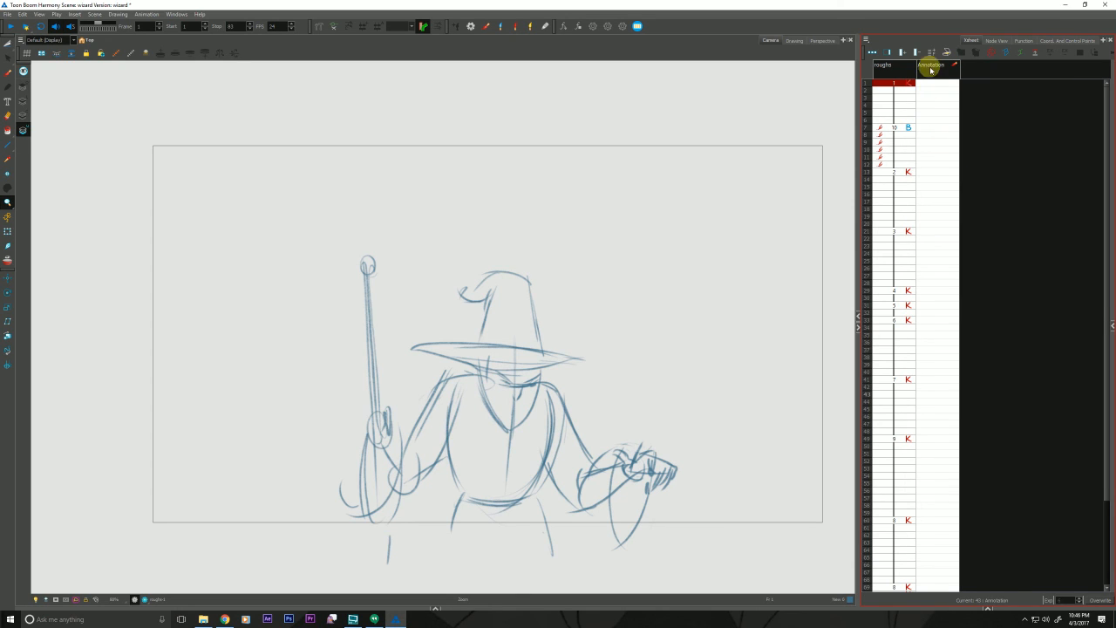
{"action": "left_click", "coordinate": [917, 53]}
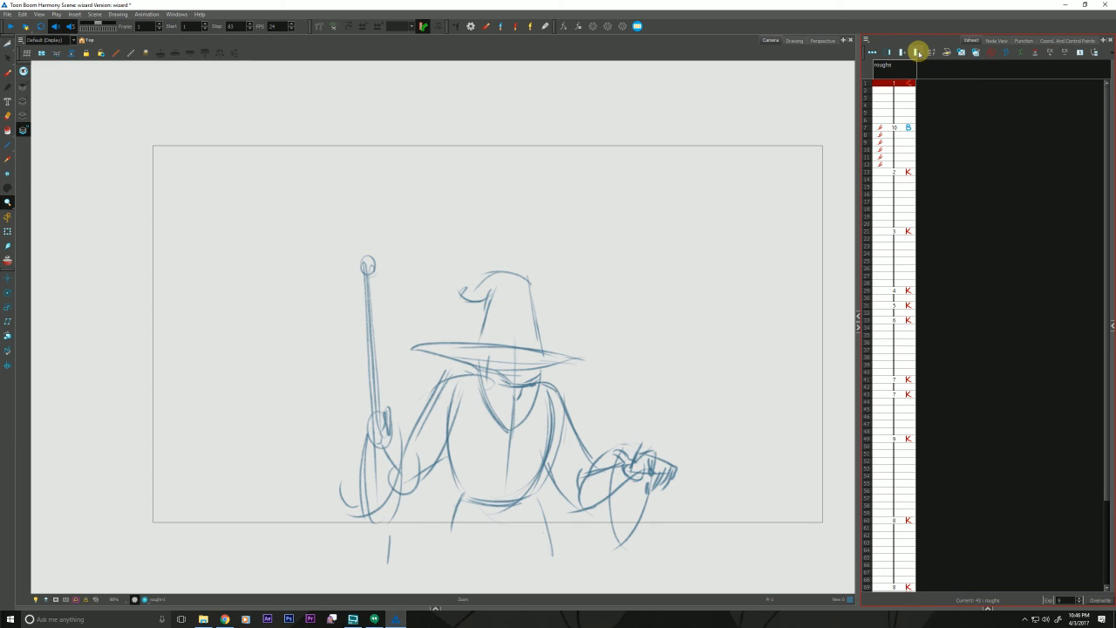
- Show the Timeline to look over the roughs layer's exposures, and collapse it to enlarge the Camera view
{"action": "mouse_move", "coordinate": [250, 454]}
{"action": "left_mouse_down"}
{"action": "mouse_move", "coordinate": [206, 421]}
{"action": "mouse_move", "coordinate": [212, 410]}
{"action": "left_mouse_up"}
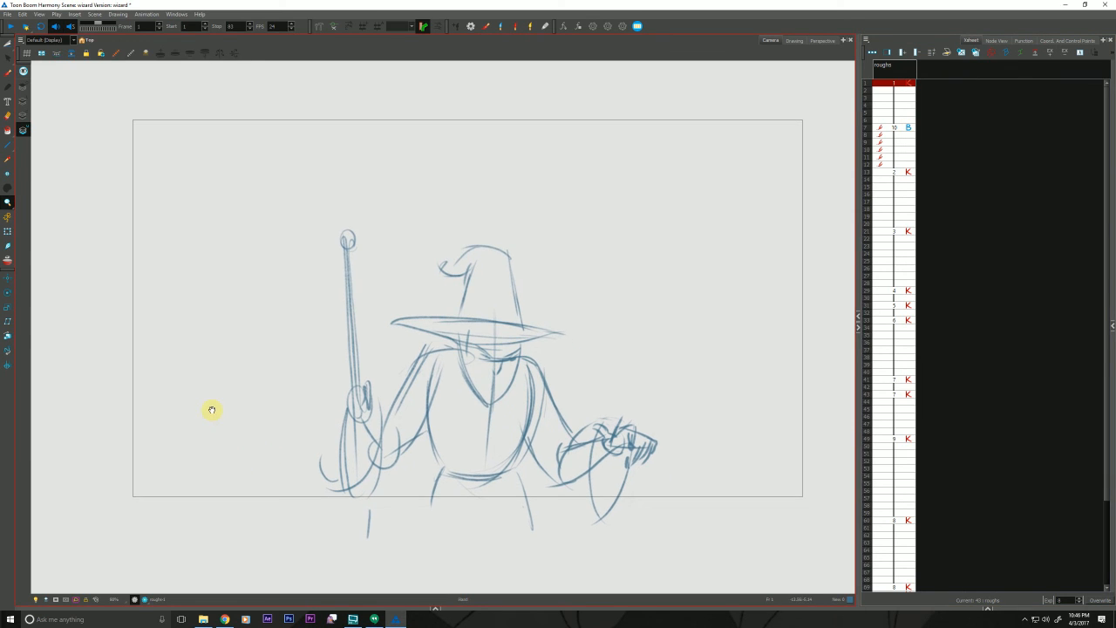
{"action": "left_click", "coordinate": [436, 608]}
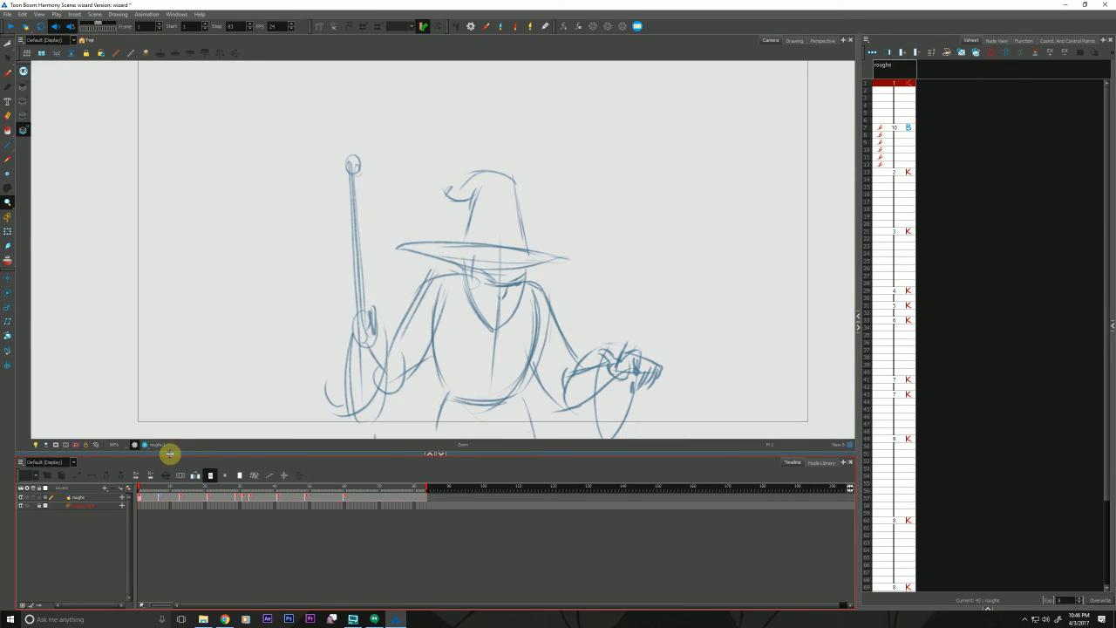
{"action": "mouse_move", "coordinate": [179, 423]}
{"action": "left_mouse_down"}
{"action": "mouse_move", "coordinate": [229, 371]}
{"action": "mouse_move", "coordinate": [184, 356]}
{"action": "mouse_move", "coordinate": [191, 395]}
{"action": "left_mouse_up"}
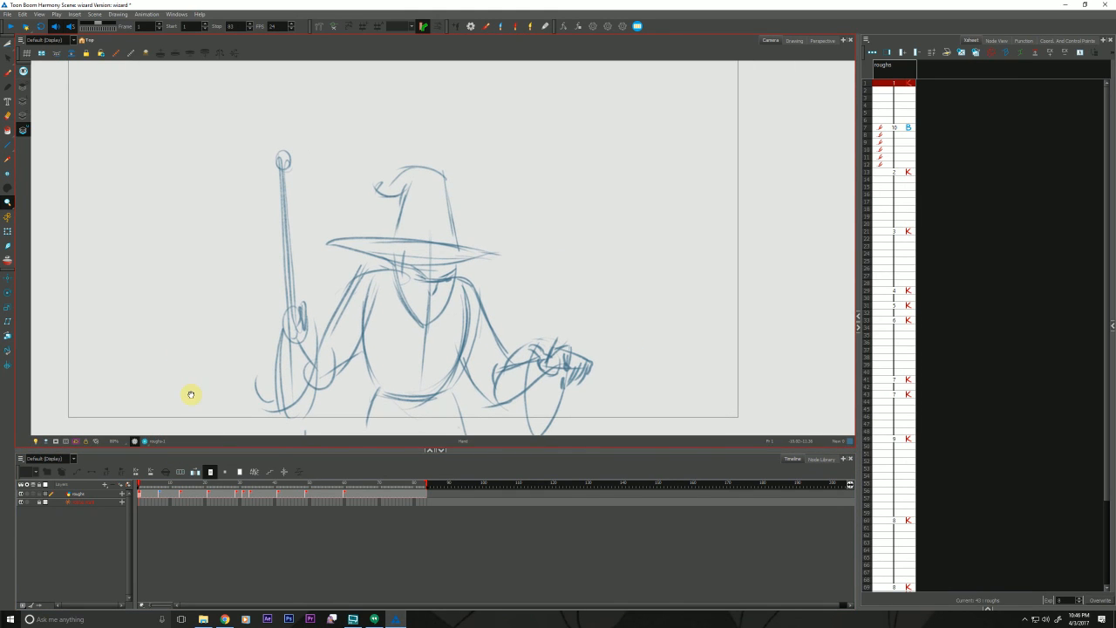
{"action": "left_click", "coordinate": [154, 506]}
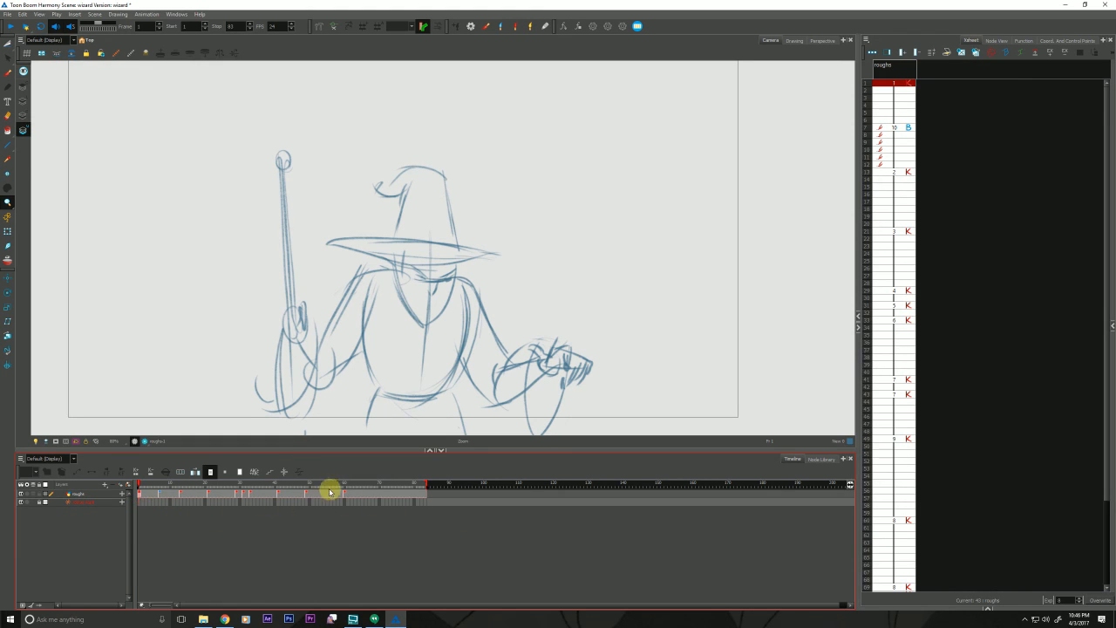
{"action": "left_click", "coordinate": [441, 449]}
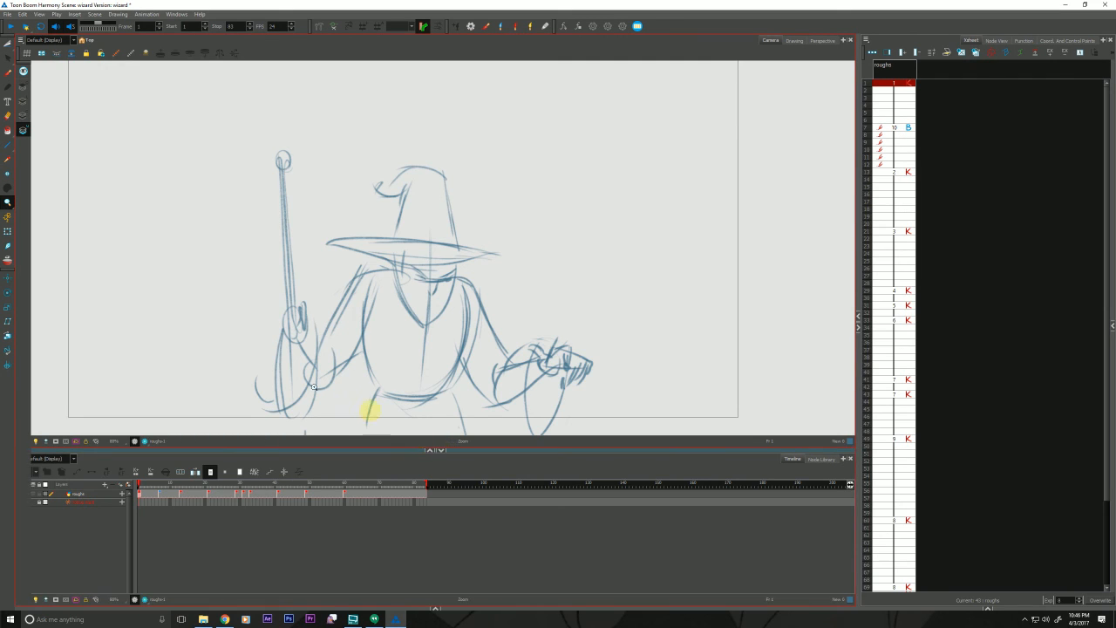
{"action": "left_click_drag", "start_coordinate": [282, 447], "coordinate": [303, 413]}
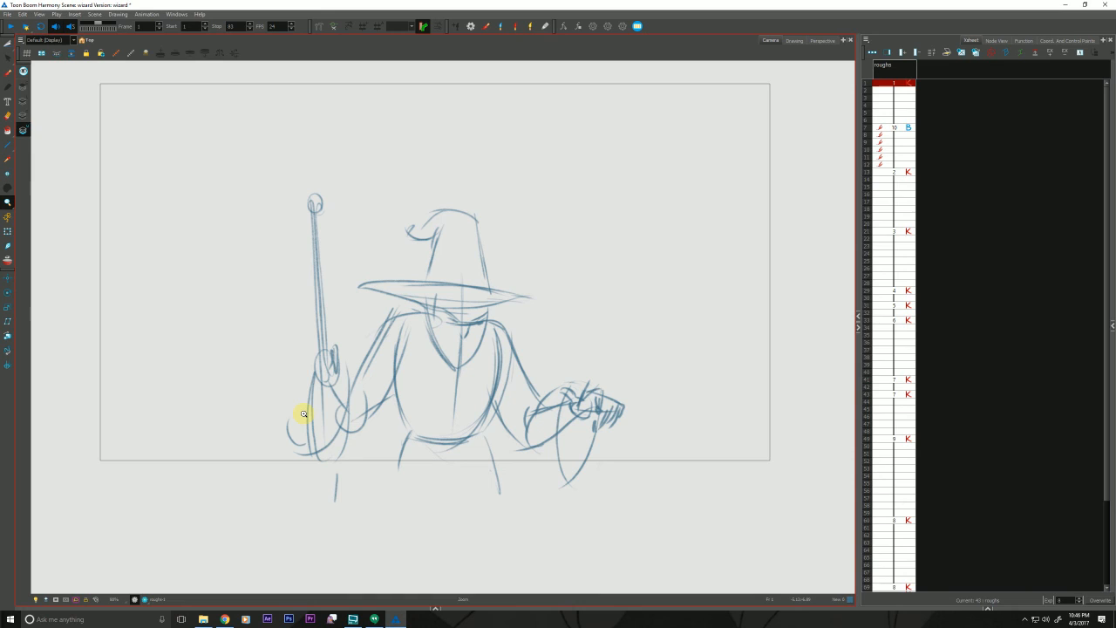
{"action": "left_click_drag", "start_coordinate": [206, 411], "coordinate": [203, 423]}
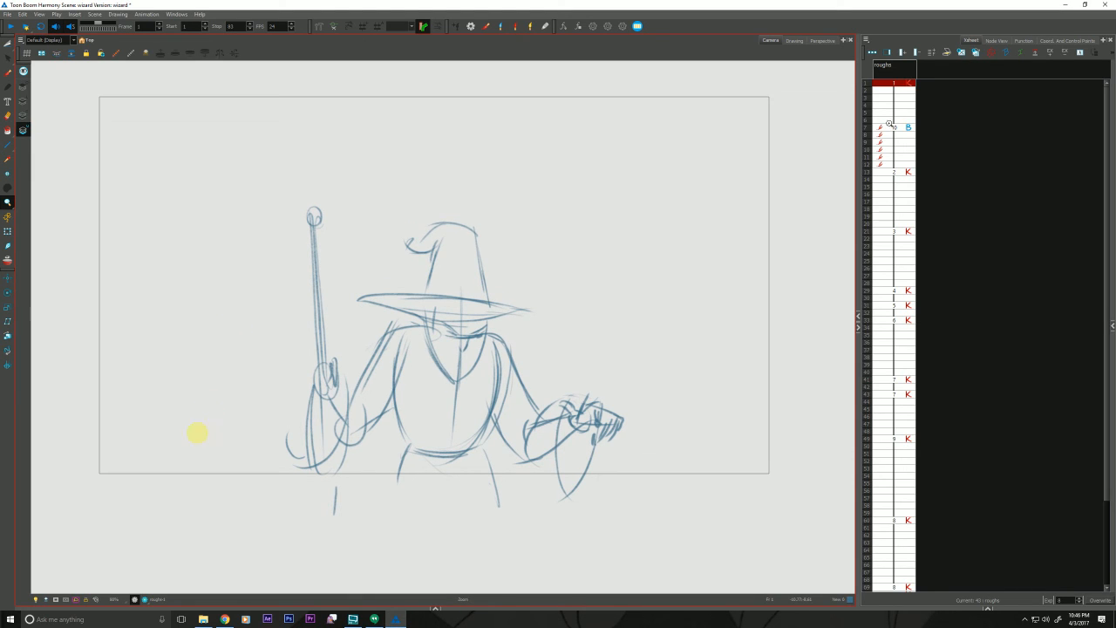
- Play back the roughs animation to check the timing of the key poses, and stop playback
{"action": "left_click", "coordinate": [889, 66]}
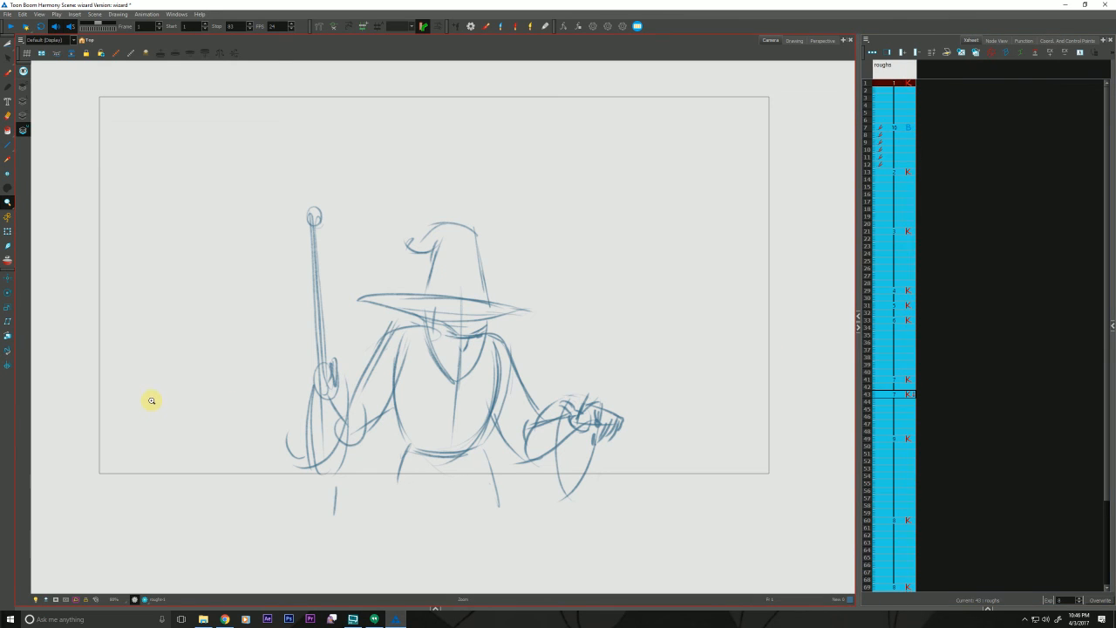
{"action": "key", "text": "Return"}
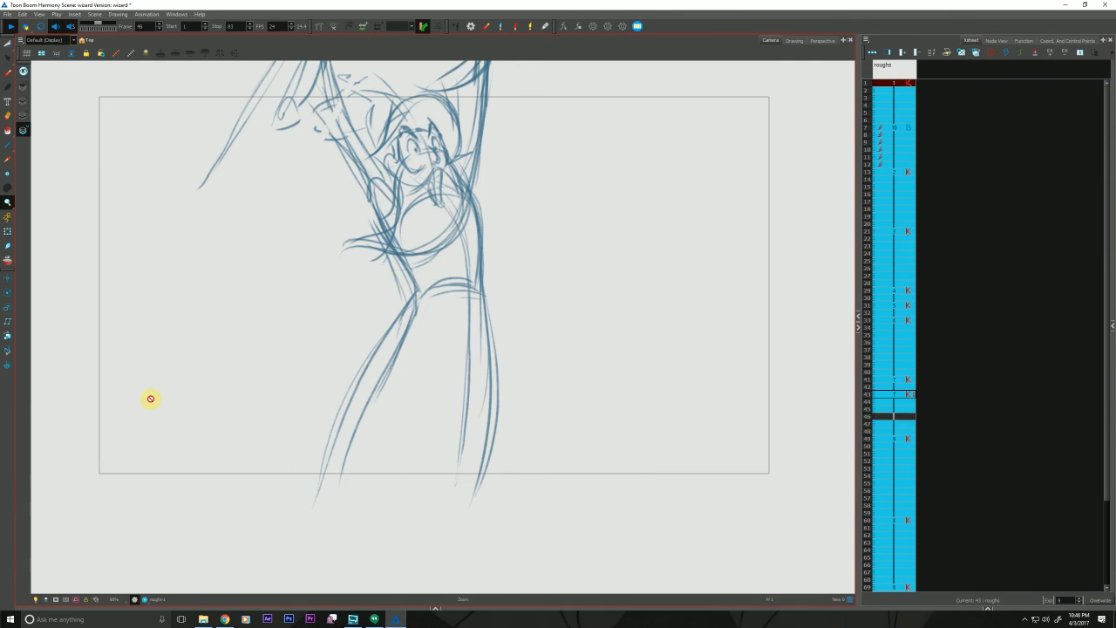
{"action": "key", "text": "Return"}
- Set the first key drawing's exposure to 8 frames and play the scene to check the longer hold
{"action": "left_click", "coordinate": [893, 85]}
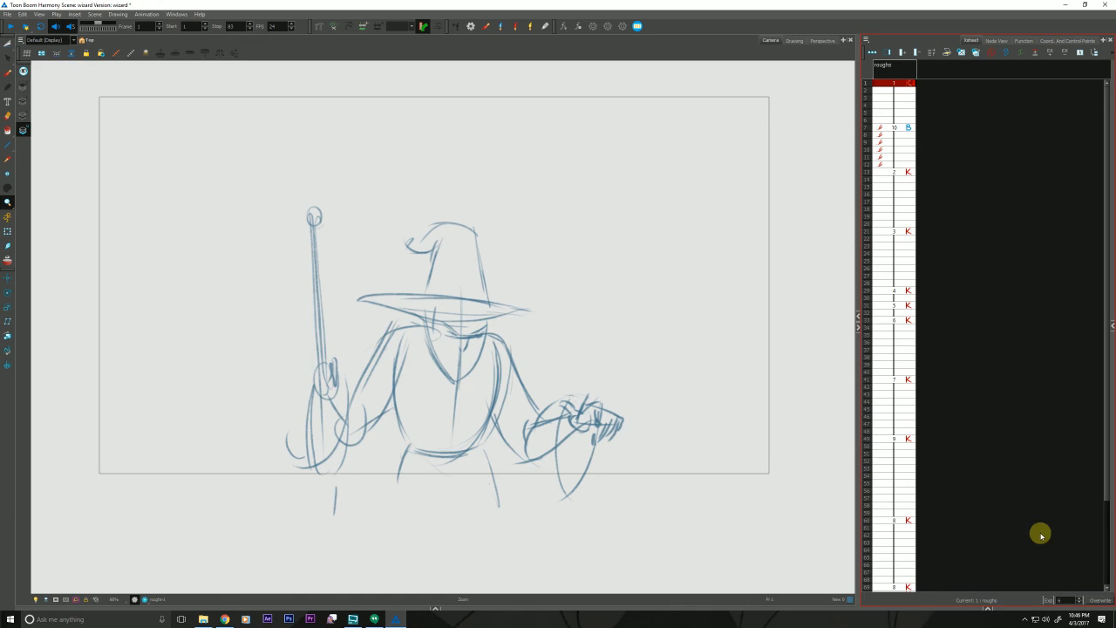
{"action": "left_click", "coordinate": [1063, 601]}
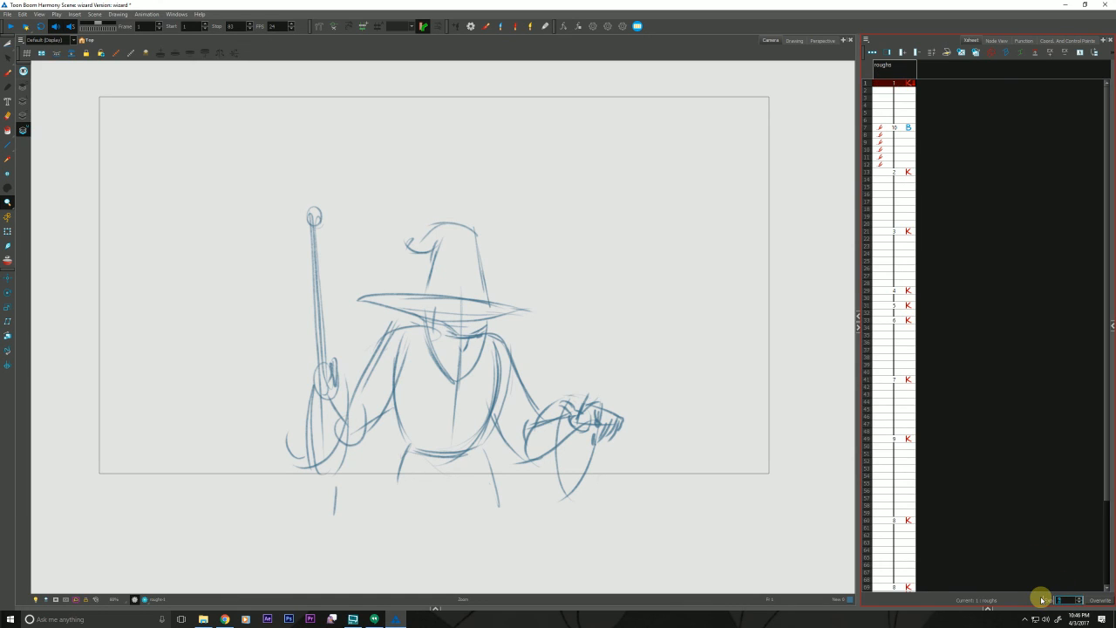
{"action": "type", "text": "8"}
{"action": "left_click", "coordinate": [885, 74]}
{"action": "key", "text": "shift+Return"}
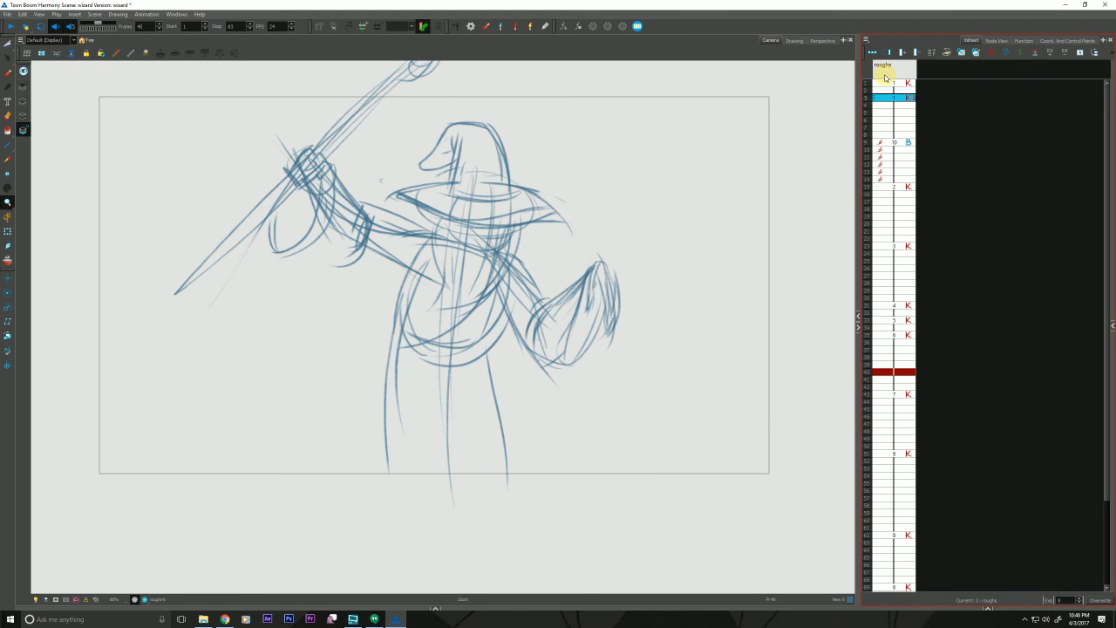
- Return to frame 1 in the roughs column and save the scene
{"action": "left_click", "coordinate": [435, 598]}
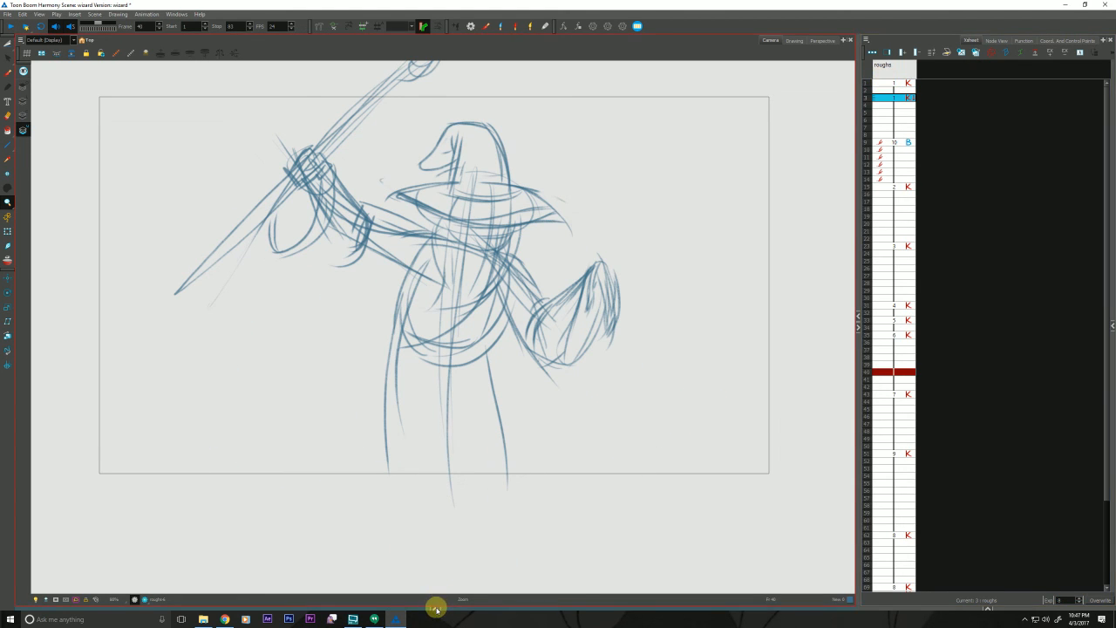
{"action": "left_click", "coordinate": [436, 608]}
{"action": "left_click", "coordinate": [435, 449]}
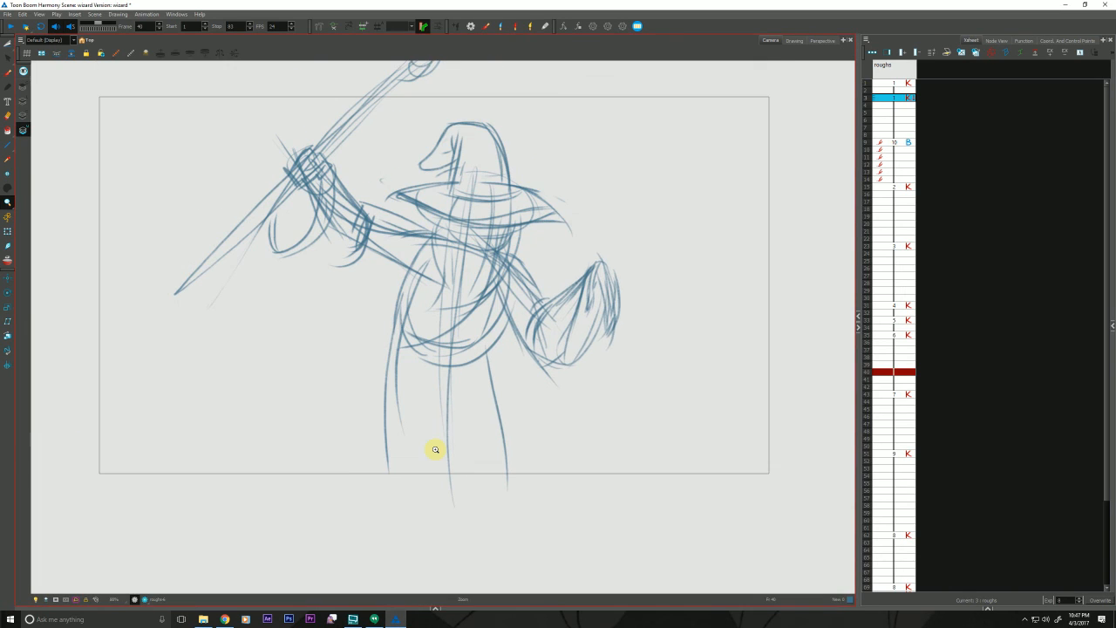
{"action": "left_click_drag", "start_coordinate": [498, 291], "coordinate": [501, 353]}
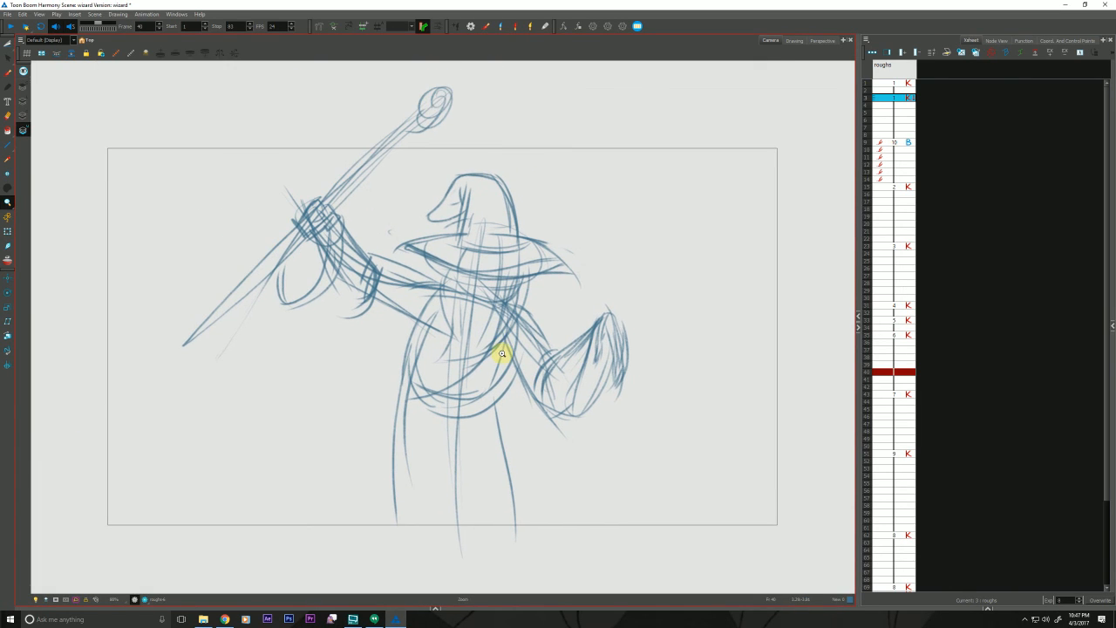
{"action": "left_click", "coordinate": [891, 83]}
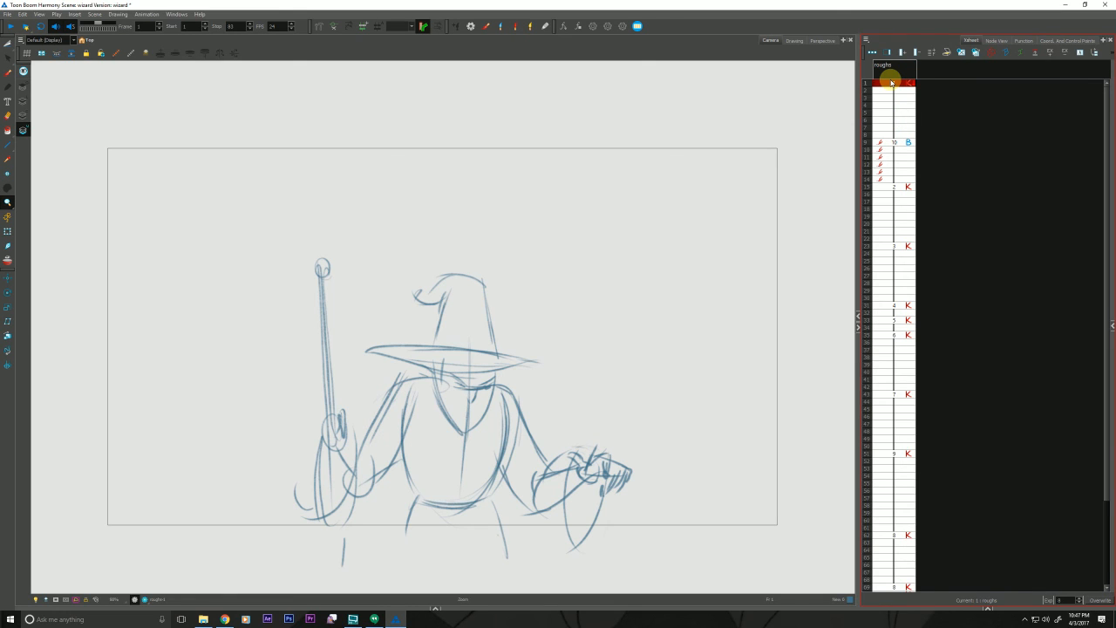
{"action": "left_click_drag", "start_coordinate": [280, 484], "coordinate": [269, 465]}
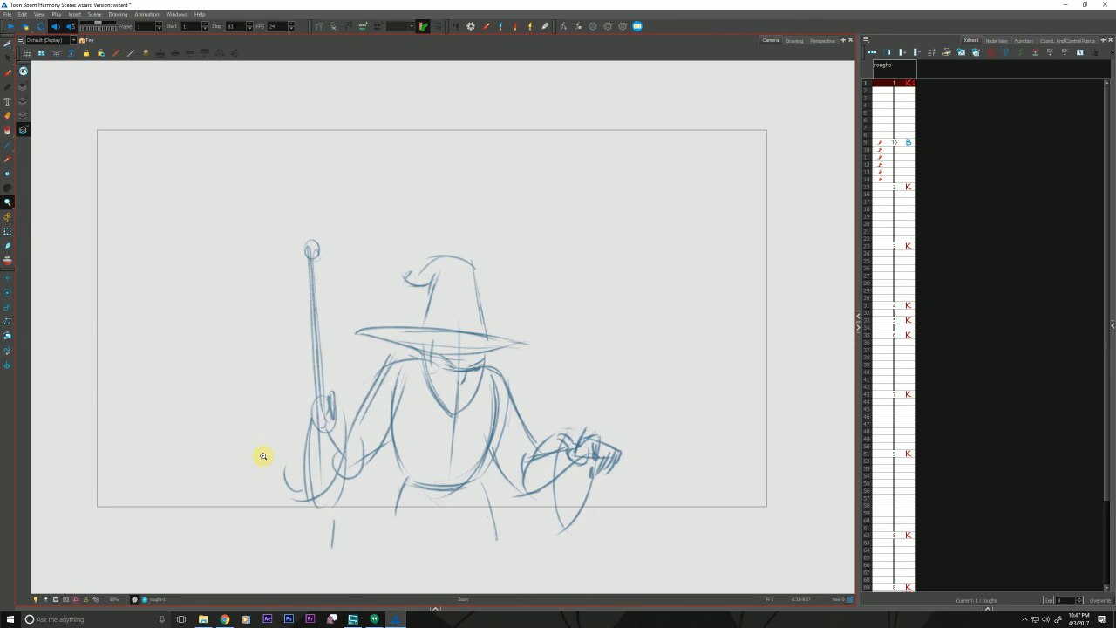
{"action": "left_click_drag", "start_coordinate": [267, 468], "coordinate": [253, 475]}
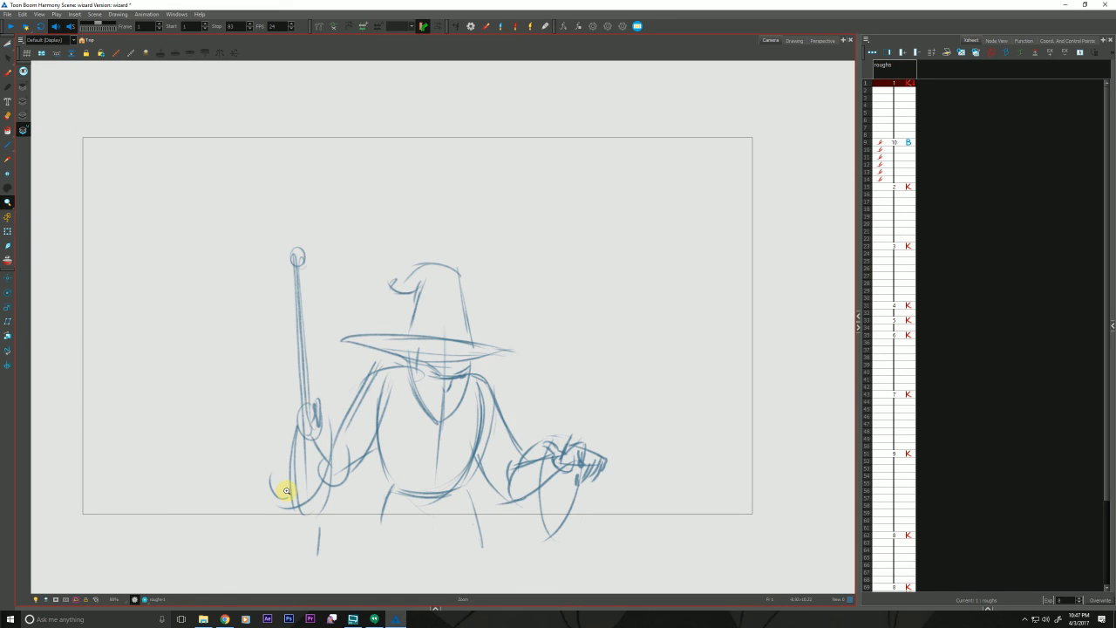
{"action": "left_click", "coordinate": [891, 84]}
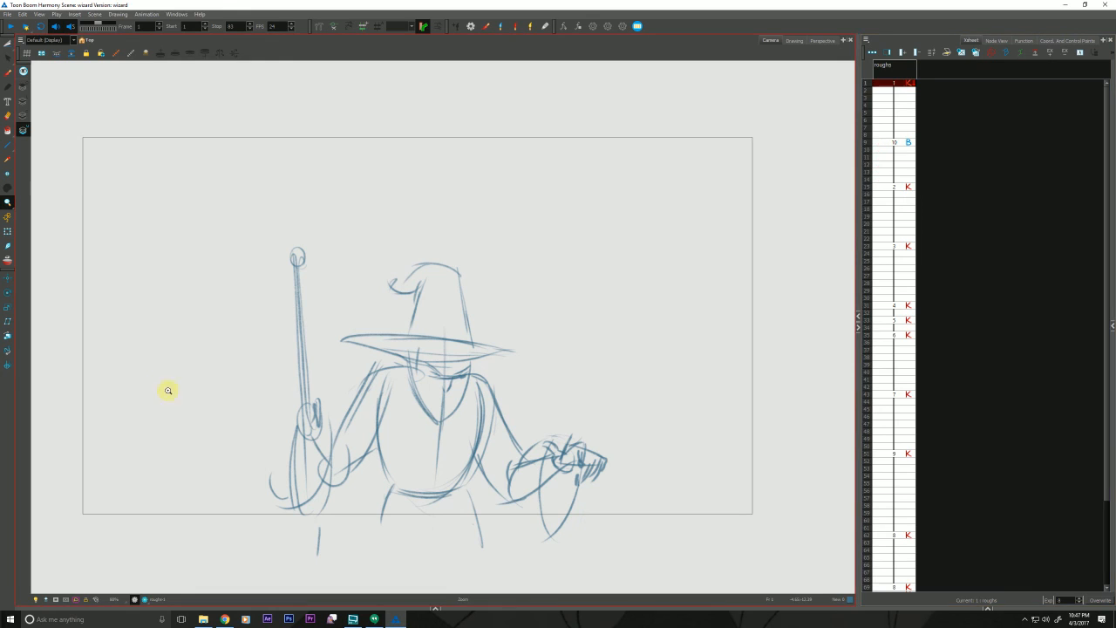
- Play the scene from frame 1 through to the last key drawing at frame 83 and examine that pose
{"action": "key", "text": "Return"}
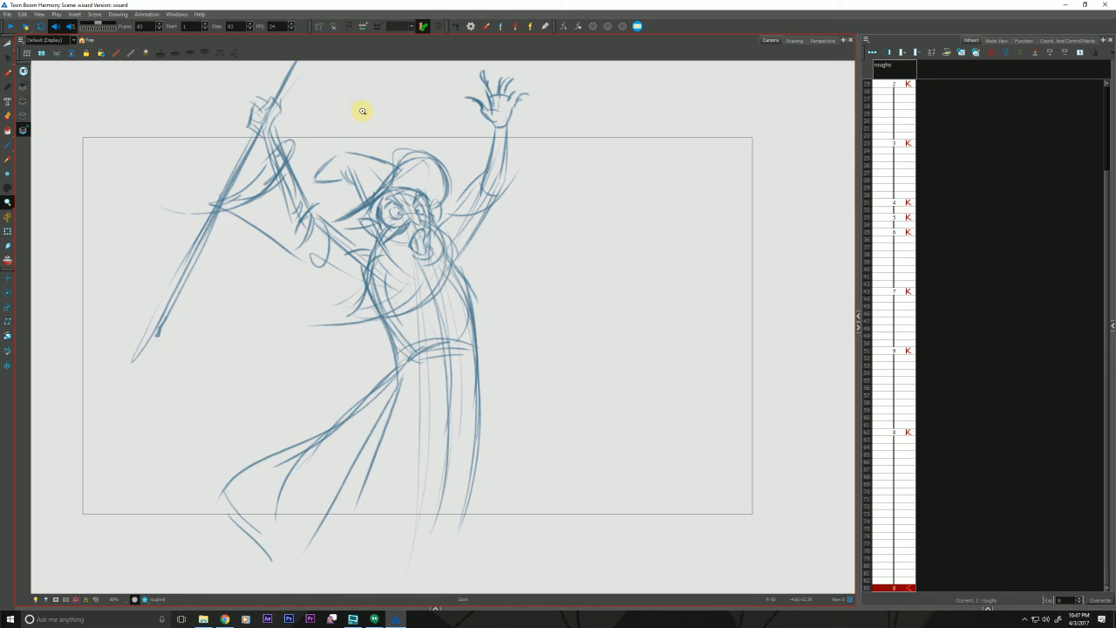
{"action": "scroll", "coordinate": [363, 144], "scroll_direction": "up", "scroll_amount": 1}
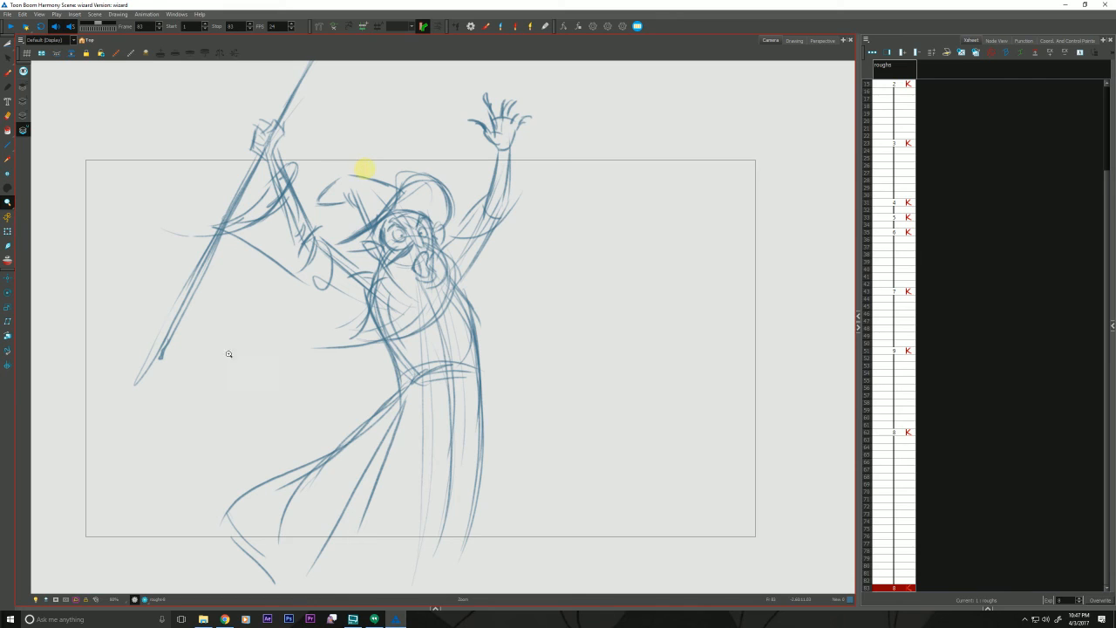
{"action": "left_click_drag", "start_coordinate": [222, 380], "coordinate": [215, 422]}
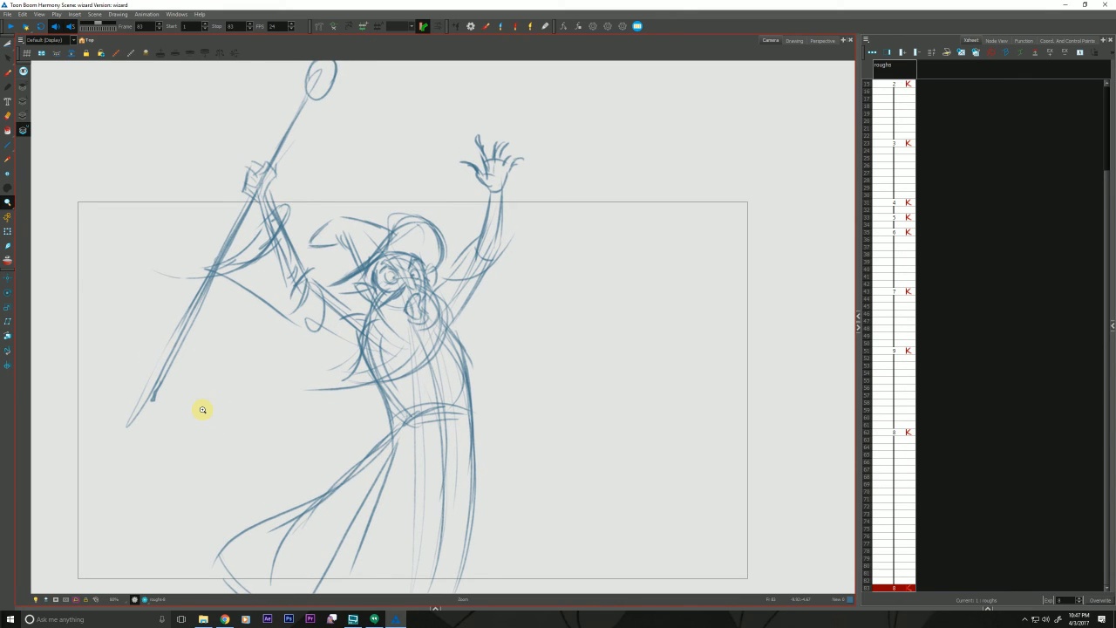
{"action": "key", "text": "alt+s"}
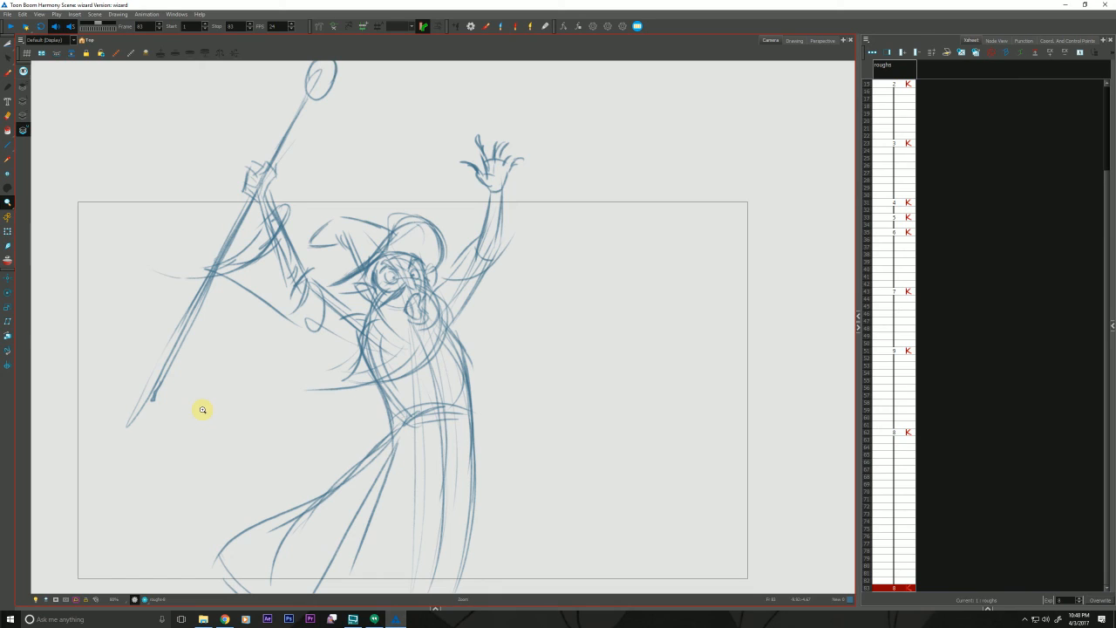